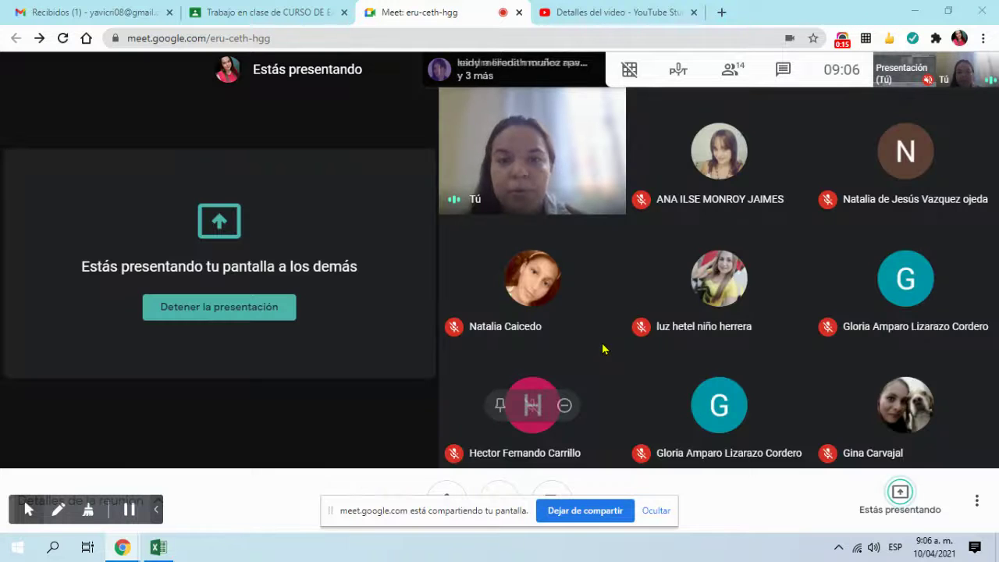
# Step: In Google Classroom, collapse Actividad 5. Filtros and expand the Actividad 6 assignment card
pyautogui.click(316, 12)
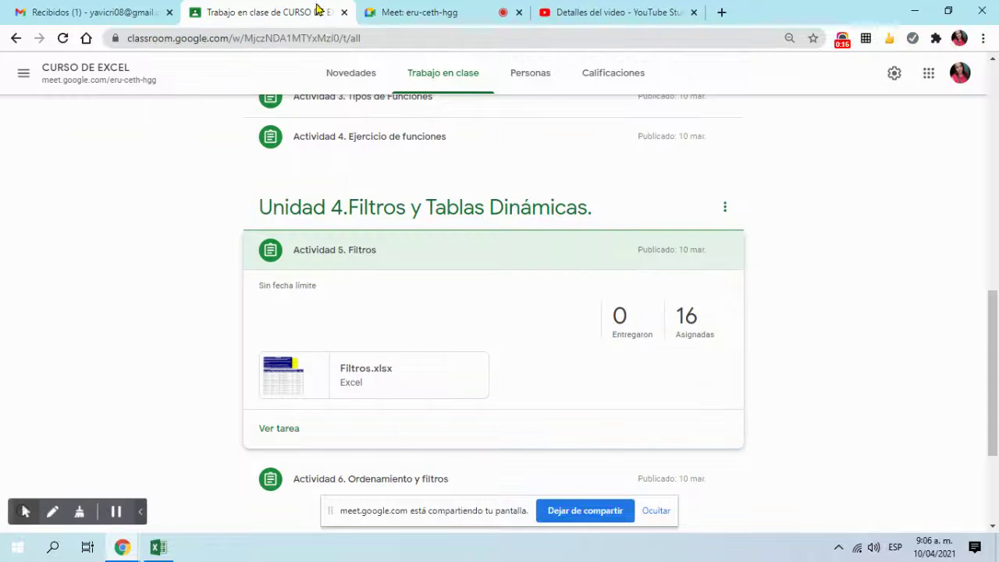
pyautogui.click(421, 252)
pyautogui.click(442, 307)
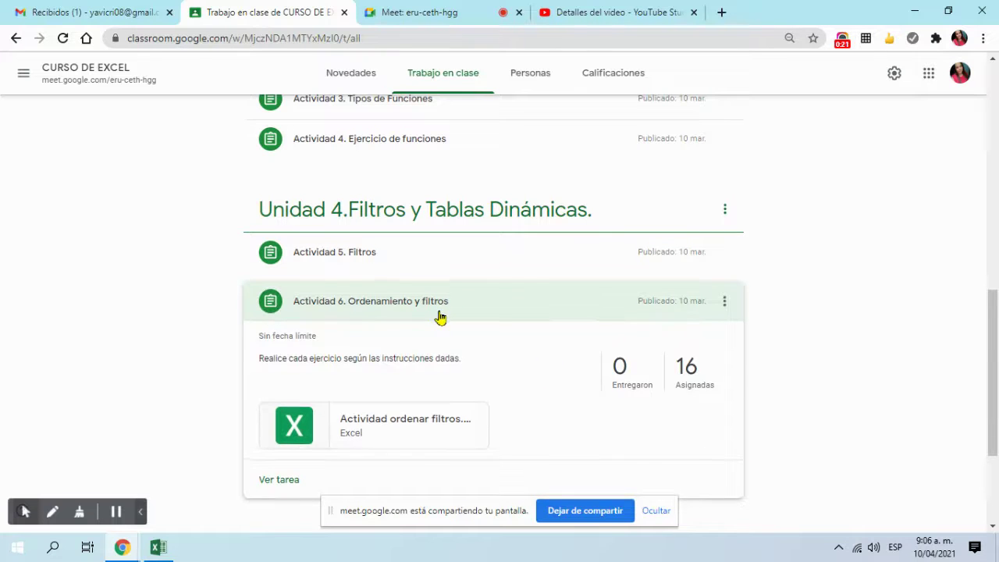
pyautogui.click(439, 317)
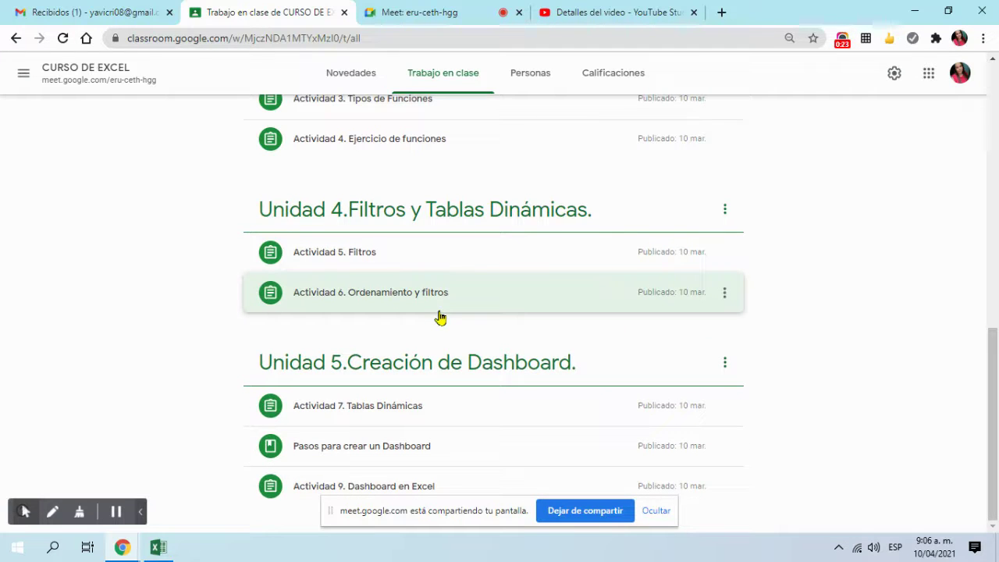
pyautogui.click(433, 316)
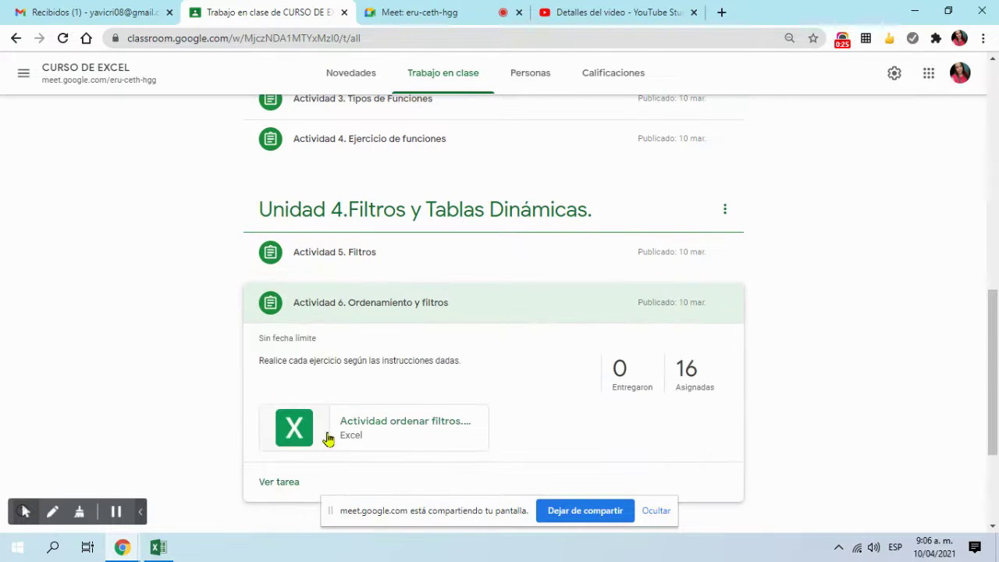
# Step: Preview the Actividad 6 Excel attachment, dismiss its password prompt, and go to YouTube Studio
pyautogui.click(446, 431)
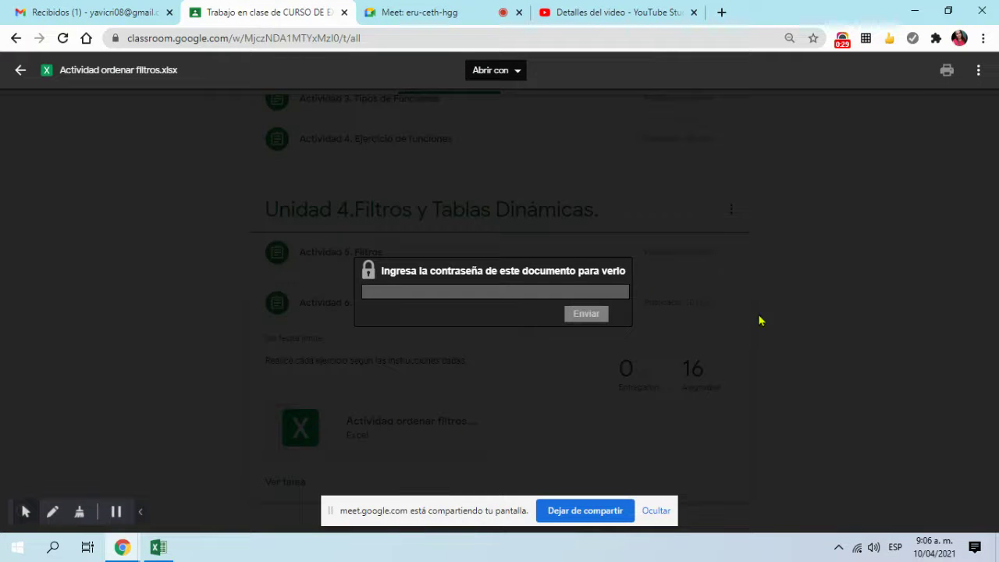
pyautogui.click(910, 311)
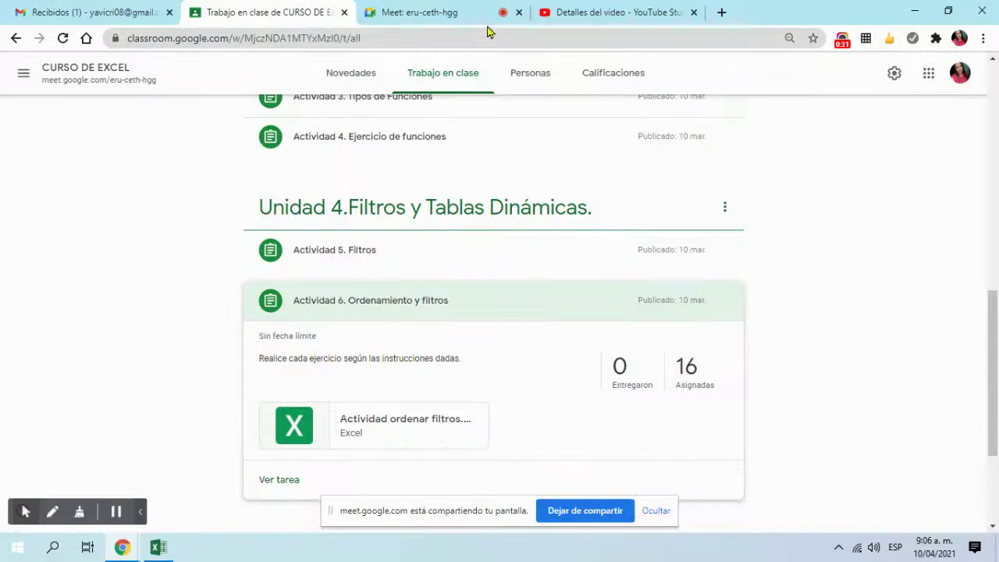
pyautogui.click(546, 12)
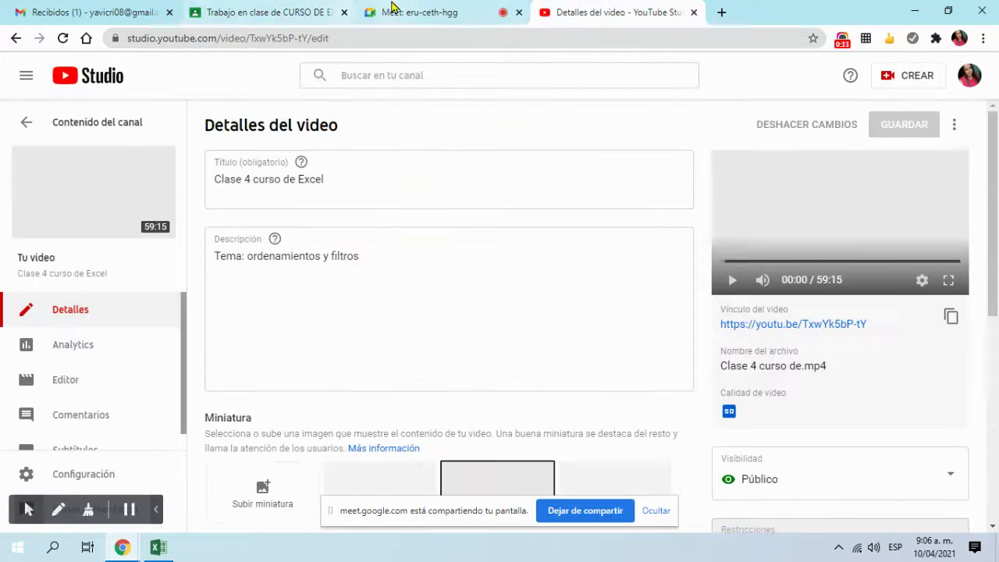
# Step: Send '789' to everyone in the Meet chat, close the chat, and return to Classroom
pyautogui.click(394, 9)
pyautogui.click(781, 74)
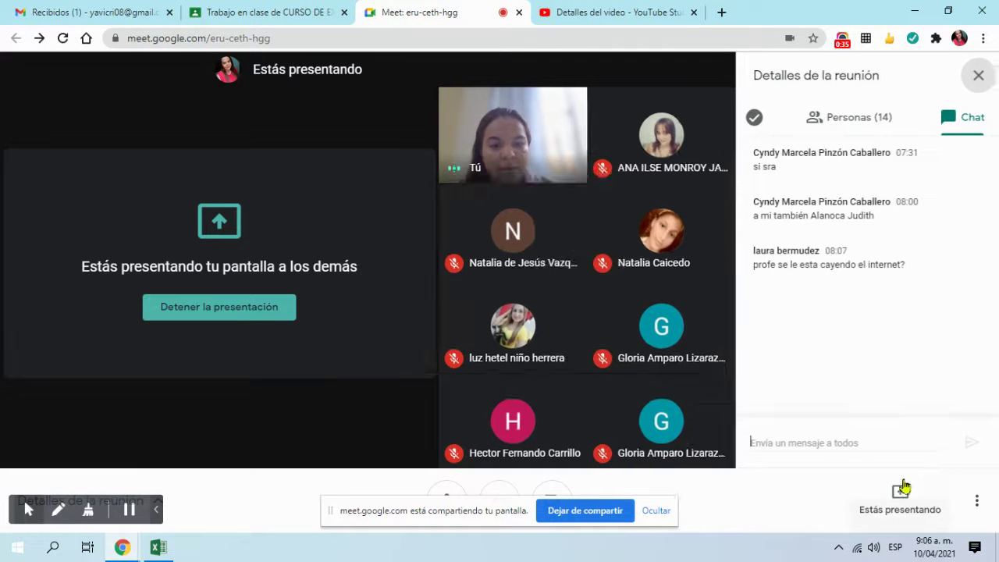
pyautogui.write('789')
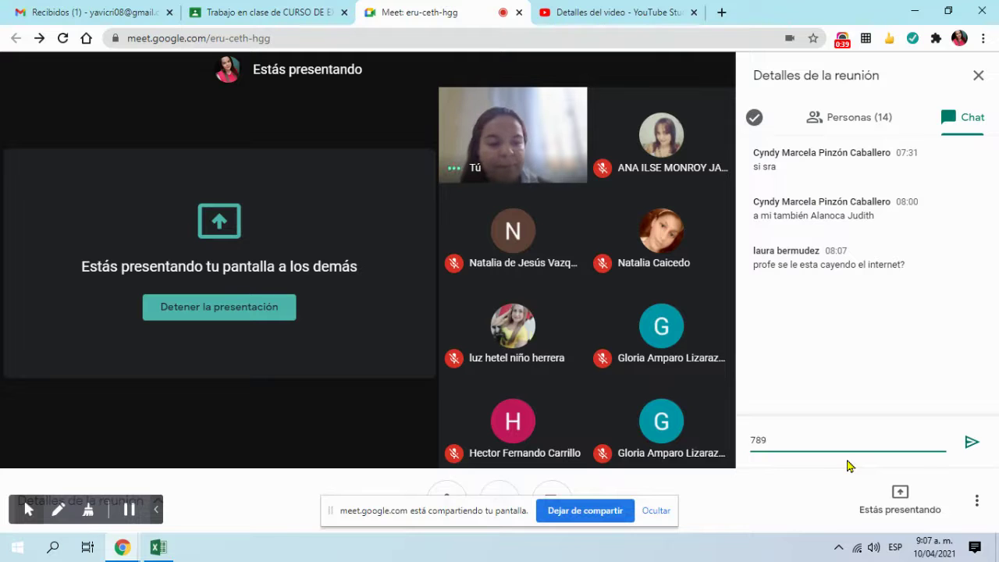
pyautogui.click(971, 442)
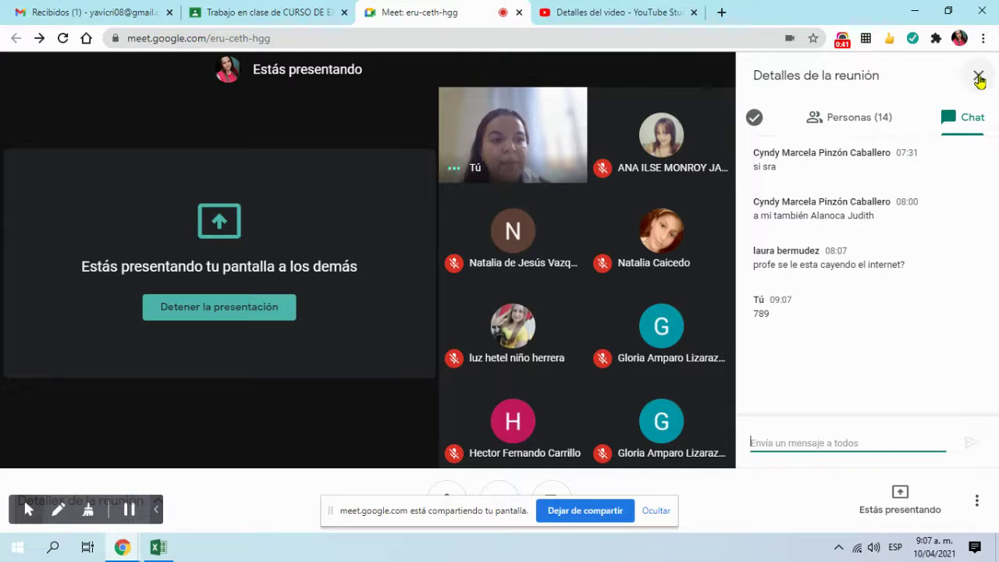
pyautogui.click(979, 77)
pyautogui.click(241, 9)
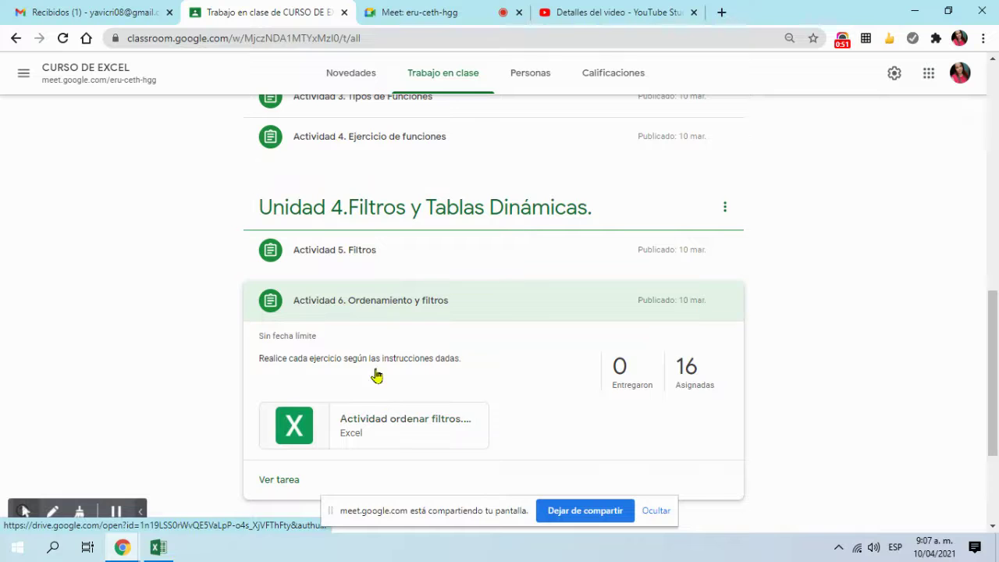
# Step: Collapse Actividad 6, hide the sharing notice, and preview Tablas Dinamicas.xlsx from Actividad 7
pyautogui.click(383, 316)
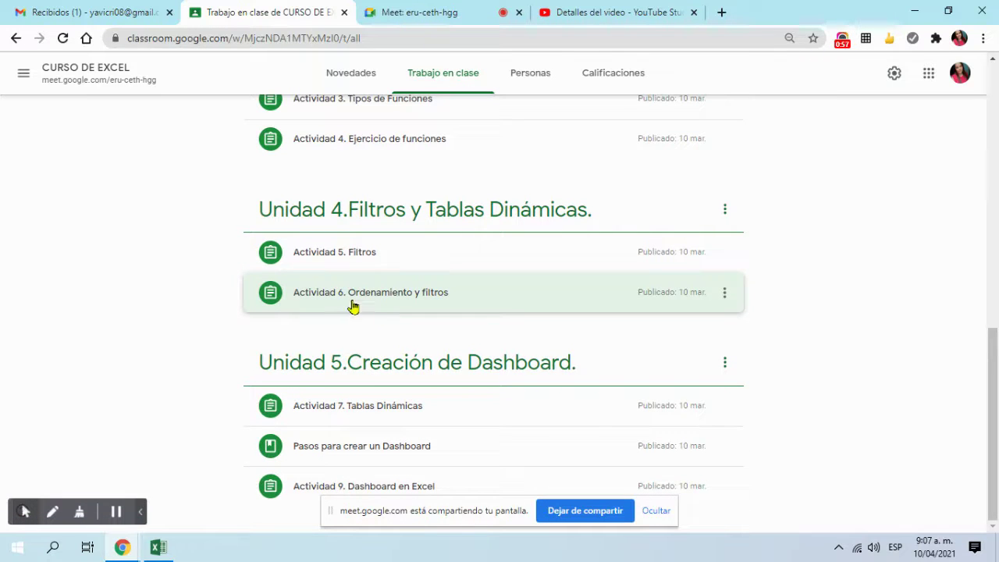
pyautogui.click(351, 306)
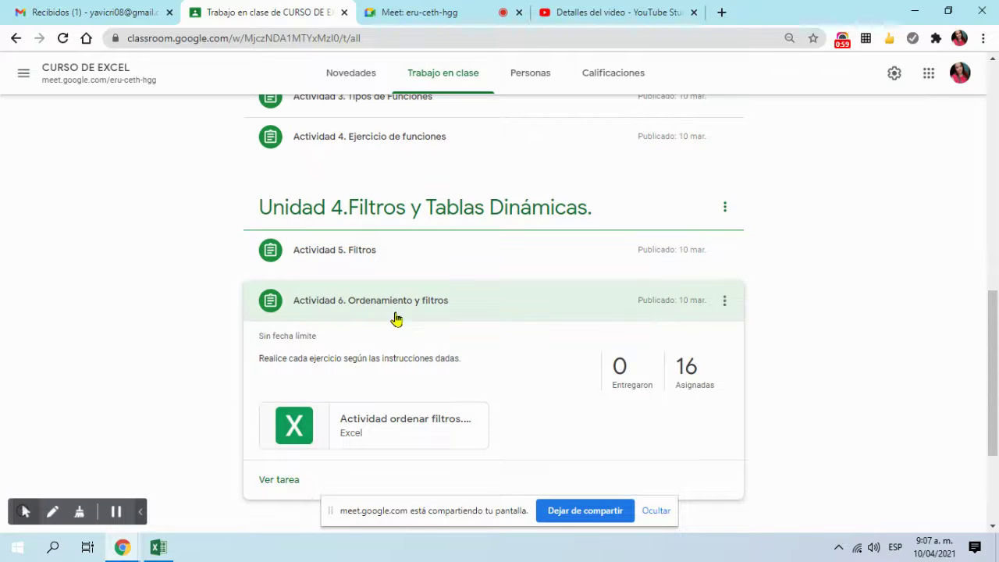
pyautogui.click(396, 316)
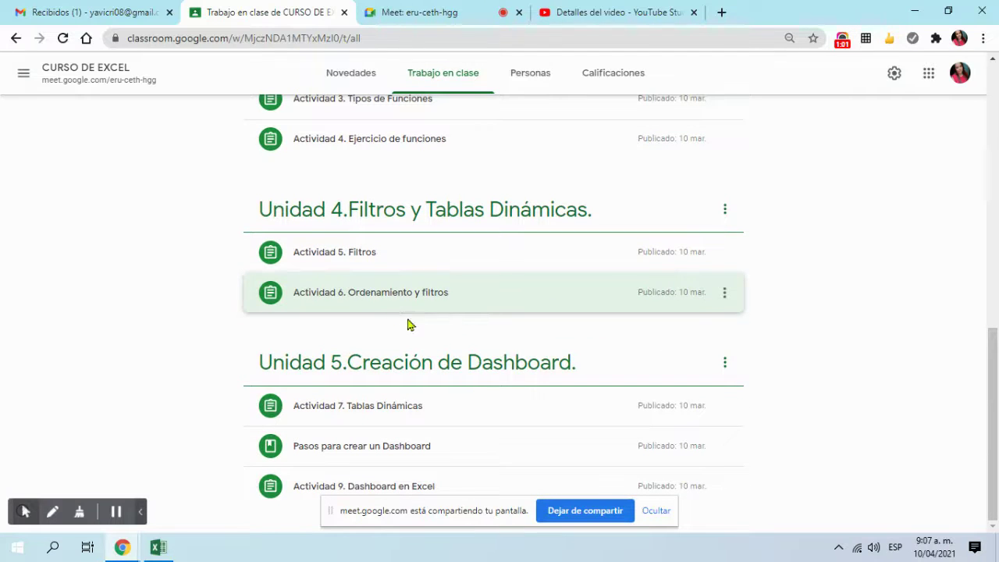
pyautogui.click(656, 510)
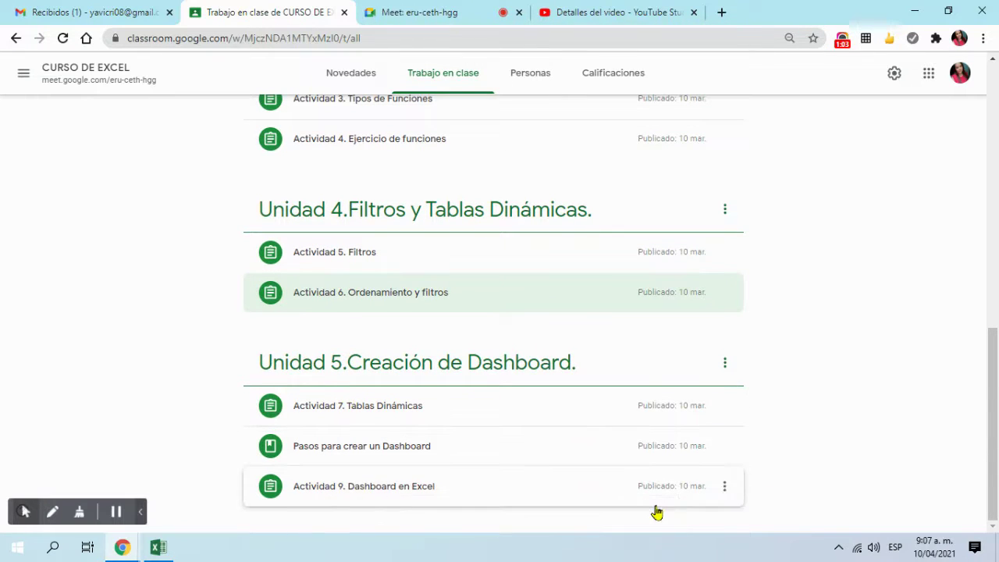
pyautogui.click(388, 406)
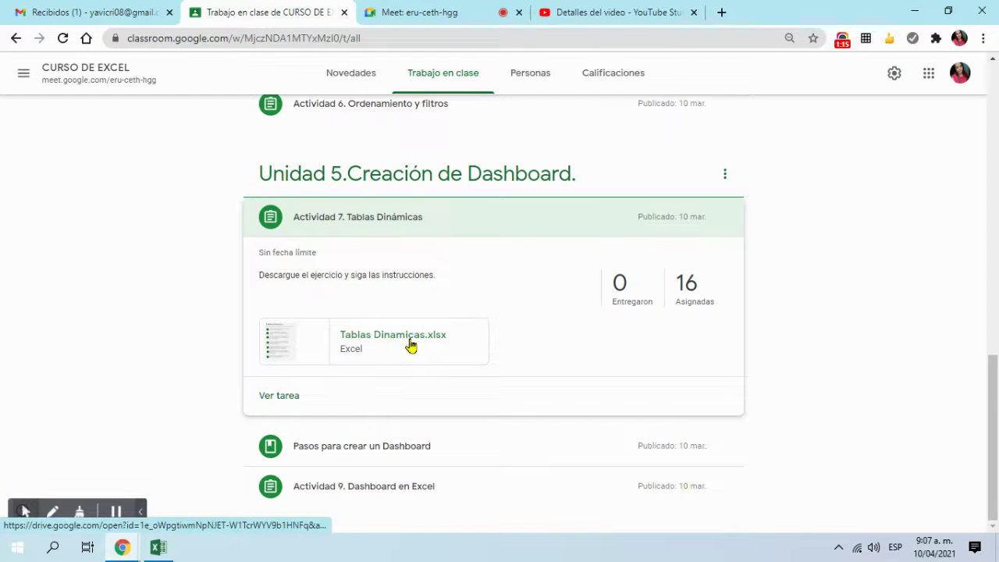
pyautogui.click(413, 346)
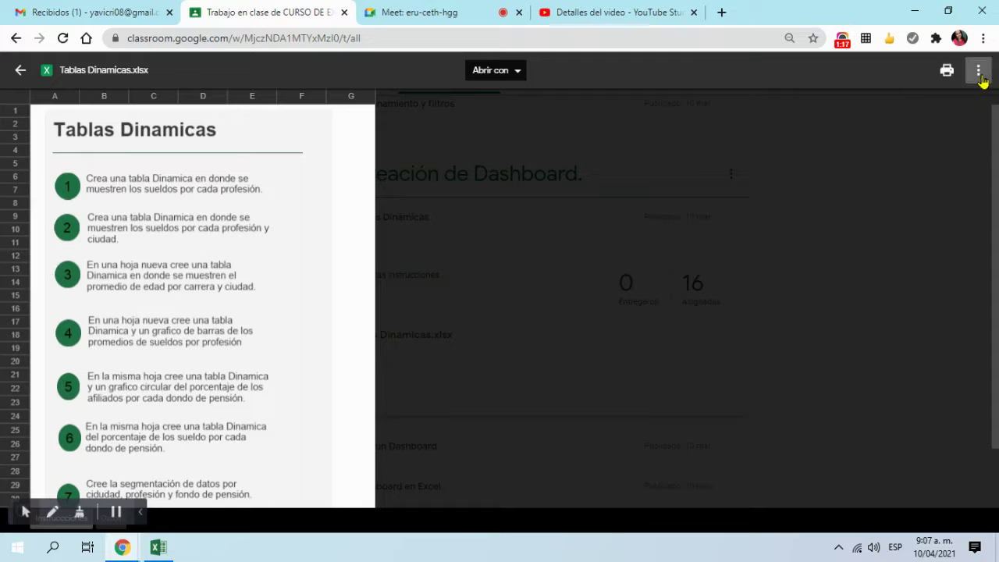
# Step: Open Tablas Dinamicas.xlsx in Google Drive and download it to the Escritorio folder
pyautogui.click(977, 69)
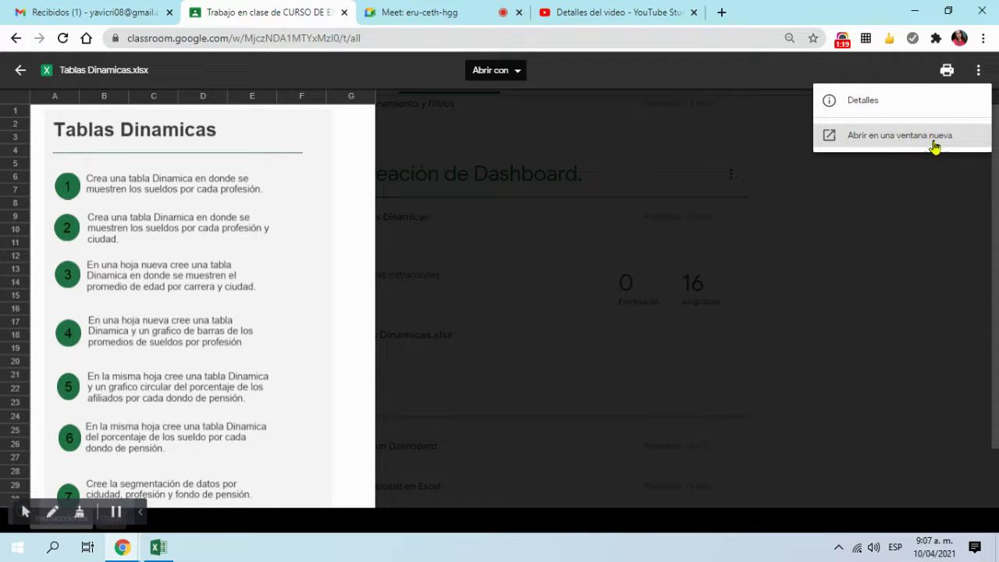
pyautogui.click(895, 136)
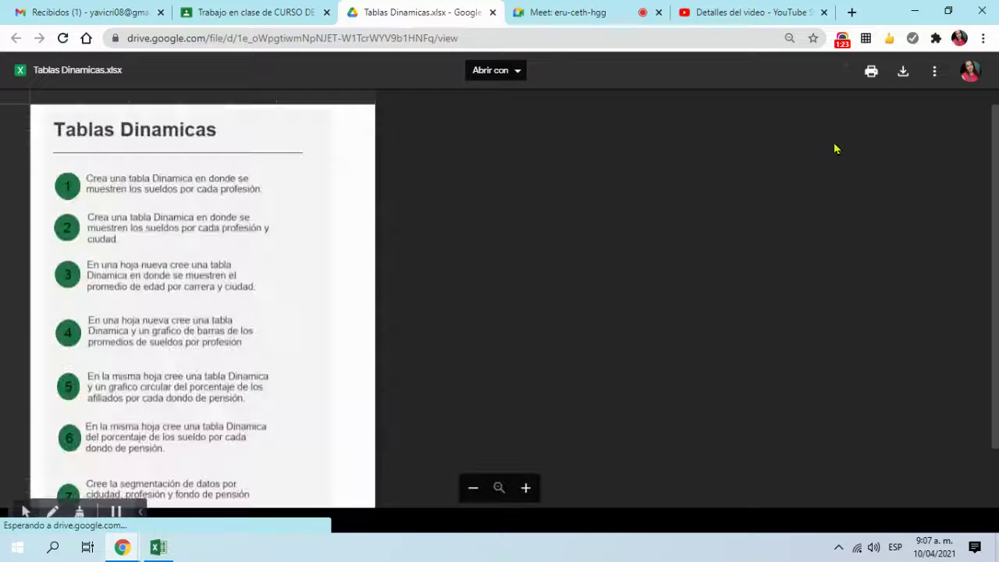
pyautogui.click(904, 74)
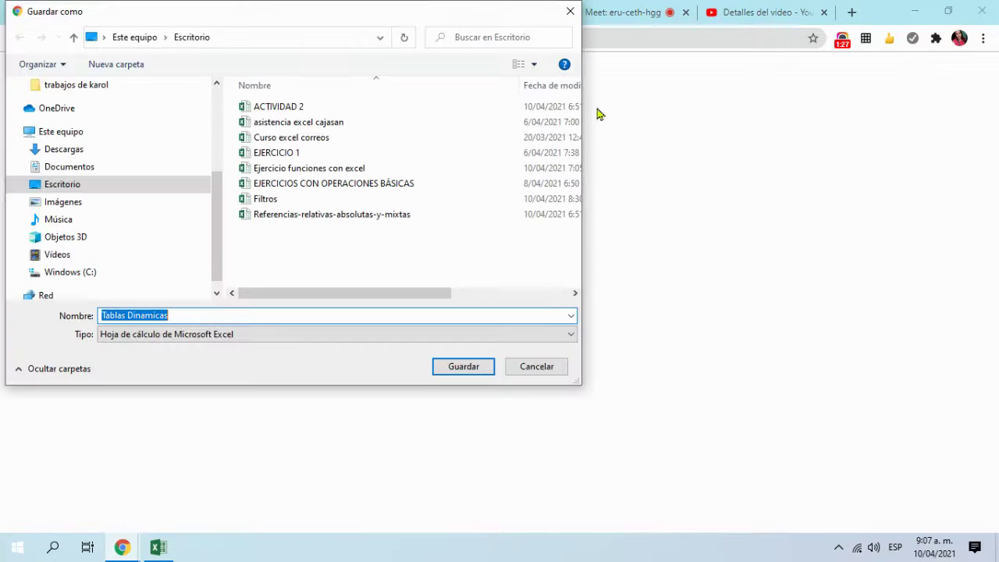
pyautogui.click(454, 372)
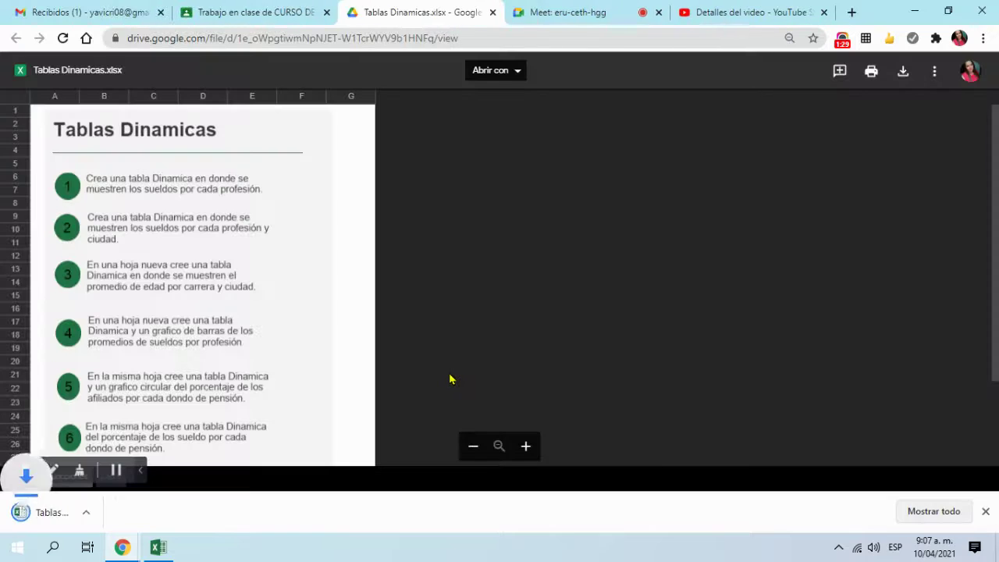
# Step: Close the Drive file page and the attachment preview, returning to the Classroom coursework list
pyautogui.click(249, 7)
pyautogui.click(480, 11)
pyautogui.click(493, 13)
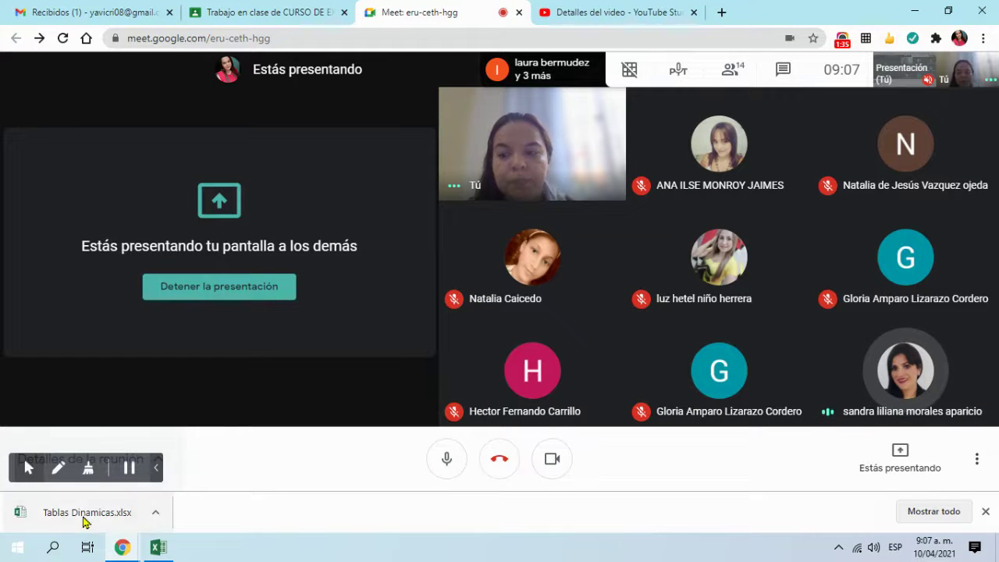
pyautogui.click(312, 13)
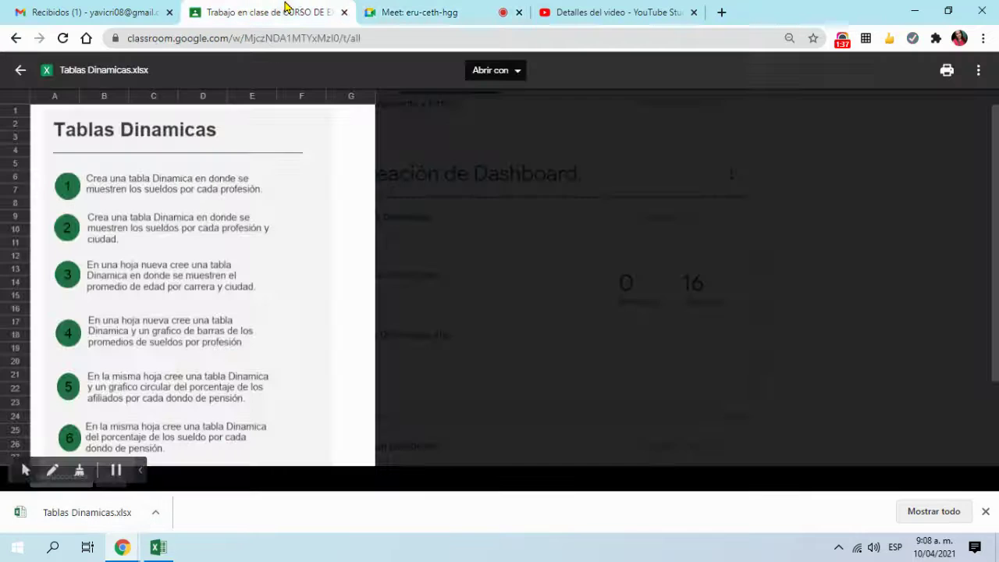
pyautogui.click(11, 72)
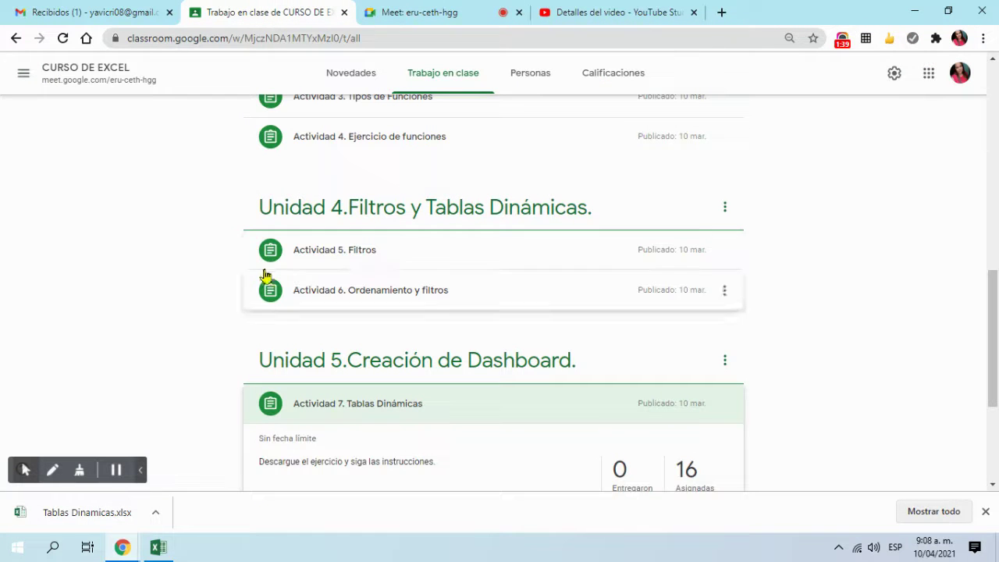
# Step: Open the downloaded Tablas Dinamicas workbook in Excel and enable editing
pyautogui.click(76, 515)
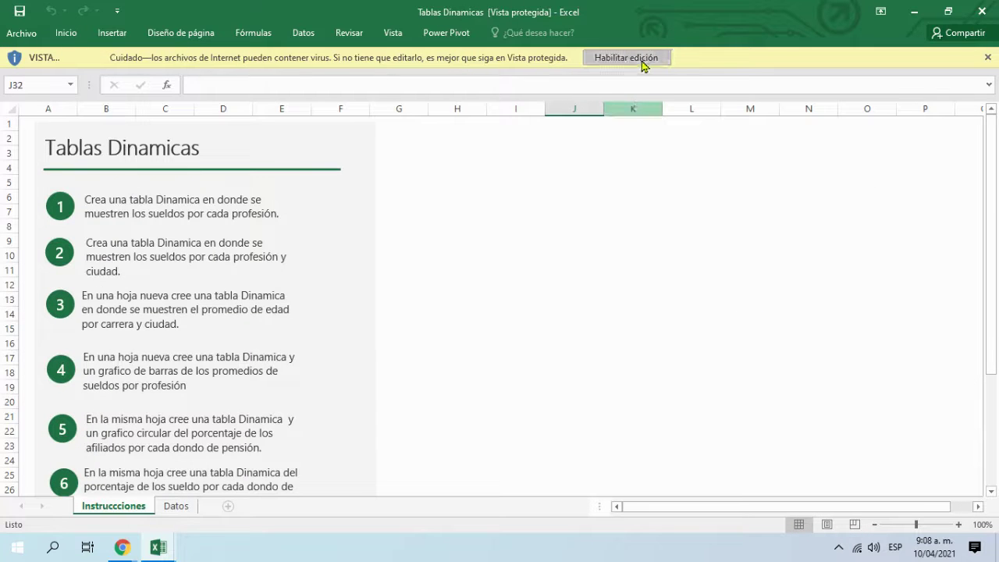
pyautogui.click(641, 59)
pyautogui.scroll(-6, 496, 337)
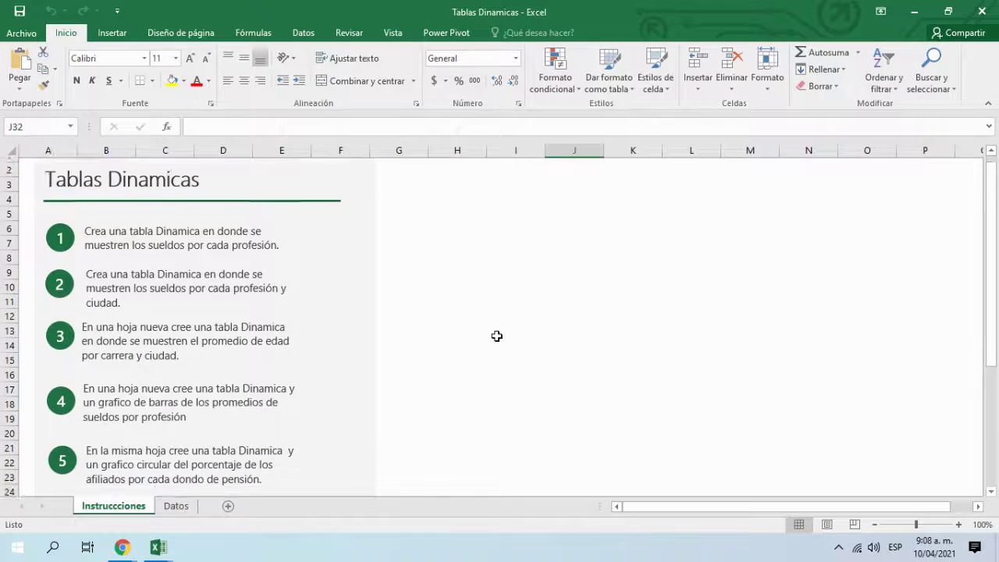
pyautogui.scroll(6, 498, 338)
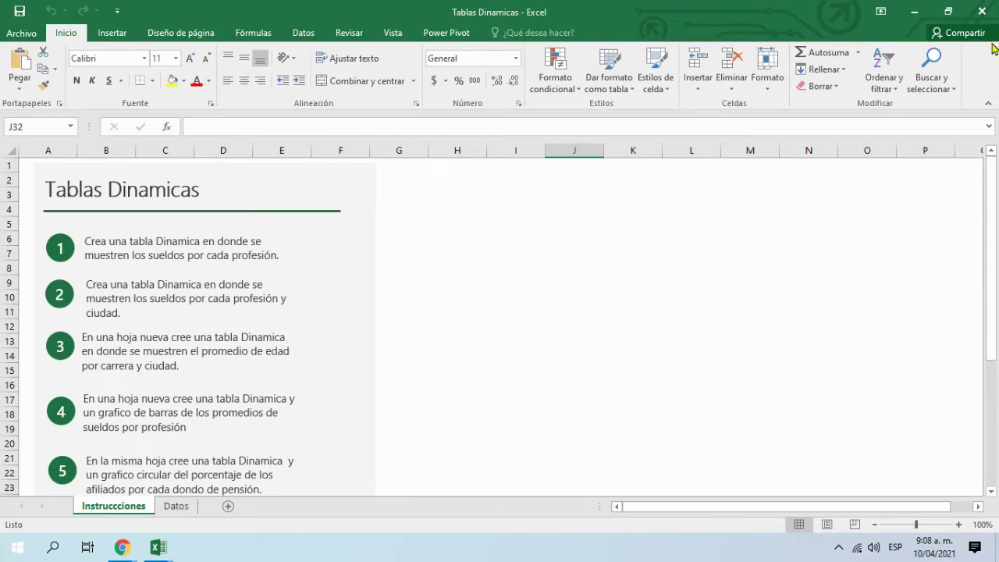
# Step: Minimize the Tablas Dinamicas and Filtros workbooks and return to the Meet call
pyautogui.click(922, 10)
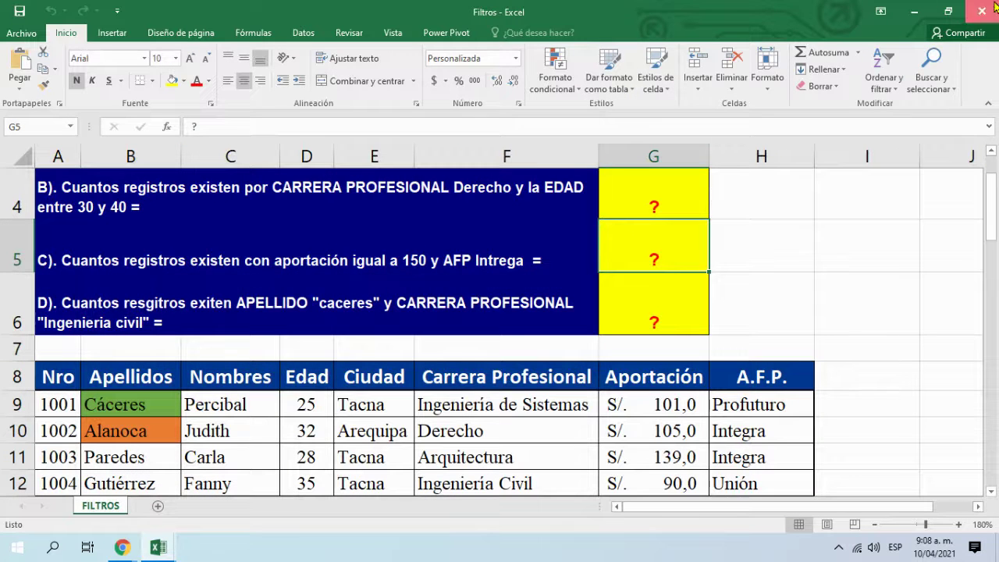
pyautogui.click(981, 9)
pyautogui.click(445, 10)
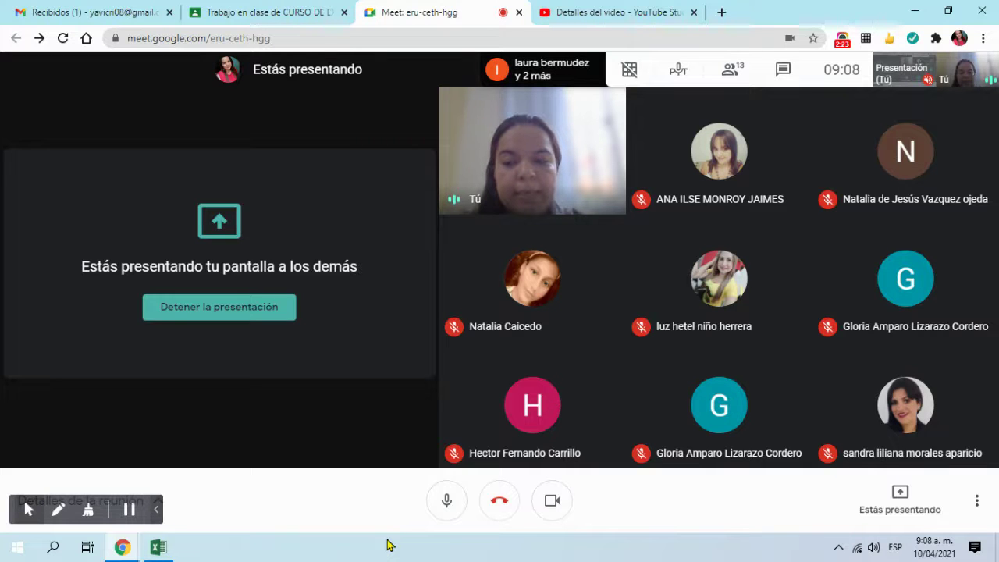
# Step: Briefly restore the Tablas Dinamicas workbook, minimize it, then collapse Actividad 7 in Classroom
pyautogui.click(158, 547)
pyautogui.click(562, 471)
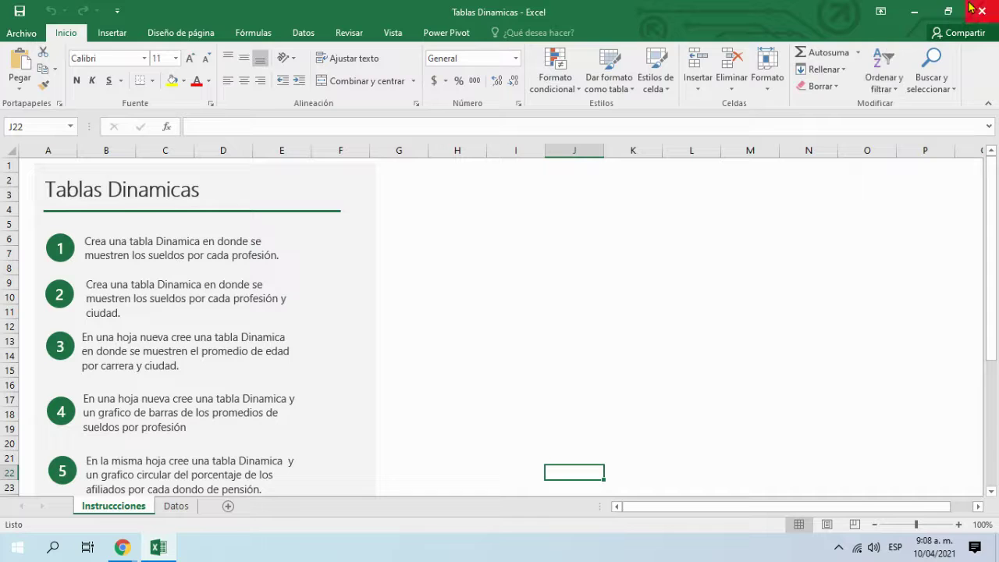
pyautogui.click(919, 10)
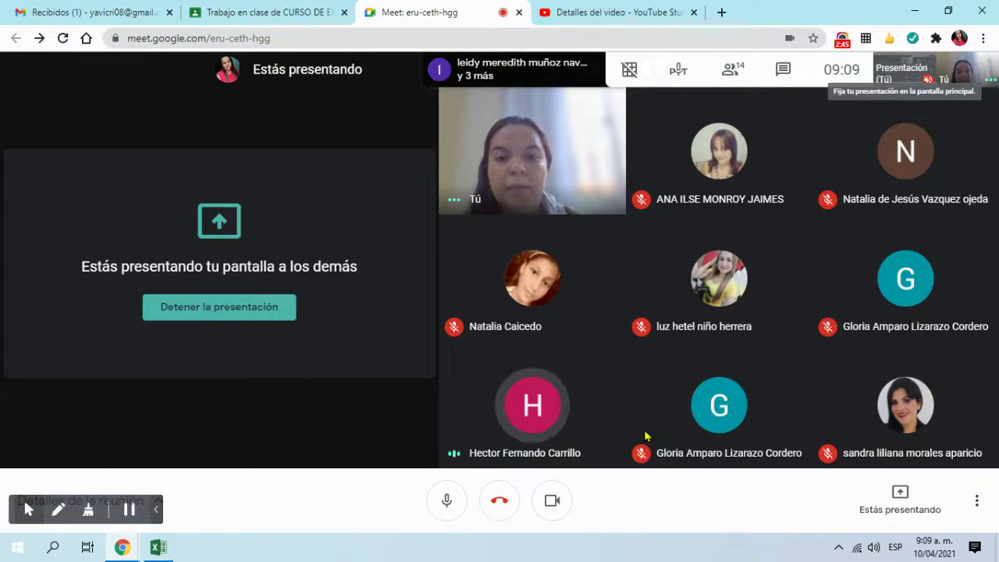
pyautogui.click(288, 10)
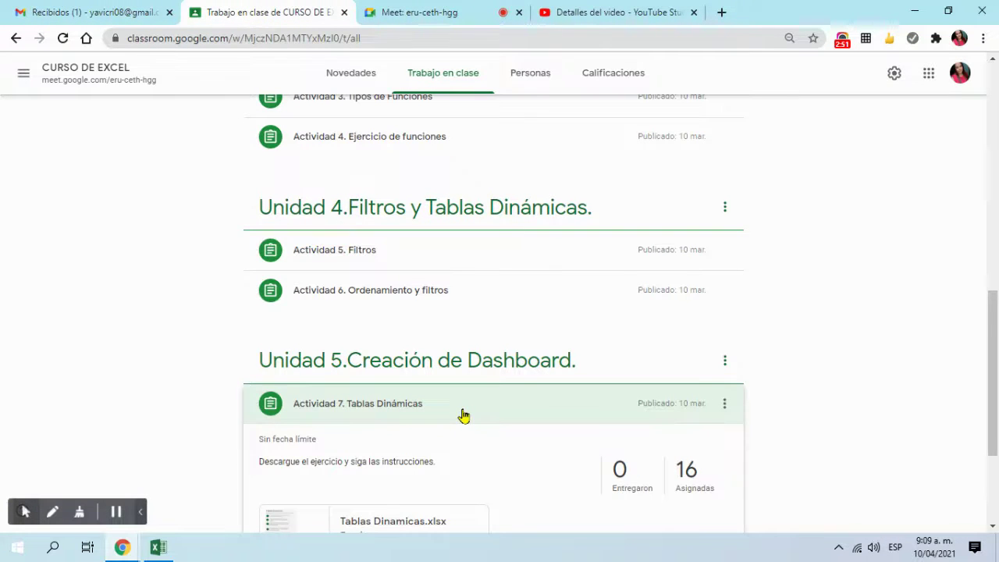
pyautogui.click(463, 415)
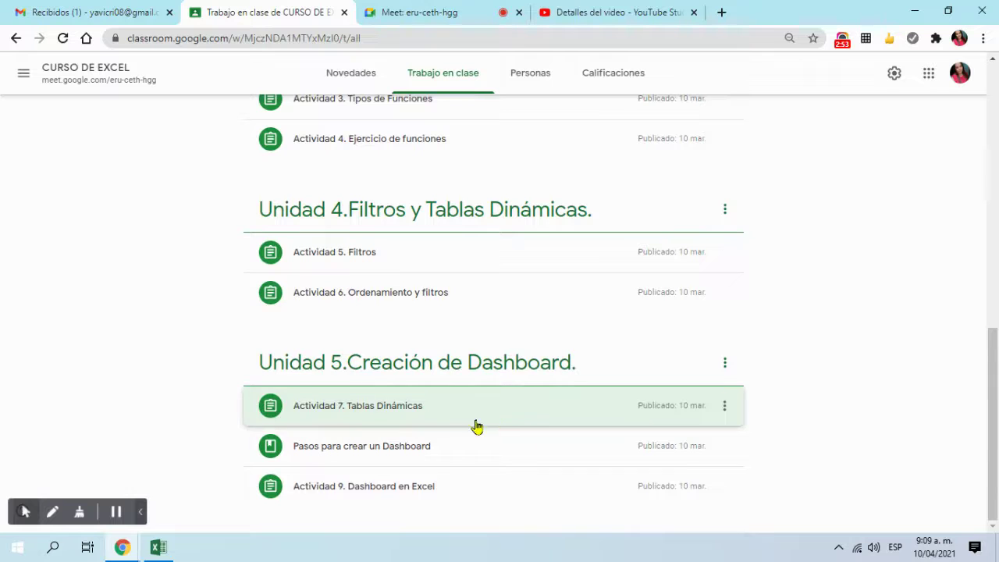
# Step: Toggle the Tablas Dinámicas activity details, then cycle through Meet, Gmail, Classroom and YouTube Studio, ending on Meet
pyautogui.click(493, 421)
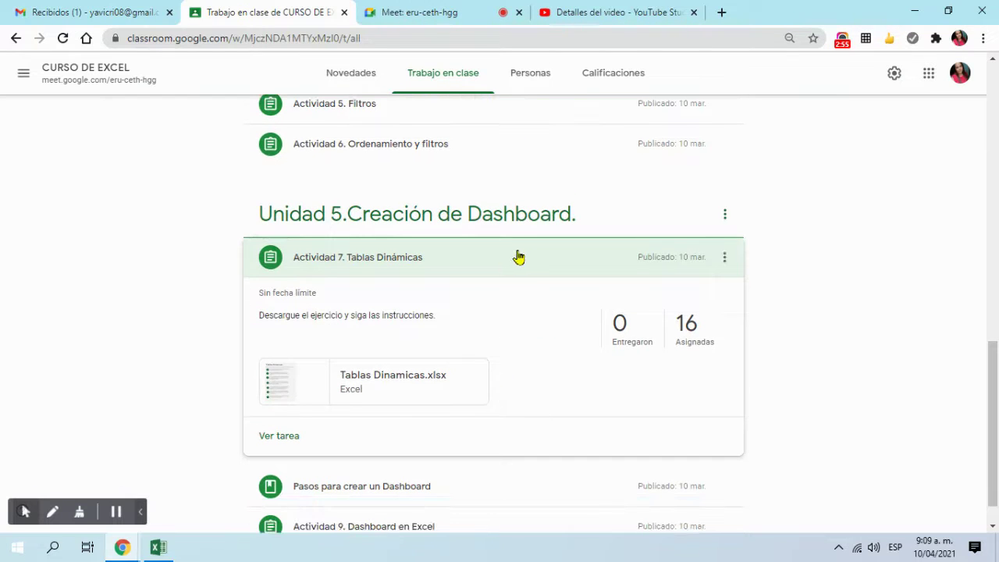
pyautogui.click(515, 256)
pyautogui.click(473, 9)
pyautogui.click(82, 9)
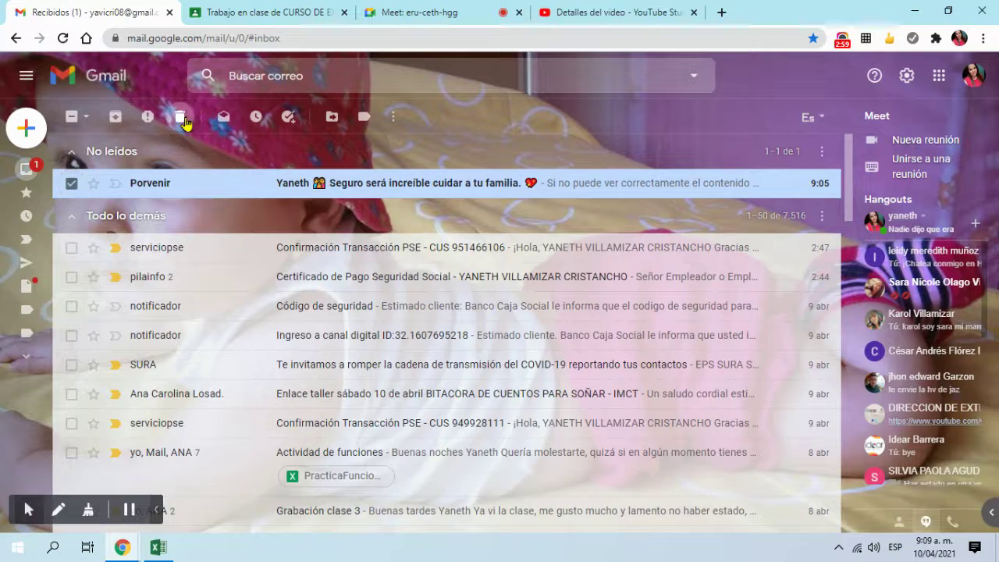
pyautogui.click(246, 9)
pyautogui.click(421, 12)
pyautogui.click(617, 12)
pyautogui.click(414, 12)
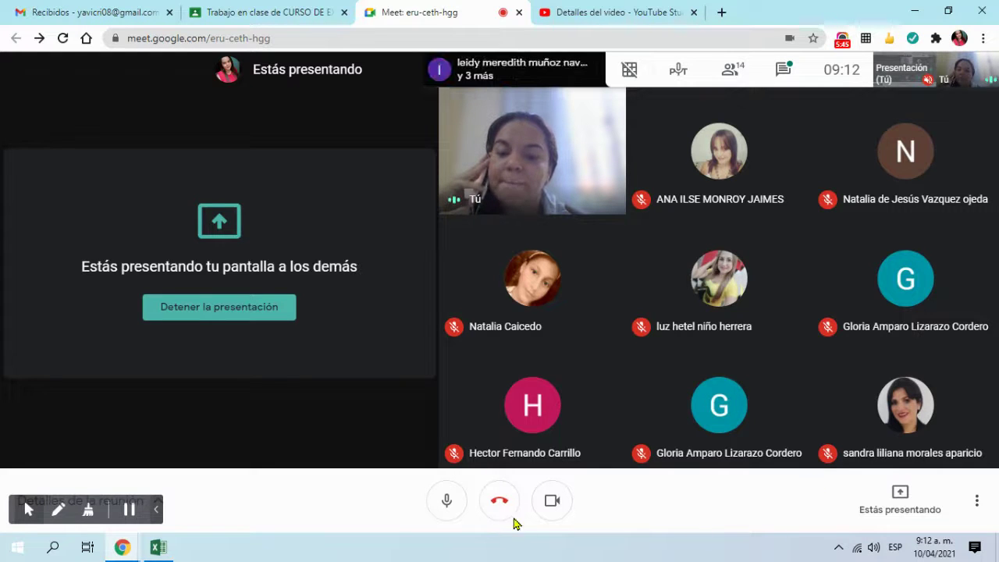
# Step: Mute and unmute the Meet microphone, open and close the chat, then bring Excel forward
pyautogui.click(447, 500)
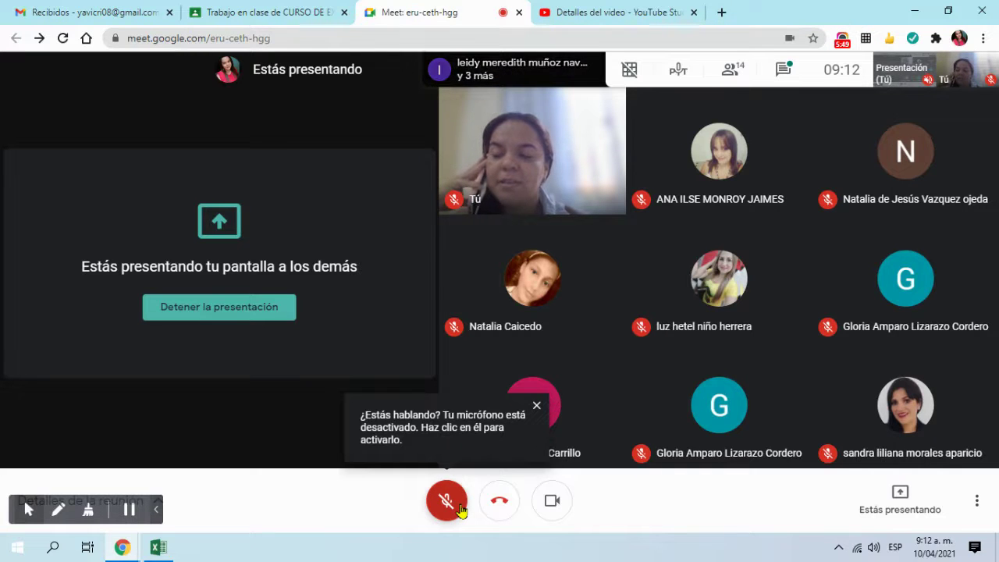
pyautogui.click(460, 507)
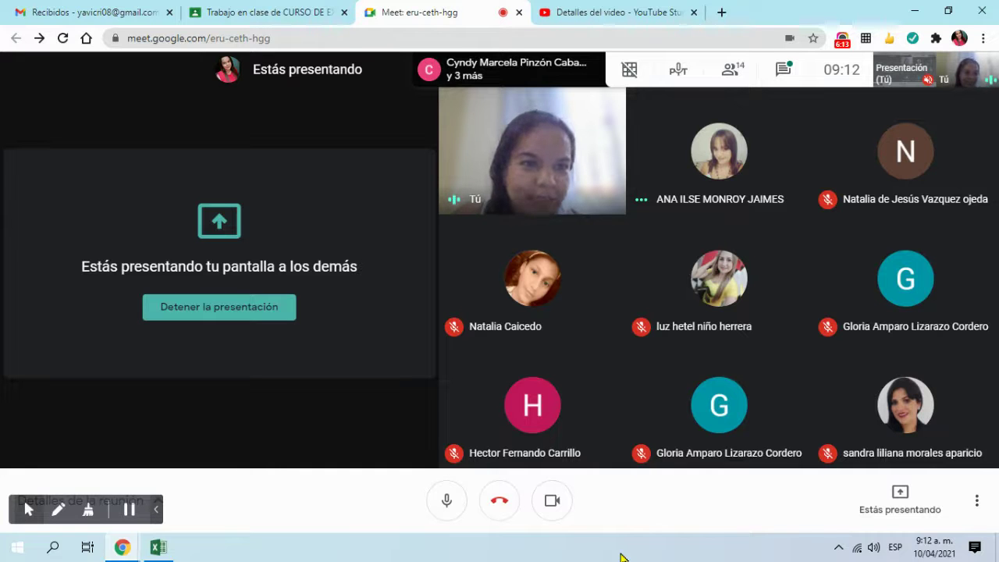
pyautogui.click(783, 69)
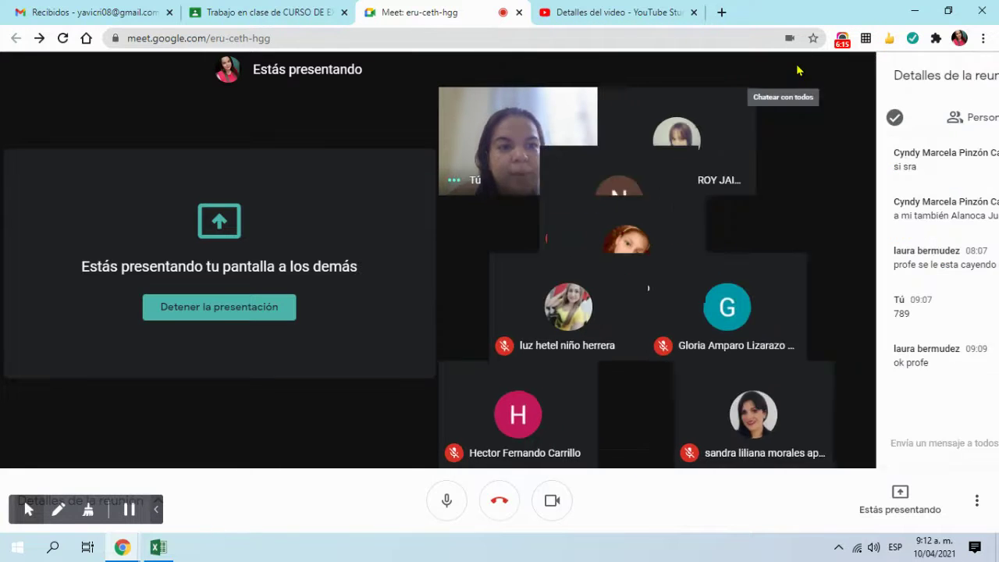
pyautogui.click(977, 76)
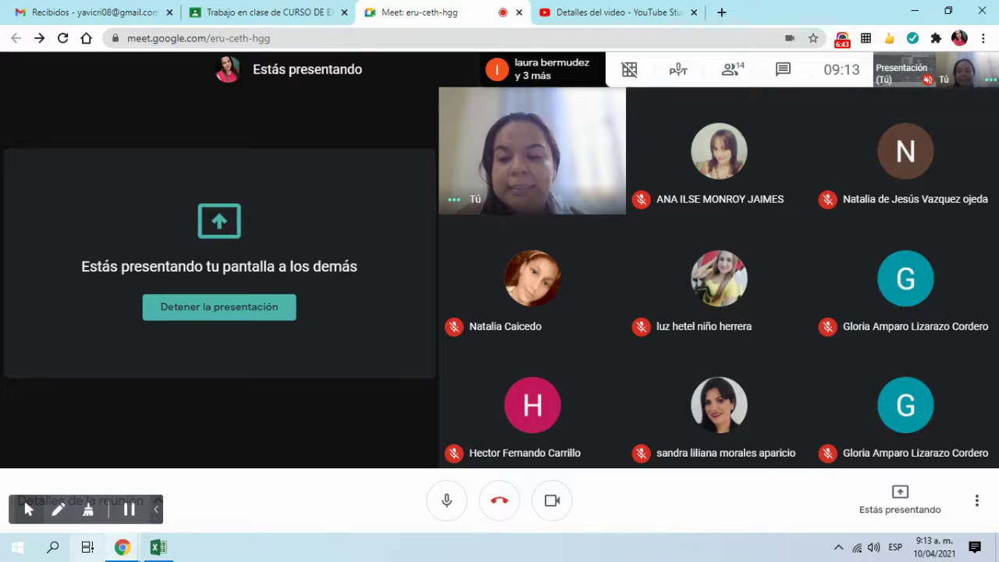
pyautogui.click(164, 550)
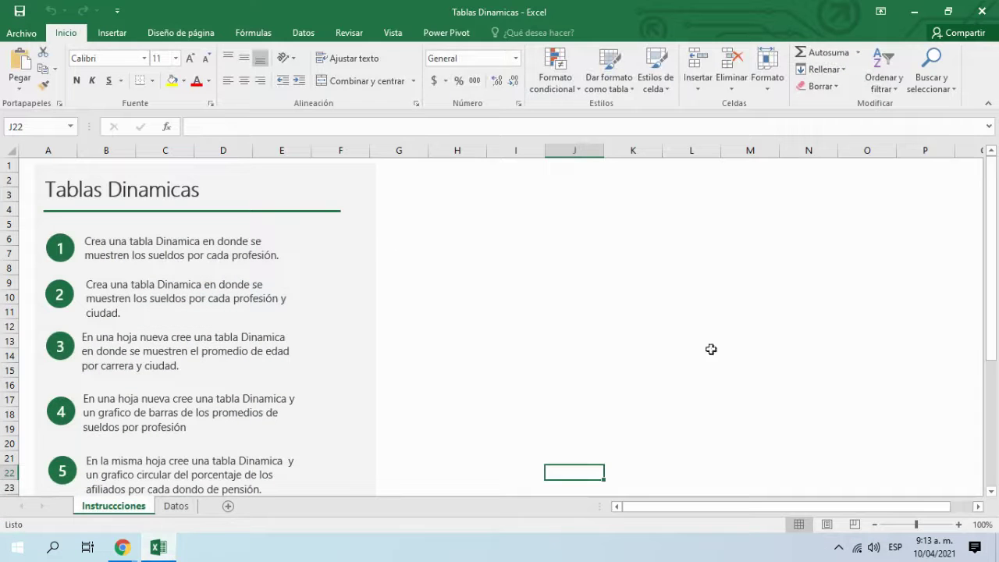
# Step: Review the Instrucciones sheet, then switch to the Datos sheet with the employee salary table
pyautogui.click(445, 262)
pyautogui.scroll(-5, 292, 409)
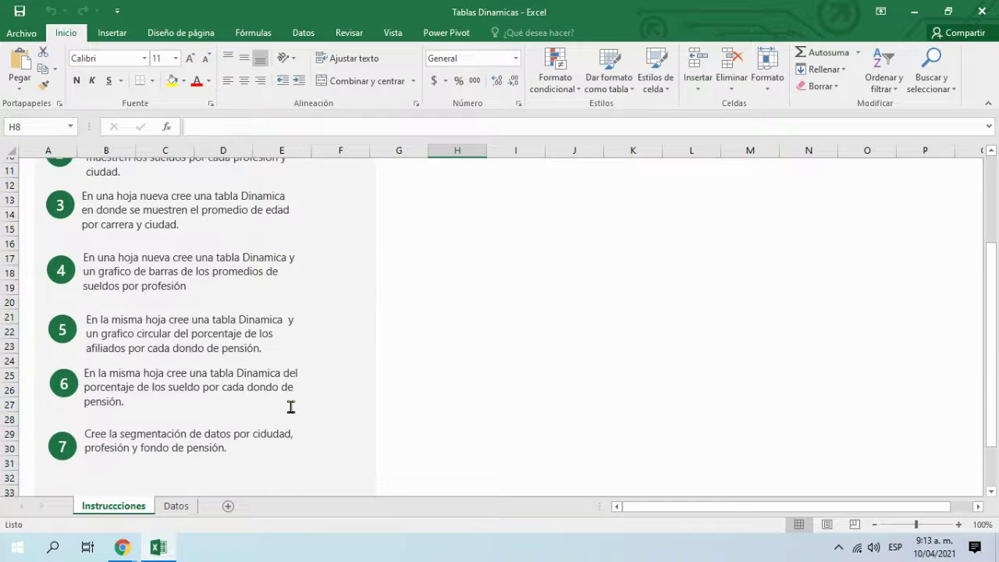
pyautogui.scroll(5, 292, 410)
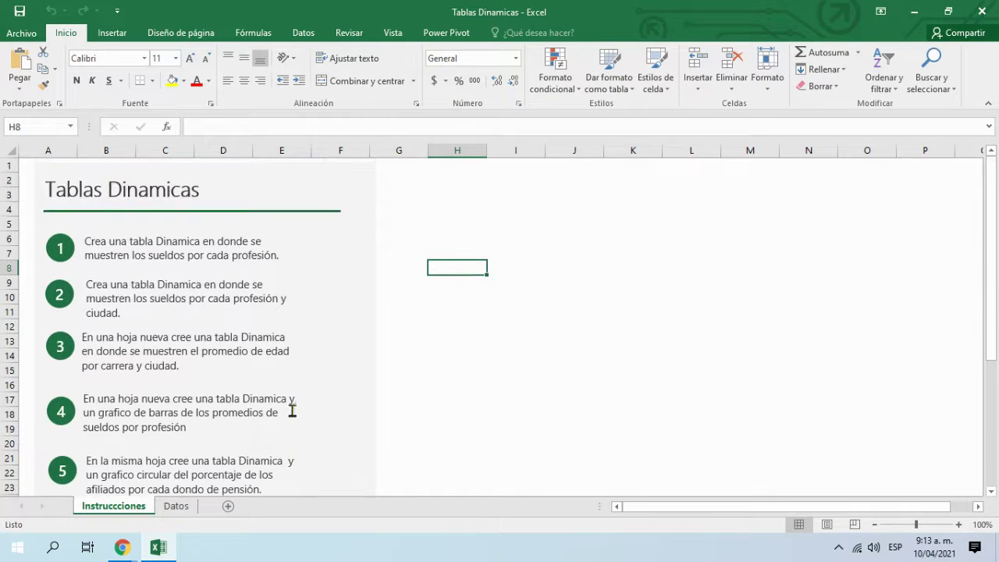
pyautogui.click(914, 11)
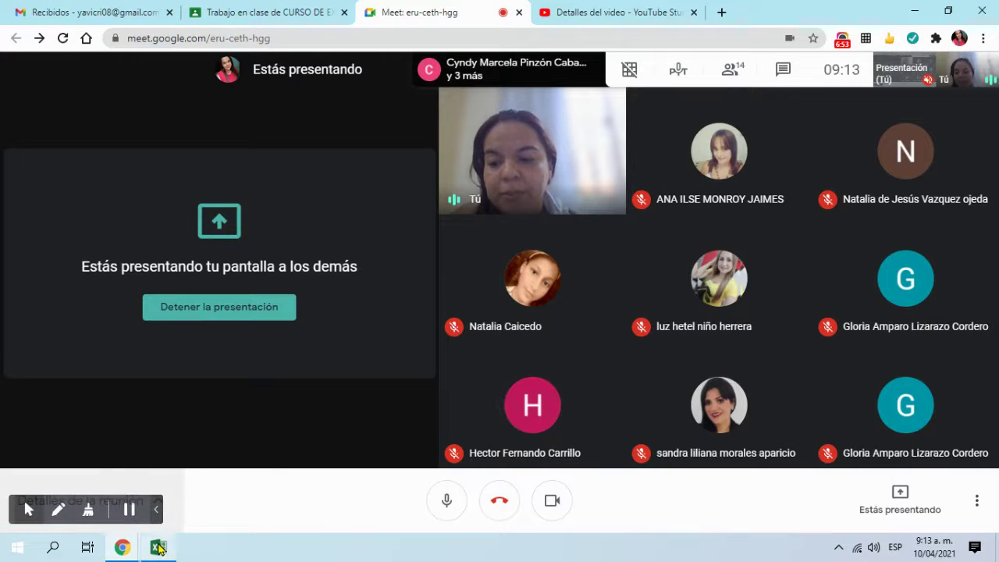
pyautogui.click(159, 547)
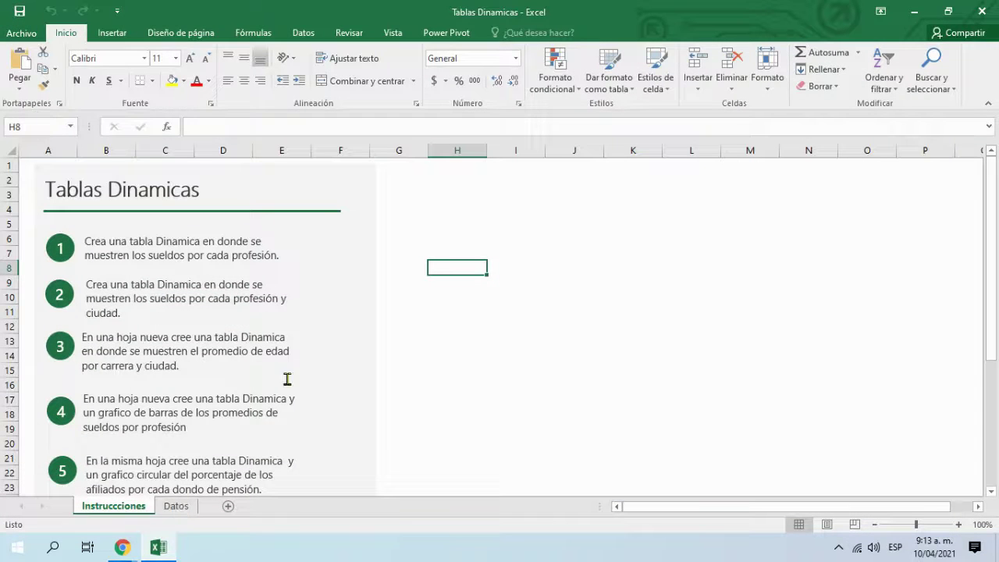
pyautogui.scroll(-5, 343, 343)
pyautogui.scroll(4, 287, 350)
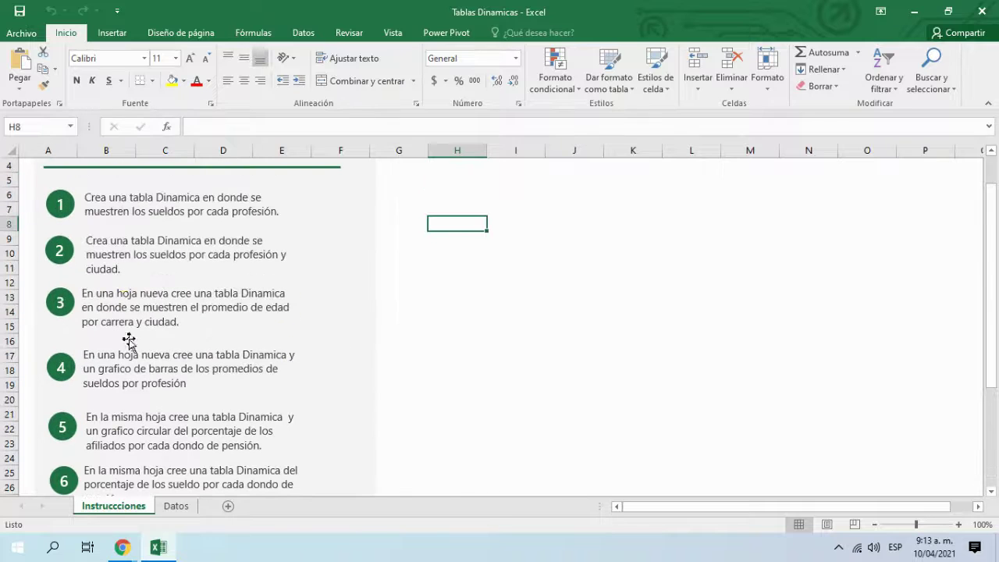
pyautogui.click(166, 507)
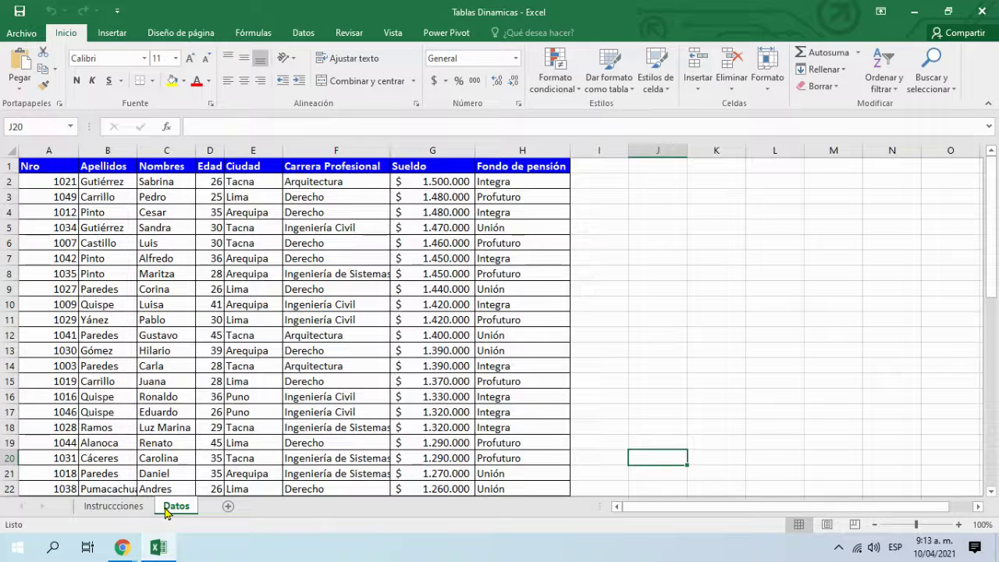
# Step: Check the career name in cell F8 and narrow column A of the Datos sheet
pyautogui.scroll(-4, 410, 304)
pyautogui.scroll(4, 410, 303)
pyautogui.click(361, 278)
pyautogui.scroll(-4, 245, 290)
pyautogui.scroll(4, 245, 290)
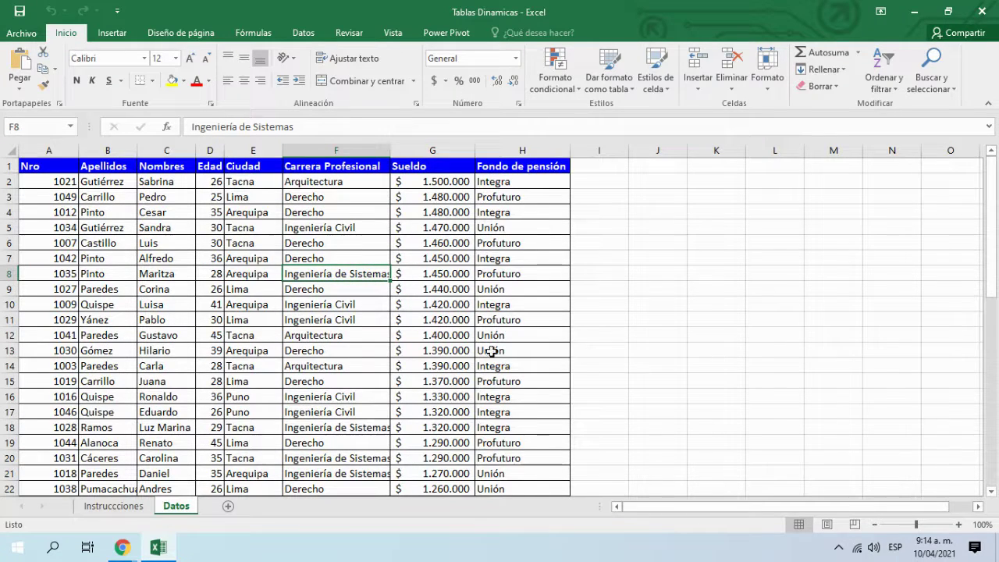
pyautogui.scroll(-4, 484, 348)
pyautogui.scroll(-4, 484, 348)
pyautogui.scroll(8, 480, 350)
pyautogui.moveTo(78, 150); pyautogui.dragTo(68, 150)
# Step: Widen column F to about 26,43 so 'Ingeniería de Sistemas' shows in full
pyautogui.click(176, 287)
pyautogui.scroll(-8, 340, 369)
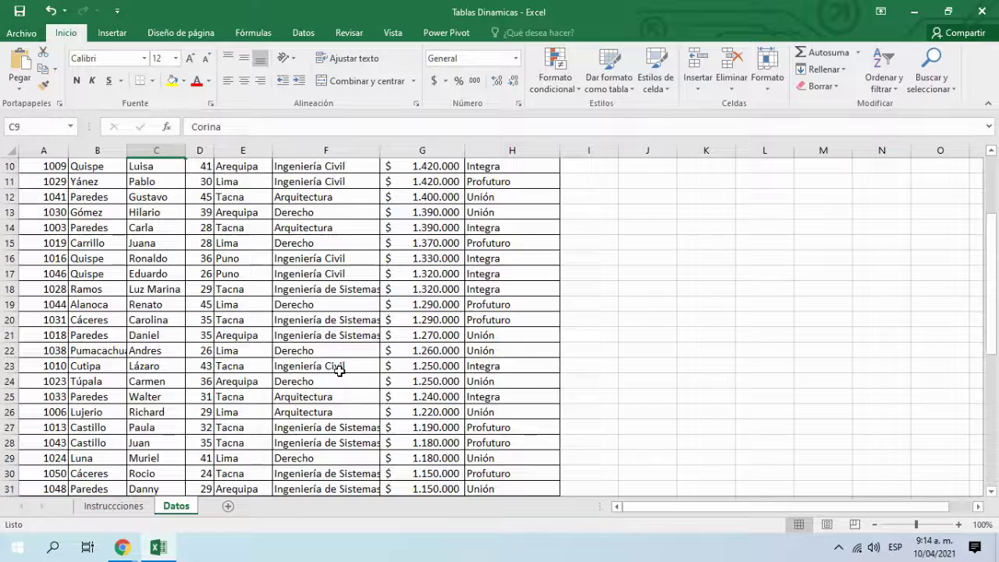
pyautogui.scroll(-4, 339, 370)
pyautogui.scroll(12, 343, 373)
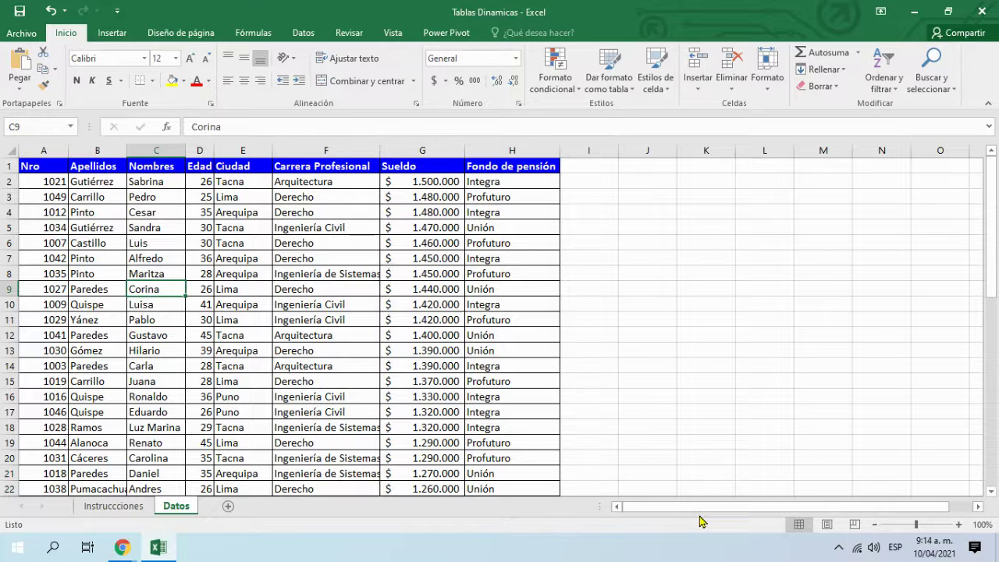
pyautogui.moveTo(380, 154); pyautogui.dragTo(415, 158)
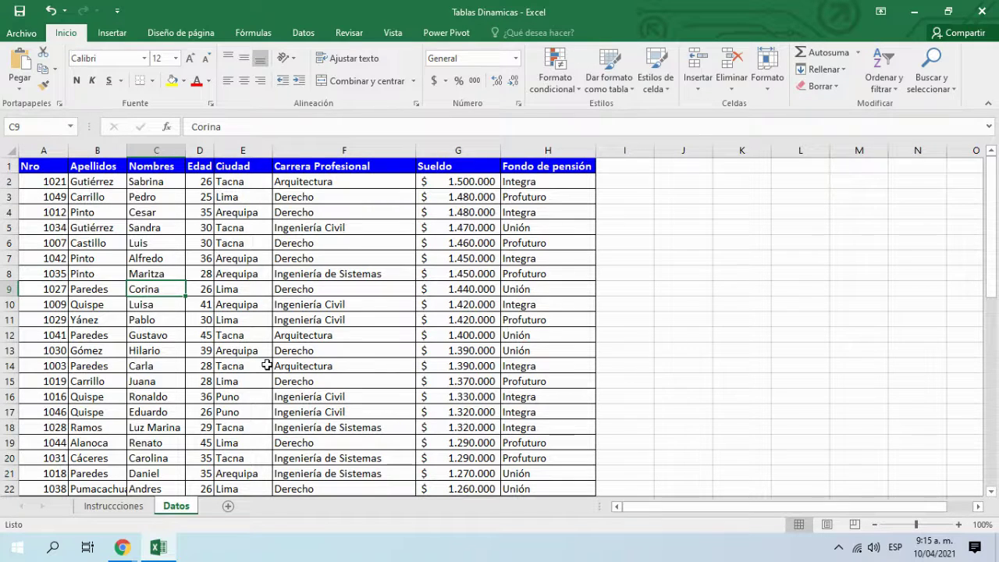
# Step: Turn the employee data A1:H51, starting at header A1, into table Tabla1 with headers
pyautogui.click(114, 34)
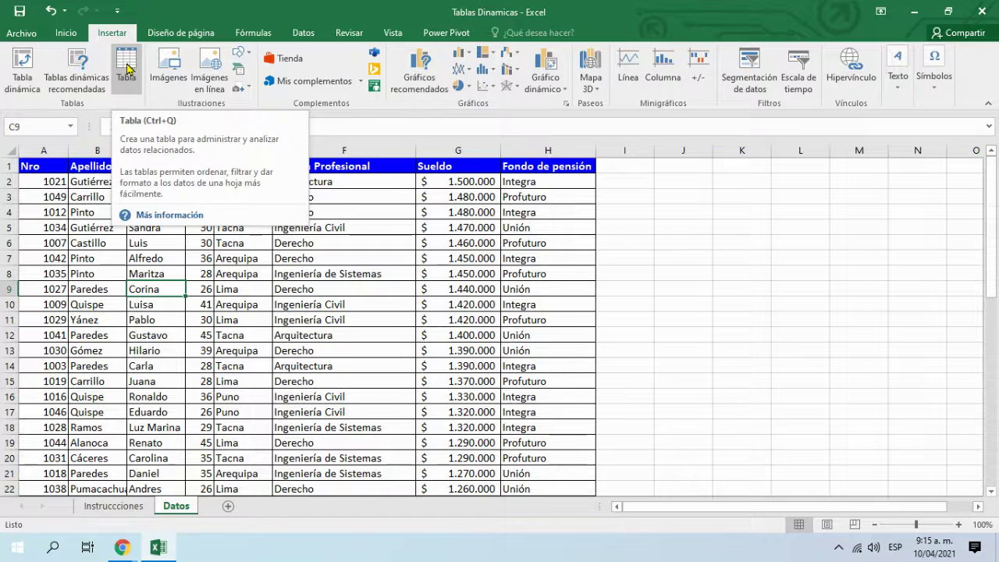
pyautogui.click(261, 286)
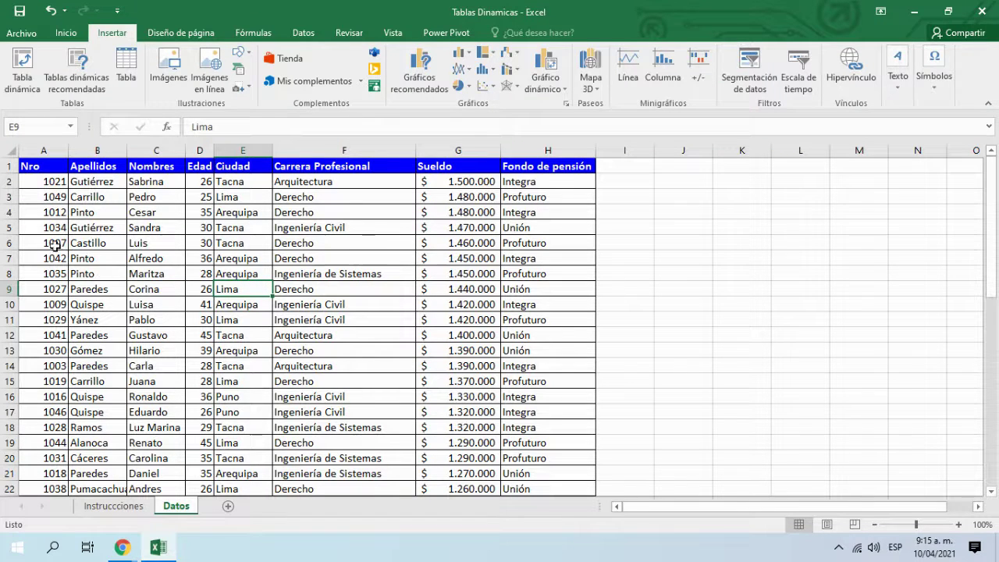
pyautogui.click(69, 202)
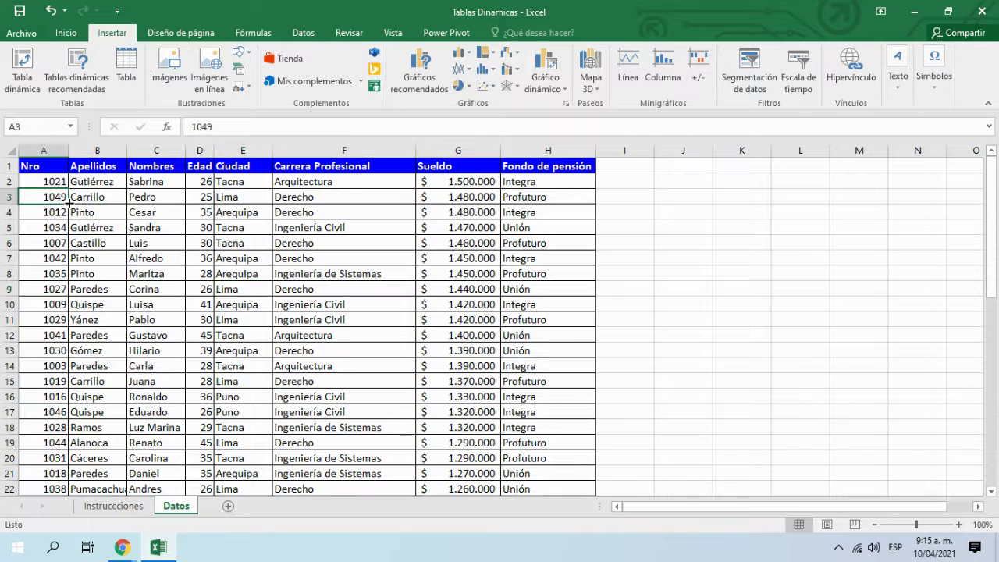
pyautogui.click(53, 167)
pyautogui.scroll(-1, 502, 301)
pyautogui.scroll(1, 502, 300)
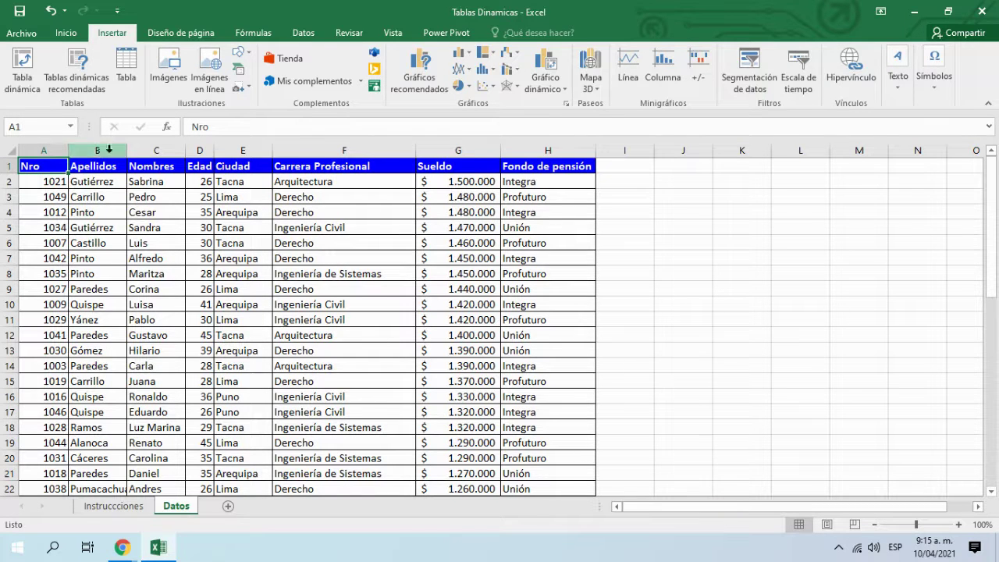
pyautogui.click(131, 69)
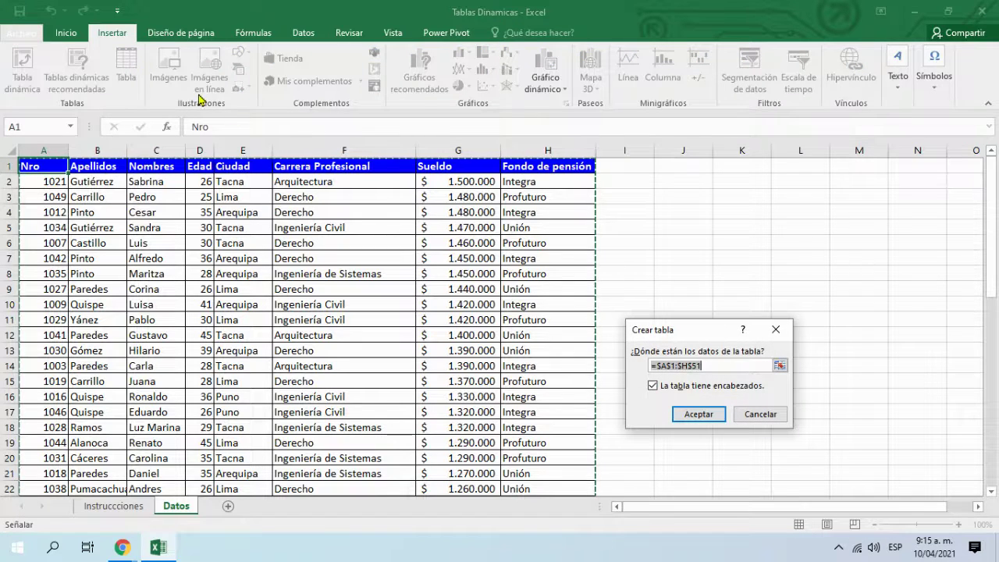
pyautogui.scroll(-2, 543, 209)
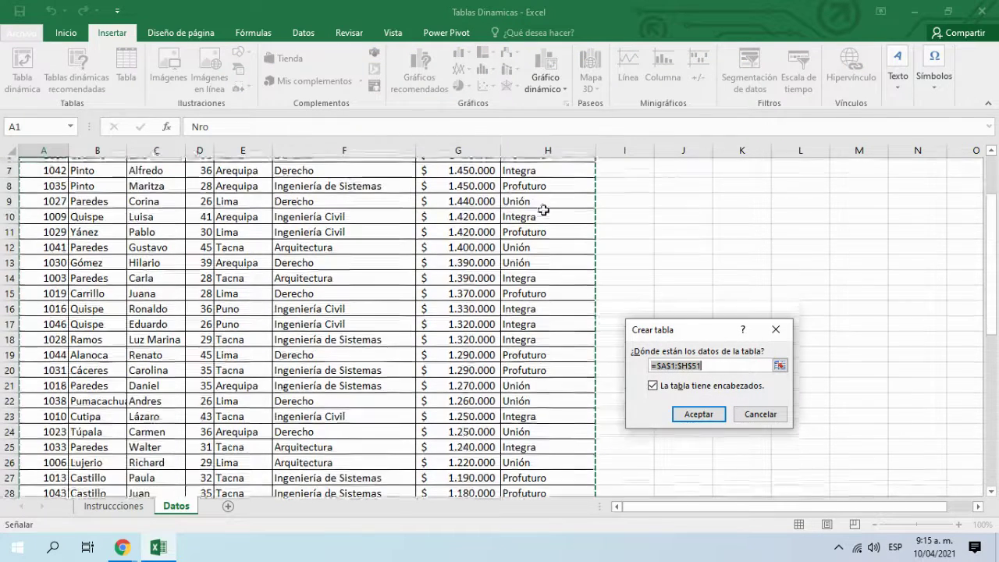
pyautogui.scroll(-10, 543, 209)
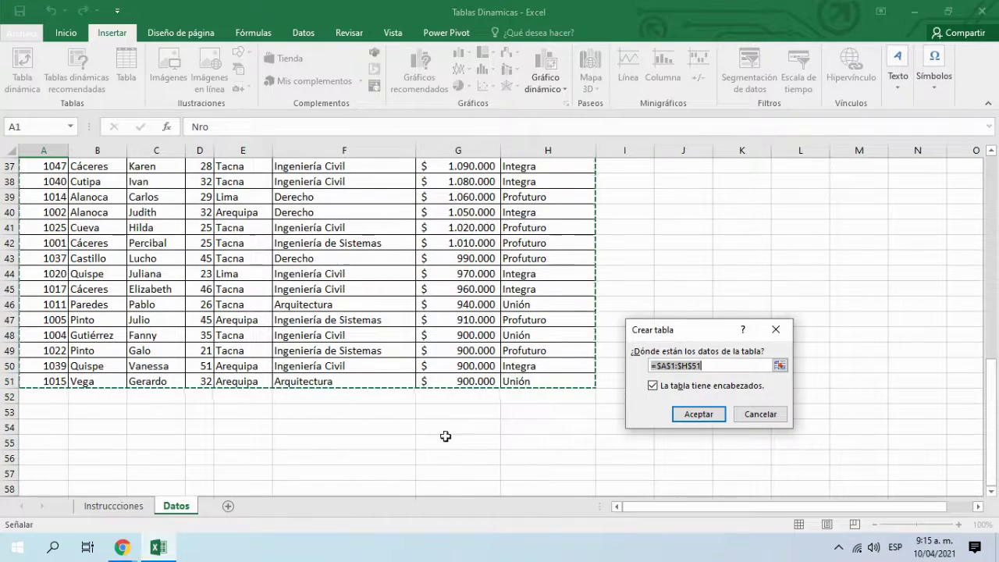
pyautogui.scroll(12, 80, 261)
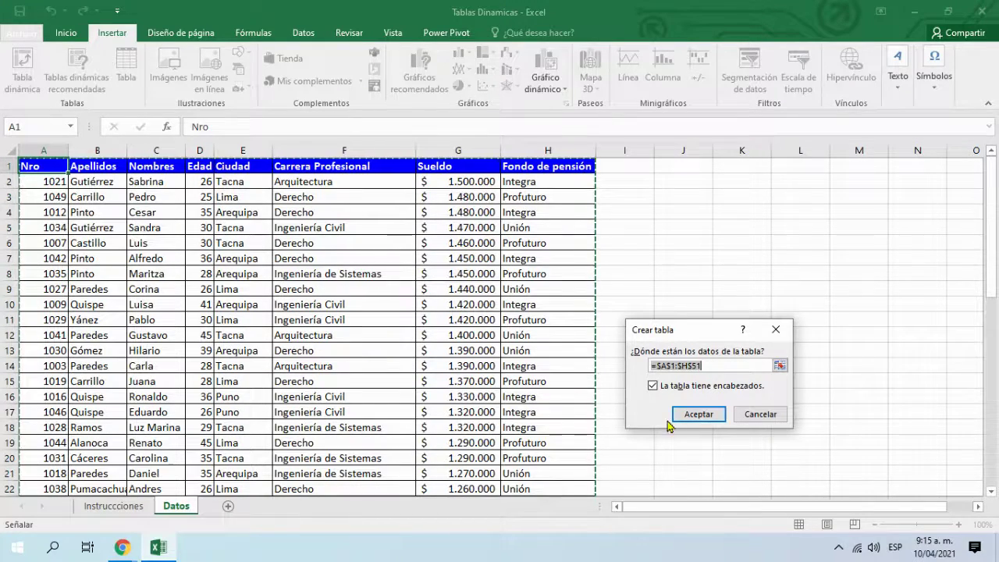
pyautogui.click(697, 415)
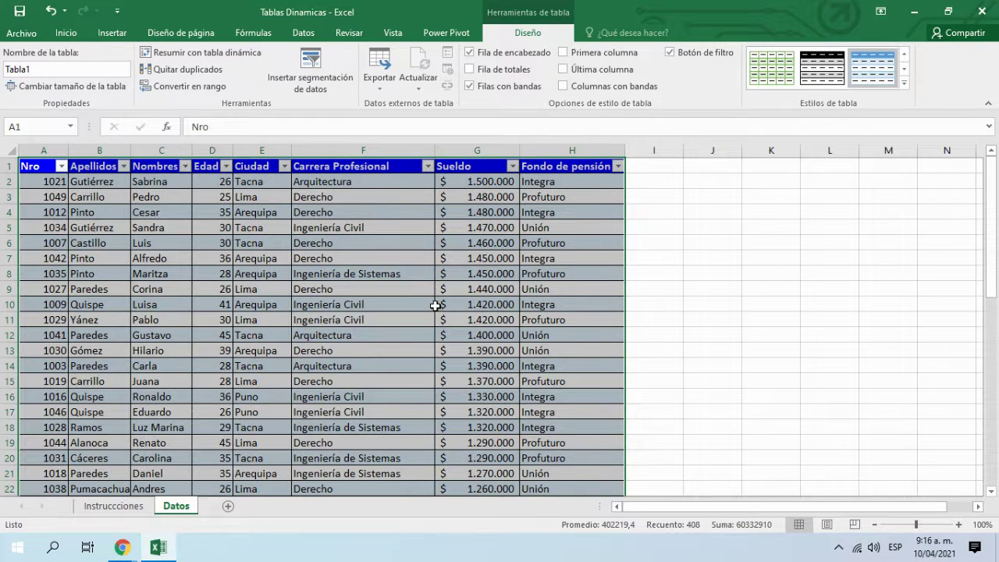
# Step: Select a cell inside the data and undo the Tabla1 table conversion
pyautogui.click(435, 305)
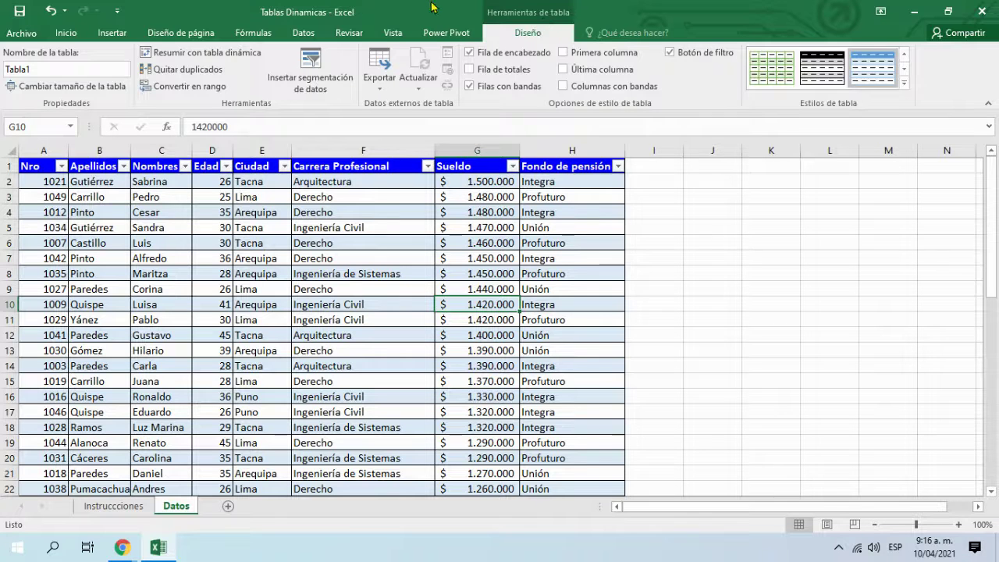
pyautogui.click(687, 290)
pyautogui.click(459, 279)
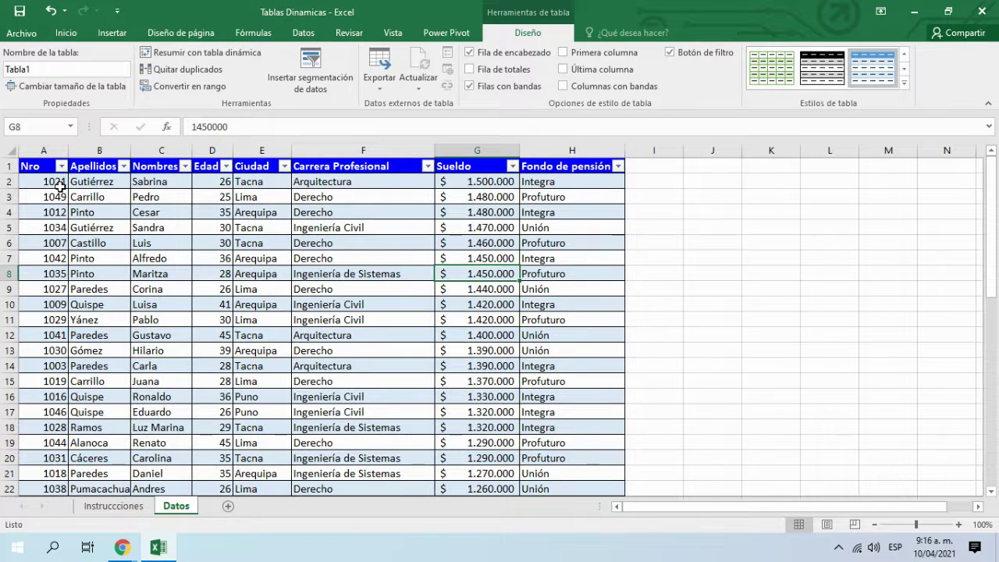
pyautogui.click(53, 9)
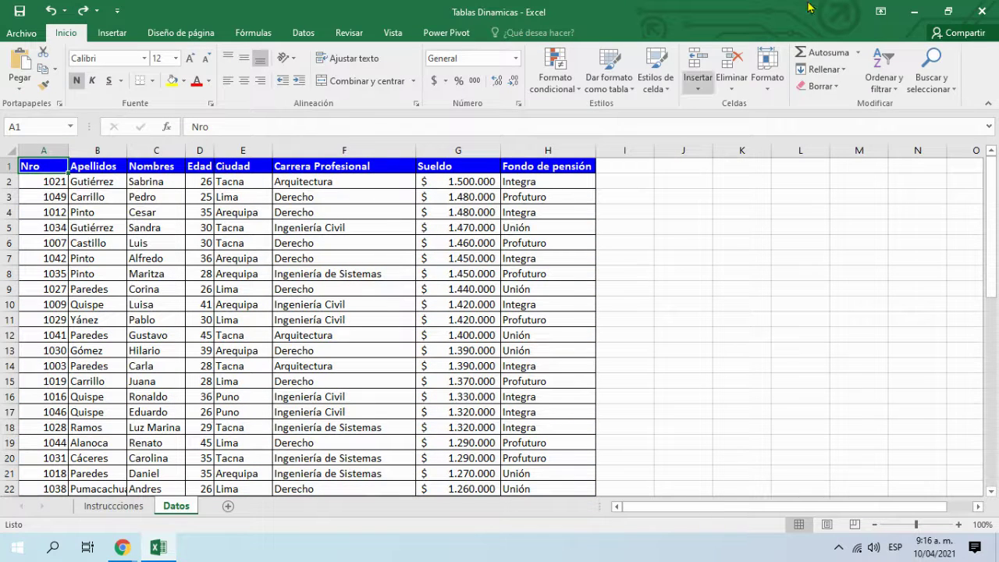
# Step: Format $A$1:$H$51 as a table with headers again, creating Tabla2
pyautogui.click(117, 232)
pyautogui.click(33, 181)
pyautogui.click(37, 168)
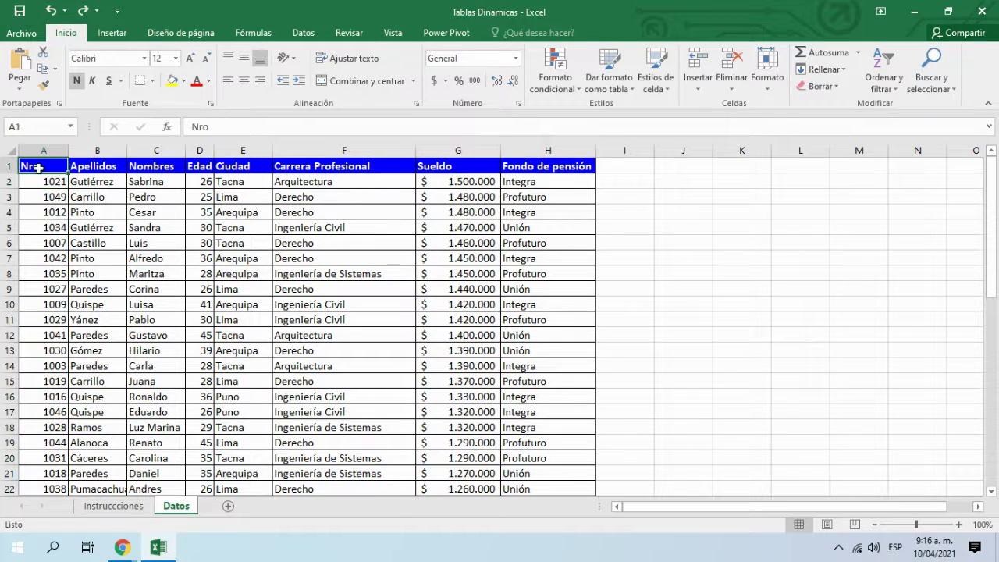
pyautogui.click(115, 34)
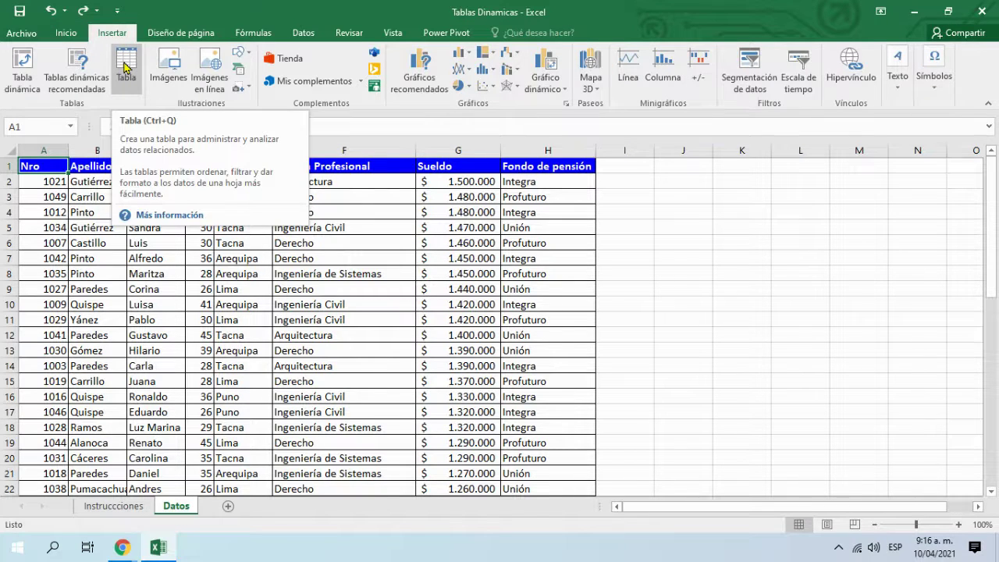
pyautogui.click(125, 67)
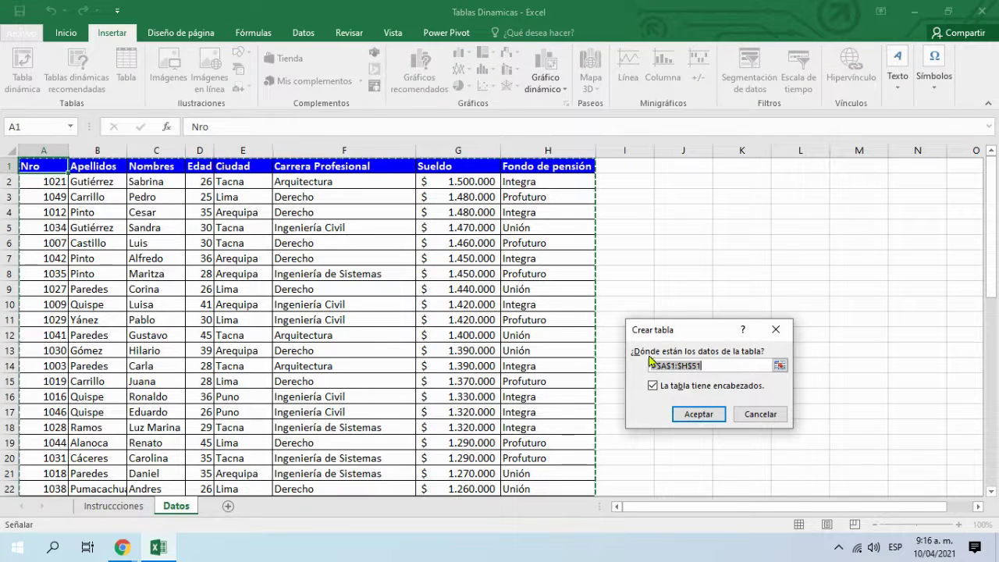
pyautogui.click(690, 411)
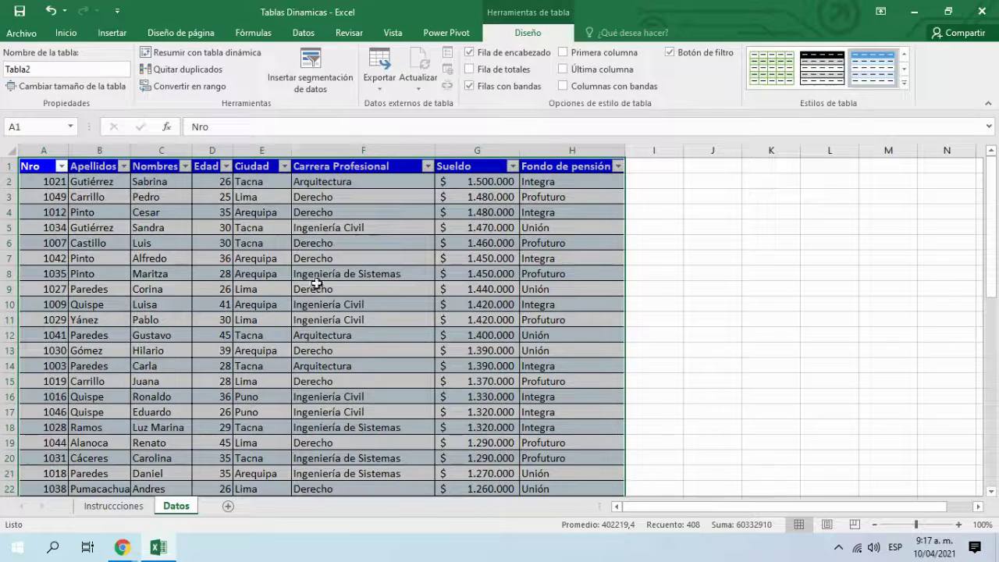
# Step: Browse the new table and select cell G14 in the Sueldo column
pyautogui.click(253, 270)
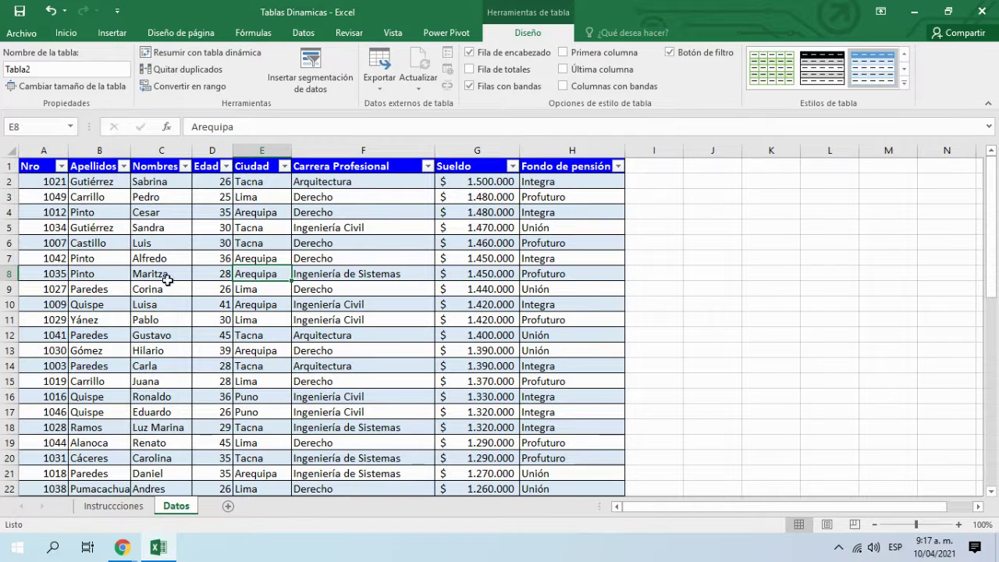
pyautogui.scroll(-7, 355, 390)
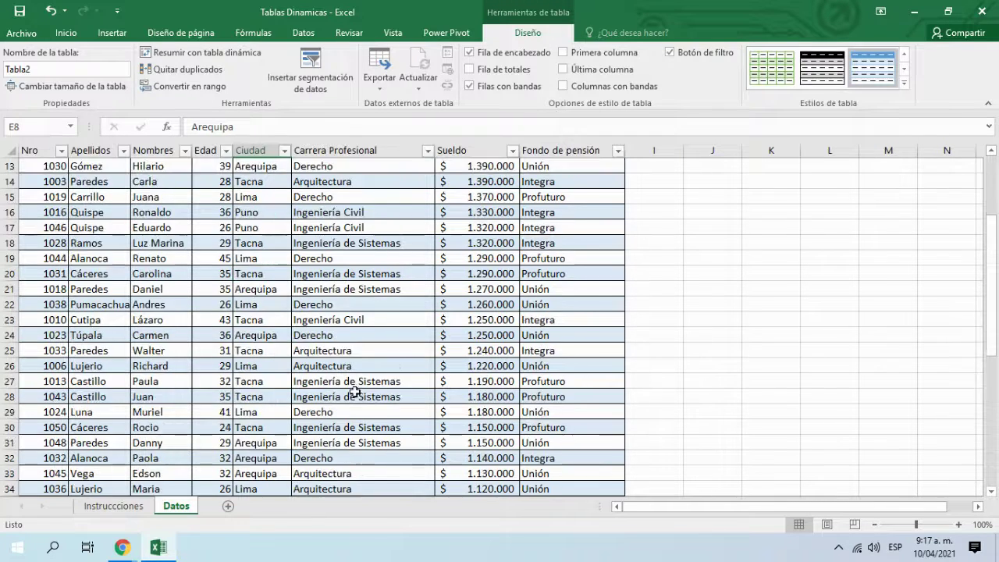
pyautogui.scroll(-8, 355, 389)
pyautogui.scroll(15, 352, 380)
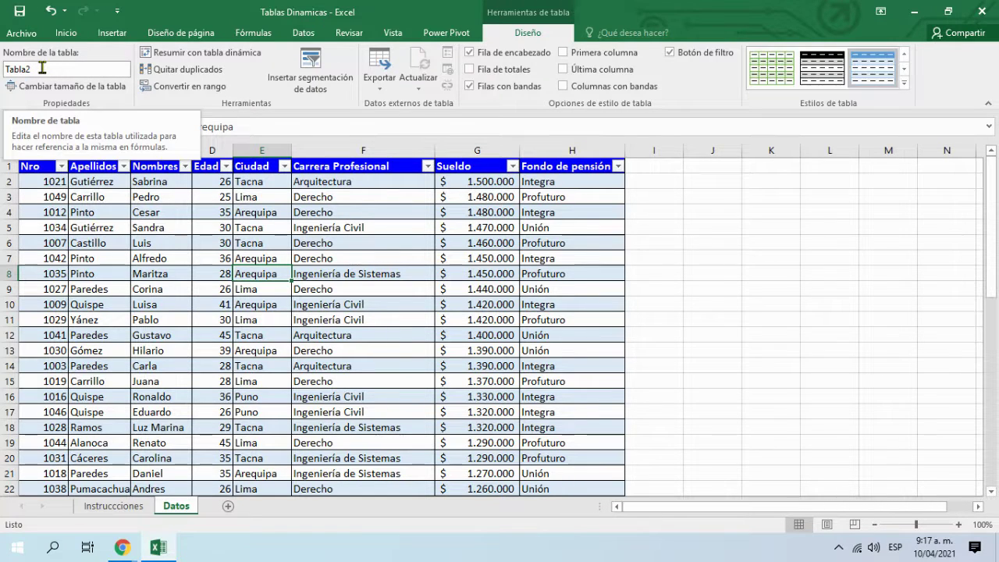
pyautogui.click(500, 363)
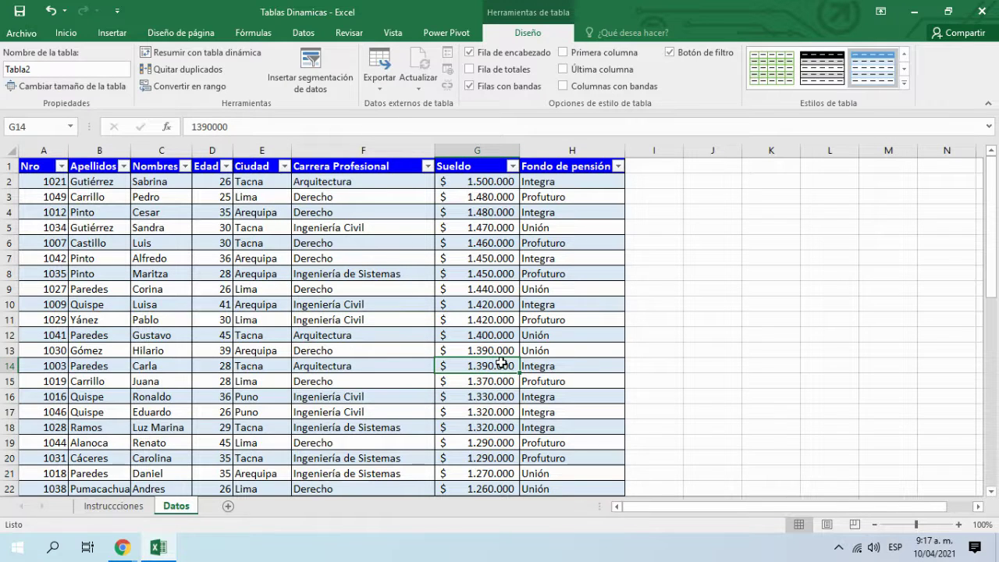
pyautogui.click(129, 32)
pyautogui.click(246, 234)
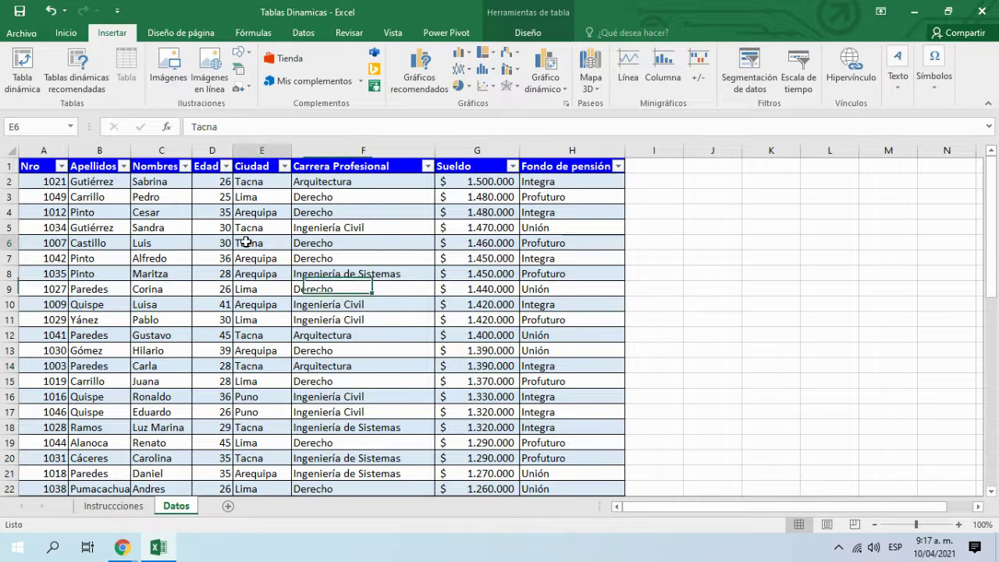
pyautogui.click(73, 227)
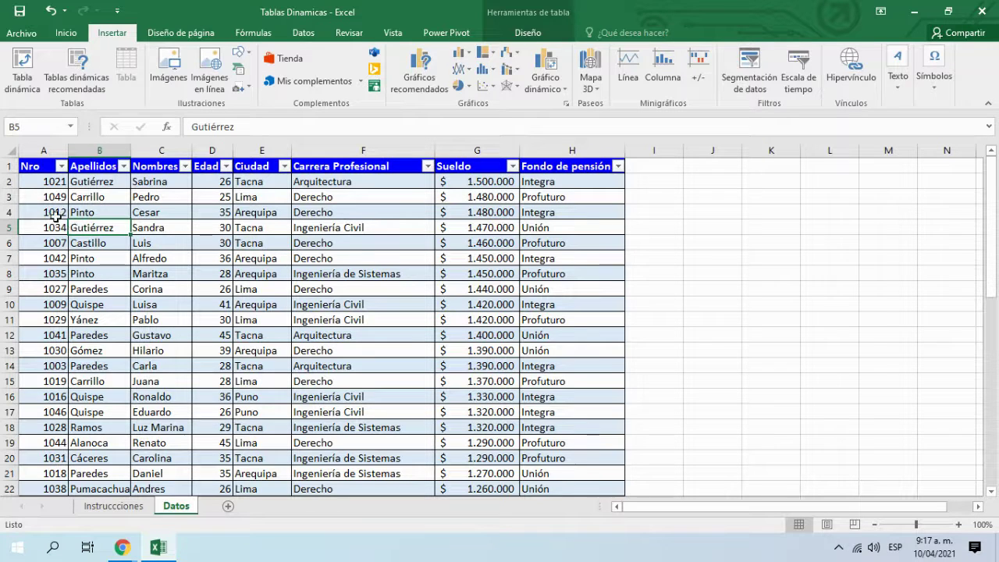
pyautogui.click(35, 194)
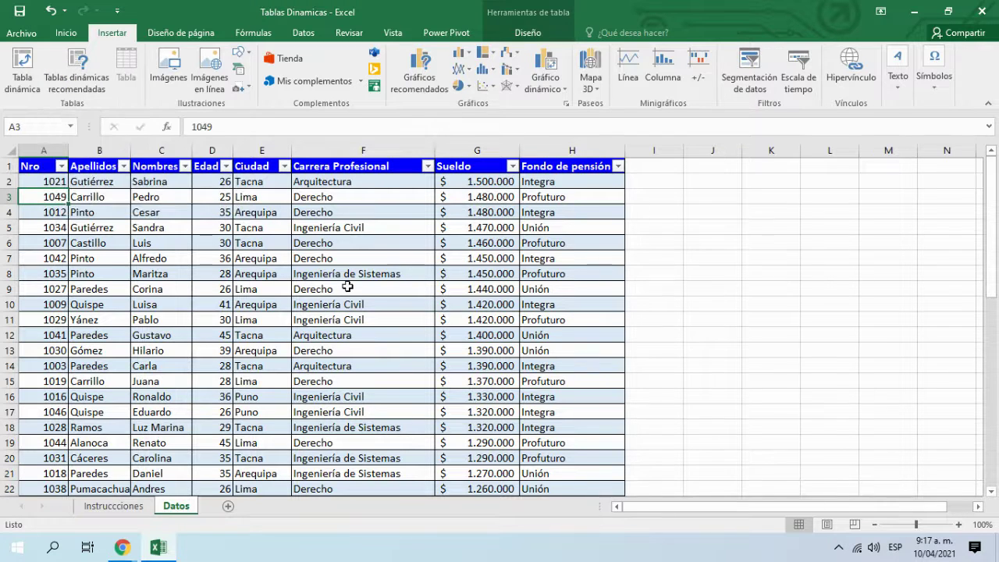
# Step: Start a pivot table from Tabla2, move its dialog aside and restore Excel
pyautogui.click(24, 72)
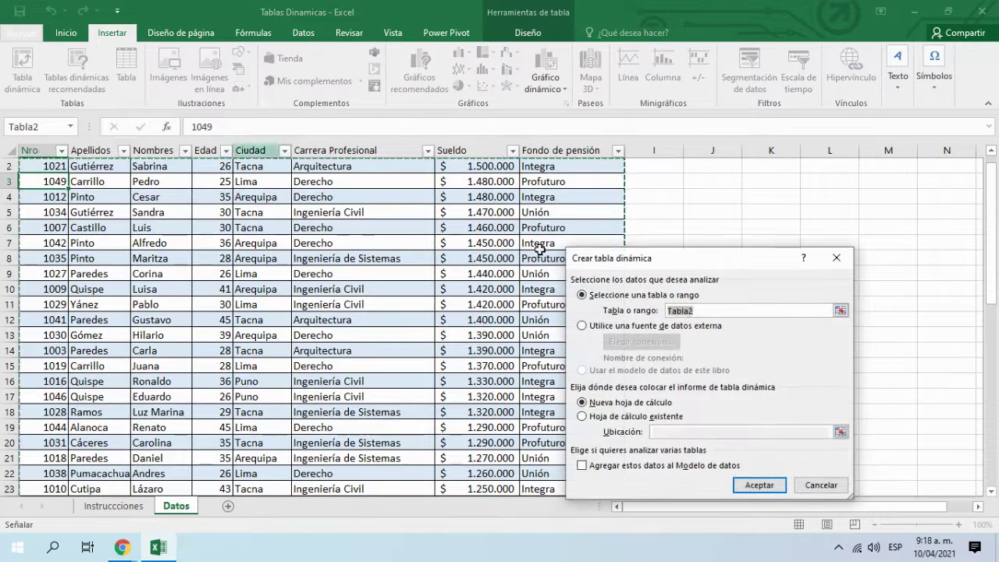
pyautogui.scroll(1, 195, 230)
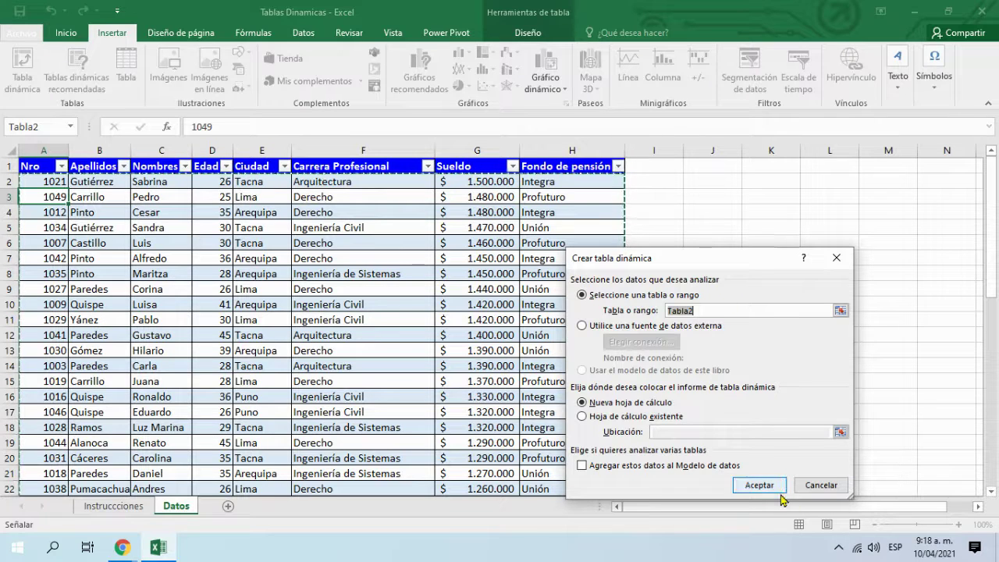
pyautogui.moveTo(718, 263); pyautogui.dragTo(643, 232)
pyautogui.click(158, 546)
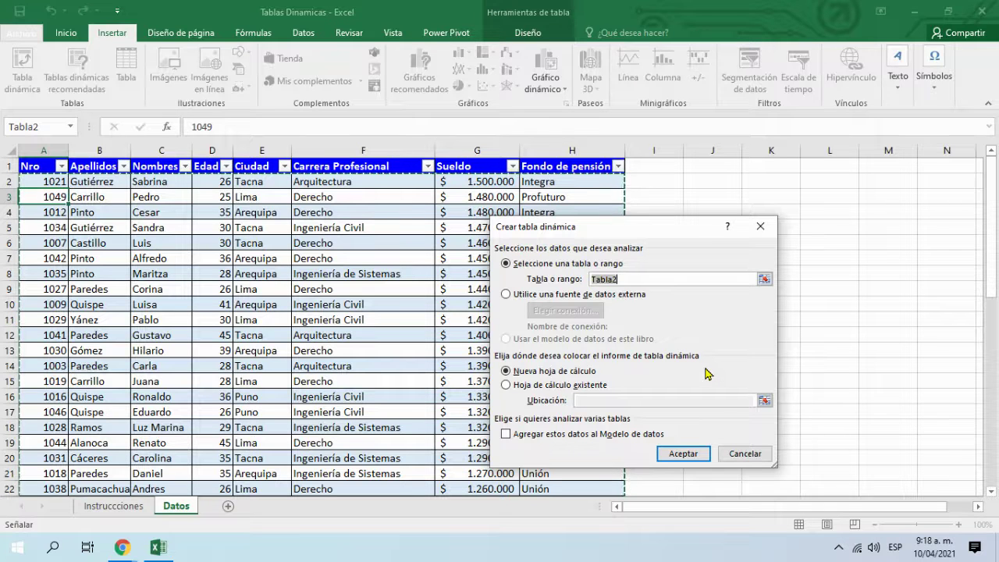
# Step: Create TablaDinámica1 on a new worksheet, then go back to the Datos sheet
pyautogui.moveTo(649, 233); pyautogui.dragTo(643, 200)
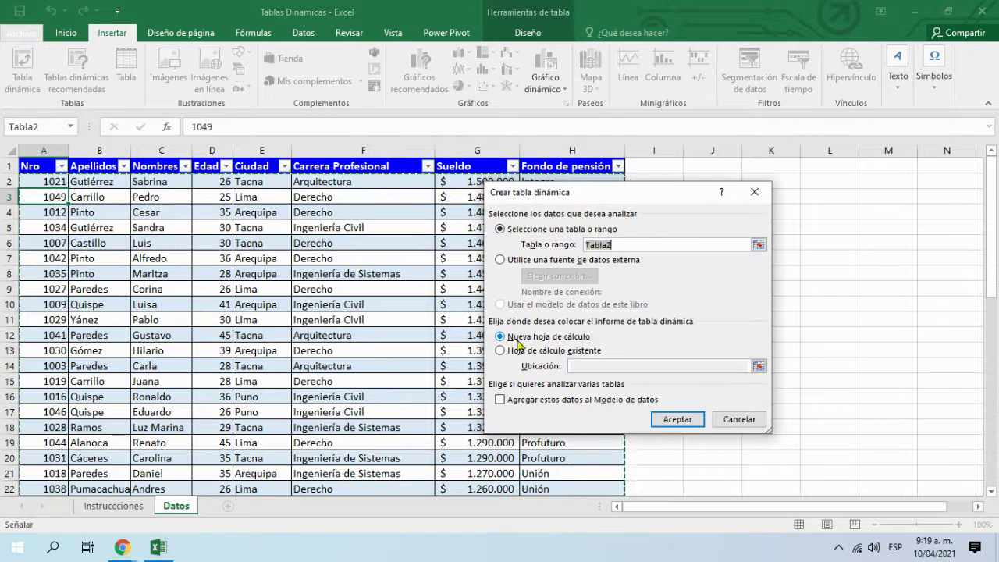
pyautogui.click(663, 420)
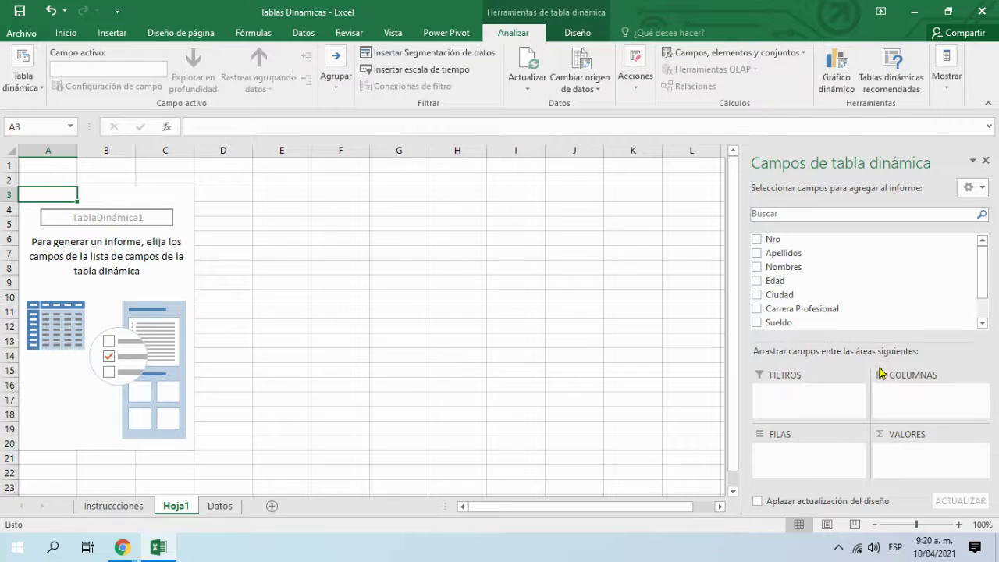
pyautogui.click(220, 507)
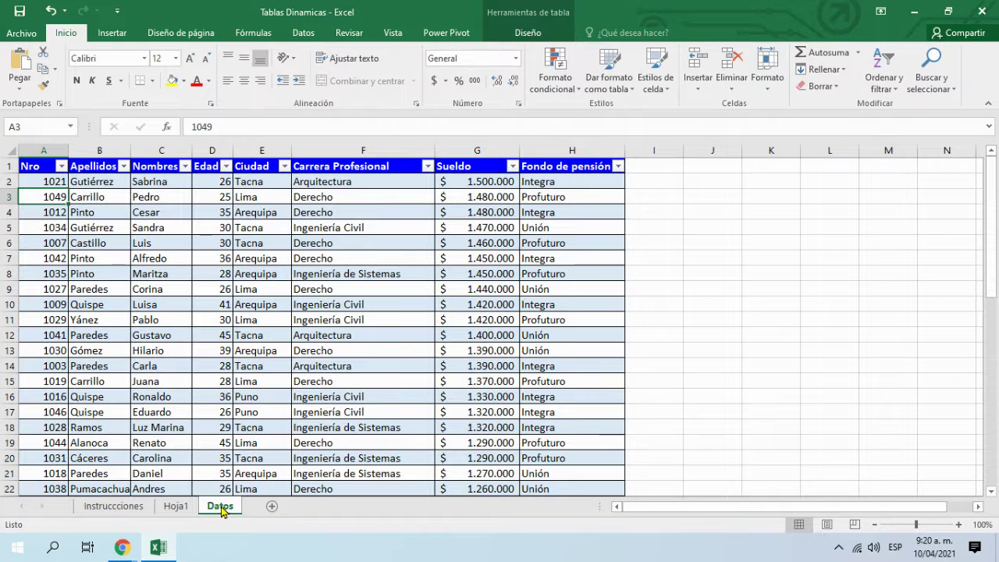
# Step: Select cells across Tabla2 (A1, F10, E6, A3) with the Insertar commands shown
pyautogui.click(174, 262)
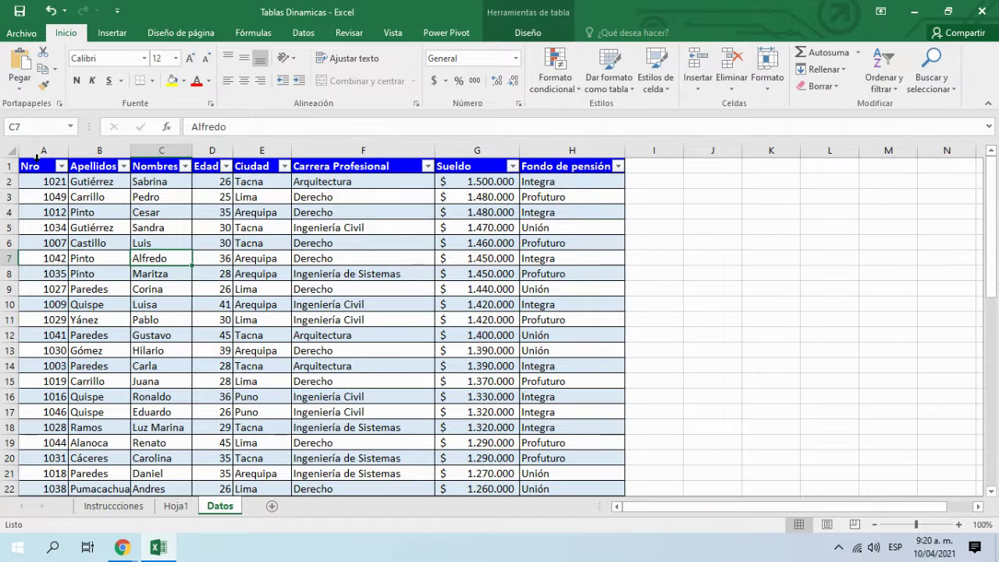
pyautogui.click(35, 169)
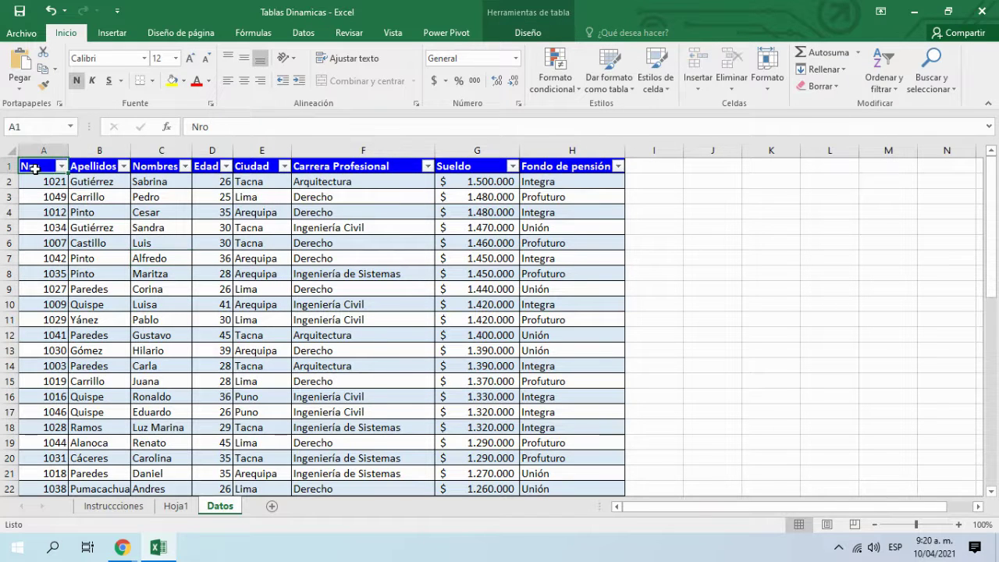
pyautogui.click(112, 33)
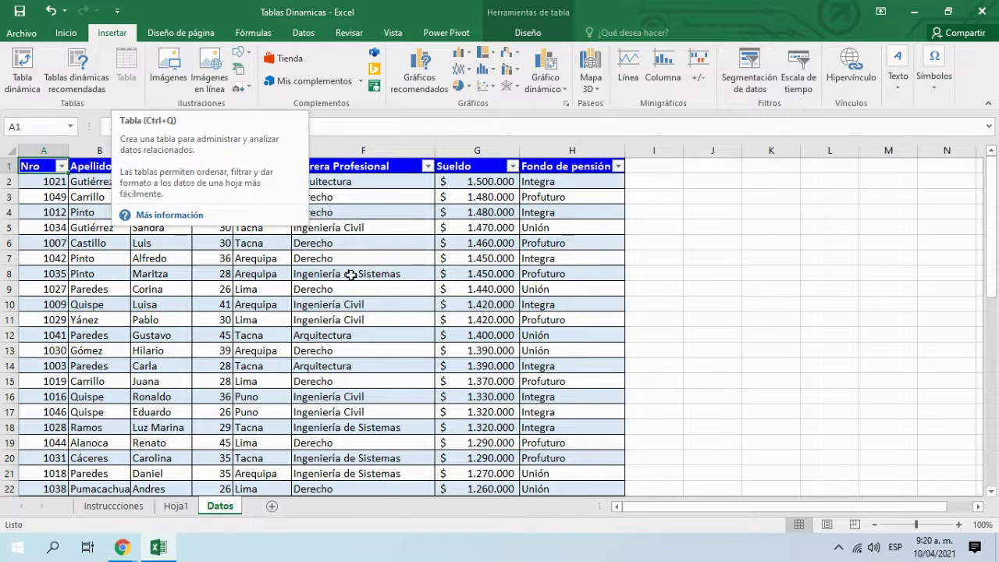
pyautogui.click(388, 301)
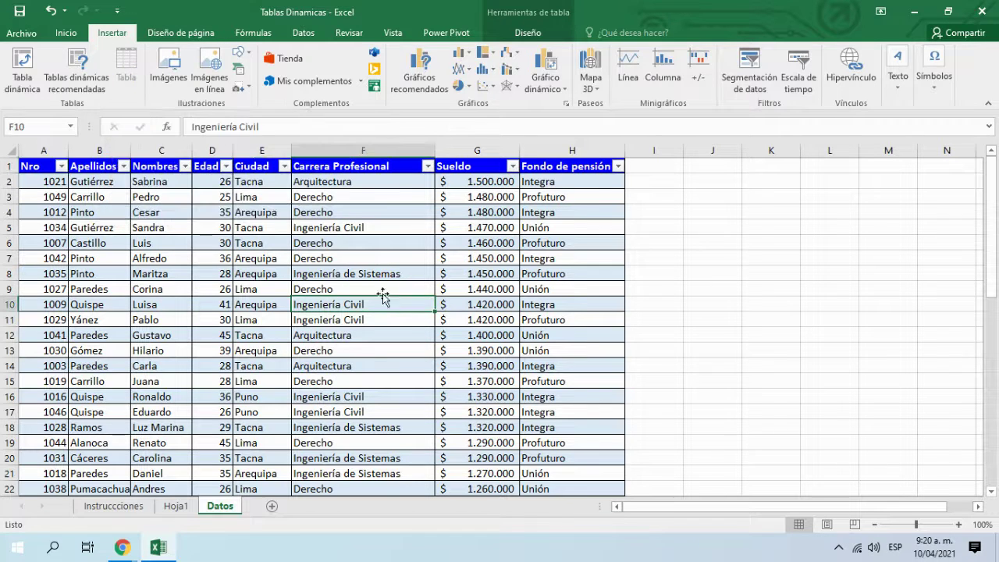
pyautogui.click(272, 230)
pyautogui.click(271, 242)
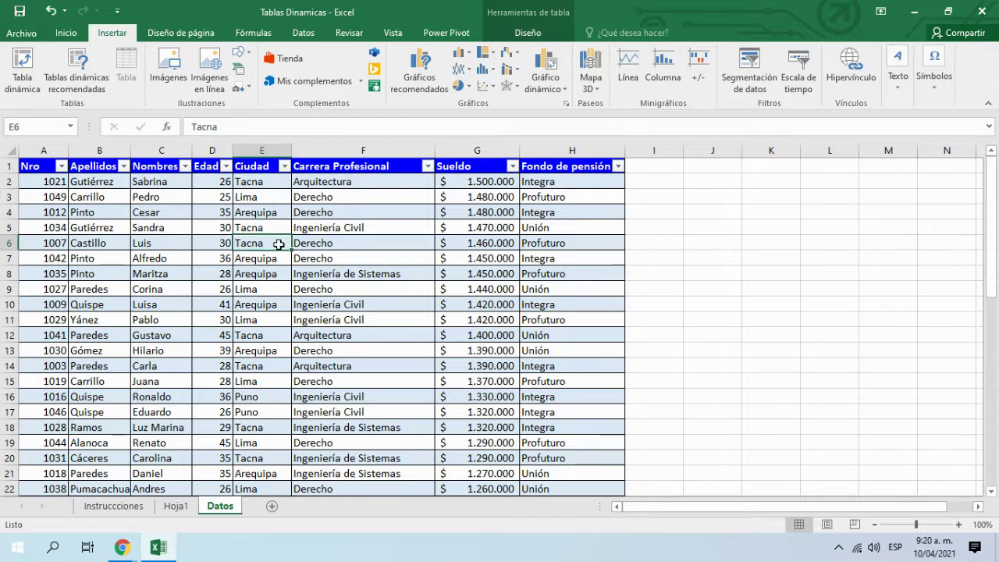
pyautogui.click(61, 195)
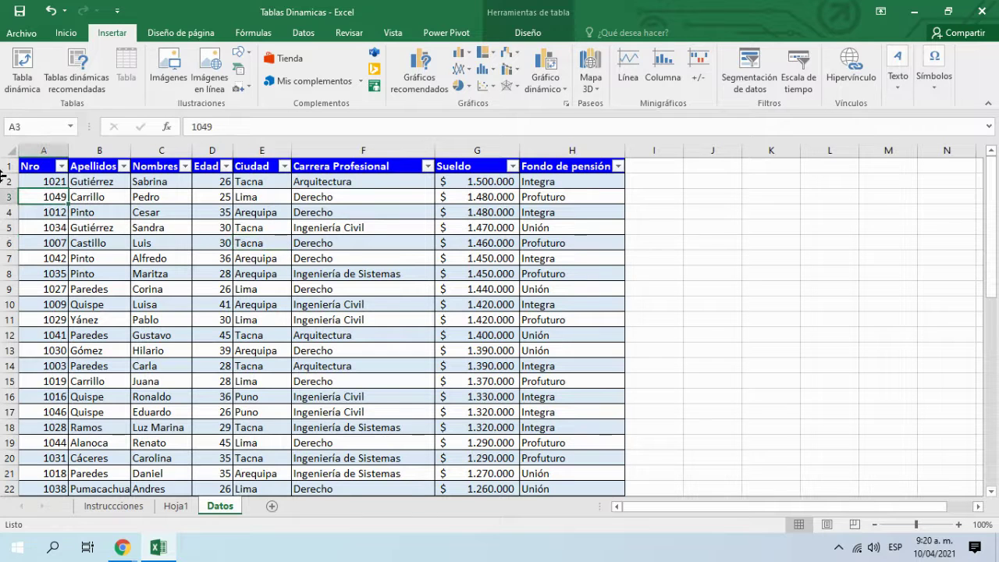
# Step: Reopen the pivot table dialog, cancel it, and return to Hoja1
pyautogui.click(24, 76)
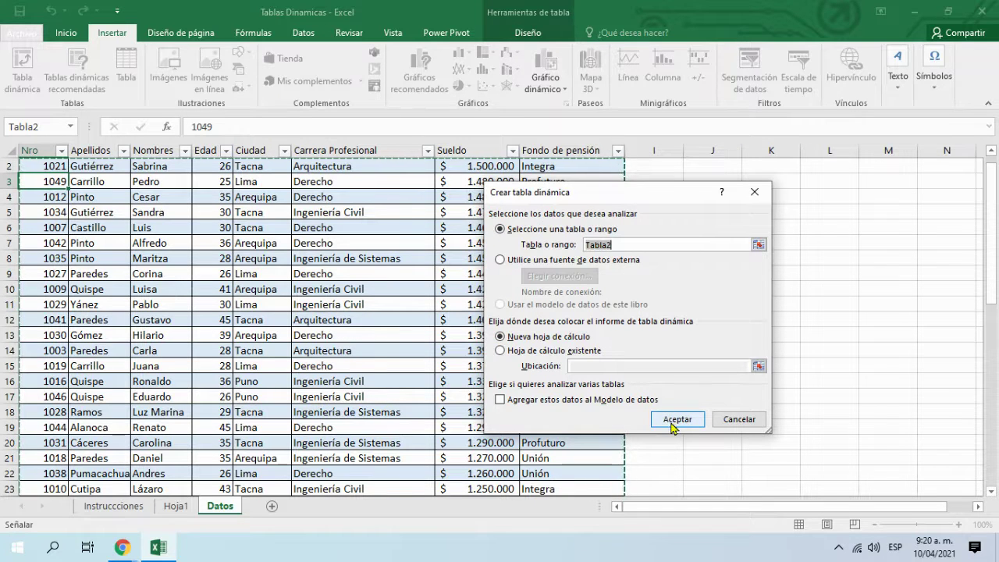
pyautogui.click(752, 421)
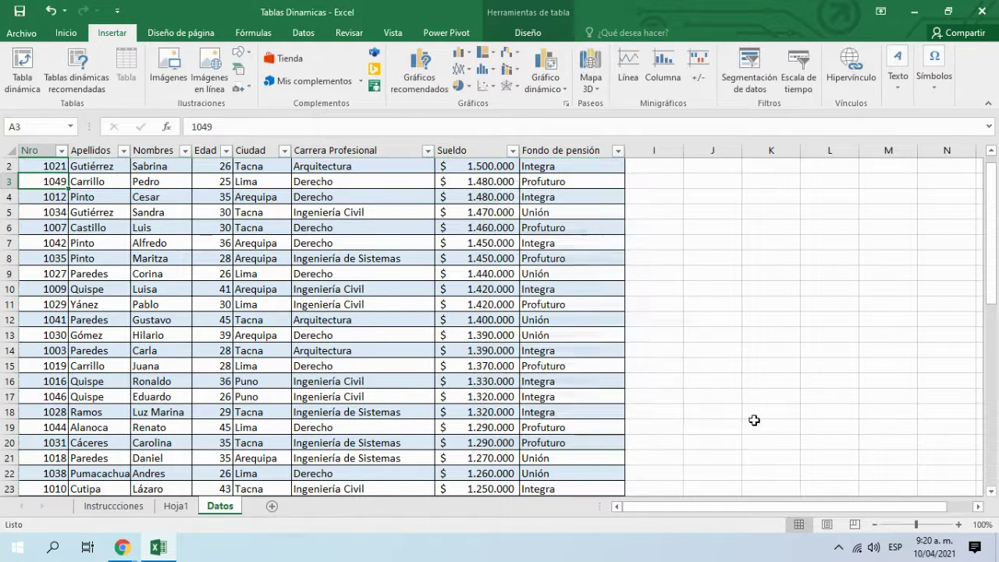
pyautogui.click(172, 505)
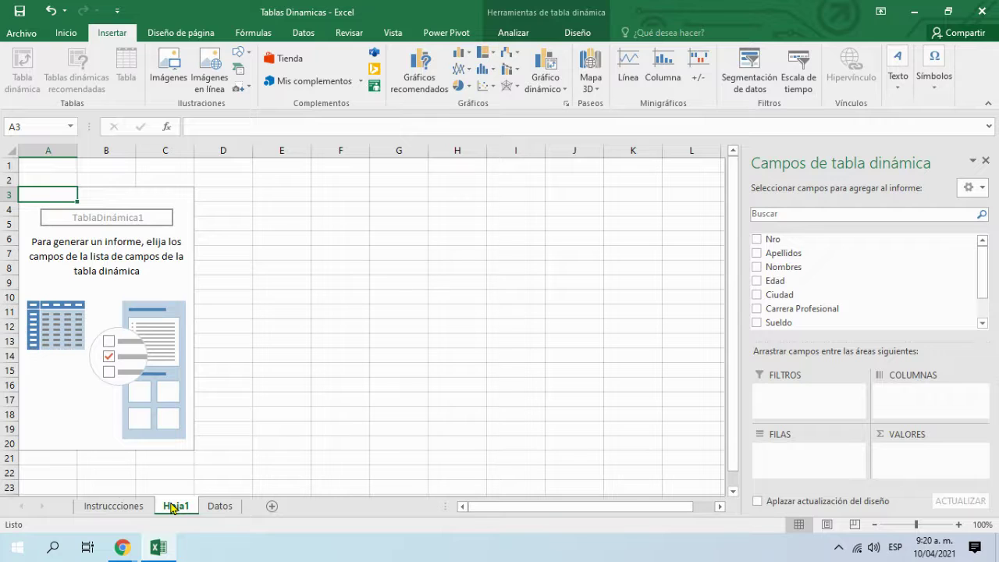
# Step: Bring Google Meet forward and switch to the Clase 4 video's details page
pyautogui.moveTo(131, 546)
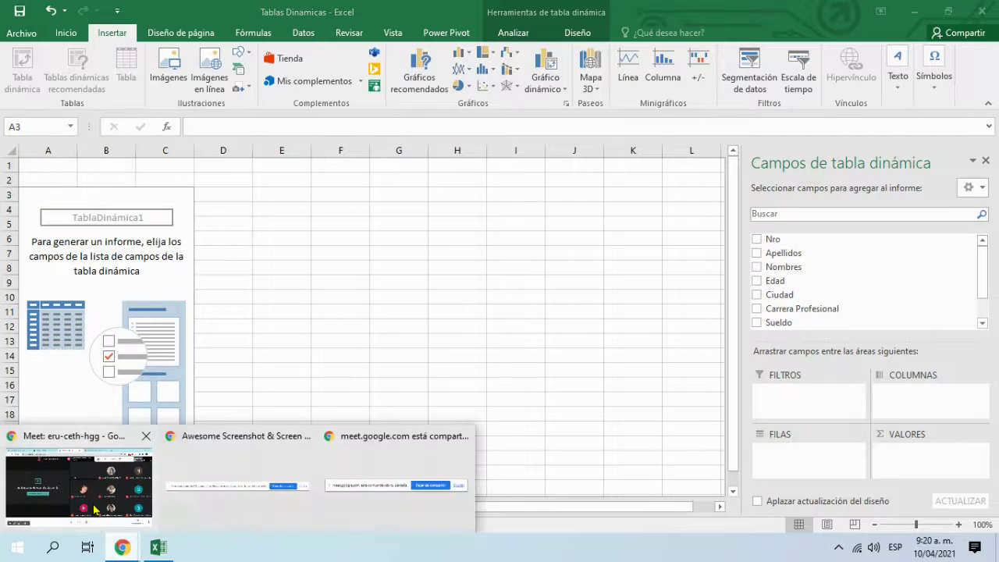
pyautogui.click(92, 511)
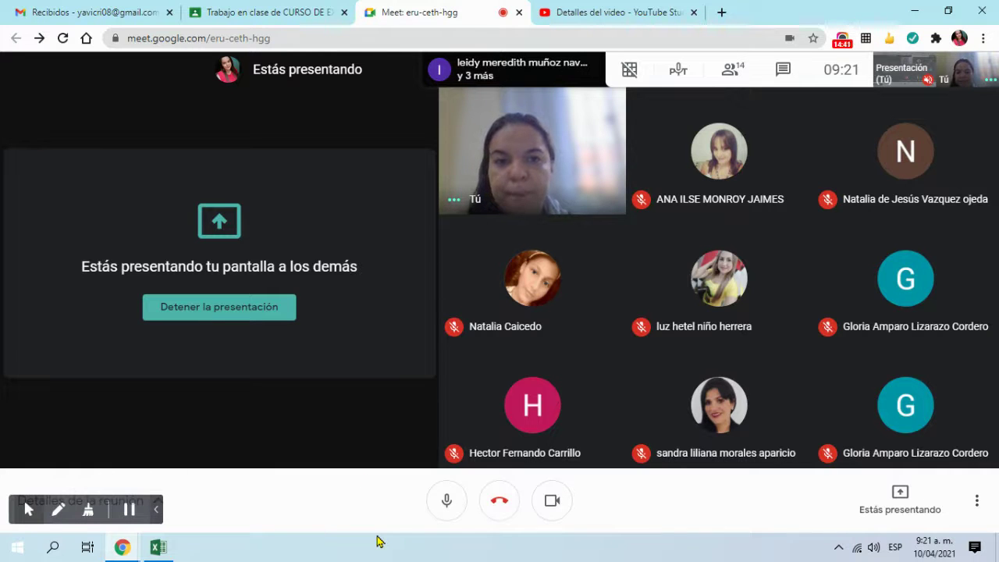
pyautogui.click(609, 9)
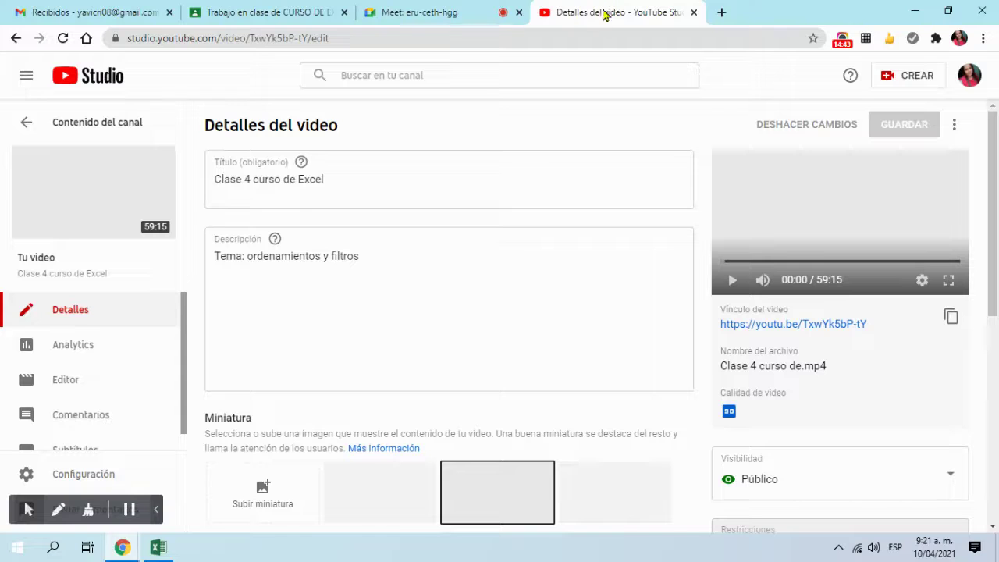
pyautogui.click(414, 345)
pyautogui.scroll(-5, 414, 351)
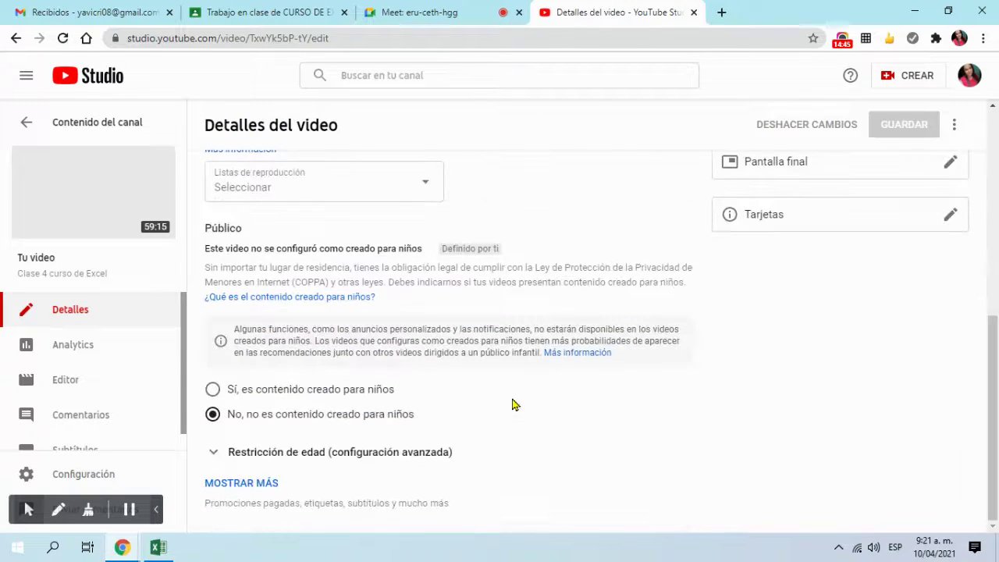
pyautogui.scroll(5, 274, 229)
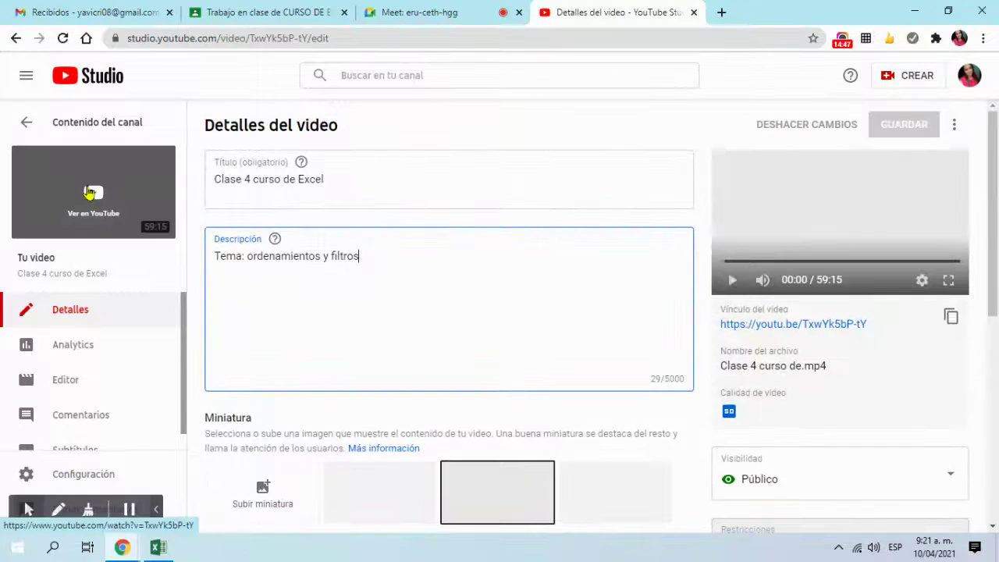
# Step: Open the video on YouTube, pause it at 6:41, grab its URL, then close the tab
pyautogui.click(89, 193)
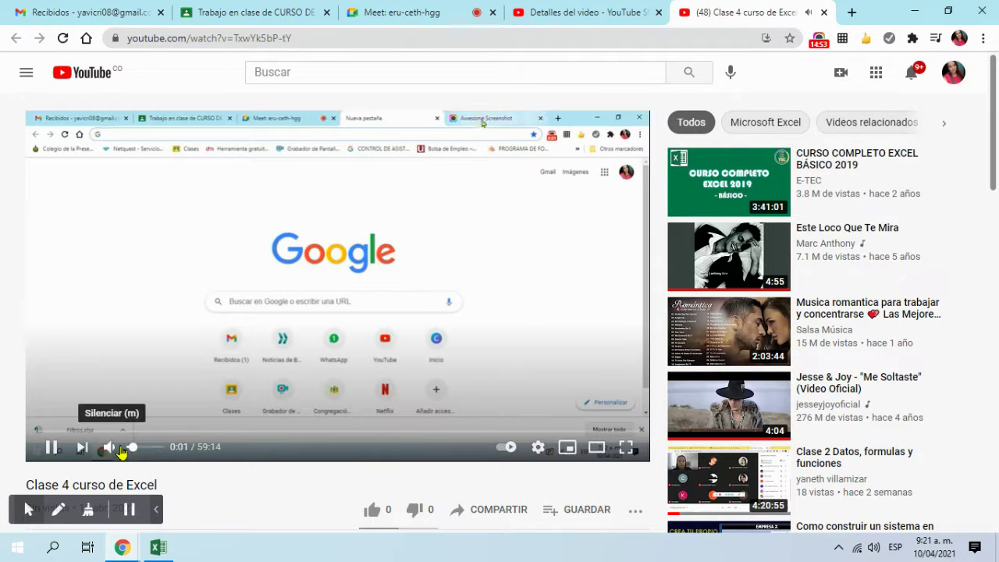
pyautogui.click(104, 432)
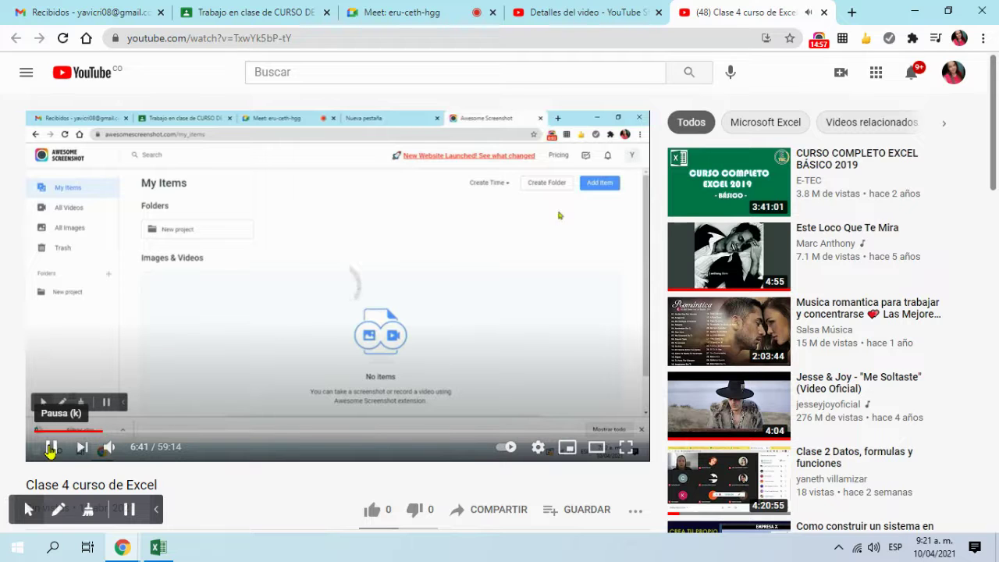
pyautogui.click(51, 449)
pyautogui.click(360, 39)
pyautogui.hotkey('ctrl', 'c')
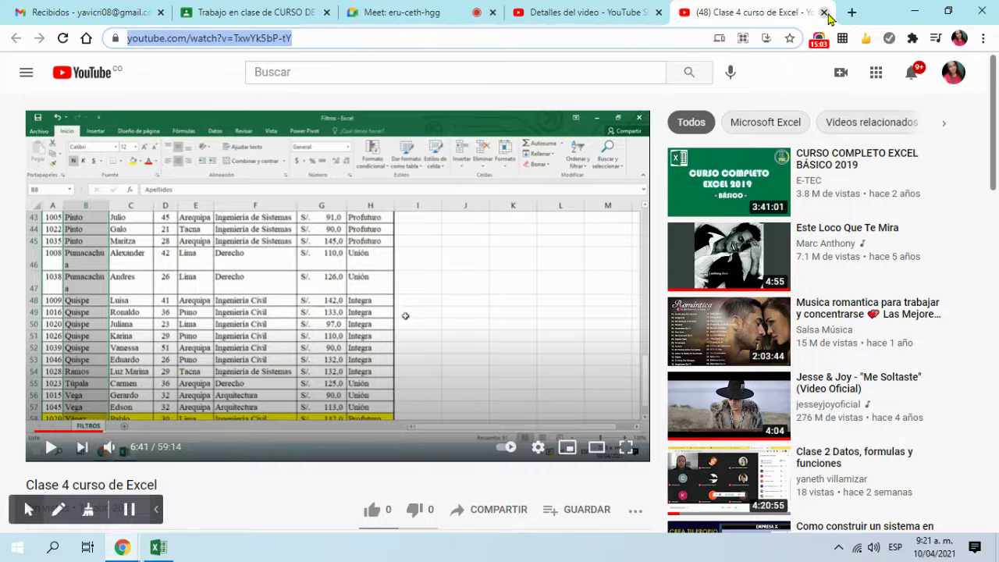
pyautogui.click(824, 12)
pyautogui.click(376, 11)
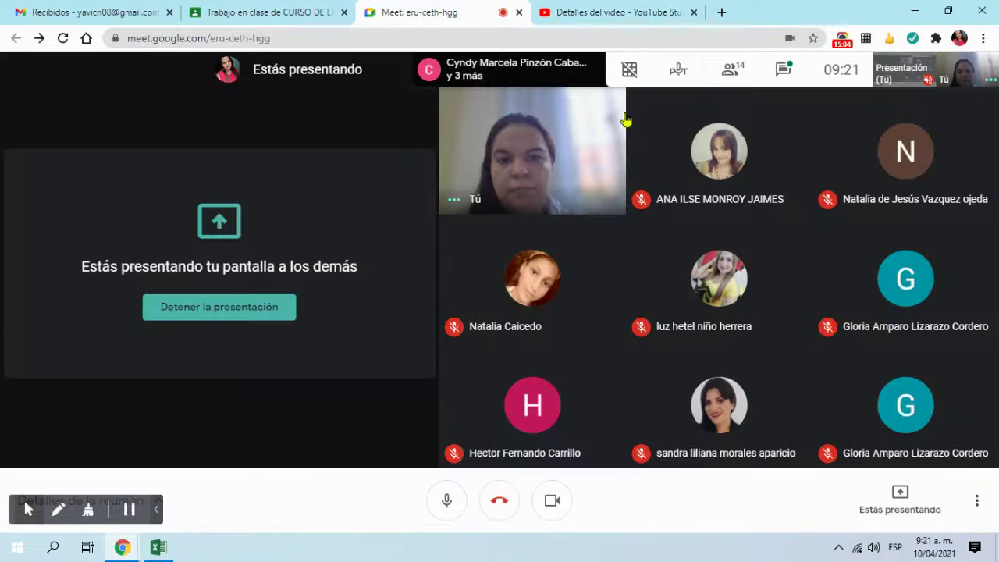
# Step: Paste and send the video link in the Meet chat, then switch back to Excel
pyautogui.click(785, 72)
pyautogui.hotkey('ctrl', 'v')
pyautogui.press('Return')
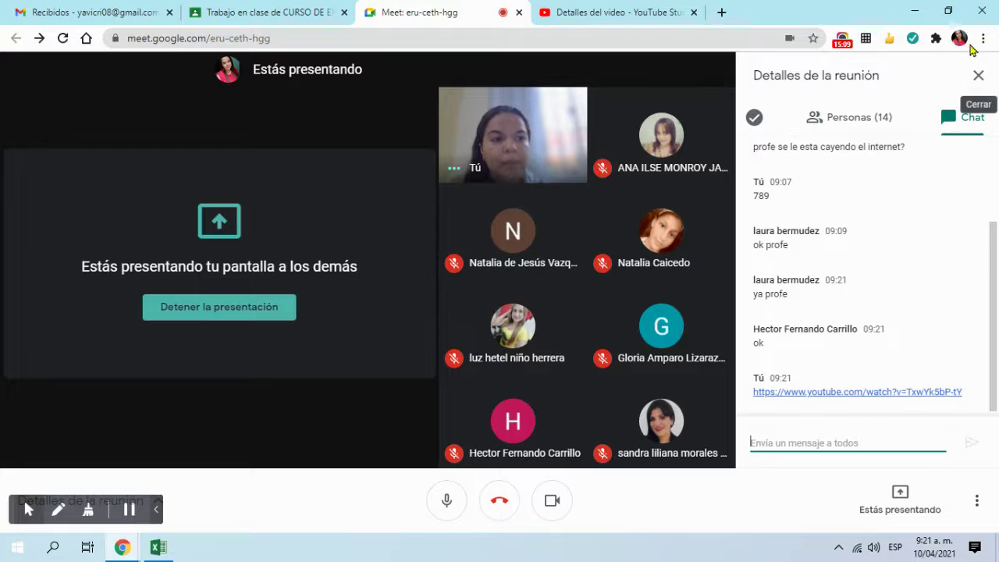
pyautogui.click(978, 75)
pyautogui.click(158, 546)
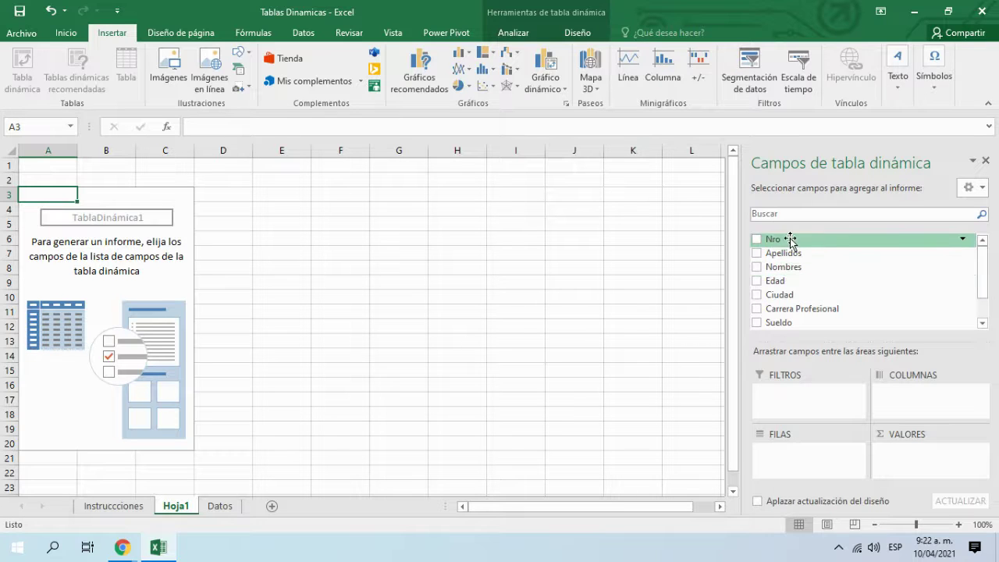
# Step: Glance at Google Meet via the taskbar preview, return to Excel and open the Datos sheet
pyautogui.moveTo(986, 260); pyautogui.dragTo(982, 224)
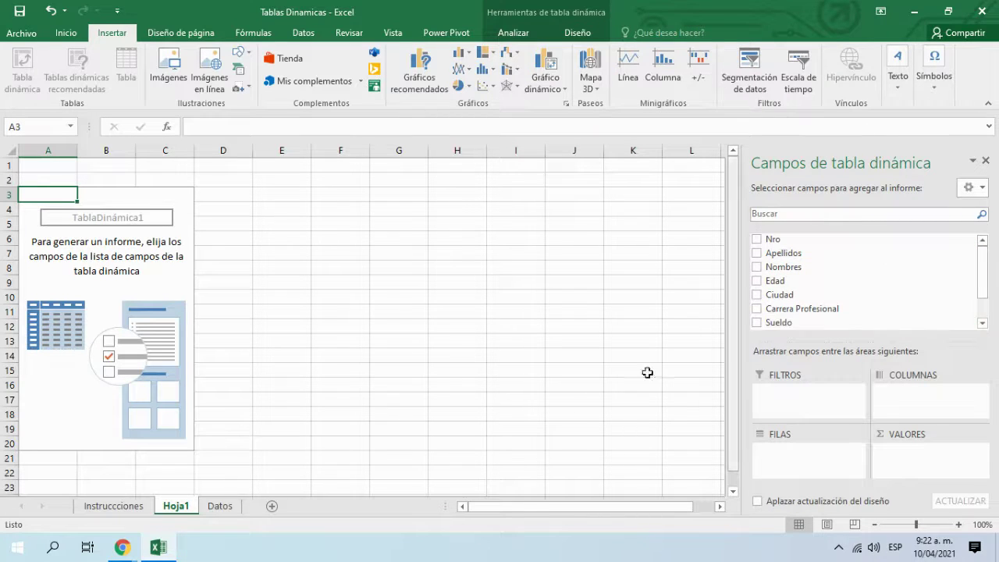
pyautogui.click(120, 548)
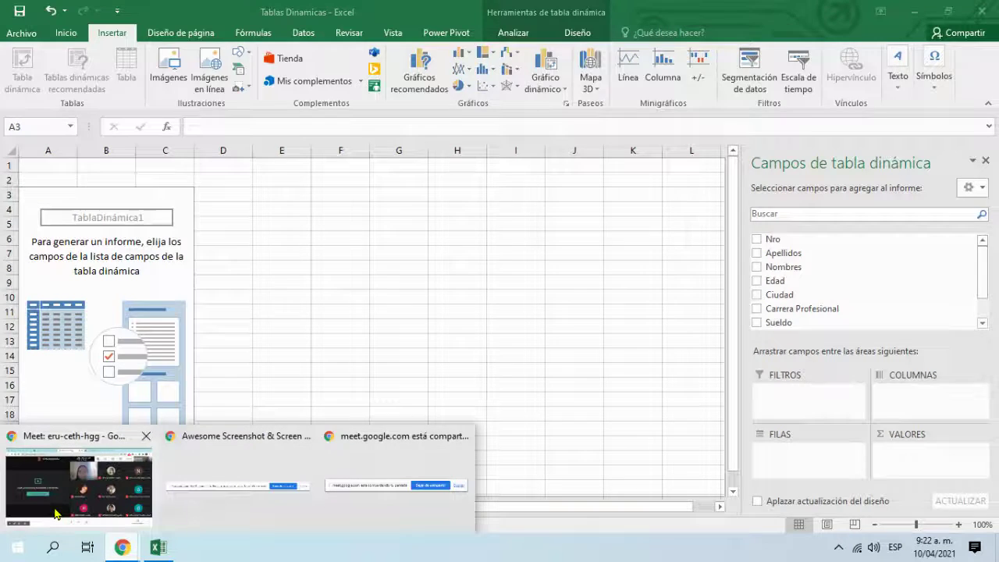
pyautogui.click(100, 504)
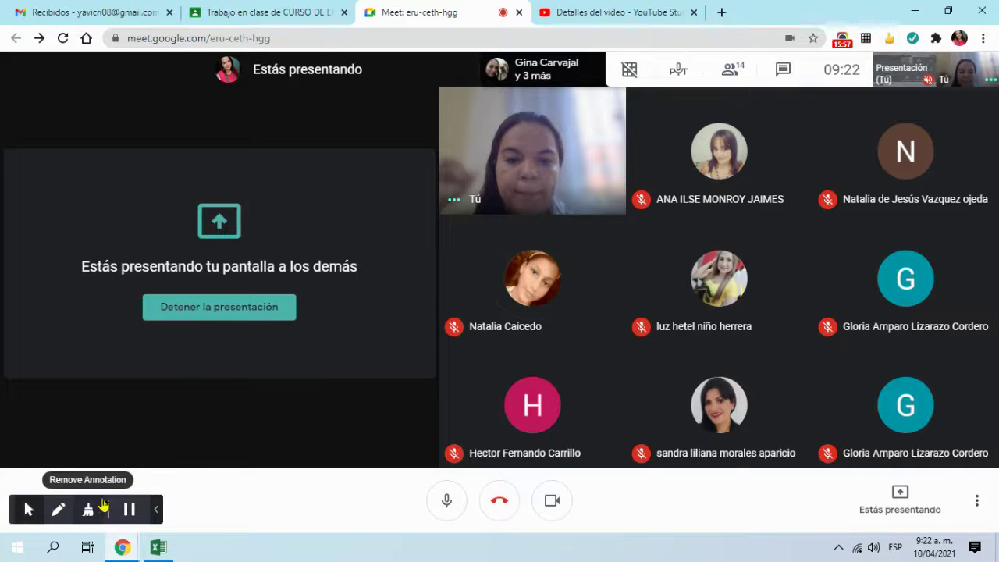
pyautogui.click(167, 548)
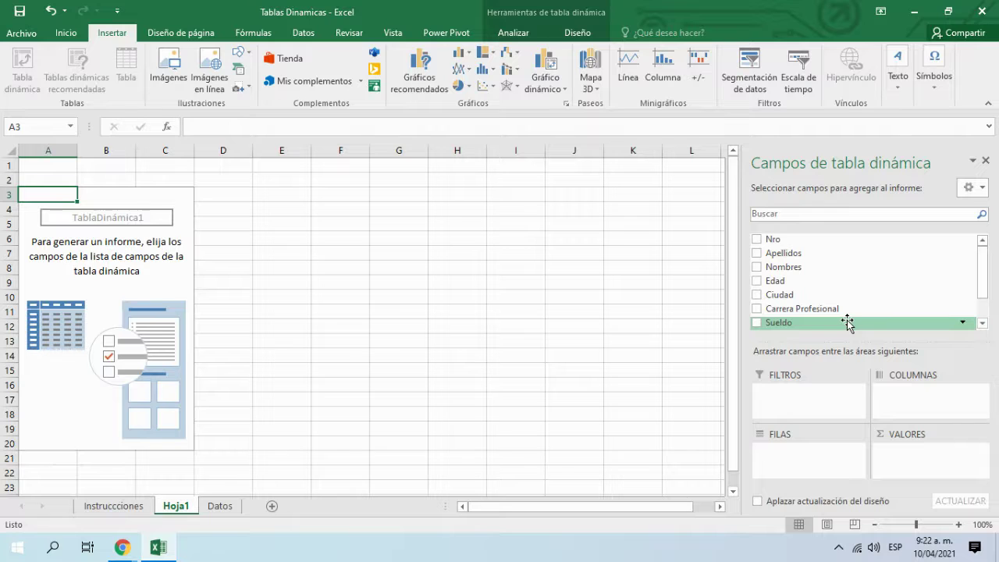
pyautogui.click(220, 506)
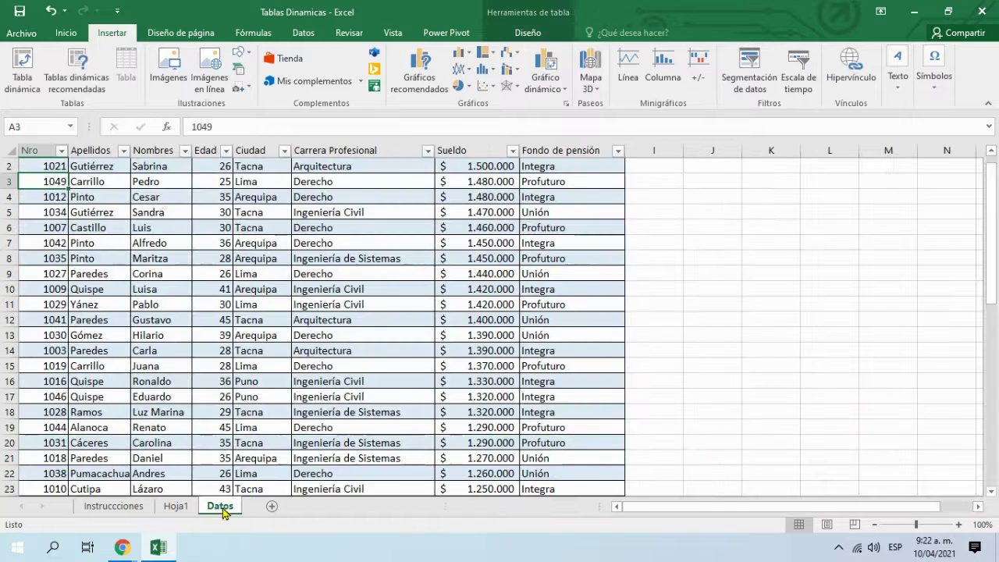
# Step: Scroll through the Datos sheet, then return to the Hoja1 pivot sheet
pyautogui.scroll(1, 208, 337)
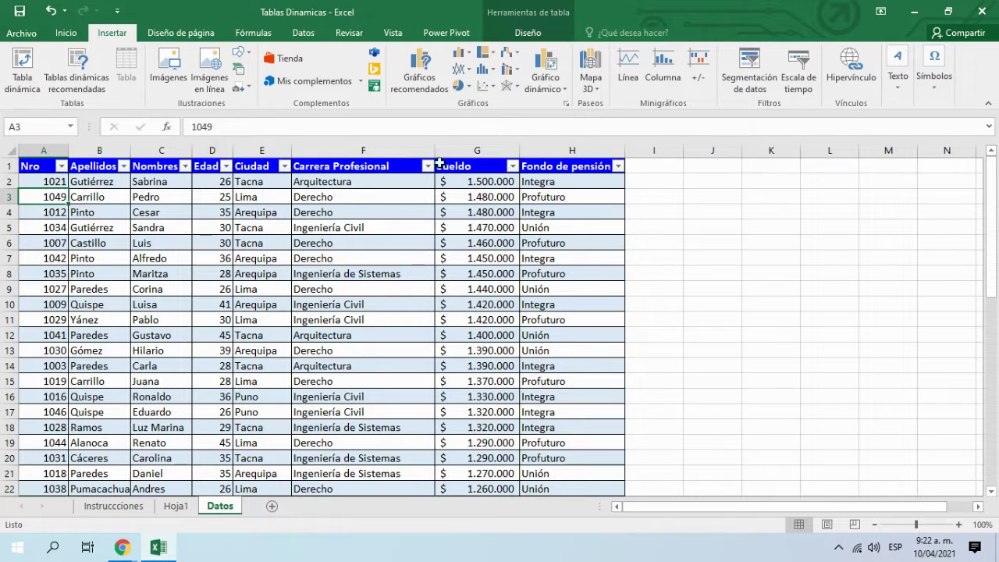
pyautogui.scroll(-2, 491, 339)
pyautogui.scroll(2, 490, 337)
pyautogui.scroll(-7, 609, 377)
pyautogui.scroll(7, 602, 373)
pyautogui.click(175, 506)
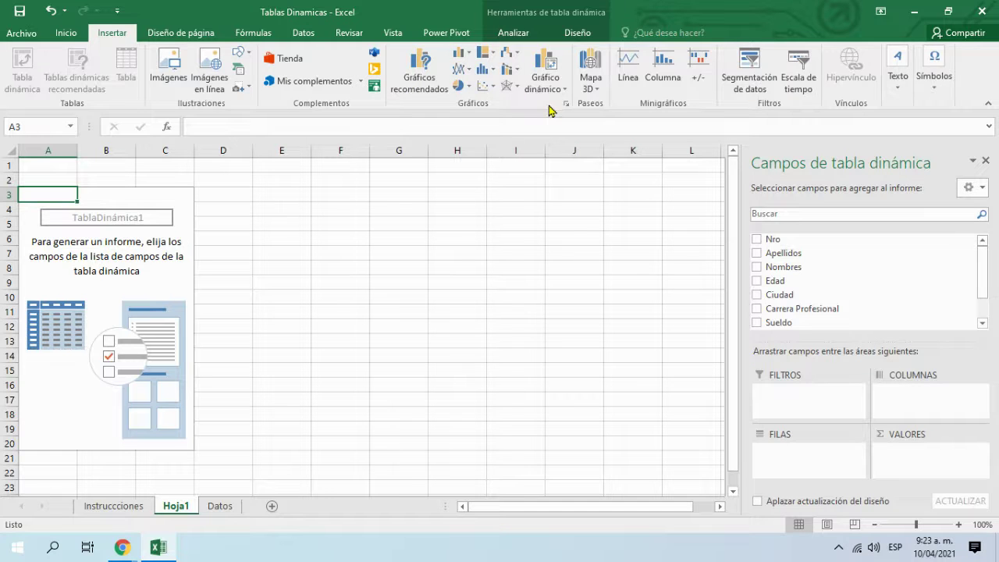
# Step: Switch back and forth between the Inicio and Insertar ribbon tabs
pyautogui.click(61, 37)
pyautogui.click(113, 37)
pyautogui.click(65, 39)
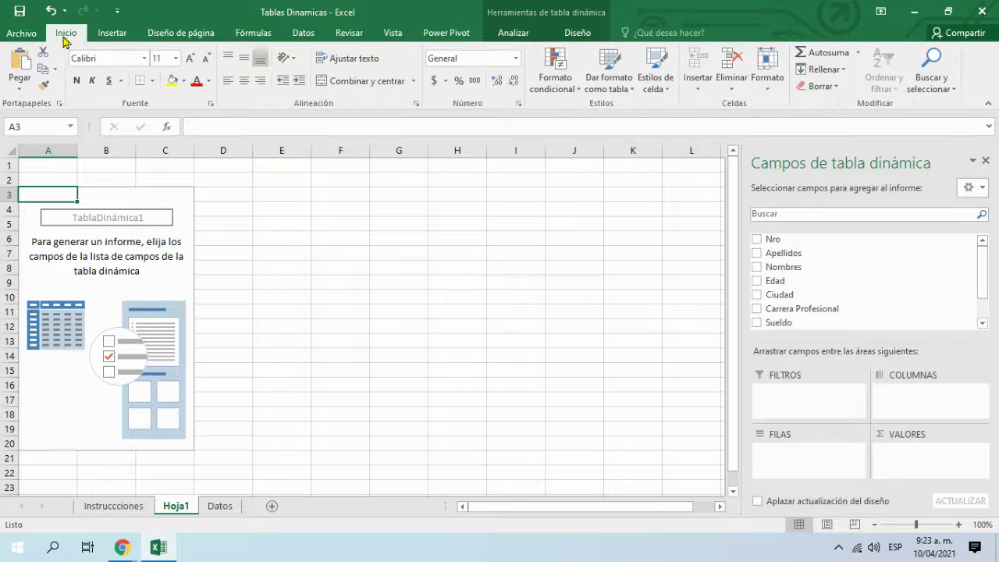
pyautogui.click(107, 34)
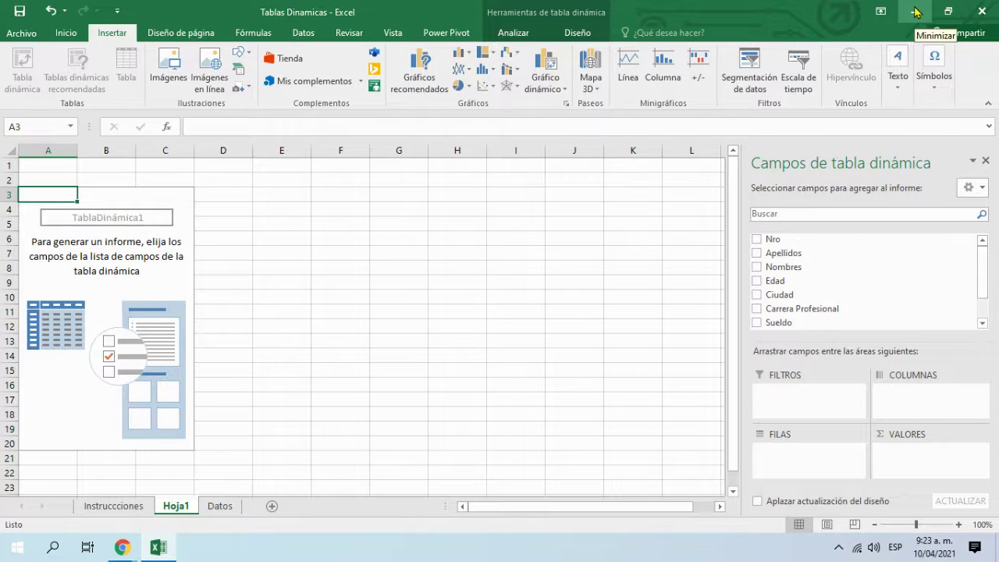
# Step: Glance at the Instrucciones sheet, return to Hoja1, and minimize Excel to show Meet
pyautogui.click(101, 509)
pyautogui.click(163, 511)
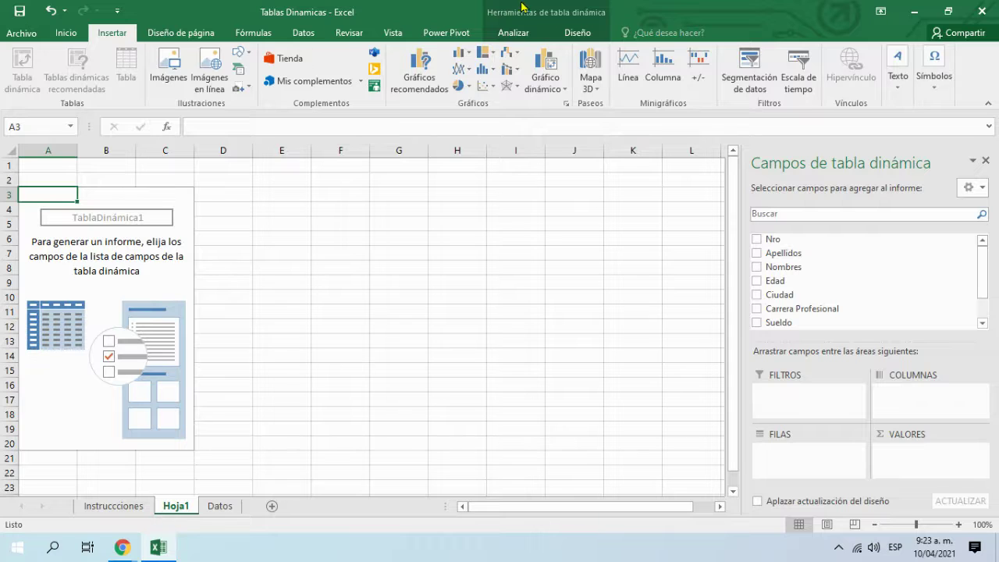
pyautogui.click(913, 11)
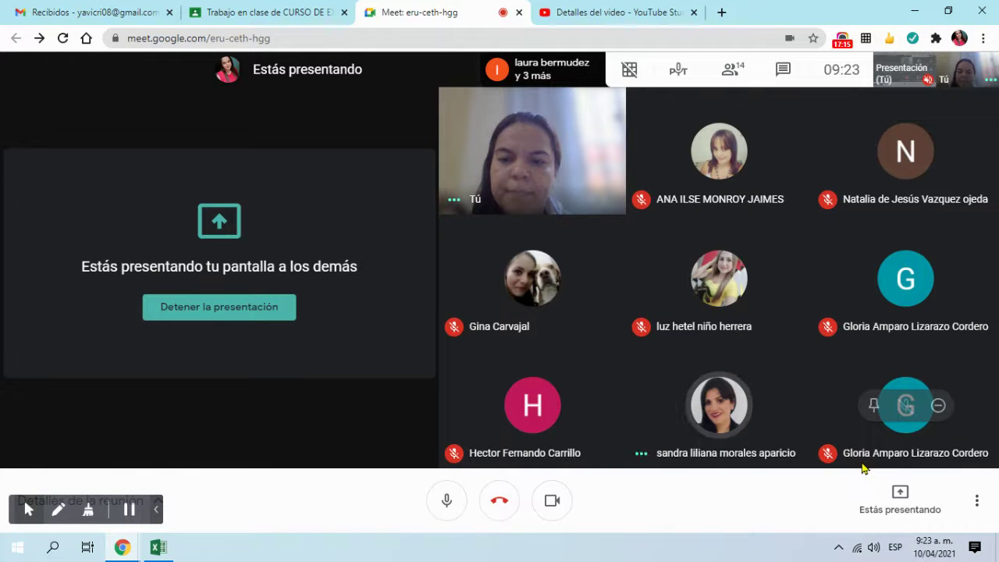
# Step: Stop sharing the screen and review the meeting participants list, then close the panel
pyautogui.click(273, 320)
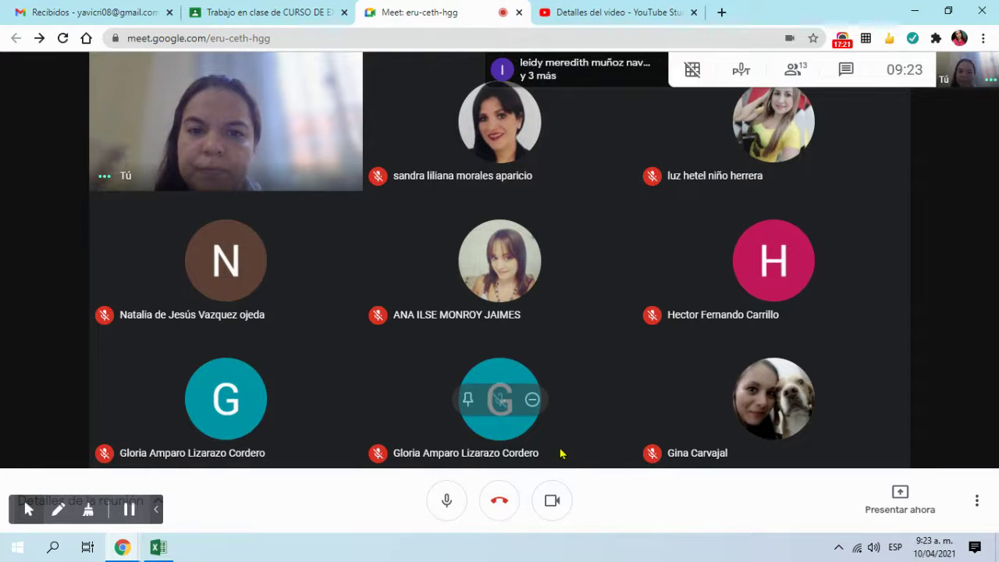
pyautogui.click(792, 69)
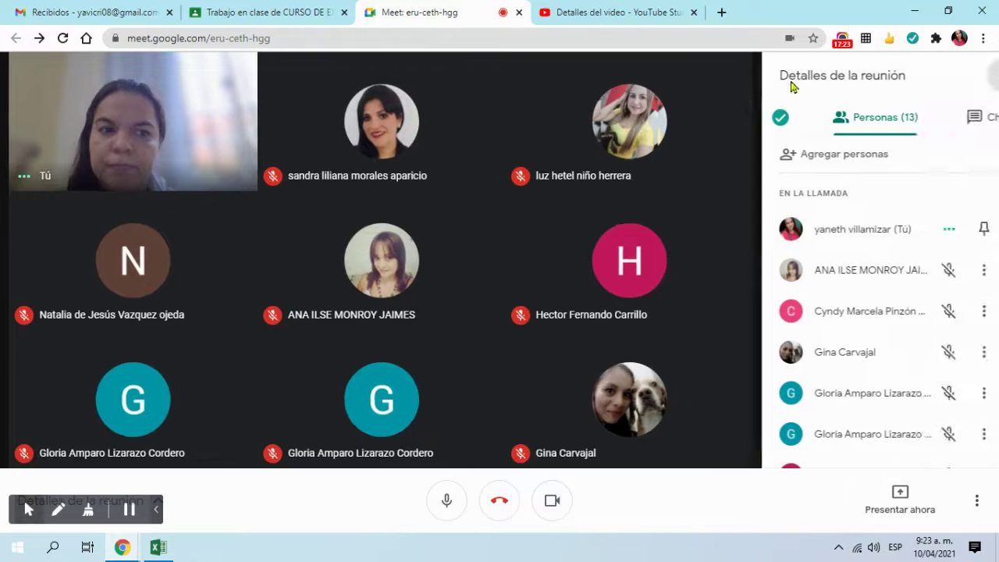
pyautogui.scroll(-3, 902, 342)
pyautogui.scroll(-2, 899, 338)
pyautogui.scroll(5, 901, 312)
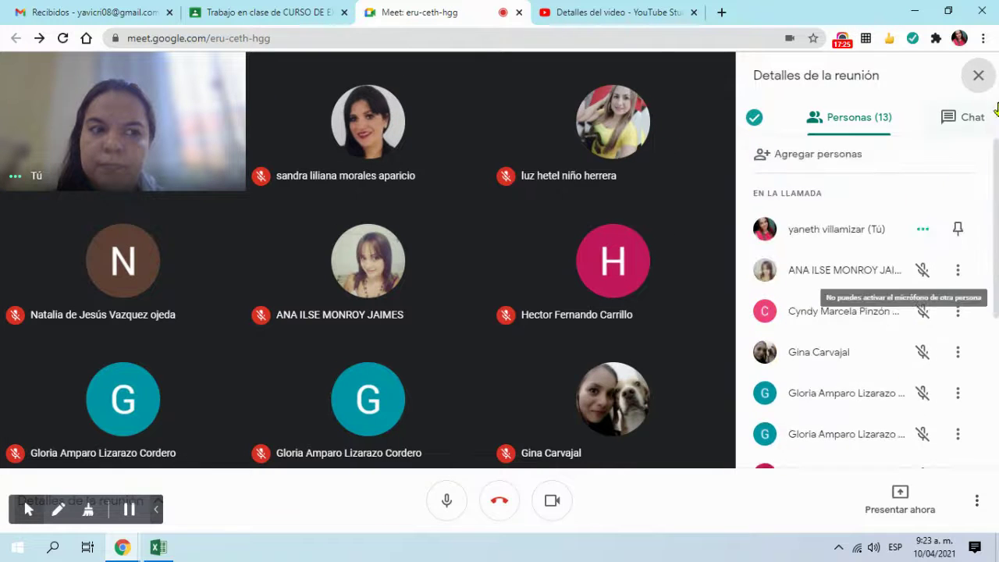
pyautogui.click(976, 74)
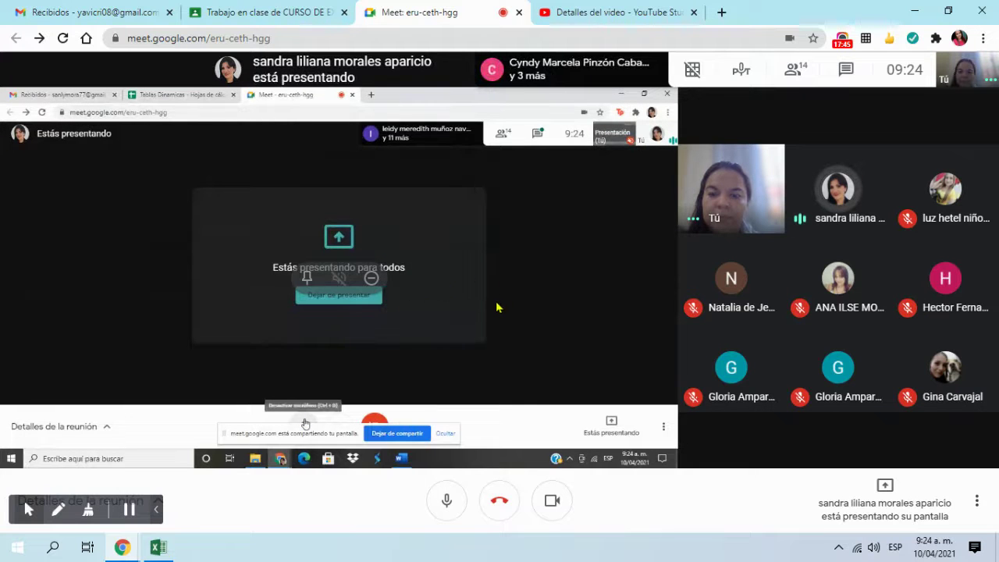
# Step: Toggle the Excel window forward and hidden from the taskbar, ending on Meet
pyautogui.click(156, 549)
pyautogui.click(156, 550)
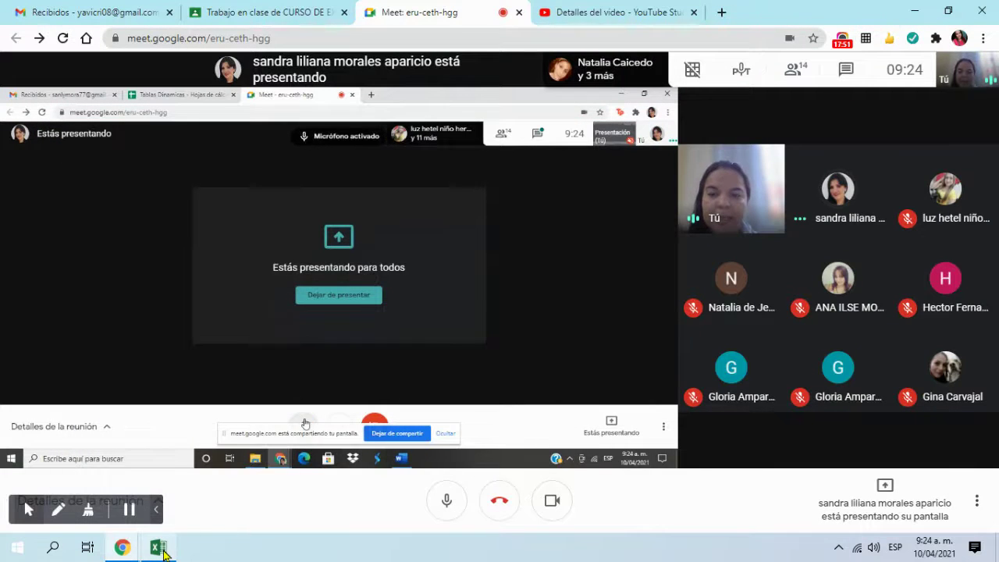
pyautogui.click(158, 549)
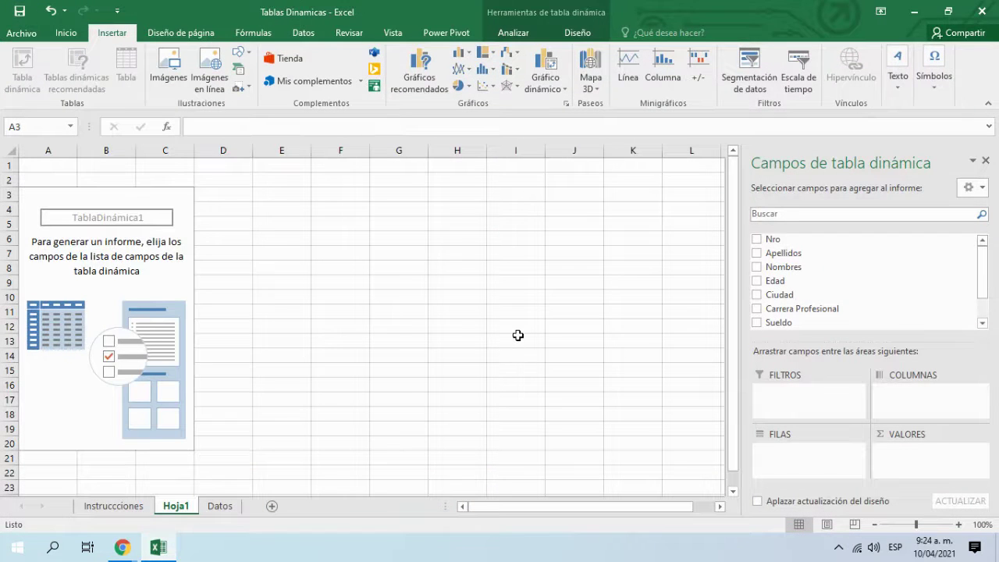
pyautogui.click(156, 549)
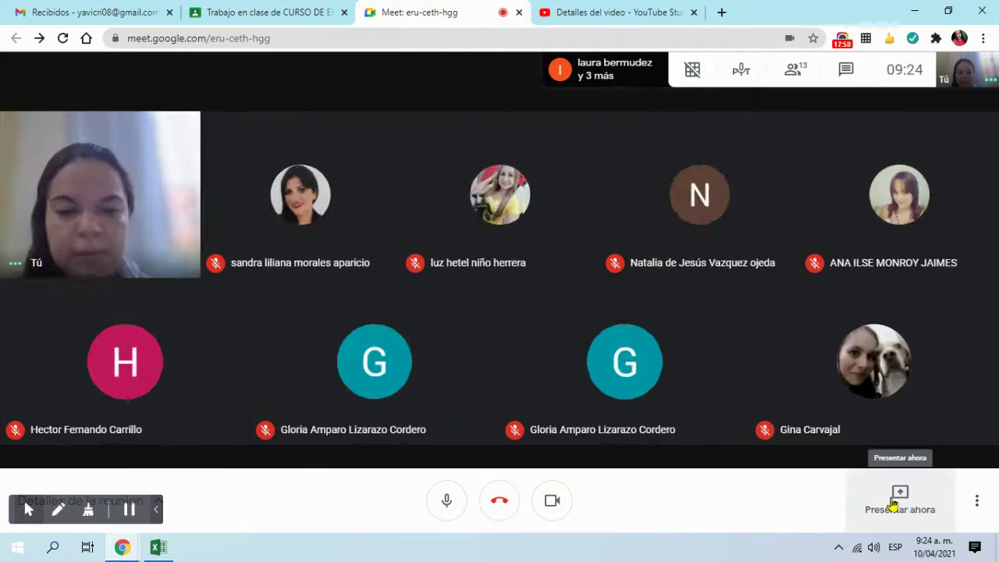
# Step: Present the entire screen to the meeting again with Tu pantalla completa
pyautogui.click(900, 502)
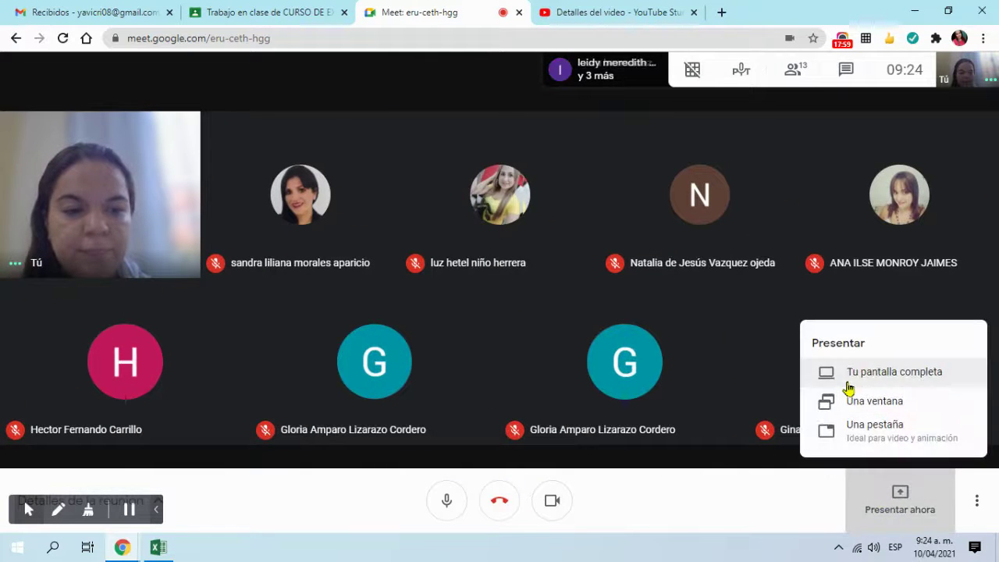
pyautogui.click(858, 374)
pyautogui.click(421, 227)
pyautogui.click(601, 336)
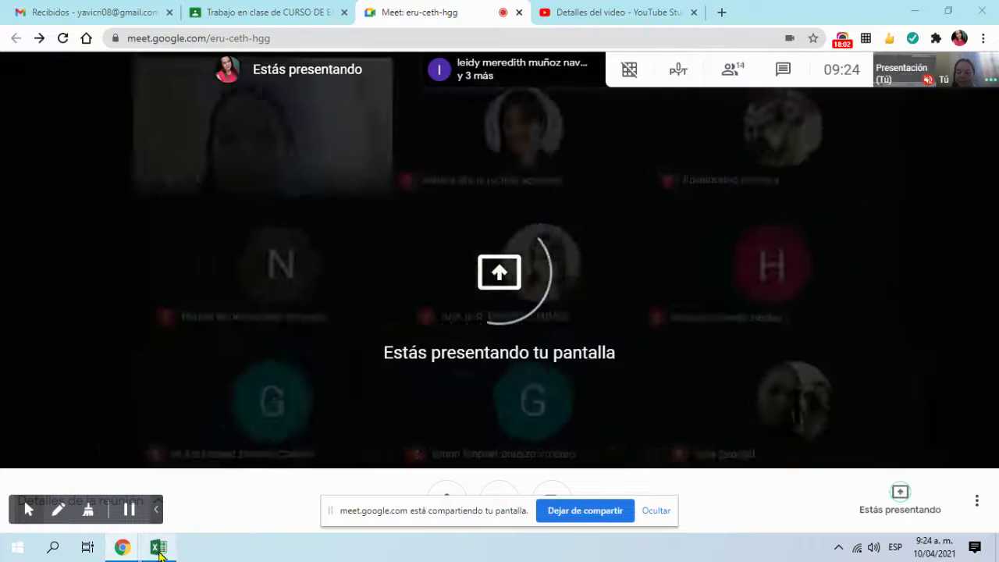
pyautogui.moveTo(159, 551)
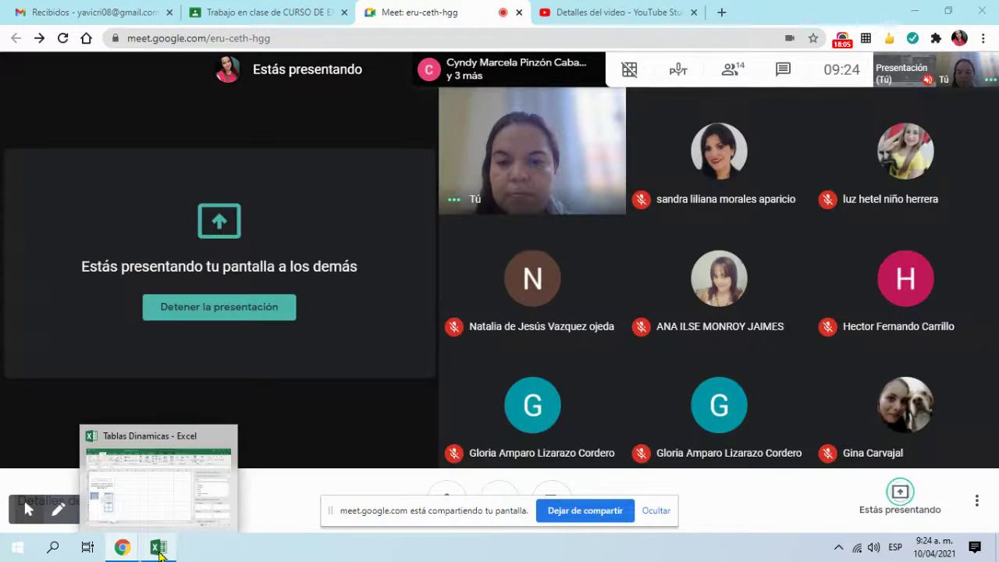
# Step: Bring the Tablas Dinamicas workbook forward on Hoja1 and hide the Meet sharing notice
pyautogui.click(159, 551)
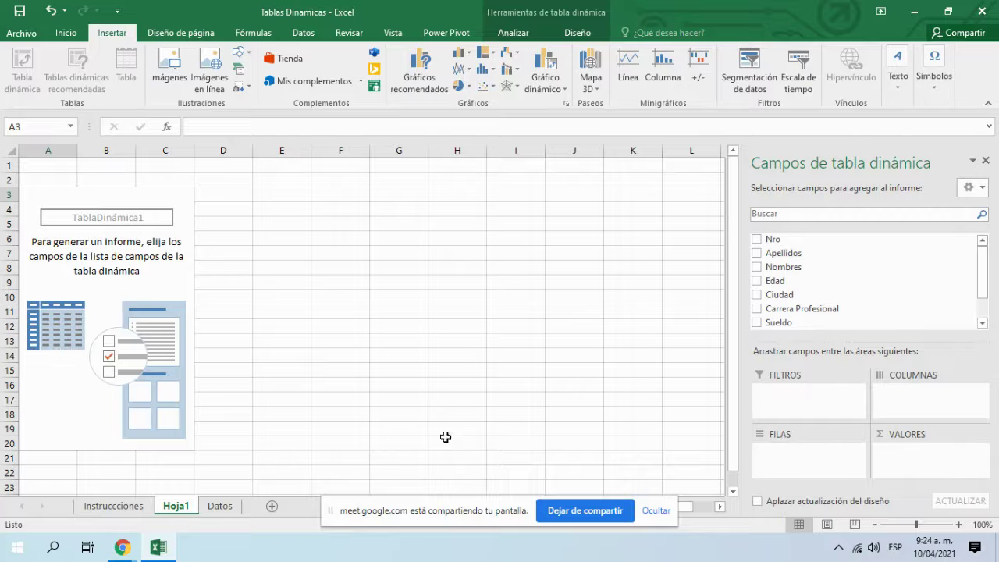
pyautogui.click(219, 505)
pyautogui.click(174, 506)
pyautogui.moveTo(785, 267); pyautogui.dragTo(825, 239)
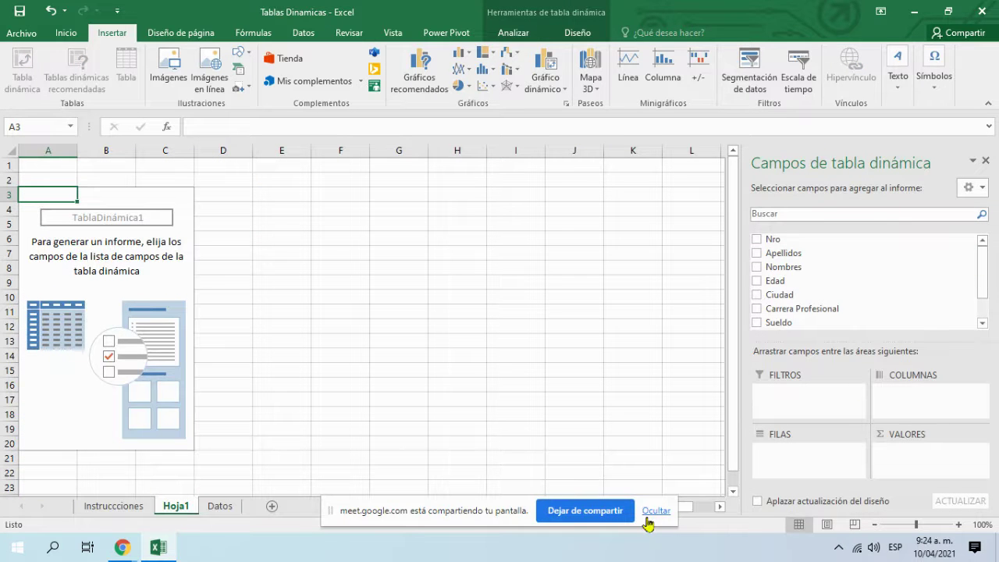
pyautogui.click(656, 510)
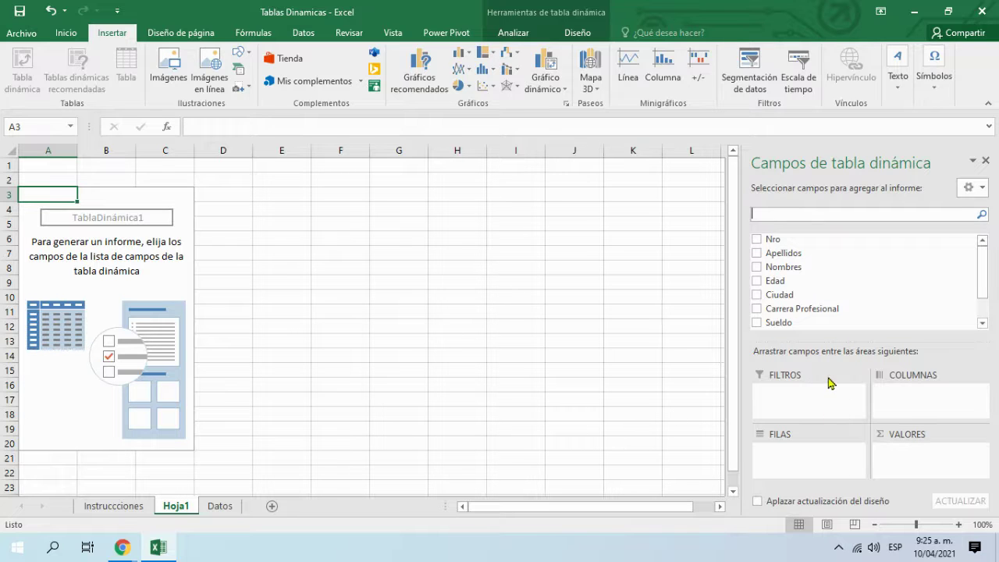
# Step: Add Ciudad to the pivot table as row labels
pyautogui.click(757, 295)
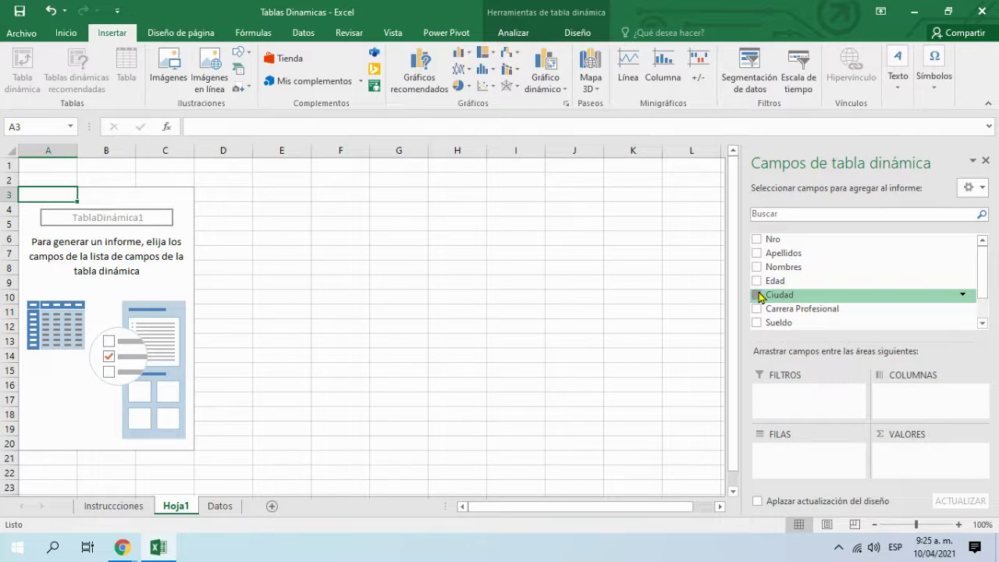
pyautogui.click(757, 294)
pyautogui.click(757, 294)
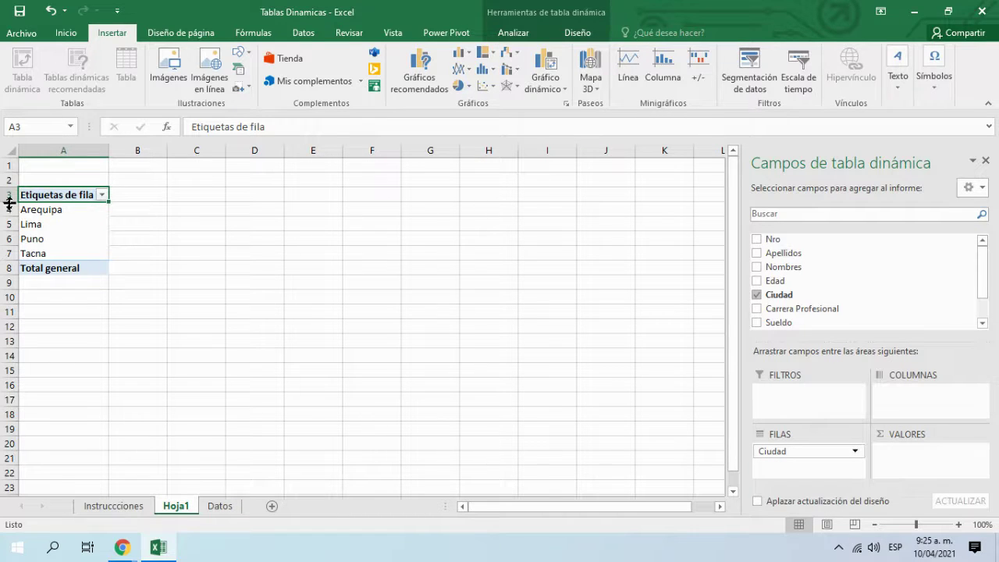
# Step: Select the Arequipa and Puno rows, then move Ciudad into the report filter
pyautogui.click(6, 209)
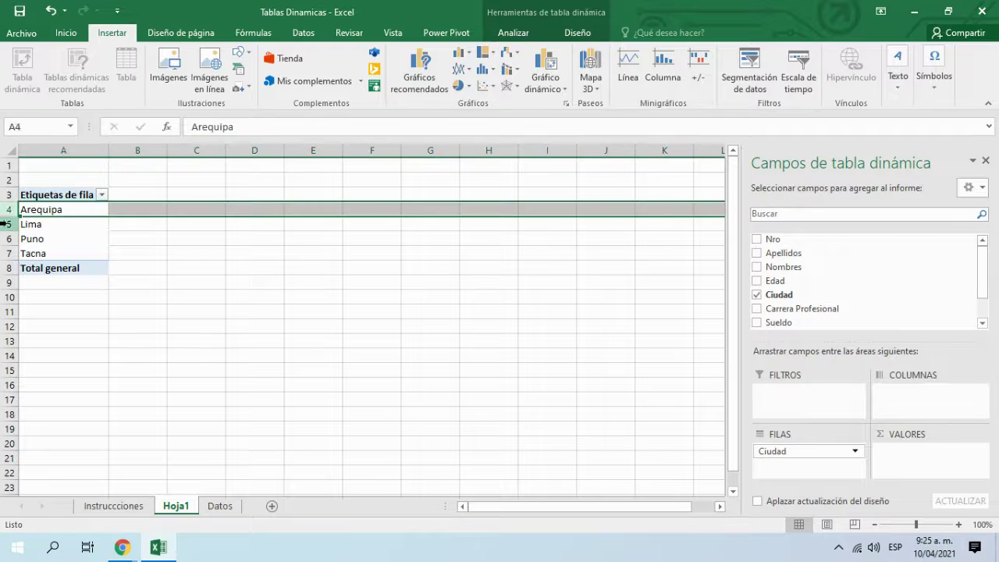
pyautogui.click(5, 238)
pyautogui.moveTo(5, 247); pyautogui.dragTo(6, 246)
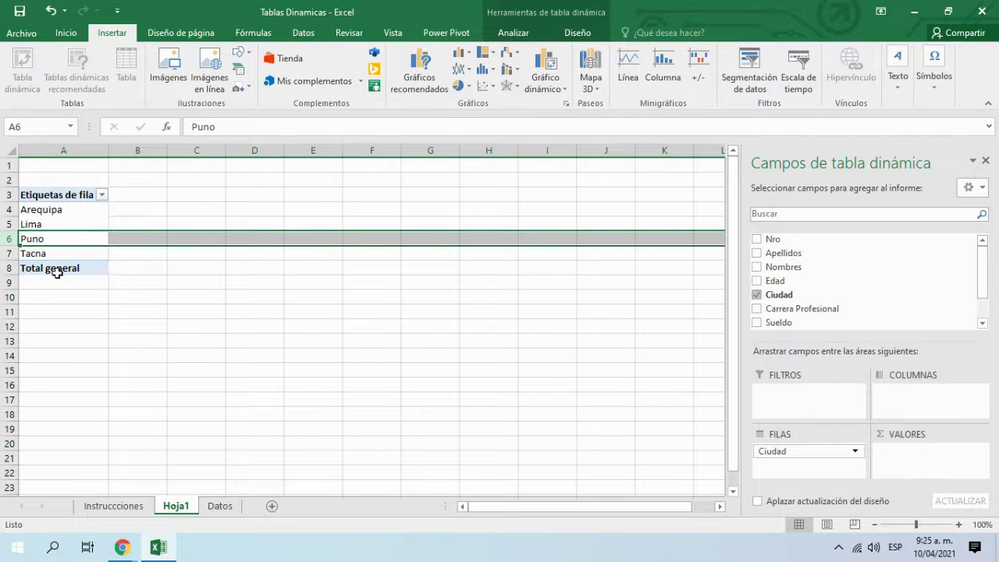
pyautogui.moveTo(823, 452); pyautogui.dragTo(820, 398)
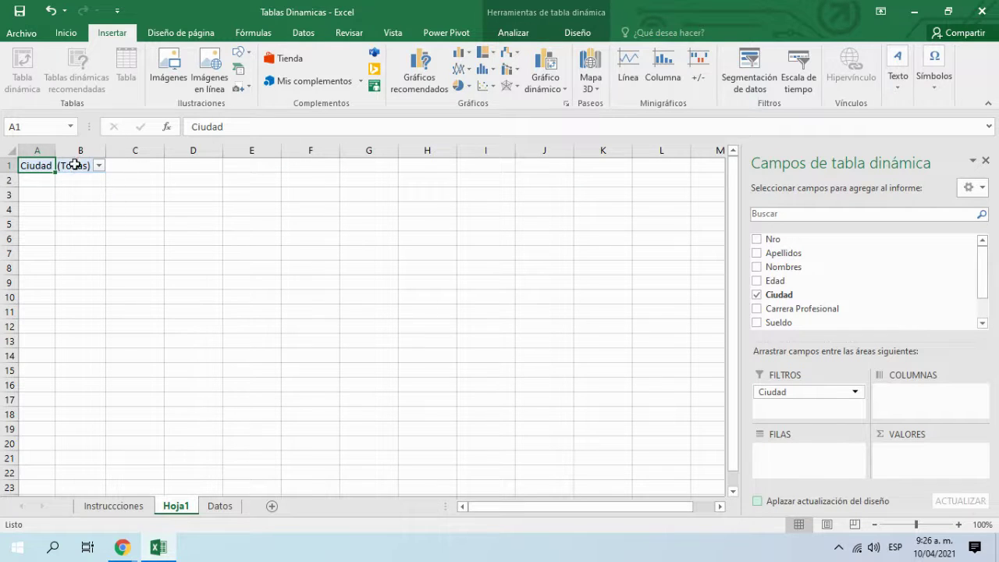
pyautogui.click(100, 166)
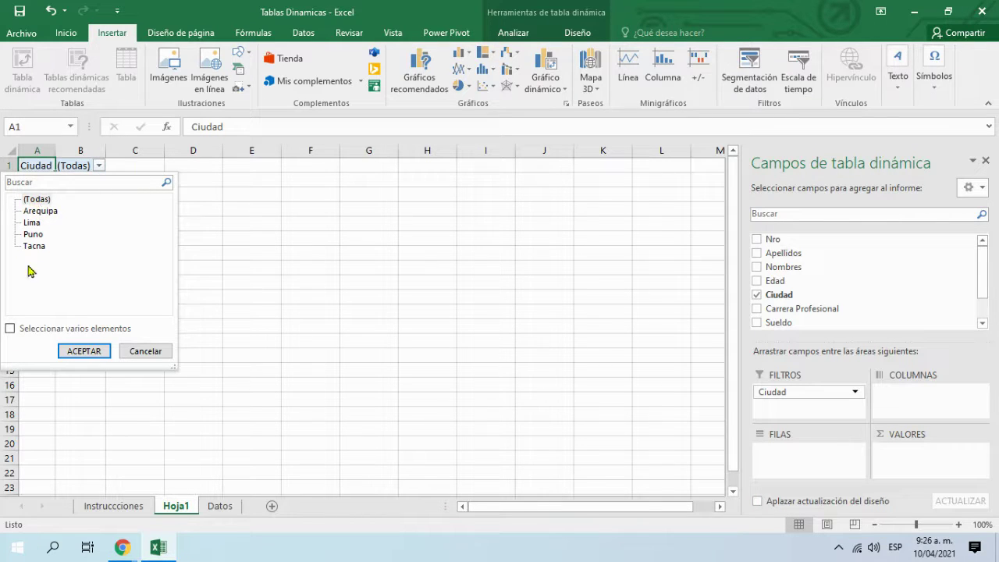
pyautogui.click(23, 328)
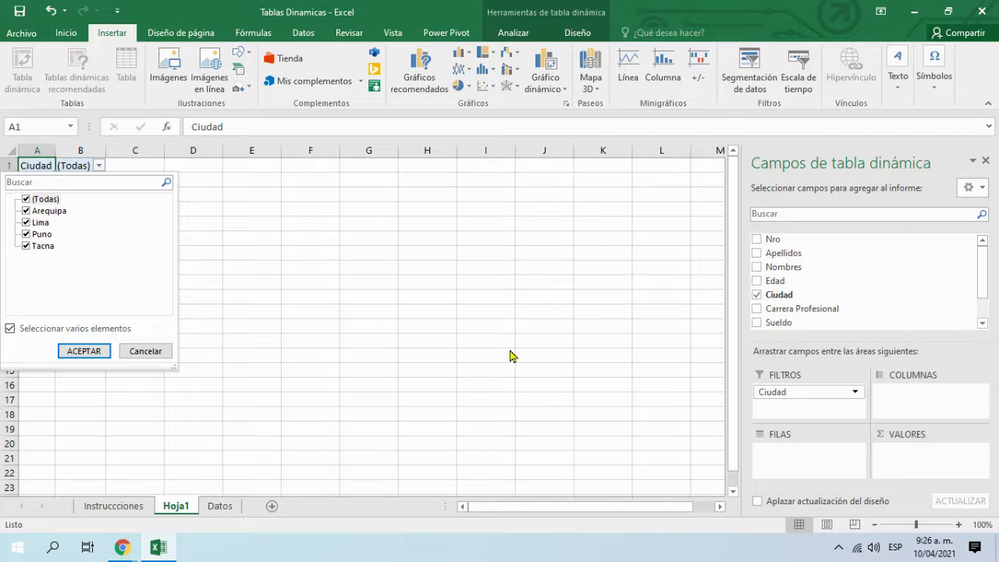
pyautogui.click(28, 201)
pyautogui.click(26, 200)
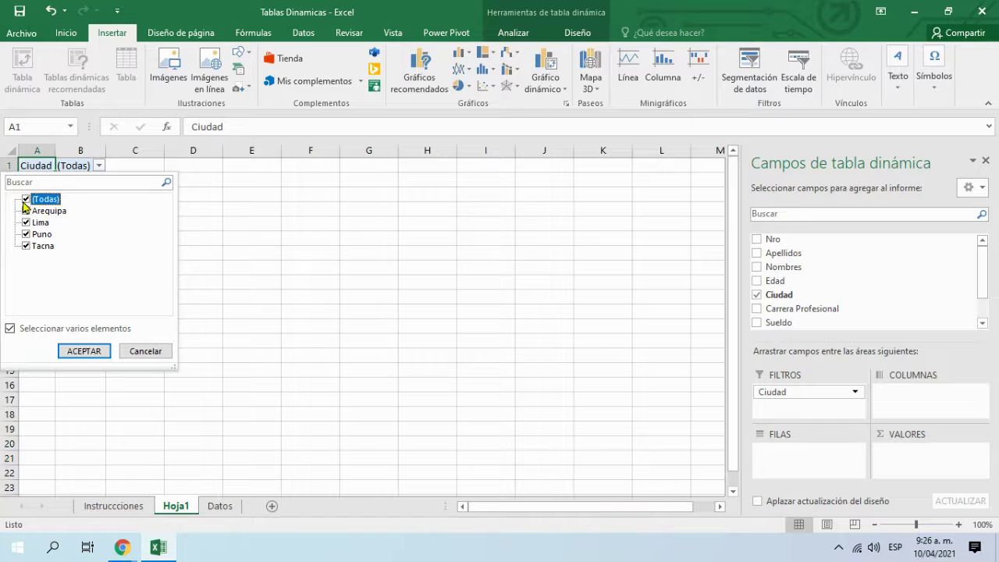
pyautogui.click(160, 353)
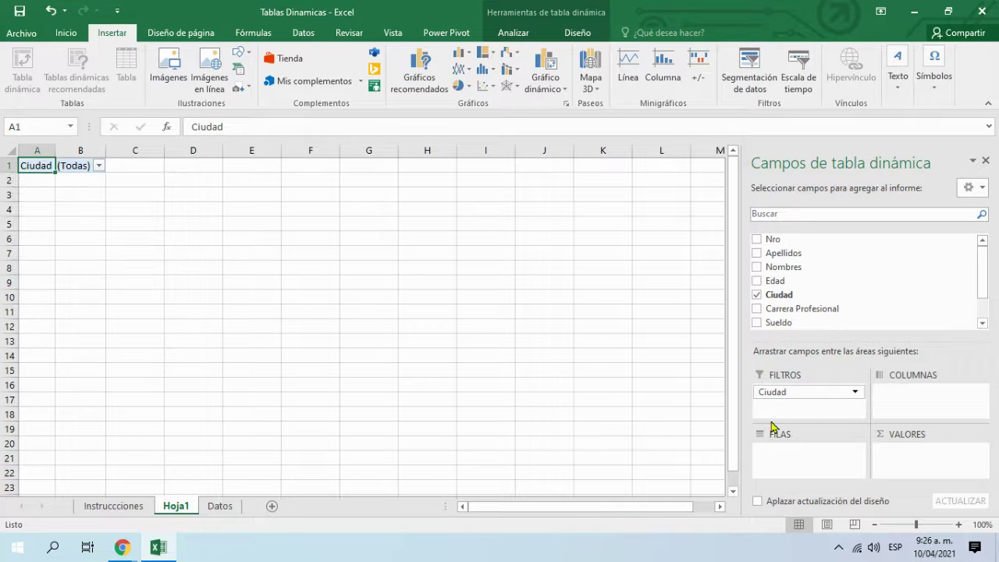
# Step: Show Ciudad as columns (Arequipa, Lima, Puno, Tacna), then move it into values as Cuenta de Ciudad
pyautogui.moveTo(793, 393); pyautogui.dragTo(941, 396)
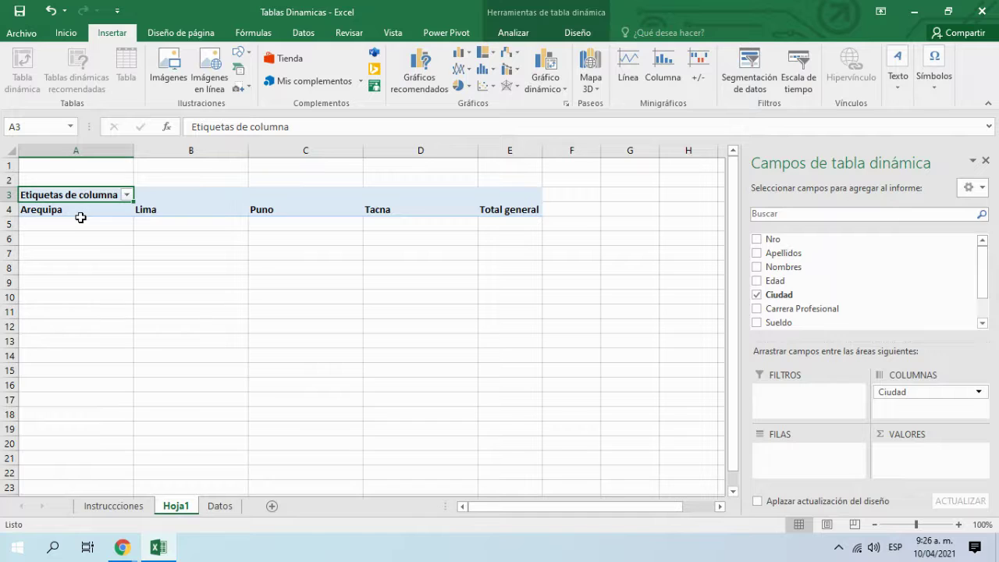
pyautogui.click(72, 212)
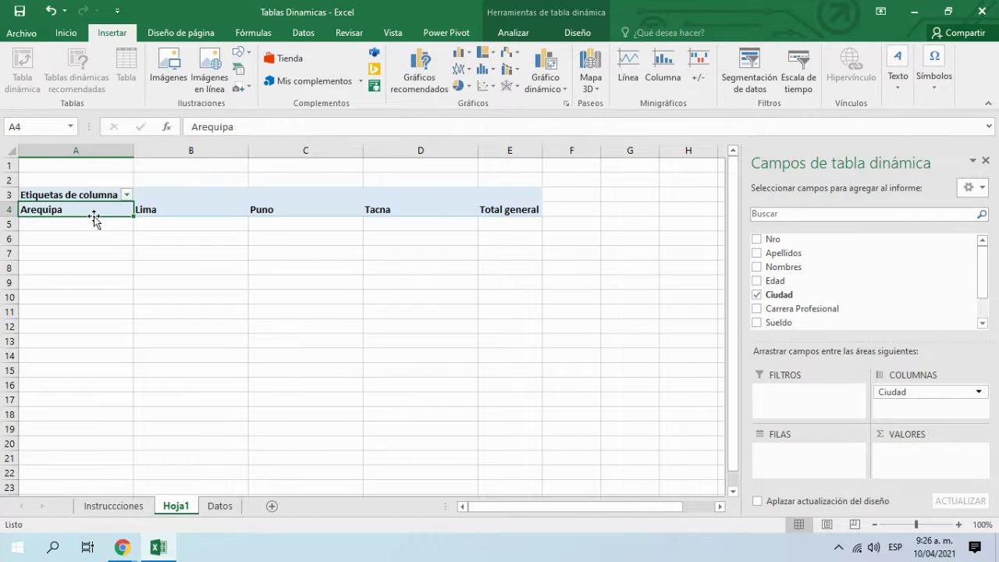
pyautogui.click(144, 209)
pyautogui.click(278, 211)
pyautogui.click(394, 213)
pyautogui.click(508, 211)
pyautogui.click(435, 214)
pyautogui.click(260, 211)
pyautogui.click(154, 212)
pyautogui.moveTo(921, 392); pyautogui.dragTo(921, 461)
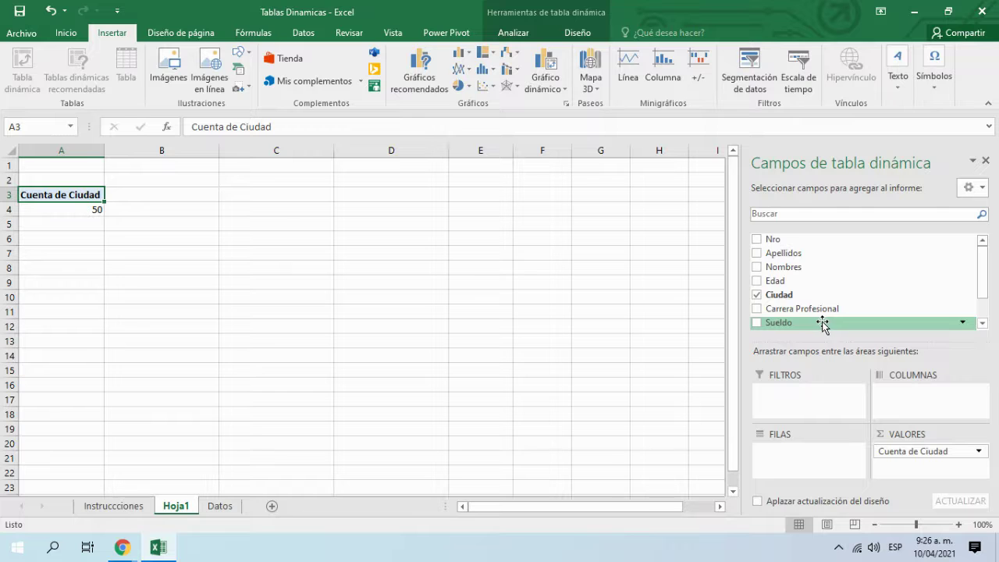
# Step: Review the Ciudad entries on the Datos sheet, then return to Hoja1
pyautogui.click(219, 506)
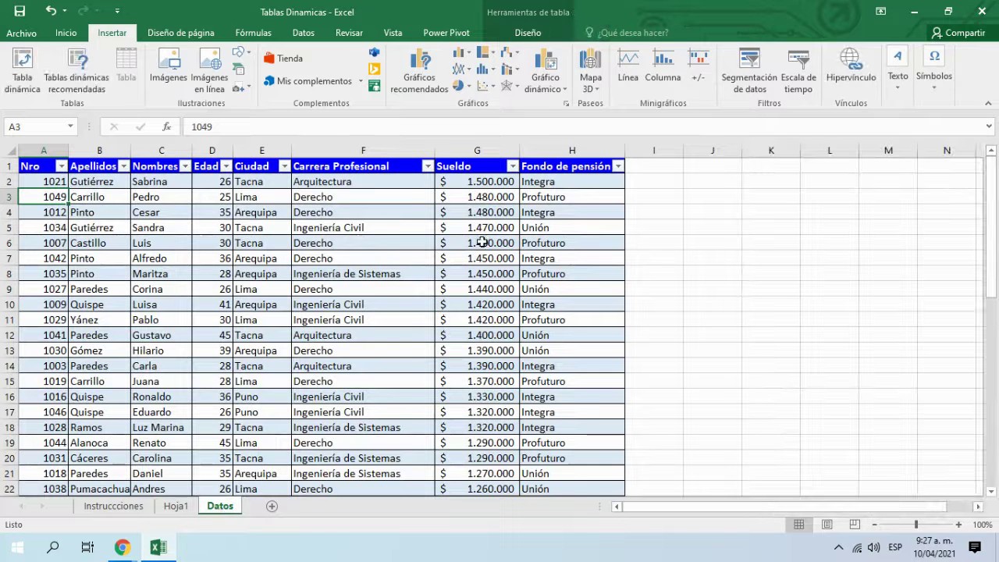
pyautogui.moveTo(256, 175); pyautogui.dragTo(261, 337)
pyautogui.click(176, 506)
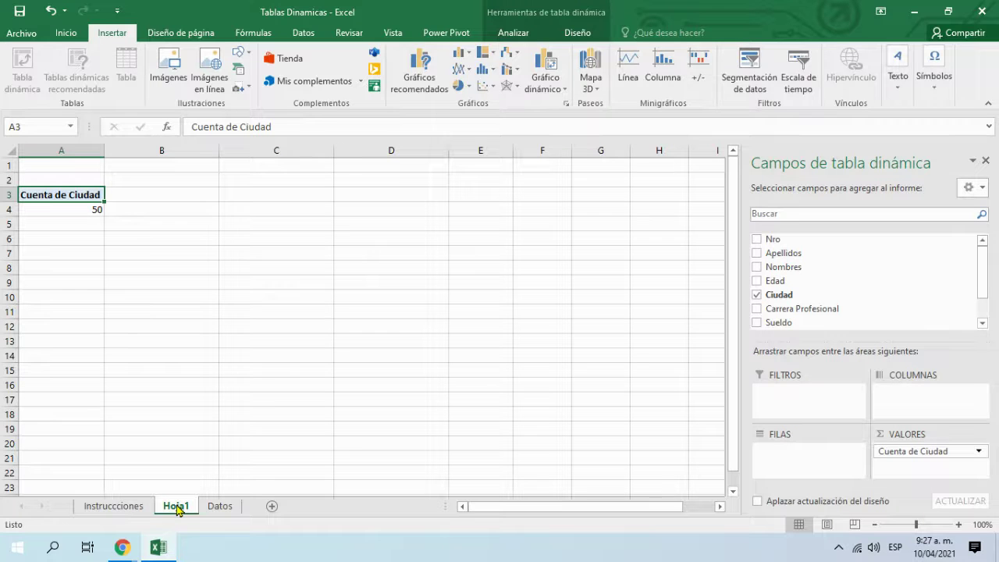
# Step: Replace Ciudad with Suma de Sueldo (60280000) and open its value field settings
pyautogui.click(756, 295)
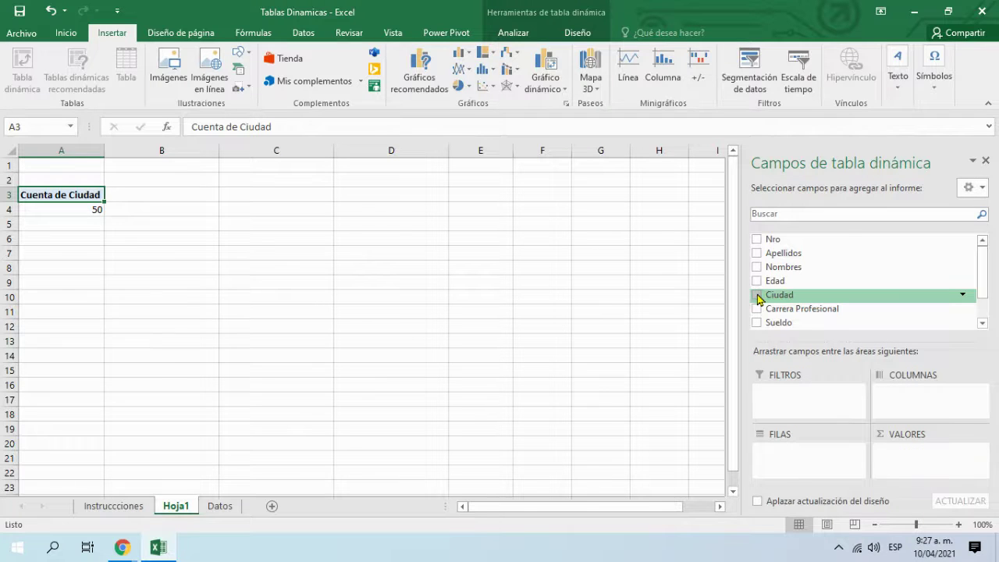
pyautogui.scroll(-3, 734, 312)
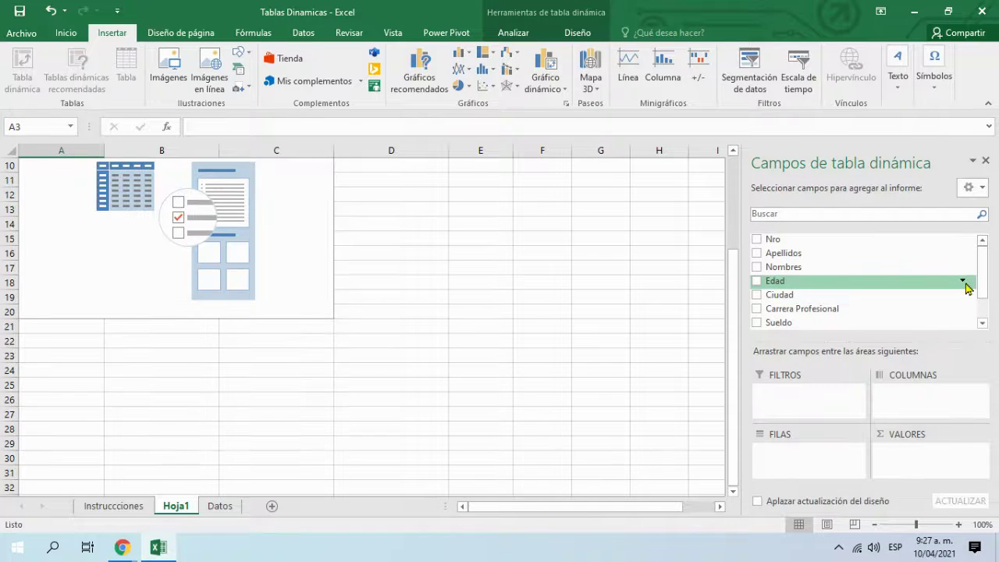
pyautogui.scroll(-1, 985, 270)
pyautogui.click(756, 289)
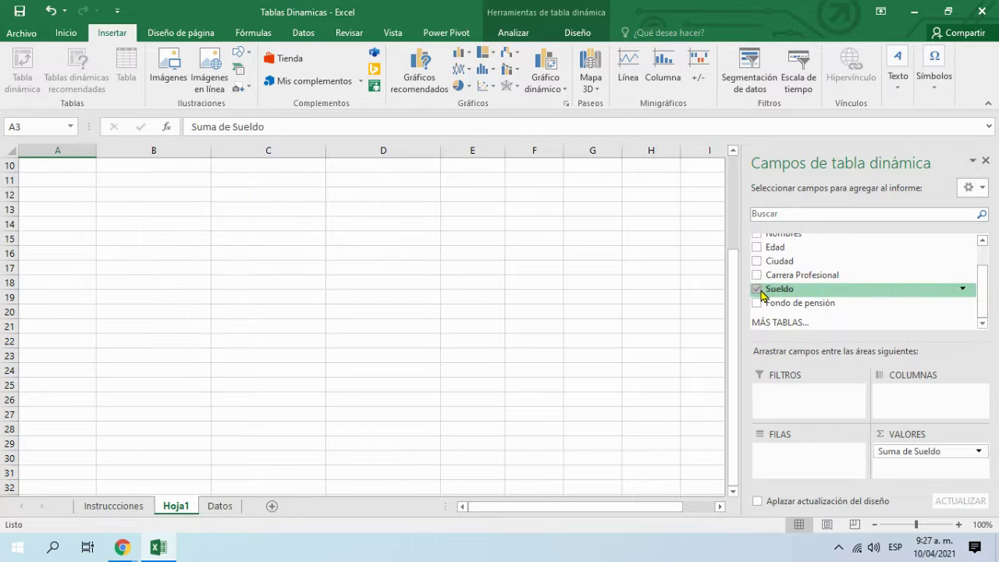
pyautogui.scroll(3, 185, 236)
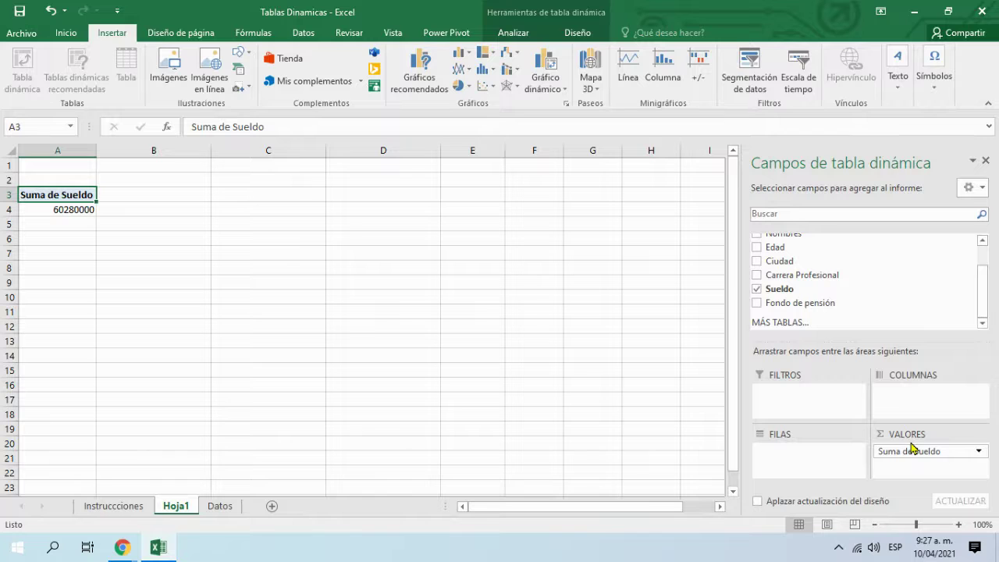
pyautogui.click(976, 450)
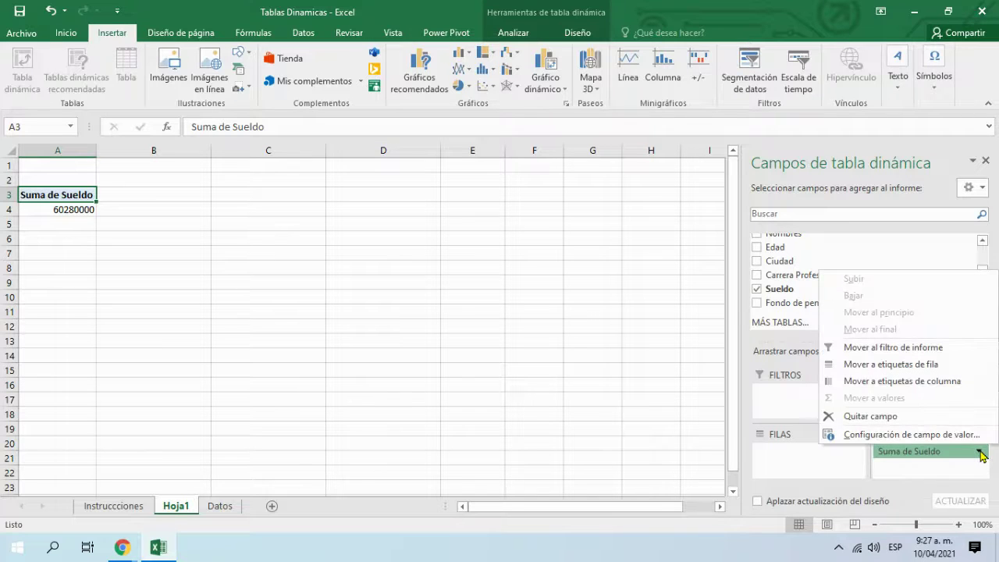
pyautogui.click(929, 439)
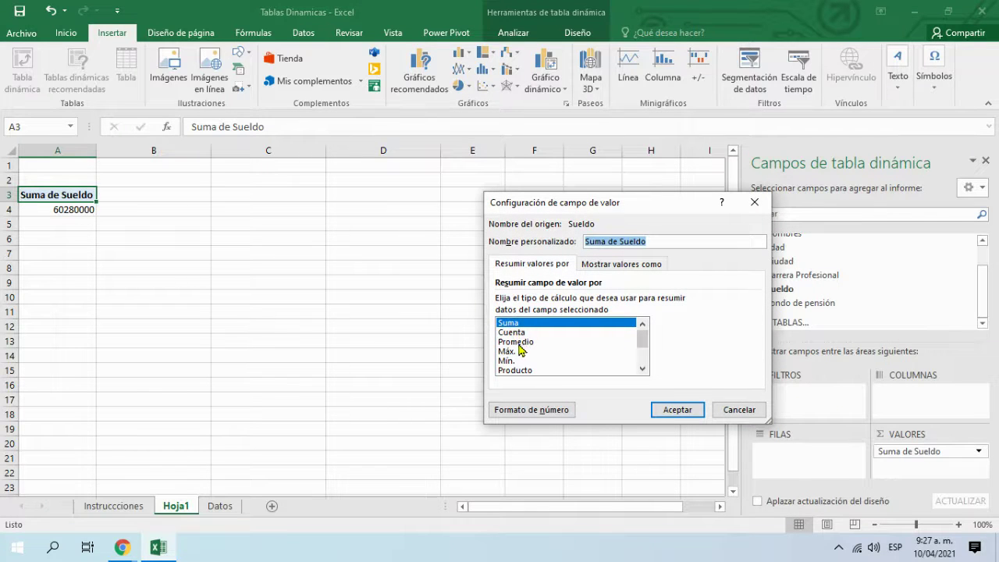
# Step: Browse the show-values-as percentage options, then close value field settings unchanged
pyautogui.click(620, 269)
pyautogui.click(573, 302)
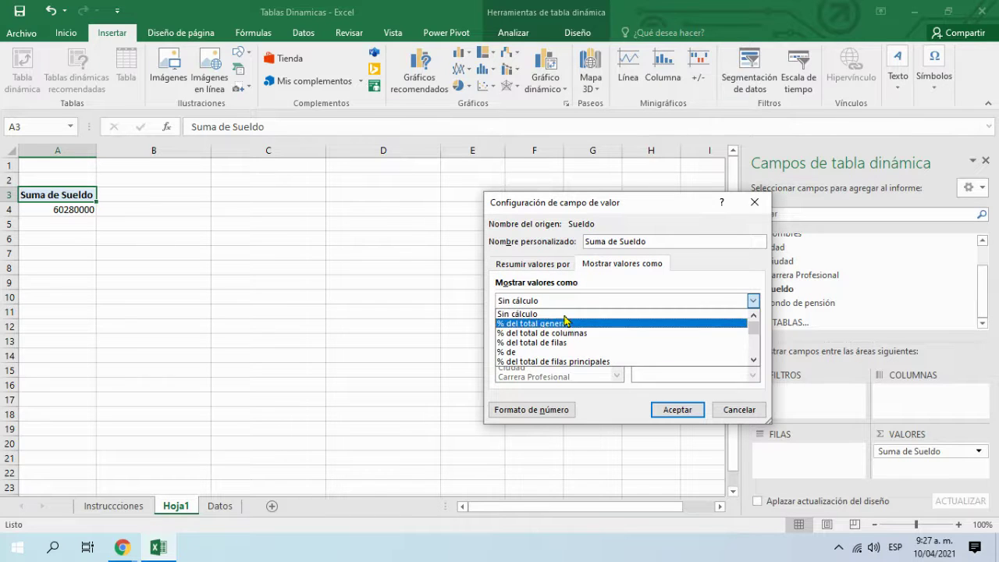
pyautogui.click(546, 269)
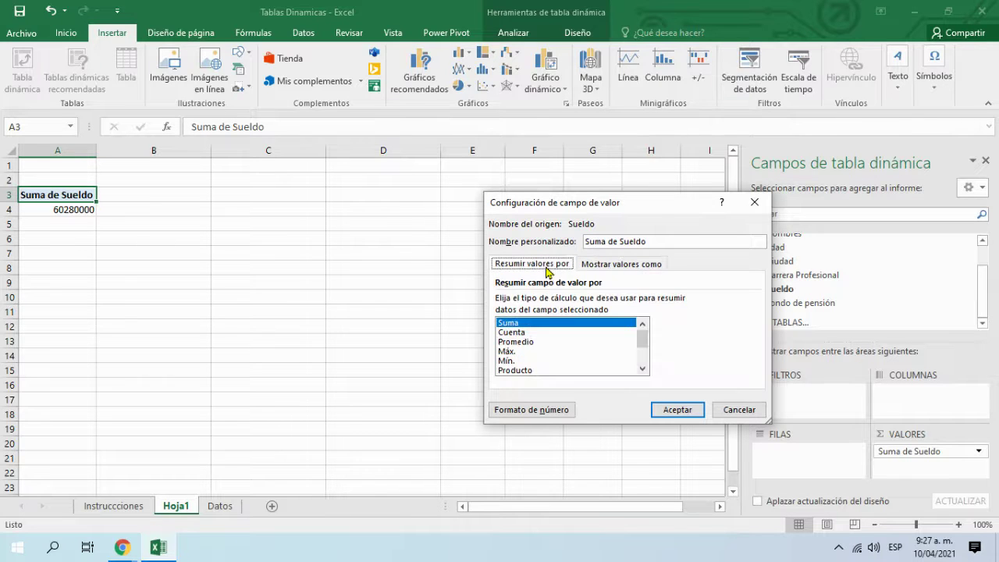
pyautogui.click(753, 204)
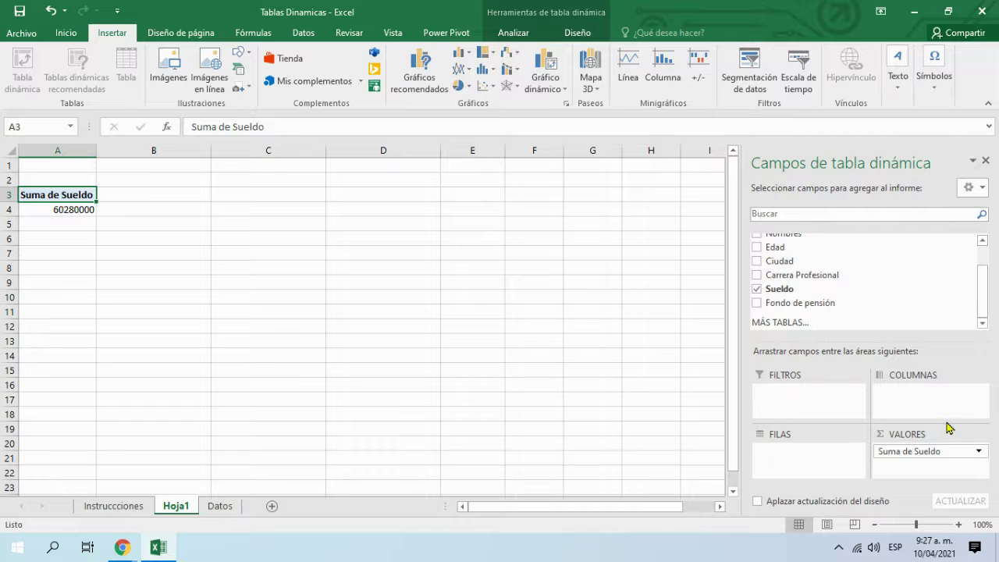
# Step: Move Sueldo to rows to list the individual salaries
pyautogui.moveTo(937, 454); pyautogui.dragTo(829, 465)
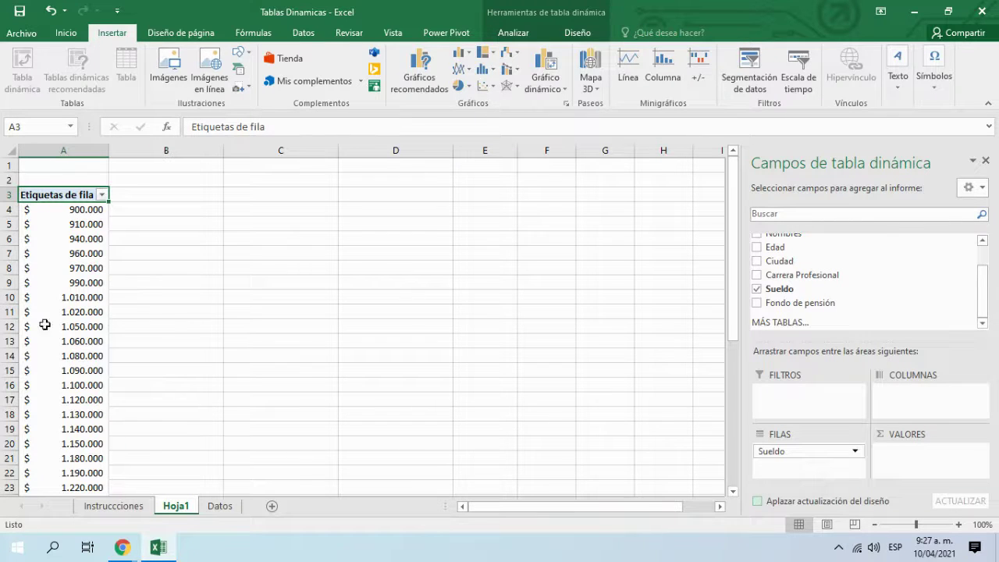
pyautogui.click(58, 314)
pyautogui.scroll(-10, 63, 319)
pyautogui.scroll(10, 73, 410)
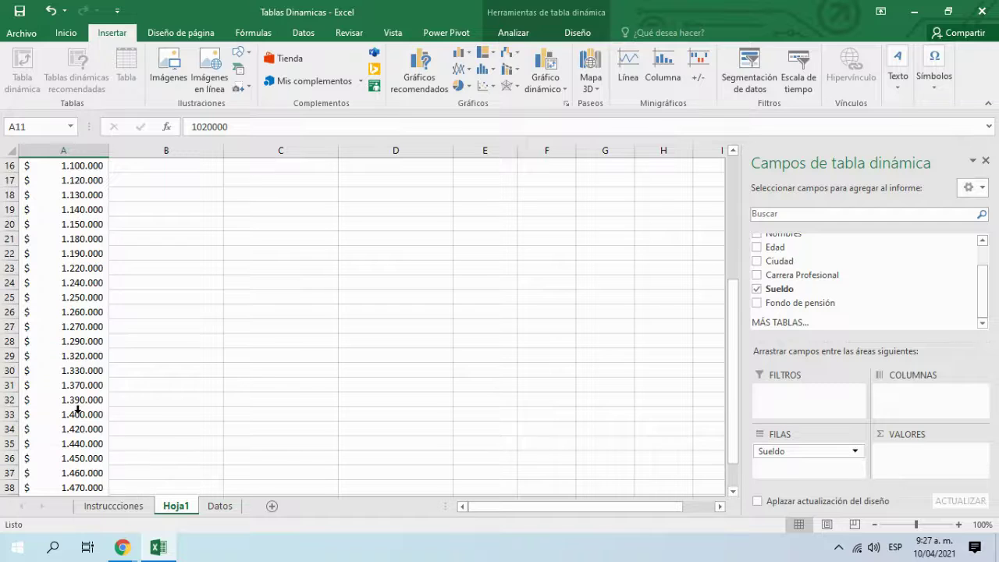
# Step: Move Sueldo to the report filter, then to column labels, then remove it from the pivot
pyautogui.moveTo(798, 453); pyautogui.dragTo(791, 404)
pyautogui.click(99, 166)
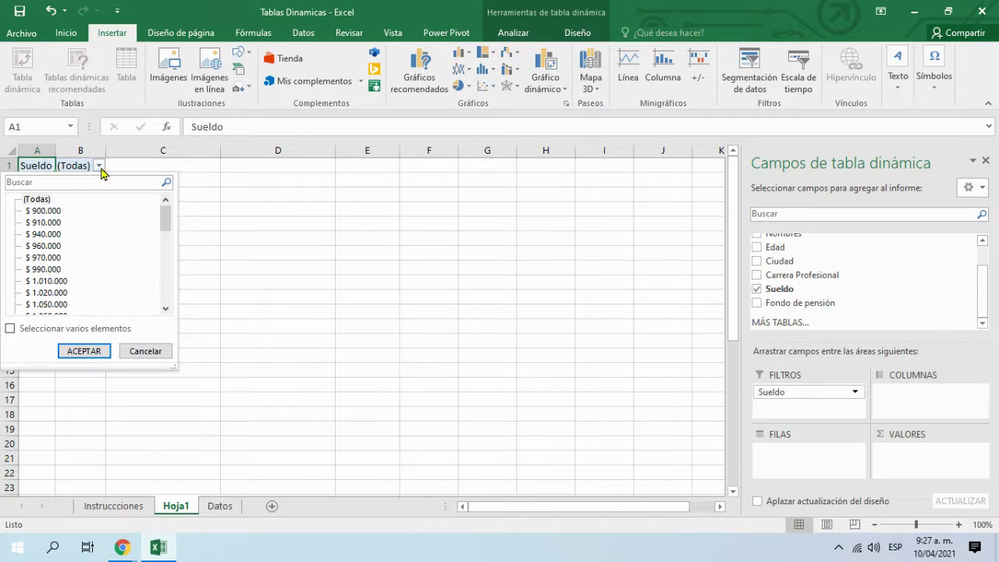
pyautogui.click(806, 395)
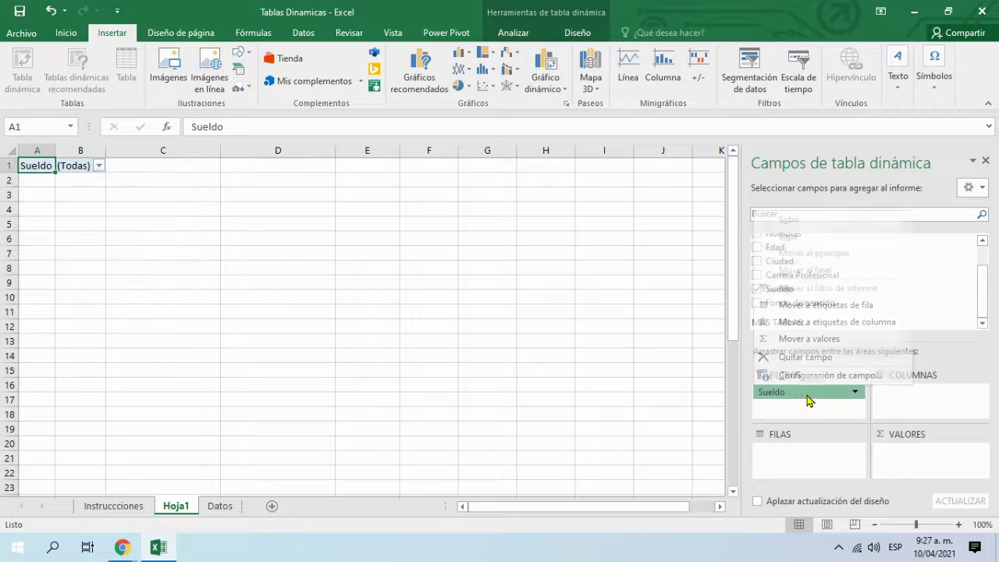
pyautogui.moveTo(807, 395); pyautogui.dragTo(925, 405)
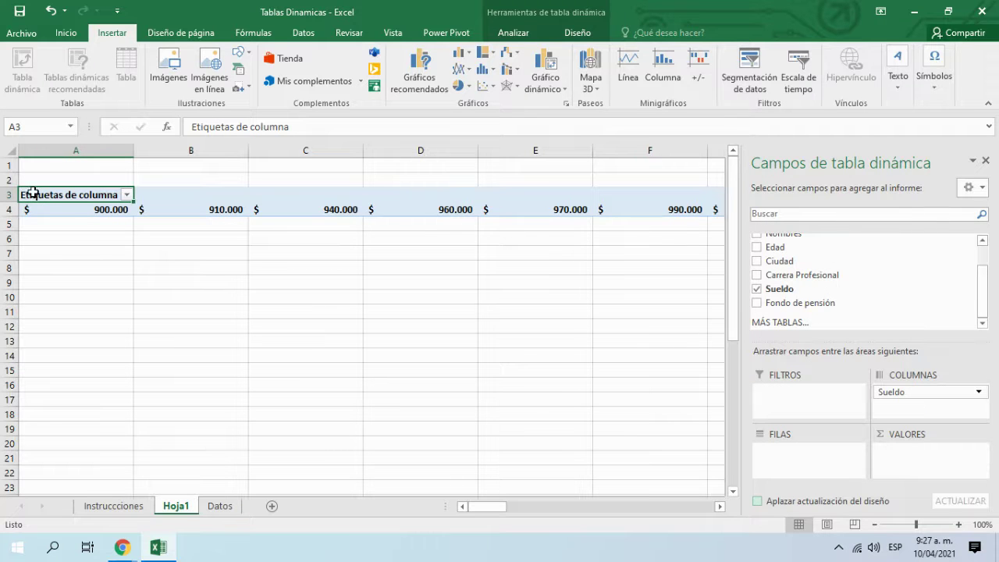
pyautogui.moveTo(473, 506); pyautogui.dragTo(317, 512)
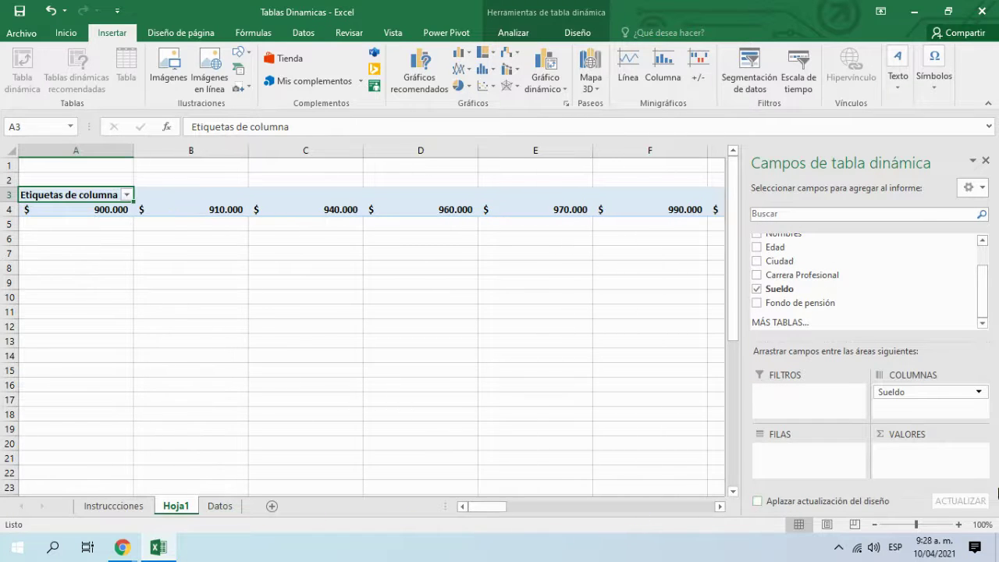
pyautogui.click(891, 397)
pyautogui.click(756, 289)
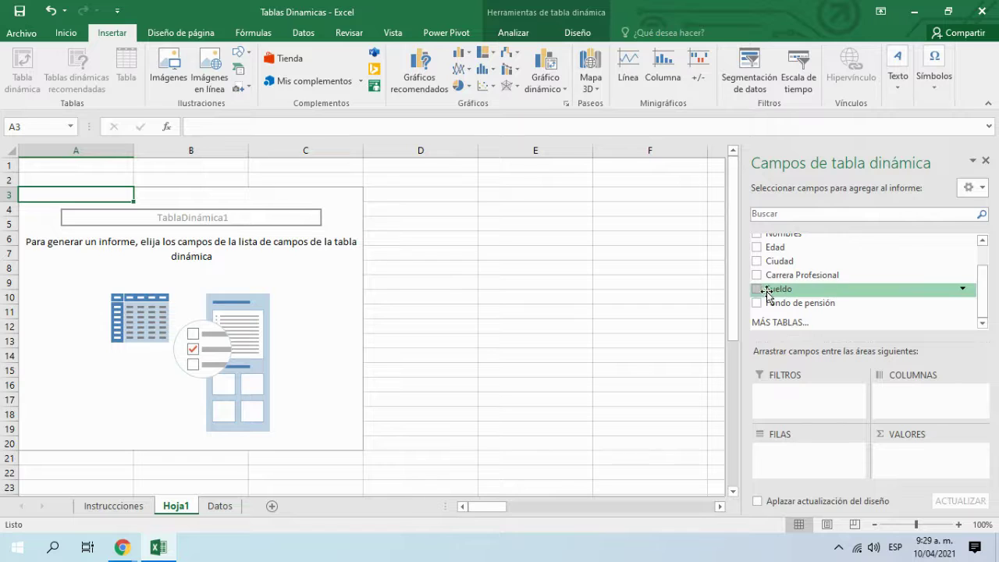
# Step: Build the pivot with Ciudad rows, Carrera Profesional columns and Suma de Sueldo values
pyautogui.click(757, 262)
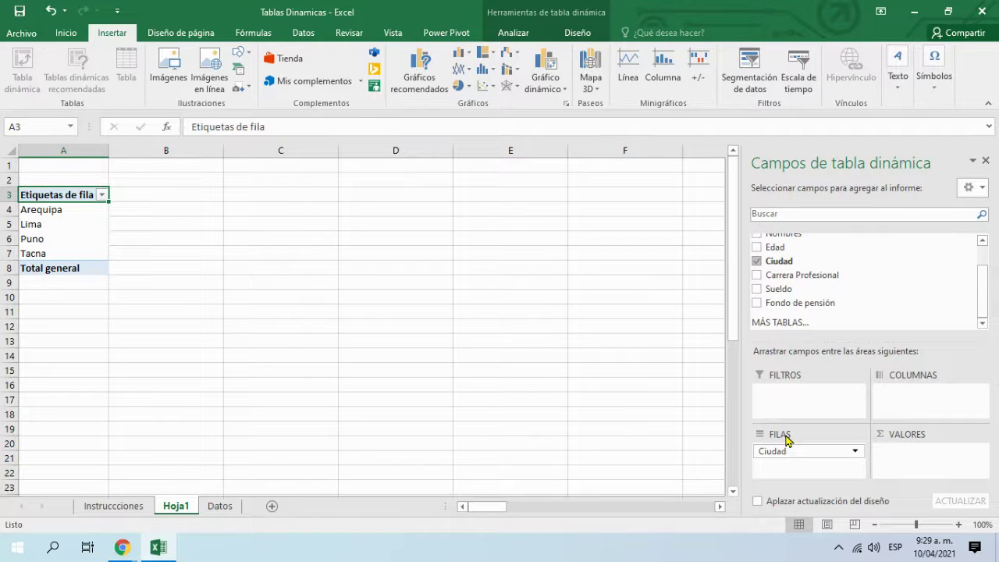
pyautogui.click(757, 274)
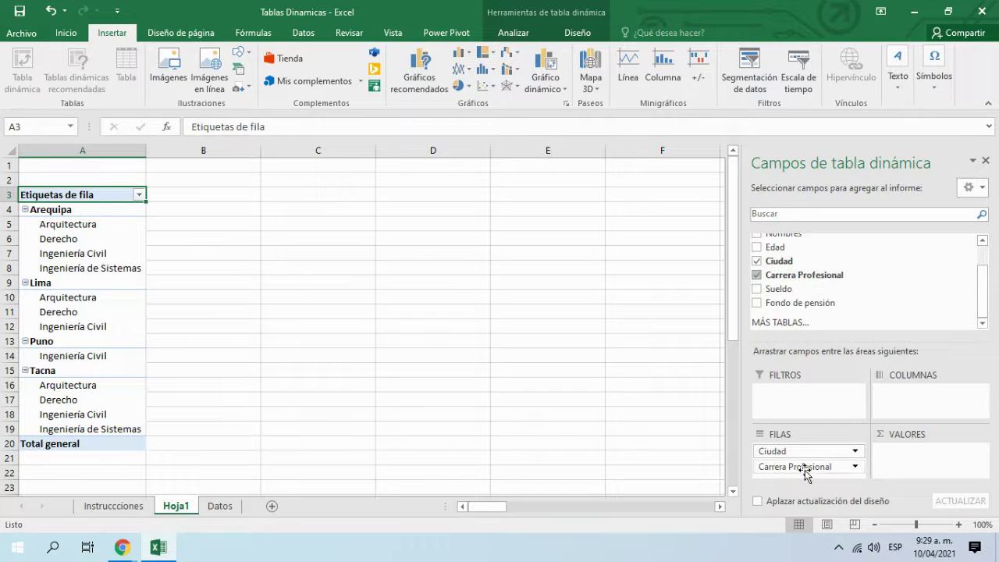
pyautogui.moveTo(820, 473); pyautogui.dragTo(921, 399)
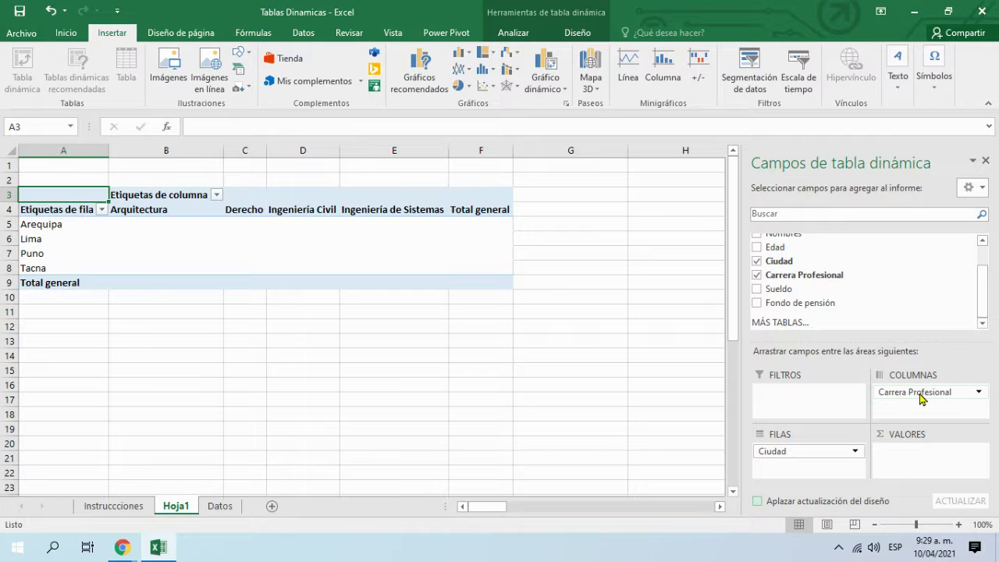
pyautogui.click(757, 290)
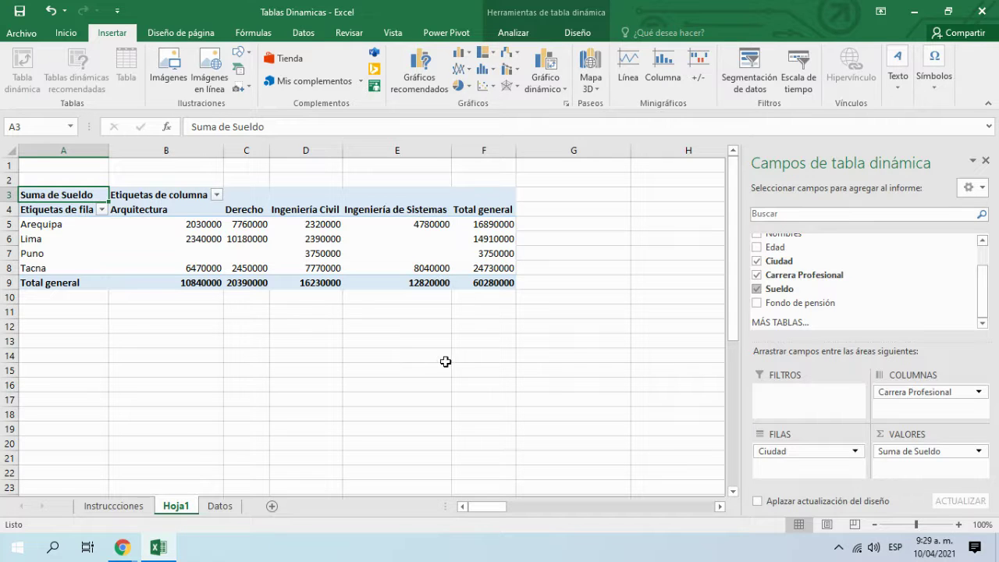
# Step: Select the Lima and Puno rows, then the Lima Arquitectura salary total cell
pyautogui.moveTo(77, 244); pyautogui.dragTo(468, 252)
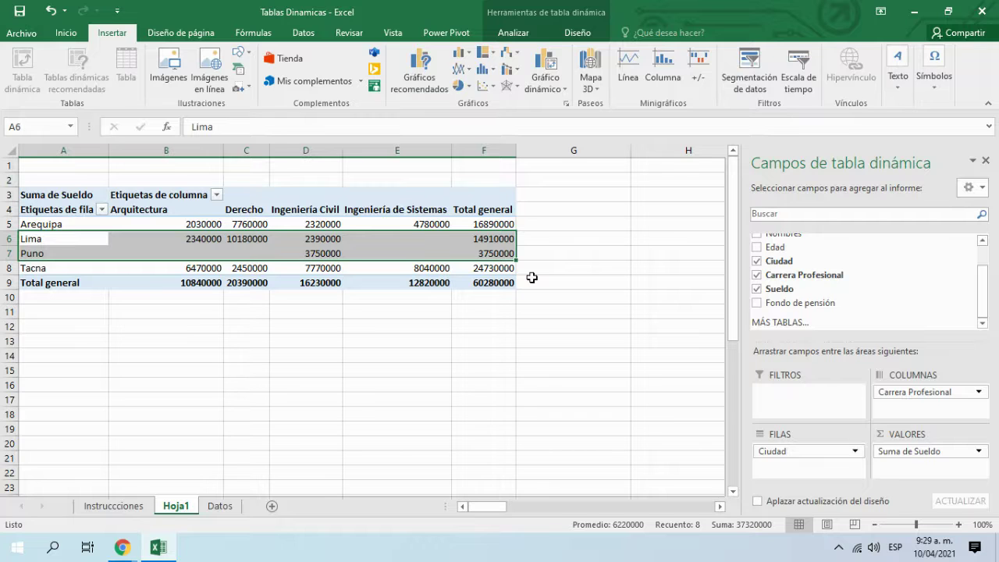
pyautogui.click(524, 314)
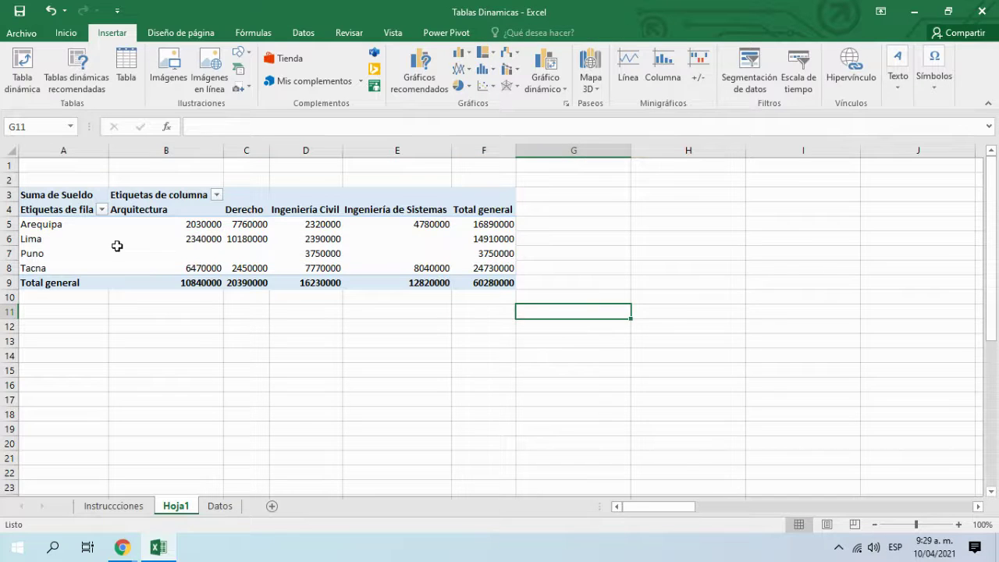
pyautogui.click(177, 242)
pyautogui.moveTo(177, 242)
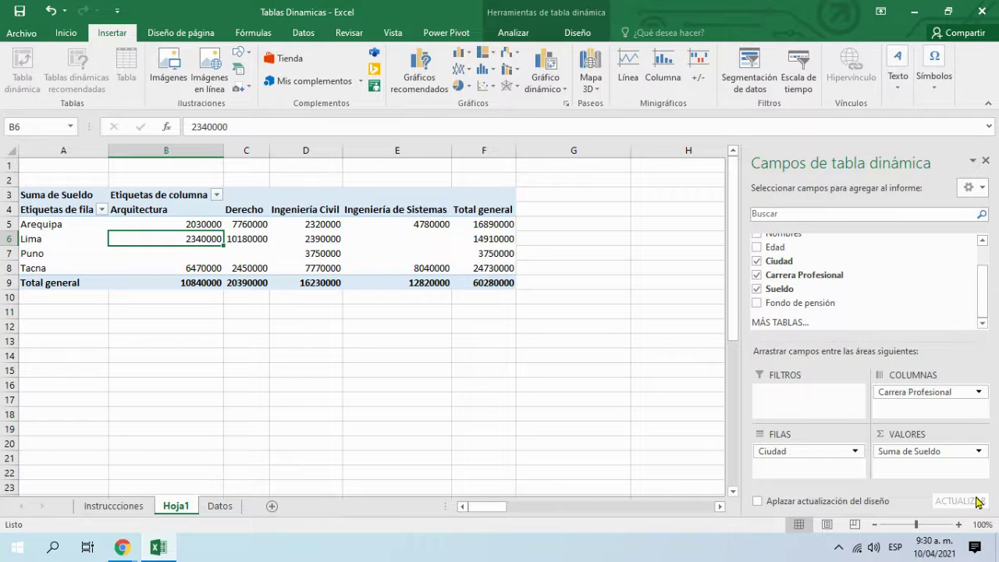
# Step: Switch to the Datos sheet with the employee table
pyautogui.click(221, 507)
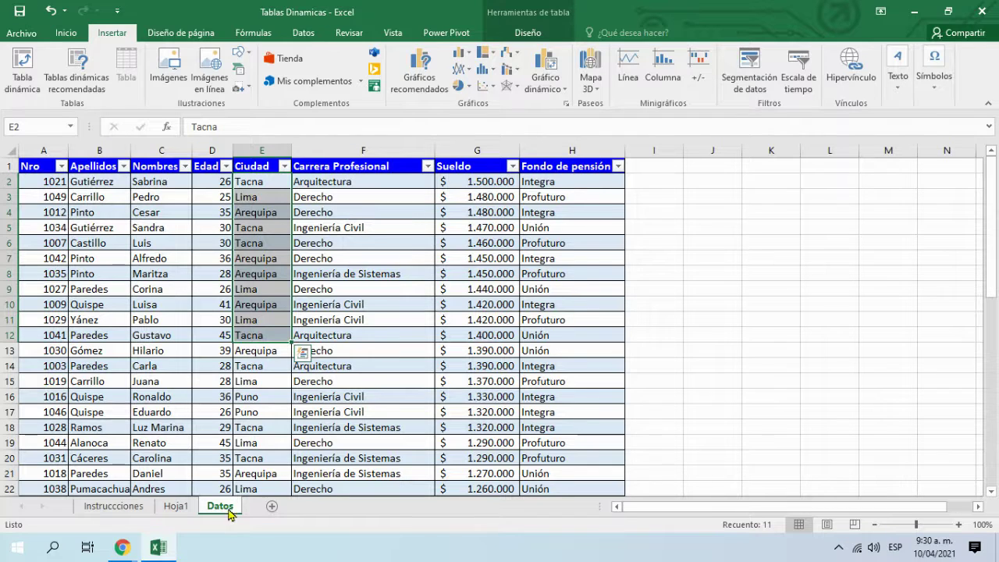
# Step: Scroll through the Datos employee rows, then return to the Hoja1 salary pivot
pyautogui.click(554, 398)
pyautogui.scroll(-1, 169, 433)
pyautogui.scroll(1, 170, 435)
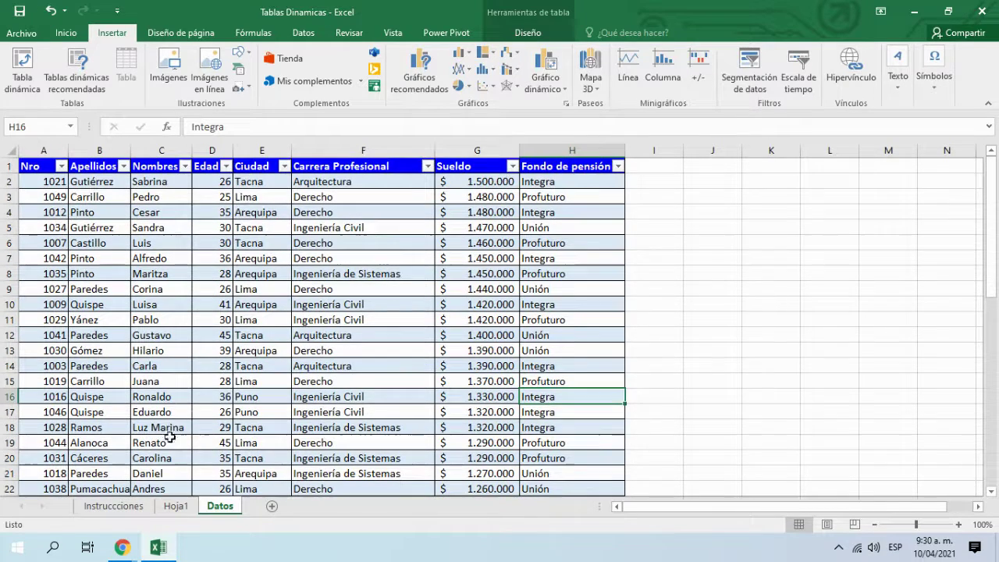
pyautogui.click(173, 506)
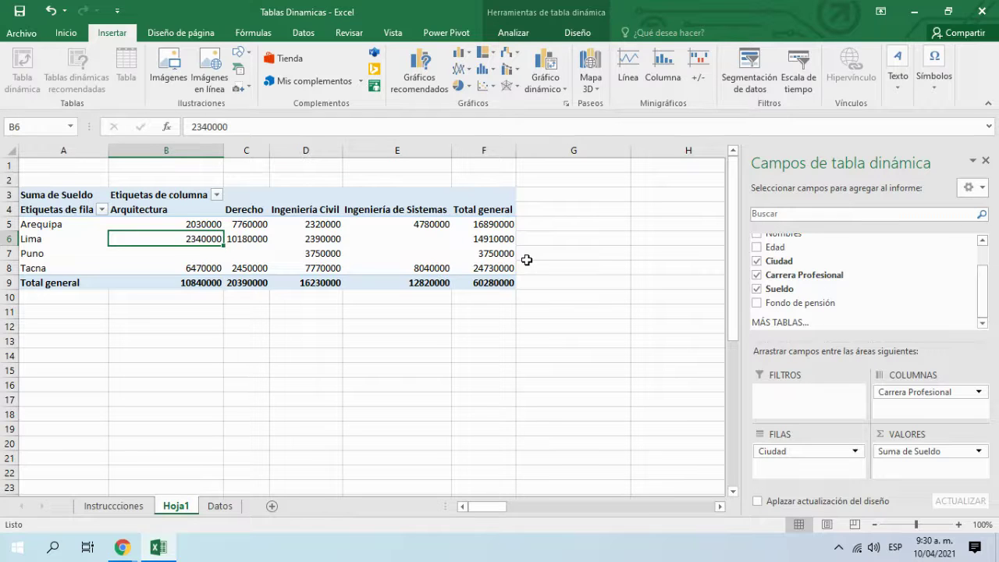
# Step: Clear all pivot fields, then try Edad and Sueldo sums with careers as rows
pyautogui.click(756, 288)
pyautogui.click(756, 274)
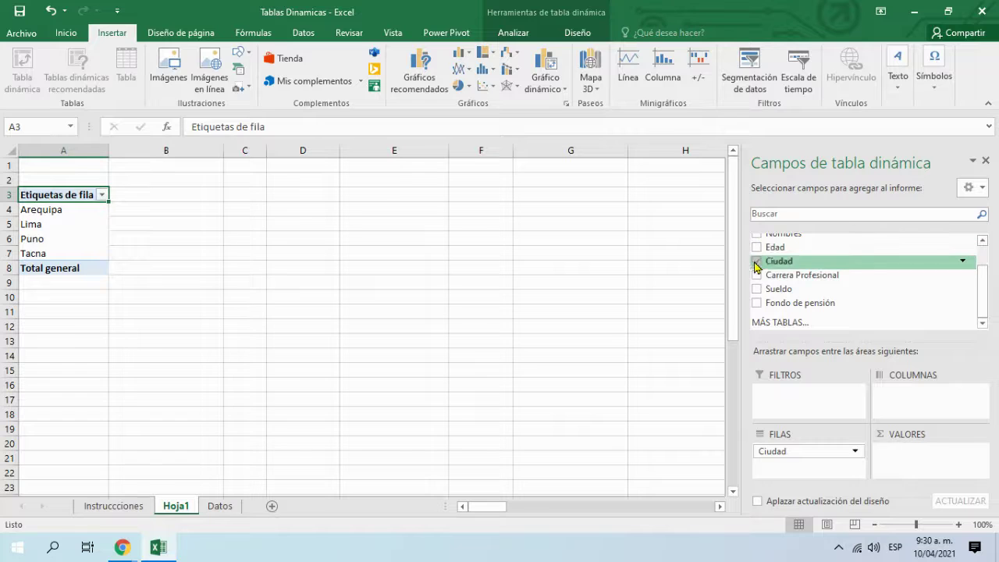
pyautogui.click(756, 261)
pyautogui.click(756, 247)
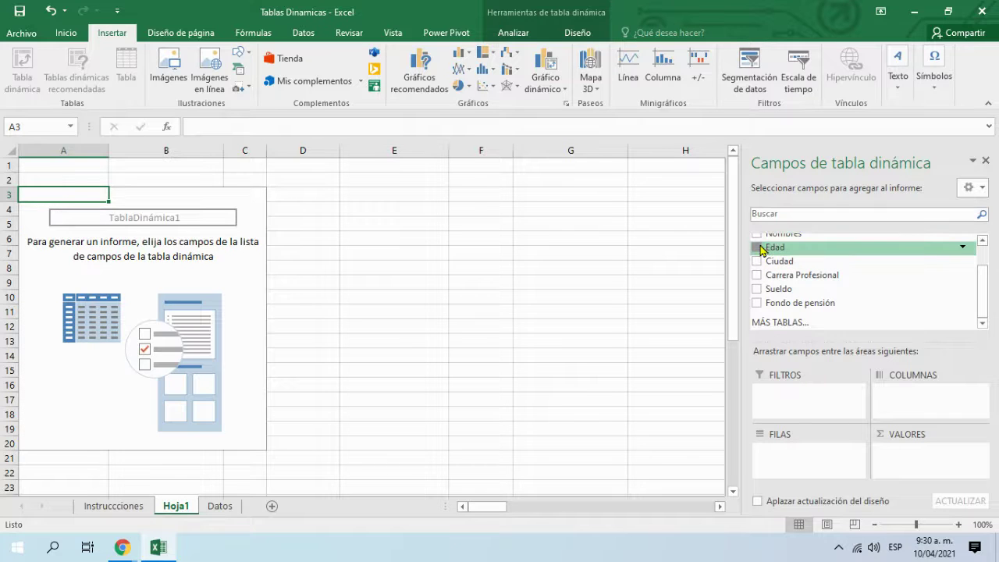
pyautogui.click(756, 289)
pyautogui.click(756, 275)
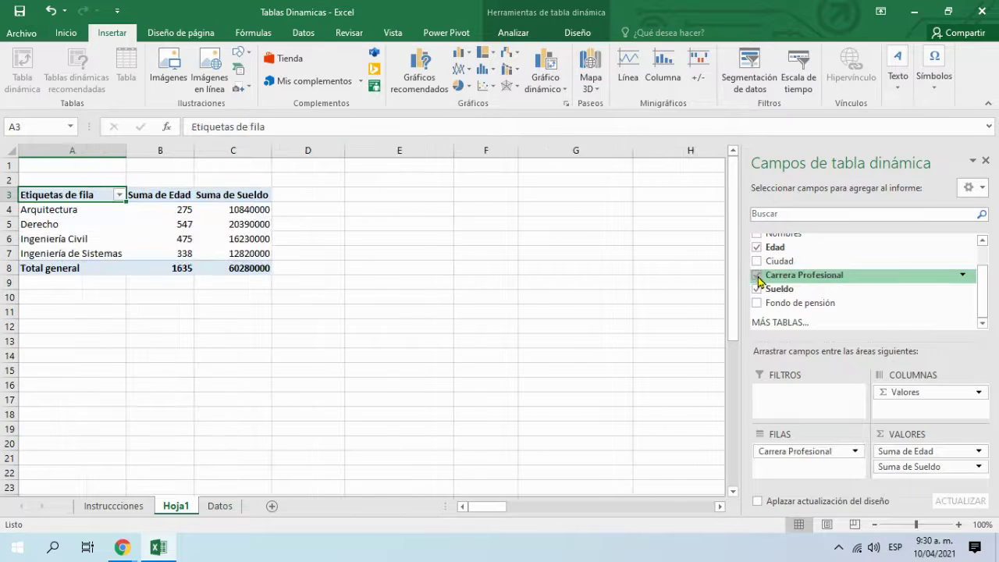
# Step: Try Sueldo as a report filter and cities under careers, then clear the pivot again
pyautogui.moveTo(895, 466); pyautogui.dragTo(836, 408)
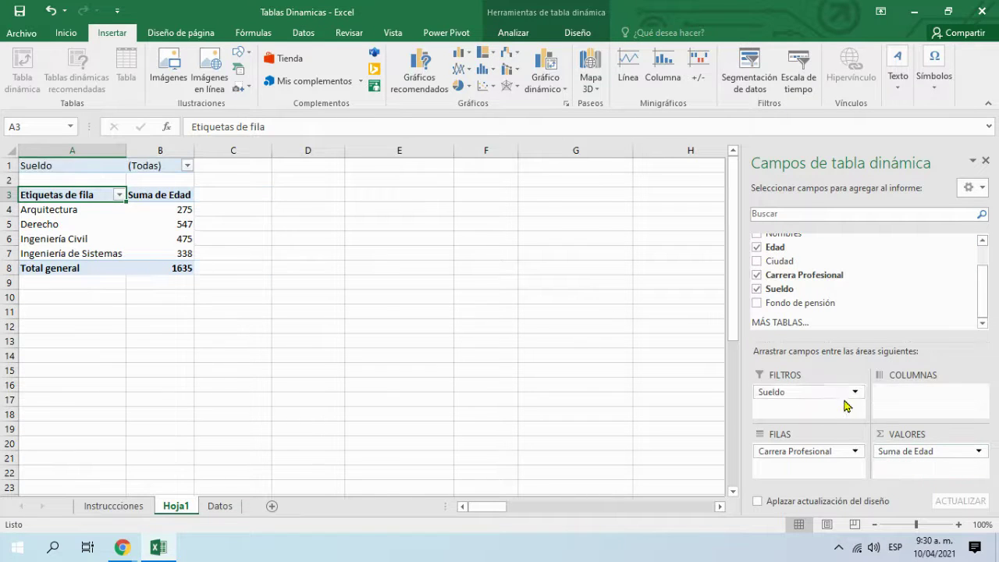
pyautogui.click(756, 289)
pyautogui.click(756, 261)
pyautogui.click(757, 248)
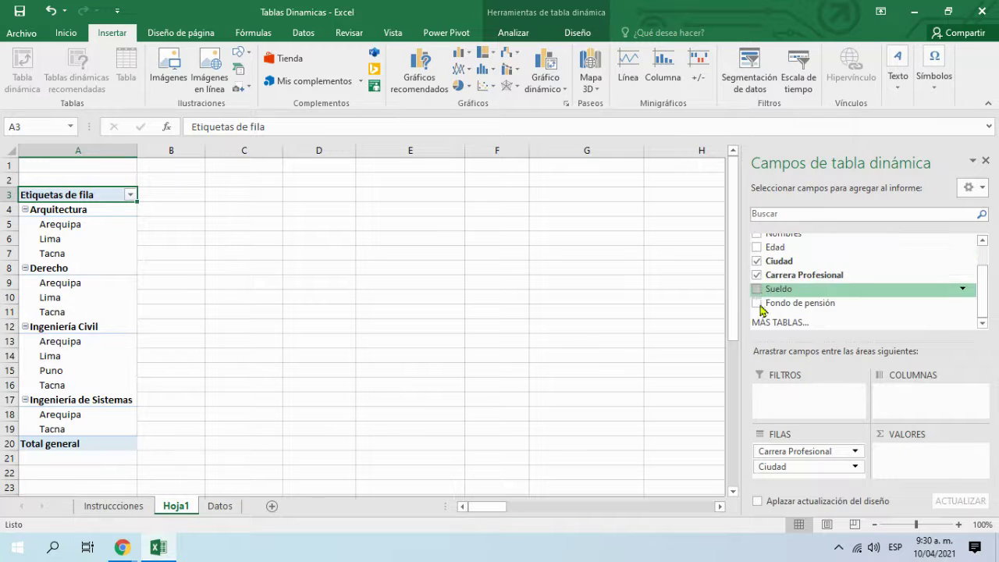
pyautogui.click(756, 275)
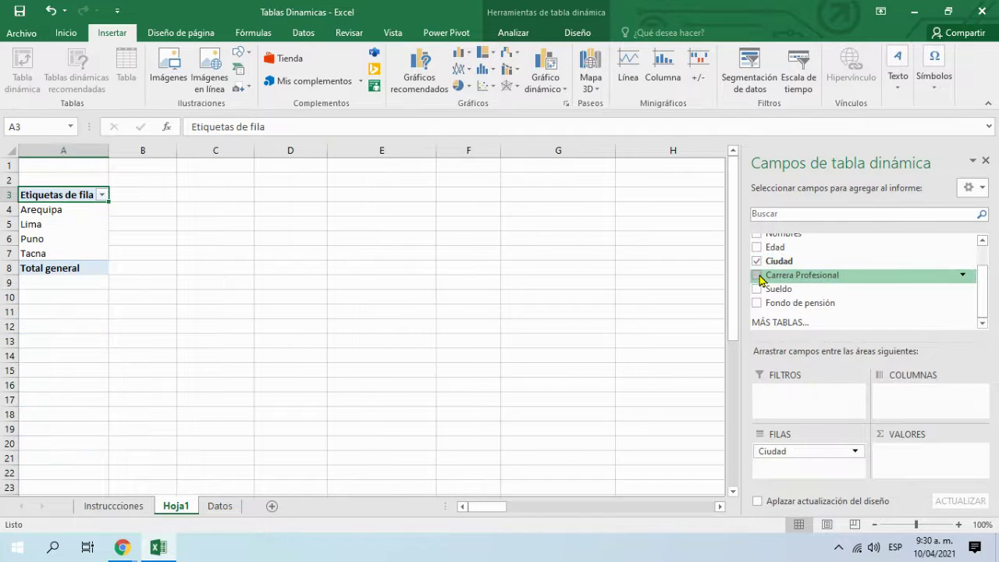
pyautogui.click(757, 260)
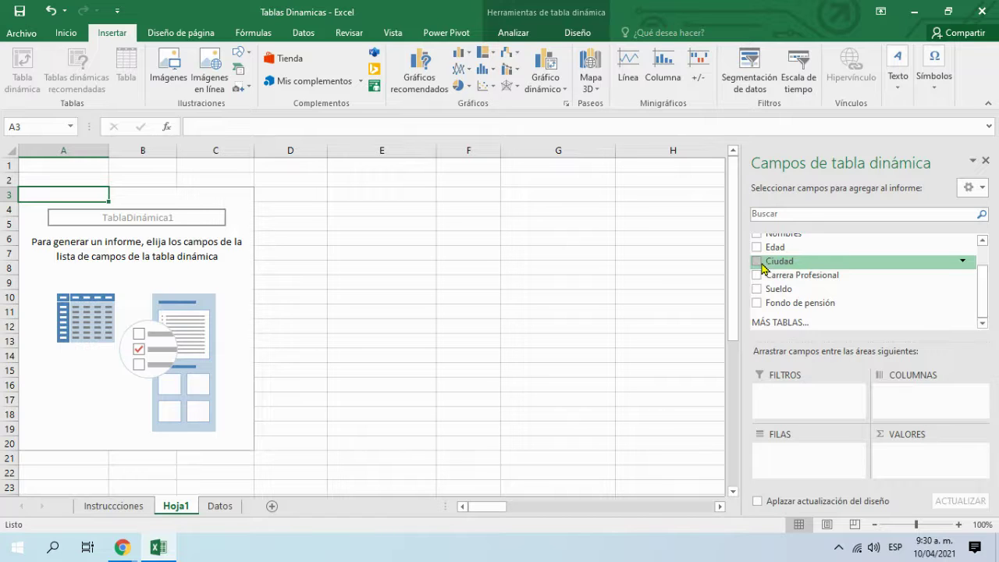
# Step: Rebuild the pivot with Ciudad rows, Suma de Sueldo, and Carrera Profesional nested under each city
pyautogui.click(757, 262)
pyautogui.click(757, 289)
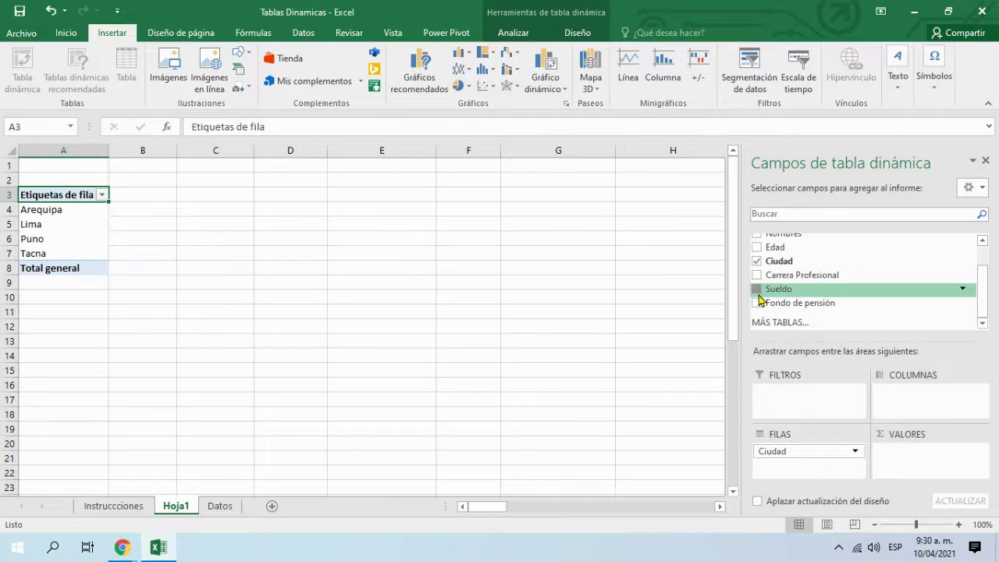
pyautogui.click(758, 277)
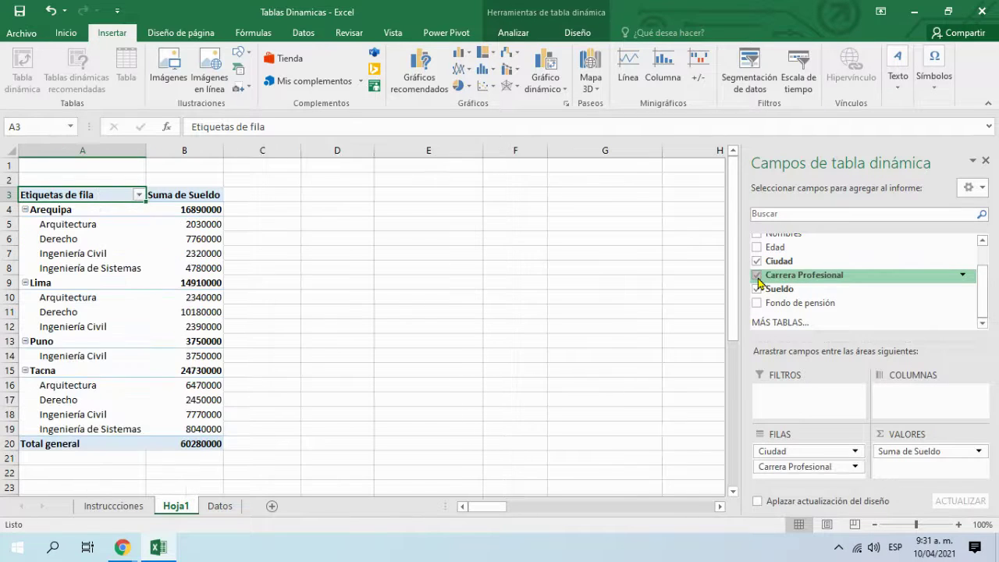
# Step: Move Carrera Profesional into the columns, then bring up the Chrome window previews
pyautogui.moveTo(818, 467); pyautogui.dragTo(923, 409)
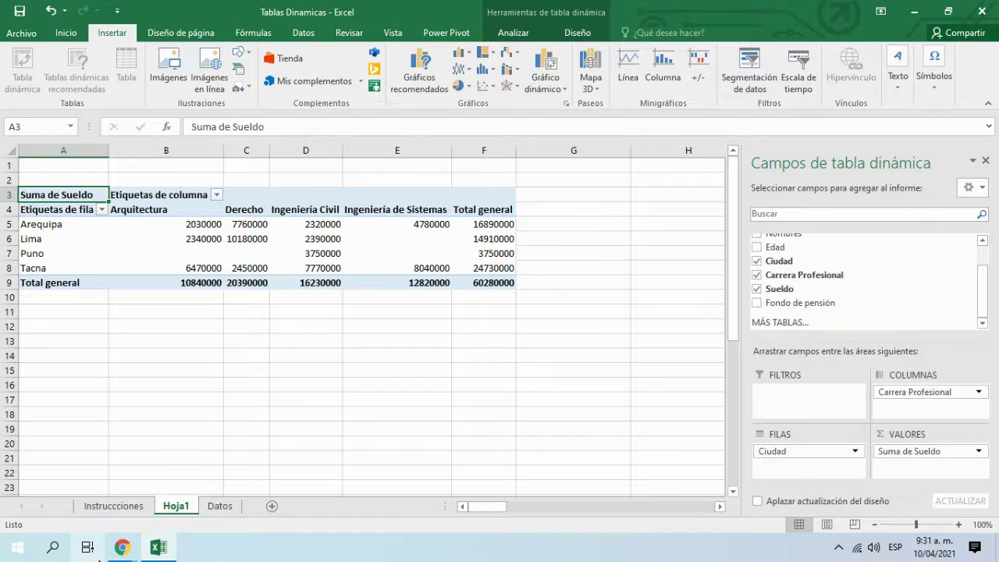
pyautogui.click(119, 551)
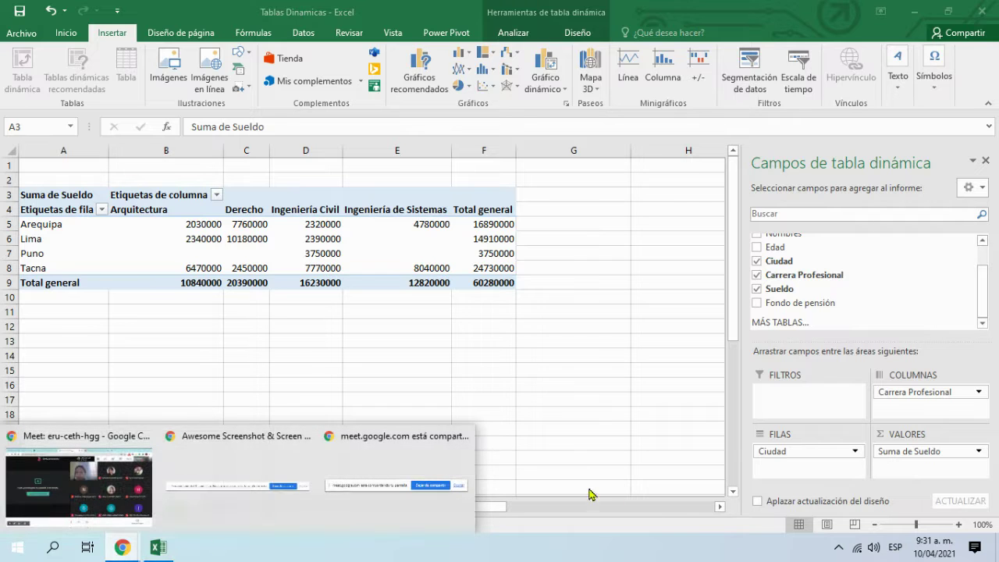
pyautogui.click(122, 547)
# Step: In the Google Meet call, mute the microphone and turn off the camera, then return to Excel
pyautogui.click(49, 508)
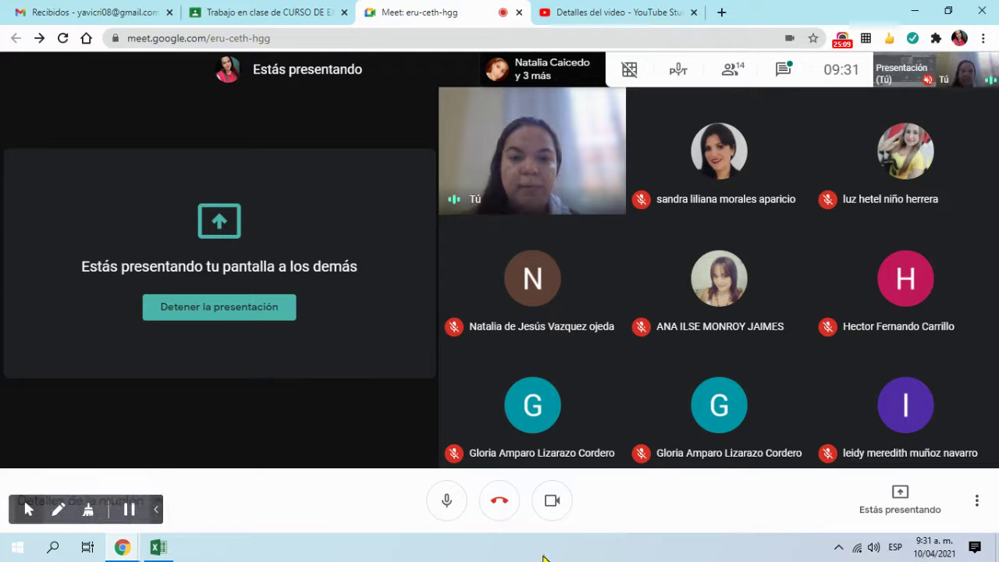
pyautogui.click(447, 502)
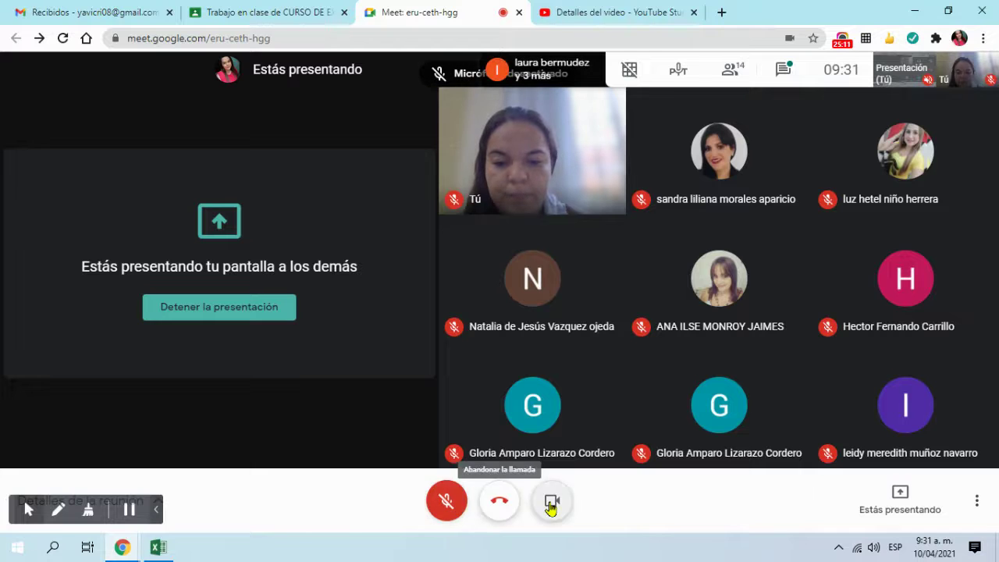
pyautogui.click(552, 502)
pyautogui.click(158, 547)
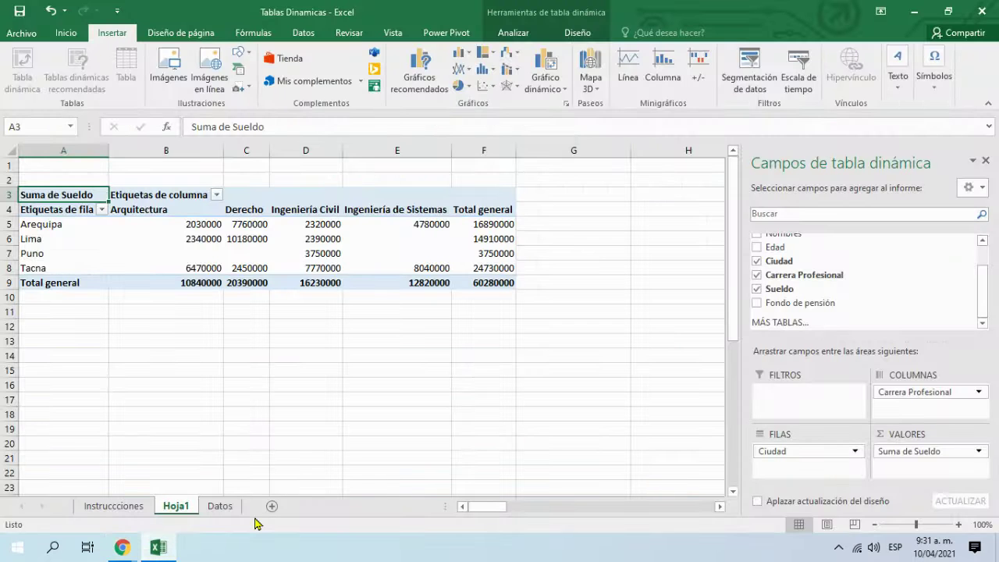
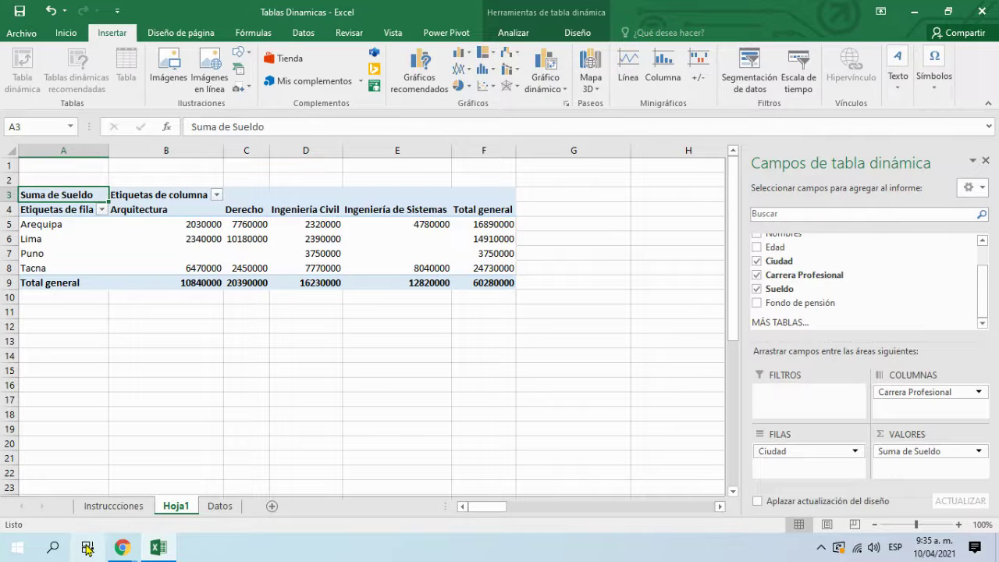
# Step: Bring the Google Meet call window forward from Chrome's taskbar preview
pyautogui.moveTo(122, 547)
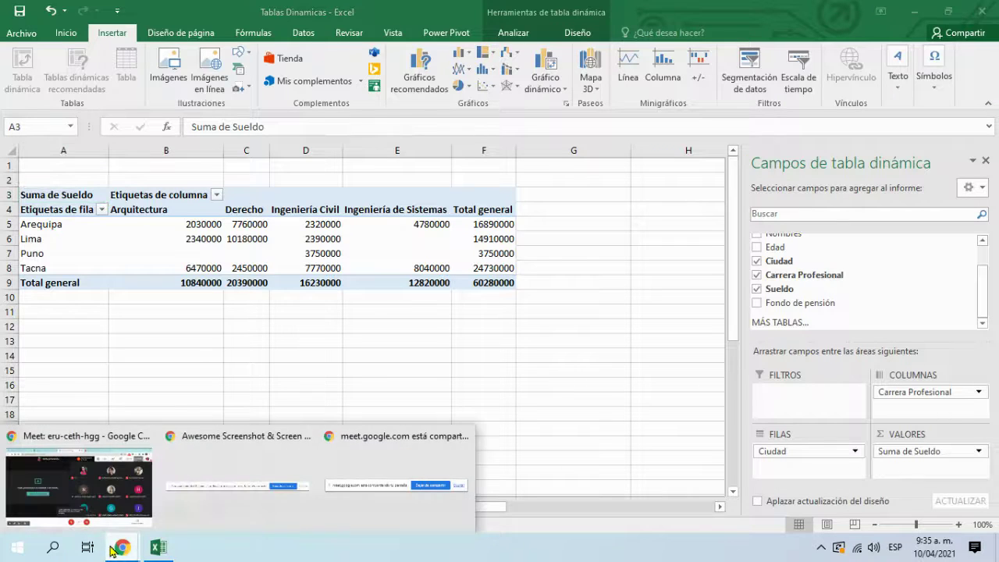
pyautogui.moveTo(60, 497)
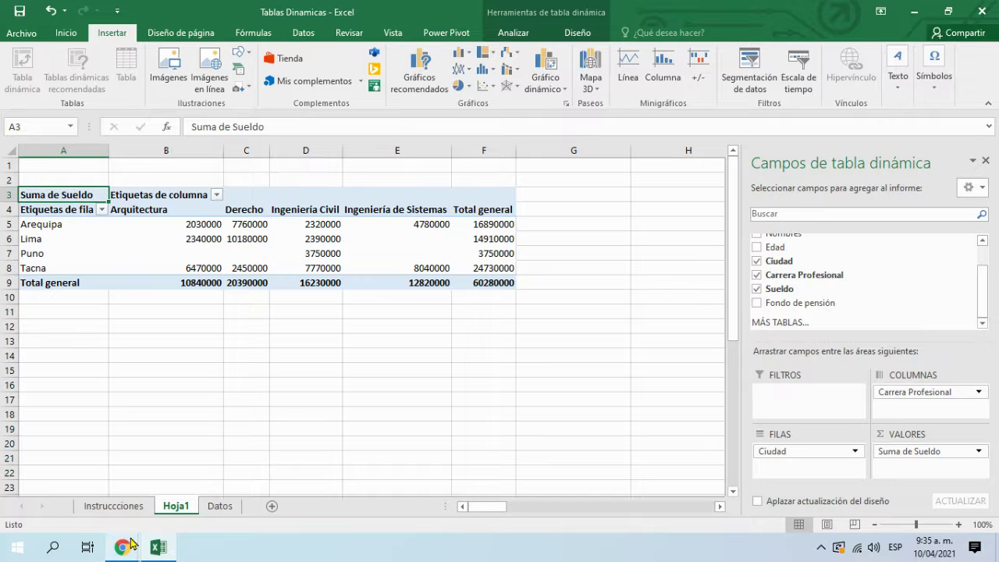
pyautogui.click(51, 499)
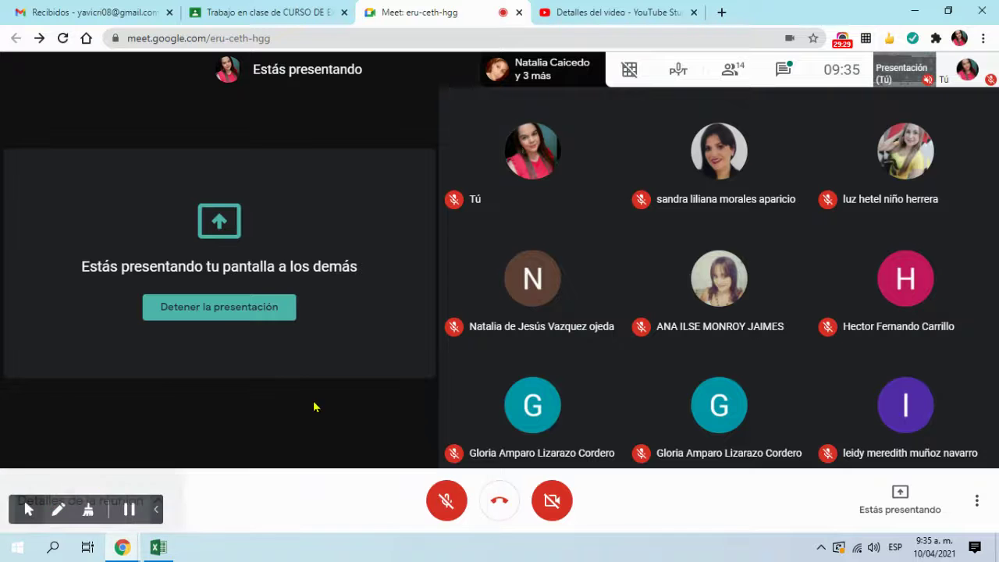
# Step: Back in the Meet call, turn the microphone and camera on
pyautogui.click(158, 546)
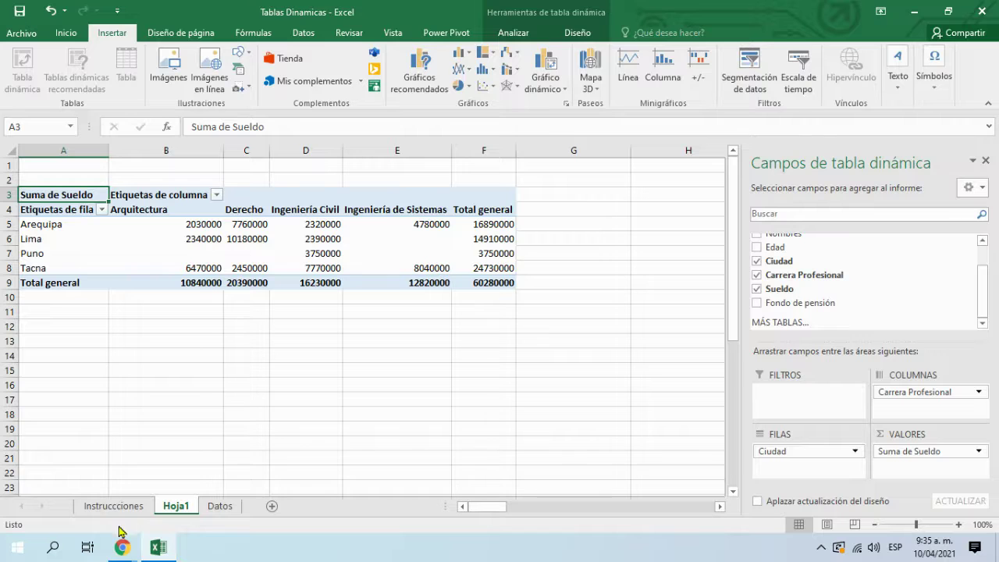
pyautogui.moveTo(125, 547)
pyautogui.click(84, 515)
pyautogui.click(447, 500)
pyautogui.click(555, 503)
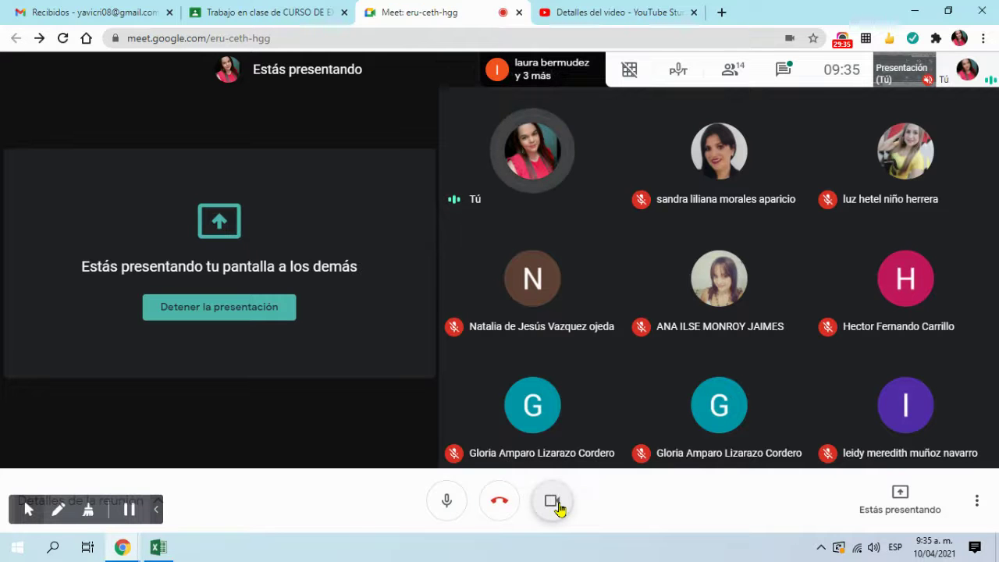
# Step: Stop presenting your screen to the meeting and return to the Meet window
pyautogui.click(201, 306)
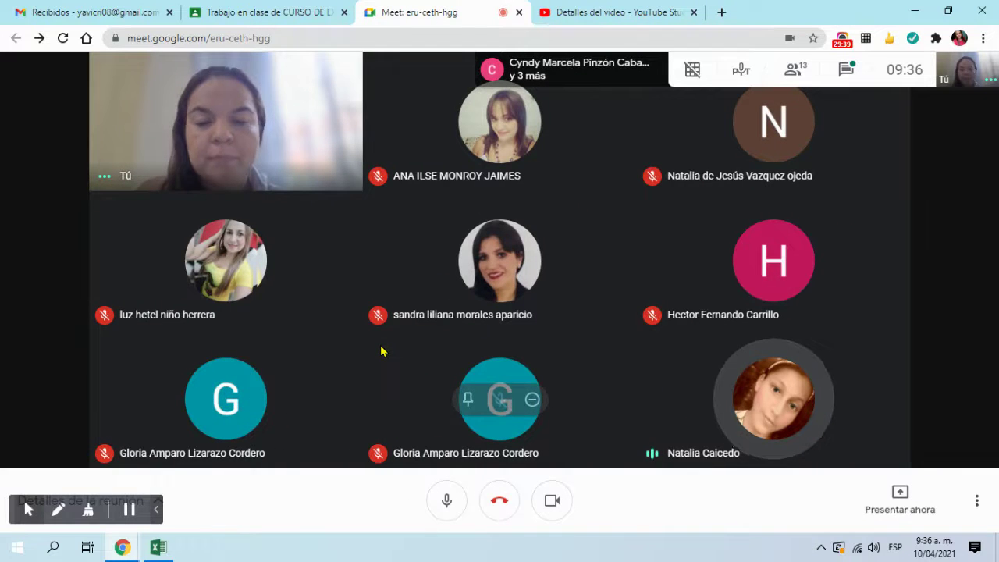
pyautogui.click(159, 546)
pyautogui.click(122, 546)
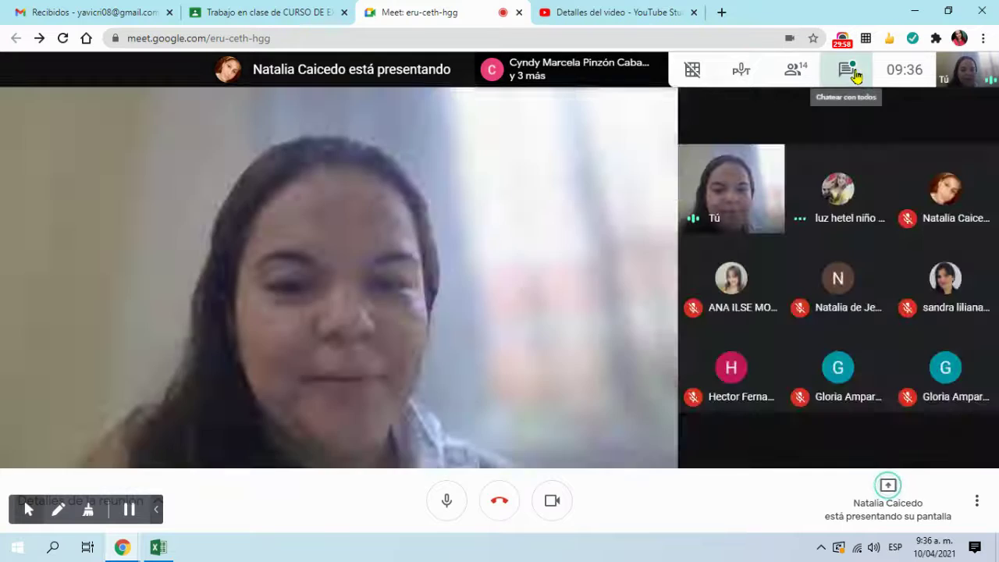
# Step: Open and close the meeting chat, with a brief look at the Excel workbook
pyautogui.click(847, 71)
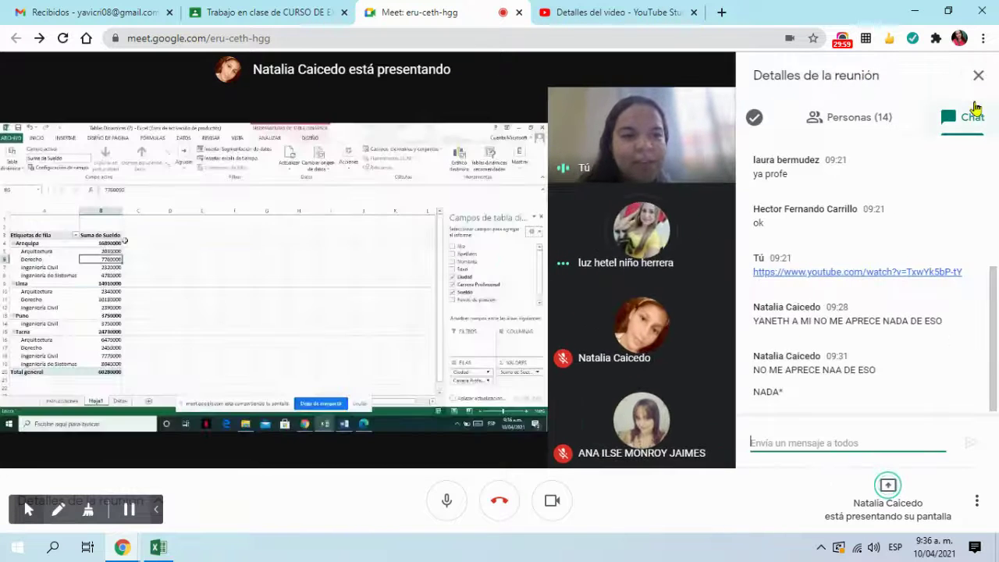
pyautogui.click(978, 75)
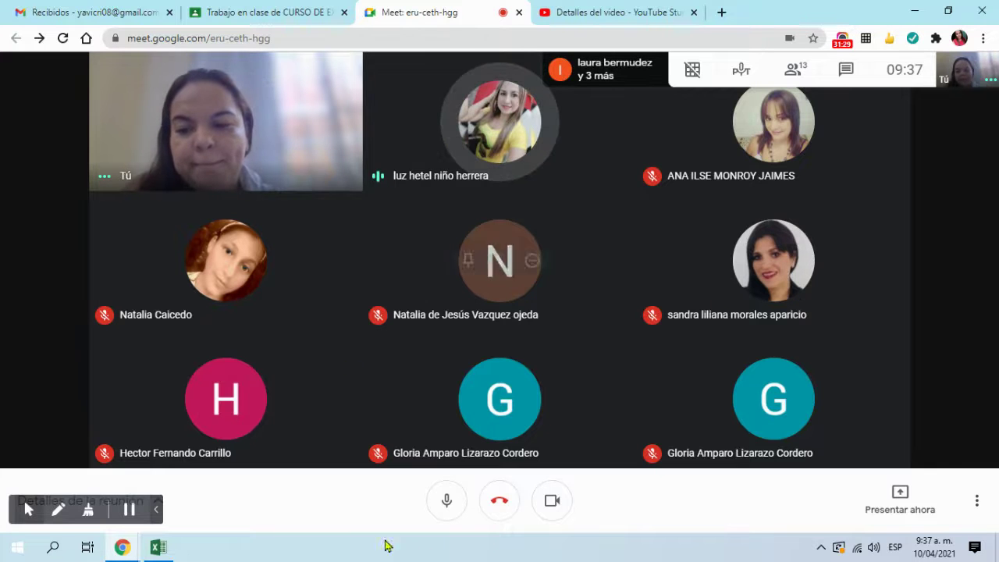
pyautogui.click(172, 556)
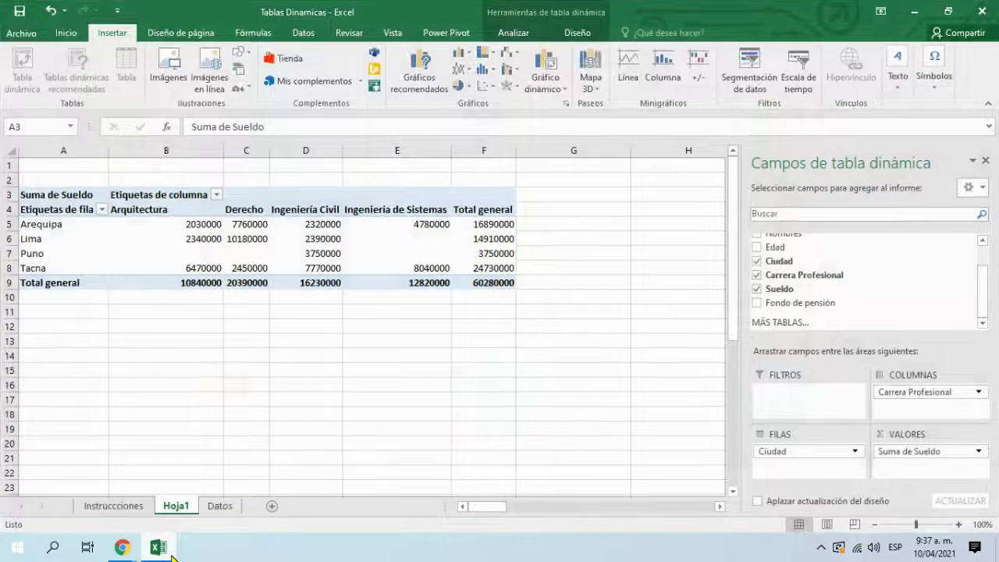
pyautogui.click(159, 548)
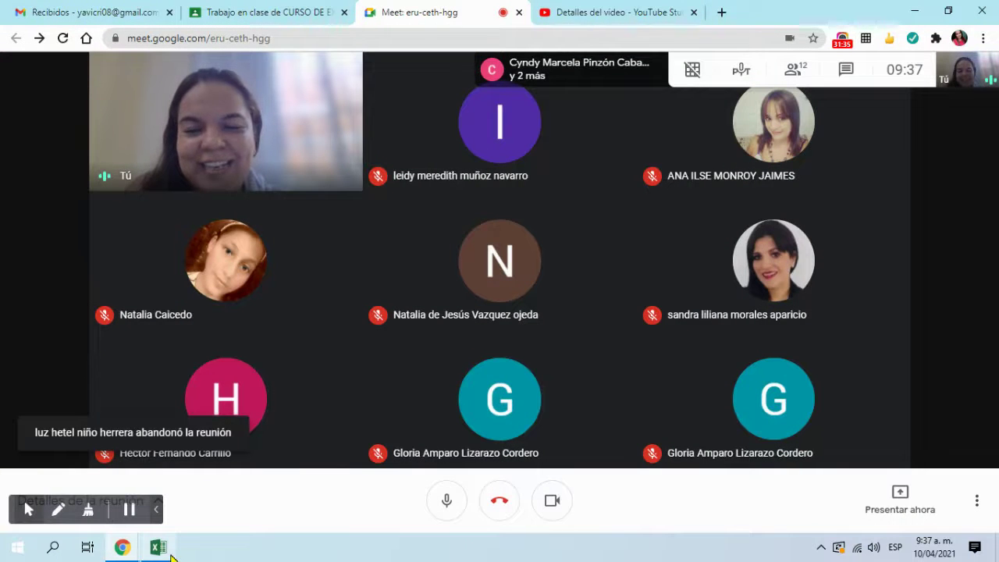
# Step: Present your entire screen via 'Presentar ahora' and bring the Excel workbook forward
pyautogui.click(909, 506)
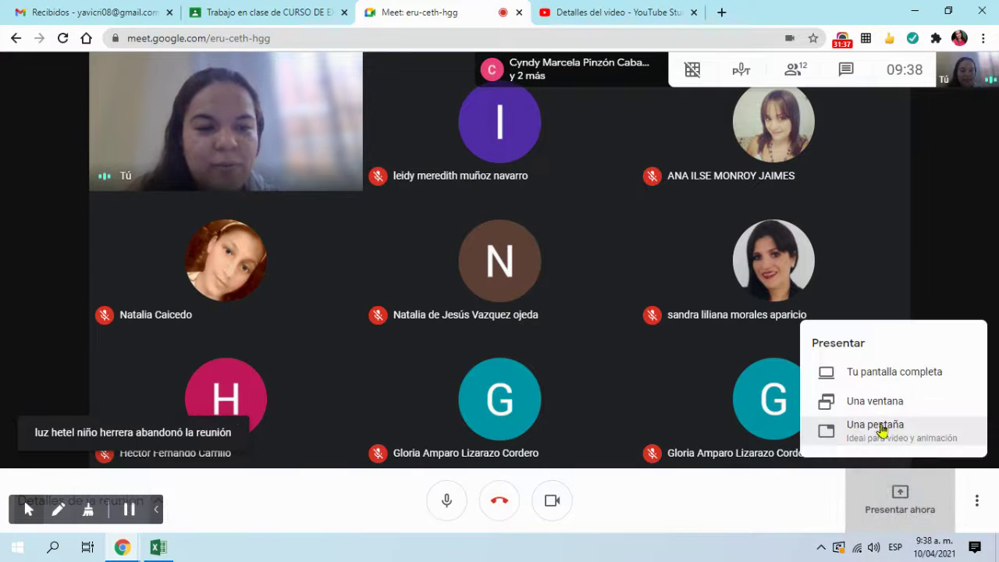
pyautogui.click(892, 380)
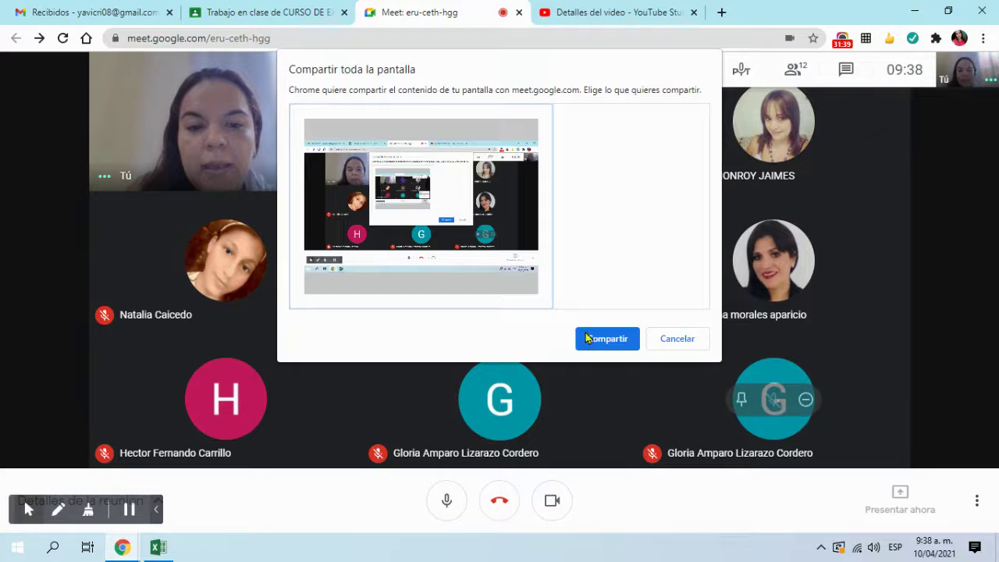
pyautogui.click(585, 335)
pyautogui.click(159, 547)
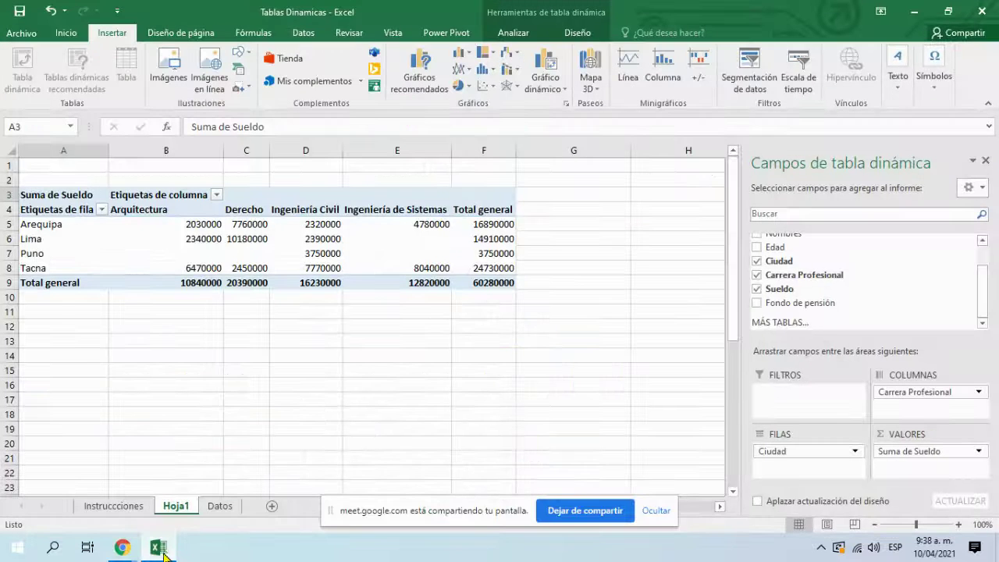
# Step: Remove Ciudad, Carrera Profesional and Sueldo from the Hoja1 pivot table
pyautogui.click(500, 370)
pyautogui.click(656, 510)
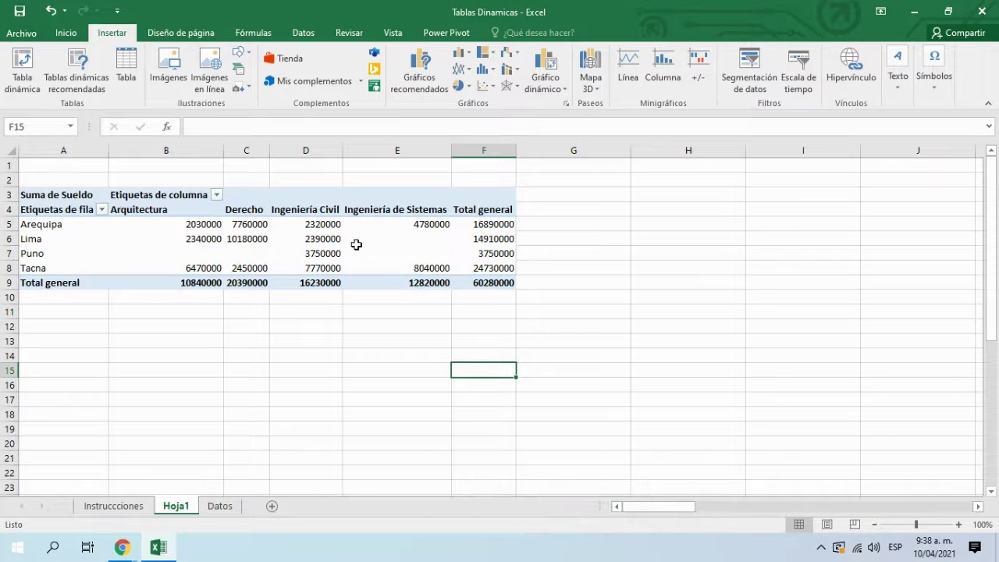
pyautogui.click(356, 242)
pyautogui.click(330, 390)
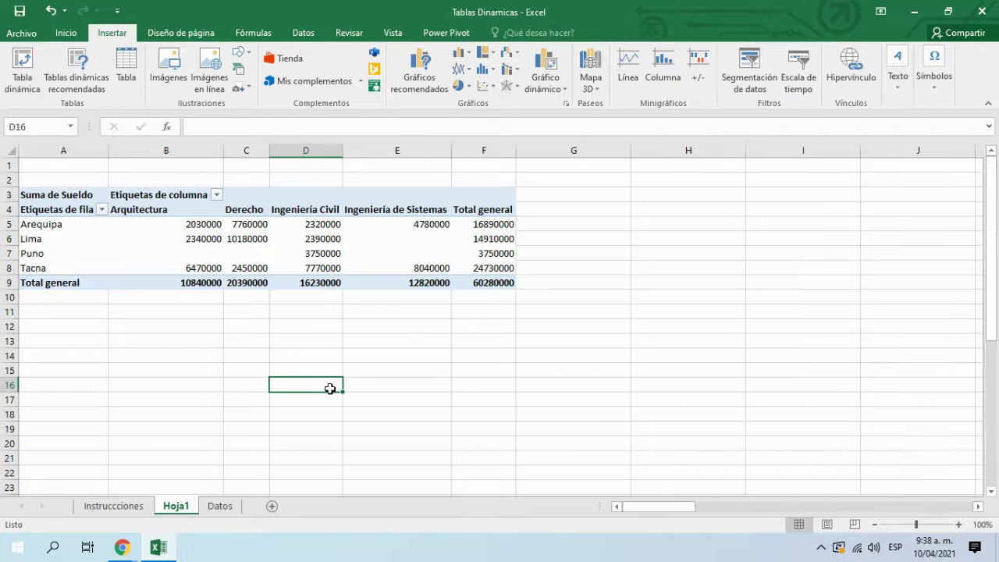
pyautogui.click(308, 258)
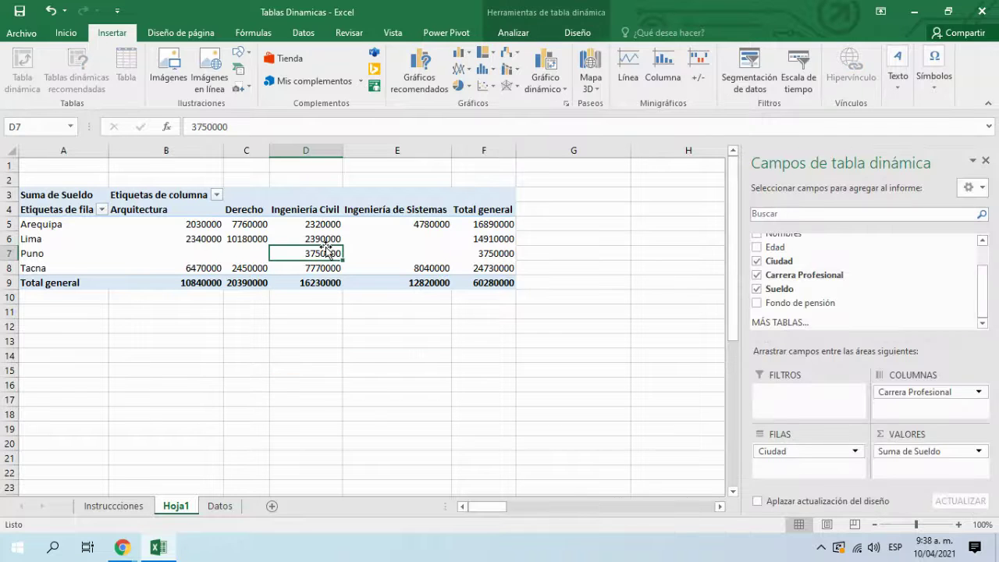
pyautogui.click(756, 261)
pyautogui.click(756, 275)
pyautogui.click(757, 289)
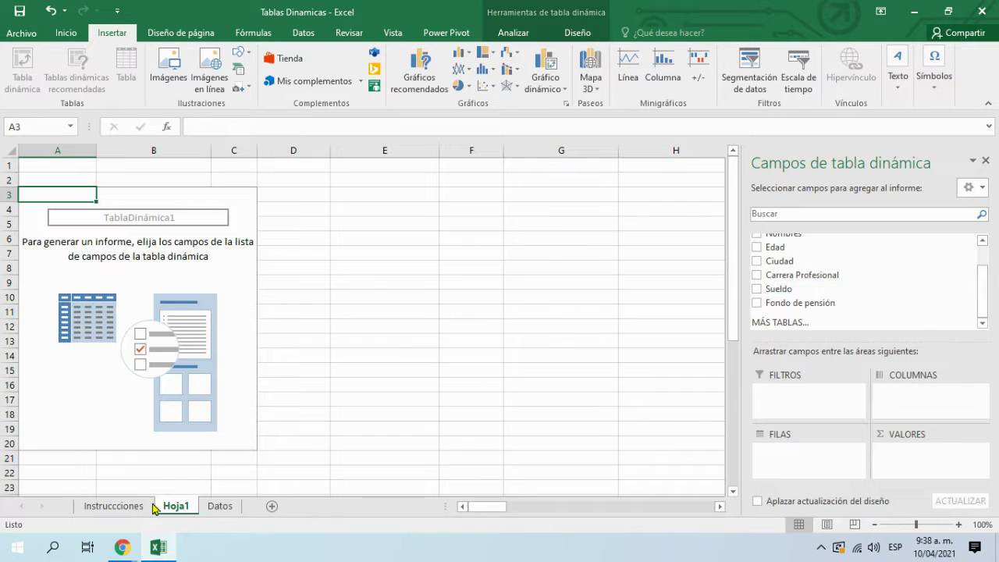
# Step: Look over the Instrucciones sheet, then return to Hoja1
pyautogui.click(129, 507)
pyautogui.scroll(-3, 202, 242)
pyautogui.scroll(4, 203, 243)
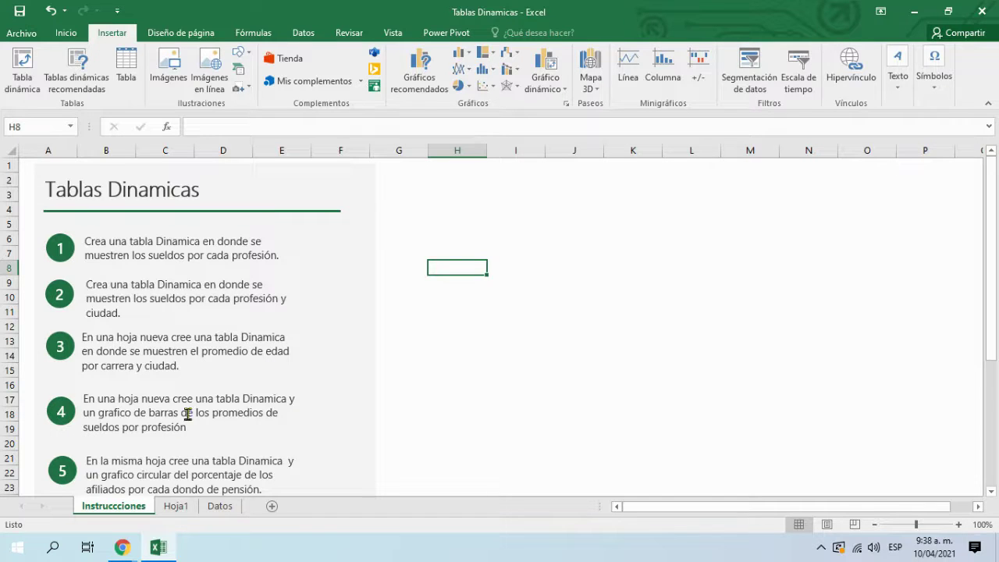
pyautogui.click(175, 506)
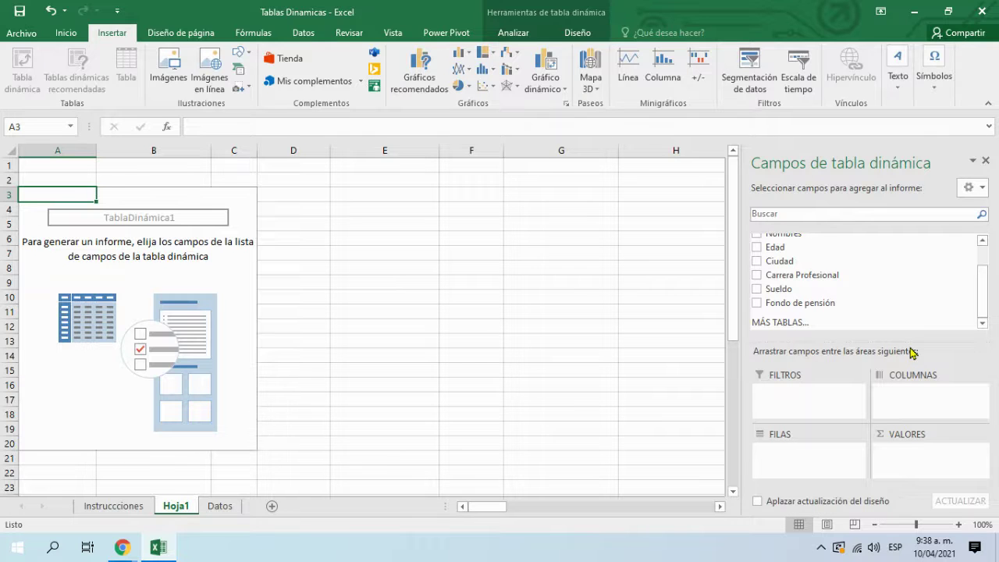
# Step: Sum Sueldo by Carrera Profesional in the pivot and rename Hoja1 to T1
pyautogui.click(760, 277)
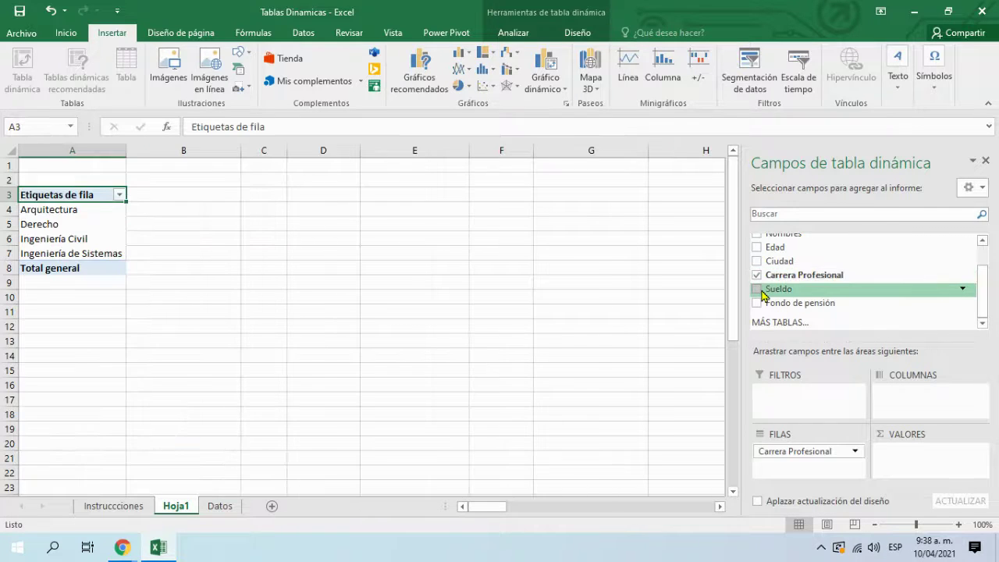
pyautogui.click(757, 289)
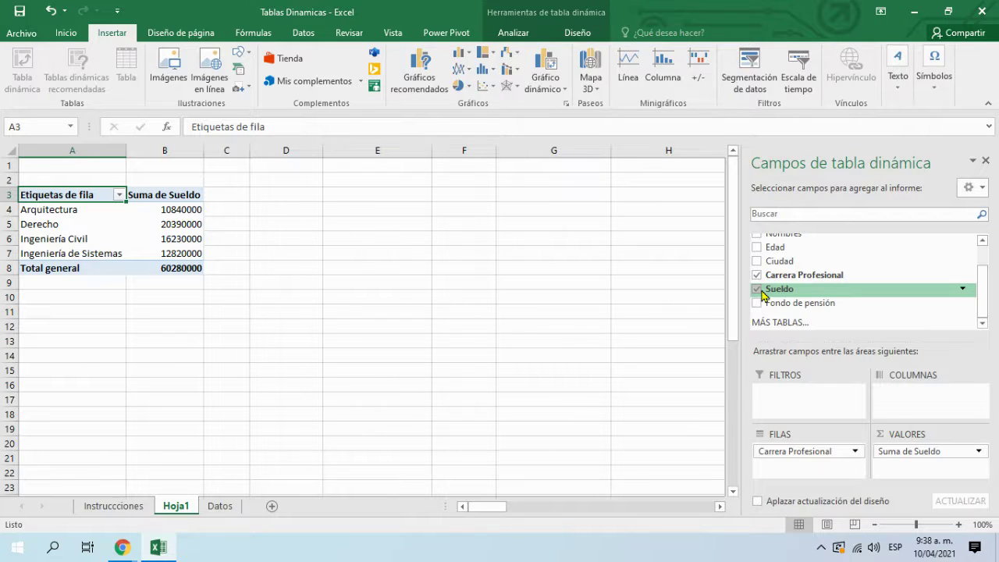
pyautogui.doubleClick(178, 509)
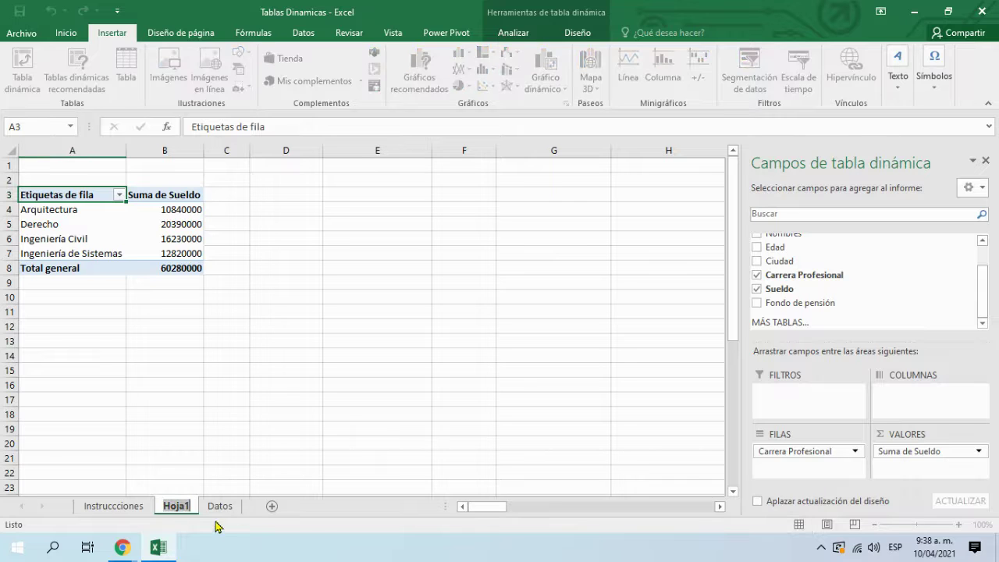
pyautogui.write('T1')
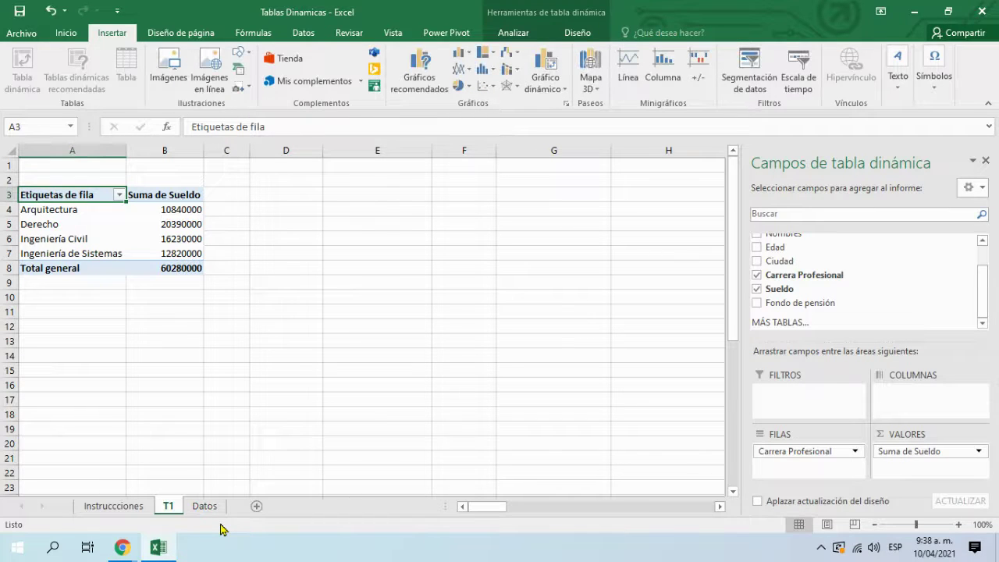
pyautogui.moveTo(244, 312); pyautogui.dragTo(253, 311)
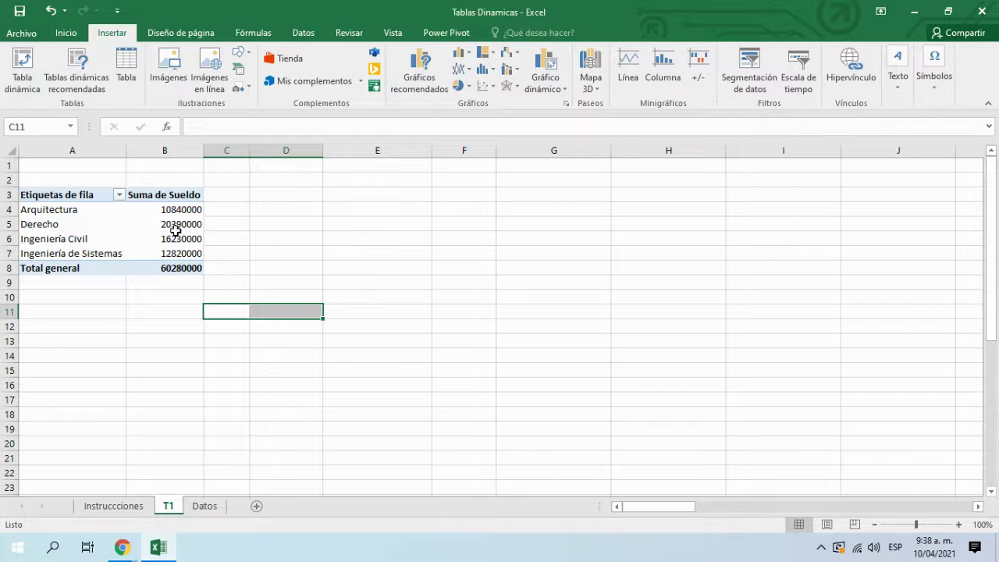
pyautogui.click(176, 226)
# Step: Apply Contabilidad format to the Suma de Sueldo totals B4:B8, then view Instrucciones
pyautogui.click(179, 210)
pyautogui.moveTo(179, 210); pyautogui.dragTo(181, 269)
pyautogui.click(66, 33)
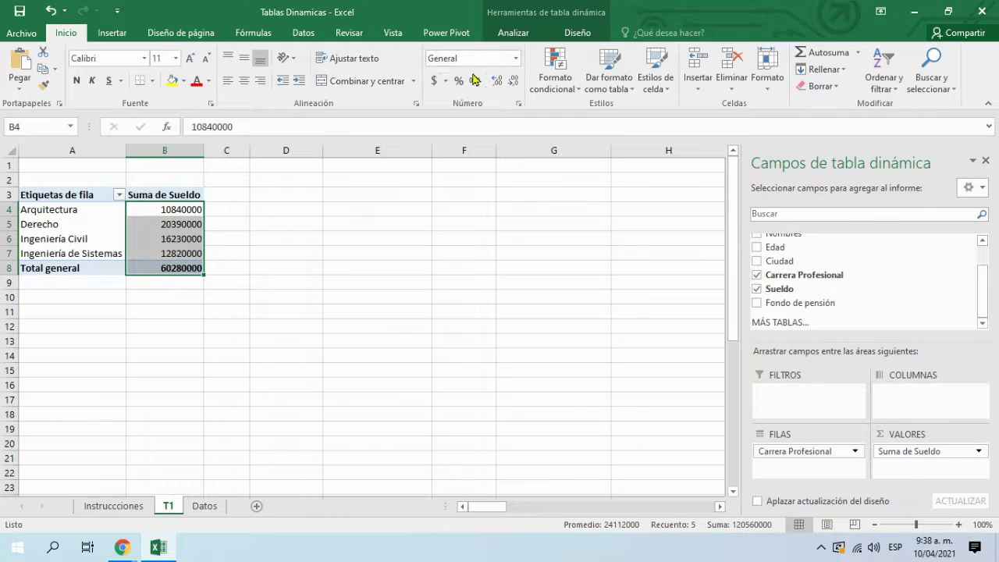
pyautogui.click(435, 81)
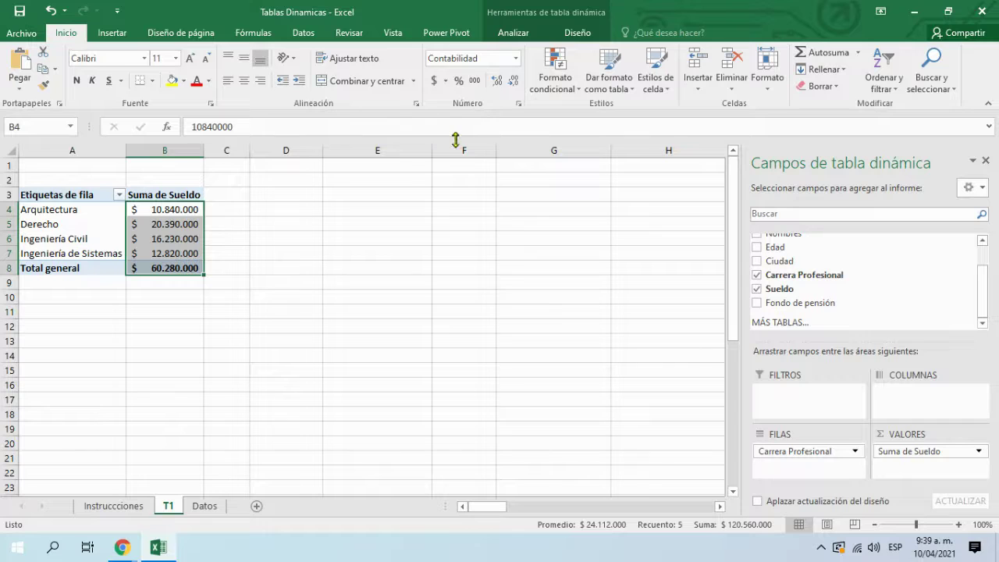
pyautogui.click(314, 254)
pyautogui.click(188, 222)
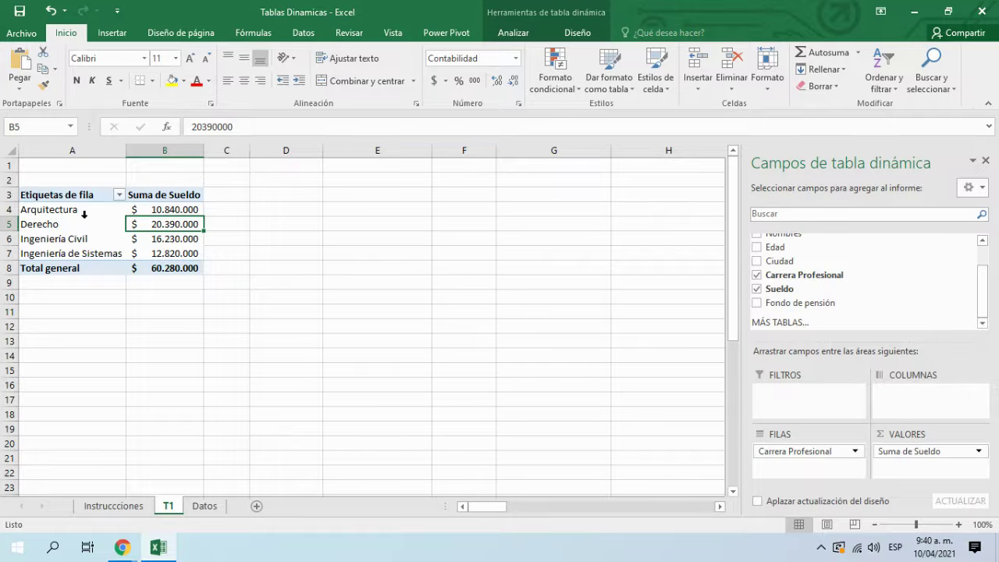
pyautogui.click(105, 508)
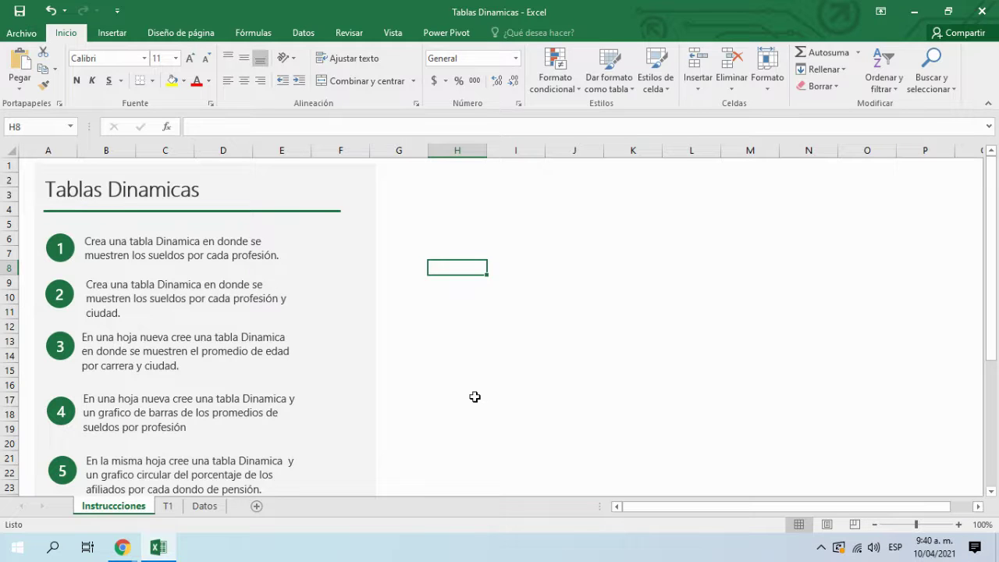
# Step: Insert a pivot table from the Datos table on a new sheet
pyautogui.click(217, 509)
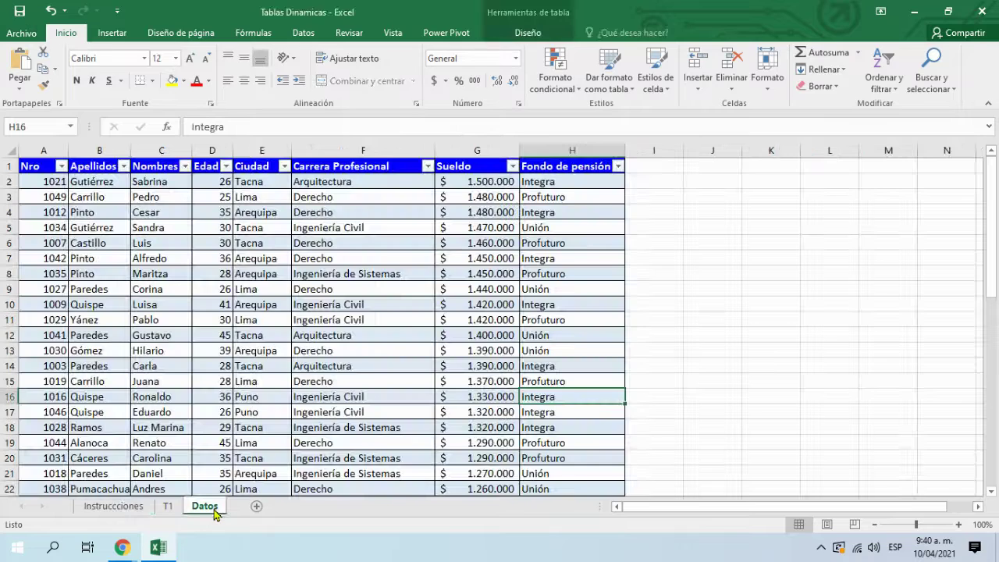
pyautogui.click(288, 243)
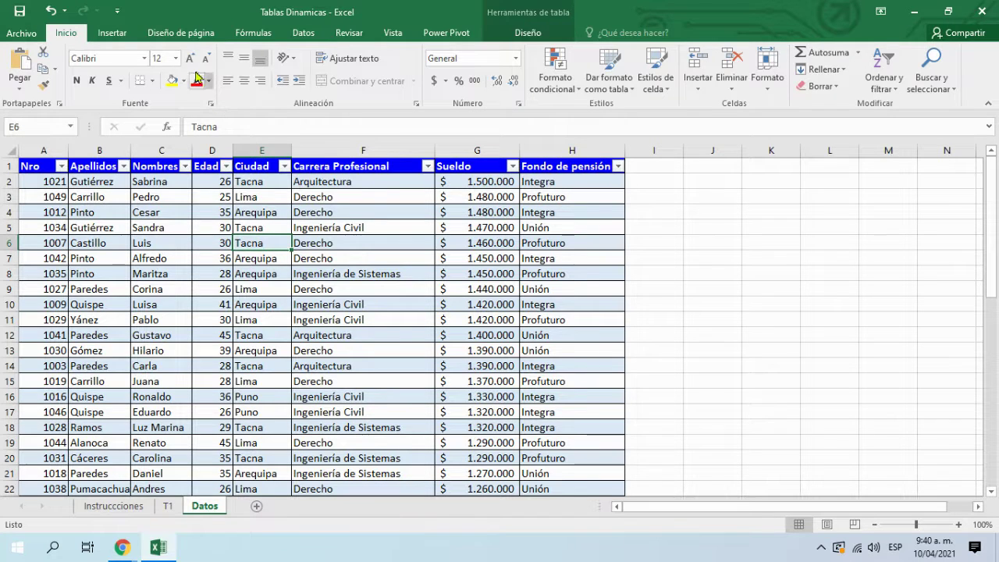
pyautogui.click(113, 34)
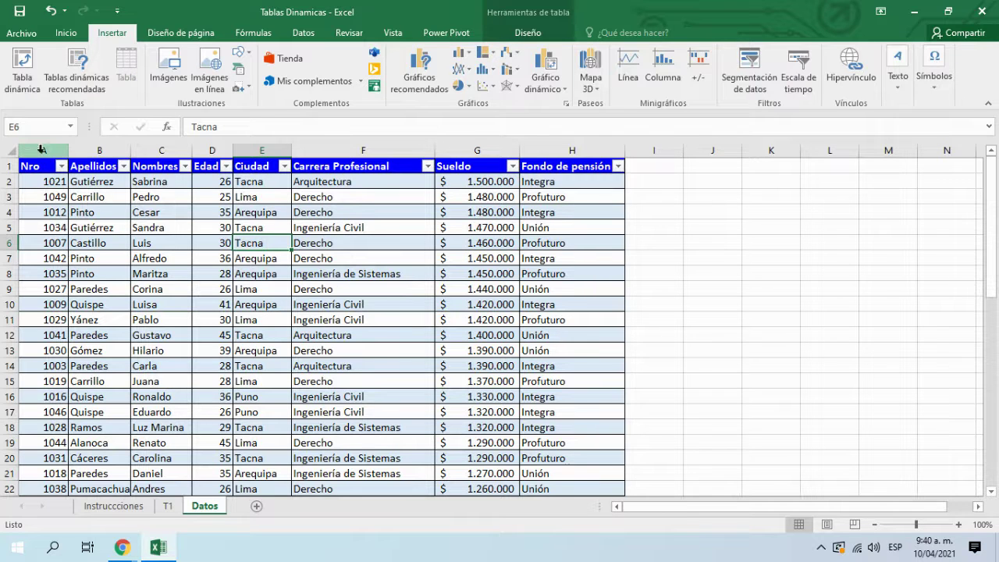
pyautogui.click(21, 72)
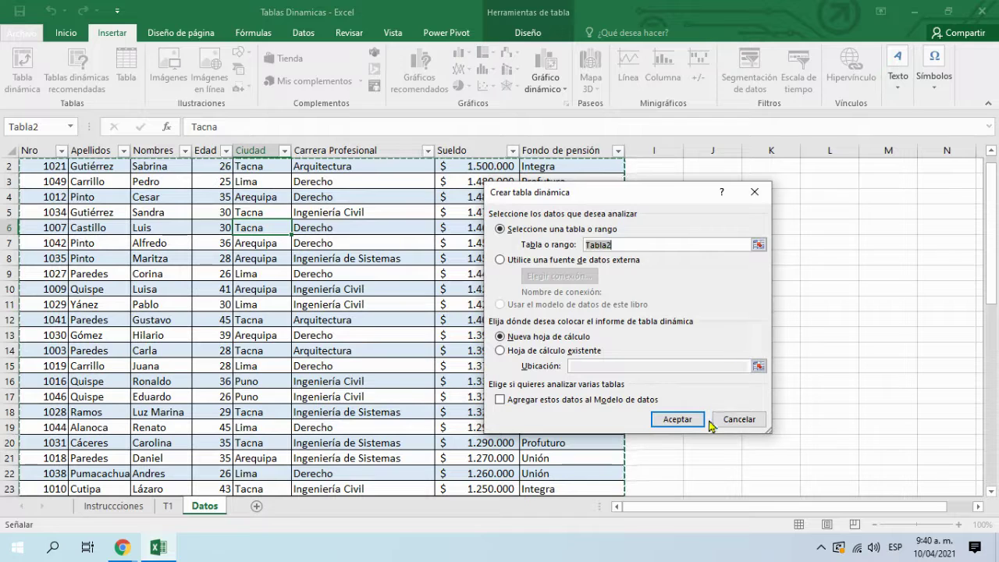
pyautogui.click(674, 422)
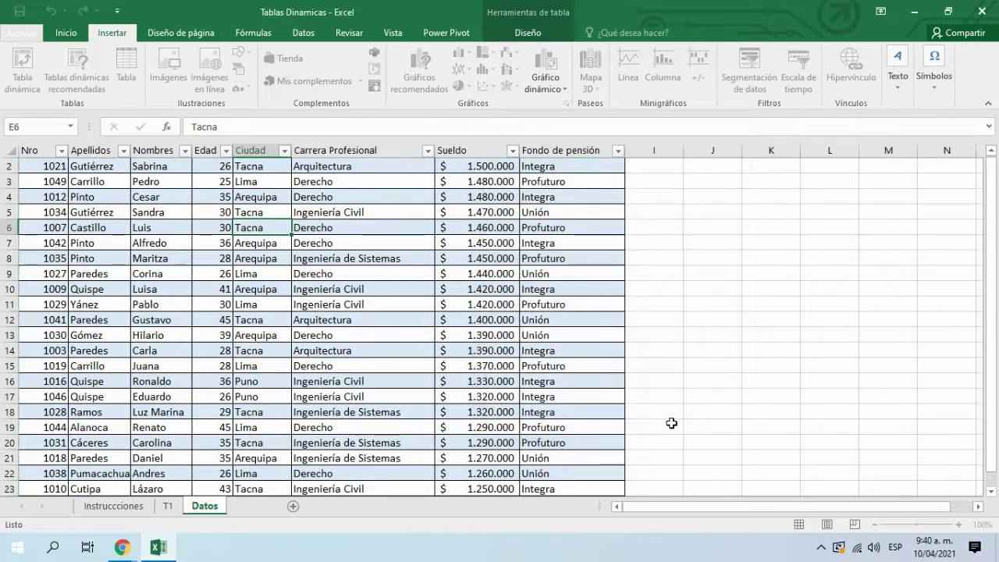
# Step: Rename the new sheet T2 and go back to the Instrucciones sheet
pyautogui.doubleClick(208, 506)
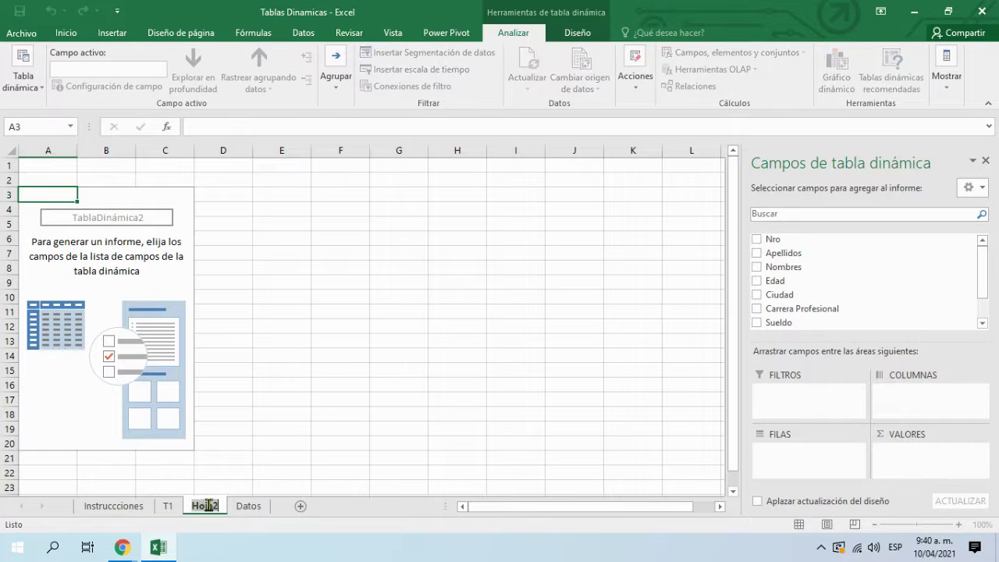
pyautogui.write('T2')
pyautogui.press('Return')
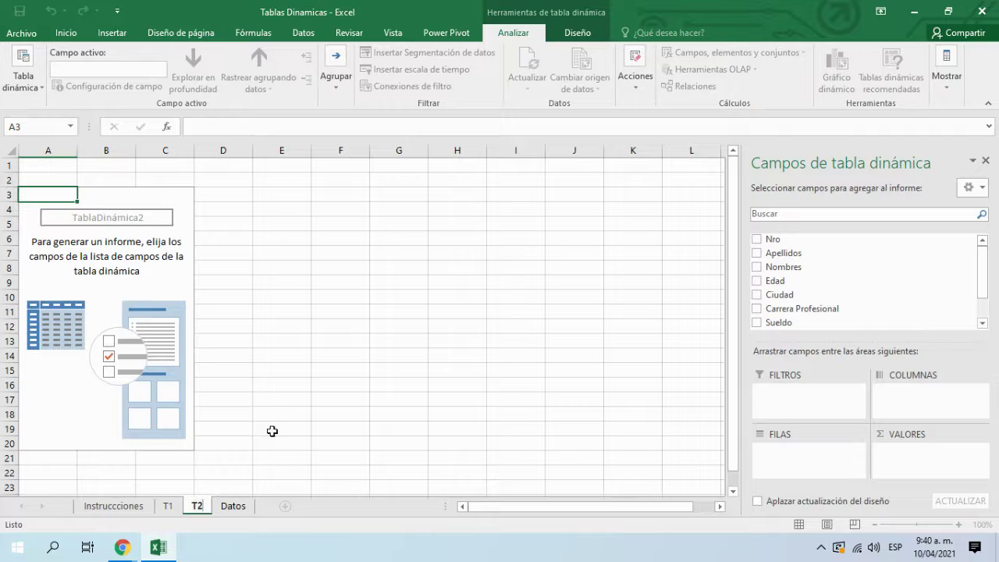
pyautogui.click(359, 370)
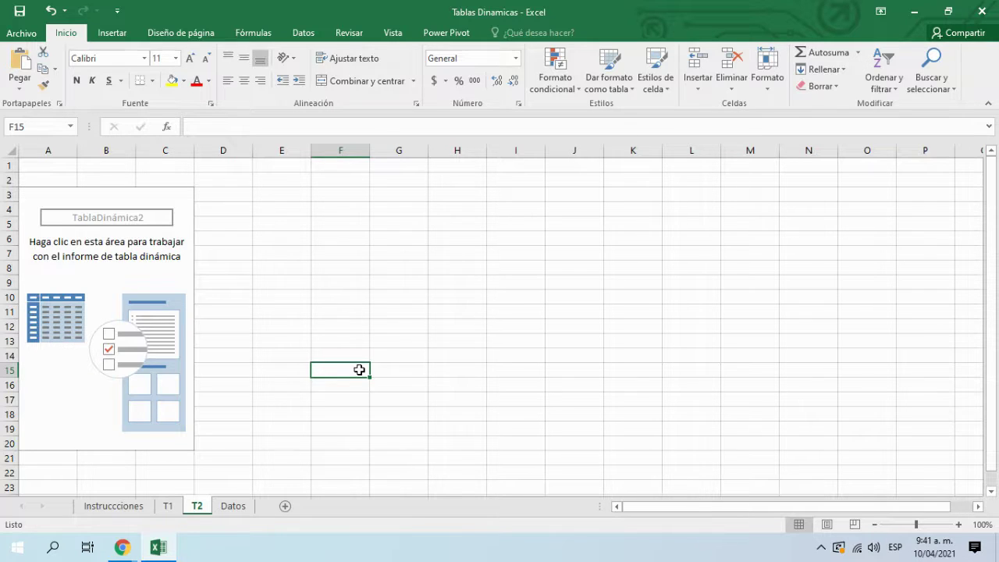
pyautogui.click(114, 505)
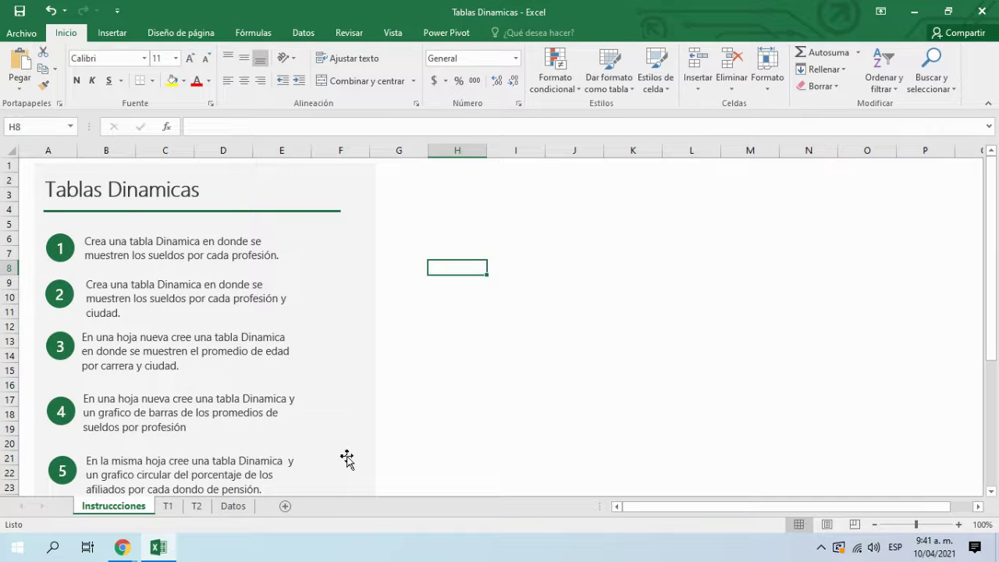
# Step: On T2, add Carrera Profesional as rows and summed Sueldo as values
pyautogui.click(198, 505)
pyautogui.click(232, 509)
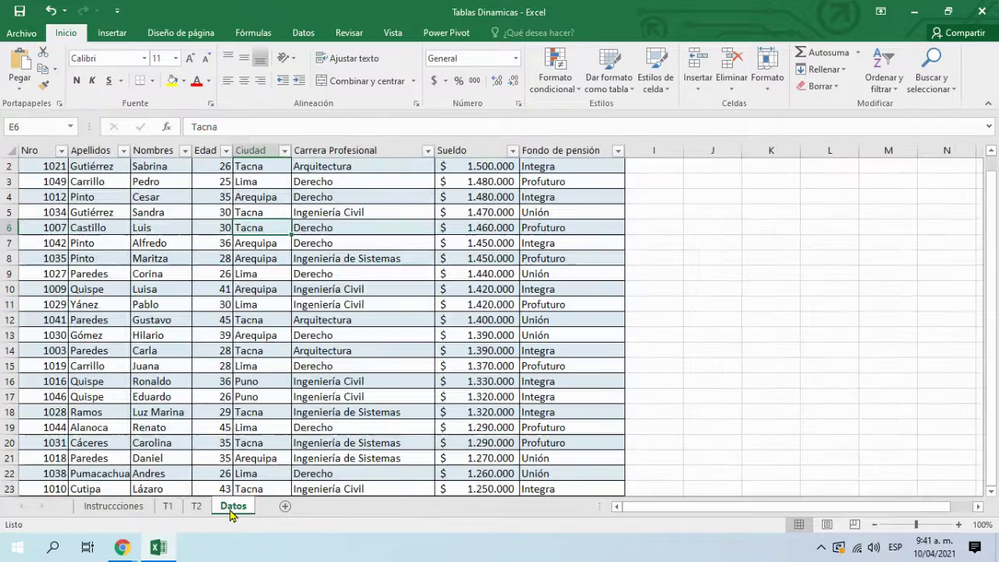
pyautogui.click(195, 507)
pyautogui.click(146, 382)
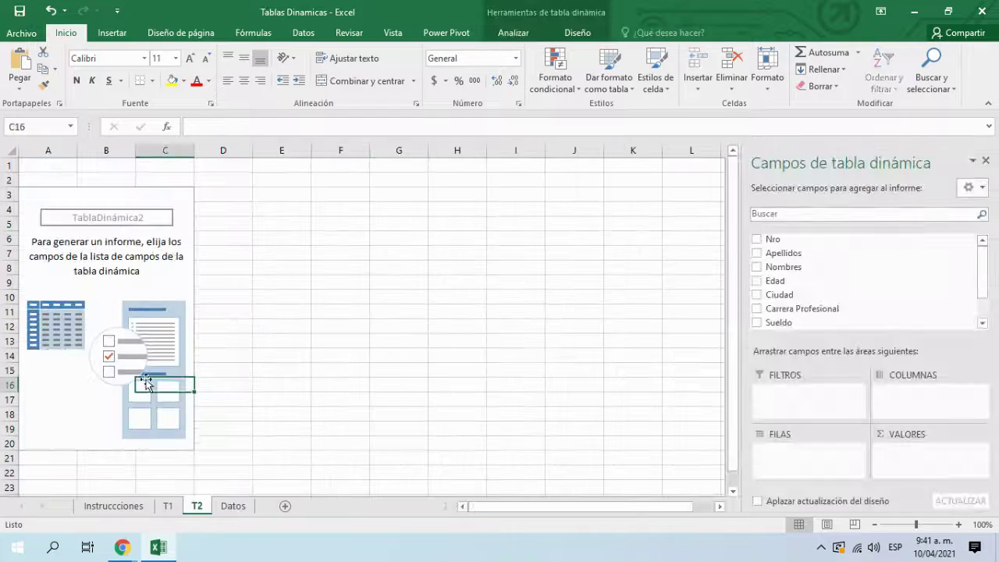
pyautogui.click(761, 310)
pyautogui.click(758, 323)
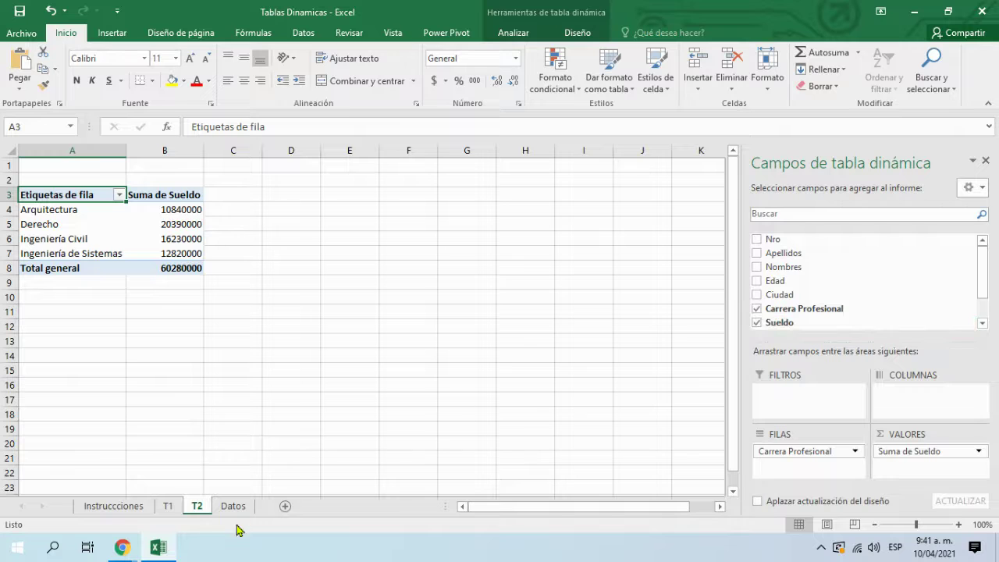
# Step: After checking Instrucciones and Datos, add Ciudad to the T2 pivot
pyautogui.click(114, 508)
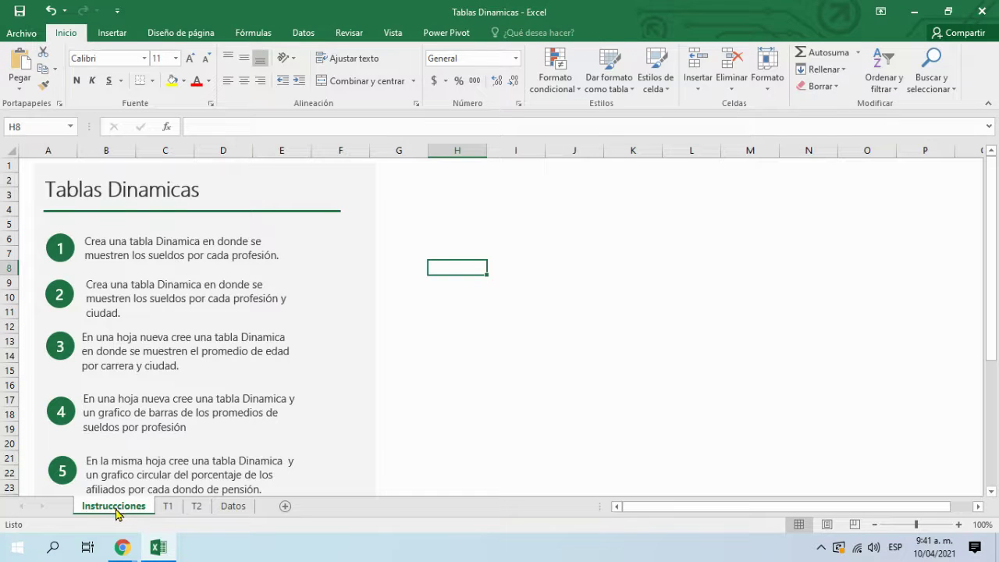
pyautogui.click(236, 507)
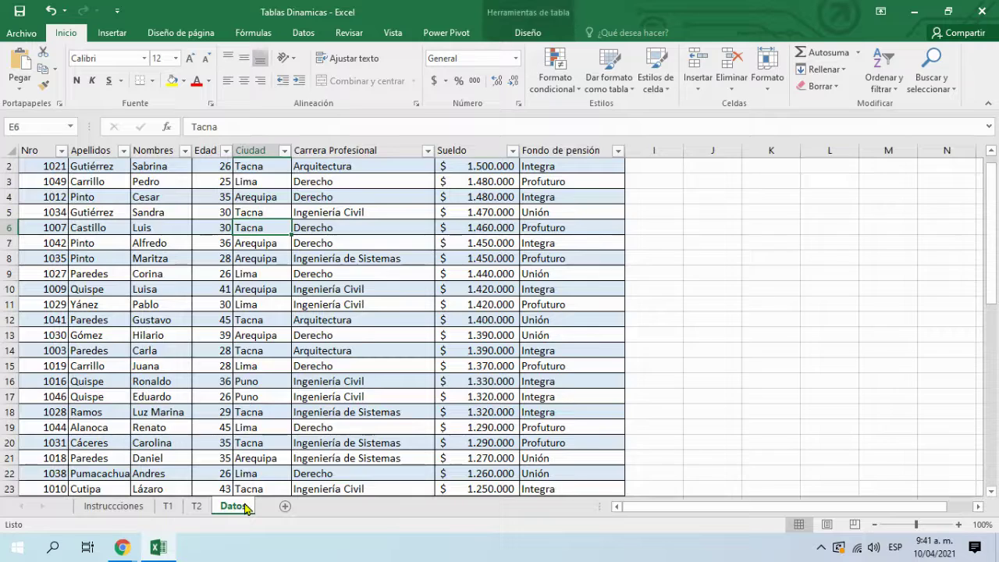
pyautogui.click(196, 507)
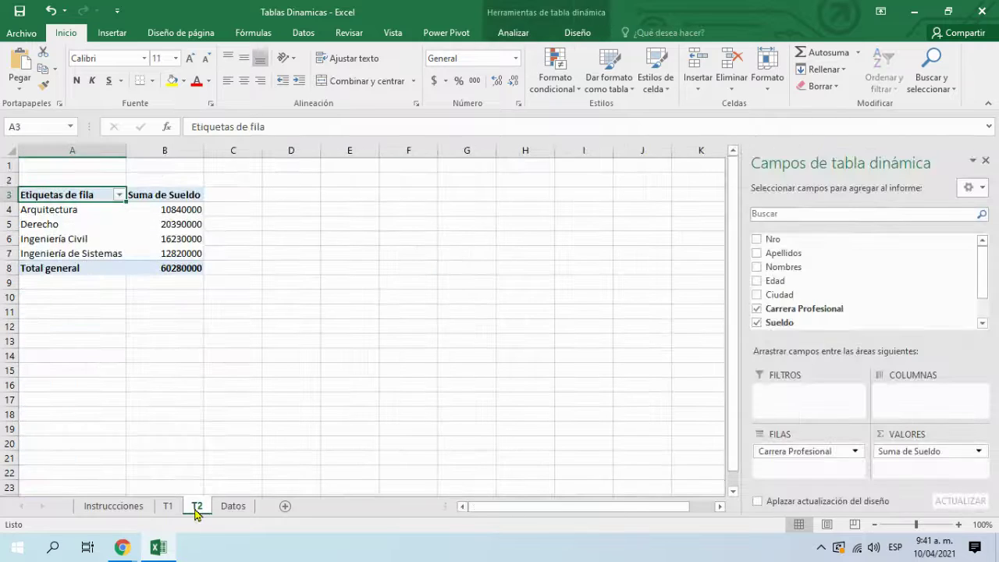
pyautogui.click(757, 295)
# Step: Move Ciudad to columns, give B5:F9 accounting $ format, and widen columns C and E
pyautogui.moveTo(815, 466); pyautogui.dragTo(919, 407)
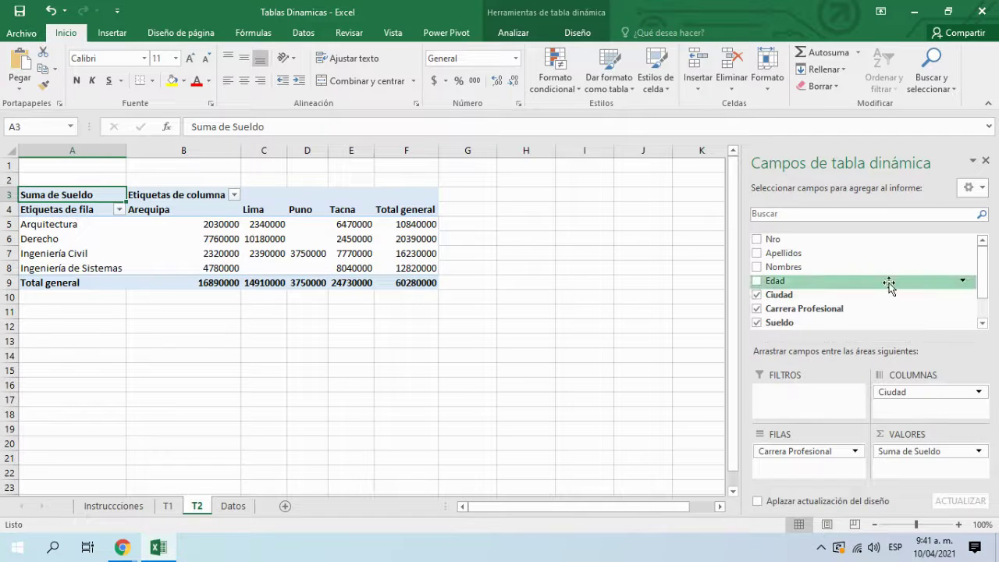
pyautogui.moveTo(181, 226); pyautogui.dragTo(409, 282)
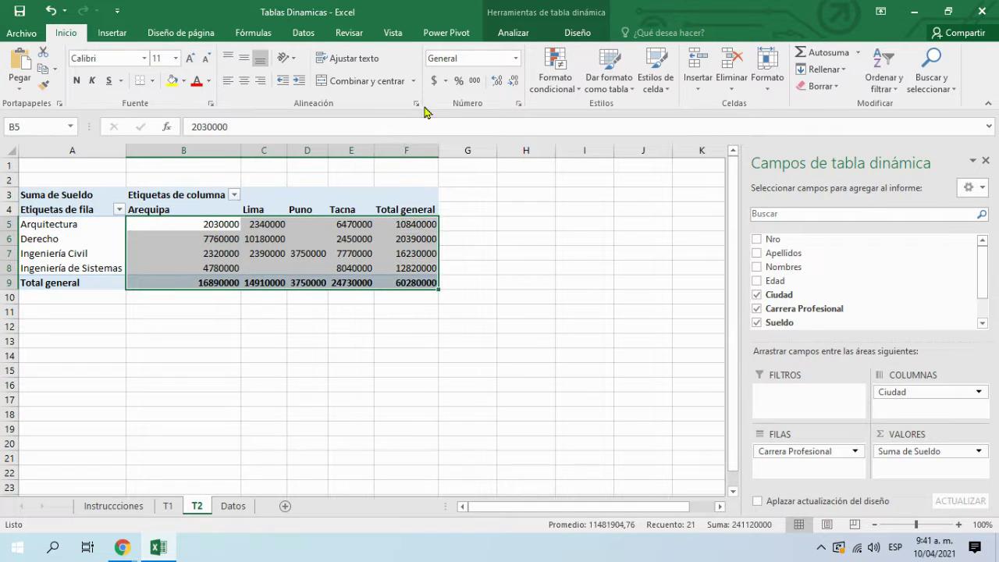
pyautogui.click(434, 80)
pyautogui.moveTo(287, 149); pyautogui.dragTo(436, 154)
pyautogui.click(357, 148)
pyautogui.click(637, 255)
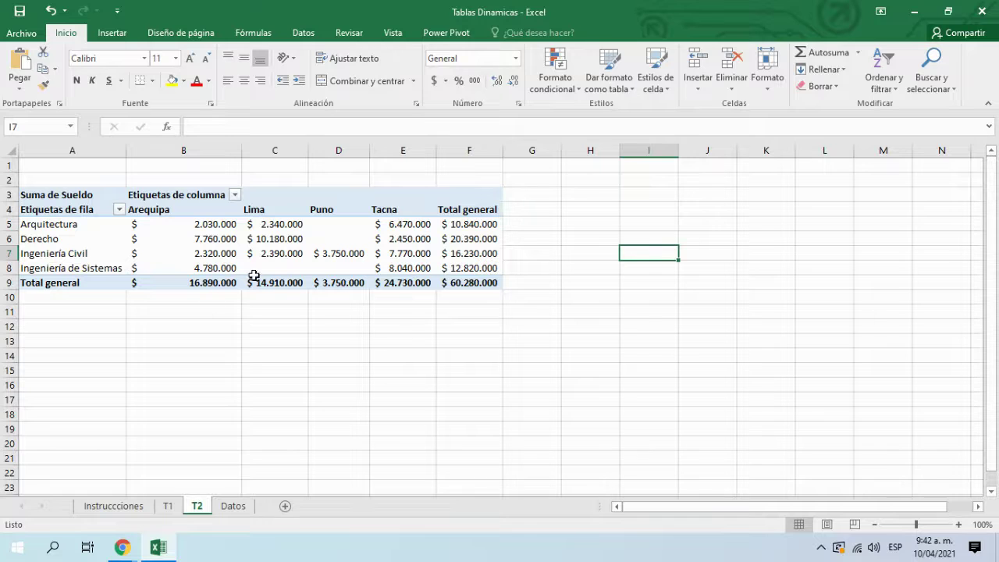
pyautogui.click(270, 254)
pyautogui.moveTo(903, 394); pyautogui.dragTo(821, 468)
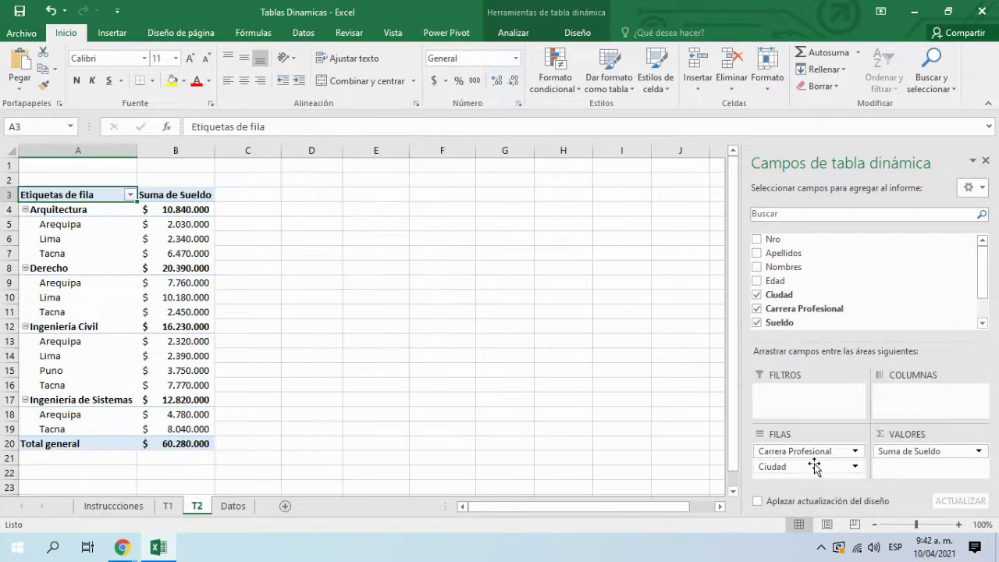
pyautogui.scroll(-3, 193, 380)
pyautogui.scroll(3, 193, 380)
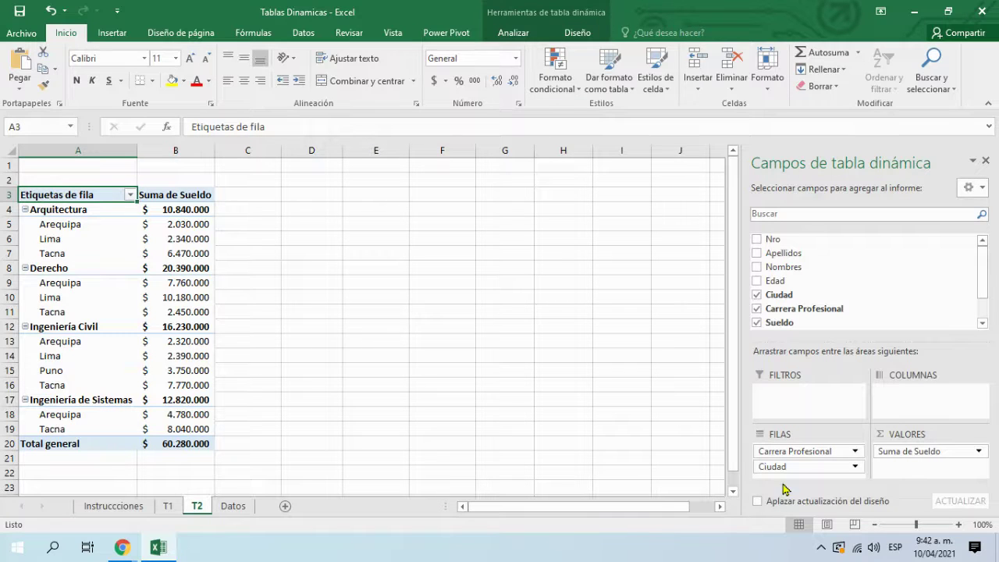
pyautogui.moveTo(778, 468); pyautogui.dragTo(926, 408)
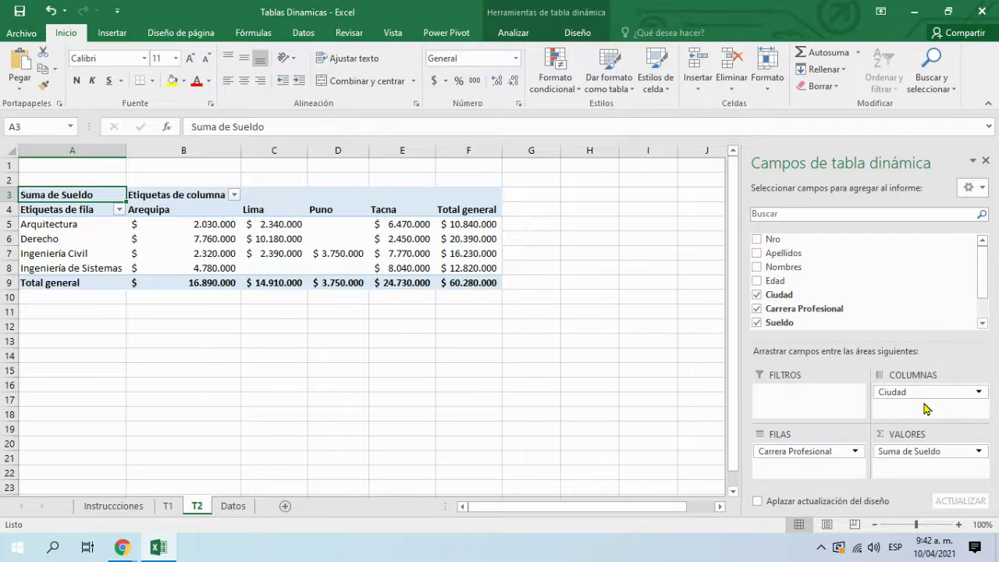
# Step: Read task 3 on the Instrucciones sheet, then open the Datos employee table
pyautogui.click(472, 412)
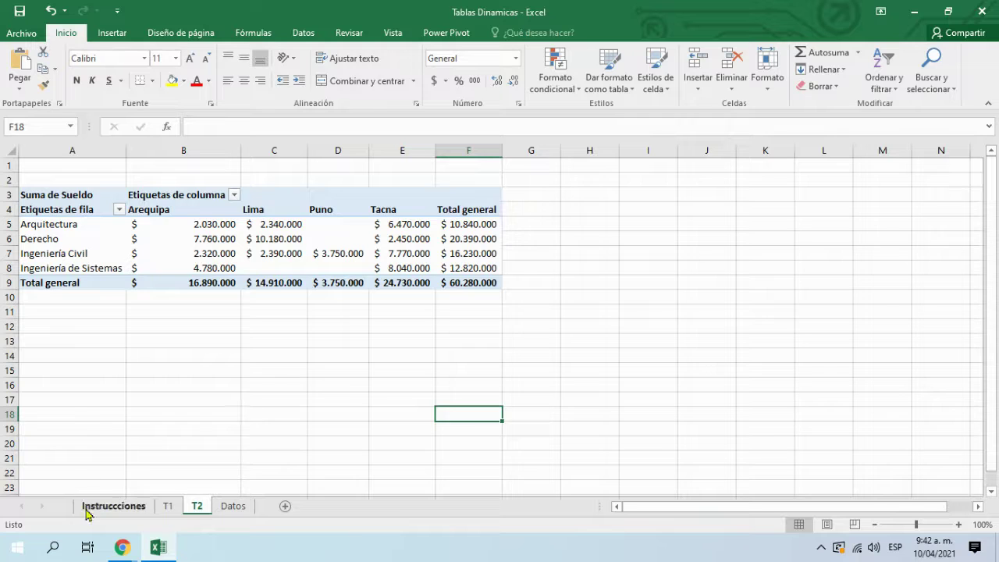
pyautogui.click(88, 506)
pyautogui.click(170, 365)
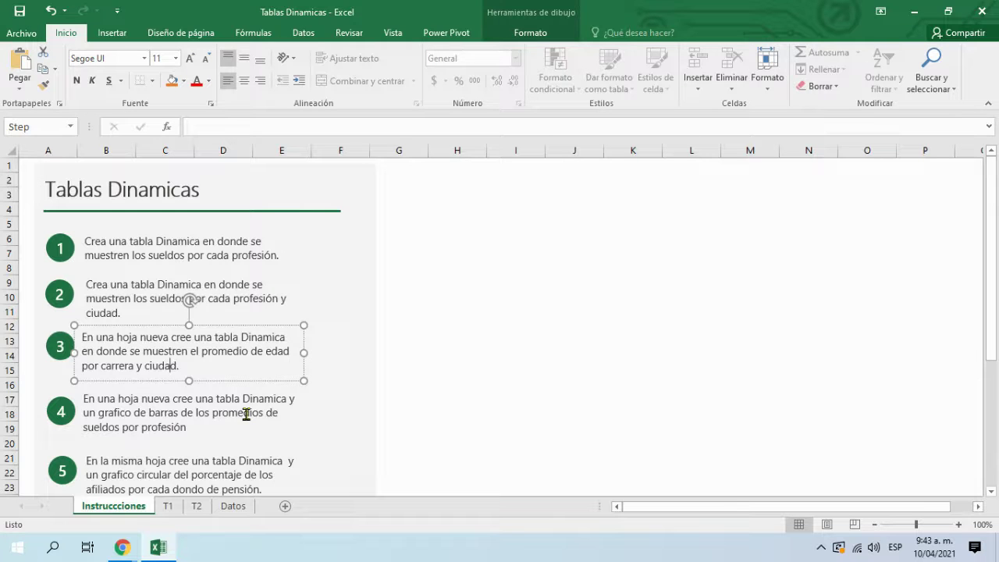
pyautogui.click(232, 506)
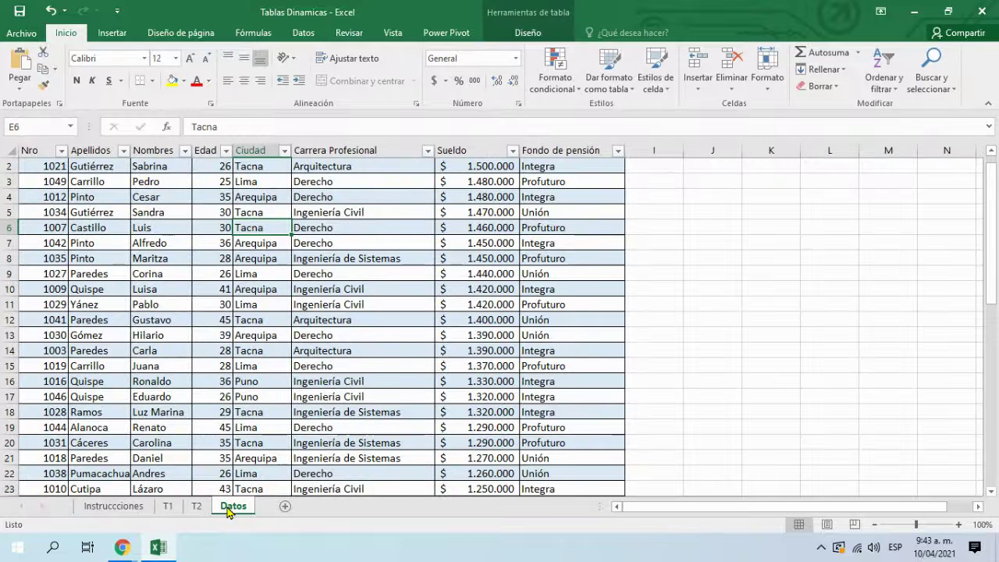
# Step: Insert another pivot table from Tabla2 on a new sheet
pyautogui.click(116, 36)
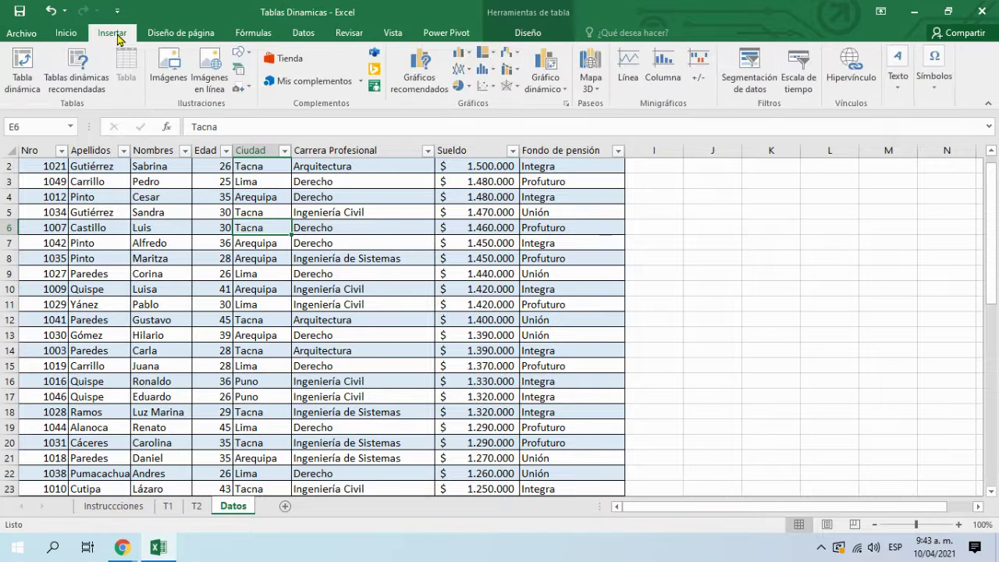
pyautogui.click(20, 72)
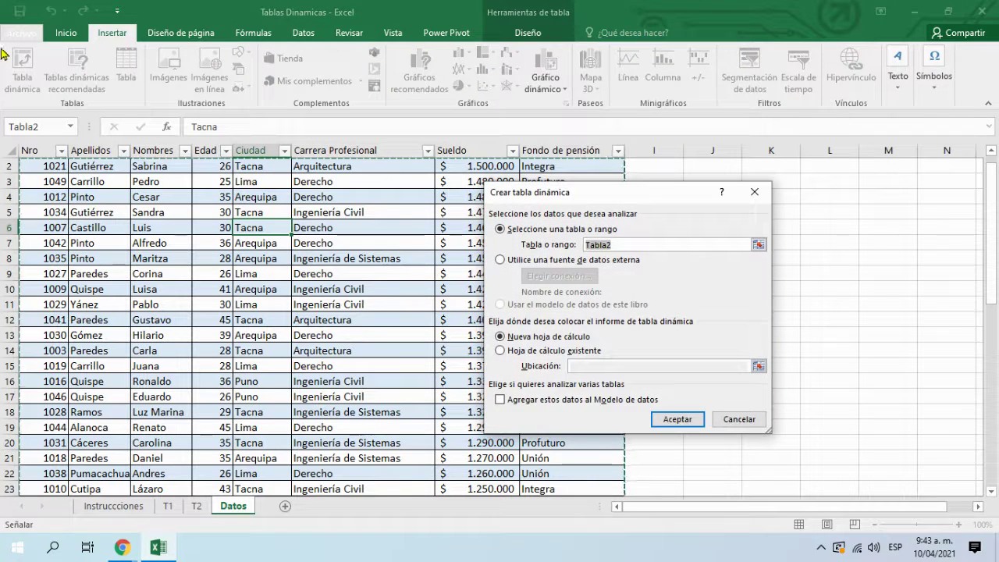
pyautogui.click(673, 422)
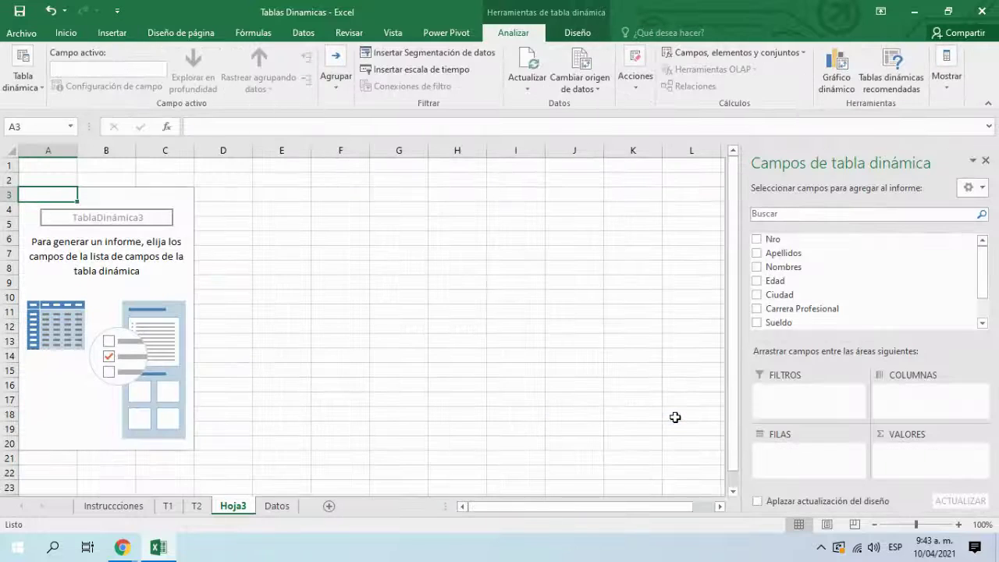
# Step: Rename the Hoja3 sheet to T3
pyautogui.click(100, 509)
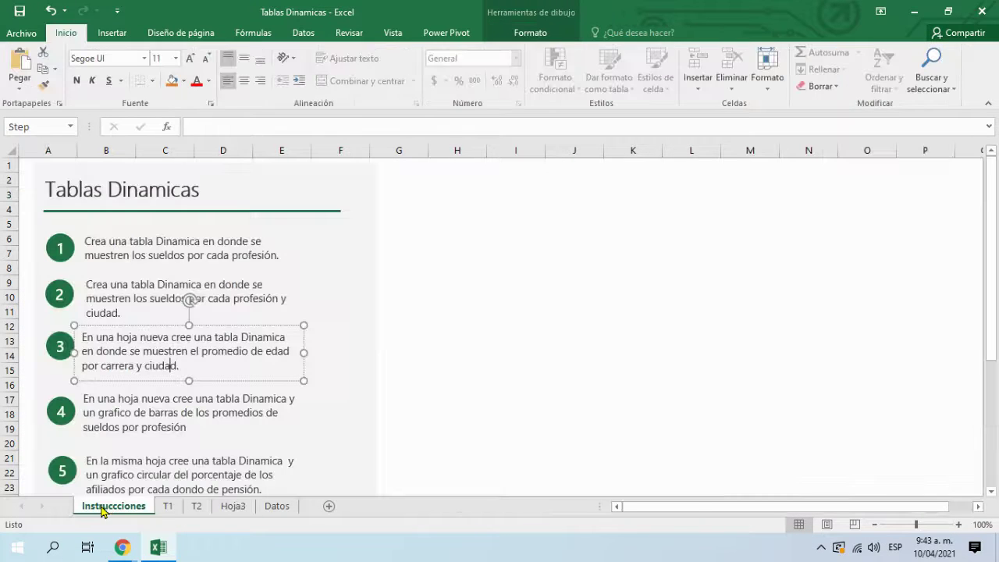
pyautogui.click(239, 507)
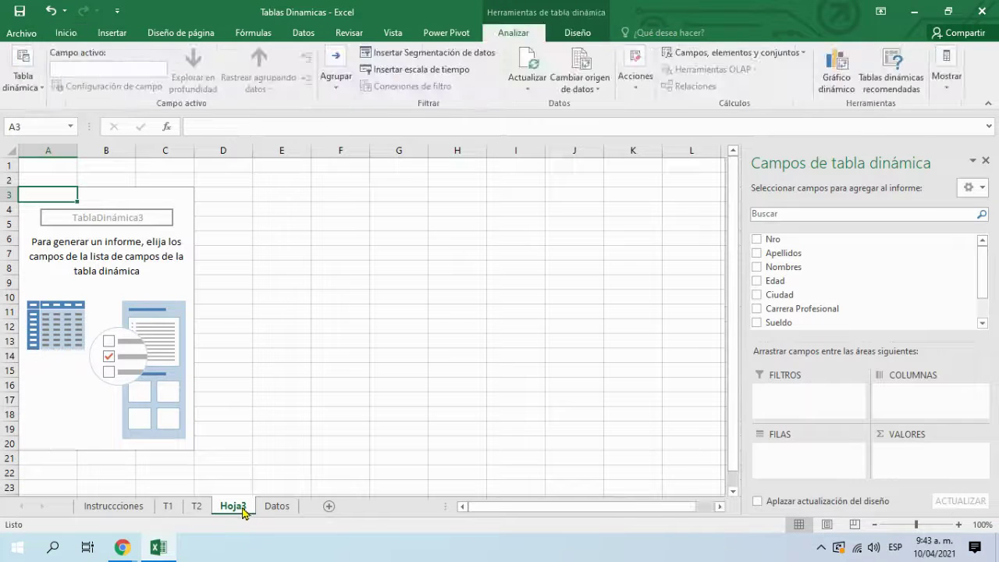
pyautogui.doubleClick(239, 507)
pyautogui.write('T3')
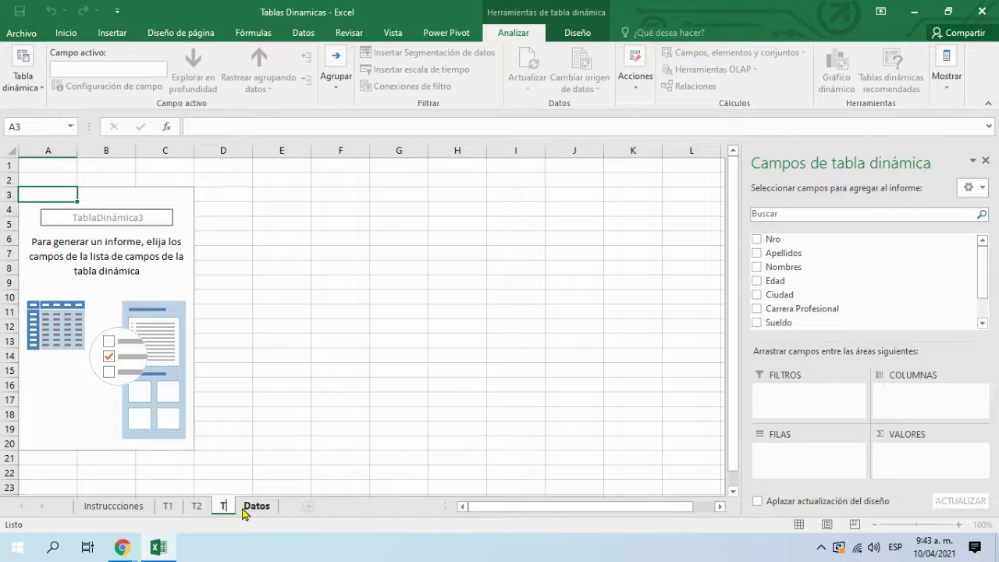
pyautogui.press('Return')
pyautogui.click(309, 419)
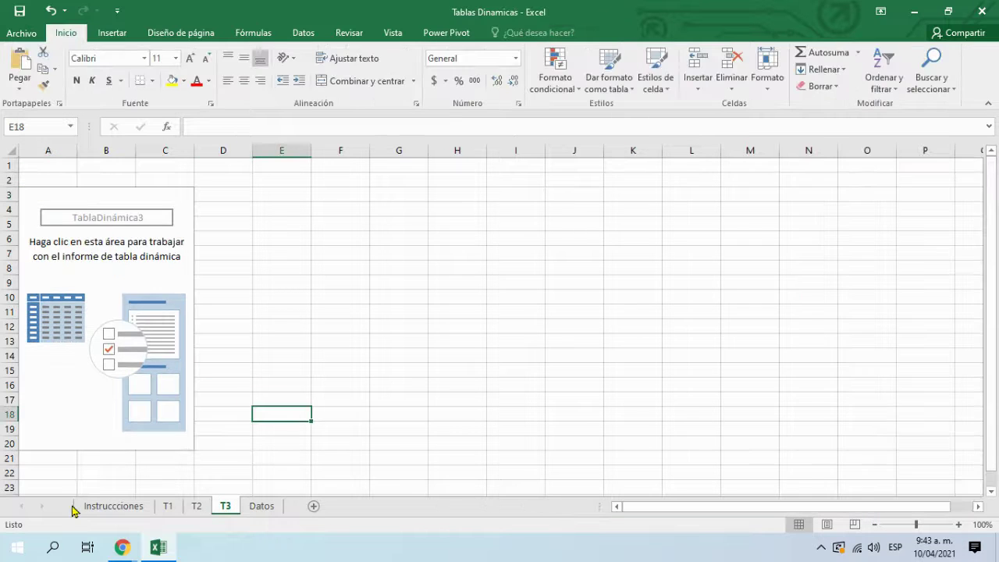
# Step: Recheck the Instrucciones and Datos sheets, then return to the empty T3 pivot
pyautogui.click(113, 506)
pyautogui.click(476, 420)
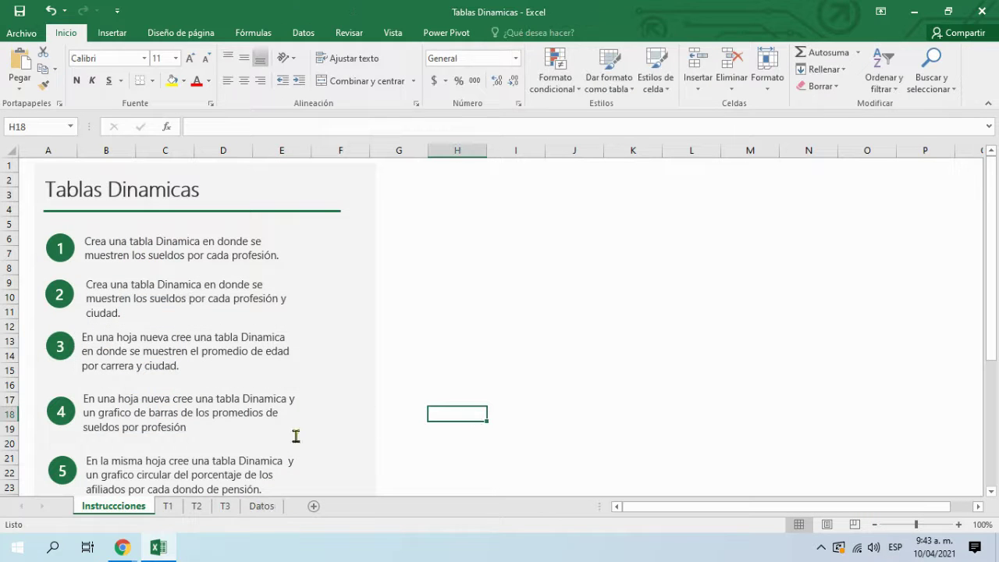
pyautogui.click(232, 503)
pyautogui.click(139, 338)
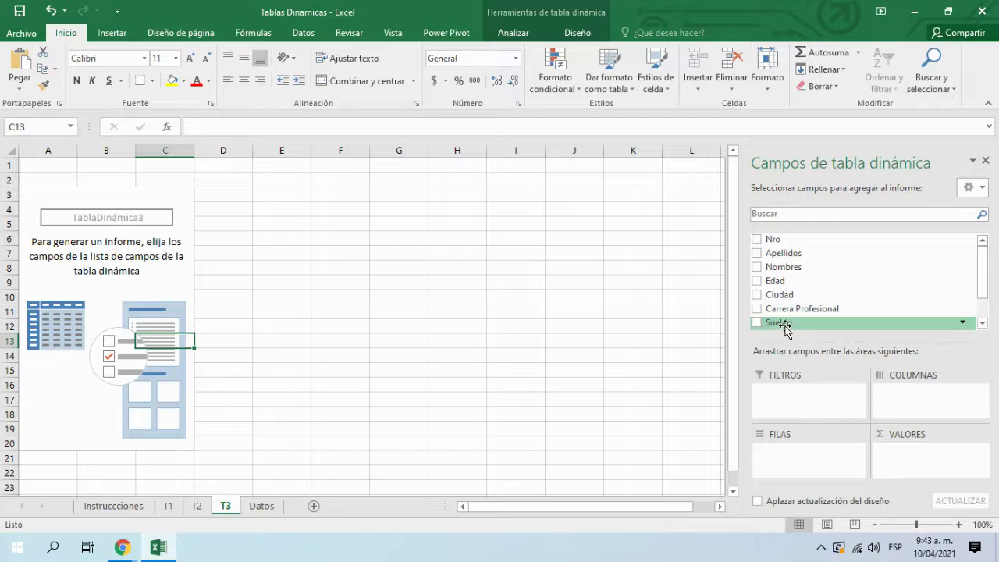
pyautogui.click(116, 506)
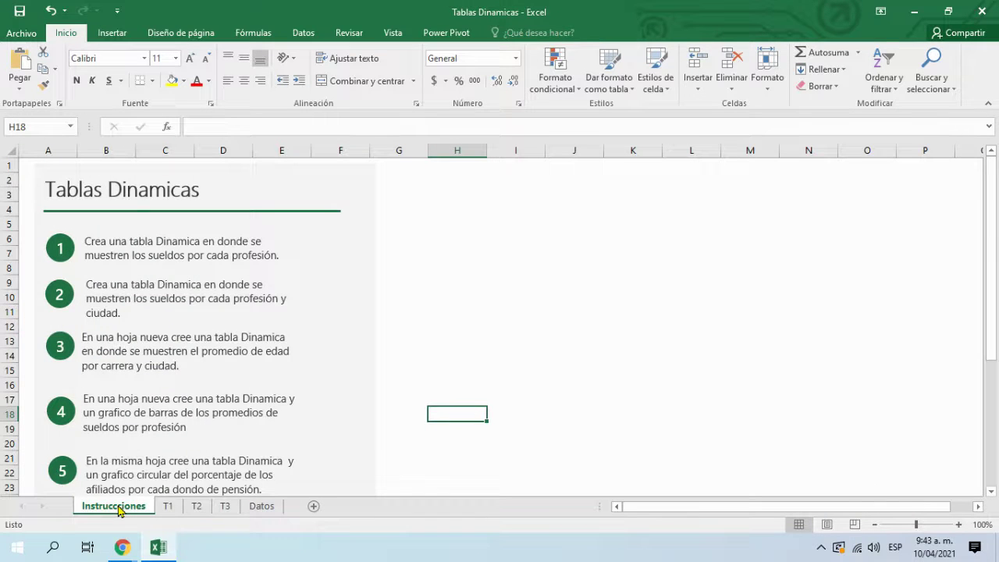
pyautogui.click(272, 515)
pyautogui.click(225, 507)
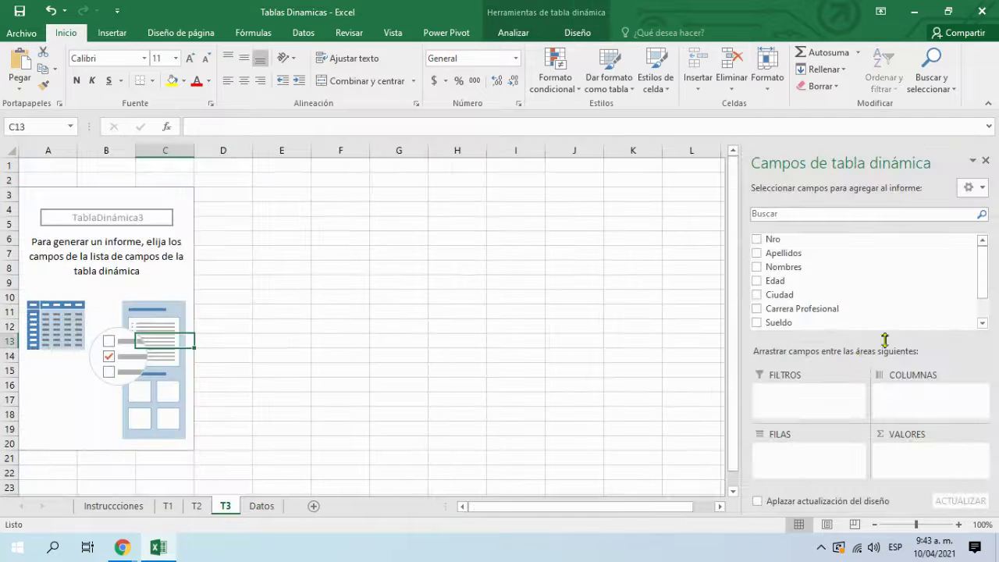
# Step: Build the T3 pivot summing Edad, with Ciudad as rows and Carrera Profesional as columns
pyautogui.click(756, 281)
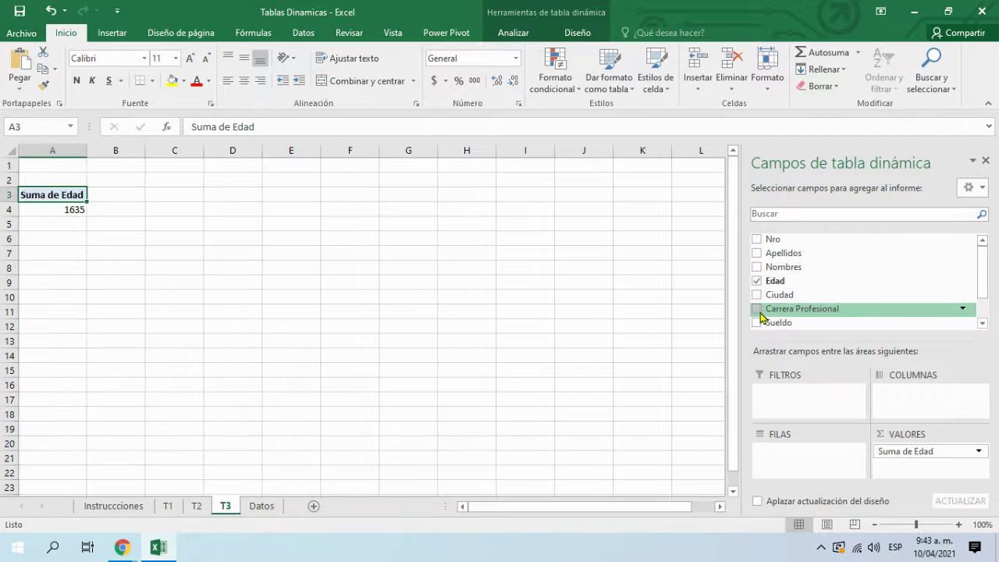
pyautogui.click(756, 308)
pyautogui.click(757, 295)
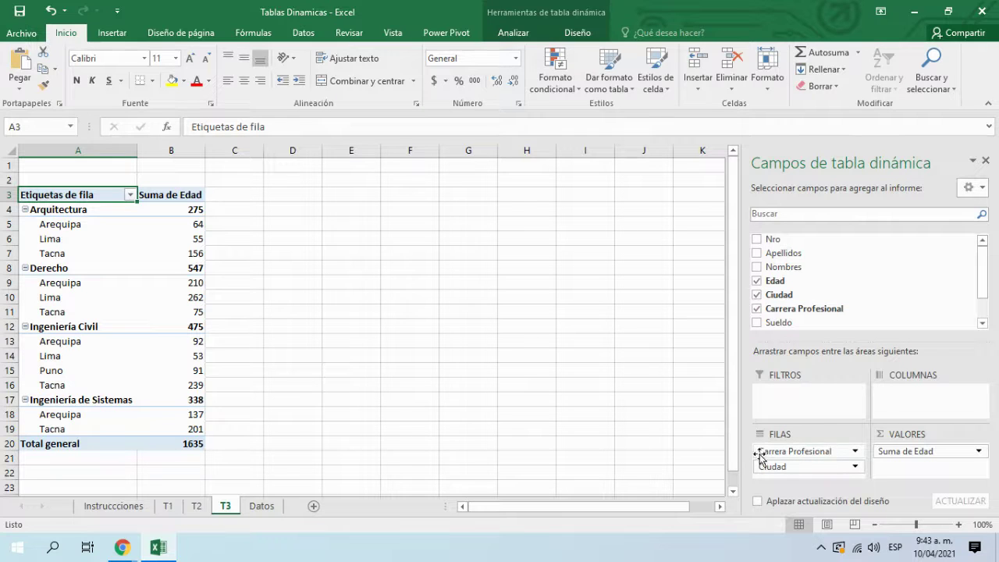
pyautogui.moveTo(785, 456); pyautogui.dragTo(902, 413)
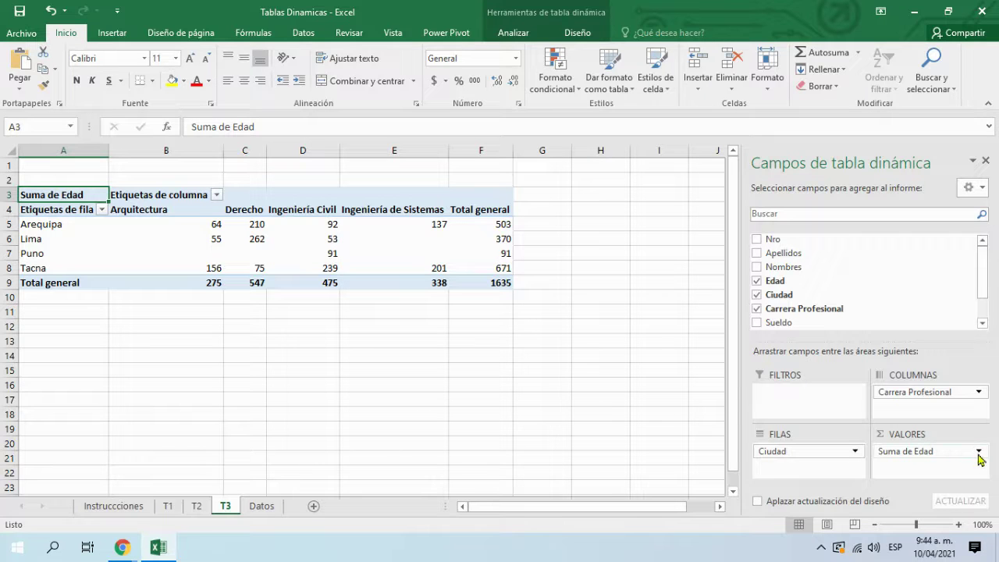
pyautogui.click(979, 456)
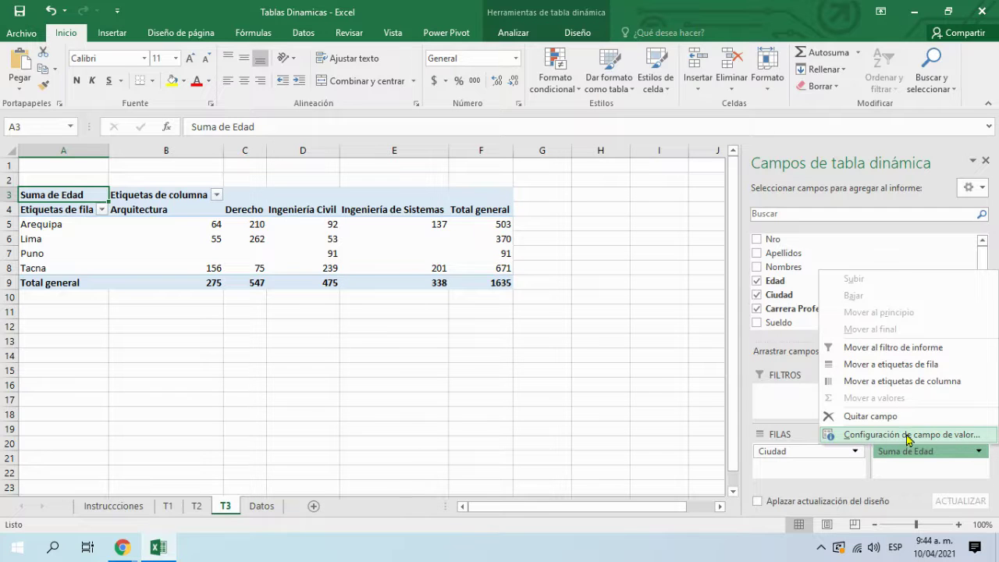
# Step: Change the Edad value field from Suma to Promedio in the value field settings
pyautogui.click(968, 437)
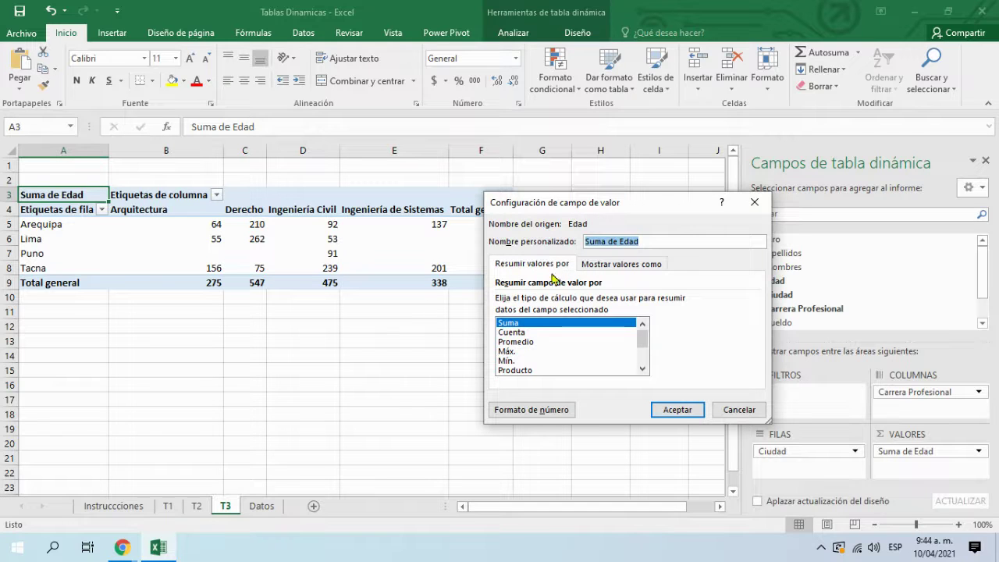
pyautogui.click(522, 343)
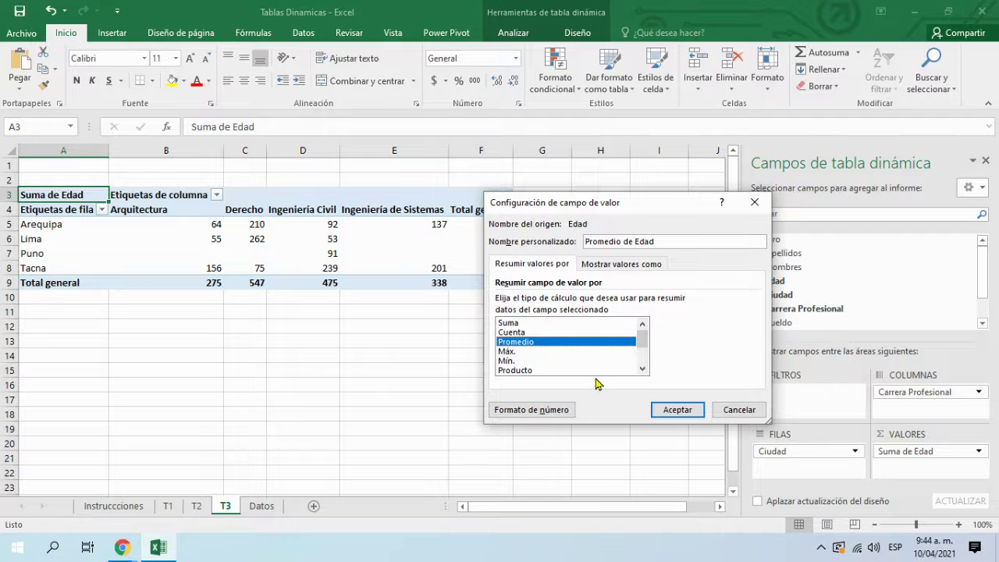
pyautogui.click(692, 411)
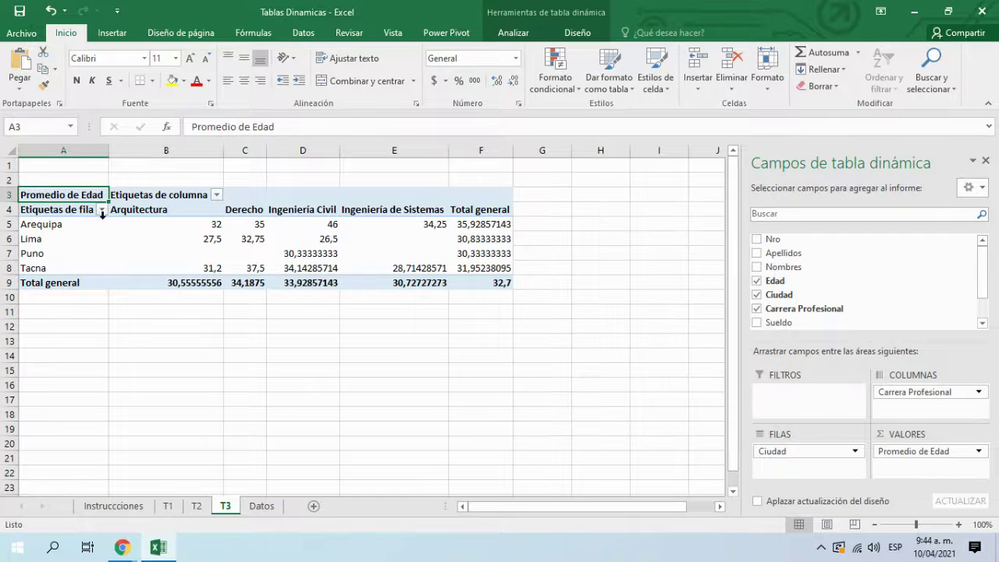
# Step: Set the pivot's average values in B5:F9 to show two decimals
pyautogui.moveTo(195, 228); pyautogui.dragTo(504, 283)
pyautogui.click(511, 82)
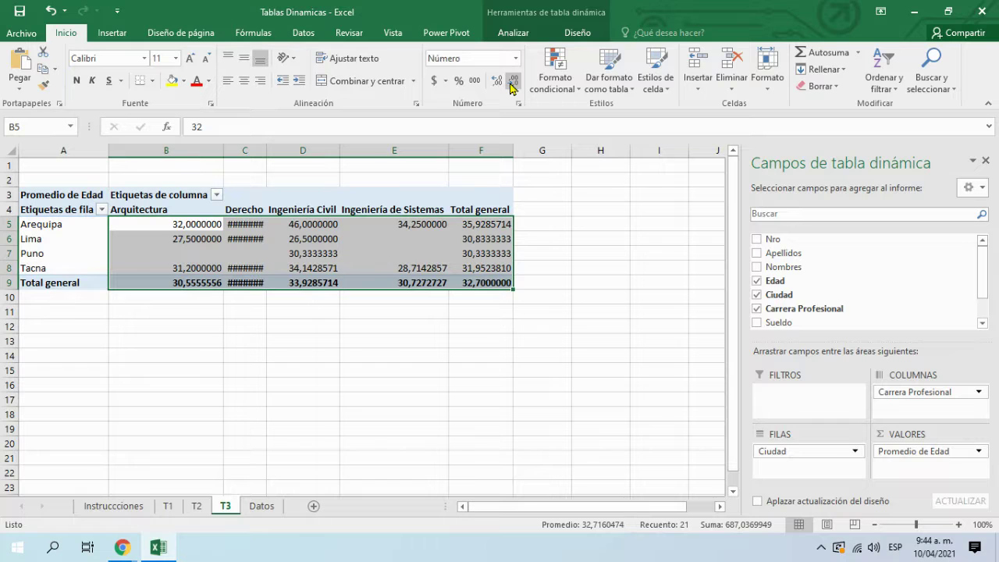
pyautogui.click(504, 85)
pyautogui.click(504, 84)
pyautogui.click(512, 82)
pyautogui.click(513, 82)
pyautogui.click(512, 81)
pyautogui.click(513, 82)
pyautogui.click(513, 82)
pyautogui.click(513, 82)
pyautogui.click(512, 82)
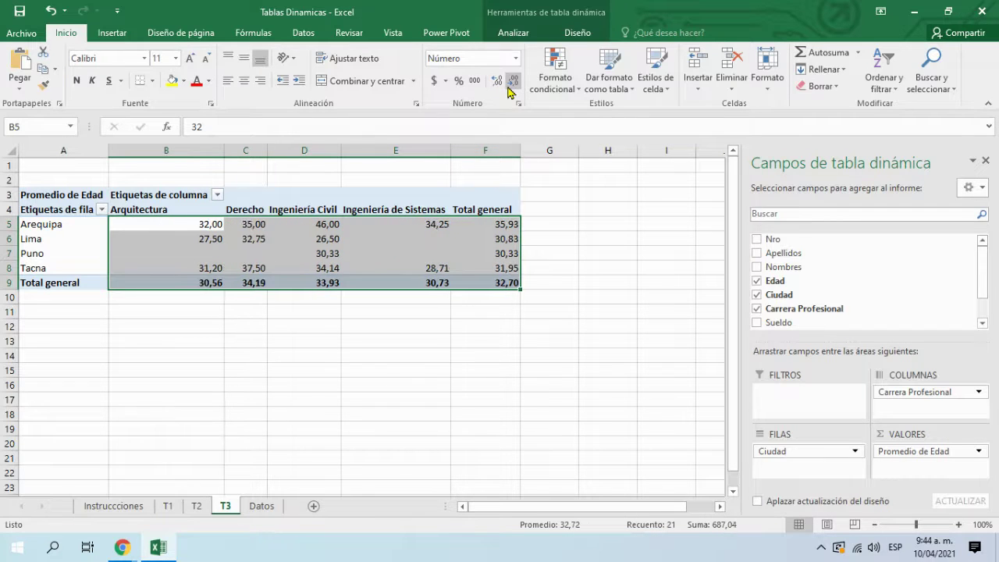
# Step: Resize columns B and D so every column, including Derecho, shows its values
pyautogui.moveTo(224, 152); pyautogui.dragTo(227, 154)
pyautogui.moveTo(337, 154); pyautogui.dragTo(336, 154)
pyautogui.click(604, 283)
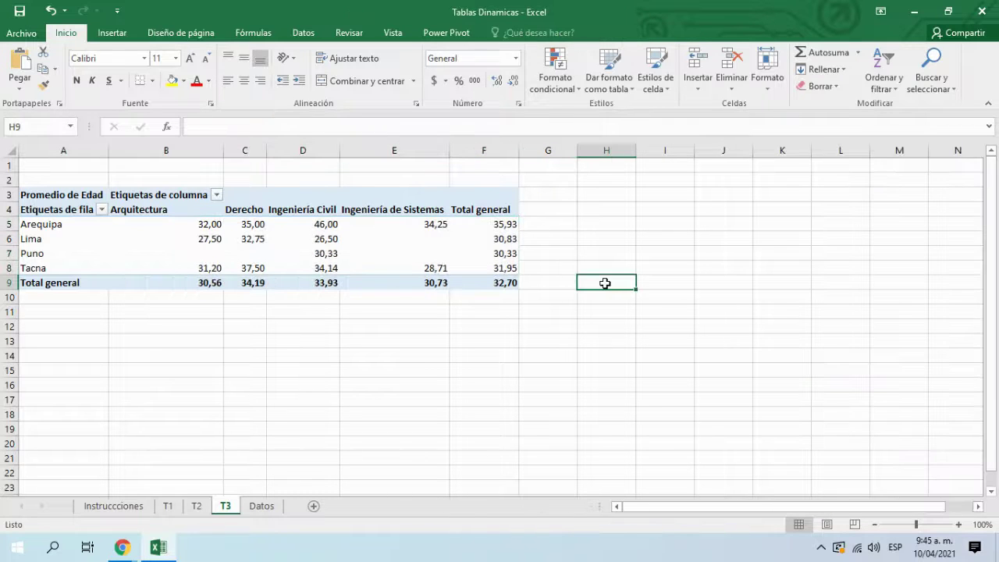
pyautogui.click(506, 255)
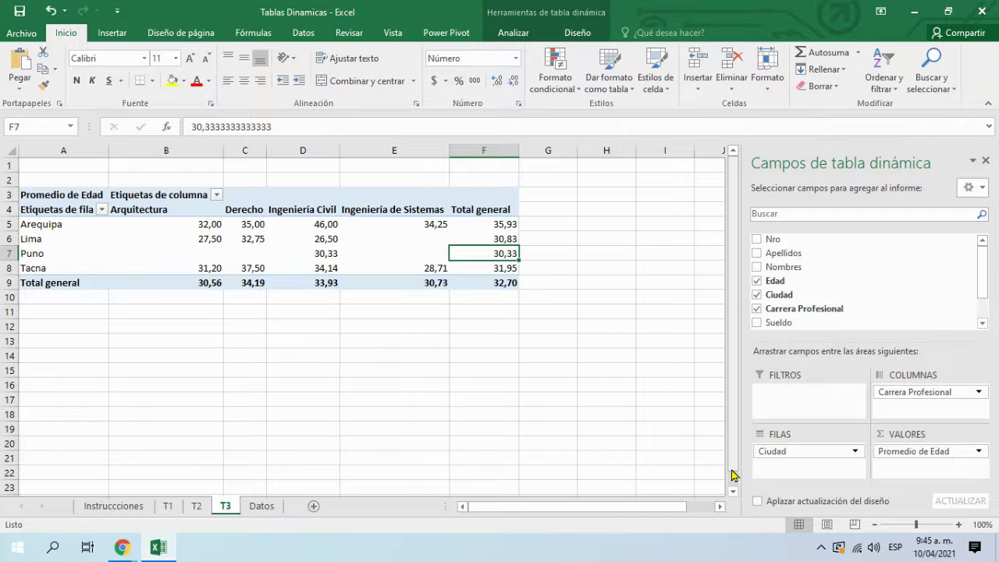
pyautogui.click(568, 8)
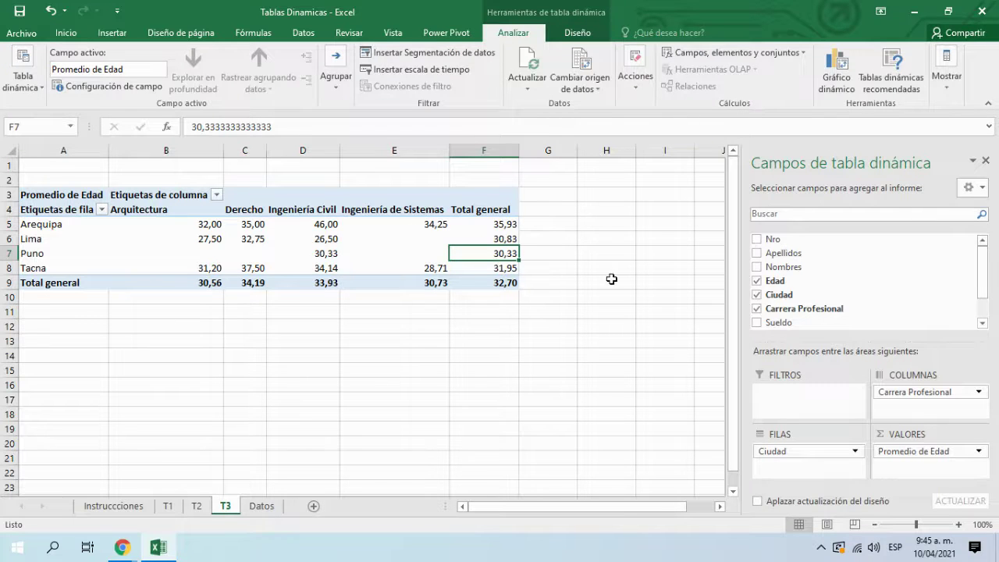
pyautogui.click(231, 249)
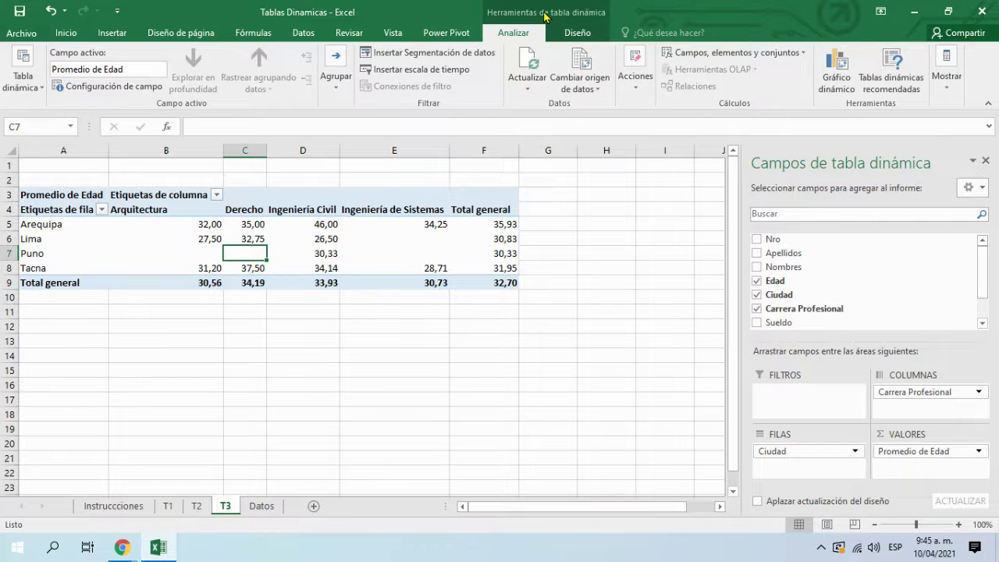
pyautogui.click(946, 90)
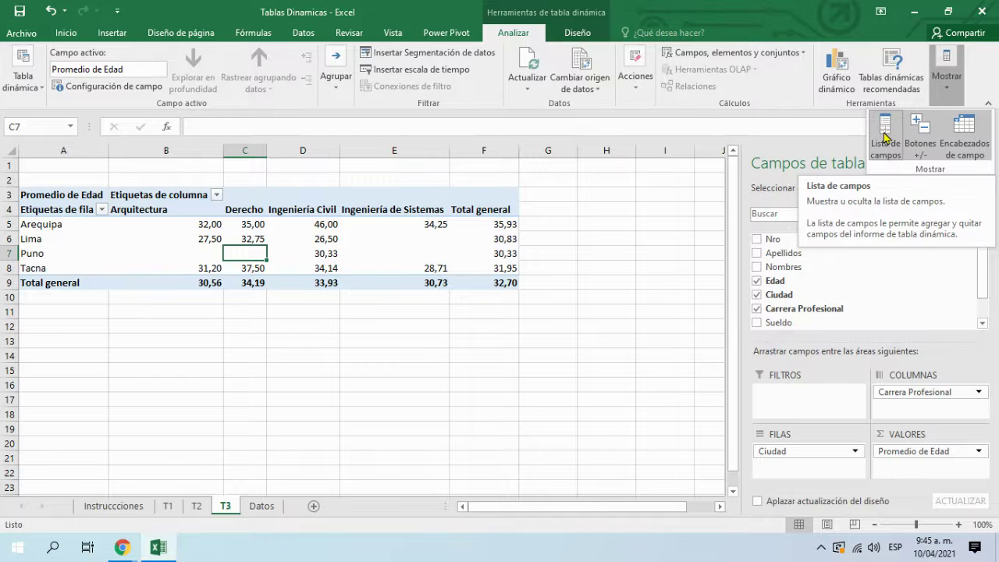
pyautogui.click(583, 248)
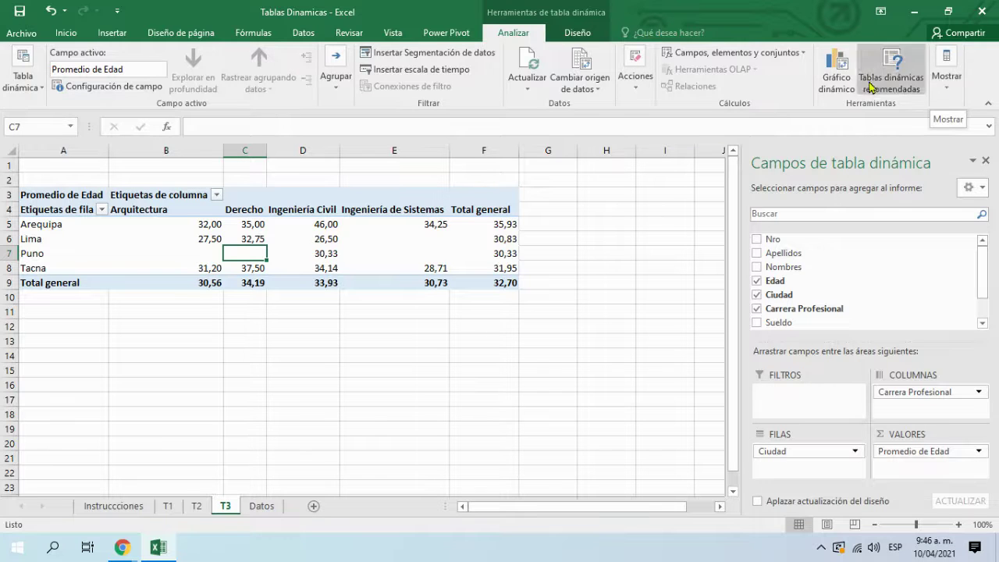
pyautogui.click(942, 82)
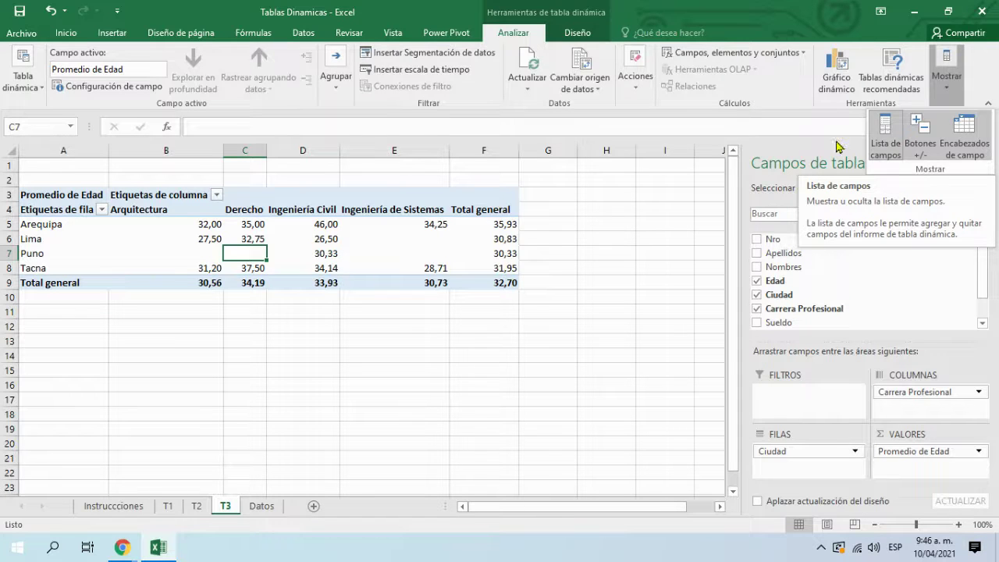
pyautogui.click(682, 351)
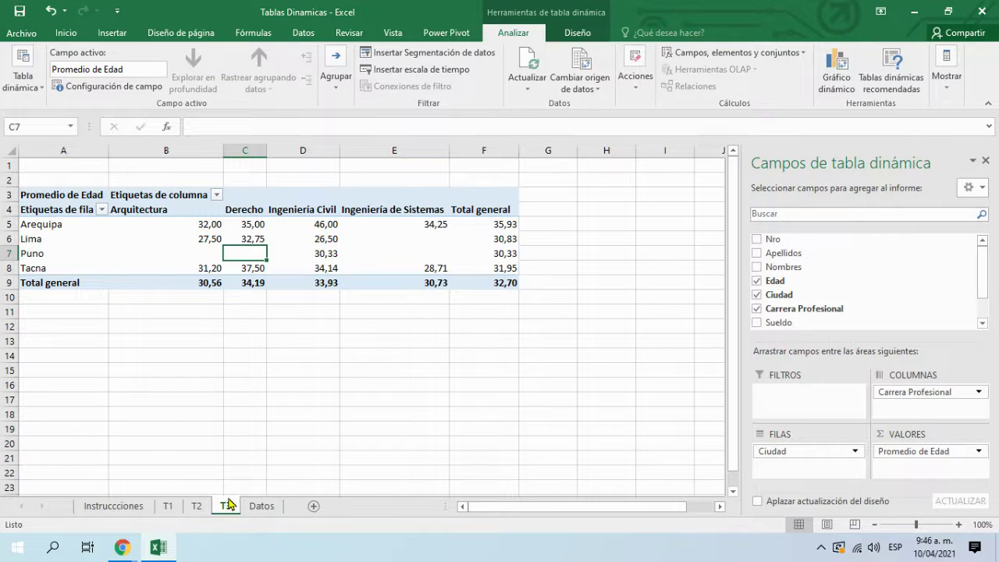
pyautogui.click(484, 376)
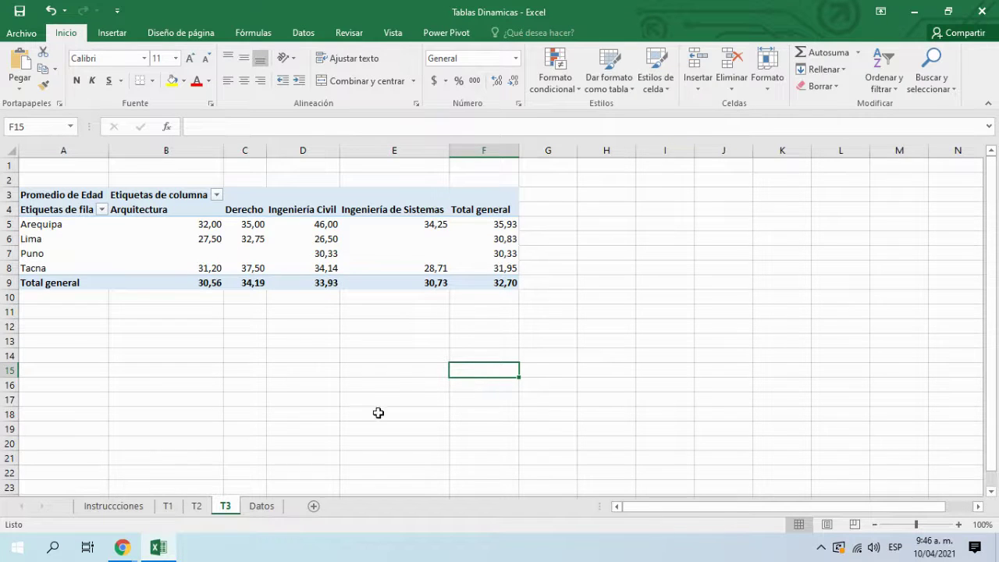
# Step: Review step 4's instruction text box on the Instrucciones sheet
pyautogui.click(110, 508)
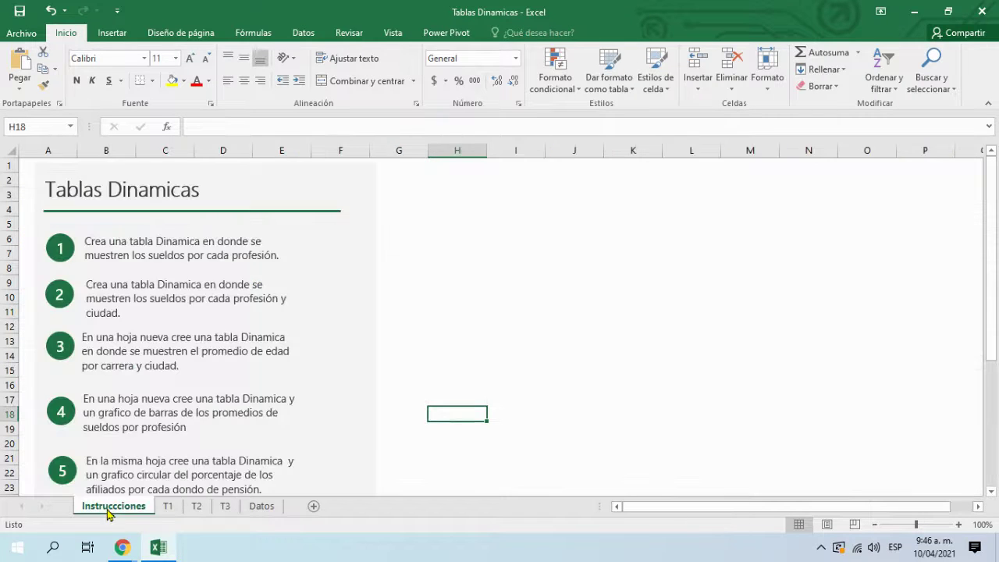
pyautogui.click(223, 419)
pyautogui.scroll(-3, 223, 422)
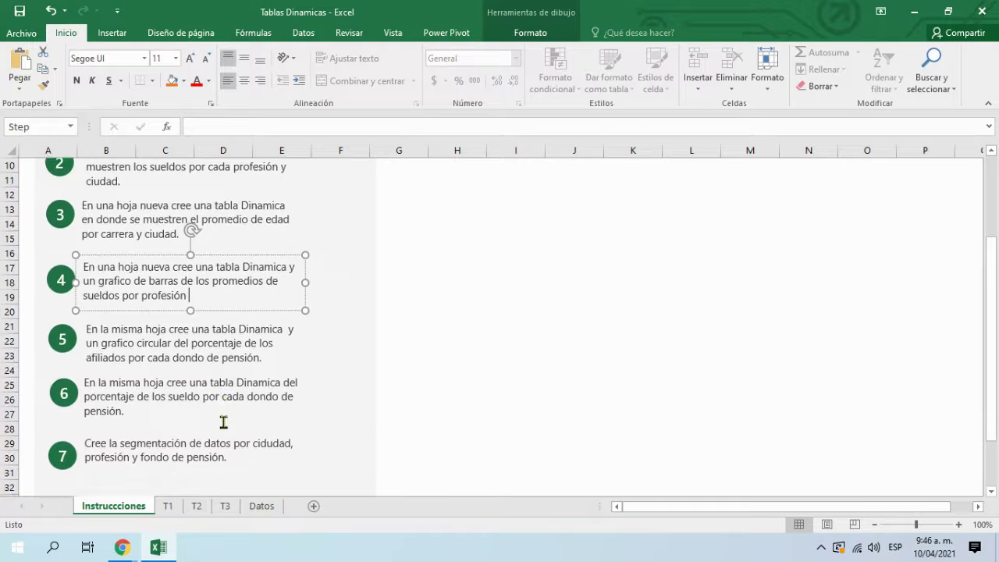
pyautogui.click(509, 416)
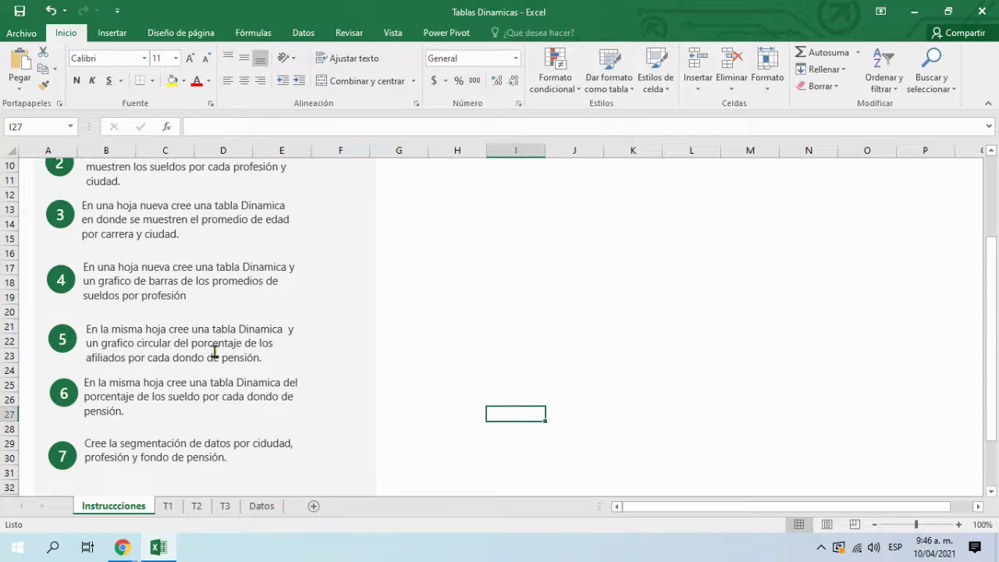
pyautogui.click(179, 294)
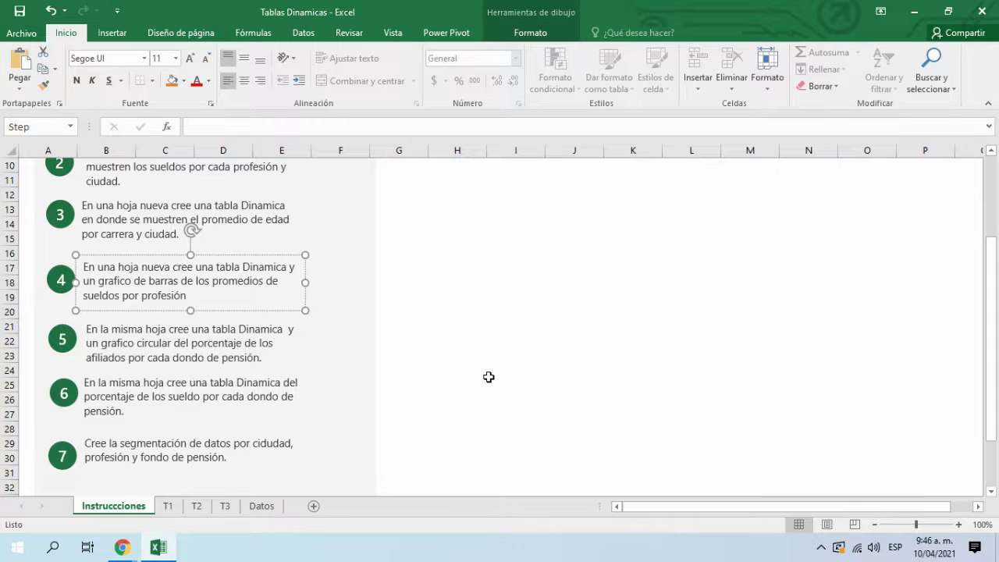
# Step: Stop editing the text box and bring the Google Meet window to the front
pyautogui.click(489, 377)
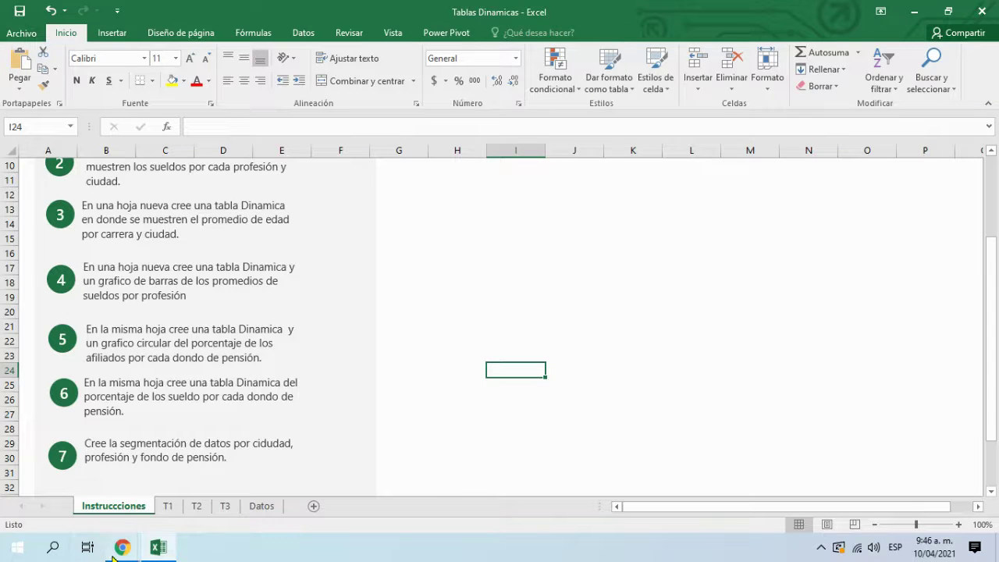
pyautogui.moveTo(121, 550)
pyautogui.click(22, 508)
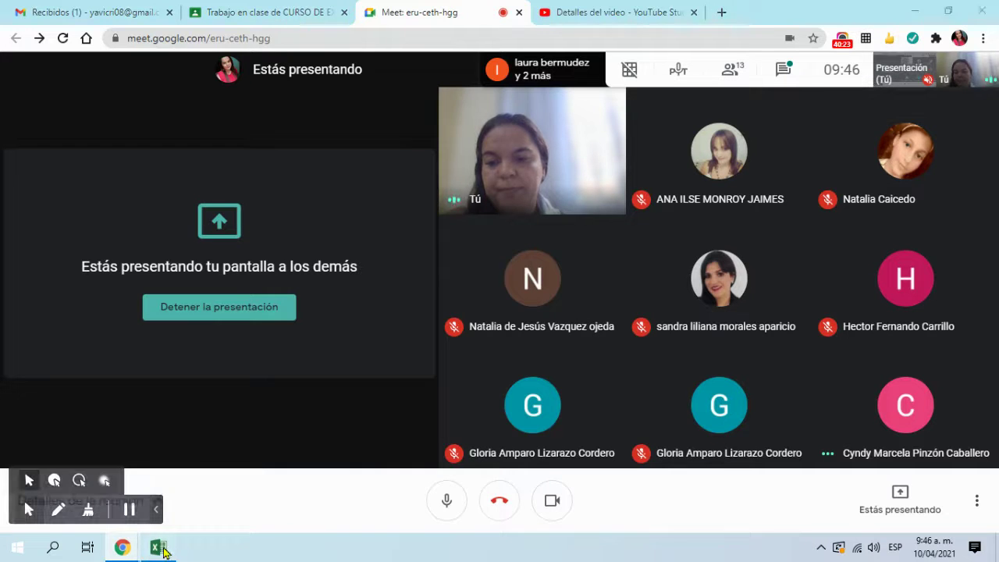
# Step: Switch back to the Excel workbook and select cell G25 on Instrucciones
pyautogui.click(163, 549)
pyautogui.click(388, 386)
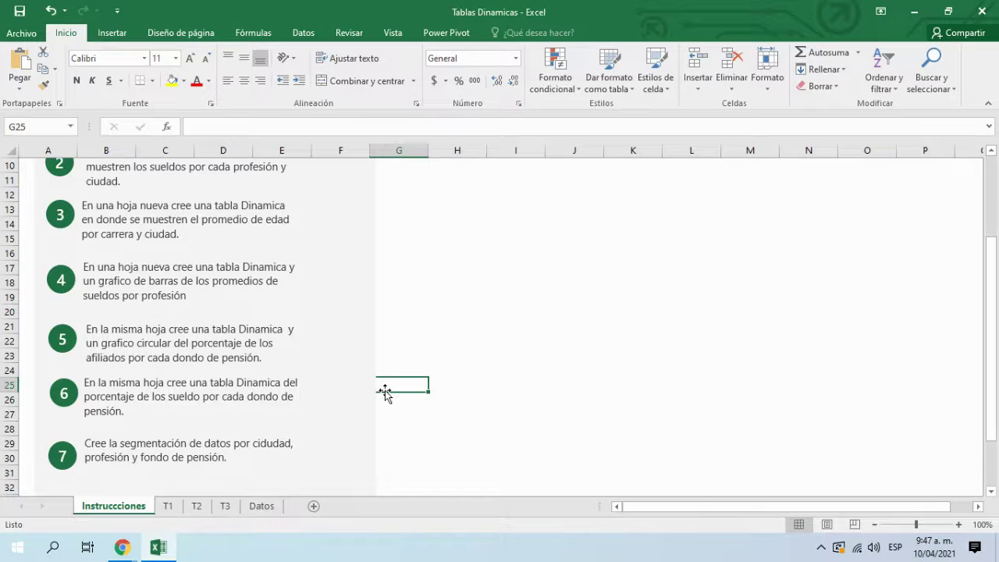
# Step: Create a new pivot table from the Datos table on a new sheet
pyautogui.click(173, 281)
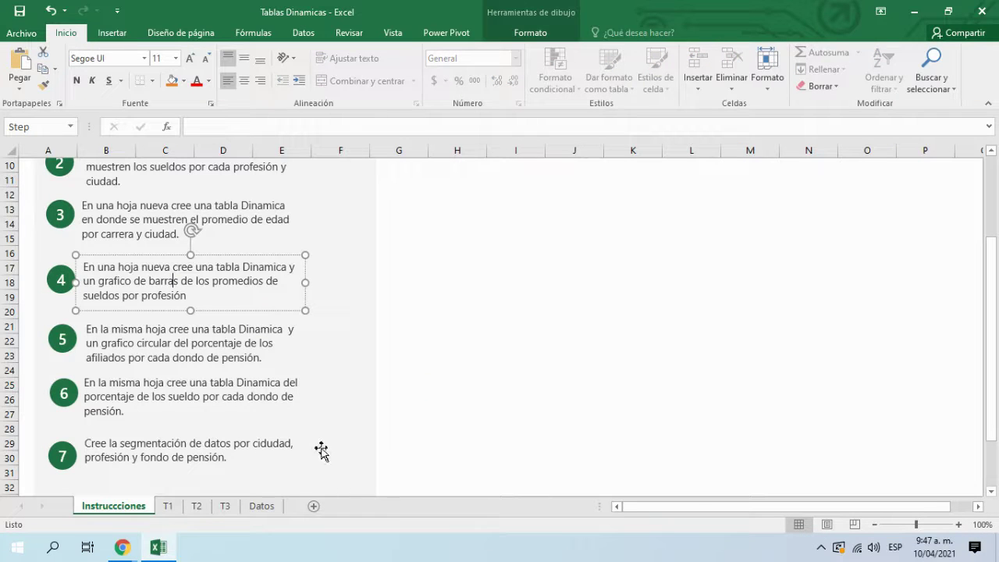
pyautogui.click(263, 509)
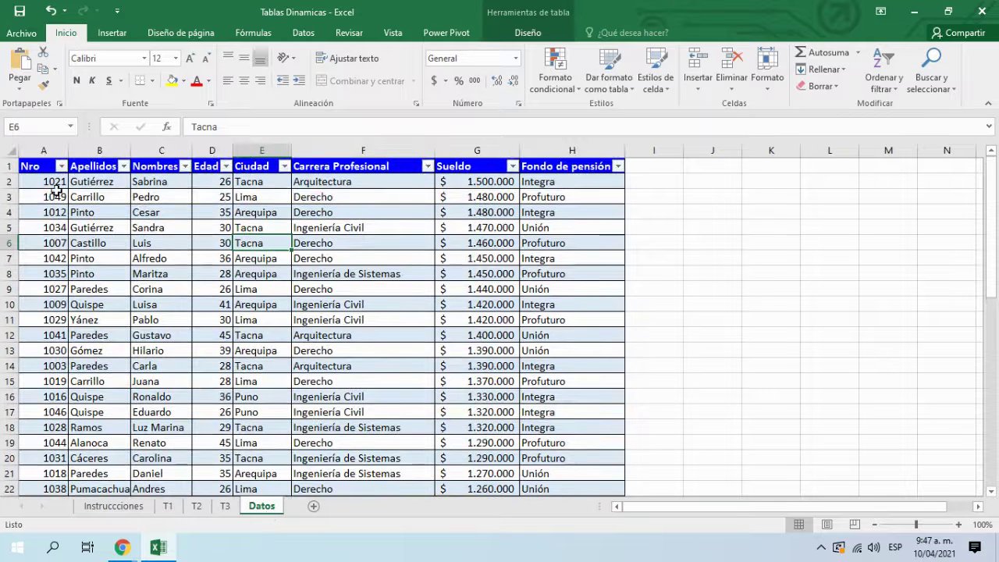
pyautogui.click(67, 208)
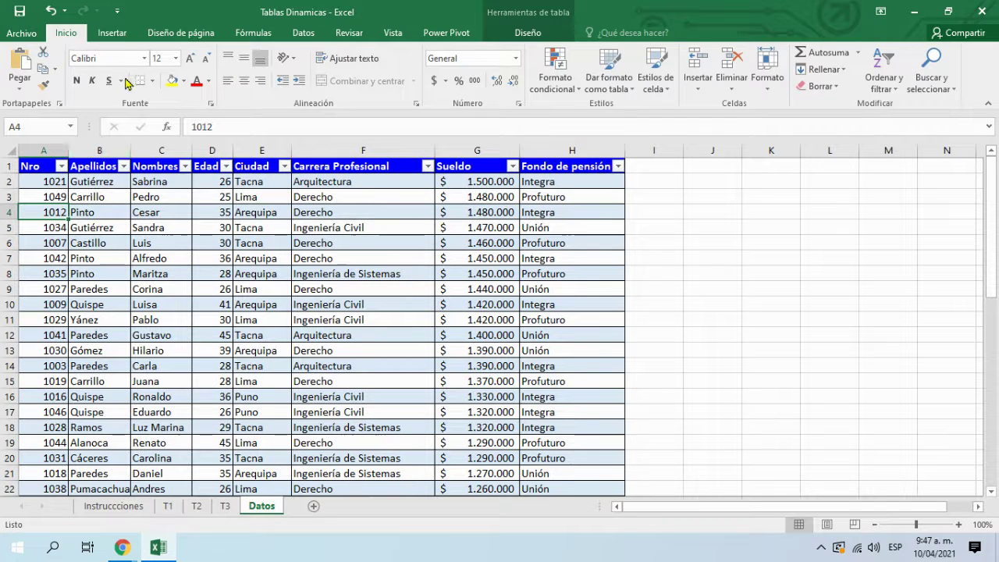
pyautogui.click(114, 36)
pyautogui.click(22, 70)
pyautogui.click(677, 419)
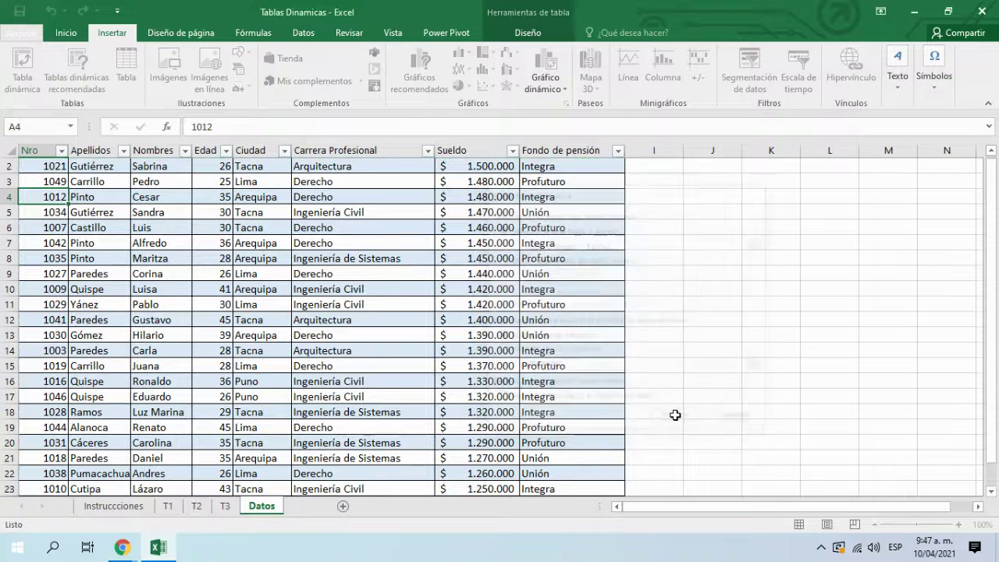
# Step: Rename the new sheet to T4 and check instruction 4 about sueldos por profesión
pyautogui.doubleClick(263, 507)
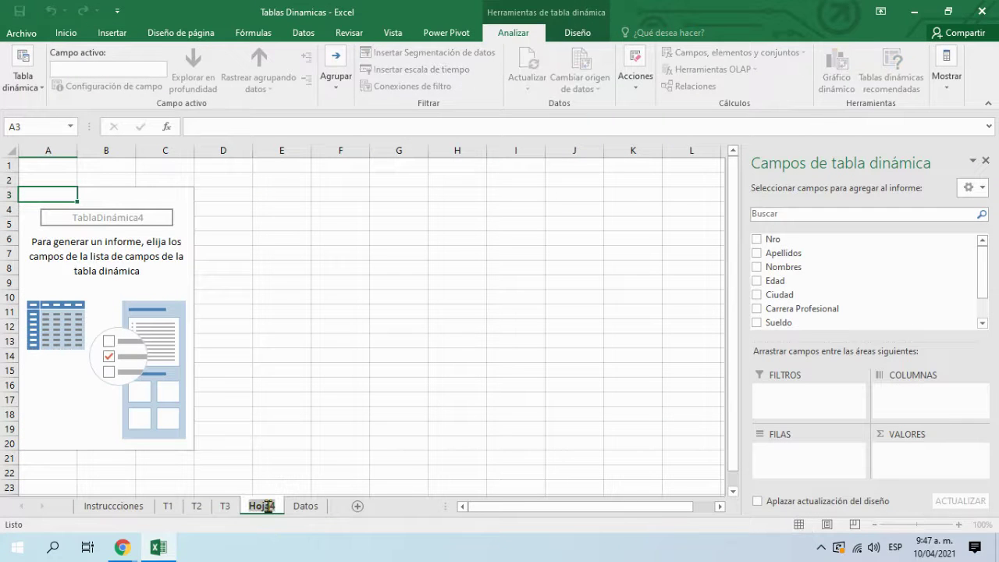
pyautogui.write('T4')
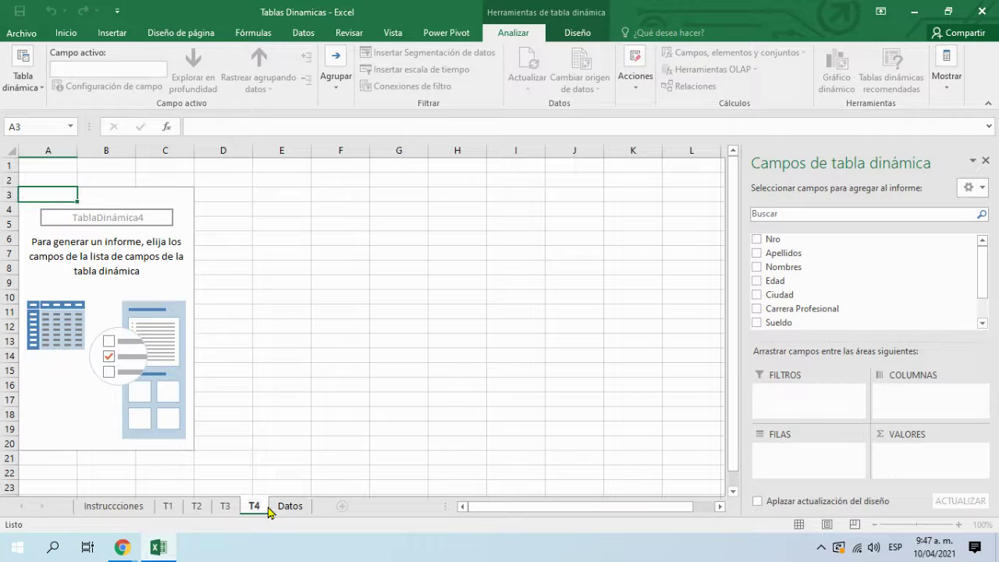
pyautogui.click(94, 513)
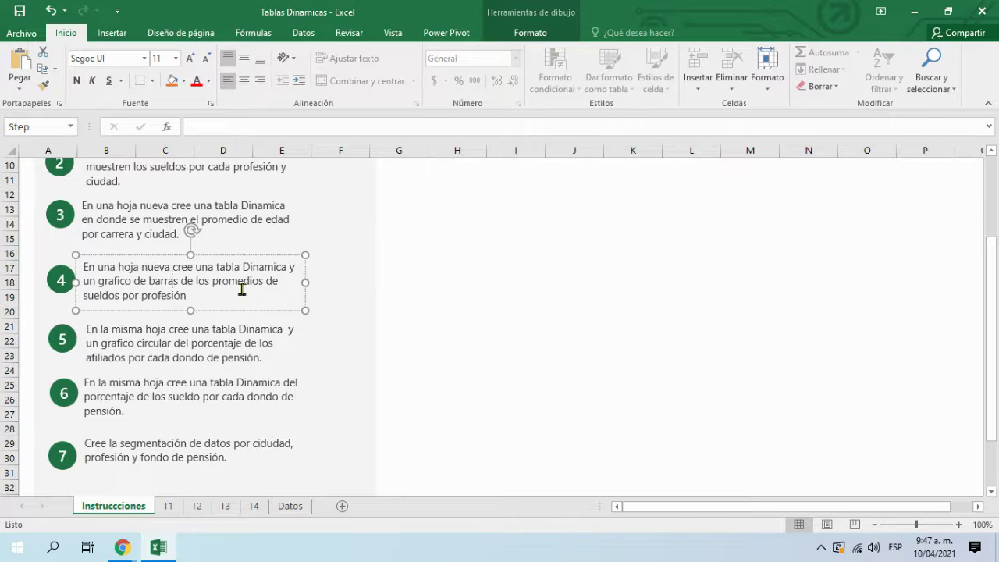
pyautogui.moveTo(188, 296); pyautogui.dragTo(83, 296)
pyautogui.click(290, 506)
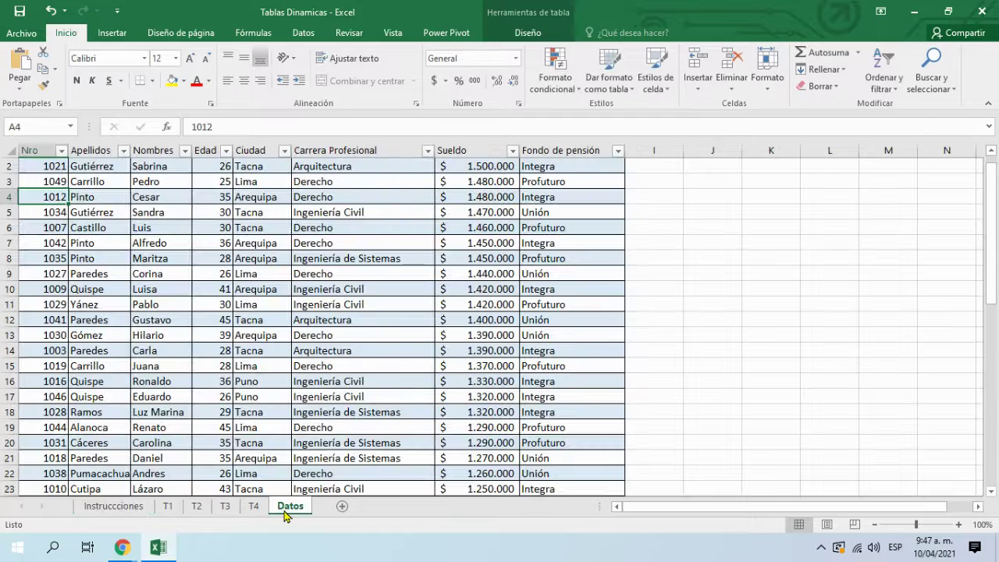
pyautogui.click(251, 508)
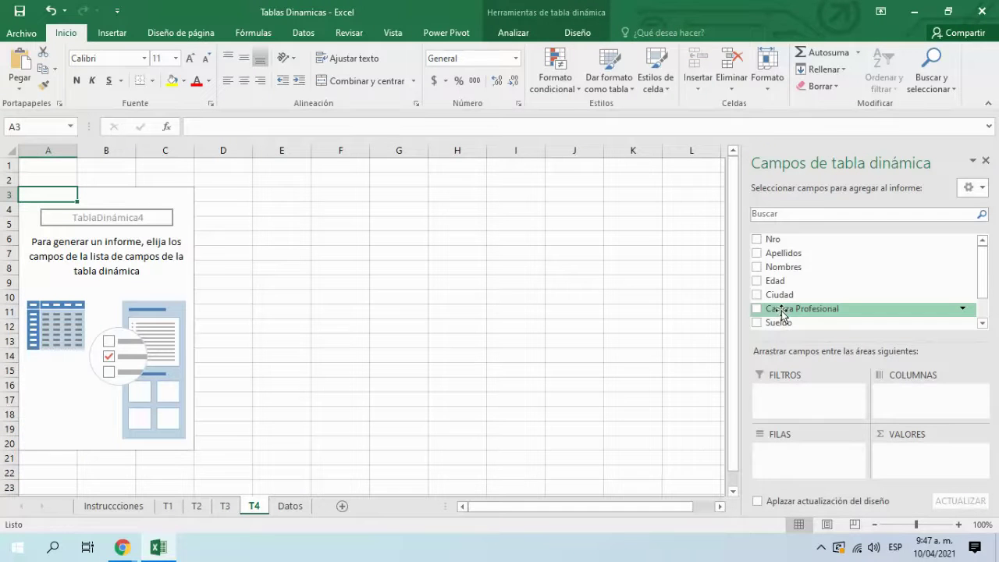
# Step: Add Carrera Profesional as rows and Sueldo as values in the T4 pivot
pyautogui.click(756, 309)
pyautogui.click(757, 322)
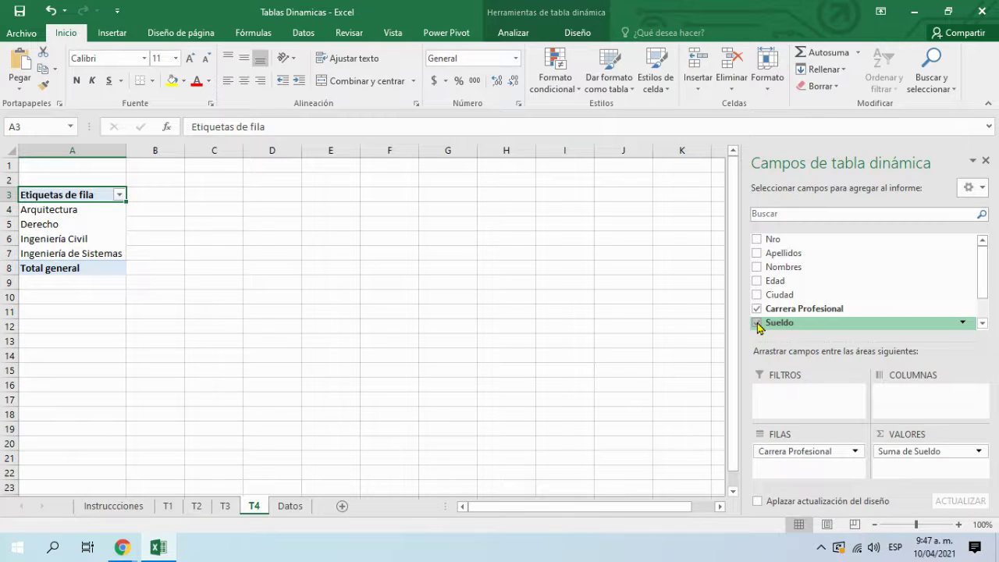
pyautogui.click(979, 453)
pyautogui.click(960, 437)
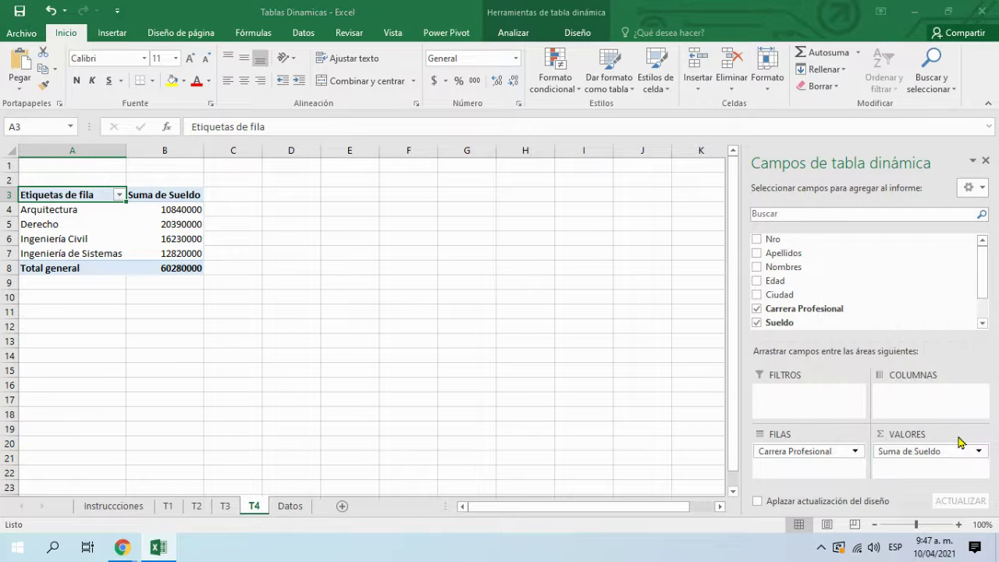
# Step: Average Sueldo per career and format B4:B8 in Contabilidad accounting format
pyautogui.click(523, 344)
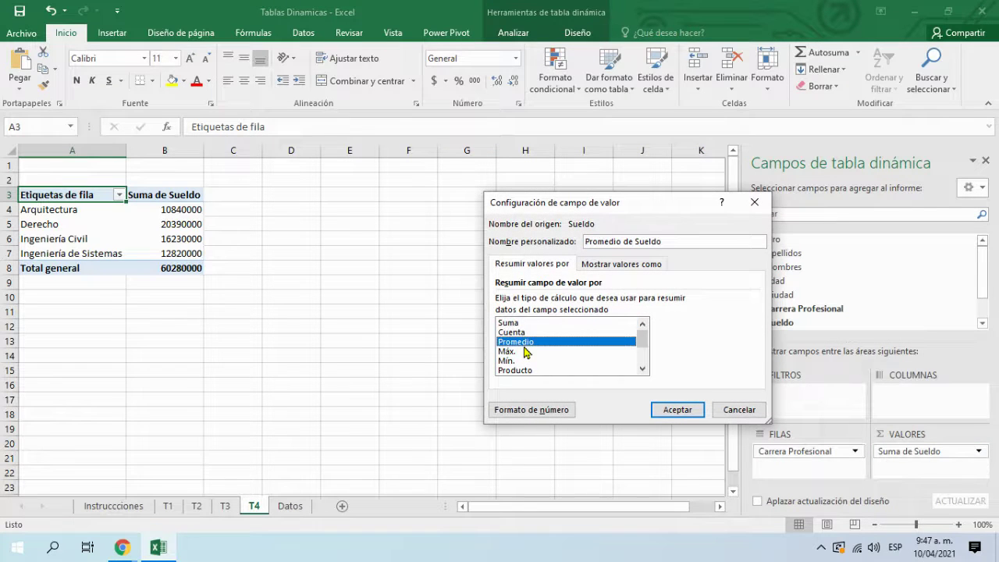
pyautogui.click(689, 411)
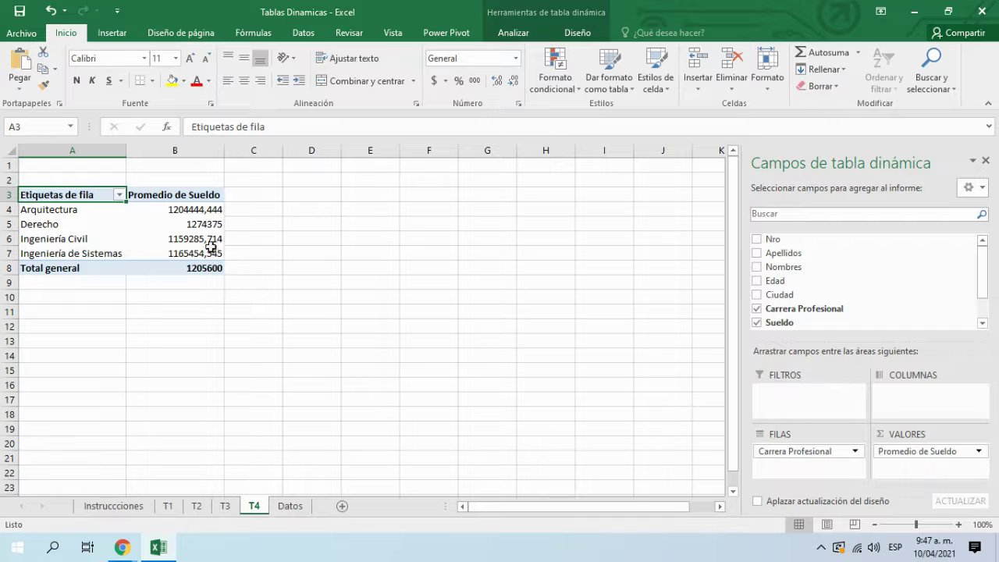
pyautogui.moveTo(204, 211); pyautogui.dragTo(207, 268)
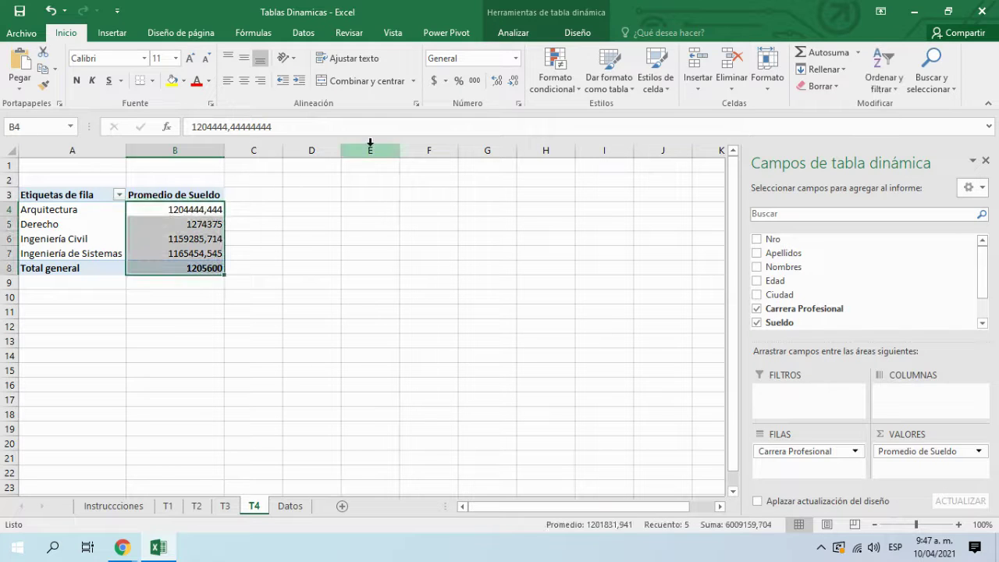
pyautogui.click(434, 80)
pyautogui.click(285, 235)
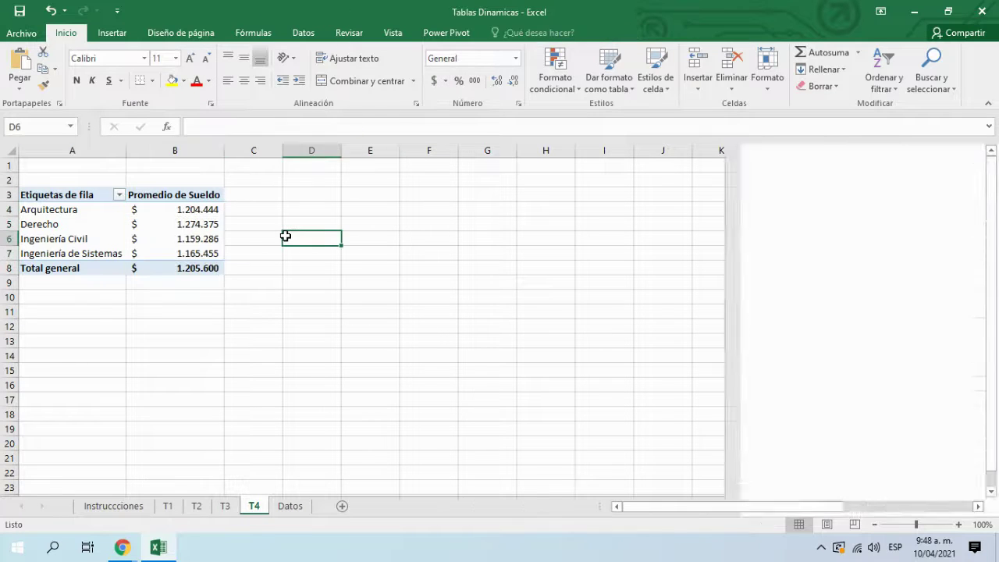
pyautogui.click(193, 224)
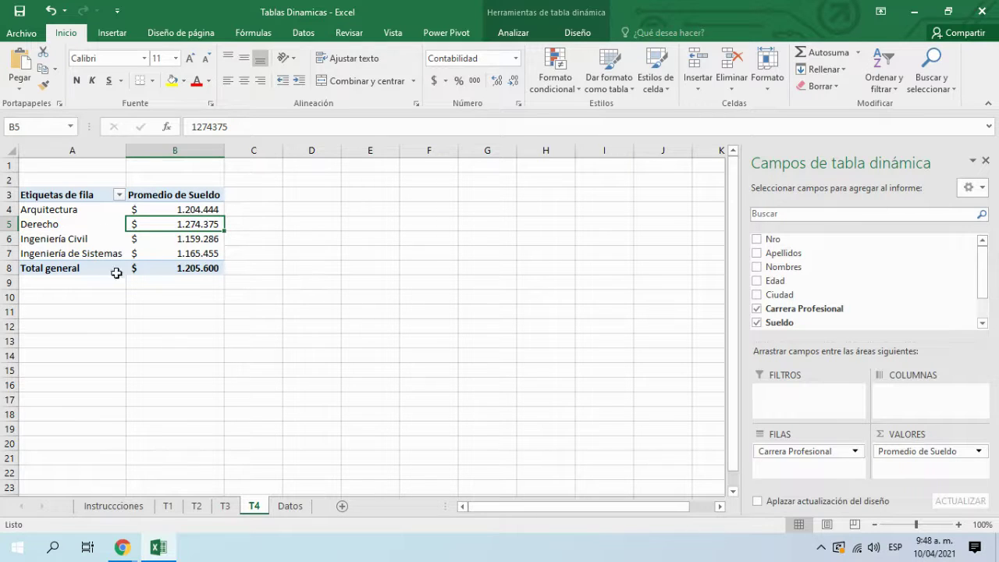
pyautogui.click(48, 224)
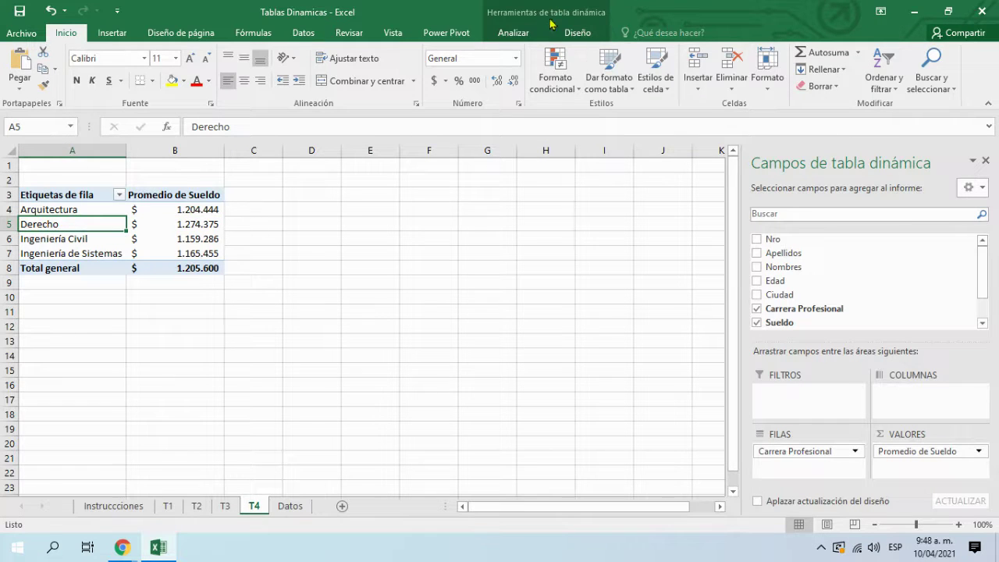
# Step: Select the T4 Promedio de Sueldo pivot and show its Analizar tab
pyautogui.click(574, 15)
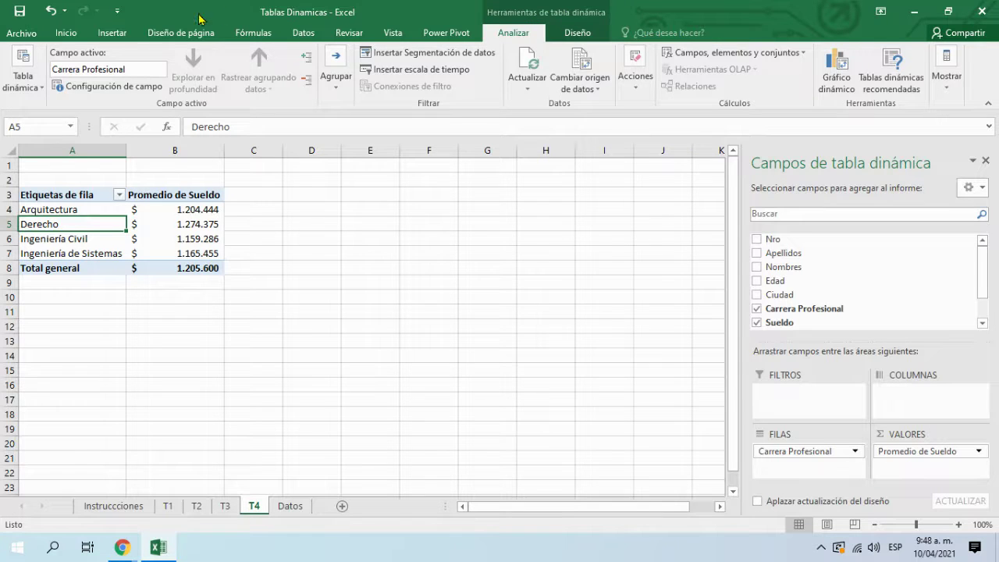
pyautogui.click(108, 34)
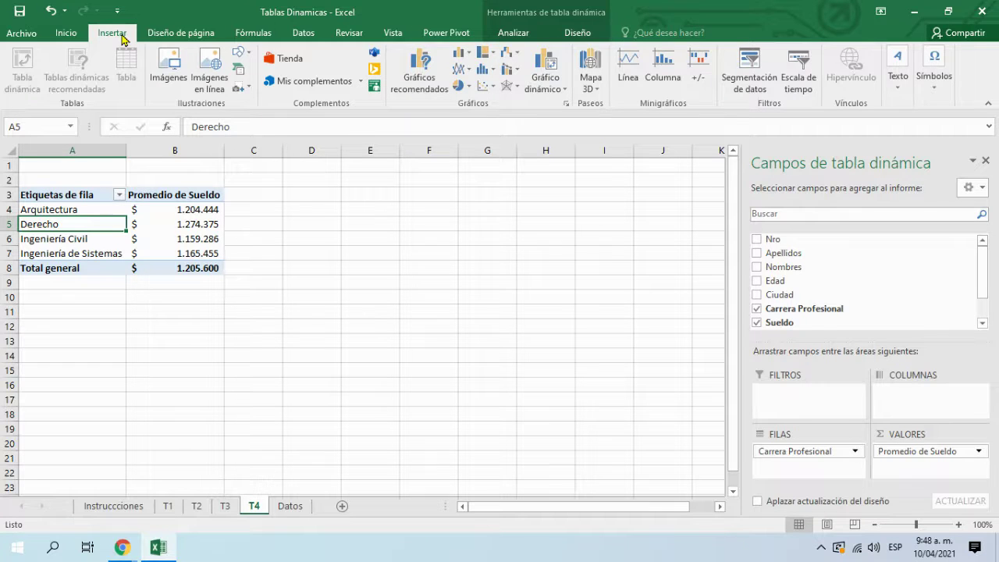
pyautogui.click(385, 385)
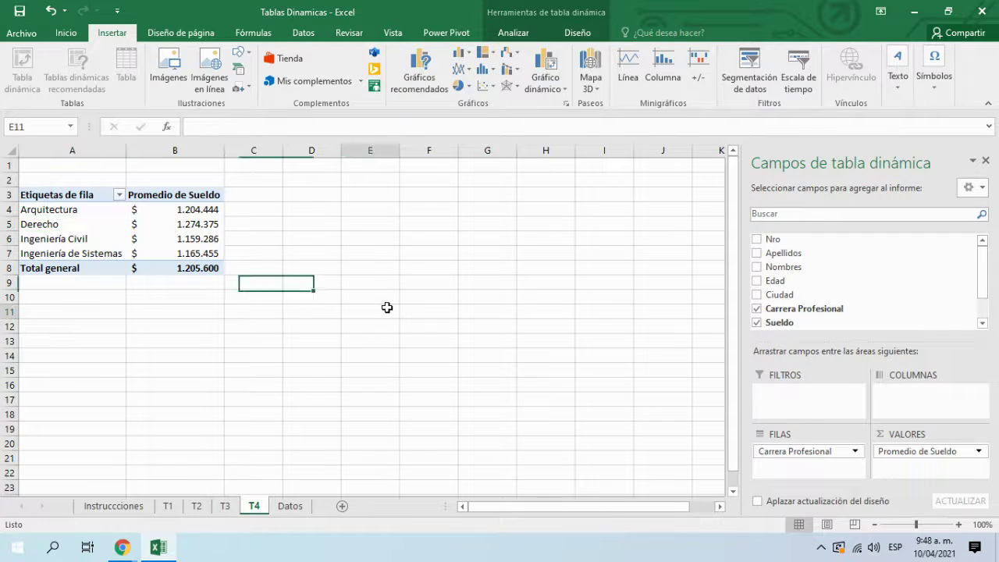
pyautogui.click(133, 246)
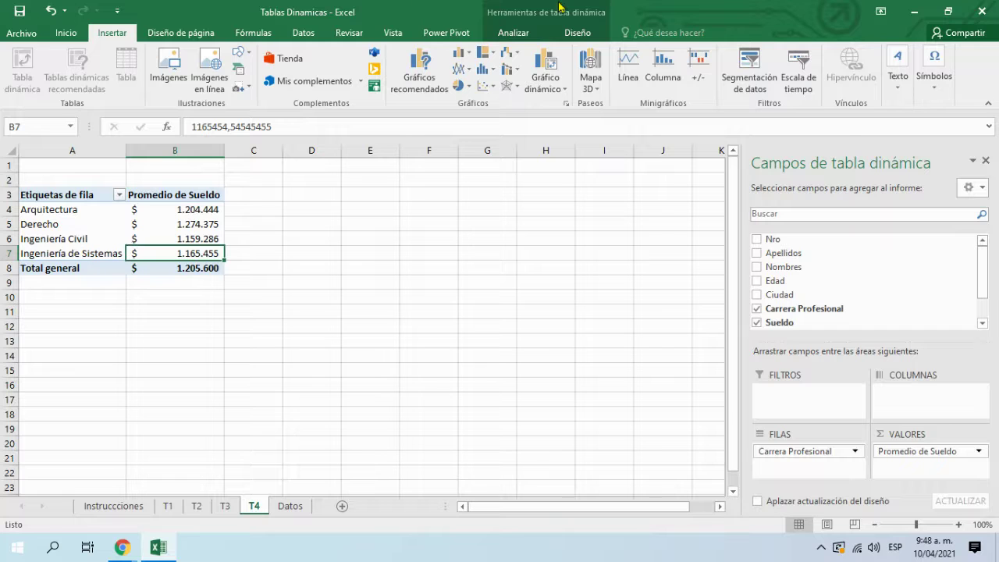
pyautogui.click(559, 18)
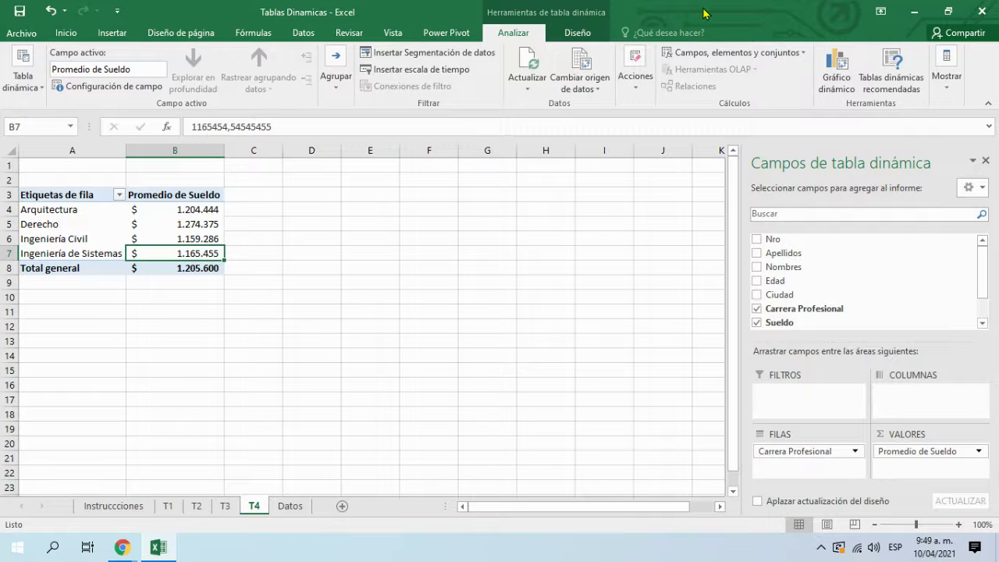
# Step: Insert a Barra agrupada pivot chart of average Sueldo and move it beside the pivot
pyautogui.click(842, 84)
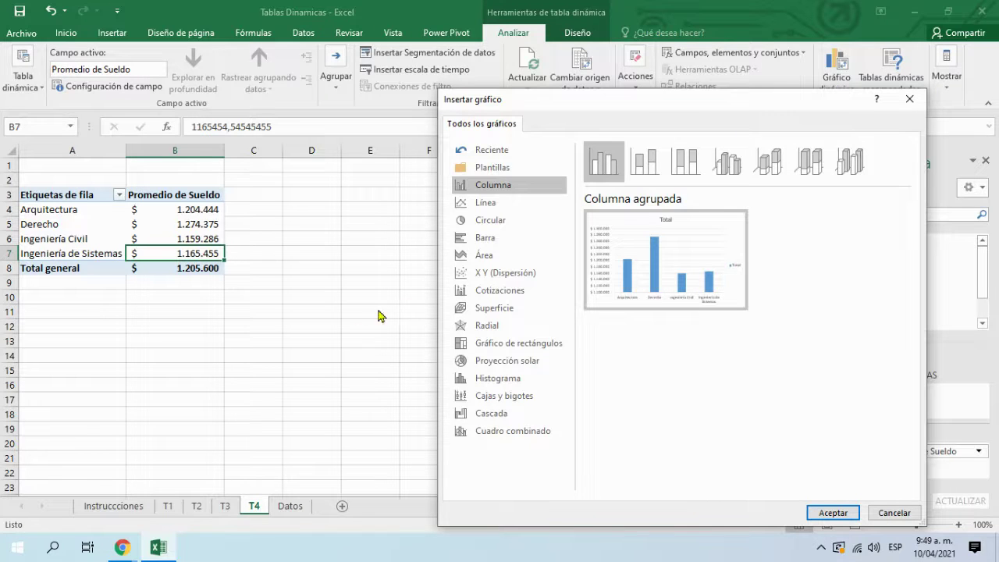
pyautogui.click(507, 239)
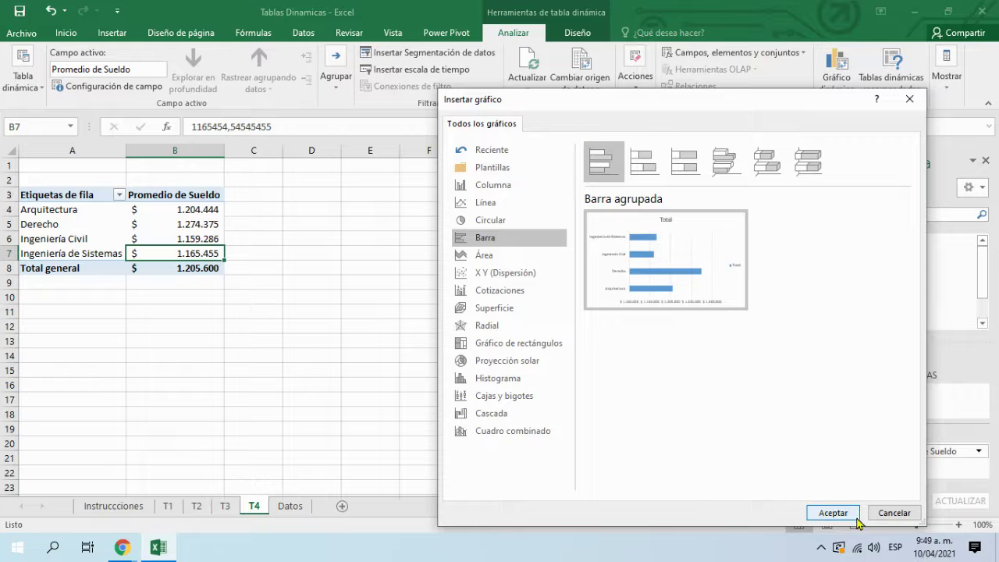
pyautogui.click(833, 513)
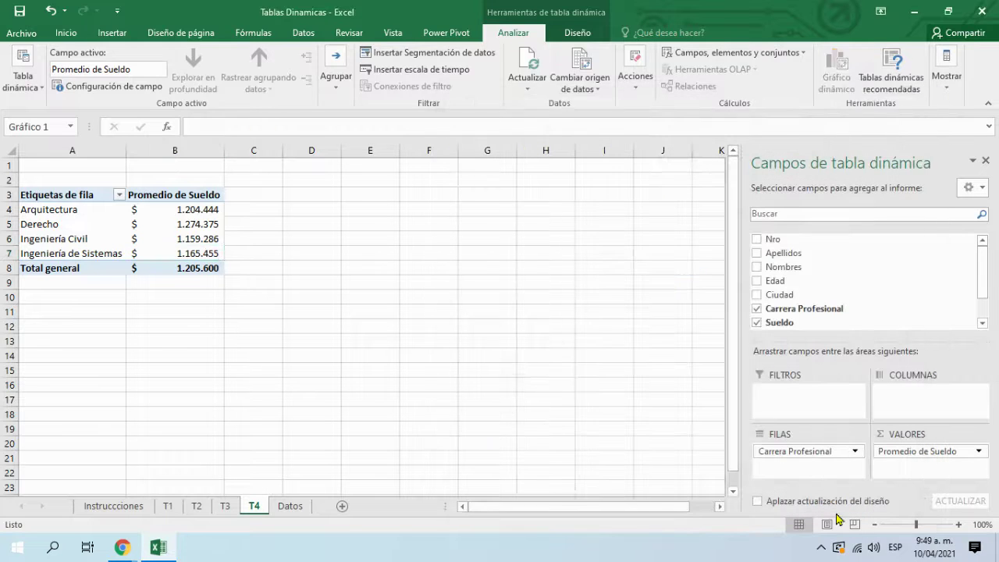
pyautogui.moveTo(459, 258); pyautogui.dragTo(562, 195)
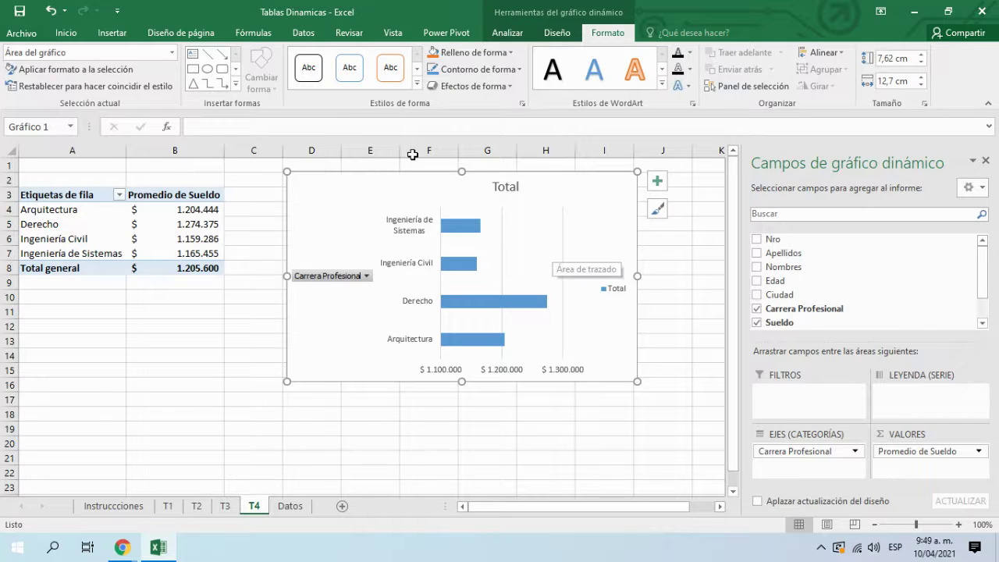
pyautogui.click(92, 217)
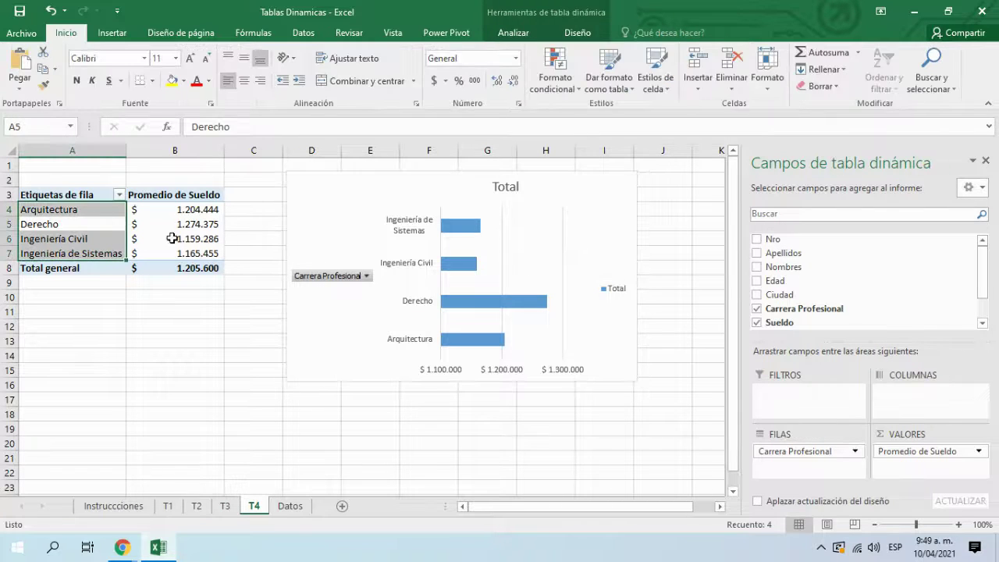
pyautogui.moveTo(155, 237)
pyautogui.click(119, 194)
pyautogui.click(43, 336)
pyautogui.click(44, 359)
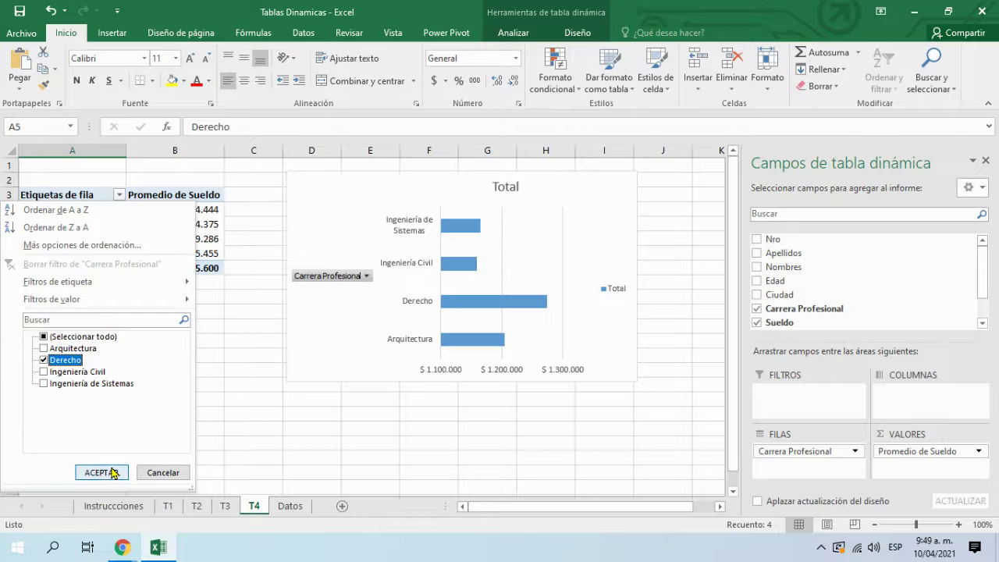
pyautogui.click(103, 473)
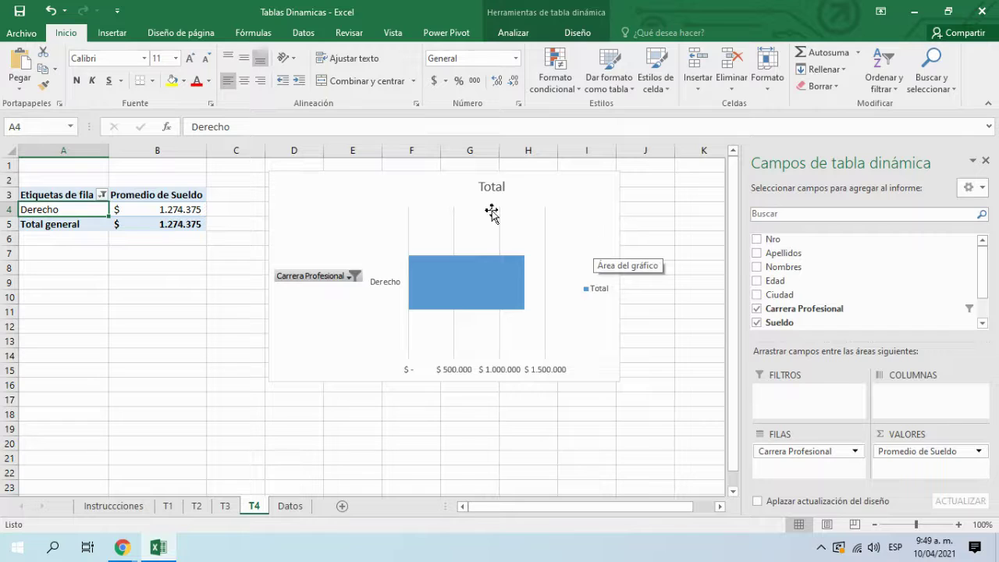
pyautogui.click(101, 195)
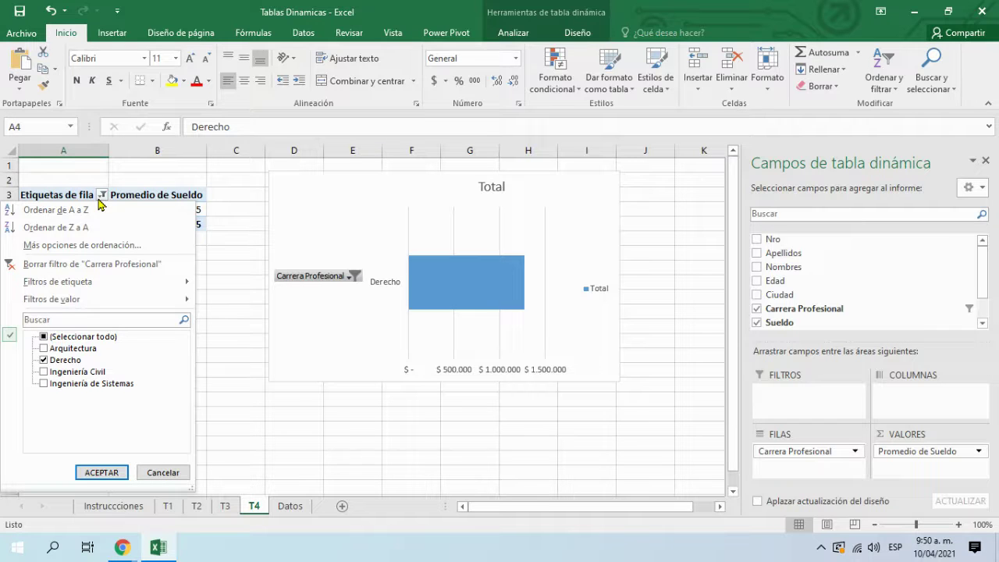
pyautogui.click(44, 348)
pyautogui.click(102, 473)
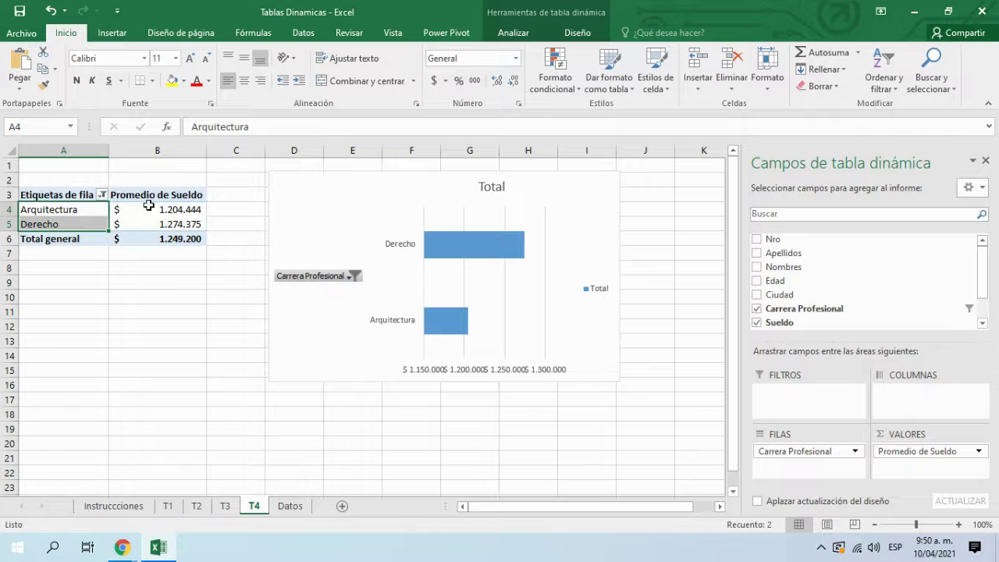
pyautogui.click(102, 195)
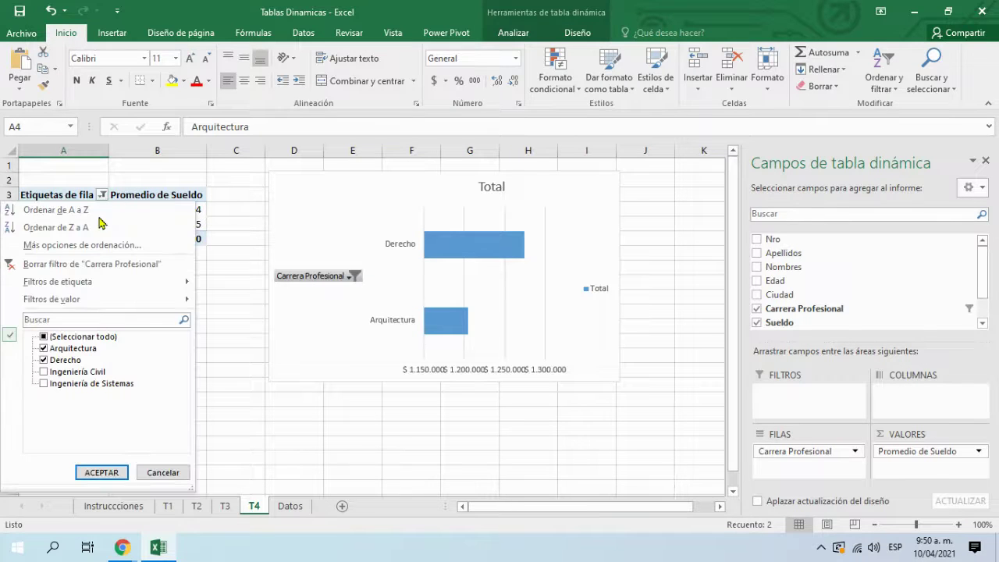
pyautogui.click(64, 263)
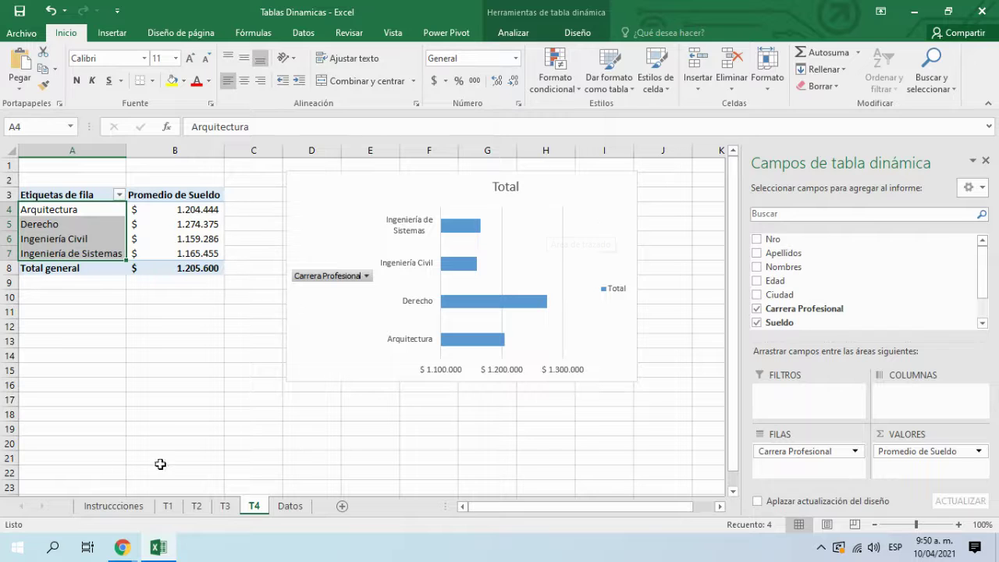
# Step: Append 'PARTE 1' to the title to make 'Clase 4 curso de Excel PARTE 1', and save
pyautogui.moveTo(122, 547)
pyautogui.click(70, 504)
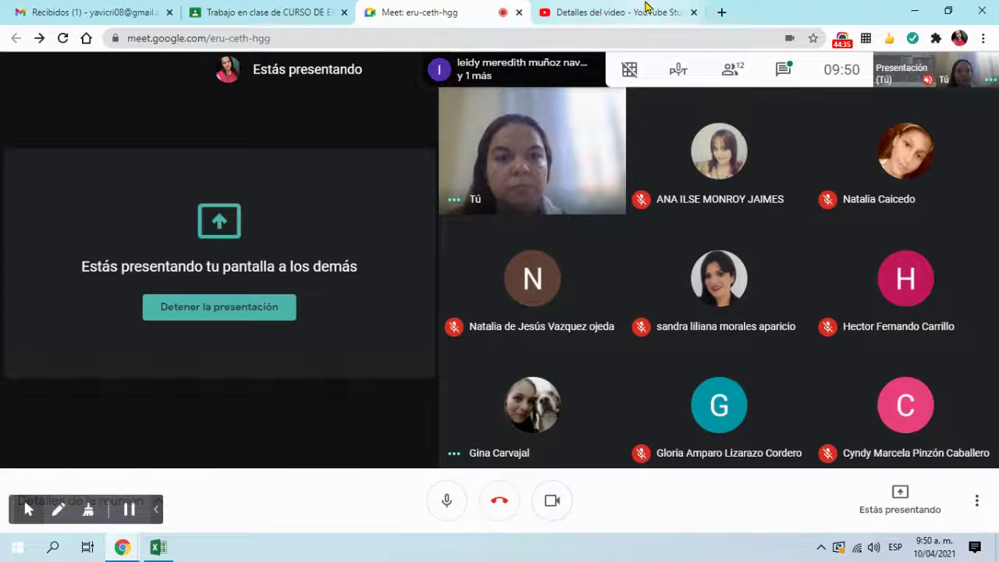
pyautogui.click(643, 11)
pyautogui.click(372, 176)
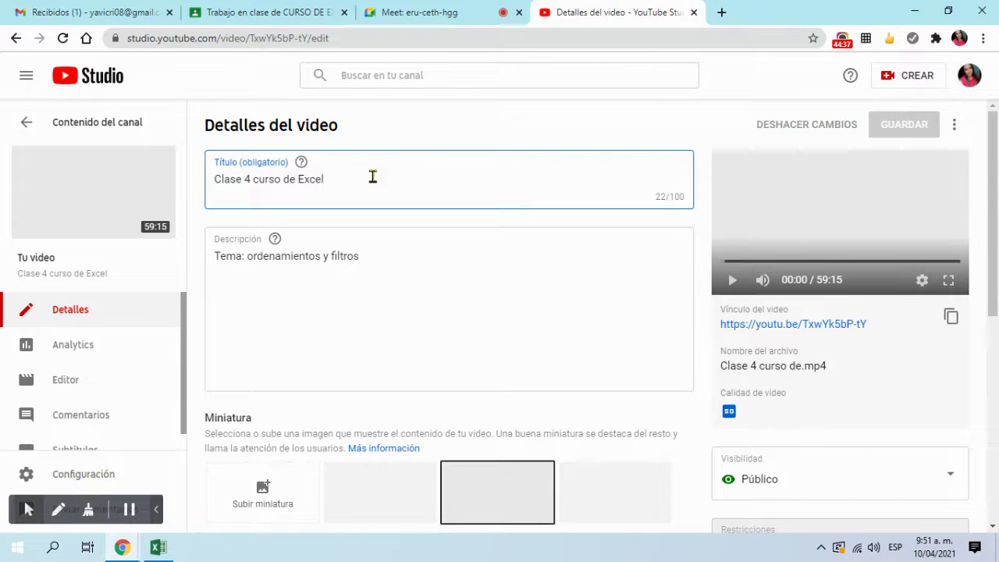
pyautogui.write('PARTE 1')
pyautogui.scroll(-2, 712, 322)
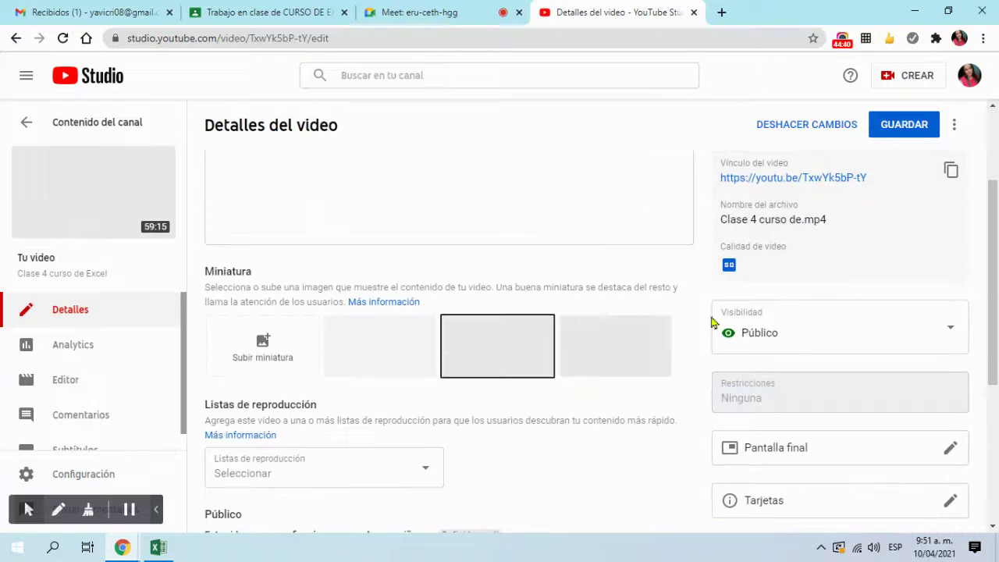
pyautogui.click(905, 126)
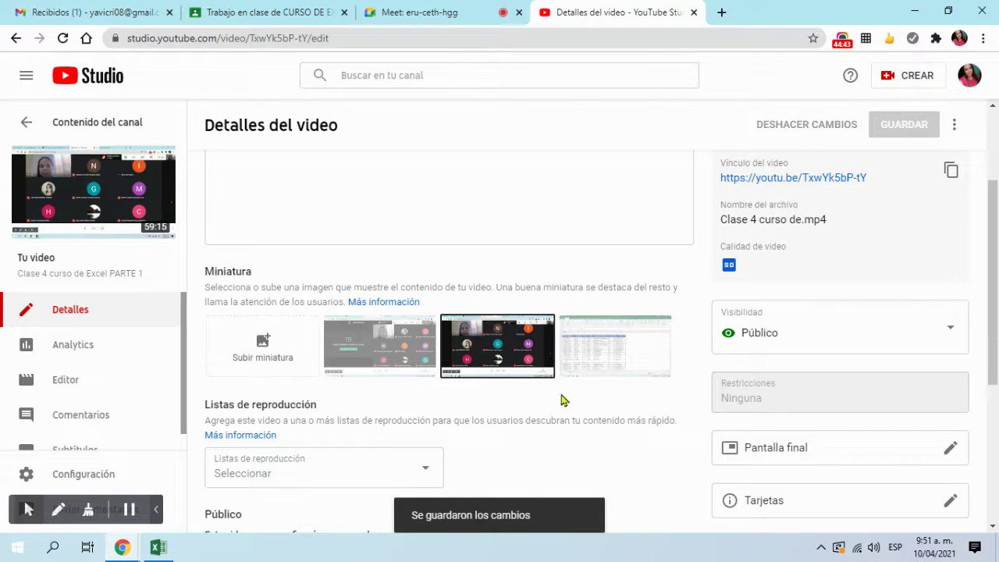
# Step: Set the Excel screenshot as the thumbnail, save, and view the video on YouTube
pyautogui.click(620, 371)
pyautogui.click(897, 127)
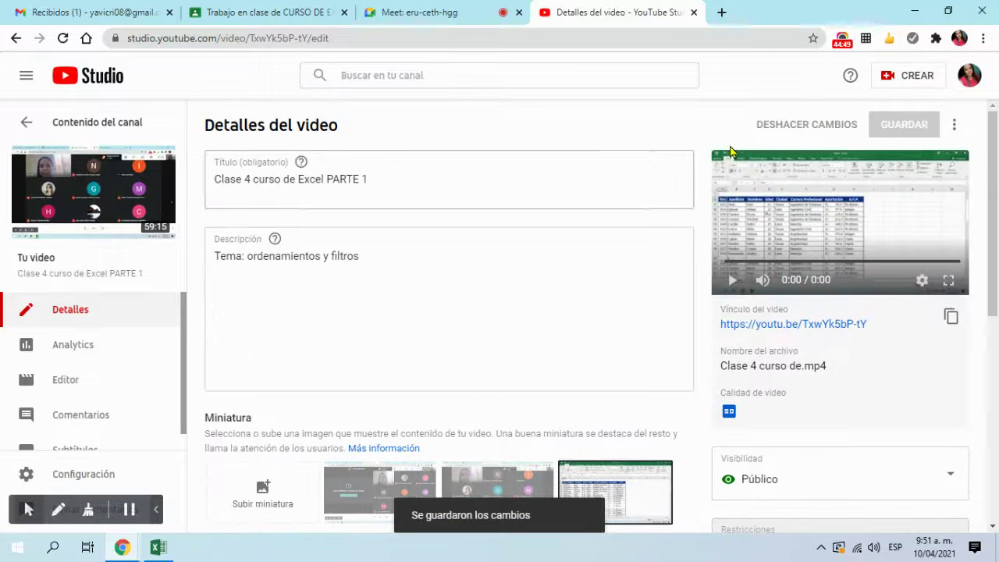
pyautogui.click(88, 199)
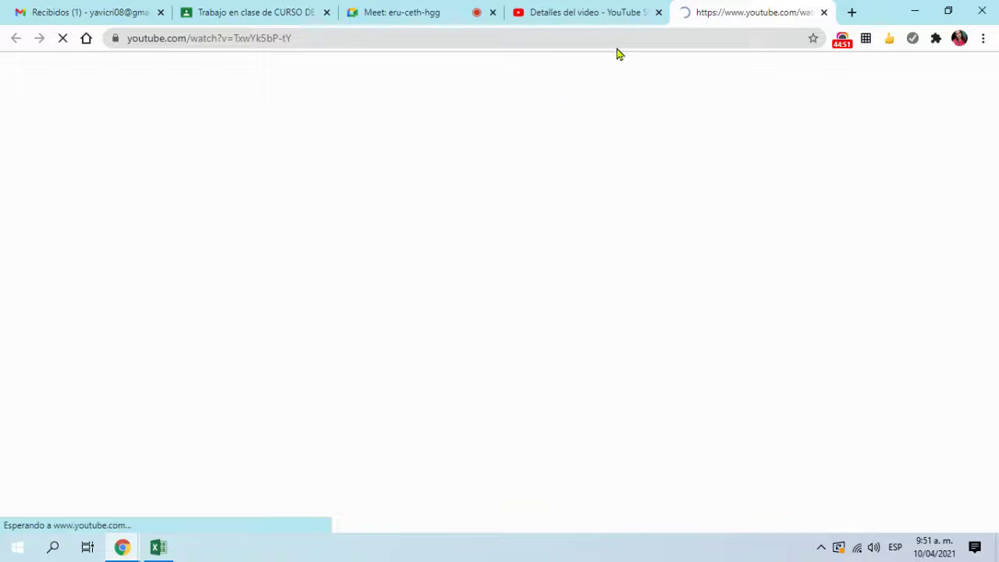
pyautogui.click(656, 12)
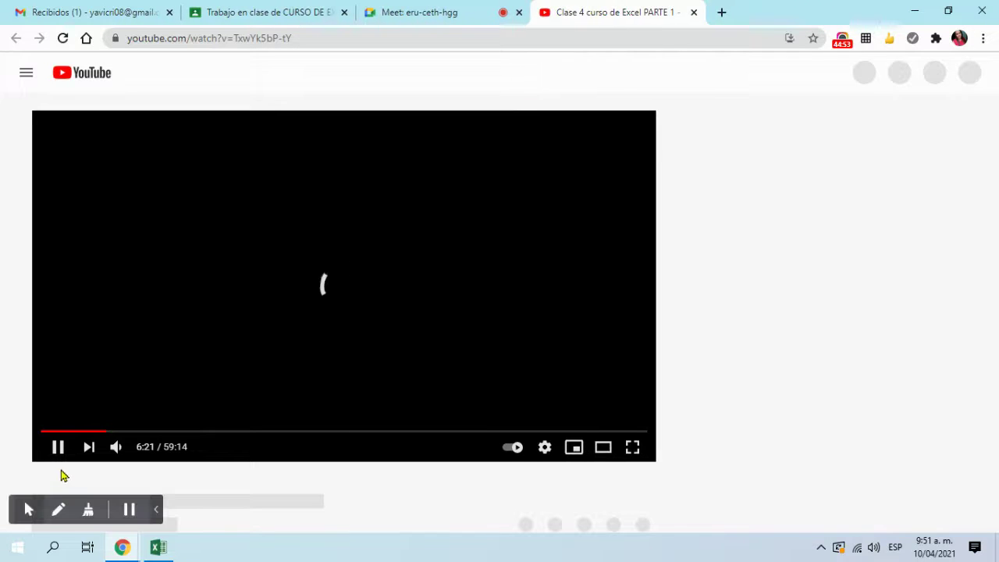
pyautogui.click(694, 12)
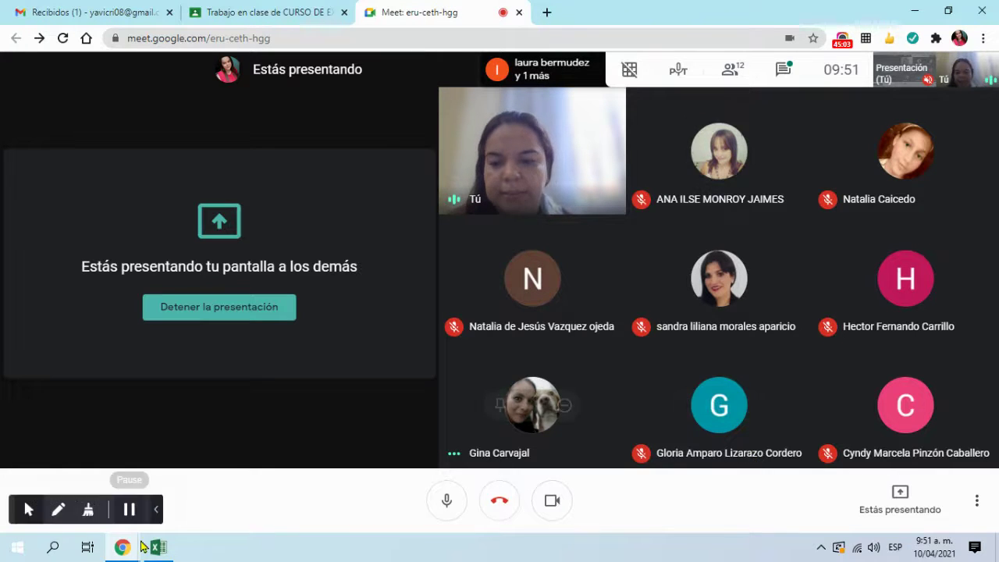
# Step: Bring the Excel workbook forward and select the T4 pivot chart and nearby empty cells
pyautogui.moveTo(161, 552)
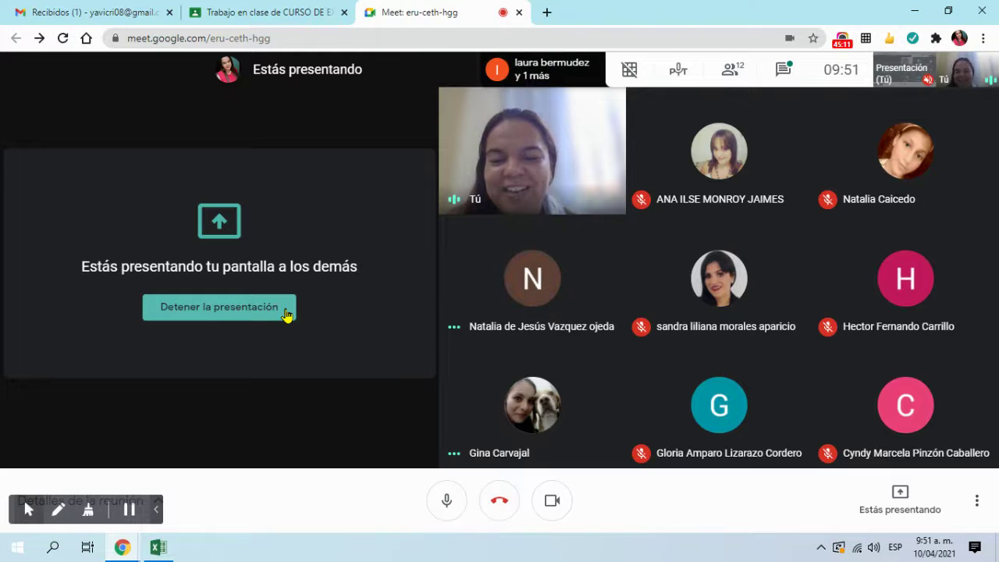
pyautogui.click(156, 548)
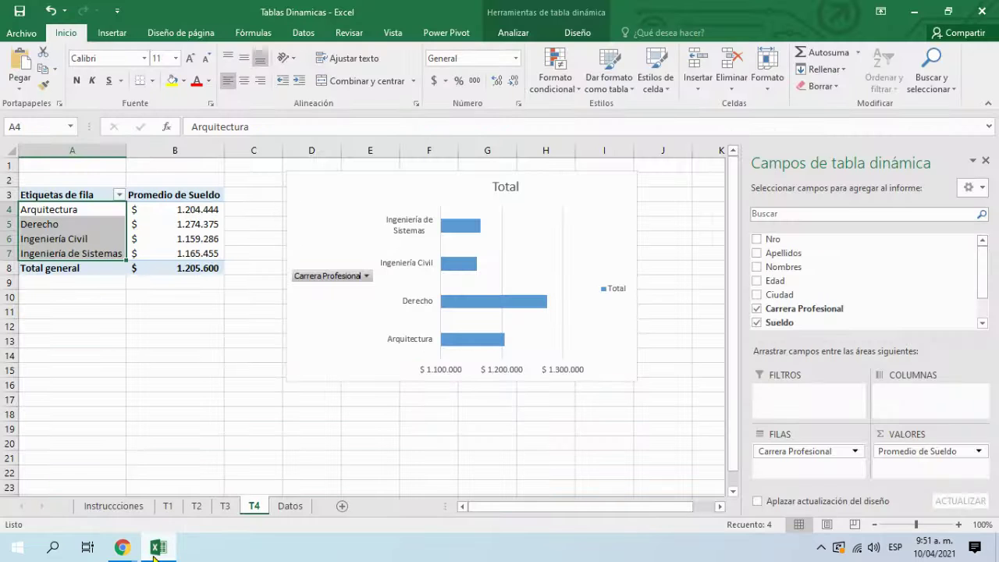
pyautogui.click(155, 549)
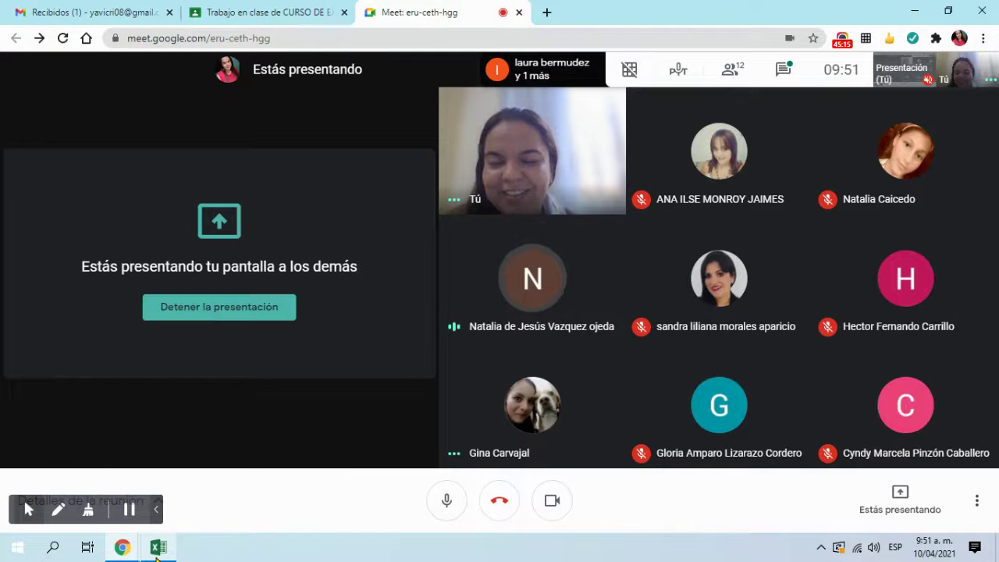
pyautogui.click(156, 550)
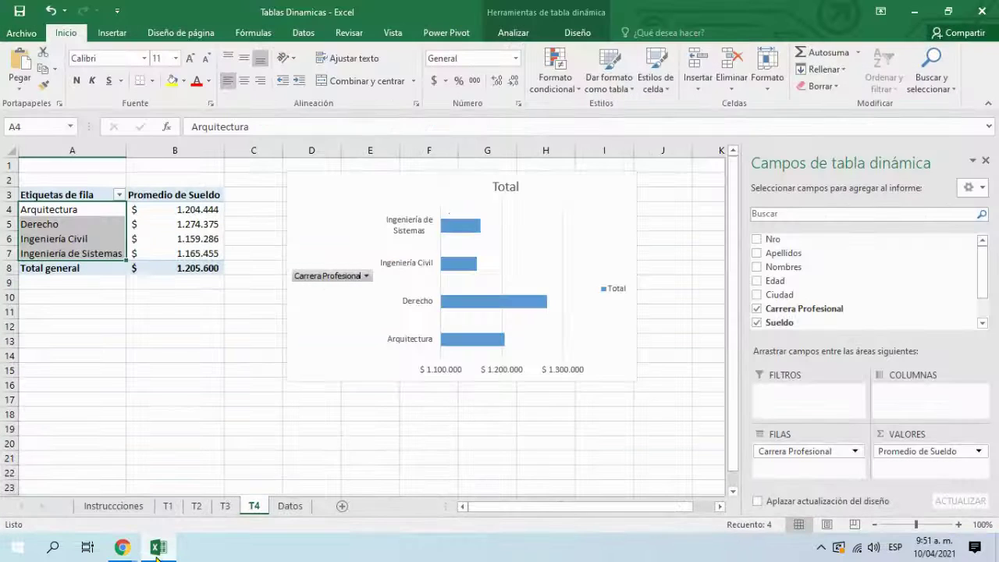
pyautogui.click(348, 339)
pyautogui.click(199, 309)
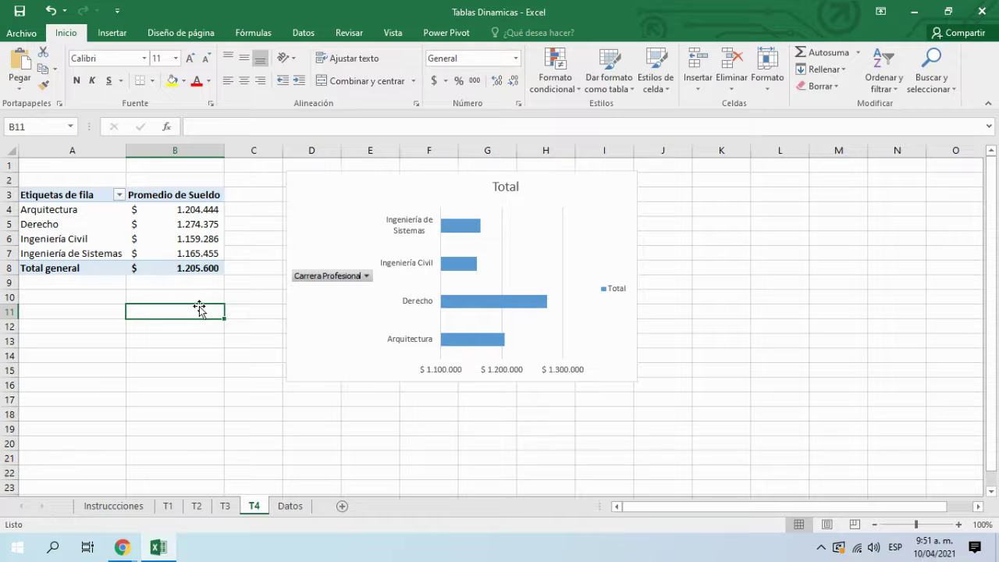
pyautogui.click(225, 325)
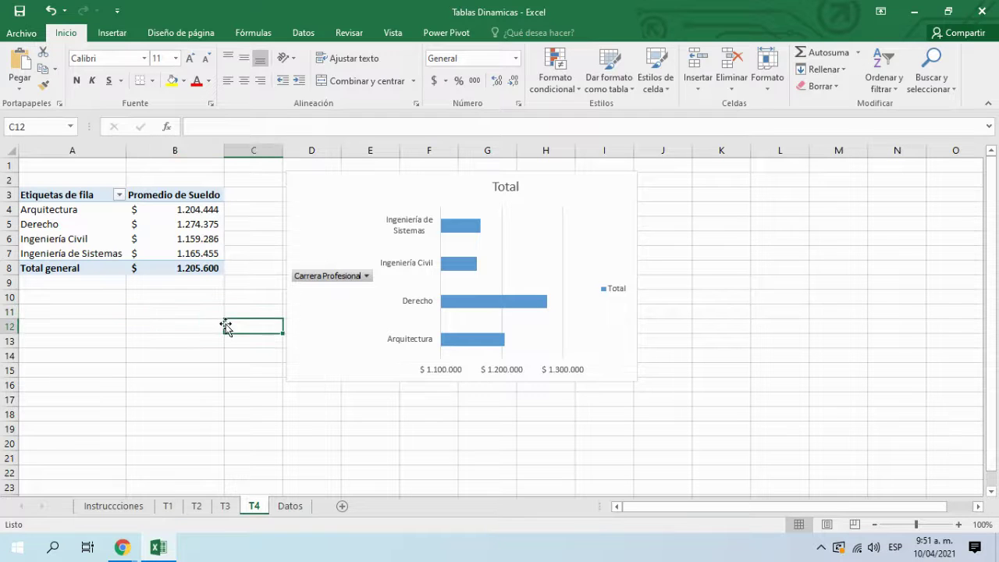
pyautogui.click(332, 367)
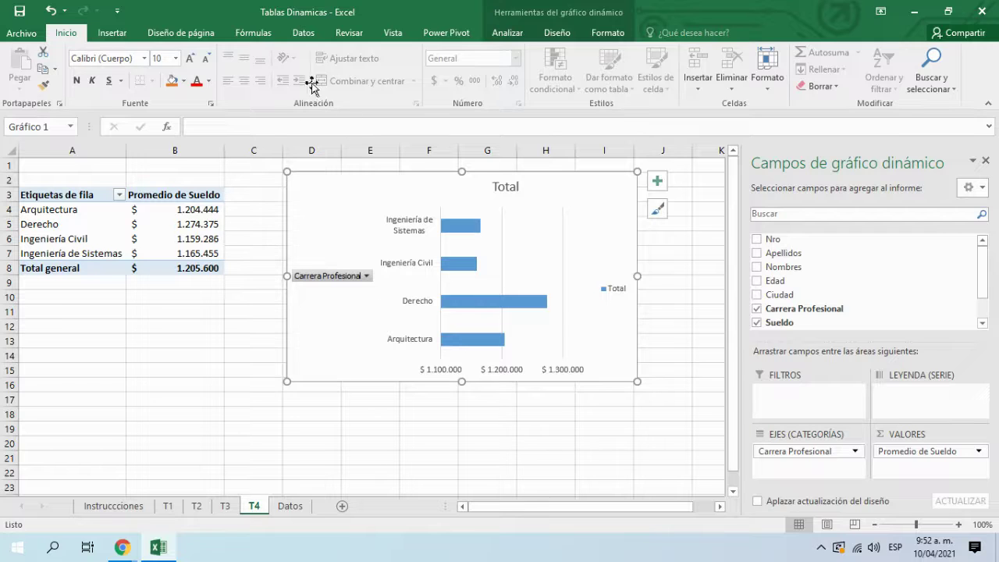
# Step: Select the Ingeniería Civil salary value, view the Analizar options, then stop presenting in Meet
pyautogui.click(280, 326)
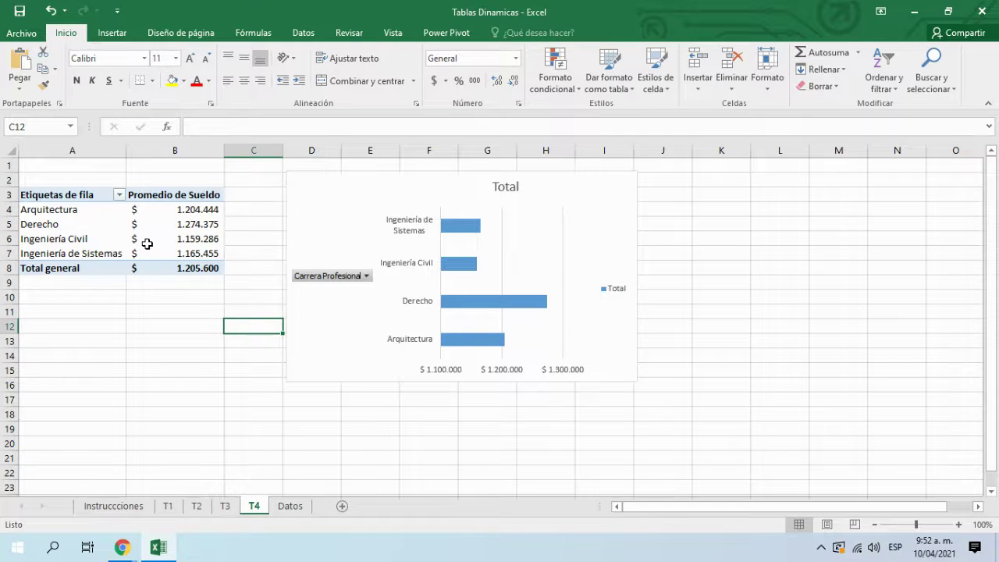
pyautogui.click(148, 243)
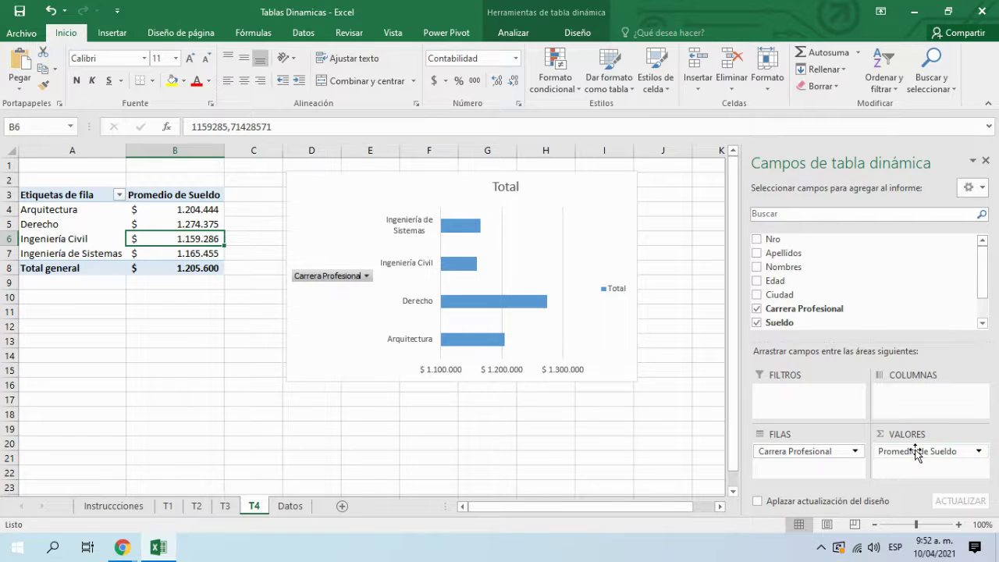
pyautogui.click(569, 16)
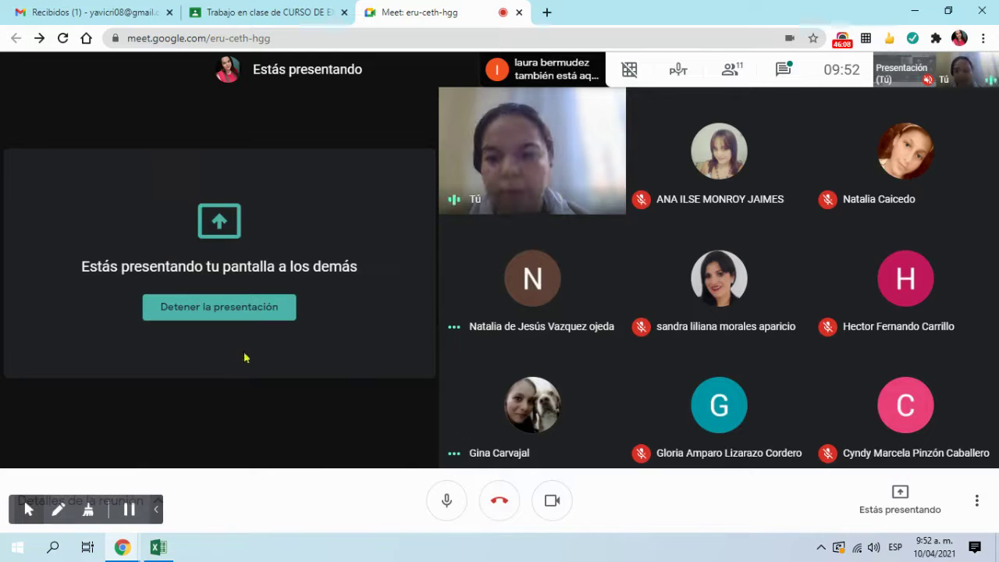
pyautogui.click(262, 307)
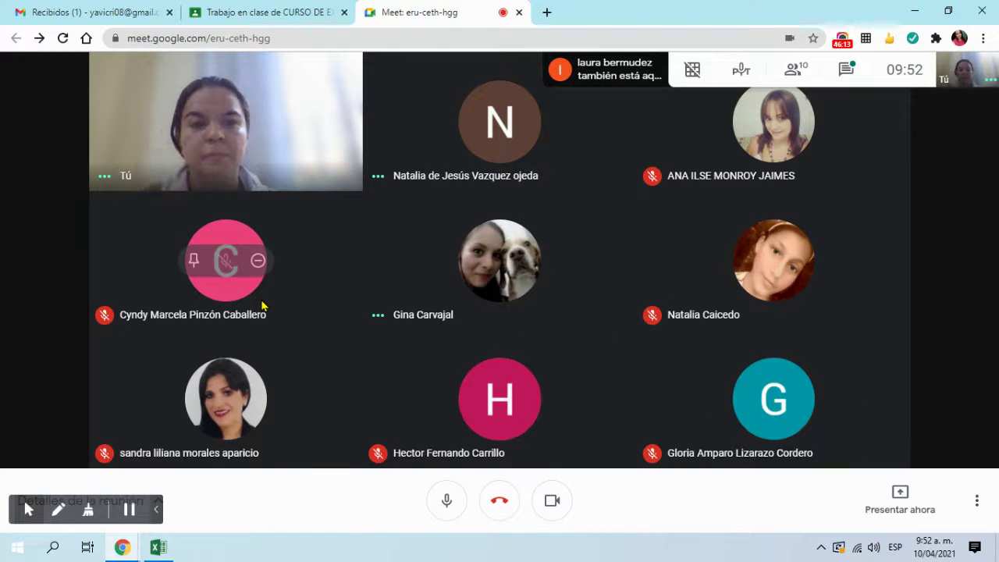
# Step: Look through the meeting's people list and chat, then return to the Meet call
pyautogui.click(640, 88)
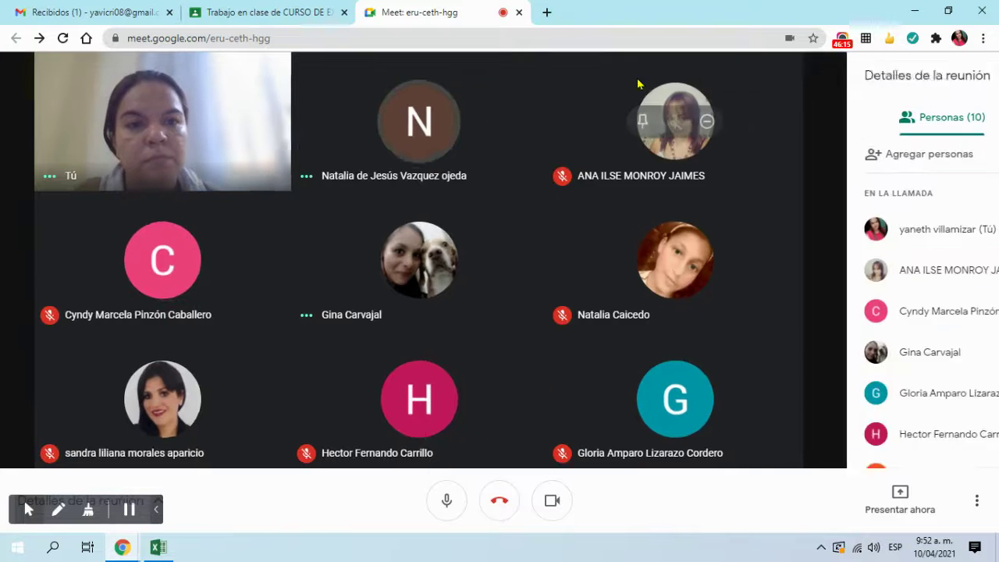
pyautogui.click(960, 127)
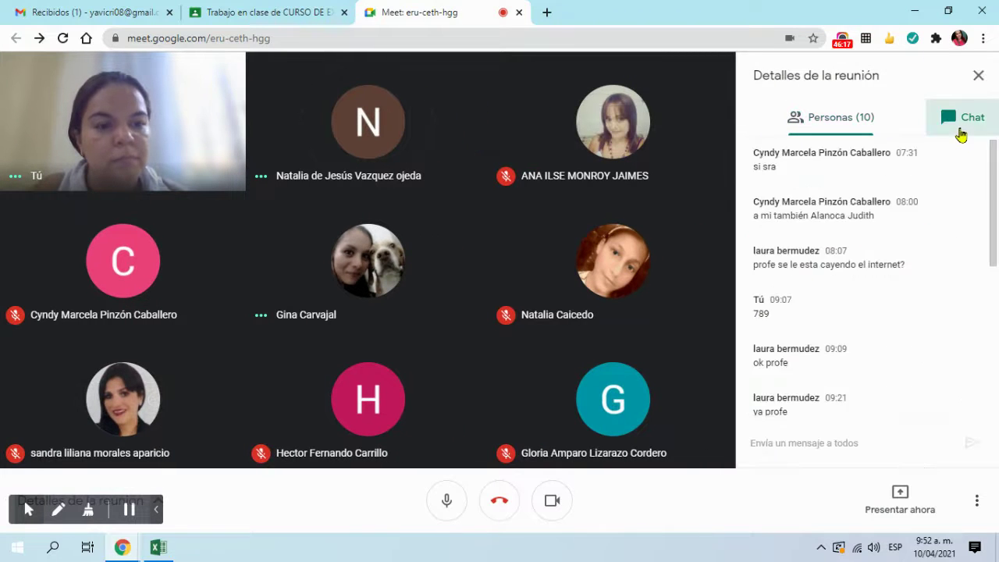
pyautogui.click(849, 415)
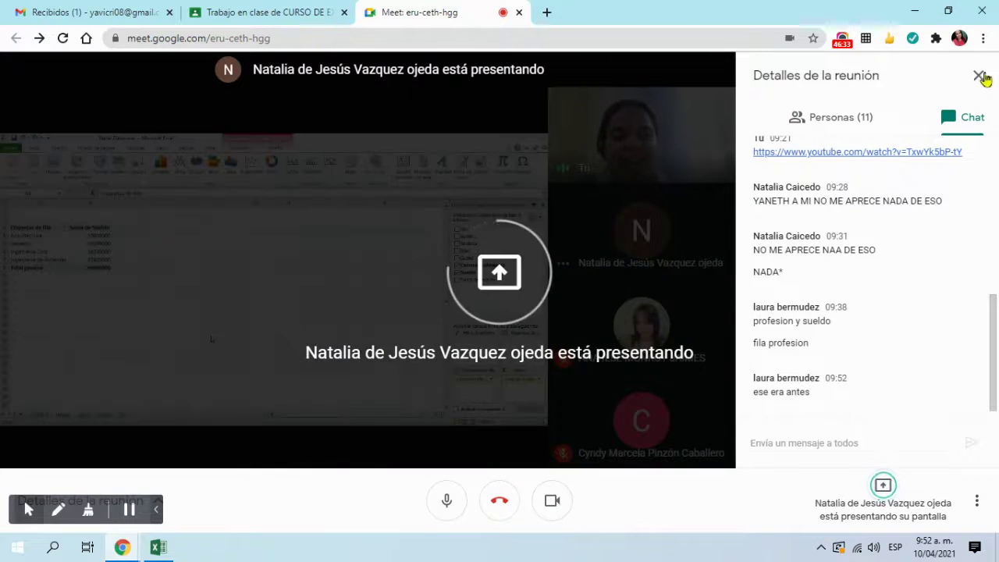
pyautogui.click(978, 75)
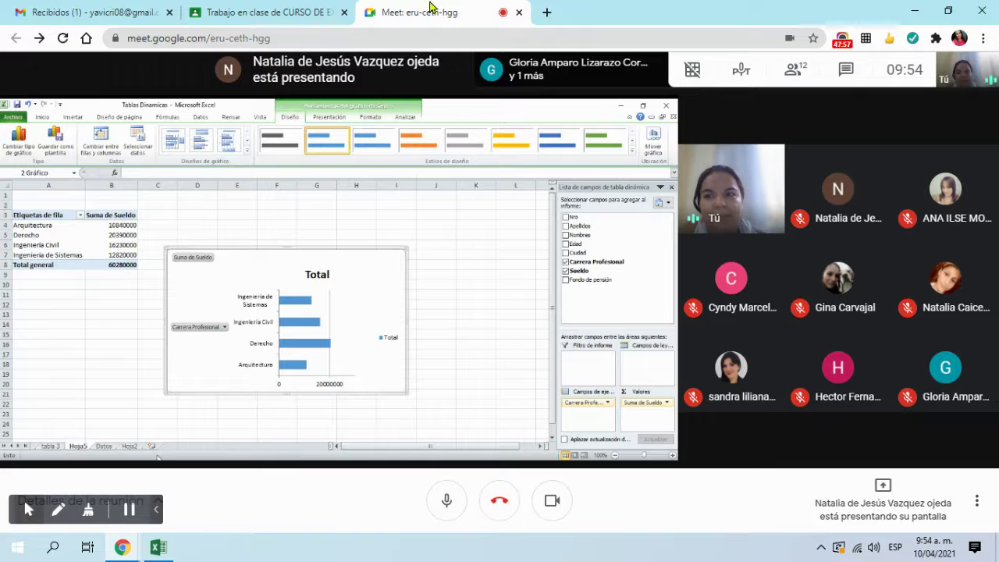
pyautogui.click(95, 10)
pyautogui.click(429, 11)
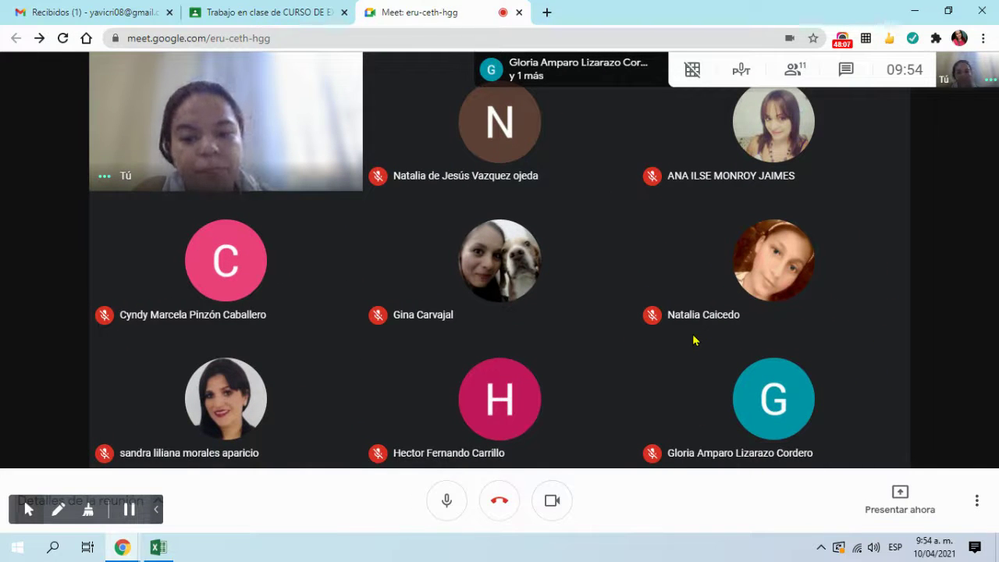
# Step: Present the entire screen to the meeting and hide the sharing notice
pyautogui.click(909, 495)
pyautogui.click(867, 375)
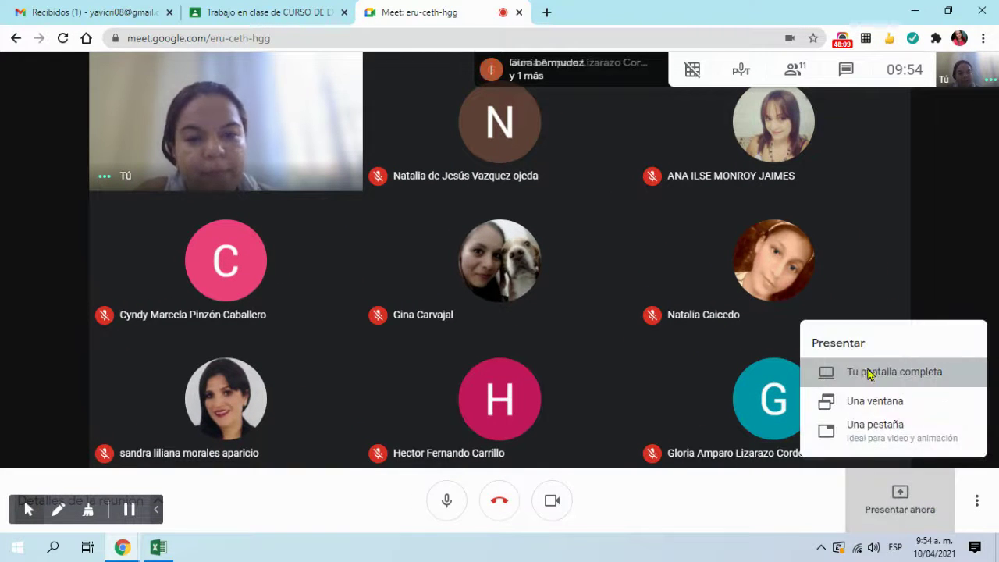
pyautogui.click(635, 345)
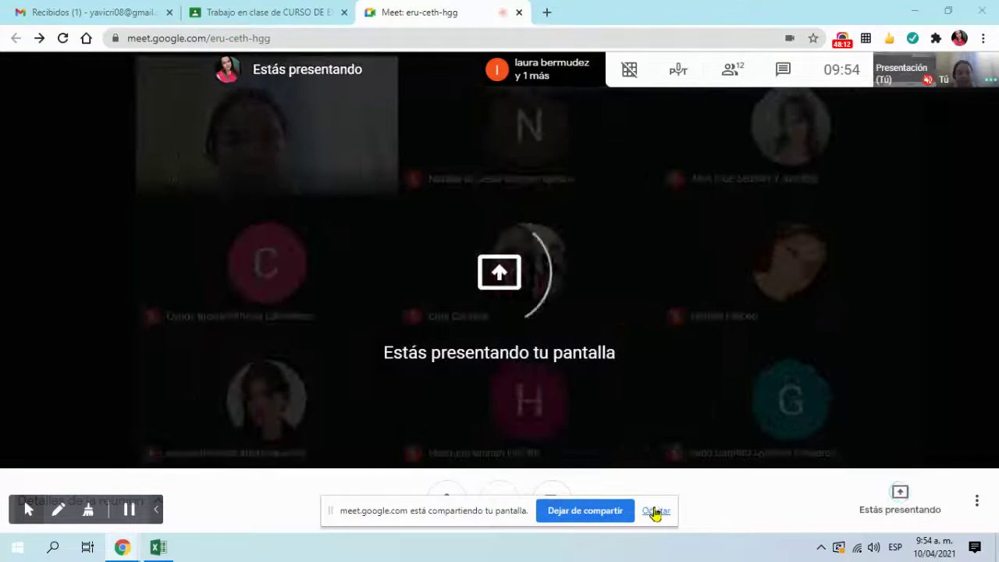
pyautogui.click(656, 513)
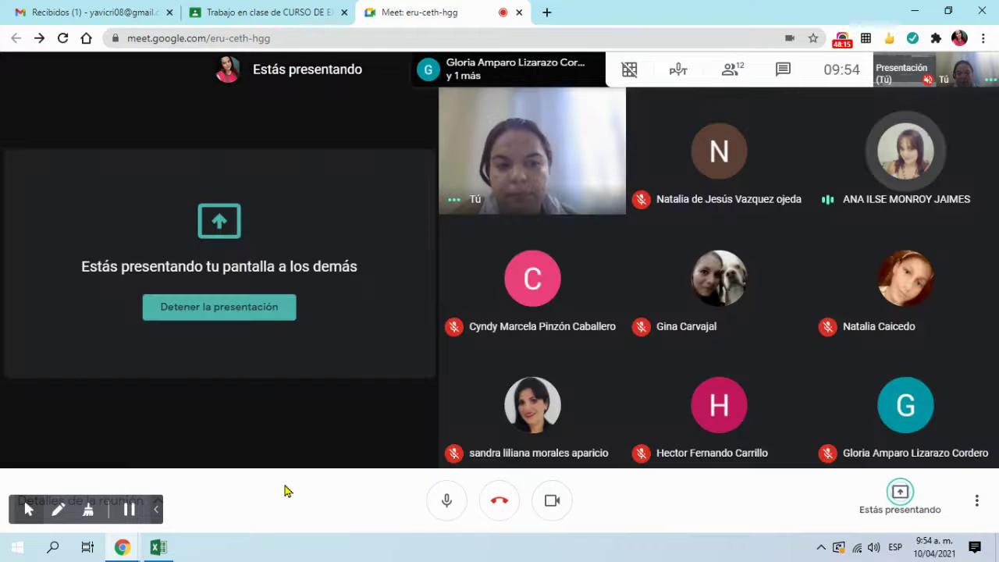
# Step: Bring Excel forward and select the step 5 text box on the Instrucciones sheet
pyautogui.click(156, 548)
pyautogui.click(145, 418)
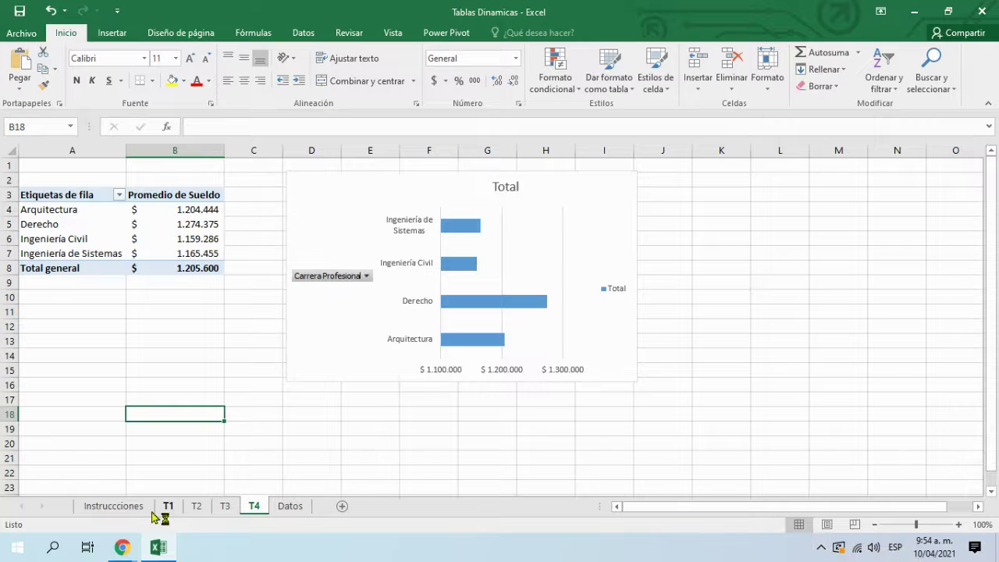
pyautogui.click(113, 506)
pyautogui.click(401, 391)
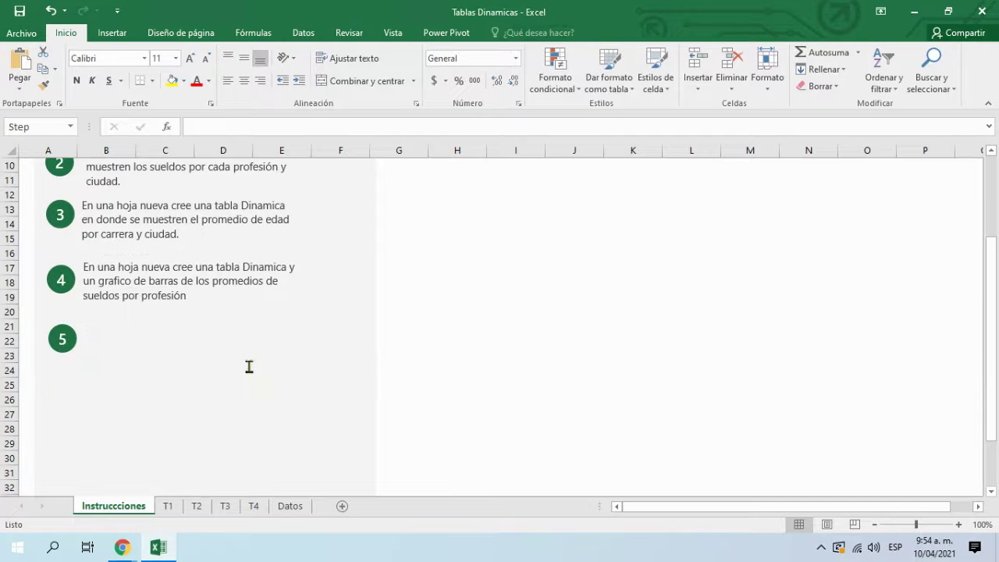
pyautogui.click(264, 360)
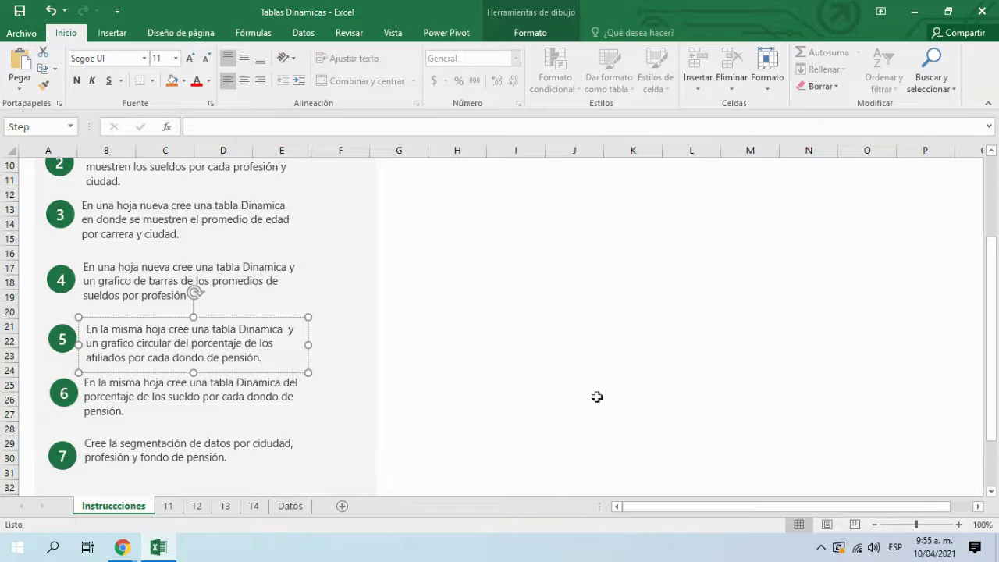
# Step: Correct 'dondo' to 'Fondo' in the step 5 text, then return to the T4 sheet
pyautogui.click(181, 355)
pyautogui.press('BackSpace')
pyautogui.write('F')
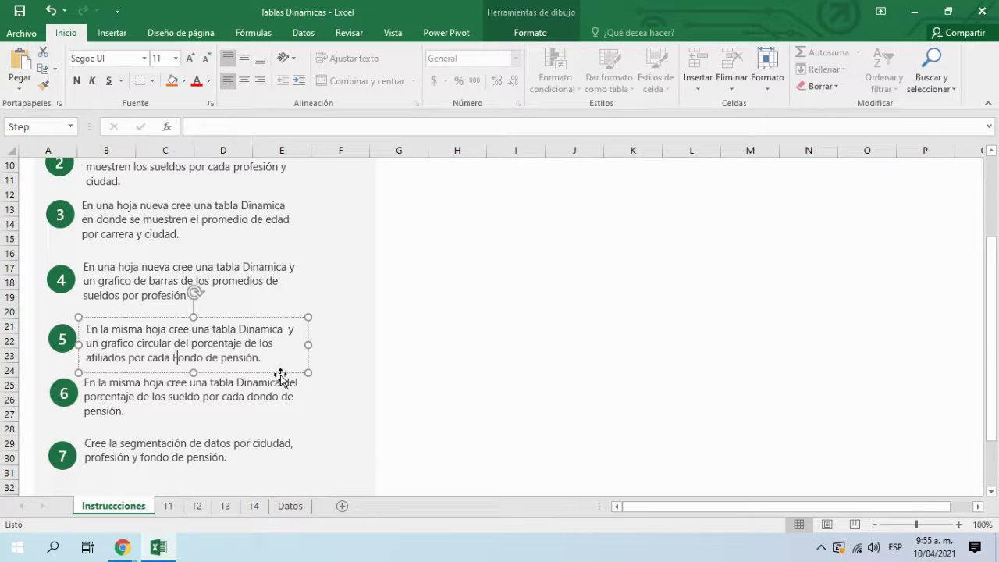
pyautogui.click(353, 375)
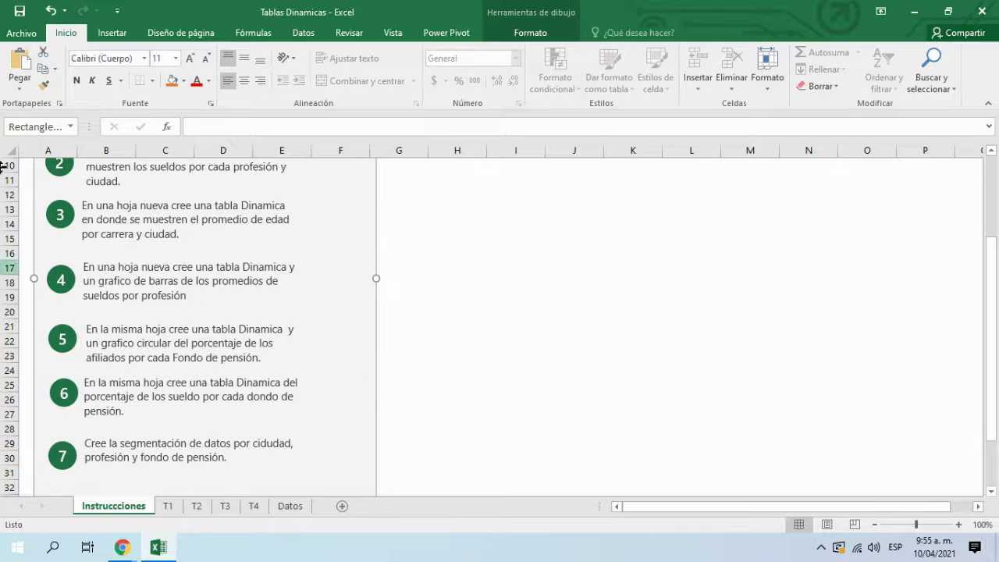
pyautogui.click(492, 421)
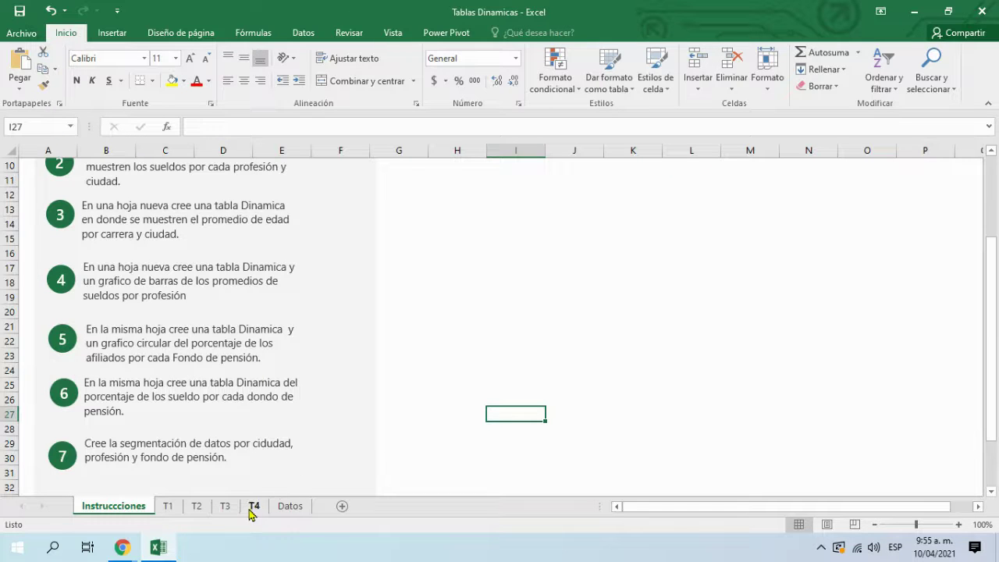
pyautogui.click(253, 355)
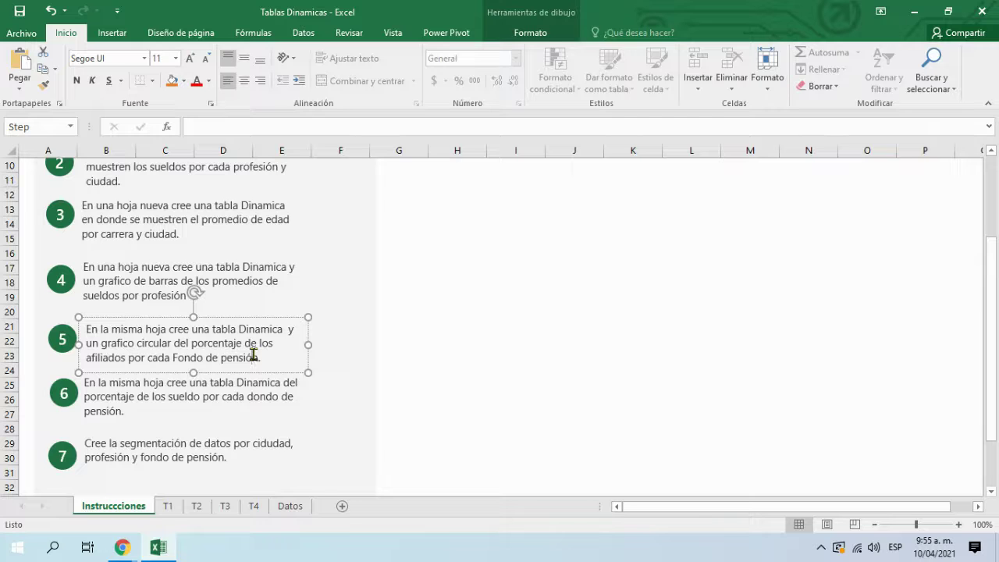
pyautogui.click(253, 505)
pyautogui.click(166, 402)
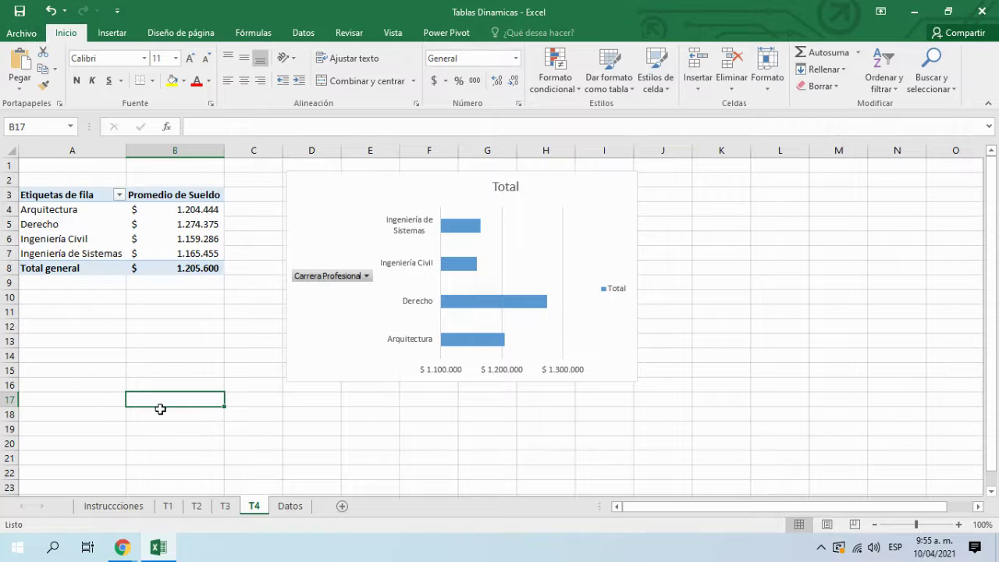
# Step: Insert a pivot table from the Datos table on the existing sheet at 'T4'!$A$21
pyautogui.click(289, 505)
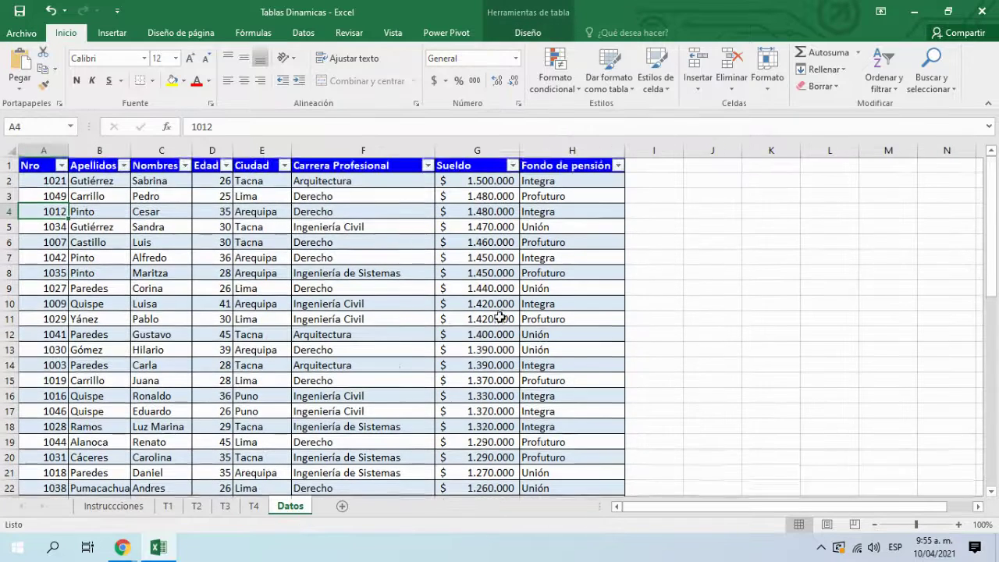
pyautogui.click(111, 33)
pyautogui.click(24, 66)
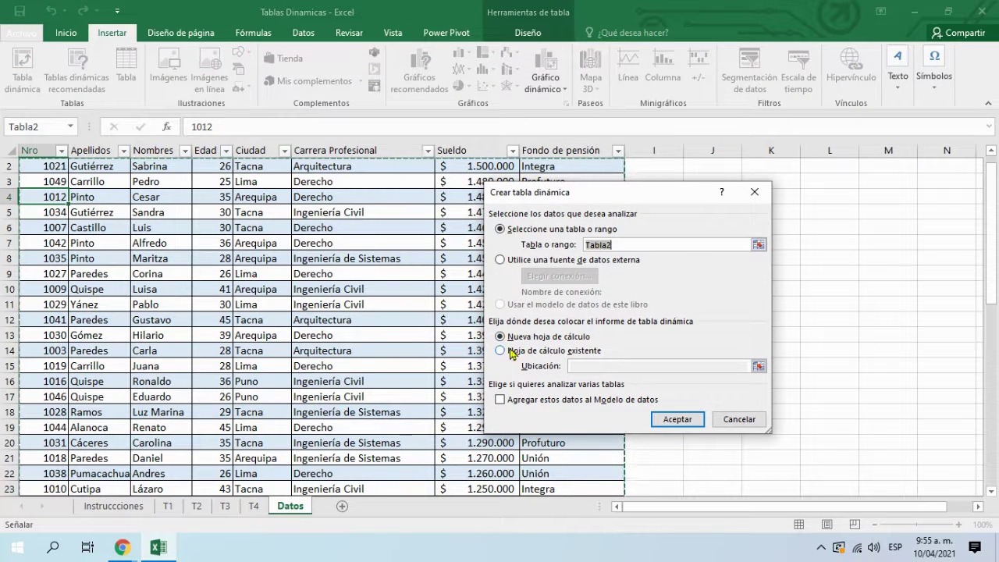
pyautogui.click(500, 351)
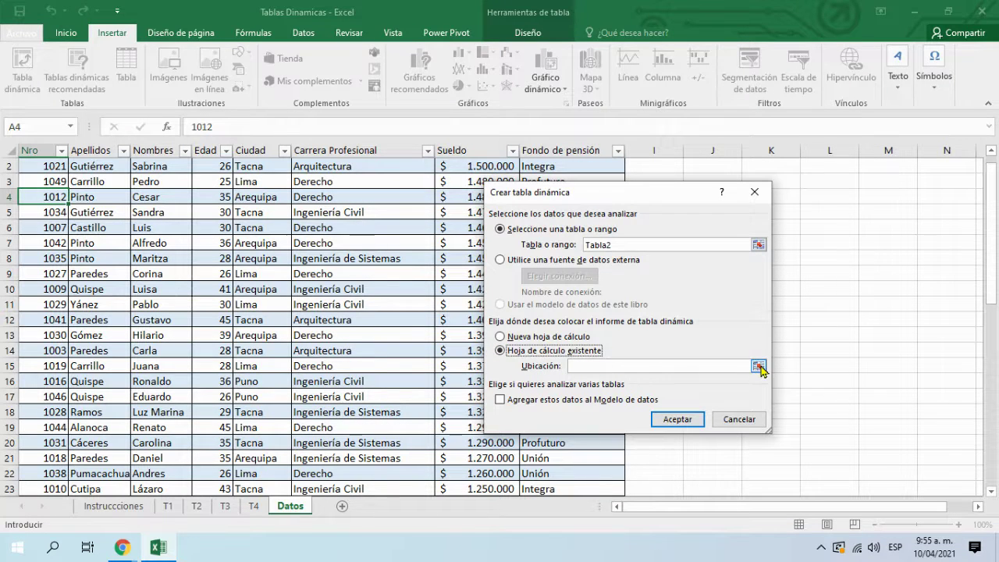
pyautogui.click(758, 366)
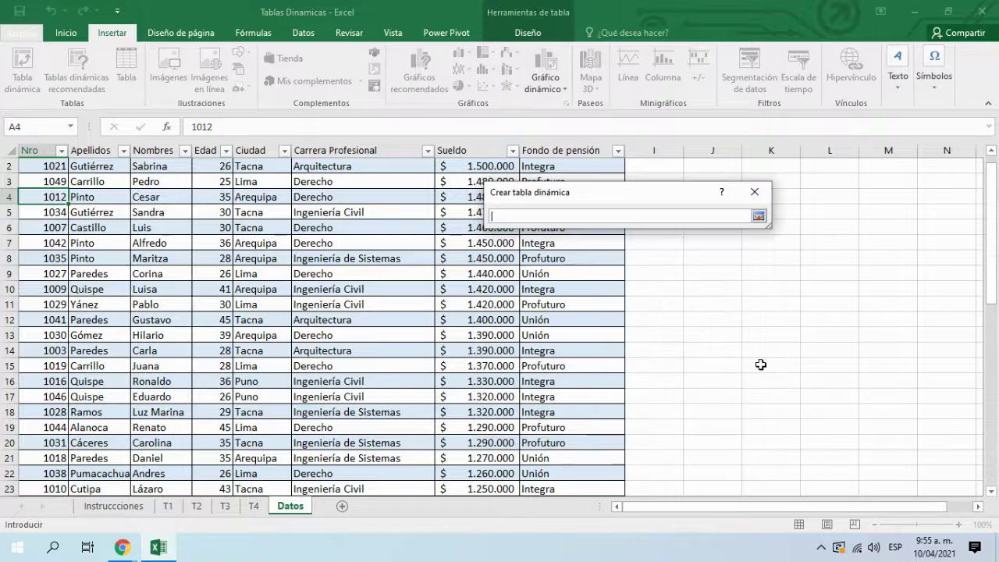
pyautogui.click(254, 506)
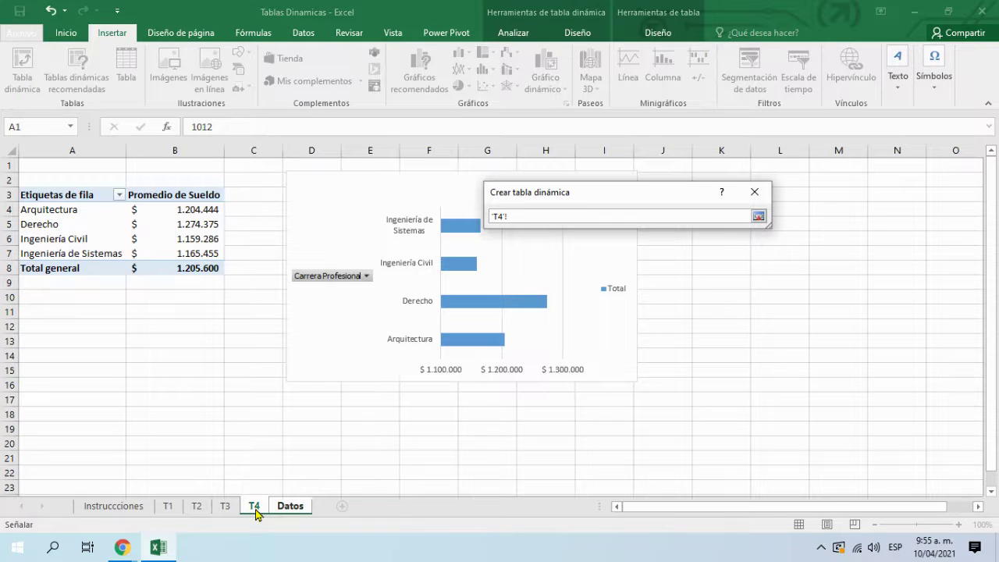
pyautogui.scroll(-2, 106, 398)
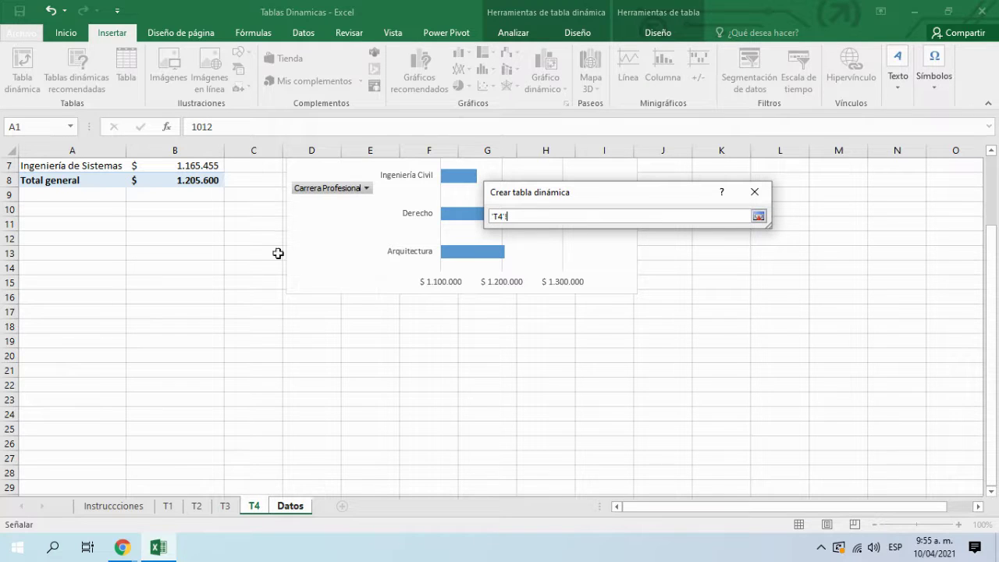
pyautogui.click(80, 361)
pyautogui.click(78, 372)
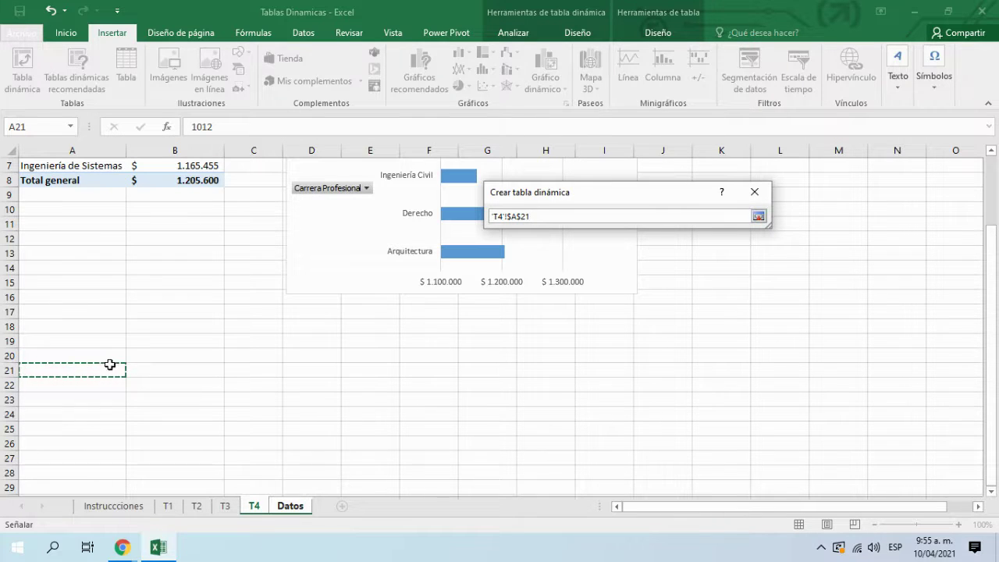
pyautogui.click(757, 216)
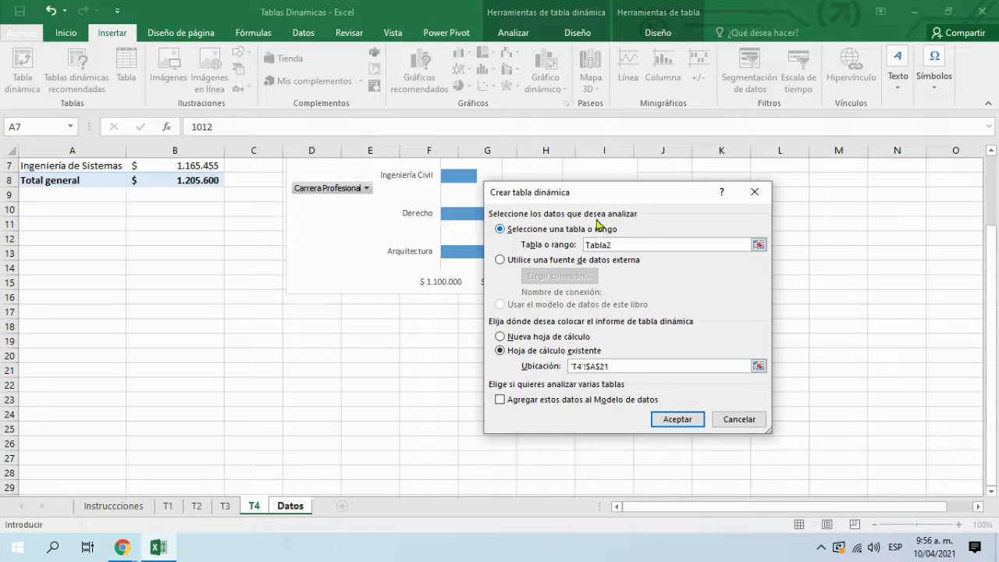
pyautogui.click(668, 420)
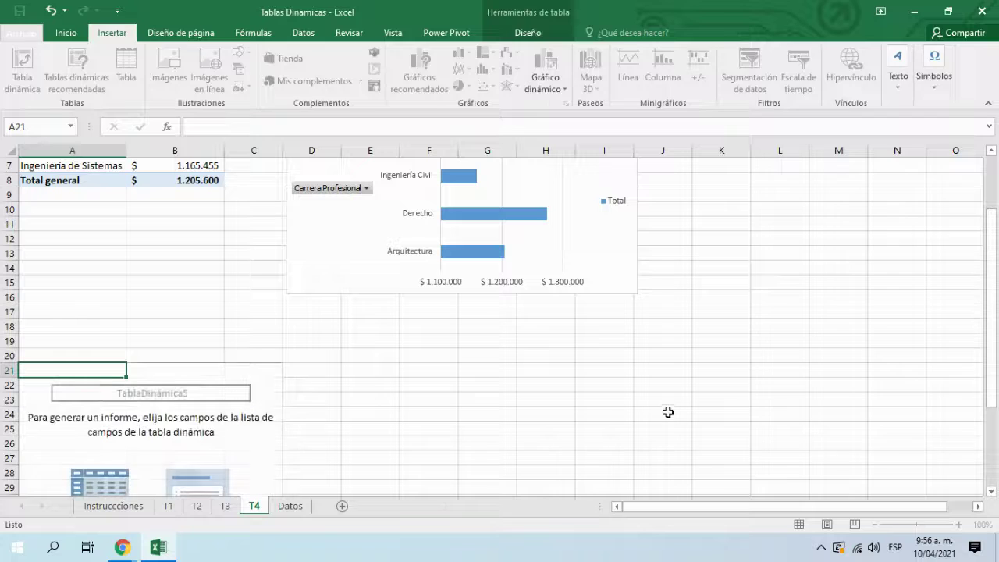
# Step: Scroll over the new empty TablaDinámica5 on T4, then minimize Excel
pyautogui.scroll(-2, 344, 374)
pyautogui.scroll(-3, 191, 359)
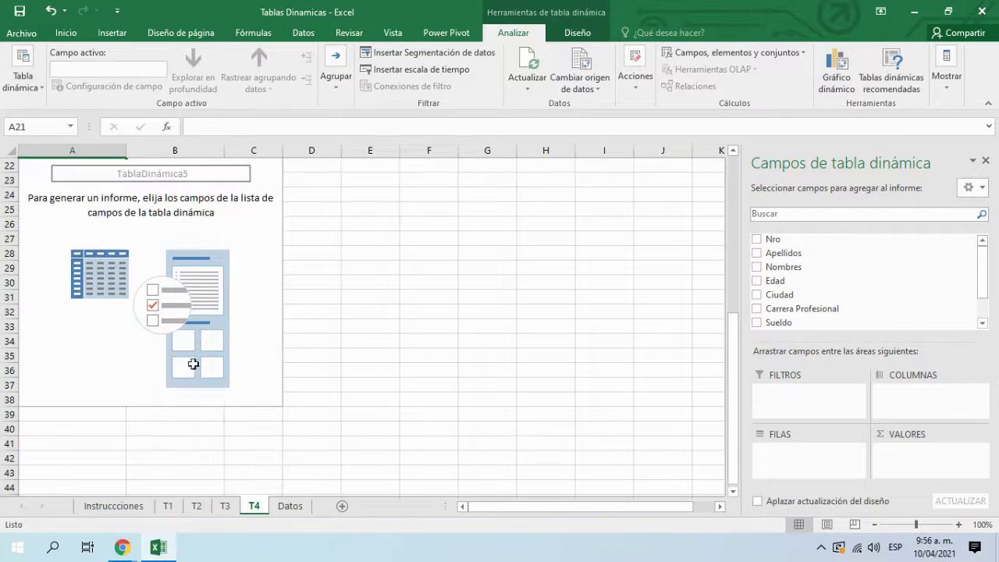
pyautogui.scroll(4, 257, 322)
pyautogui.scroll(-3, 238, 326)
pyautogui.scroll(3, 234, 324)
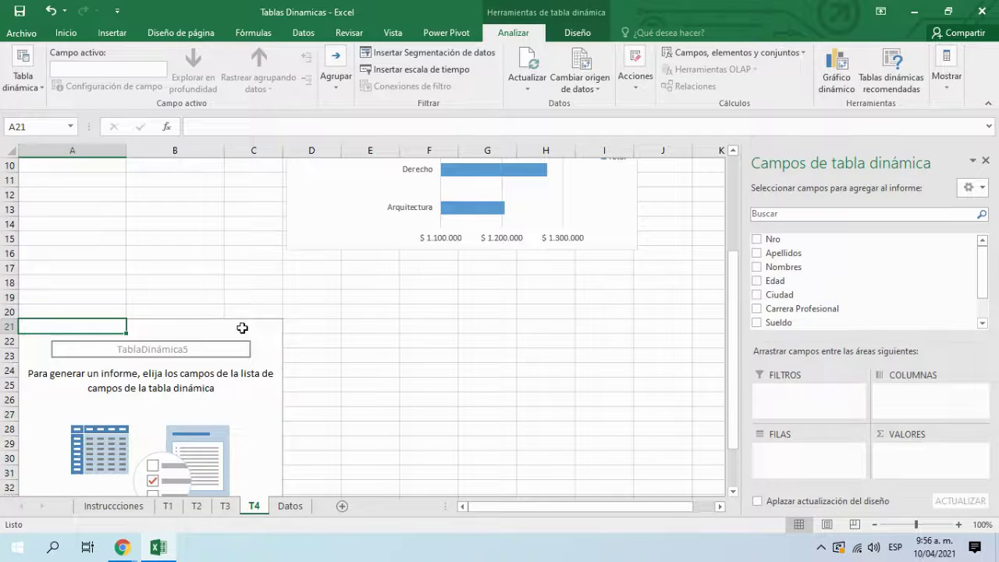
pyautogui.scroll(-1, 240, 327)
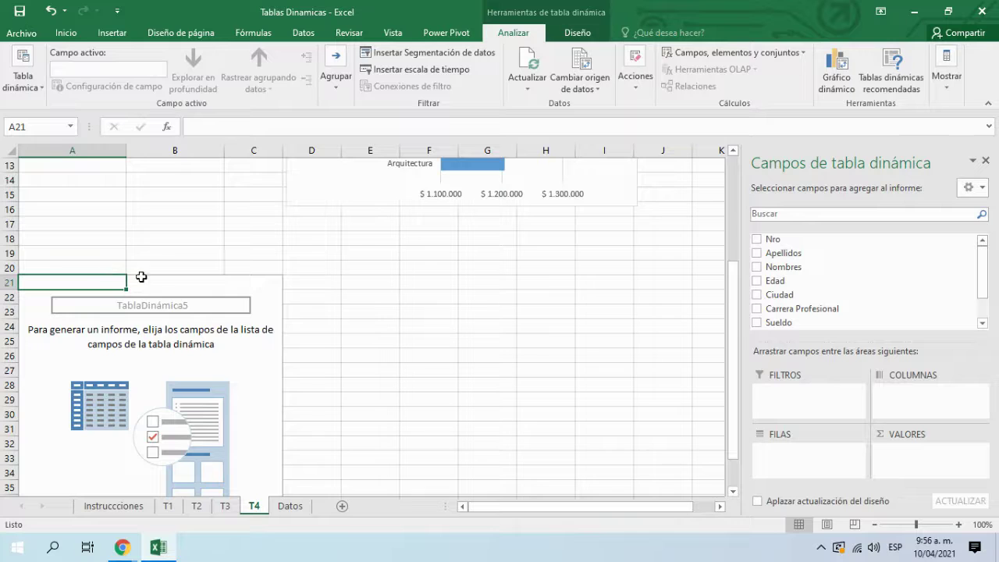
pyautogui.scroll(3, 141, 277)
pyautogui.scroll(-1, 148, 273)
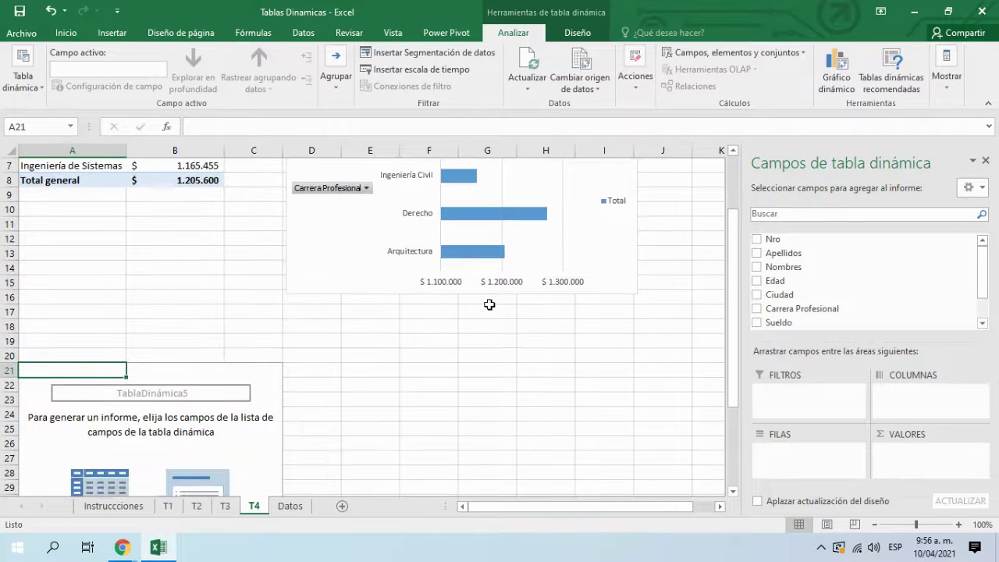
pyautogui.click(911, 11)
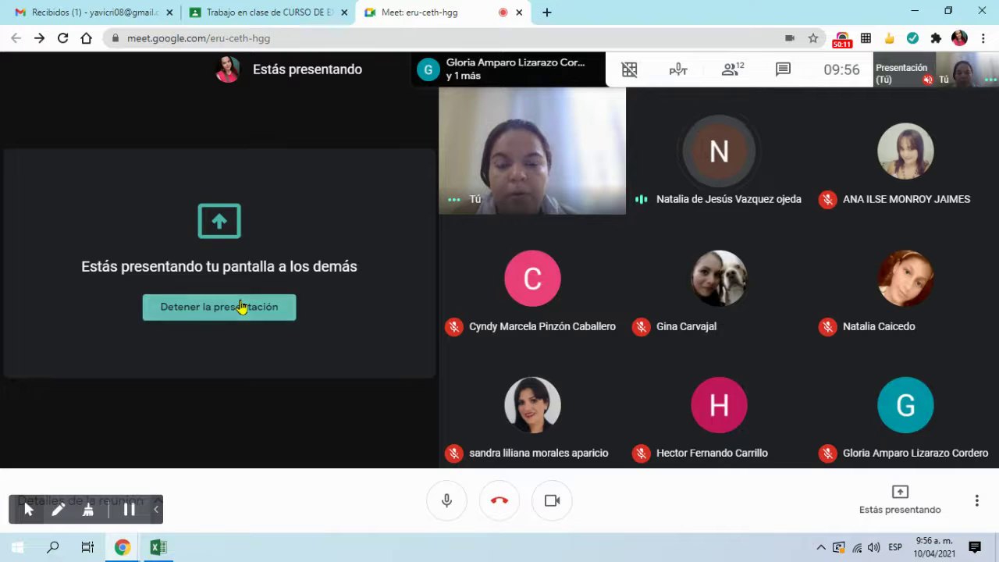
# Step: Stop and restart presenting the entire screen, hide the sharing notice, and bring Excel back
pyautogui.click(242, 305)
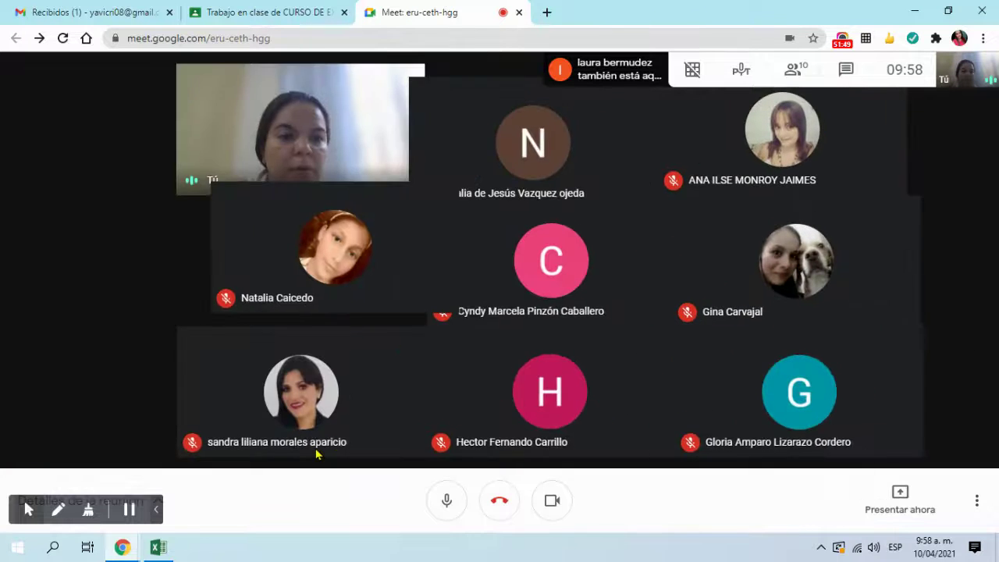
pyautogui.click(901, 496)
pyautogui.click(858, 371)
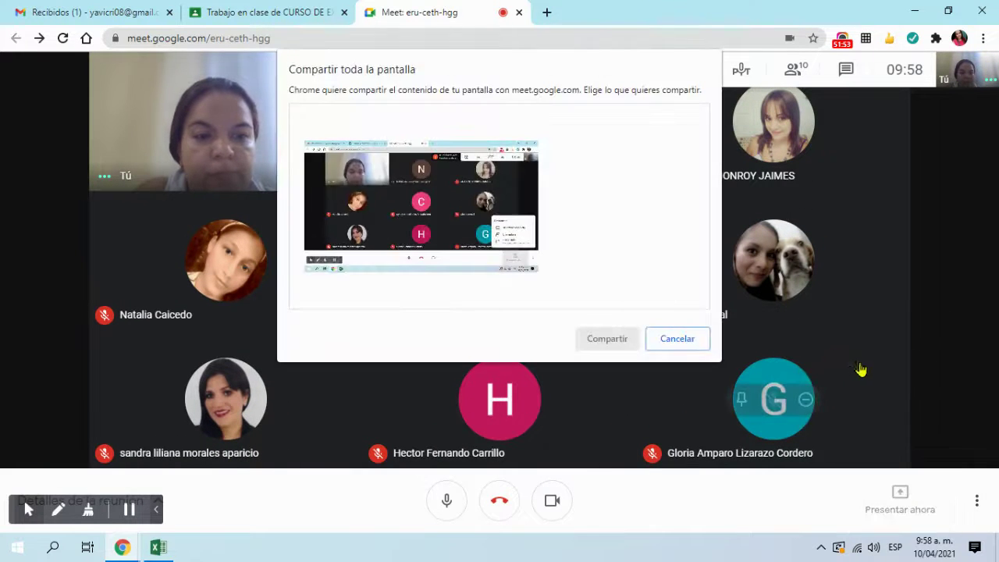
pyautogui.click(617, 339)
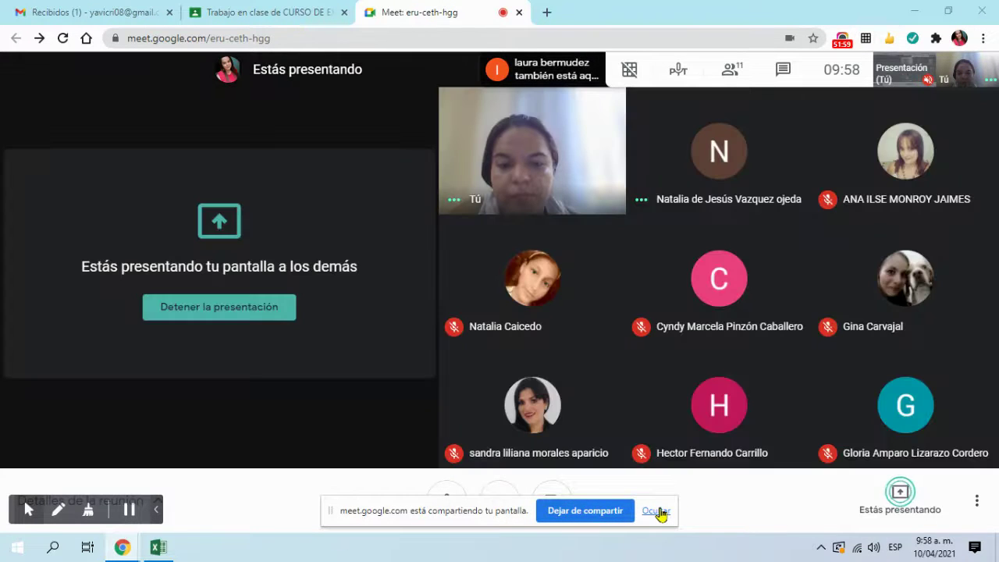
pyautogui.click(658, 511)
pyautogui.click(159, 547)
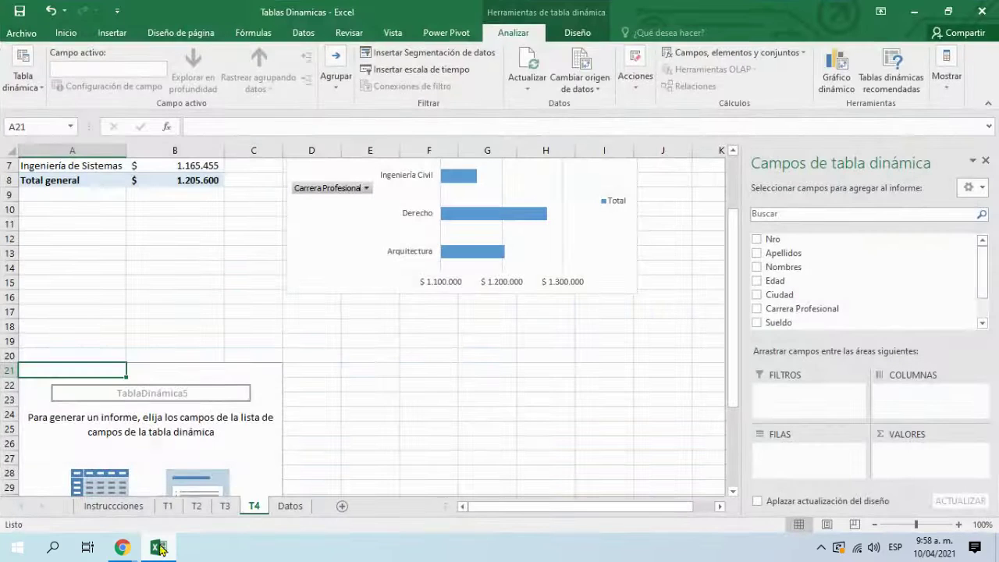
# Step: Activate the empty pivot on T4 and add Fondo de pensión as its rows
pyautogui.click(430, 402)
pyautogui.scroll(-5, 359, 397)
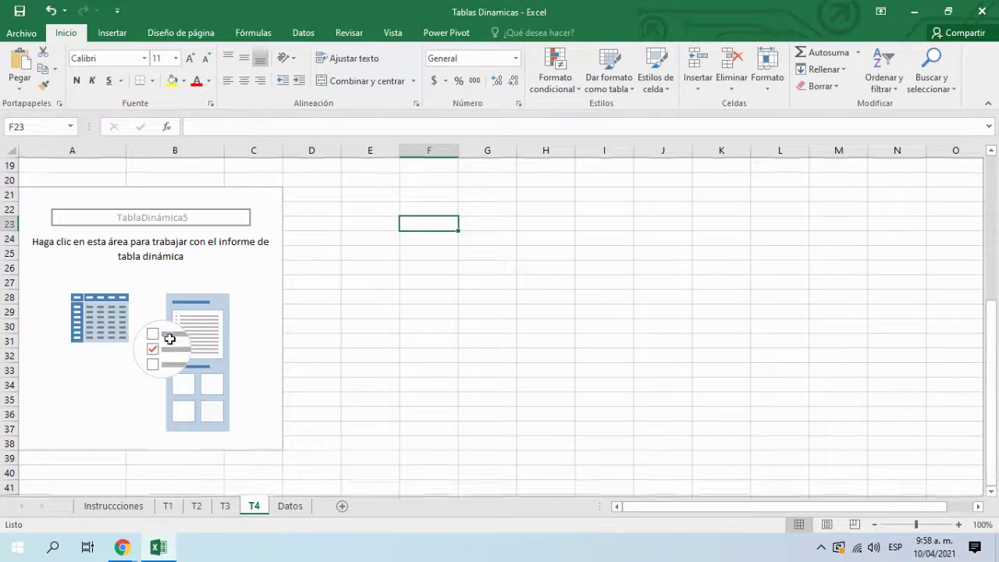
pyautogui.click(129, 512)
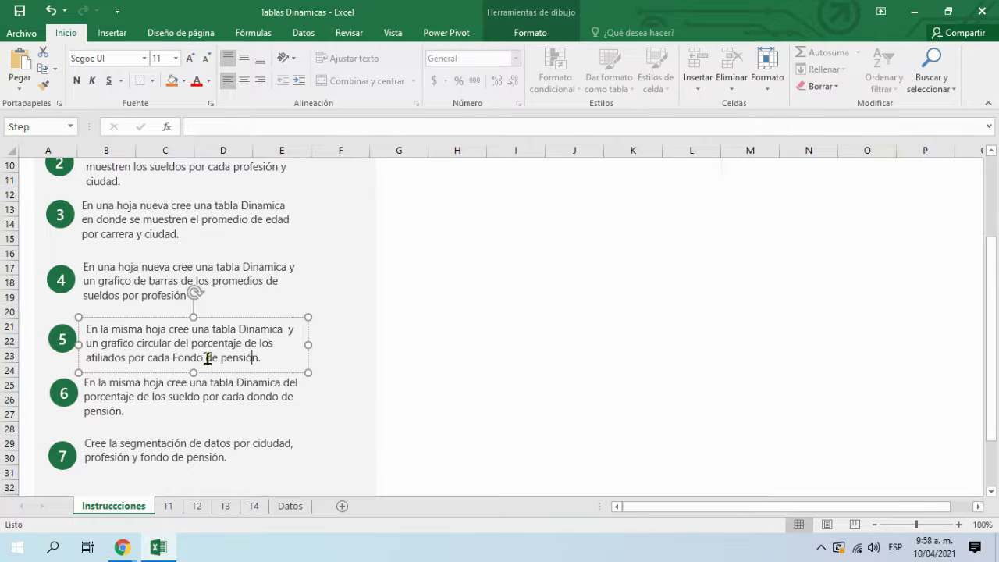
pyautogui.click(253, 506)
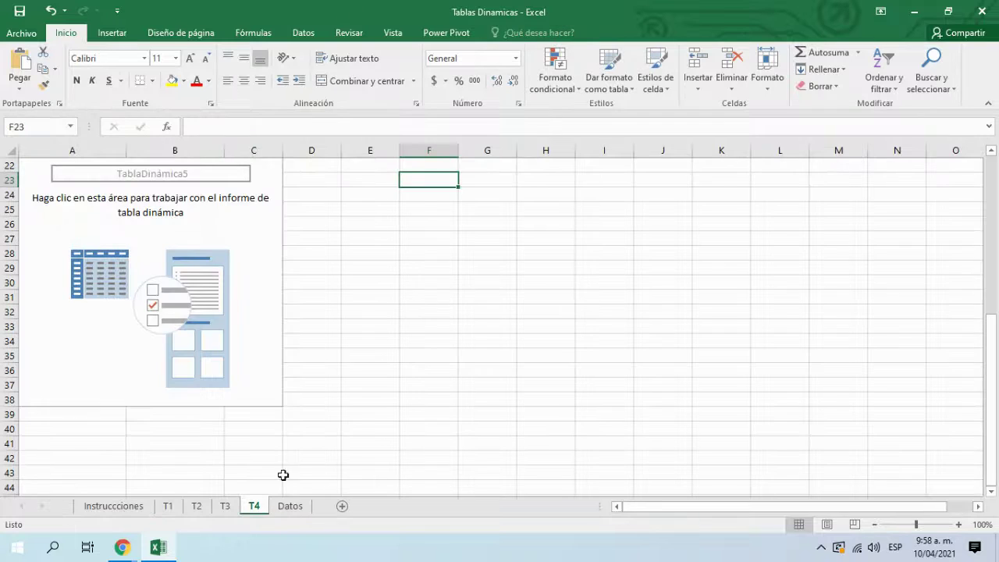
pyautogui.click(147, 305)
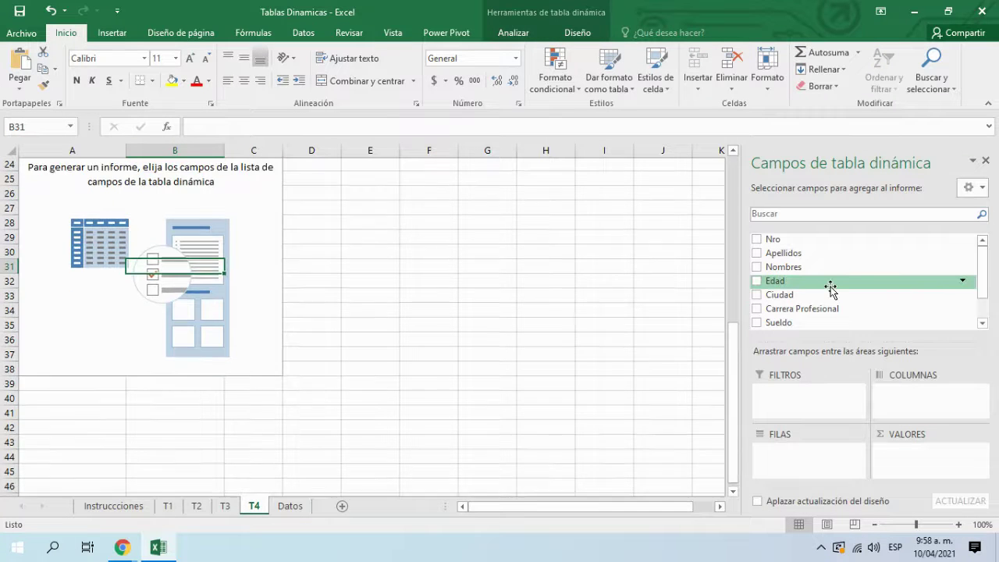
pyautogui.moveTo(981, 290); pyautogui.dragTo(981, 312)
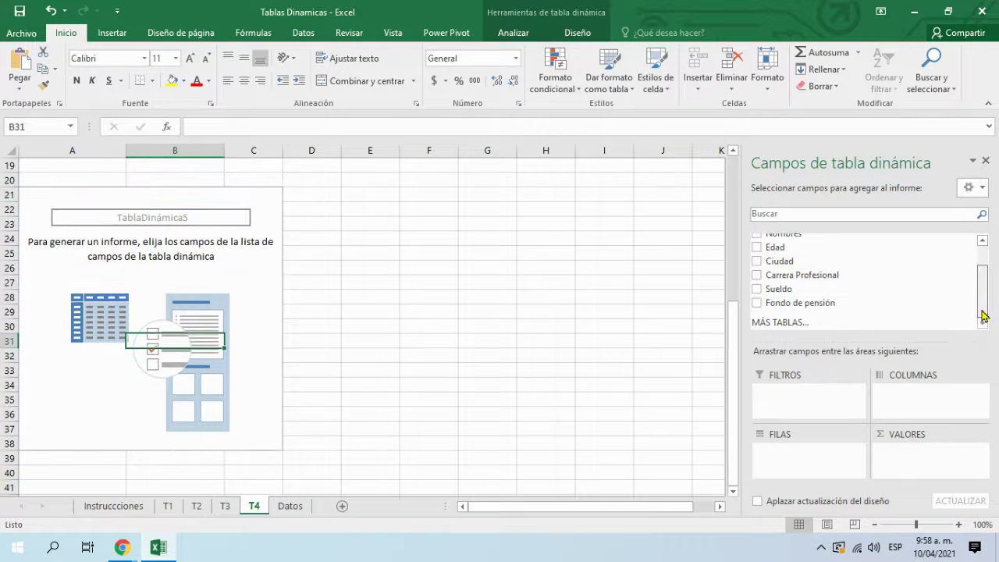
pyautogui.click(756, 303)
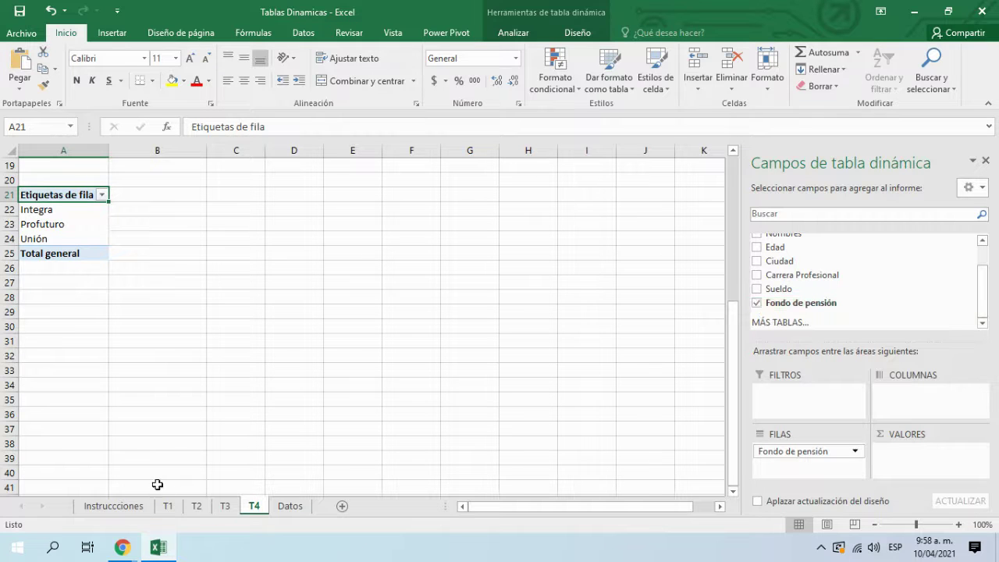
# Step: Recheck the Instrucciones and Datos sheets, then return to the T4 pivot
pyautogui.click(113, 506)
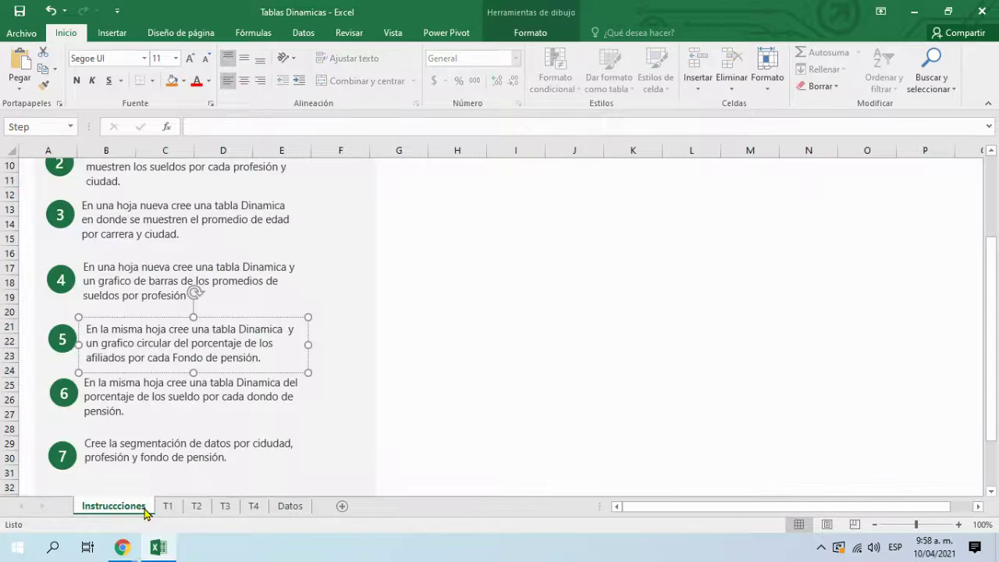
pyautogui.click(260, 512)
pyautogui.click(291, 511)
pyautogui.click(260, 511)
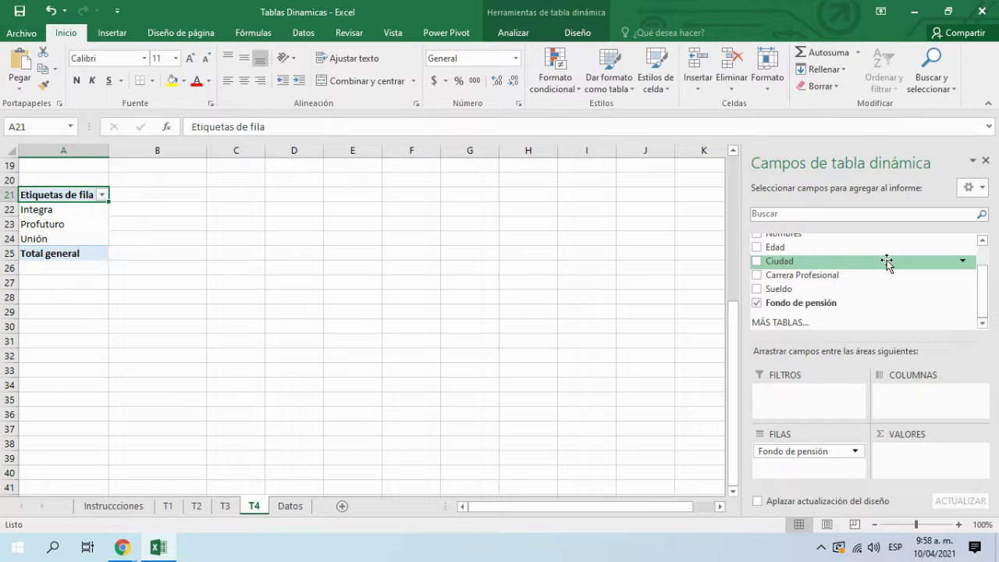
pyautogui.scroll(2, 884, 263)
pyautogui.scroll(-1, 884, 264)
pyautogui.moveTo(981, 292); pyautogui.dragTo(980, 263)
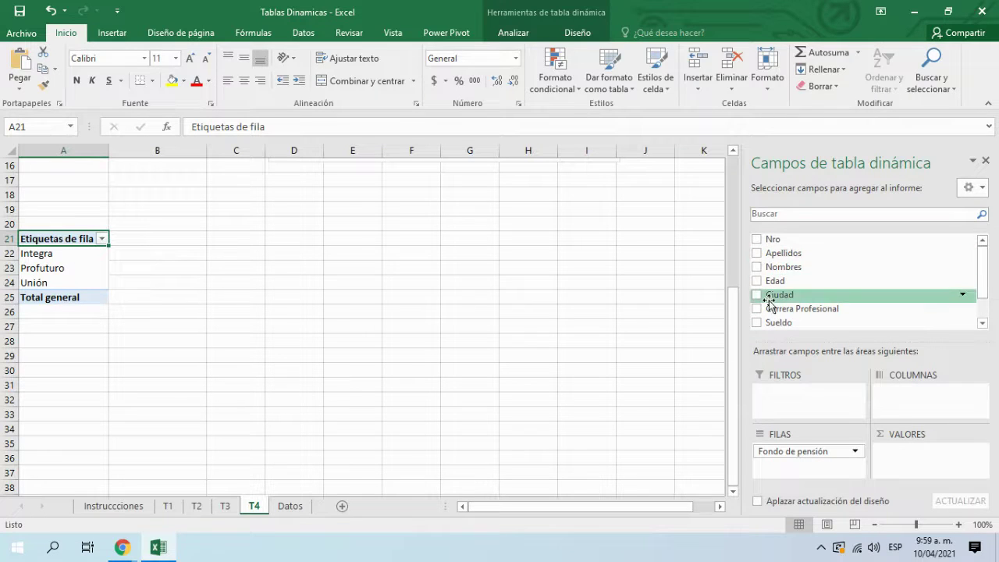
# Step: Count Apellidos in VALORES per fund: Integra 18, Profuturo 16, Unión 16, total 50
pyautogui.click(758, 255)
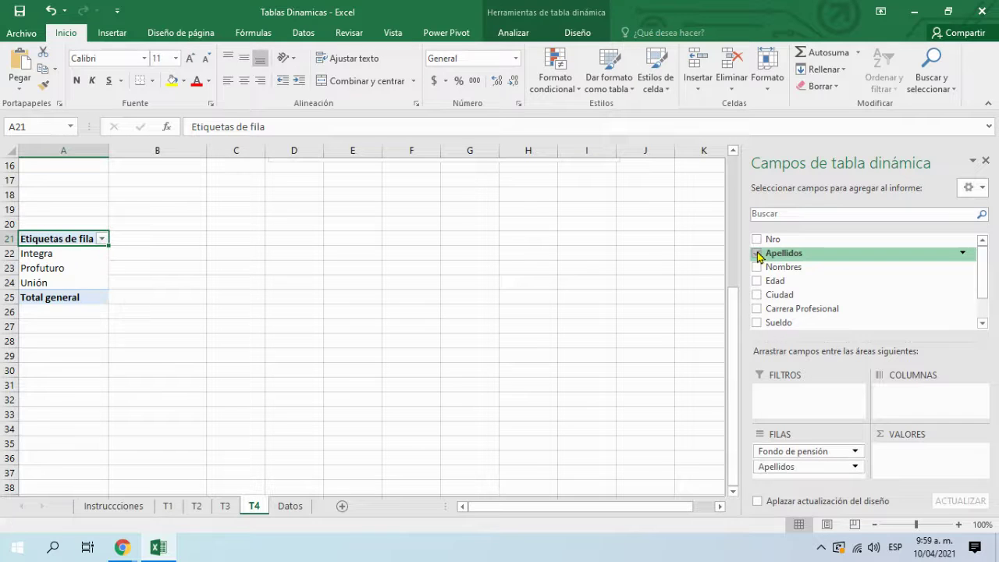
pyautogui.click(787, 468)
pyautogui.moveTo(788, 469); pyautogui.dragTo(896, 473)
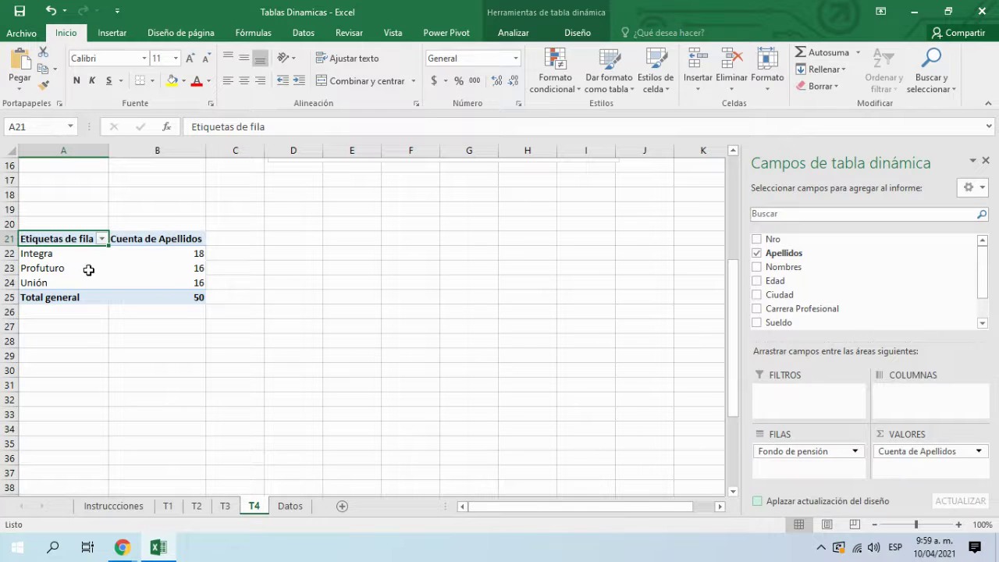
pyautogui.moveTo(57, 254); pyautogui.dragTo(163, 252)
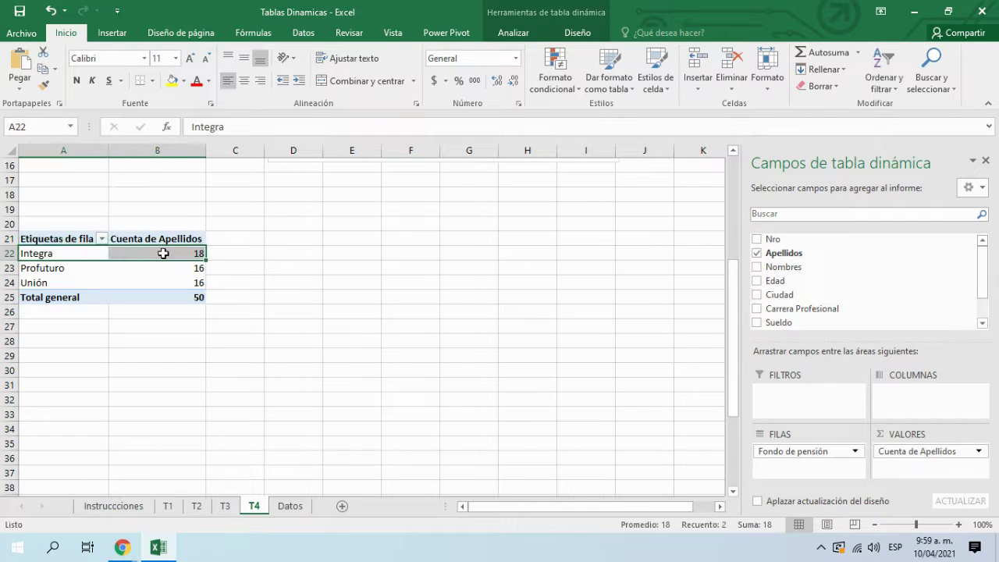
pyautogui.moveTo(90, 267); pyautogui.dragTo(175, 268)
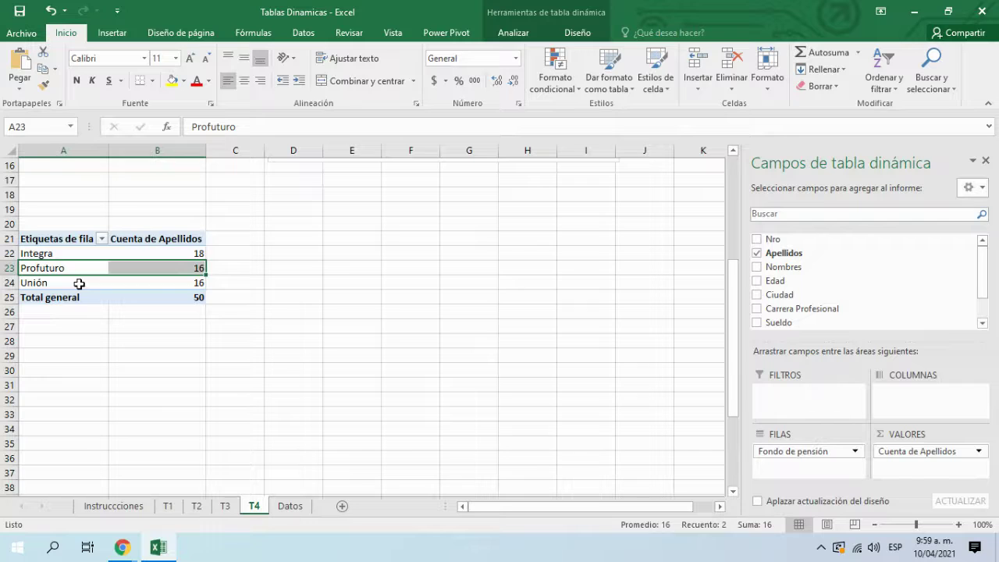
pyautogui.moveTo(79, 283); pyautogui.dragTo(164, 283)
# Step: Recheck the instructions, select the counts B22:B25, and open the Cuenta de Apellidos field options
pyautogui.click(129, 507)
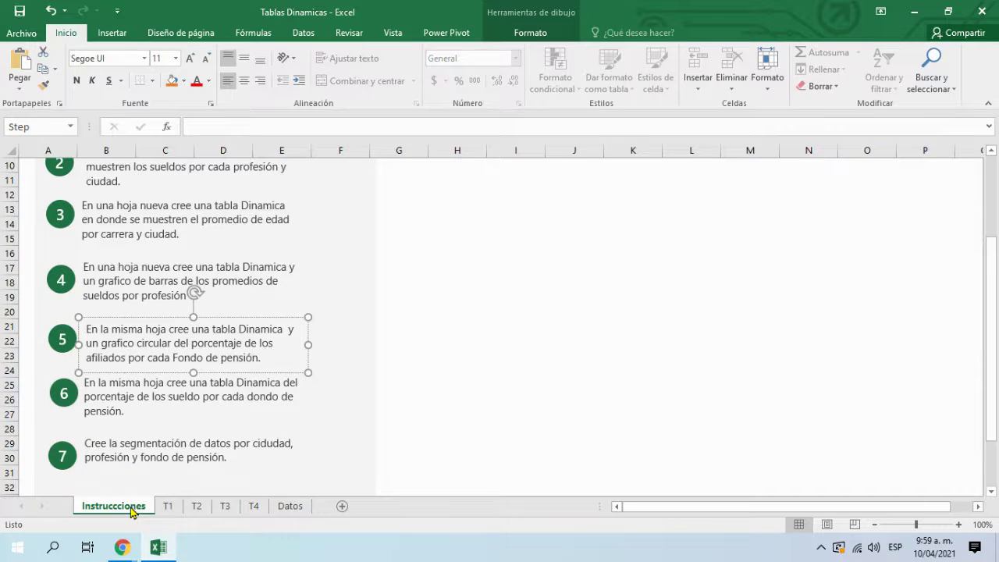
pyautogui.click(254, 507)
pyautogui.click(129, 508)
pyautogui.click(251, 509)
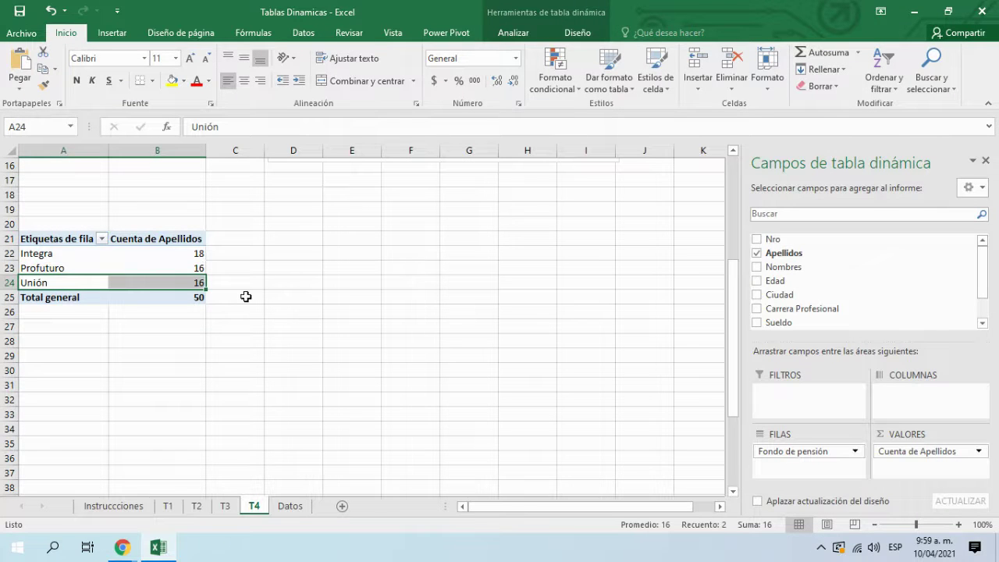
pyautogui.moveTo(178, 263); pyautogui.dragTo(185, 292)
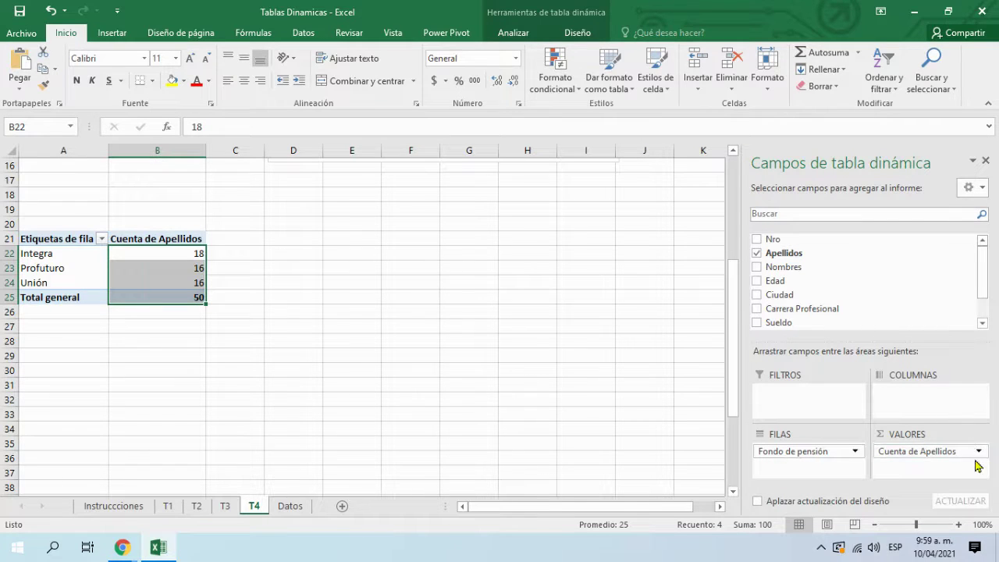
pyautogui.click(977, 451)
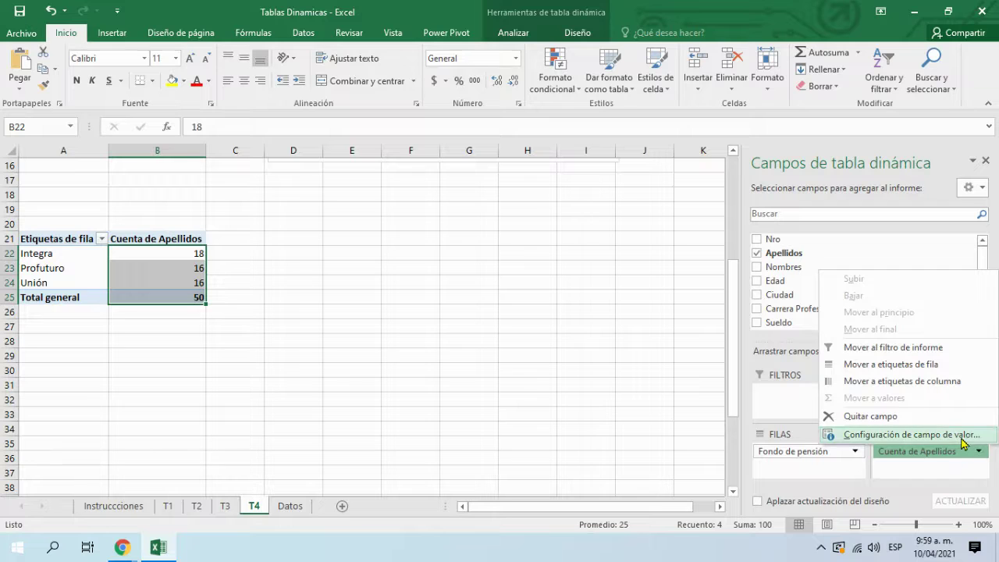
# Step: Show Cuenta de Apellidos values as % del total general
pyautogui.click(960, 435)
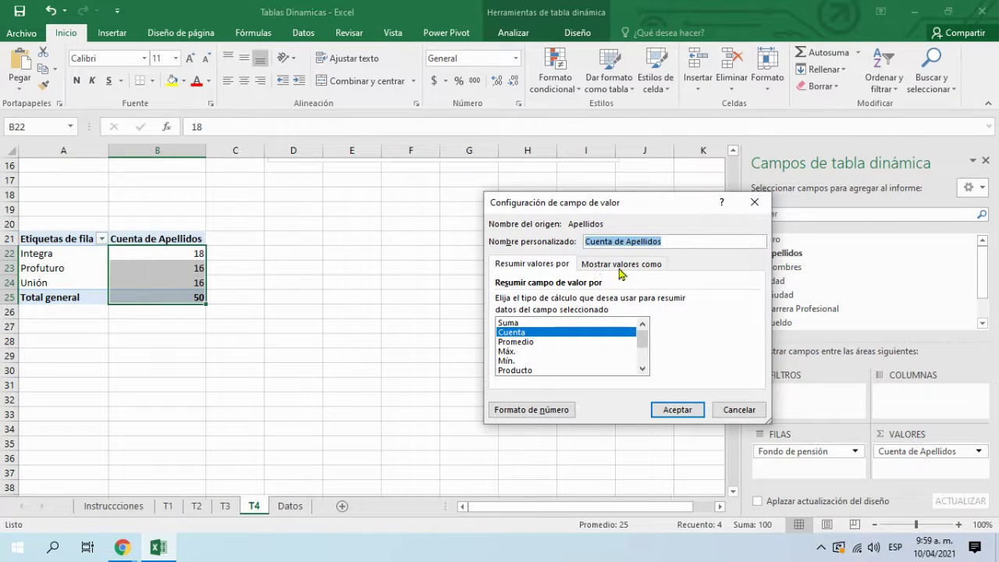
pyautogui.click(594, 266)
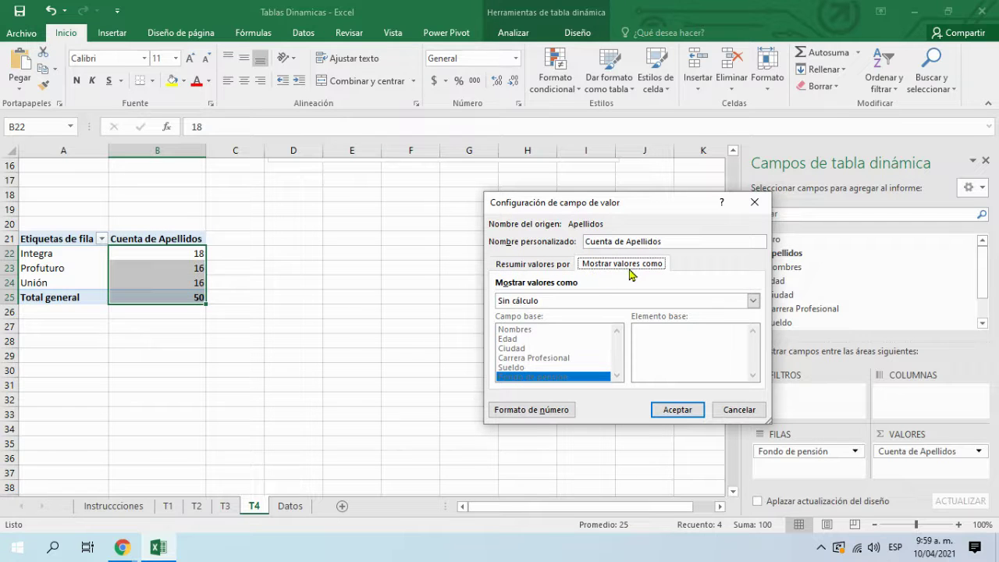
pyautogui.click(728, 302)
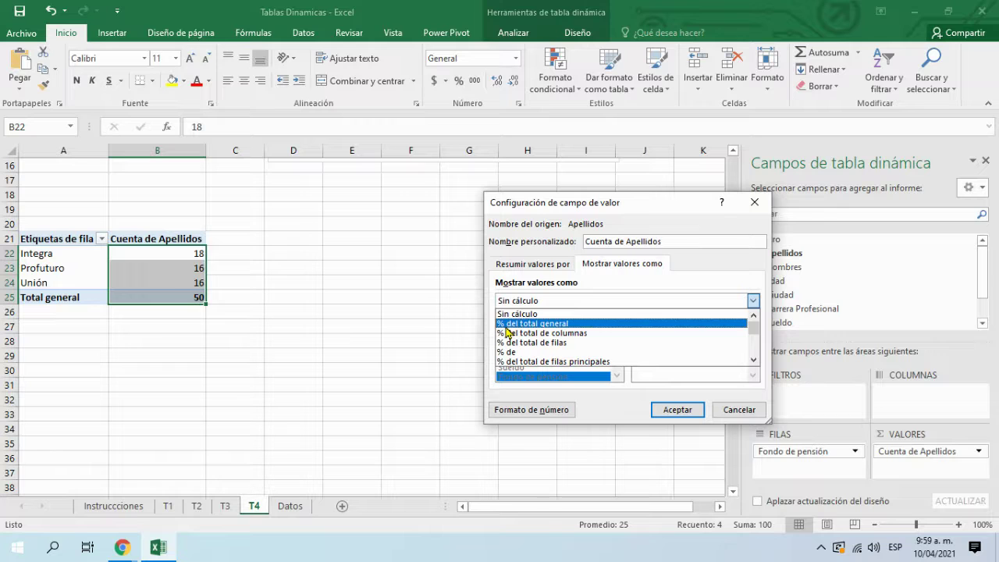
pyautogui.click(563, 325)
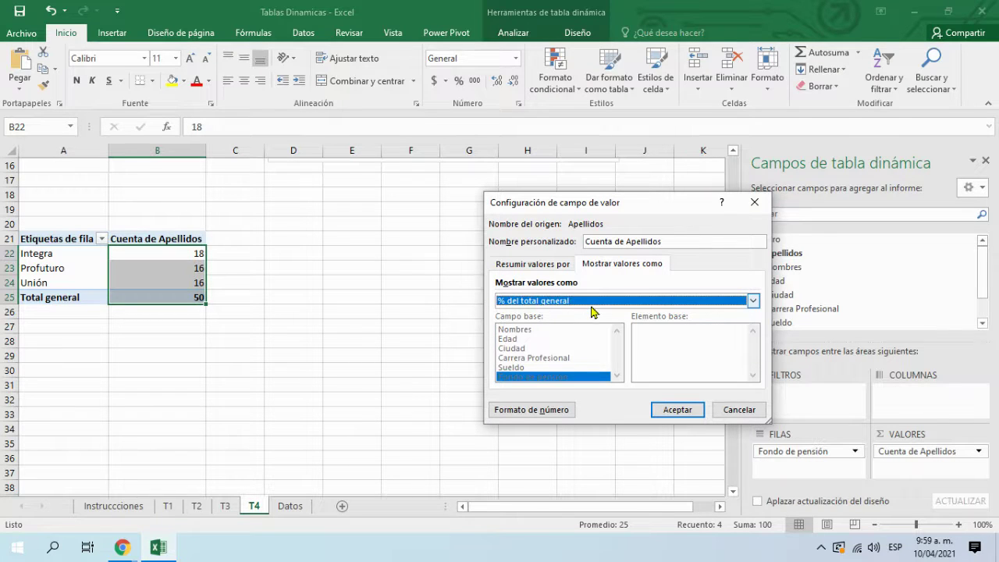
pyautogui.click(676, 411)
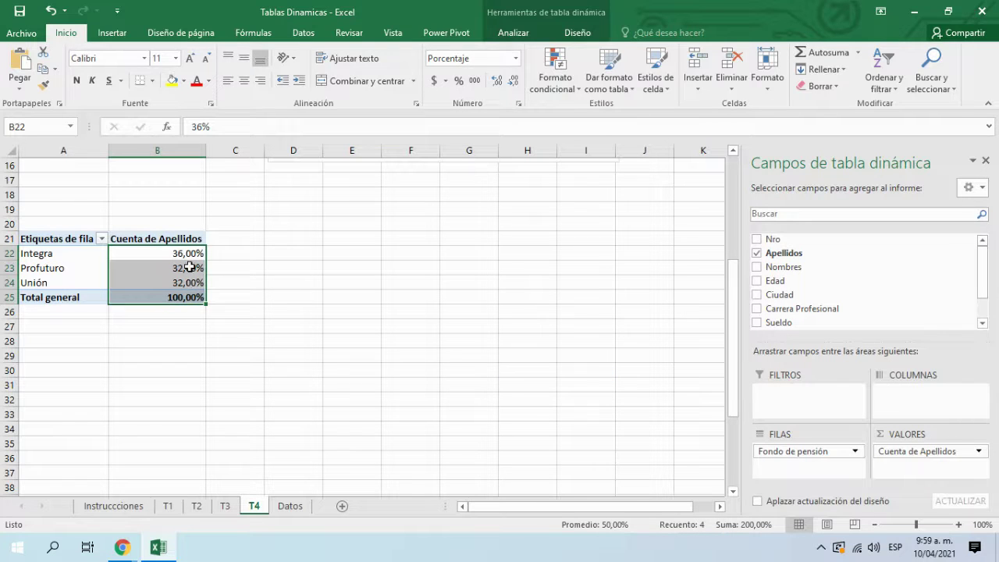
# Step: Adjust decimals so the shares read as whole percentages: 36%, 32%, 32%, 100%
pyautogui.click(497, 80)
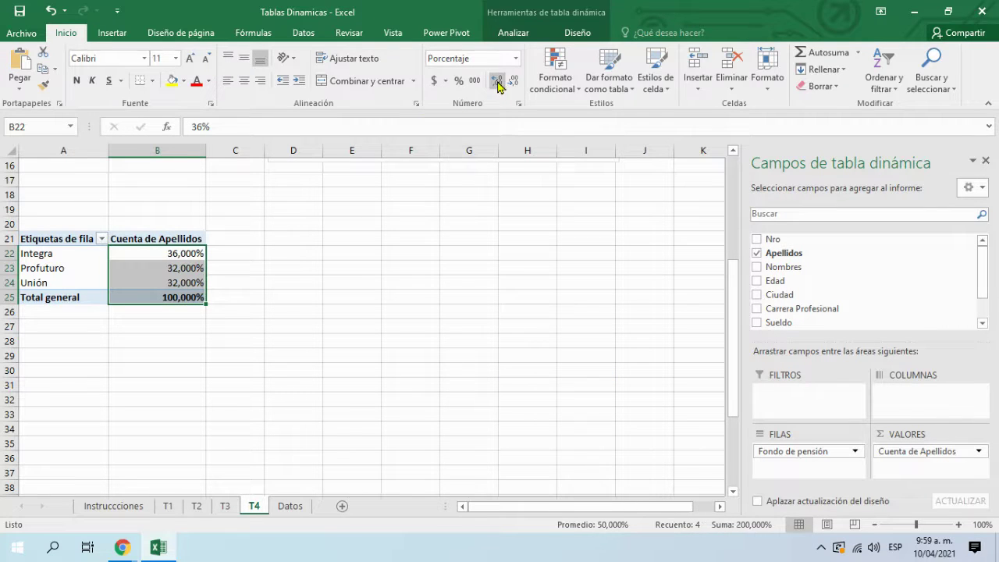
pyautogui.click(513, 81)
pyautogui.click(512, 82)
pyautogui.click(512, 81)
pyautogui.click(445, 266)
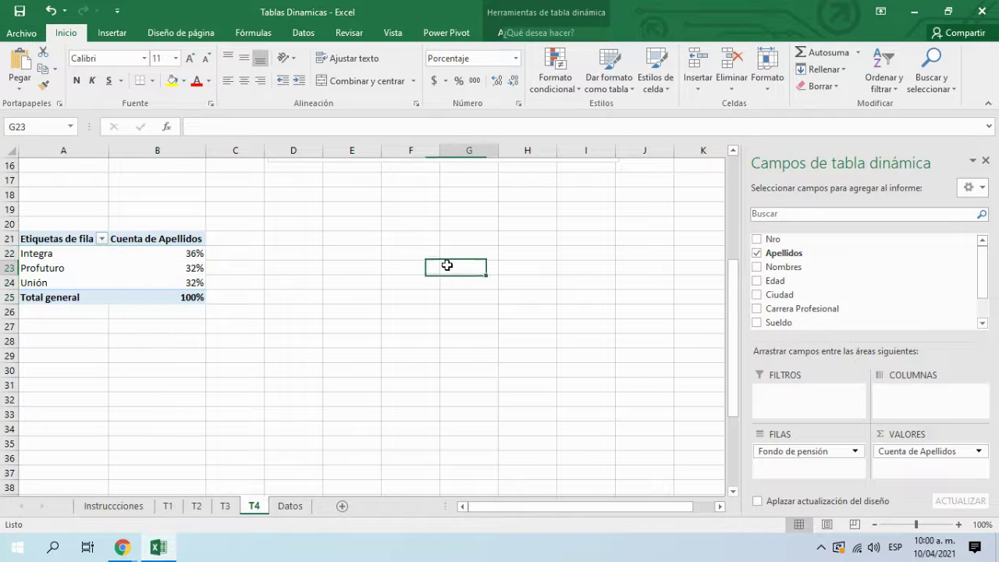
pyautogui.click(134, 291)
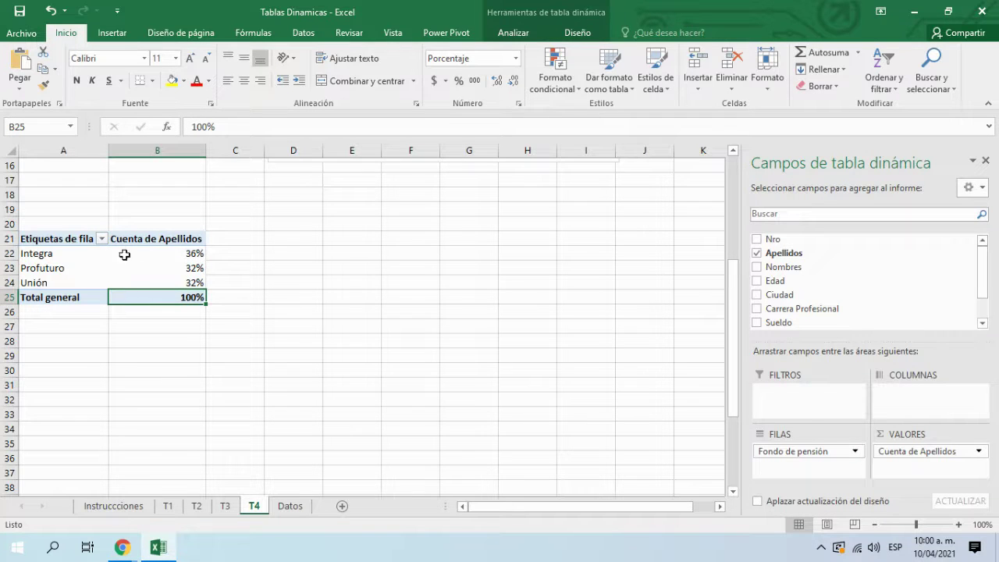
pyautogui.moveTo(144, 272)
# Step: Return to the Meet window in Chrome and stop presenting the screen
pyautogui.click(122, 547)
pyautogui.click(89, 503)
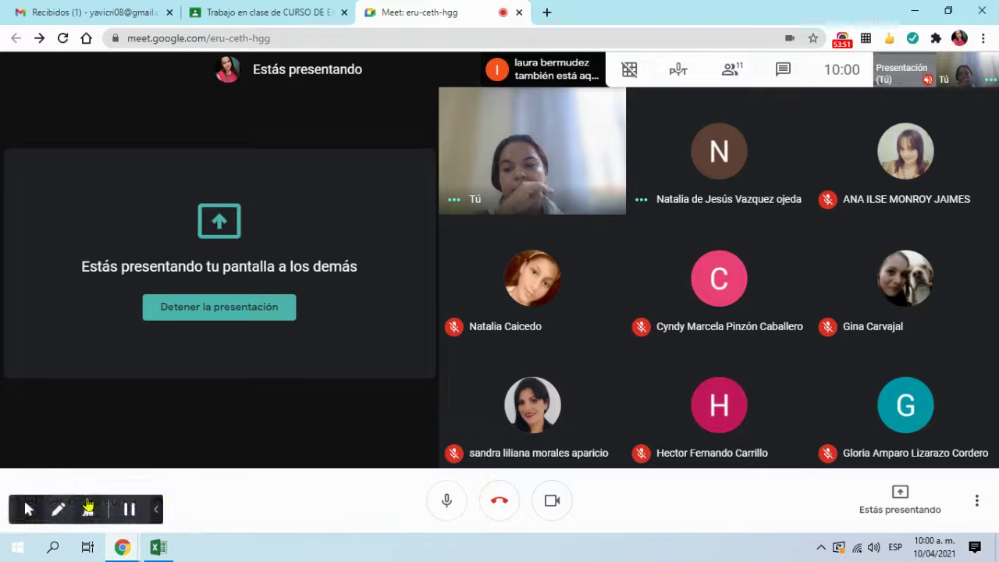
pyautogui.click(252, 317)
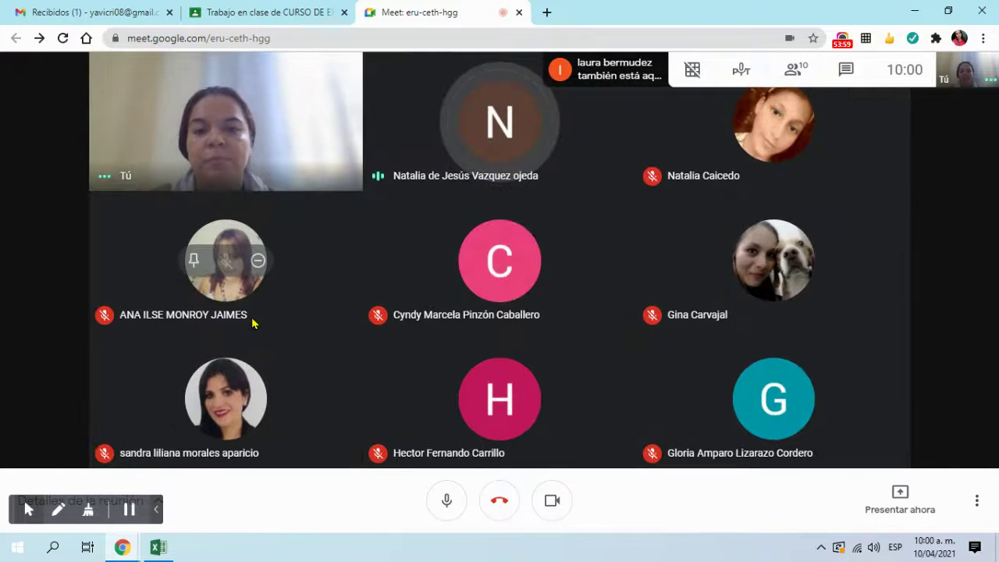
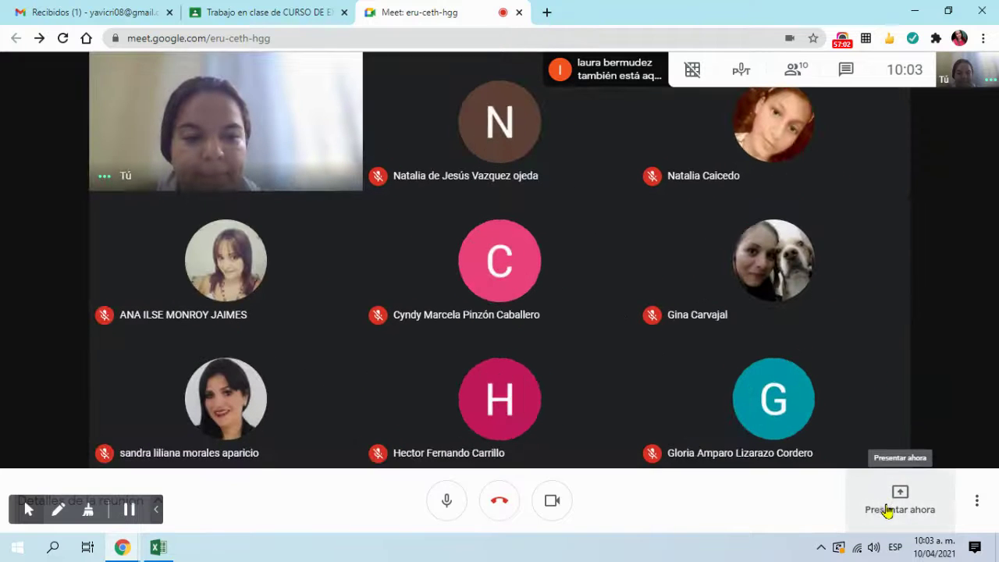
# Step: Present the entire screen in Google Meet and bring the Tablas Dinamicas workbook forward
pyautogui.click(887, 503)
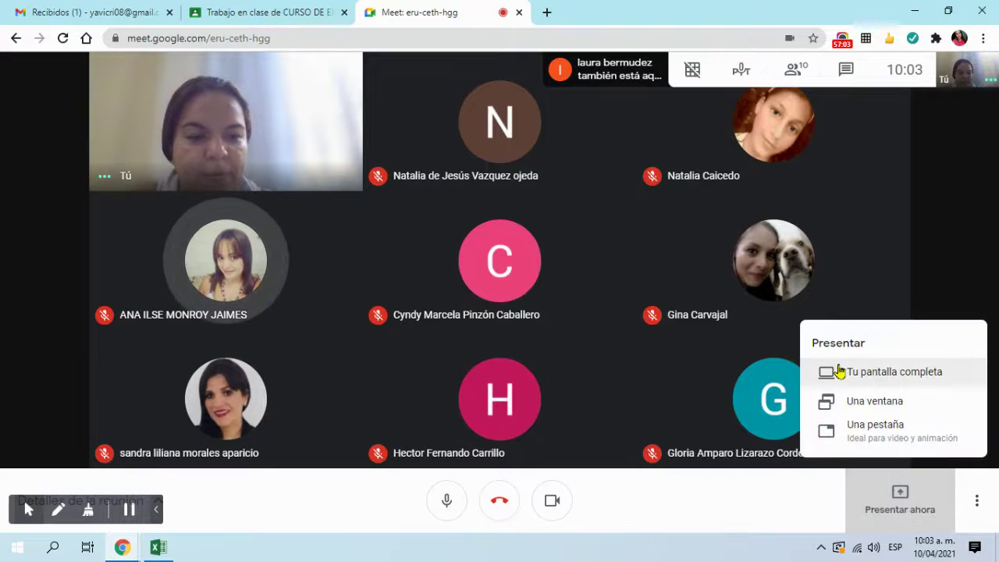
pyautogui.click(860, 380)
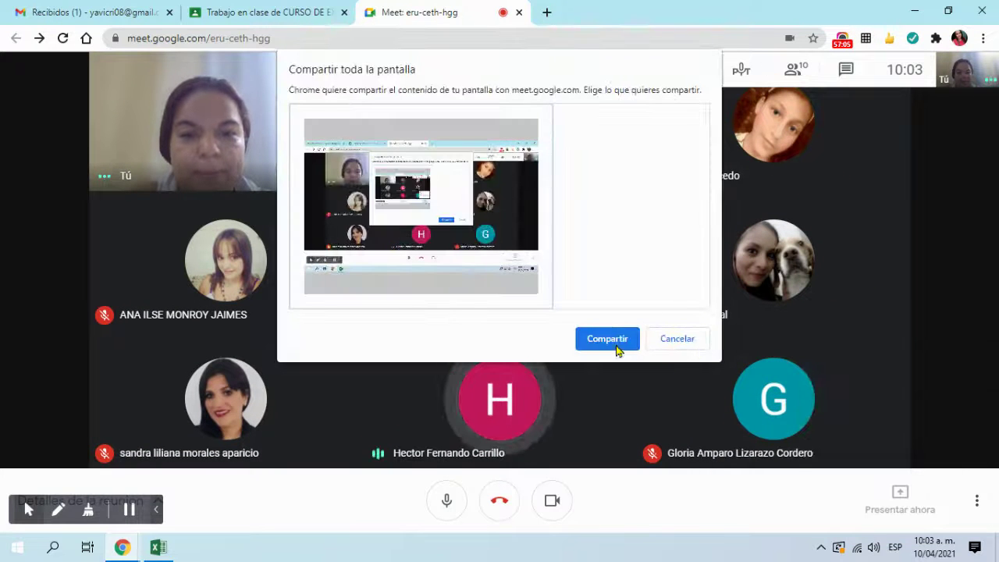
pyautogui.click(615, 350)
pyautogui.click(659, 518)
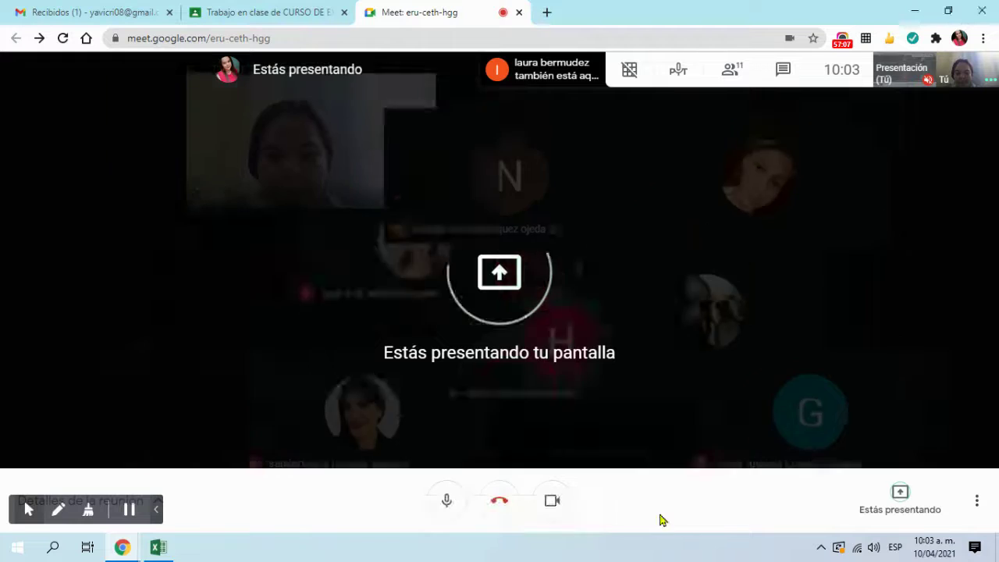
pyautogui.moveTo(168, 548)
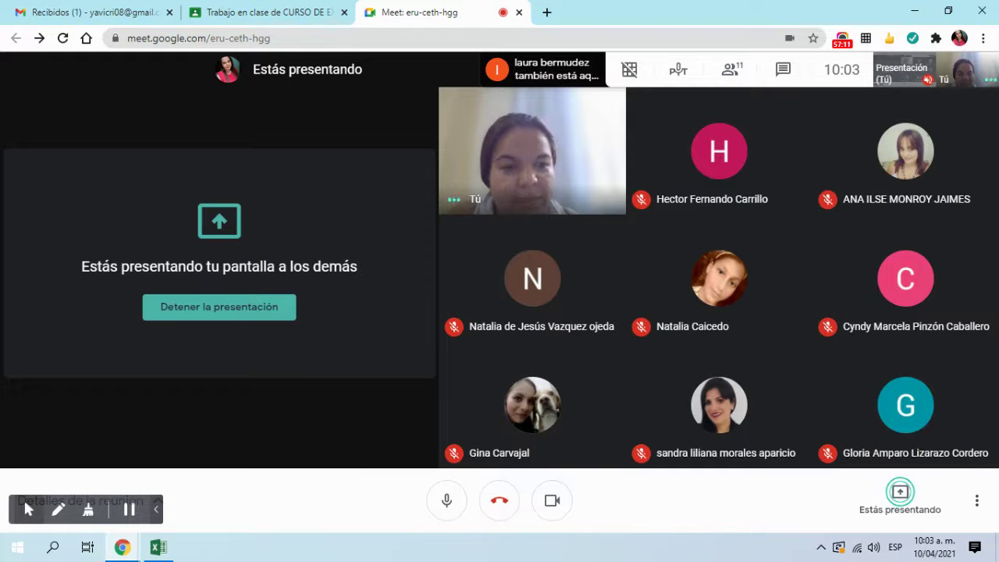
pyautogui.click(159, 550)
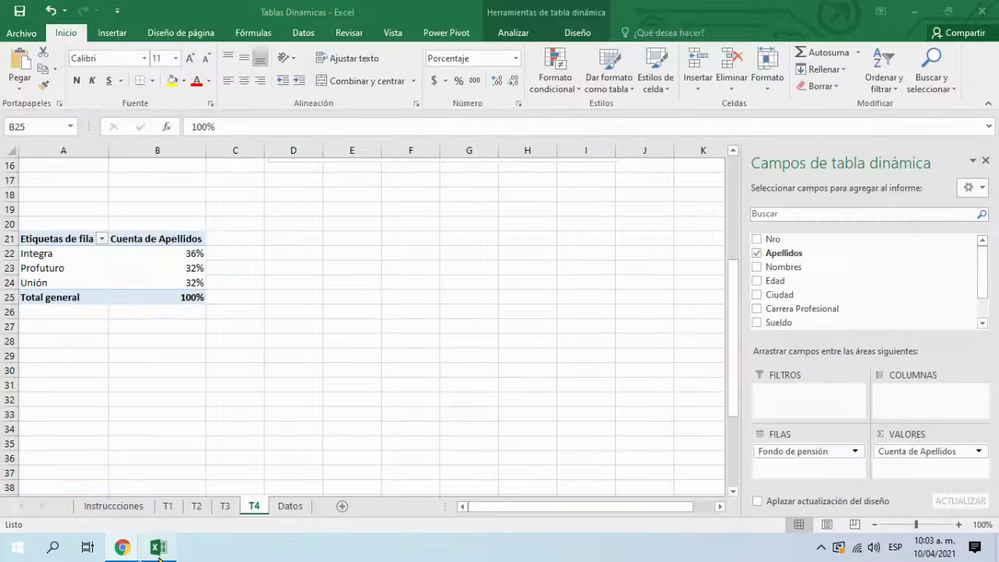
# Step: Insert a Circular (pie) pivot chart from the T4 pivot table
pyautogui.moveTo(54, 262); pyautogui.dragTo(187, 291)
pyautogui.click(31, 252)
pyautogui.click(53, 254)
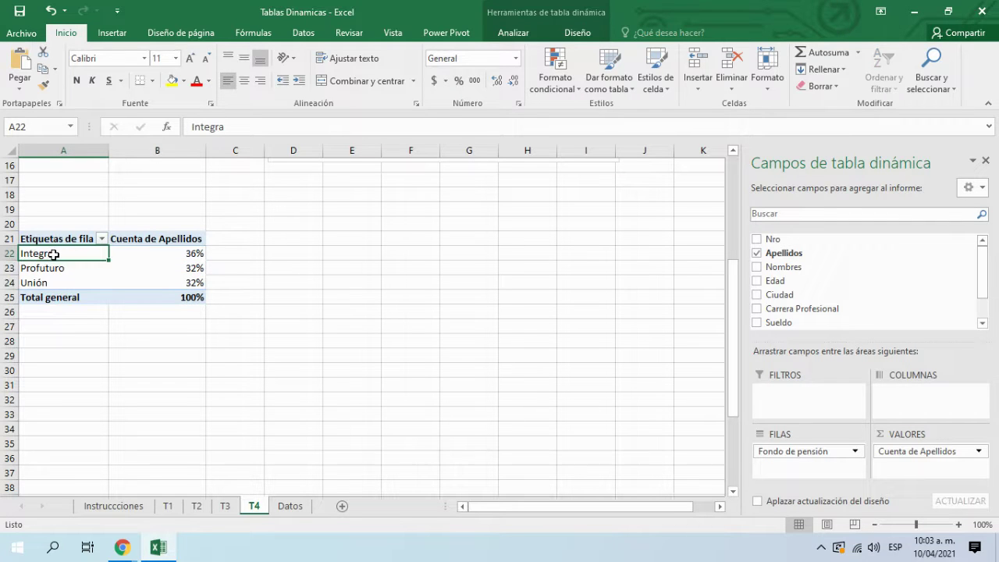
pyautogui.click(565, 15)
pyautogui.click(835, 70)
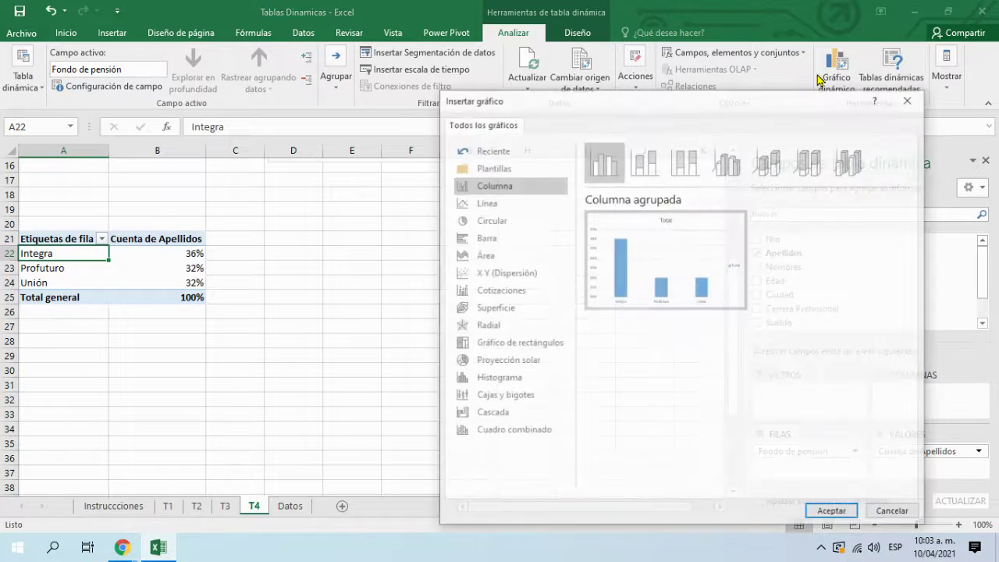
pyautogui.click(492, 225)
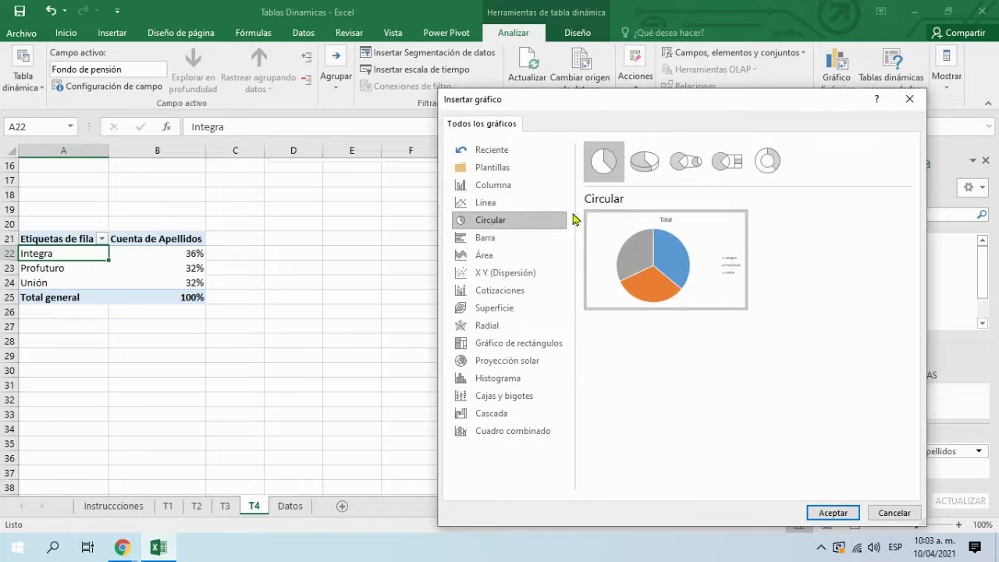
pyautogui.click(832, 512)
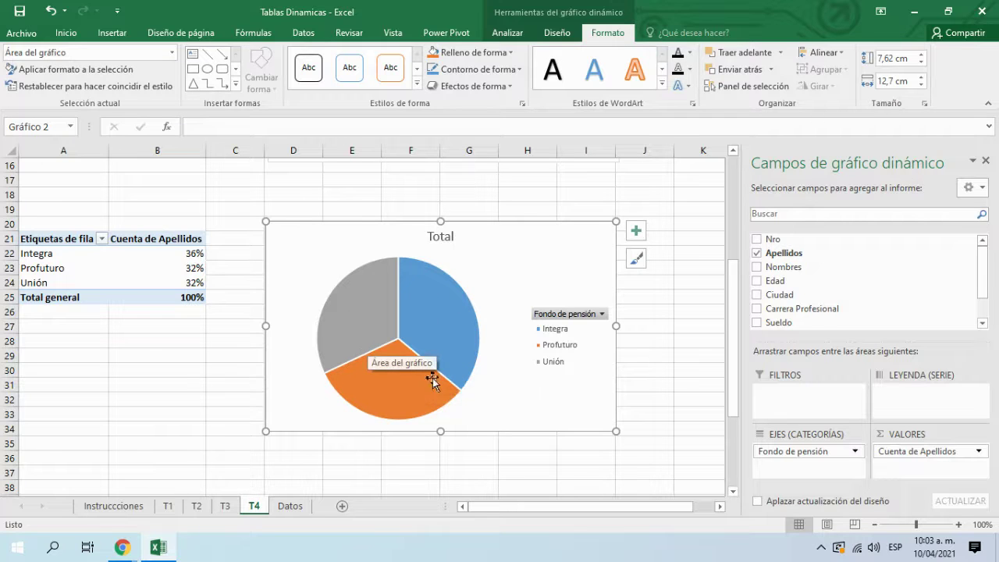
# Step: Add data labels showing 36%, 32% and 32% to the pie slices
pyautogui.click(442, 339)
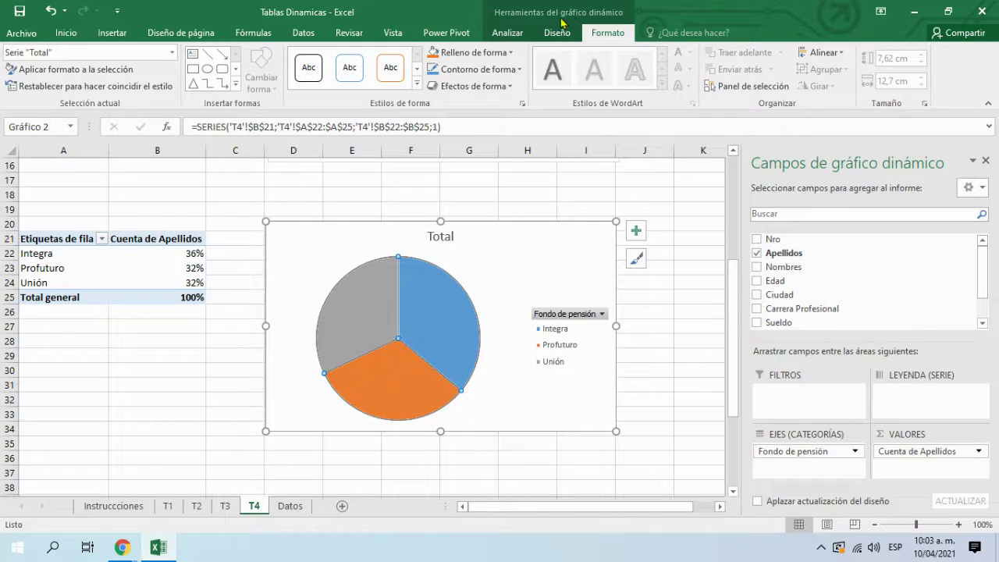
pyautogui.rightClick(438, 315)
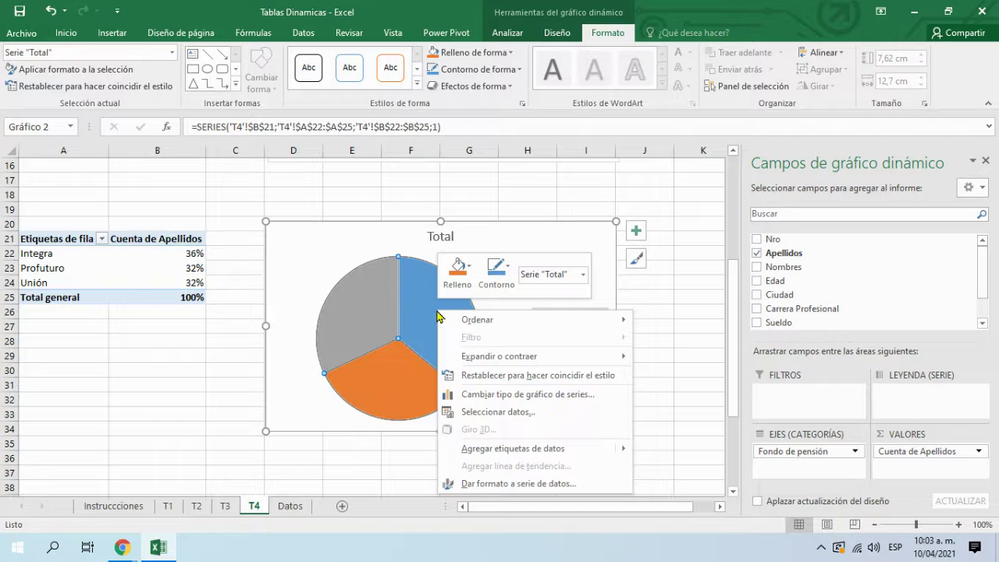
pyautogui.click(505, 448)
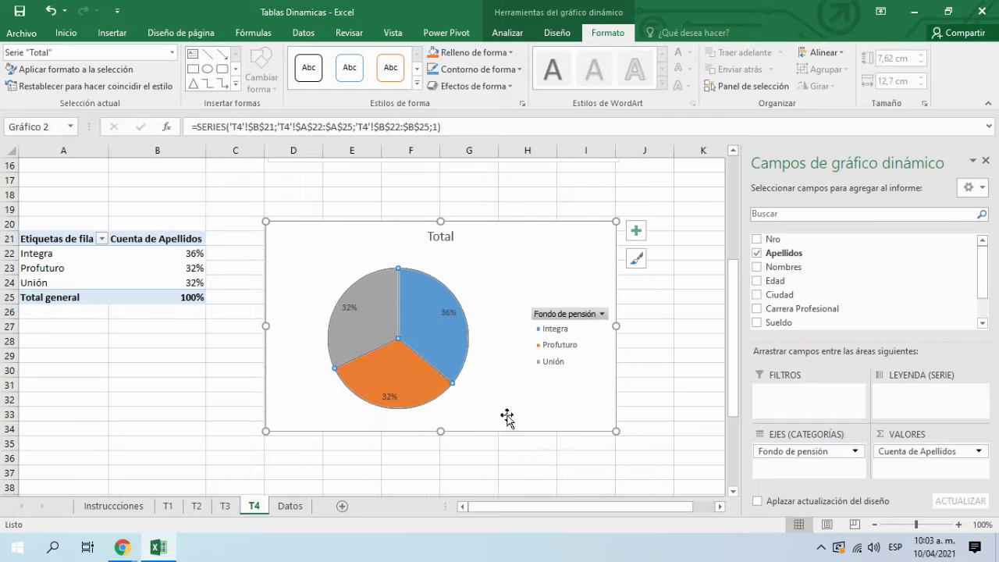
# Step: Enlarge the pie chart to 8.2 × 13.3 cm and move it beside the pivot table
pyautogui.click(507, 419)
pyautogui.moveTo(267, 433); pyautogui.dragTo(248, 448)
pyautogui.moveTo(508, 430); pyautogui.dragTo(528, 393)
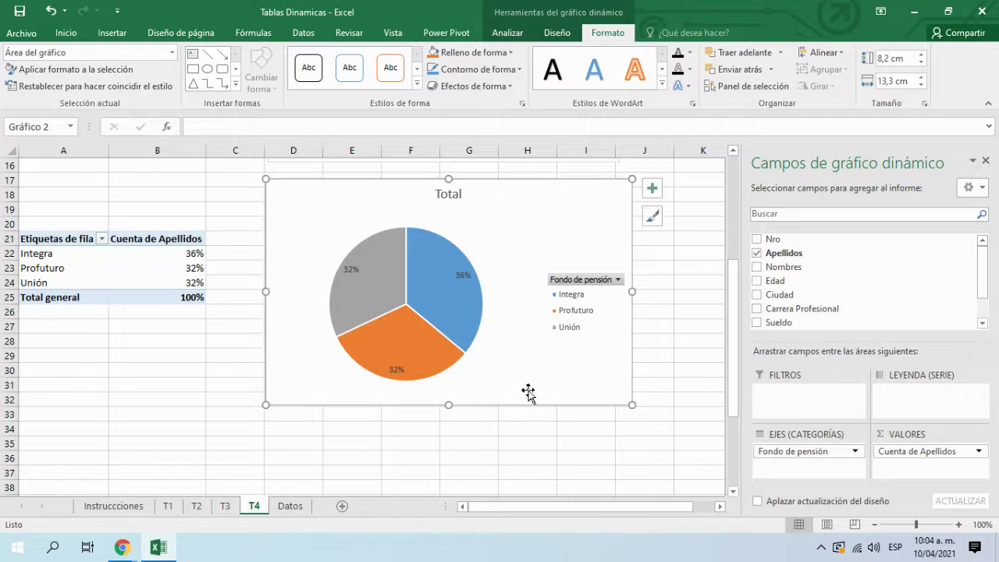
pyautogui.click(353, 269)
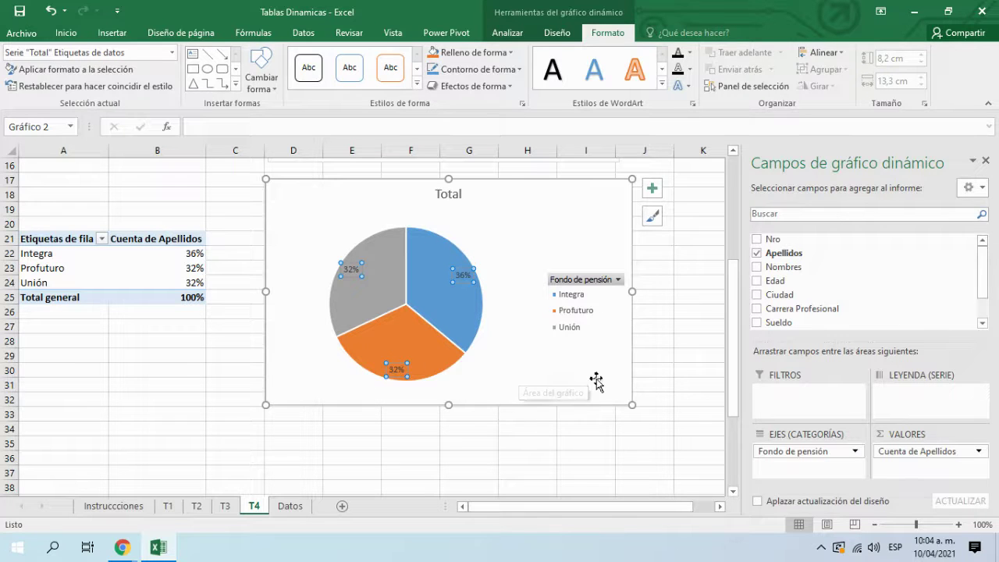
pyautogui.click(507, 457)
pyautogui.moveTo(123, 547)
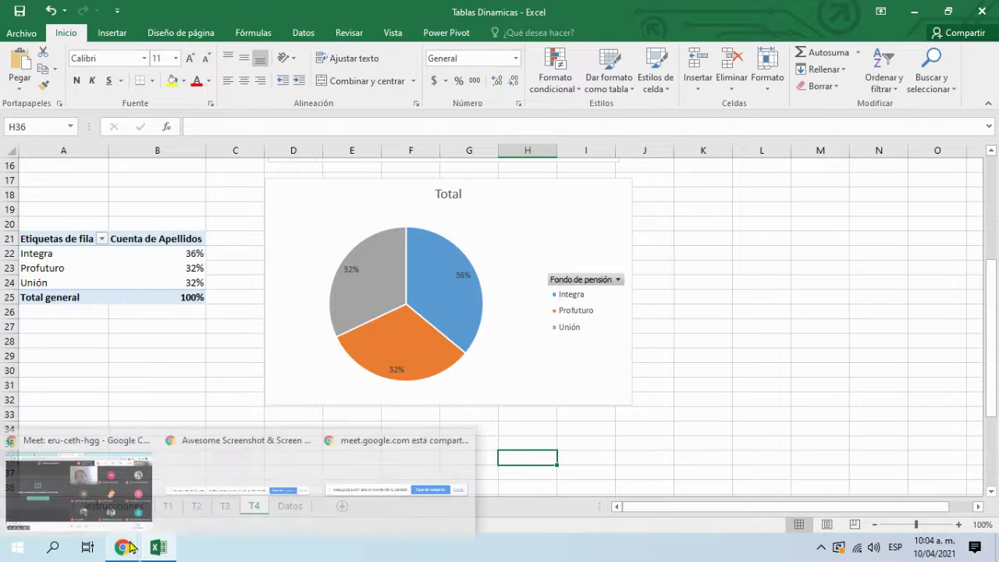
pyautogui.click(50, 510)
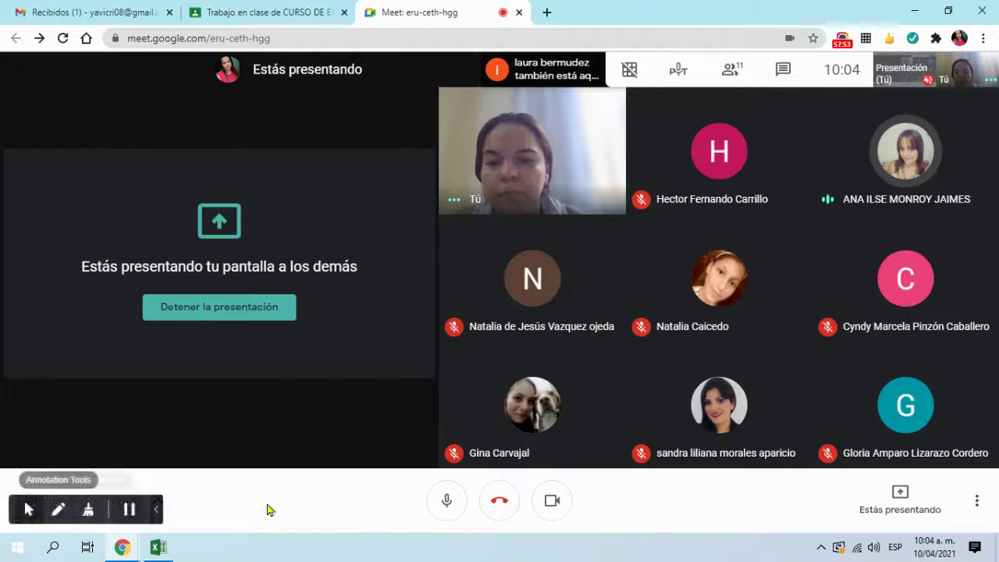
pyautogui.click(159, 545)
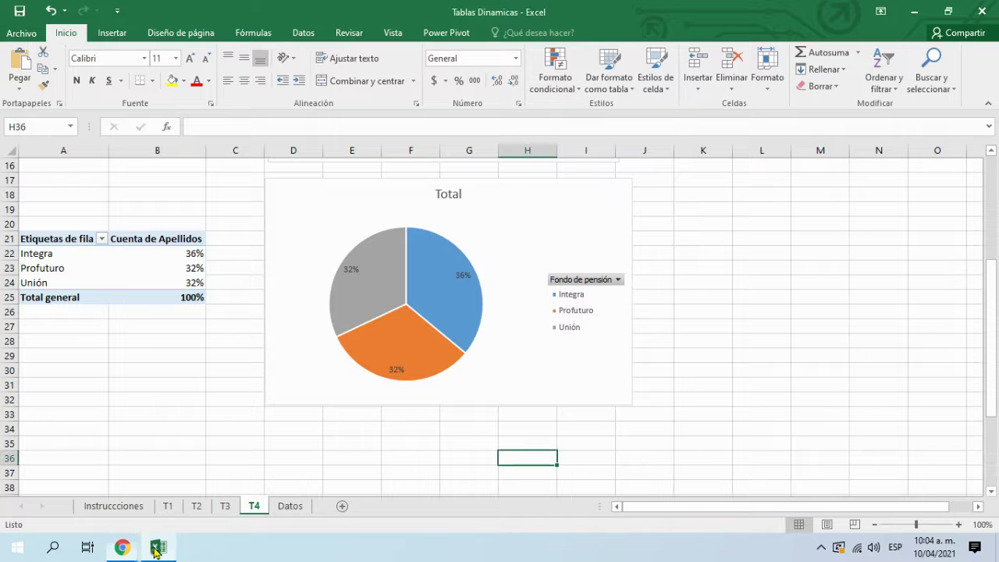
pyautogui.rightClick(361, 287)
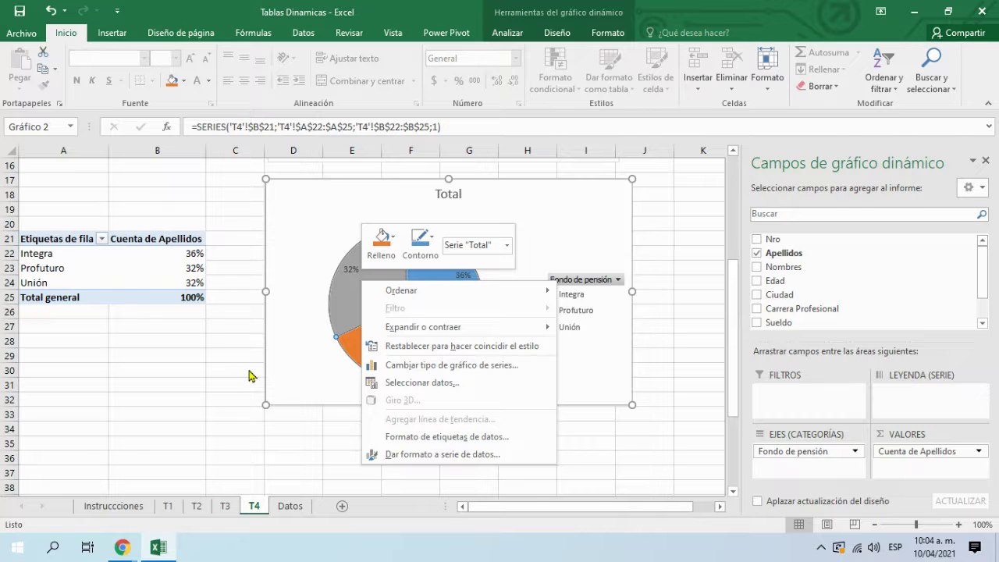
pyautogui.press('Escape')
pyautogui.click(420, 304)
pyautogui.rightClick(420, 305)
pyautogui.press('Escape')
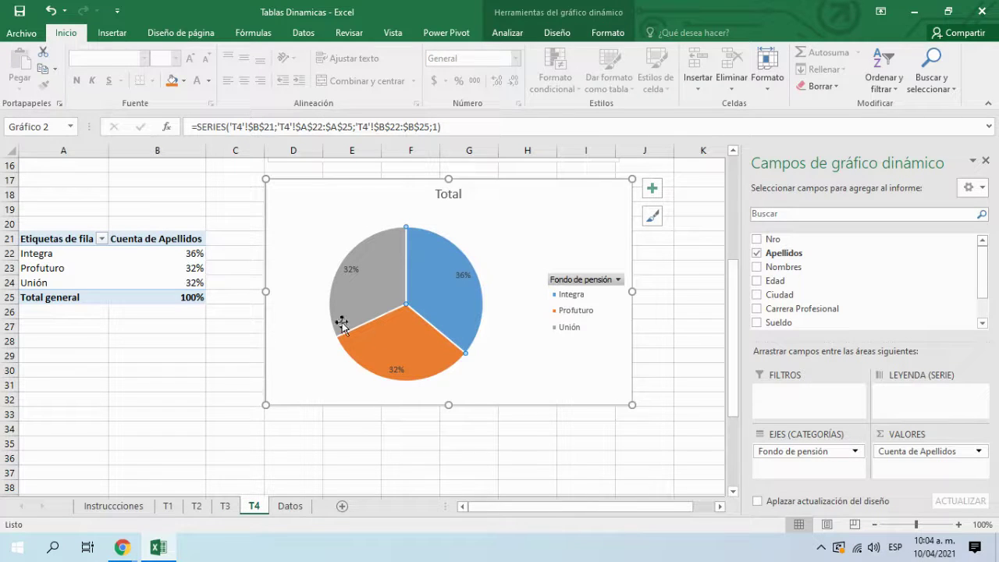
pyautogui.click(473, 441)
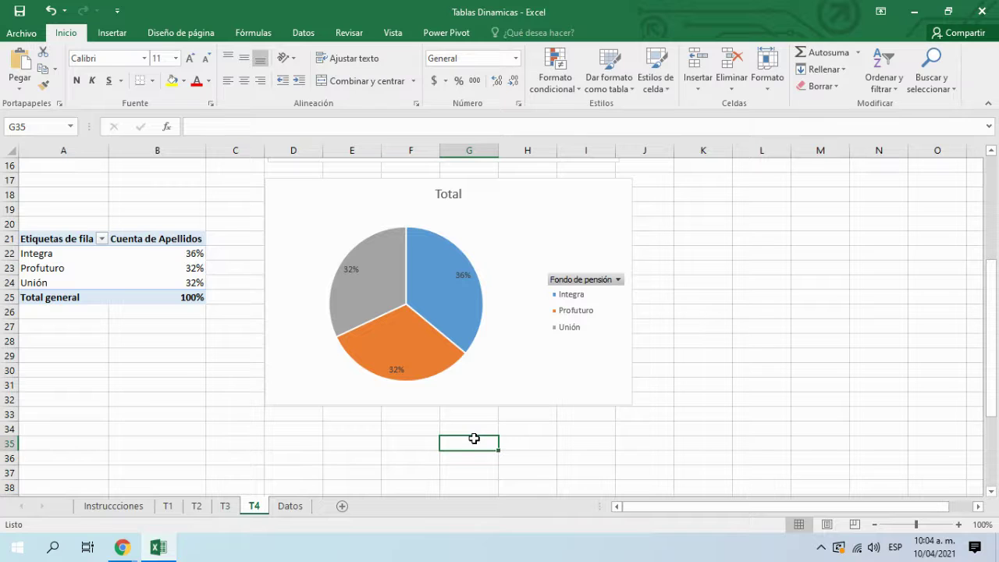
pyautogui.click(301, 335)
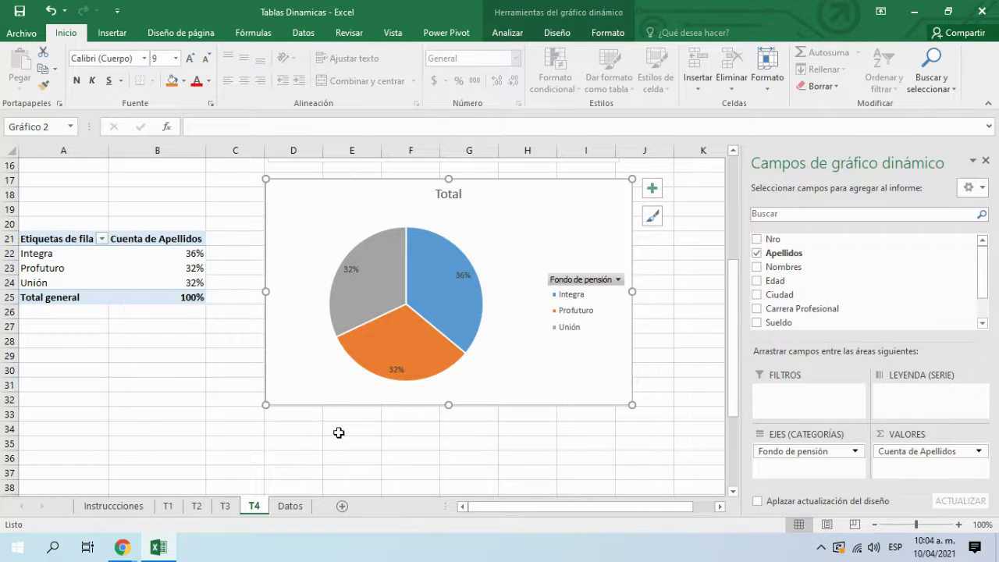
pyautogui.click(552, 428)
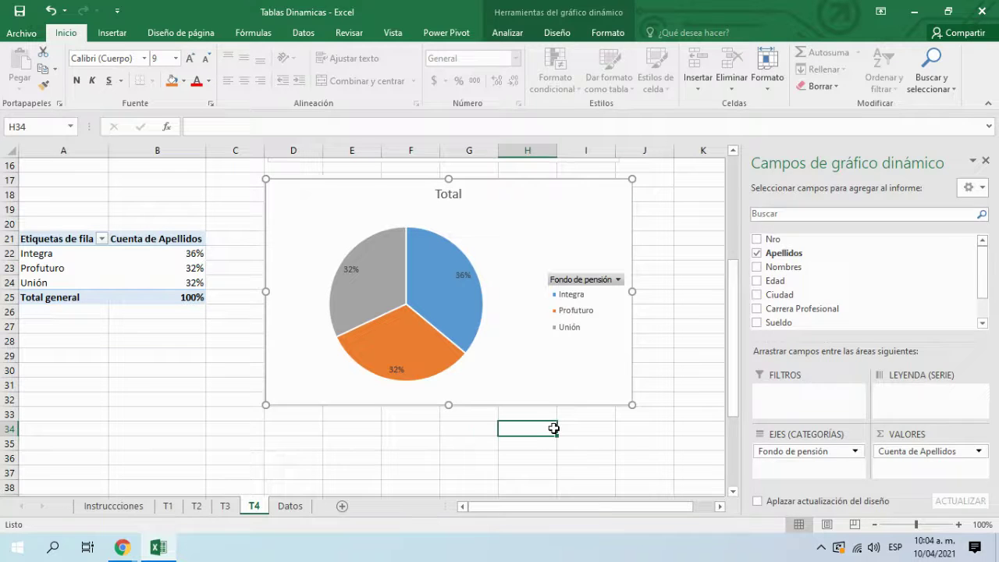
pyautogui.scroll(2, 554, 429)
pyautogui.scroll(-2, 553, 428)
pyautogui.click(553, 403)
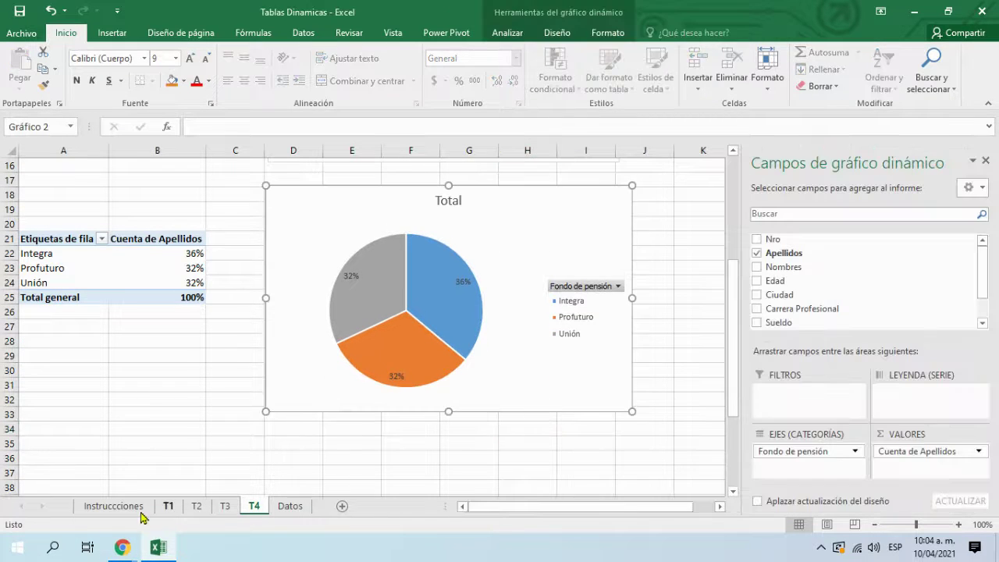
# Step: Switch back to the Google Meet window showing the presented screen
pyautogui.moveTo(122, 547)
pyautogui.click(415, 506)
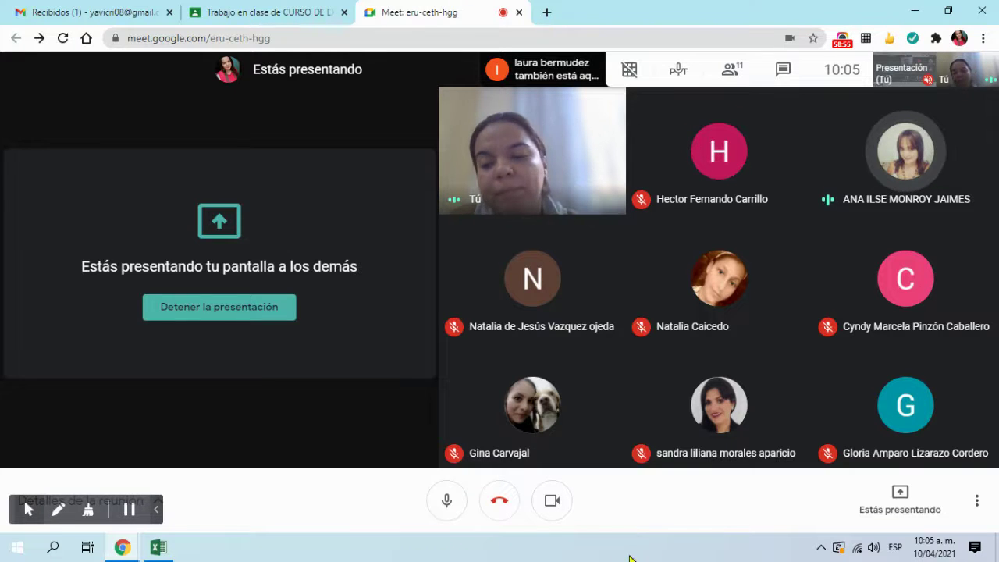
# Step: Return to Excel and select, then deselect, the T4 pie chart
pyautogui.click(158, 547)
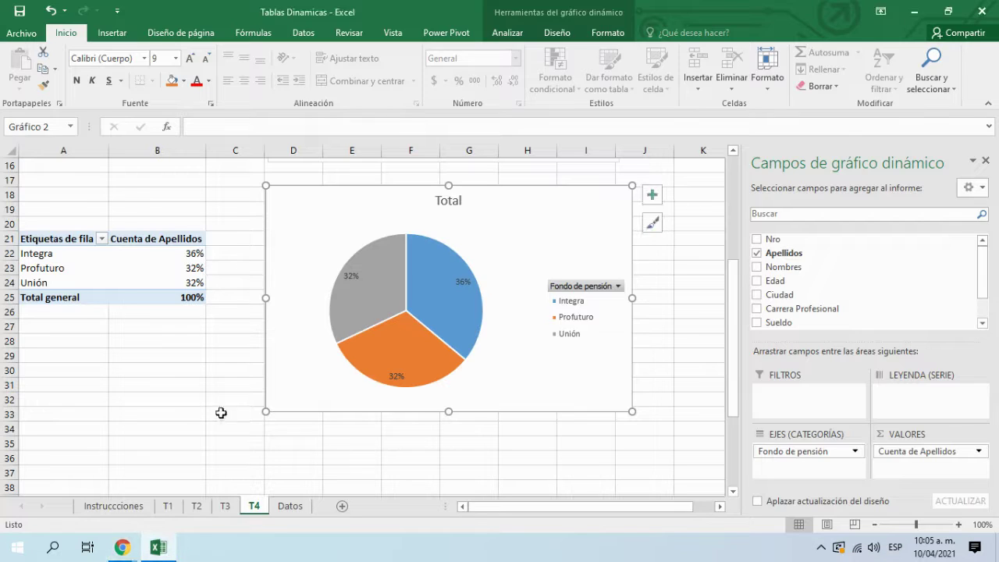
pyautogui.click(202, 441)
pyautogui.scroll(2, 201, 439)
pyautogui.scroll(-2, 204, 439)
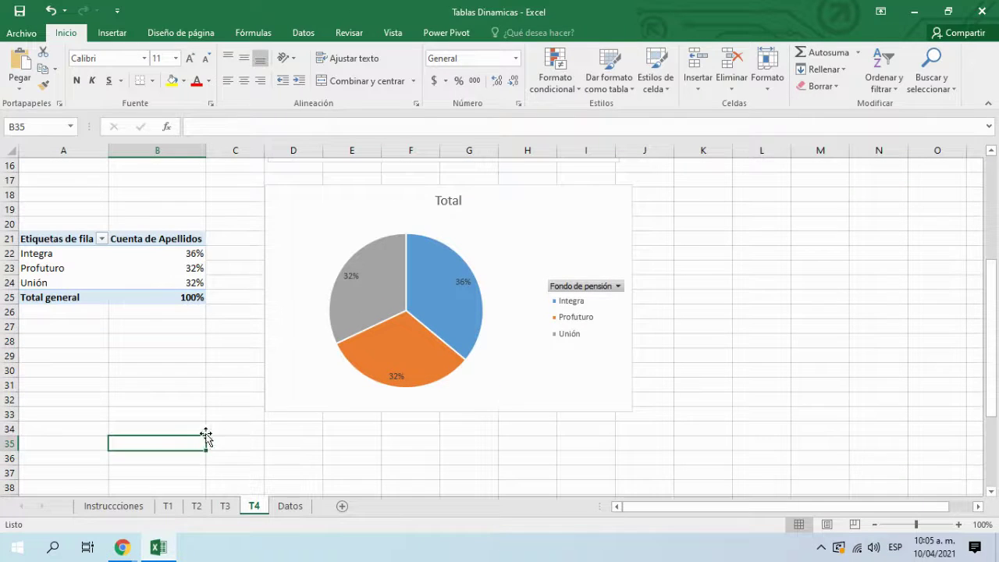
pyautogui.click(322, 396)
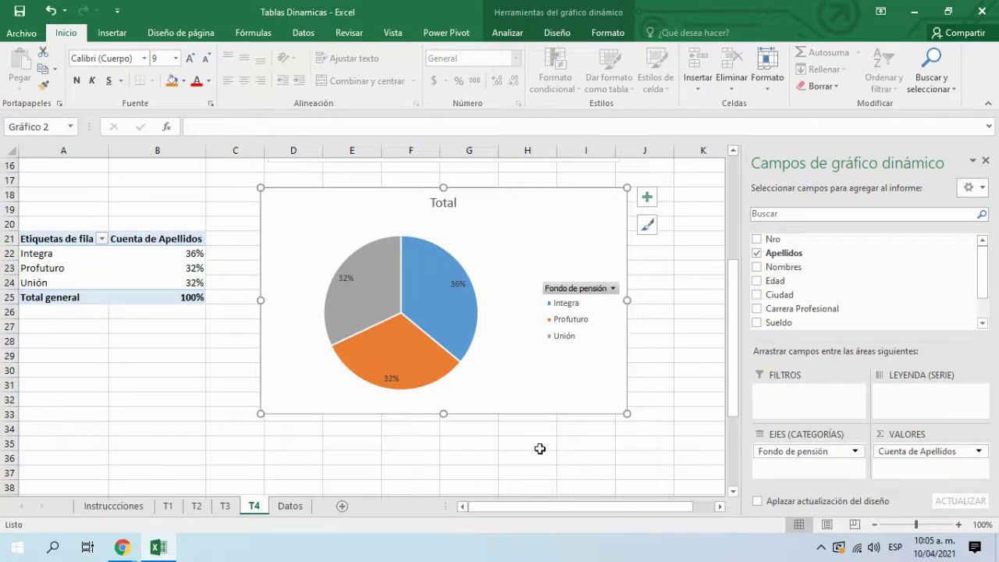
pyautogui.click(539, 449)
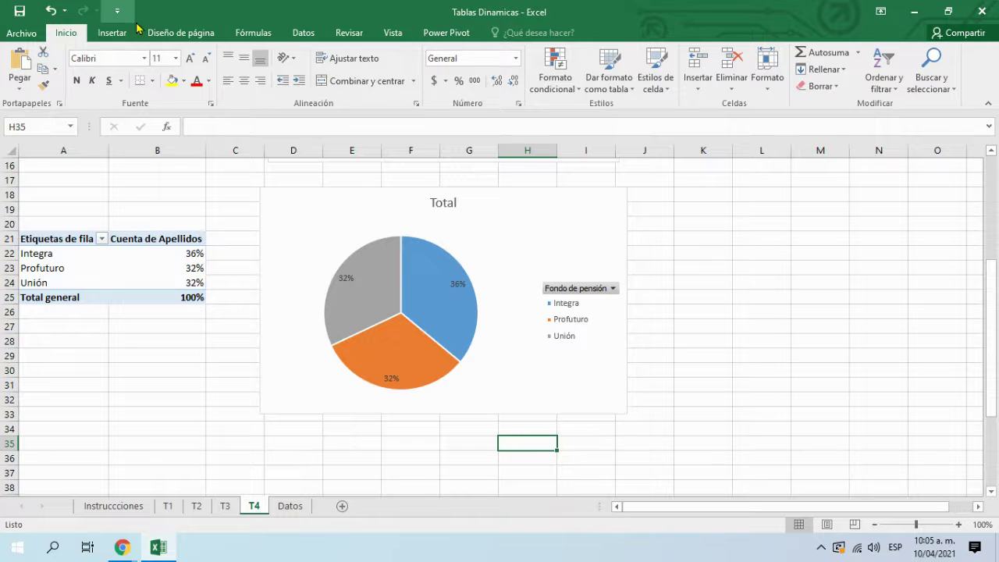
# Step: Open the full chart types dialog from Insertar and dismiss its data warning
pyautogui.click(207, 36)
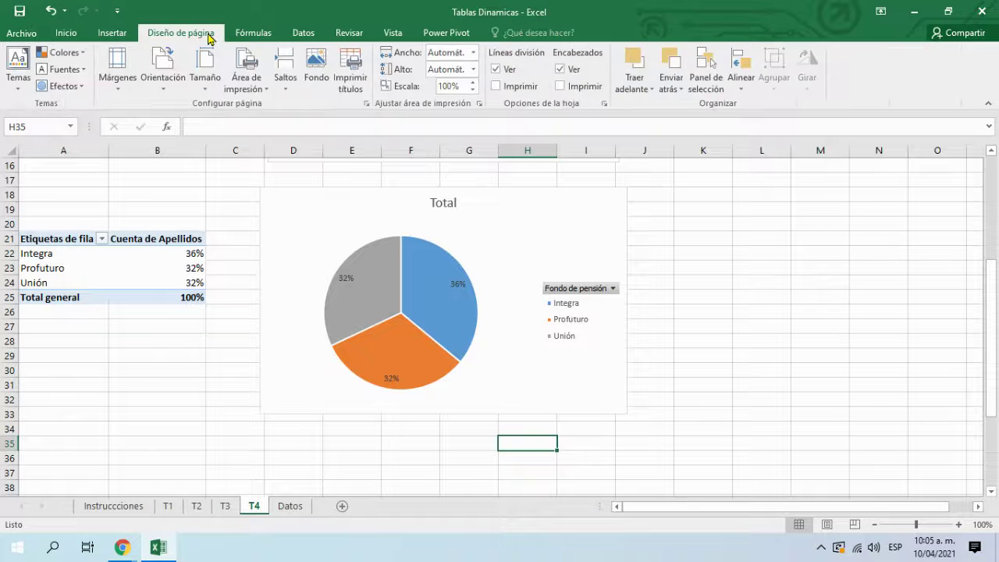
pyautogui.click(113, 35)
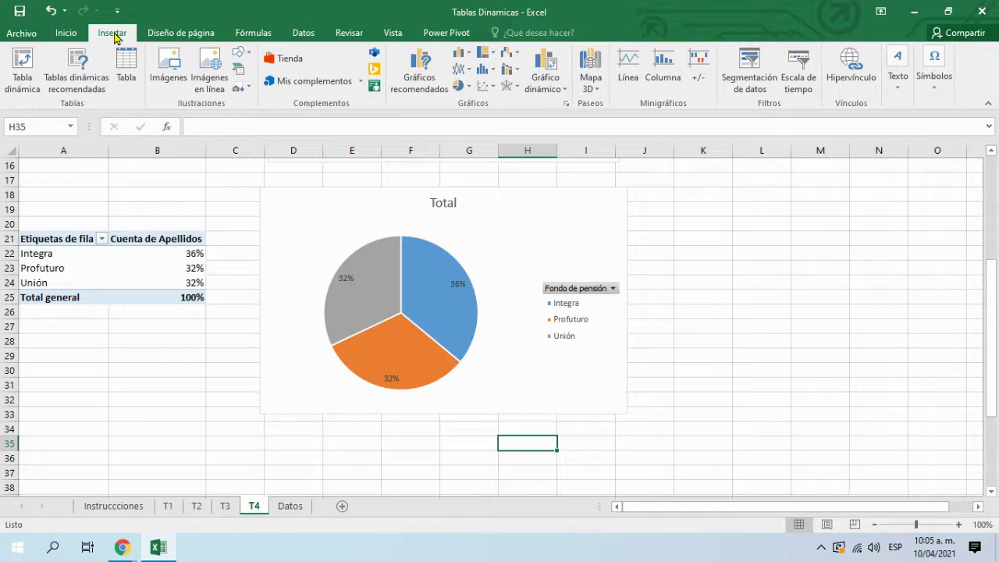
pyautogui.click(566, 103)
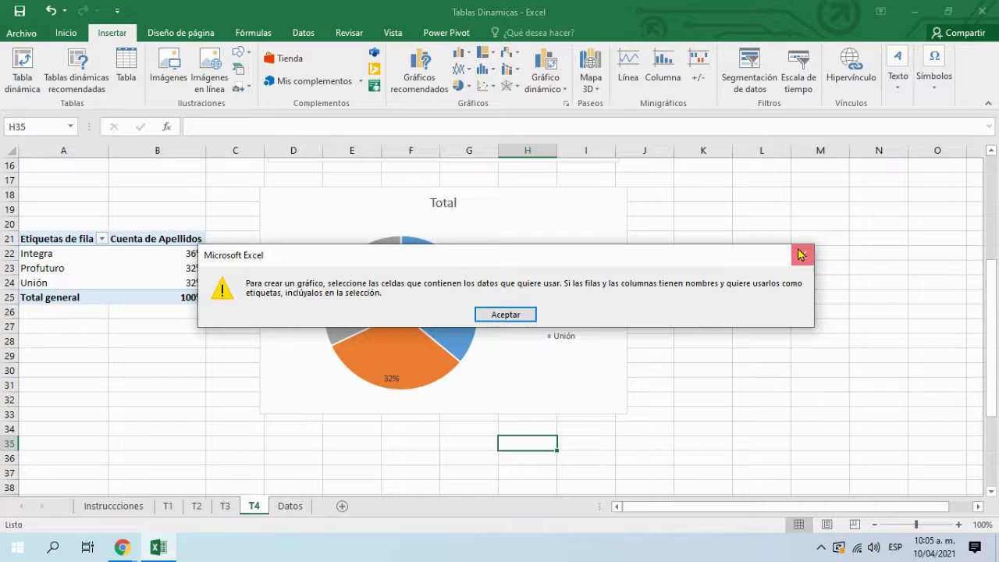
pyautogui.click(802, 254)
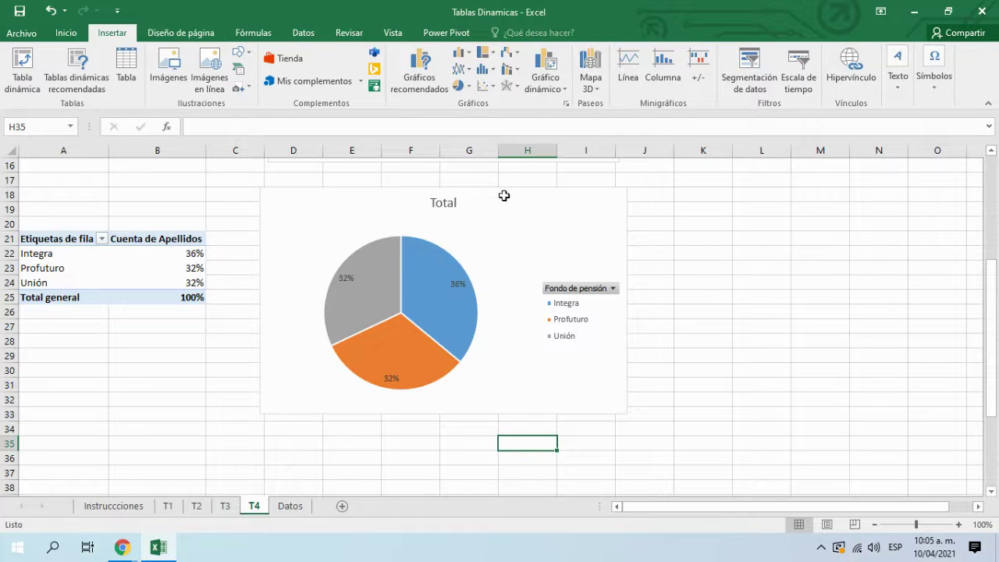
# Step: Revisit the Diseño de página and Insertar tabs, then minimize Excel to reveal the Meet call
pyautogui.click(180, 33)
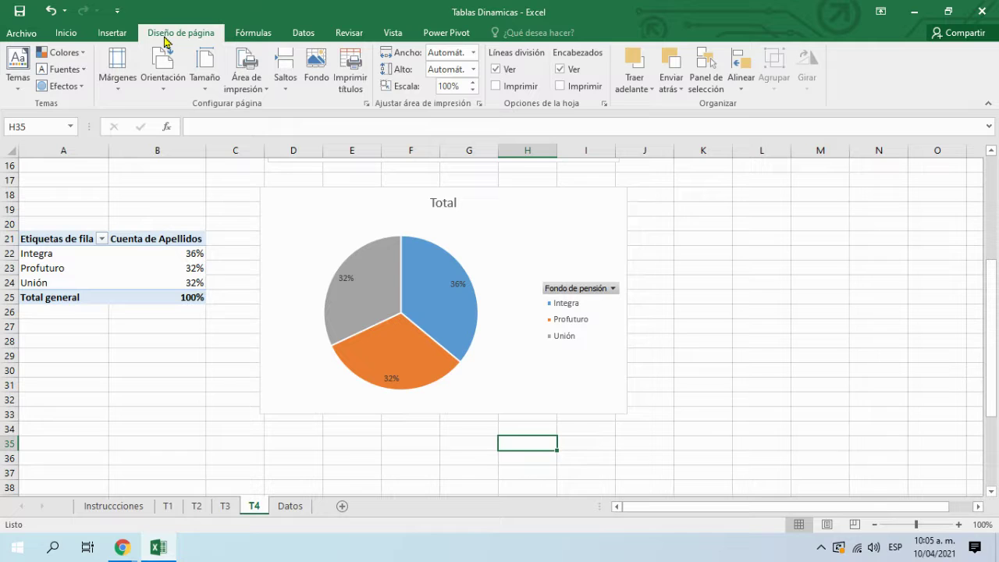
pyautogui.scroll(2, 446, 290)
pyautogui.scroll(-2, 449, 293)
pyautogui.moveTo(371, 306)
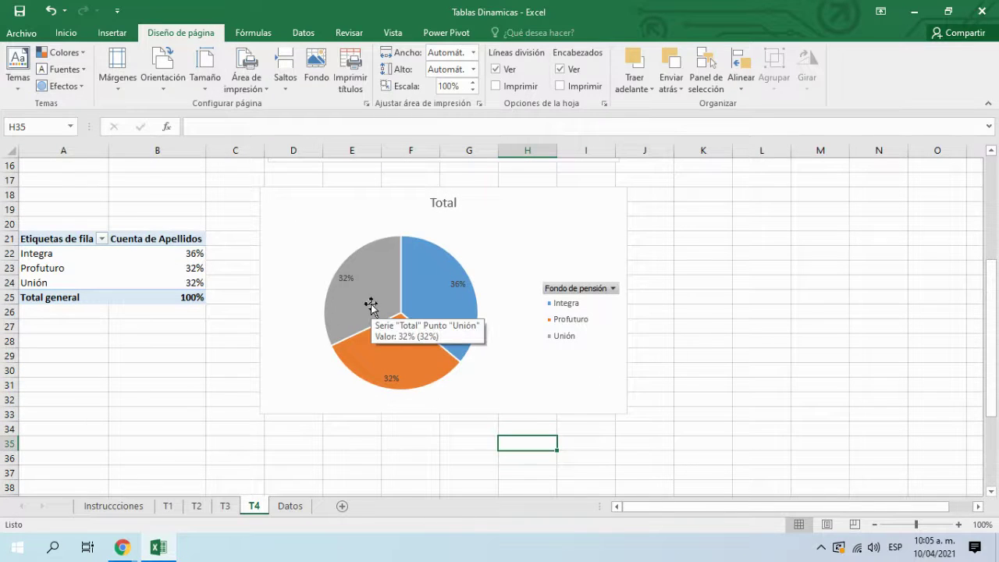
pyautogui.click(111, 33)
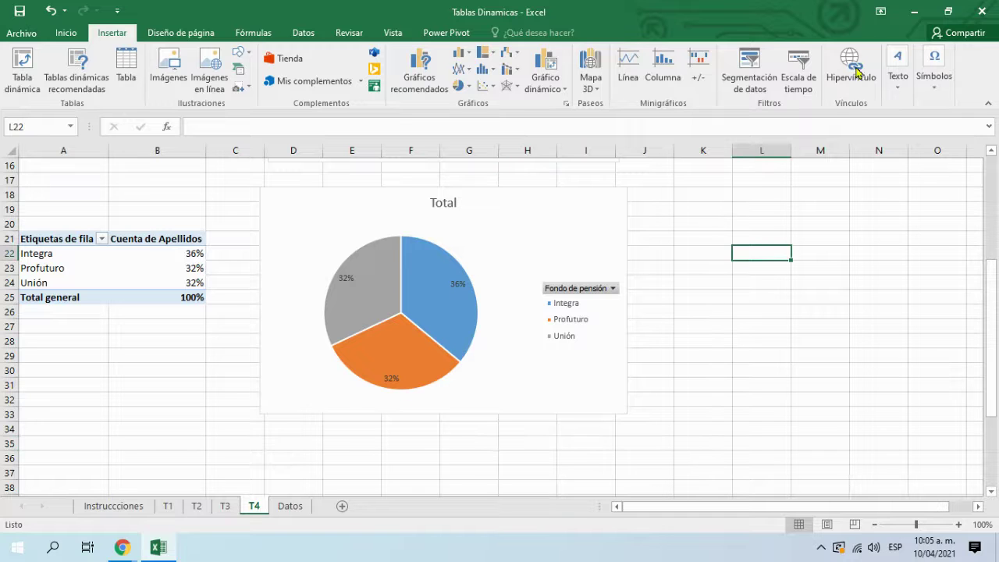
pyautogui.click(914, 11)
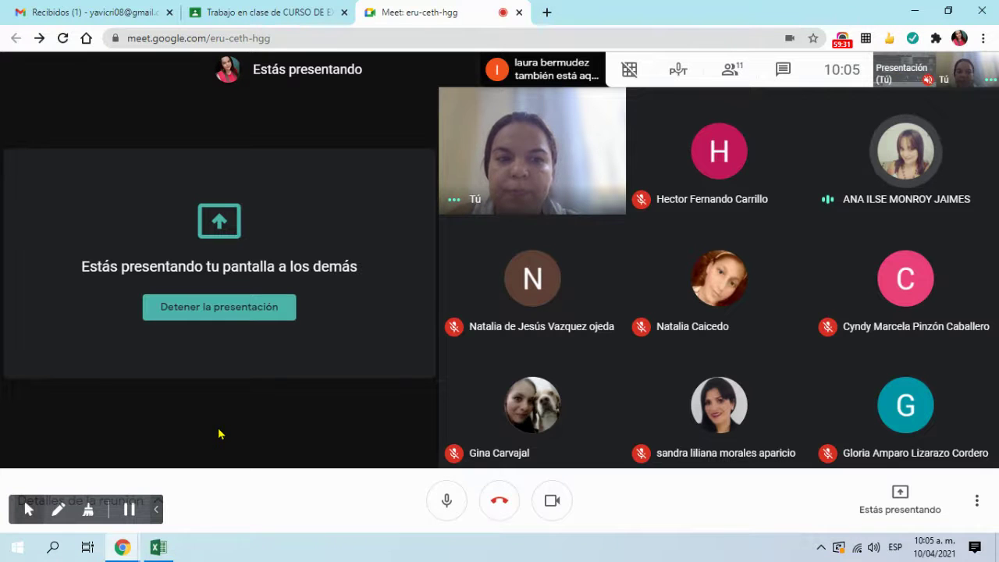
# Step: Restore Excel and scroll around the T4 sheet below the pivot table
pyautogui.click(167, 553)
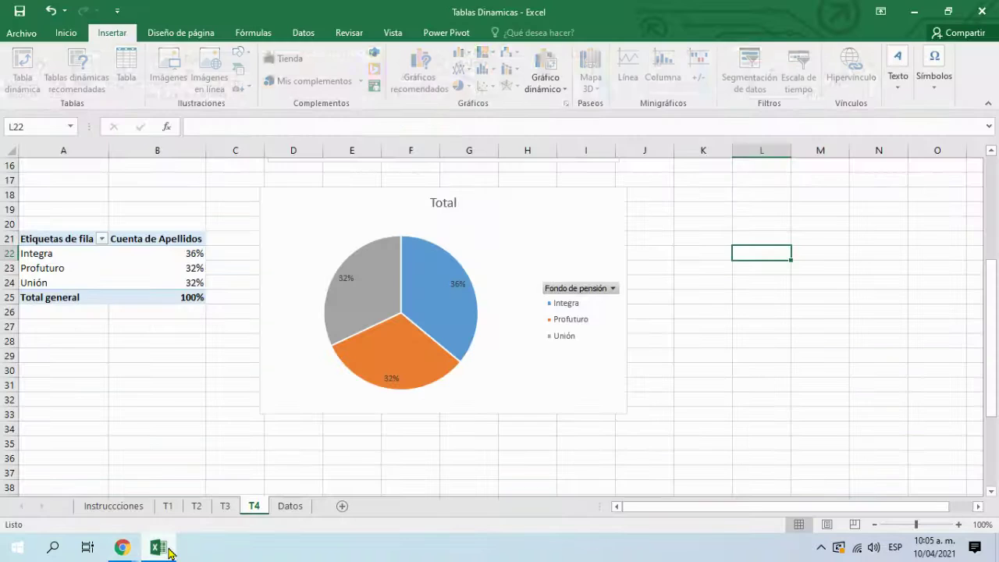
pyautogui.click(138, 410)
pyautogui.scroll(3, 138, 409)
pyautogui.scroll(-5, 138, 408)
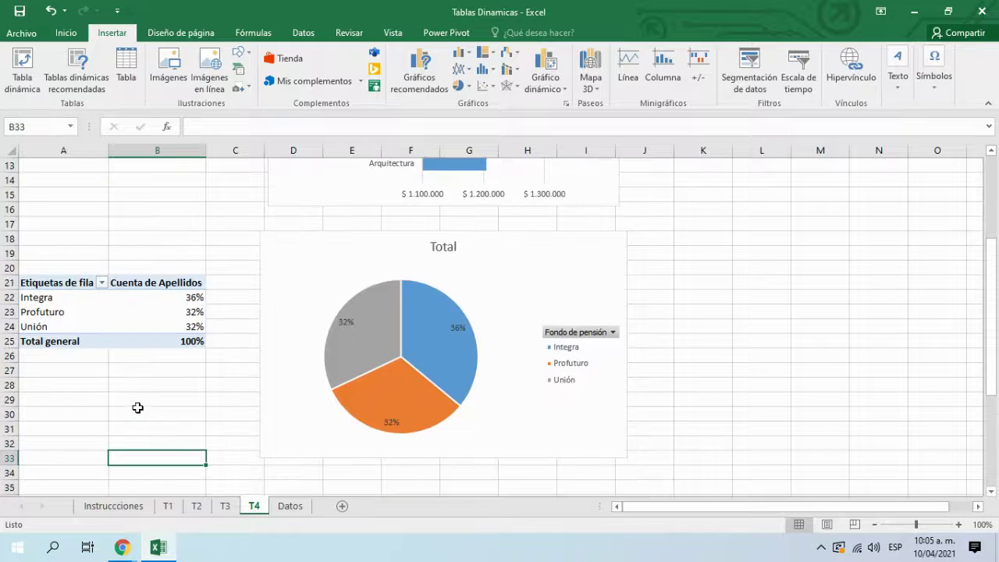
pyautogui.scroll(7, 141, 399)
pyautogui.scroll(-3, 142, 398)
pyautogui.scroll(3, 140, 397)
pyautogui.scroll(-6, 144, 394)
pyautogui.scroll(2, 144, 394)
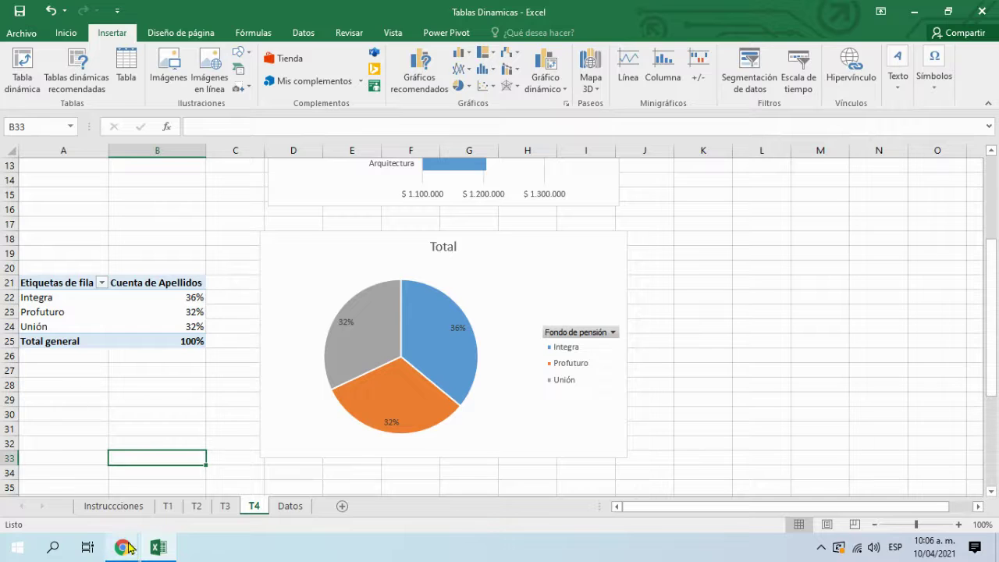
# Step: Show the Instrucciones sheet with steps 6 and 7
pyautogui.click(127, 548)
pyautogui.click(154, 547)
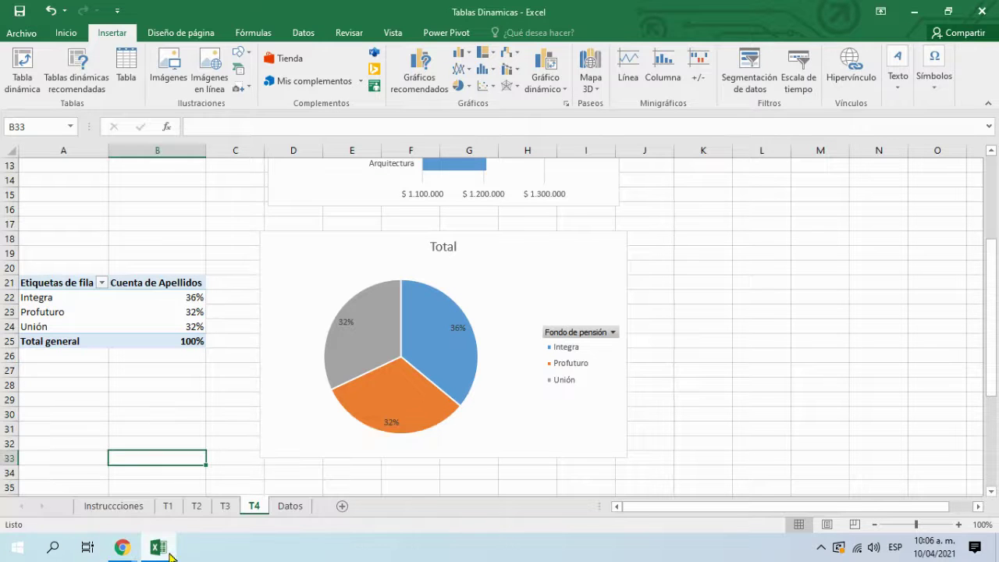
pyautogui.click(132, 508)
pyautogui.moveTo(393, 446); pyautogui.dragTo(403, 435)
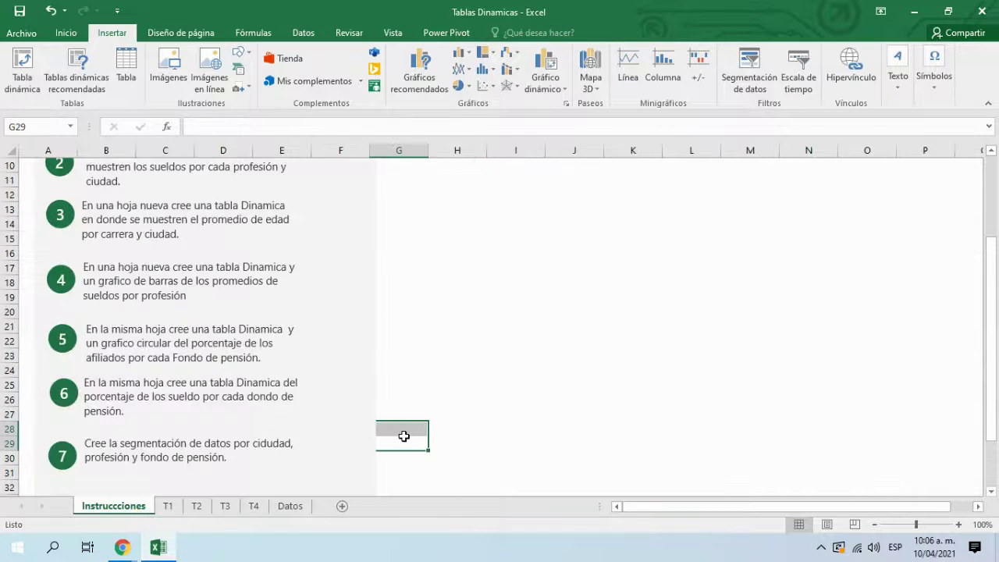
# Step: Correct instruction 6 from 'dondo' to 'Fondo de pensión', then return to T4
pyautogui.scroll(-2, 341, 399)
pyautogui.click(156, 326)
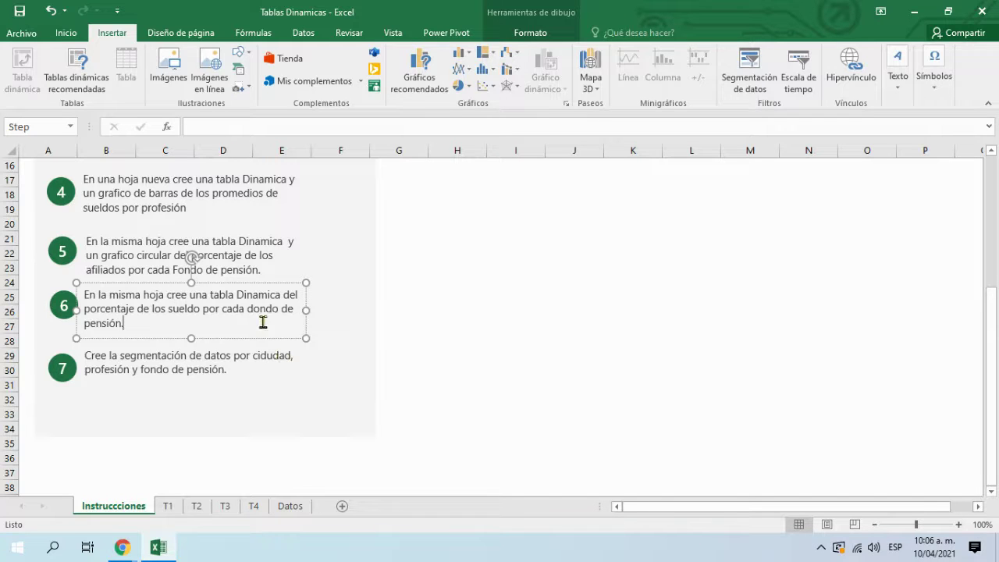
pyautogui.press('BackSpace')
pyautogui.write('F')
pyautogui.click(315, 428)
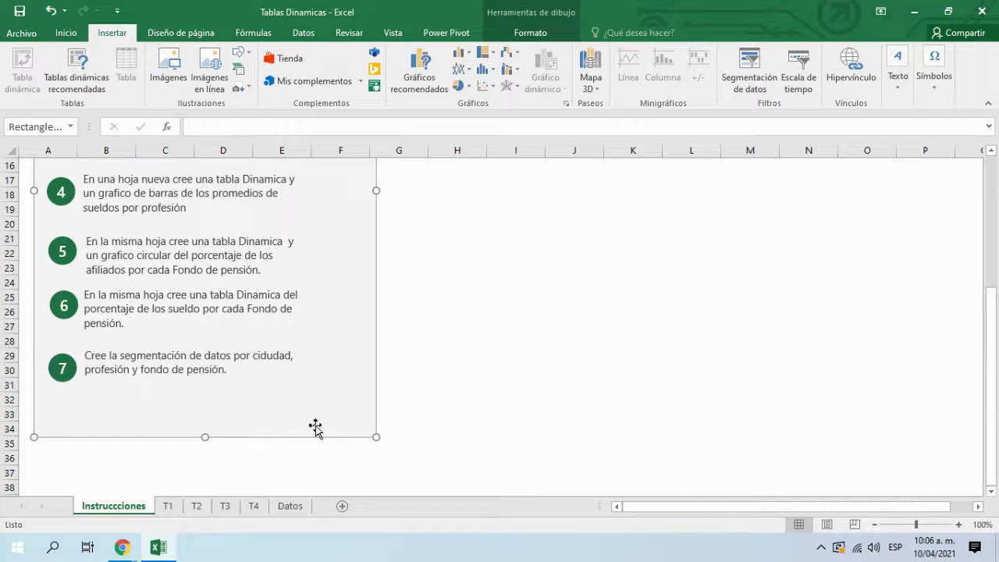
pyautogui.click(135, 302)
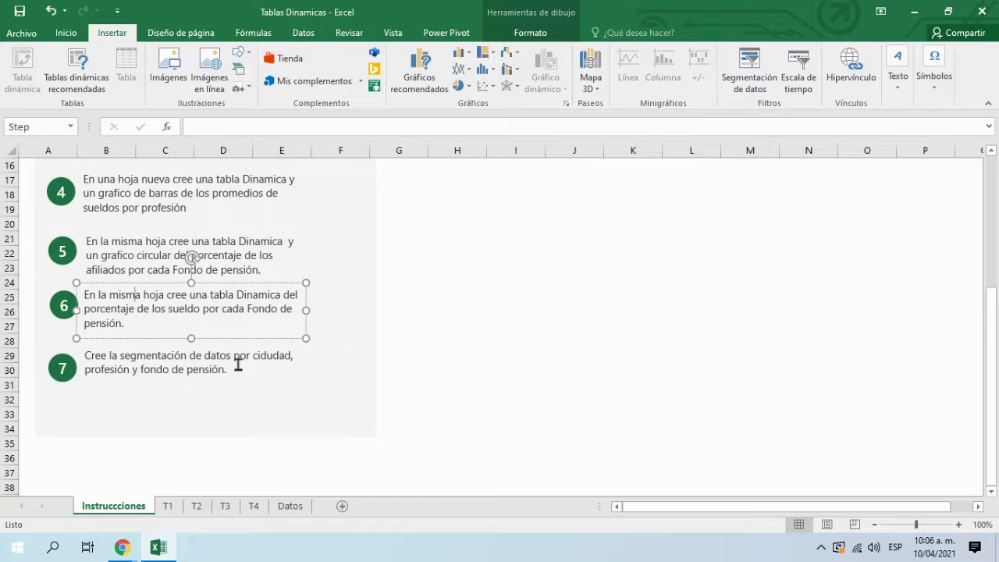
pyautogui.click(254, 506)
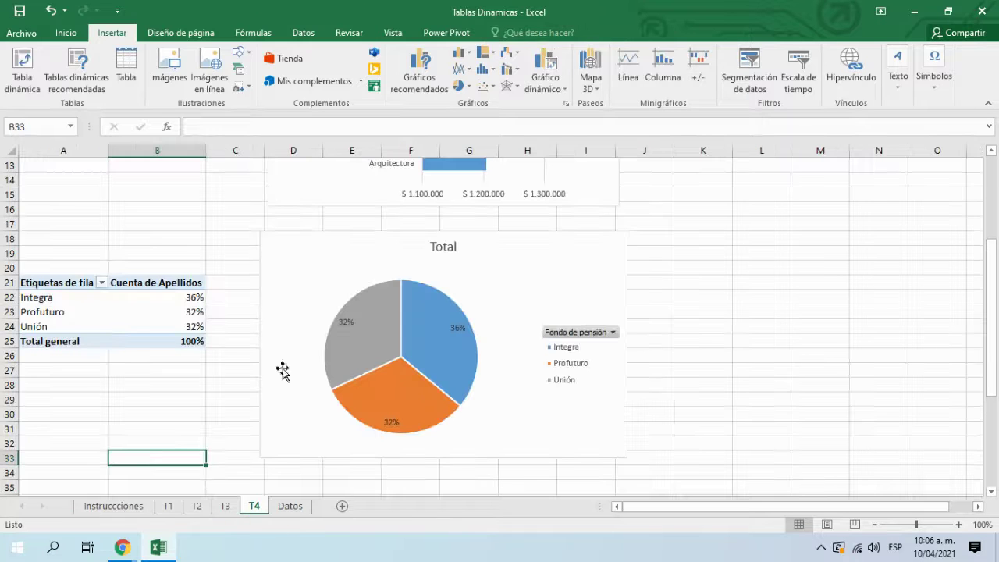
# Step: Select cell A35 below the T4 pivot table
pyautogui.click(105, 395)
pyautogui.scroll(-3, 130, 406)
pyautogui.click(128, 372)
pyautogui.click(94, 361)
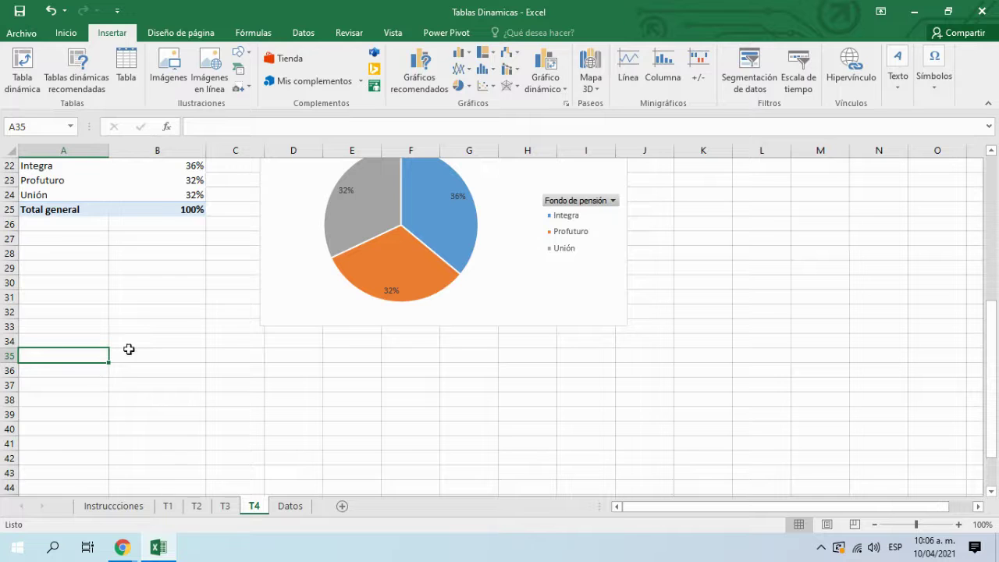
# Step: Create a pivot table from the Datos table, then delete the resulting Hoja5 sheet
pyautogui.click(287, 509)
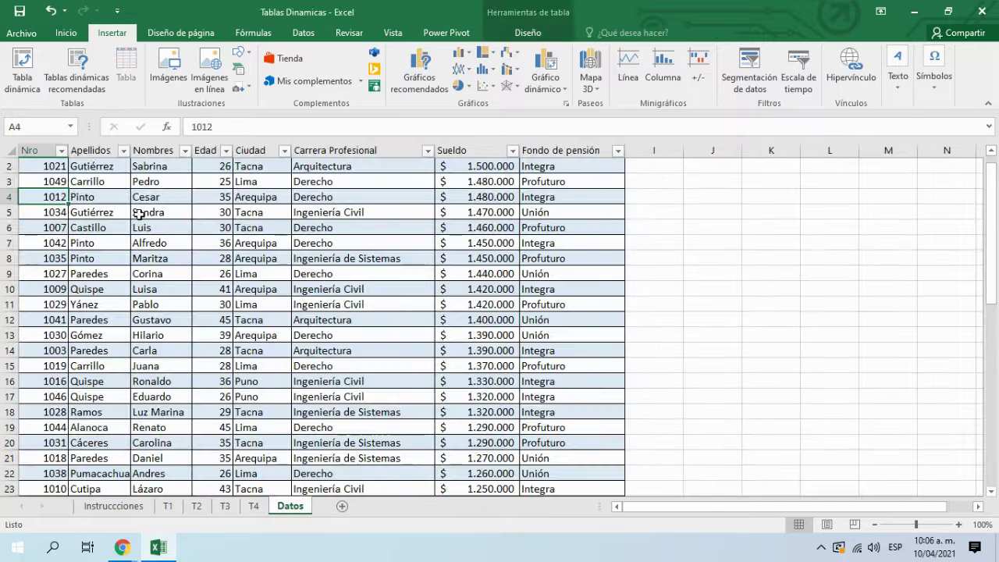
pyautogui.click(22, 72)
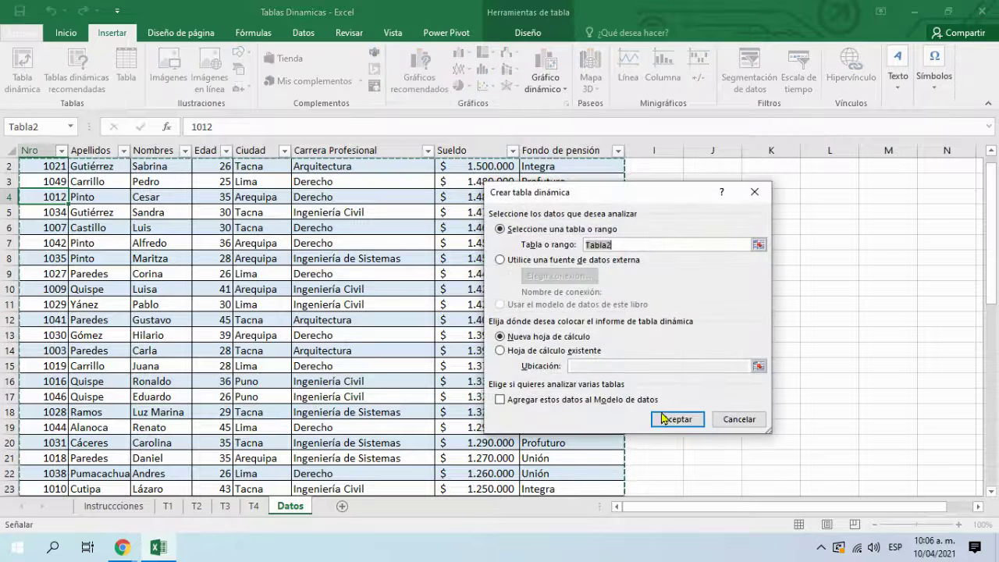
pyautogui.click(671, 419)
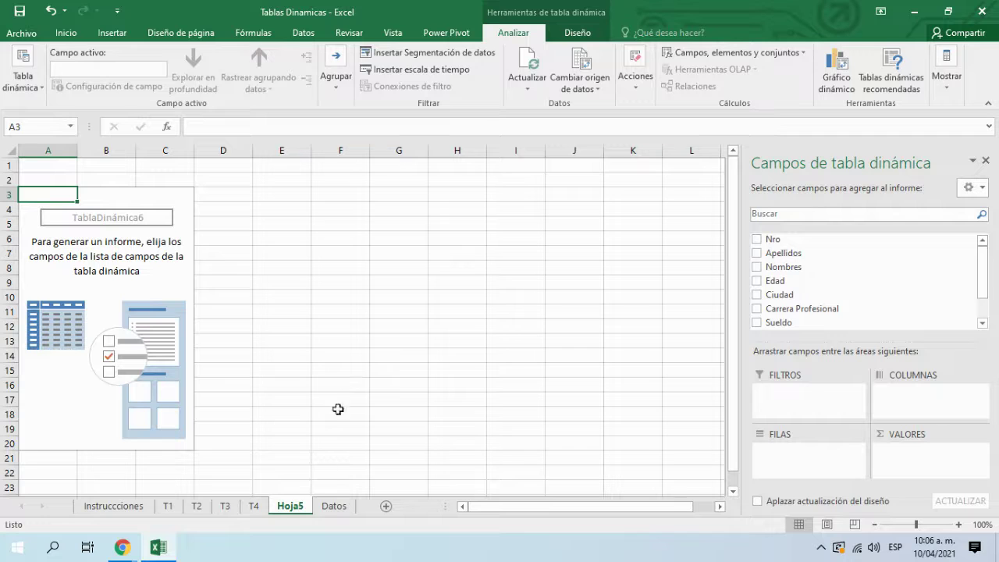
pyautogui.rightClick(301, 509)
pyautogui.click(341, 356)
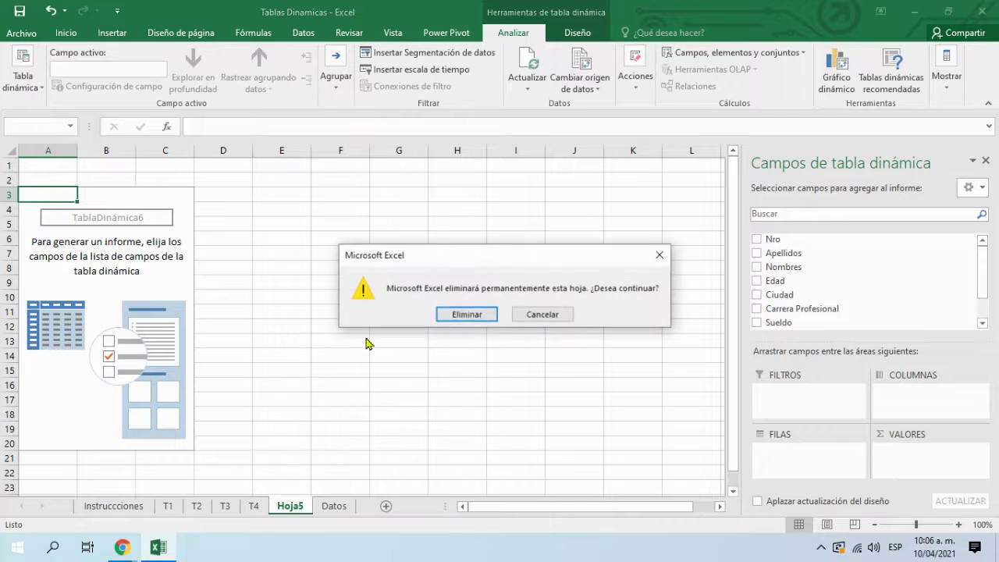
pyautogui.click(461, 319)
pyautogui.scroll(1, 118, 326)
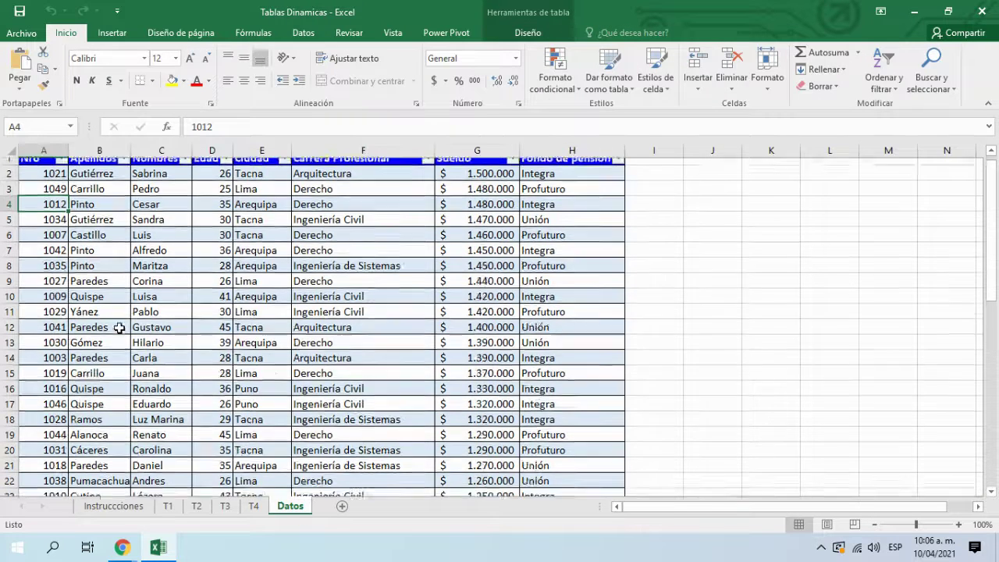
# Step: Create an empty pivot table from Tabla2 at T4 cell A37, then review step 6
pyautogui.click(111, 33)
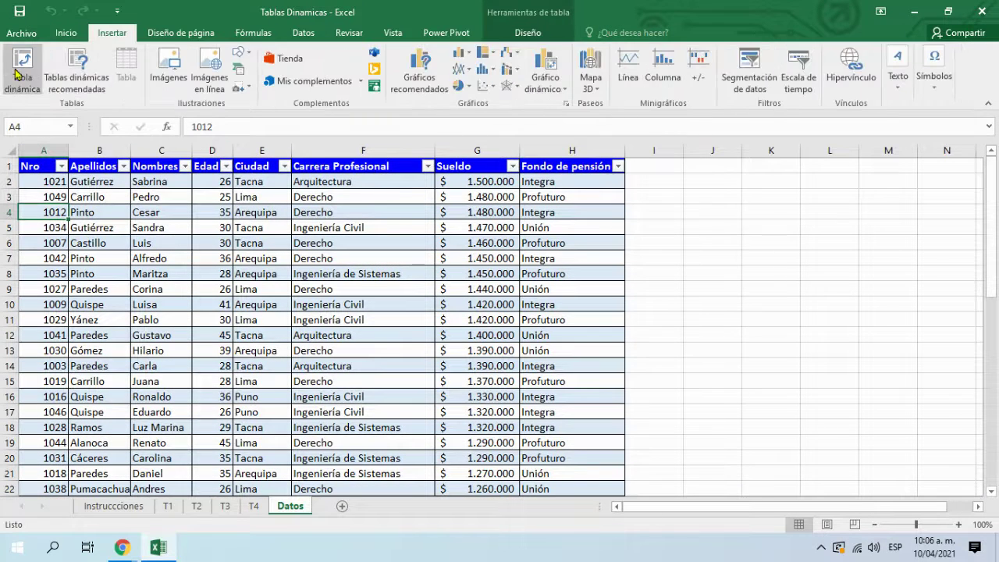
pyautogui.click(22, 66)
pyautogui.click(540, 353)
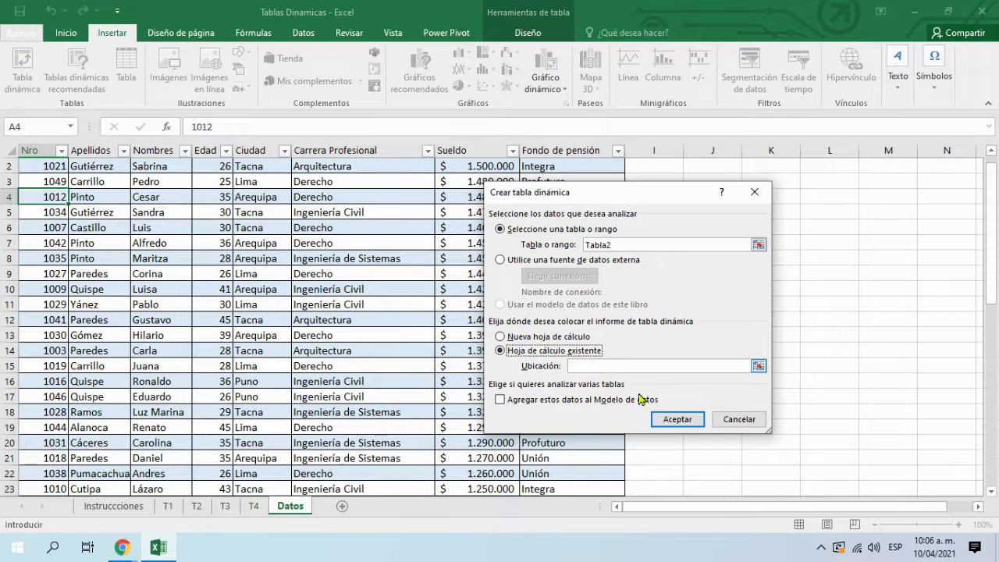
pyautogui.click(758, 366)
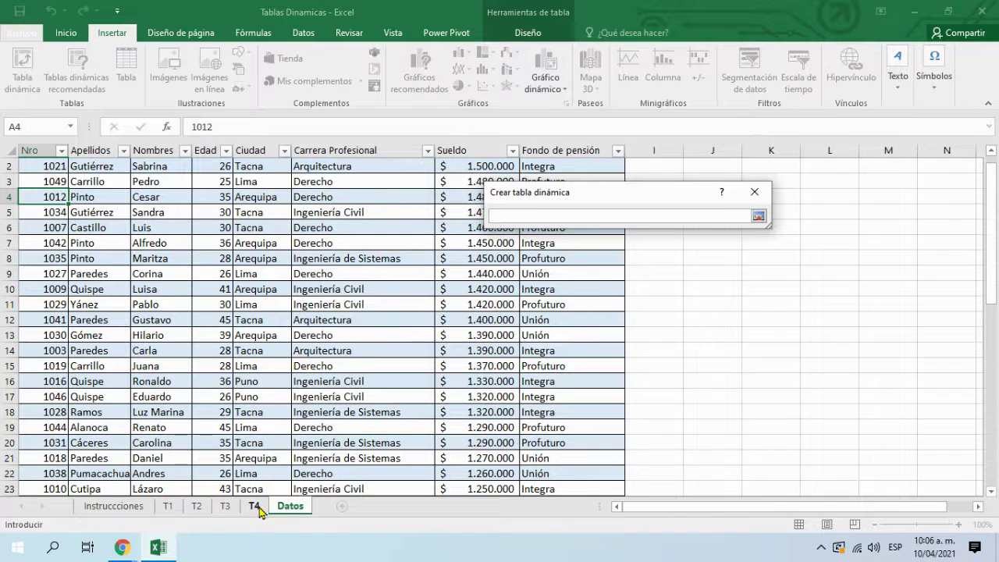
pyautogui.click(254, 506)
pyautogui.click(69, 379)
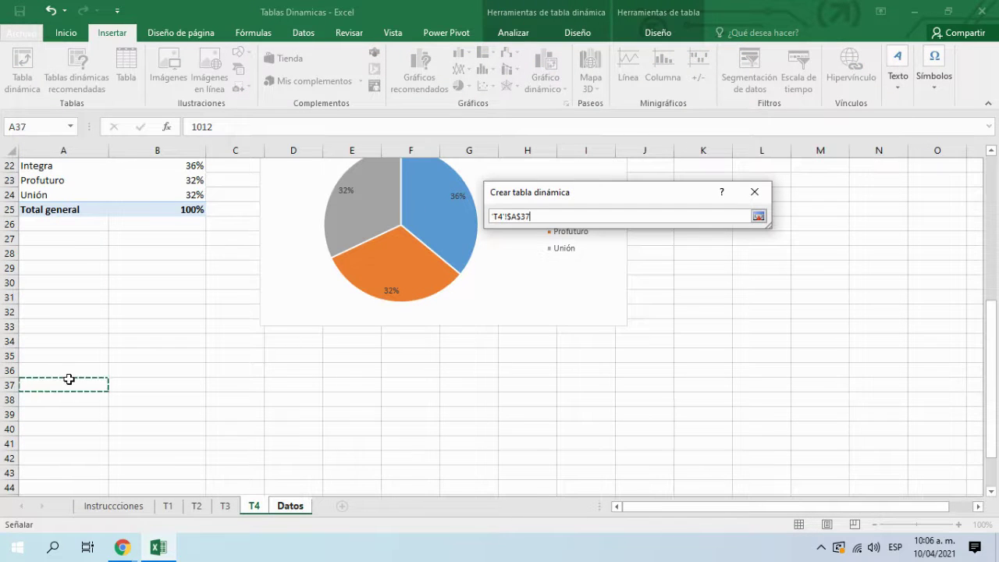
pyautogui.click(758, 216)
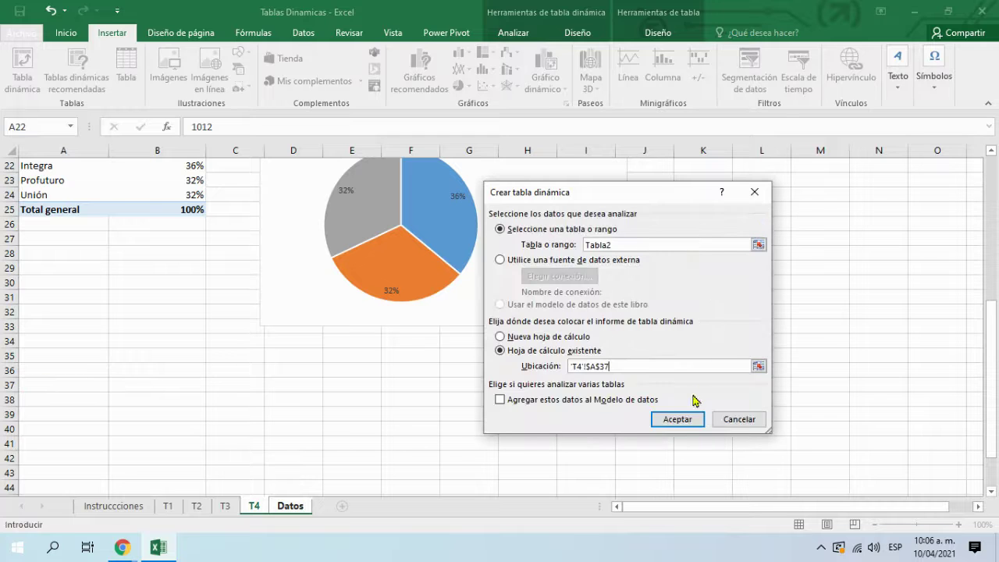
pyautogui.click(679, 418)
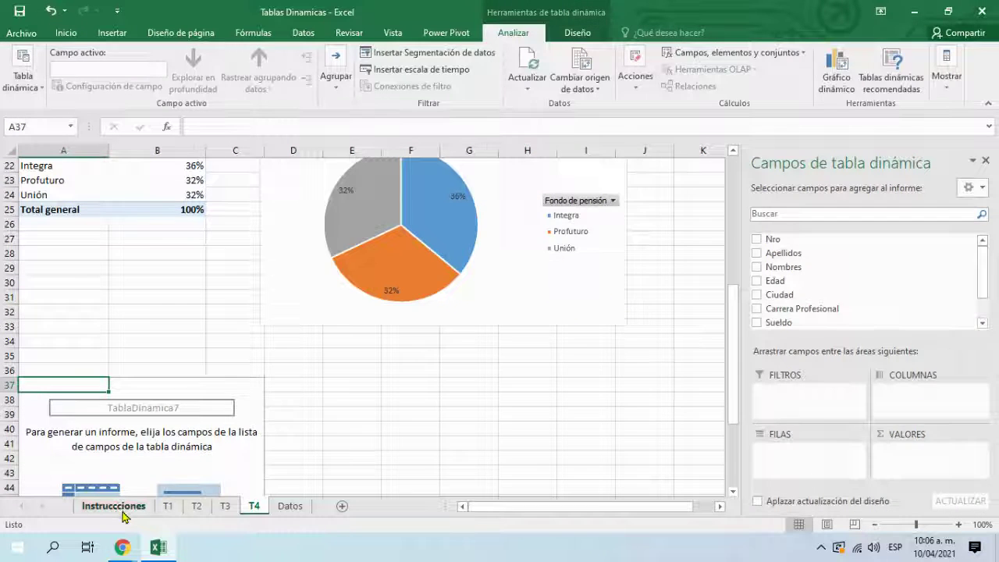
pyautogui.click(117, 507)
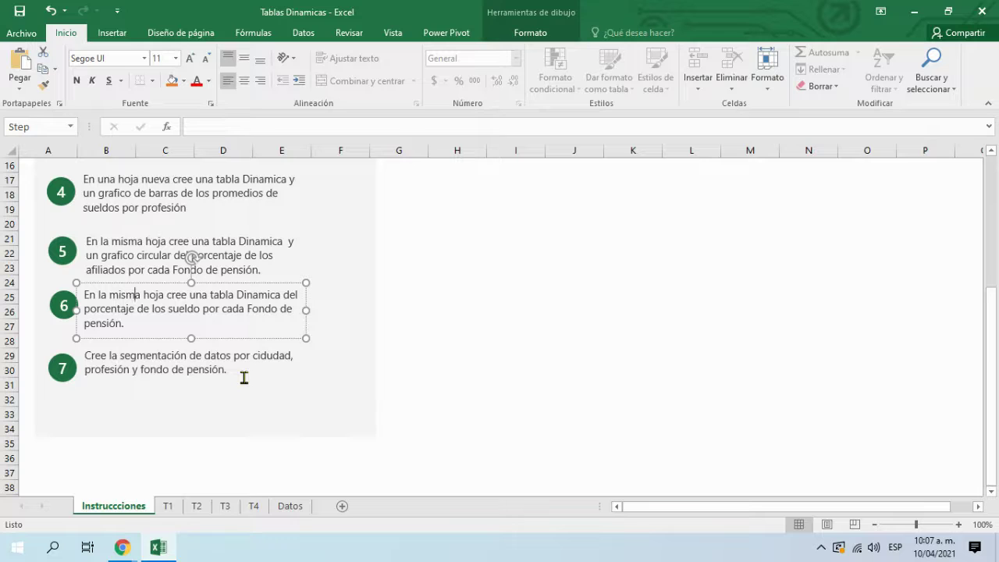
# Step: Build the T4 pivot with Fondo de pensión rows summing Sueldo (total 60280000)
pyautogui.click(253, 505)
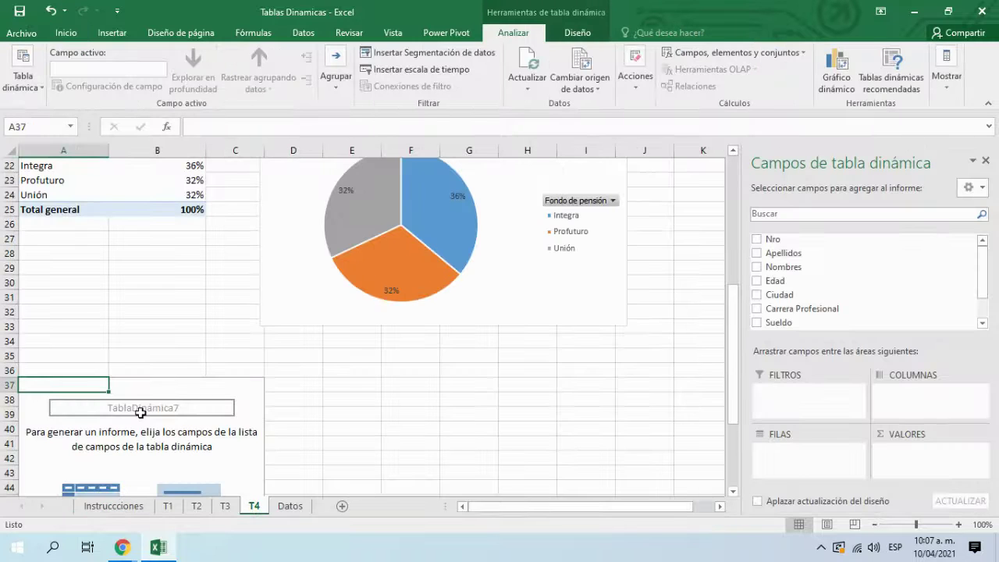
pyautogui.scroll(-2, 463, 390)
pyautogui.scroll(2, 437, 306)
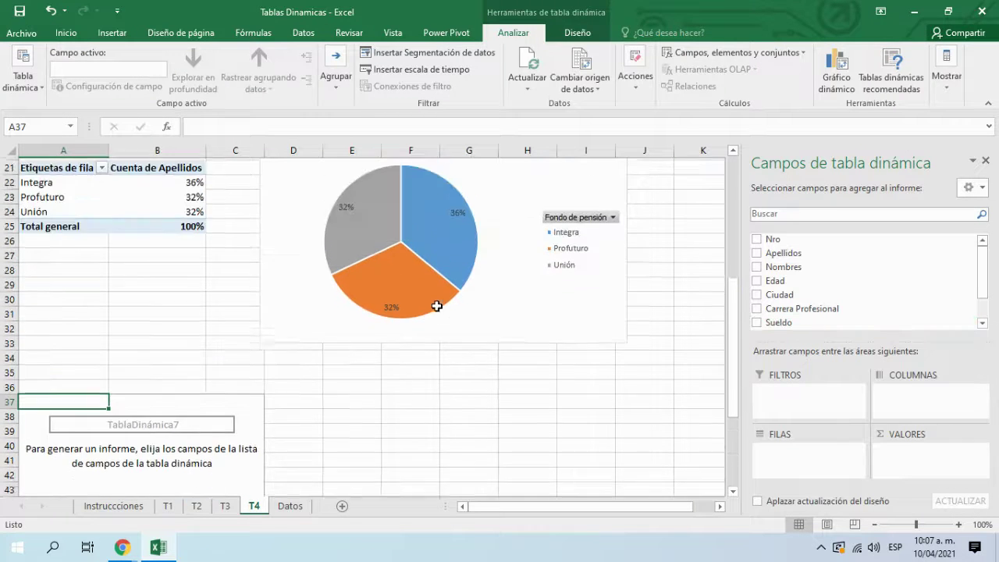
pyautogui.scroll(-2, 439, 307)
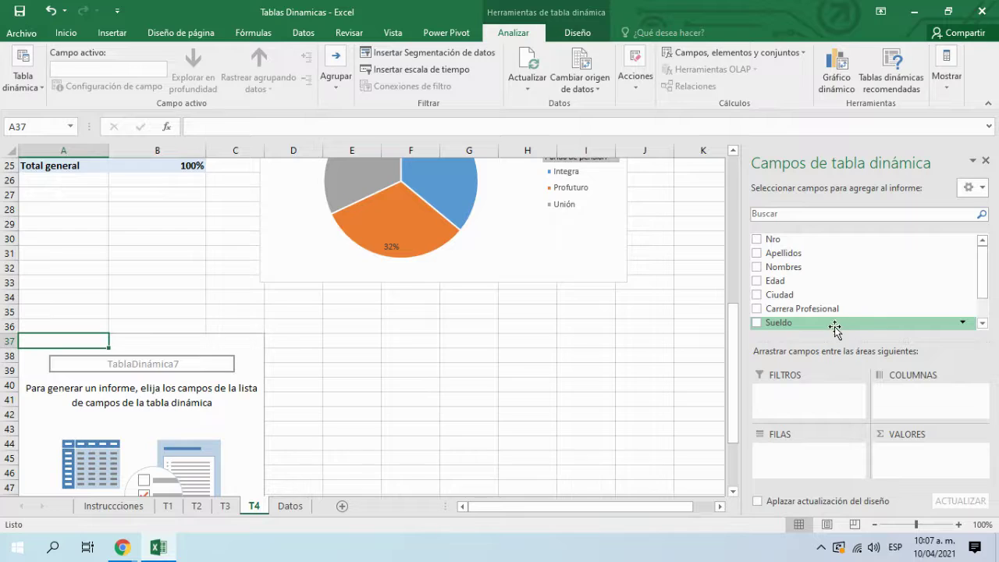
pyautogui.scroll(-1, 837, 320)
pyautogui.moveTo(982, 280); pyautogui.dragTo(981, 303)
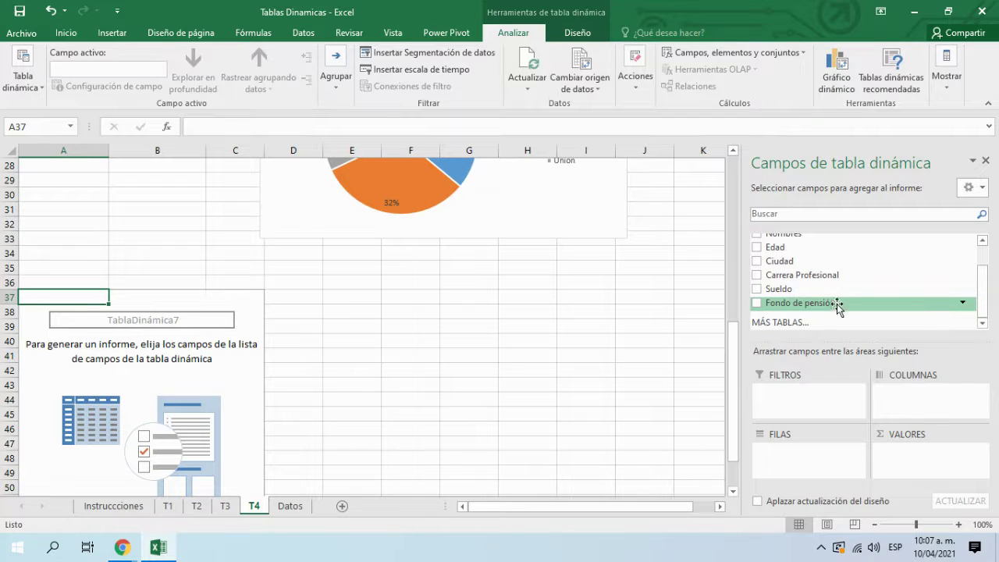
pyautogui.click(756, 303)
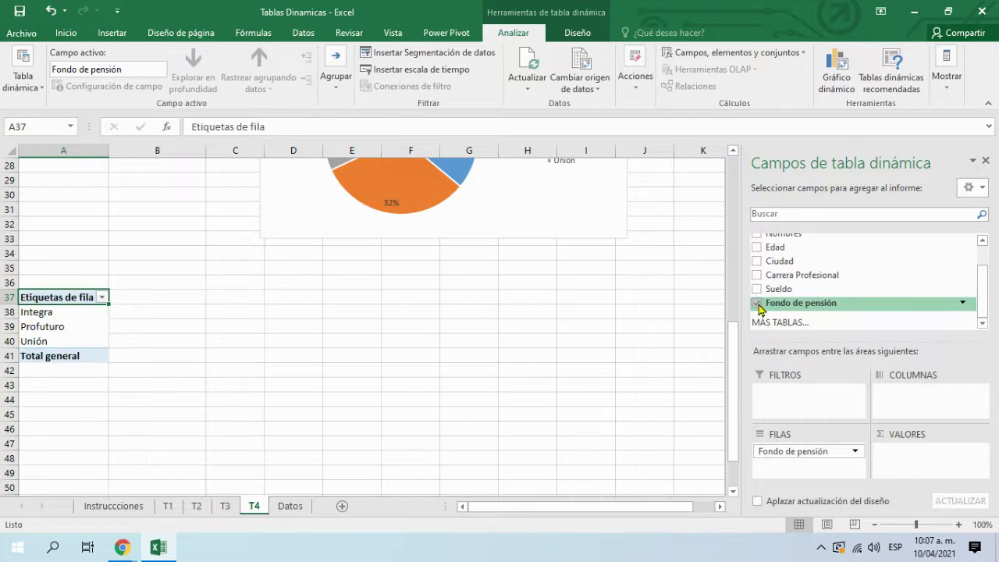
pyautogui.click(757, 289)
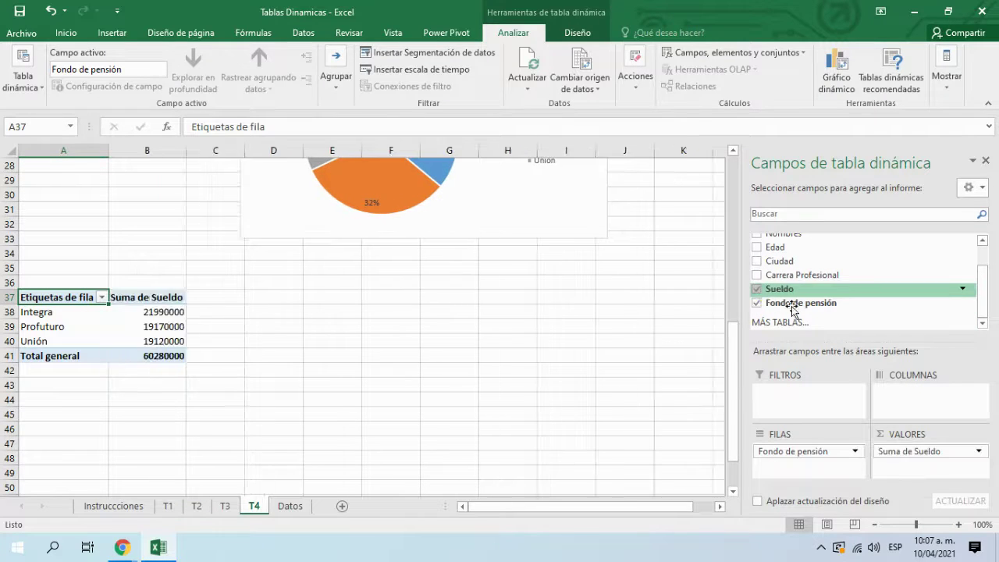
# Step: Show Suma de Sueldo as % del total general: 36,48%, 31,80%, 31,72%
pyautogui.click(977, 451)
pyautogui.click(959, 435)
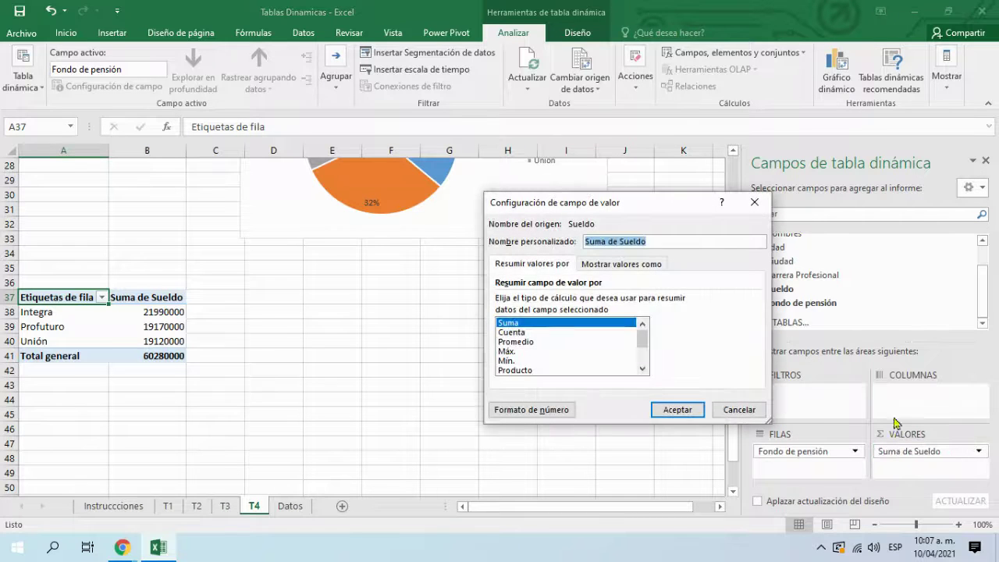
pyautogui.click(618, 264)
pyautogui.click(595, 303)
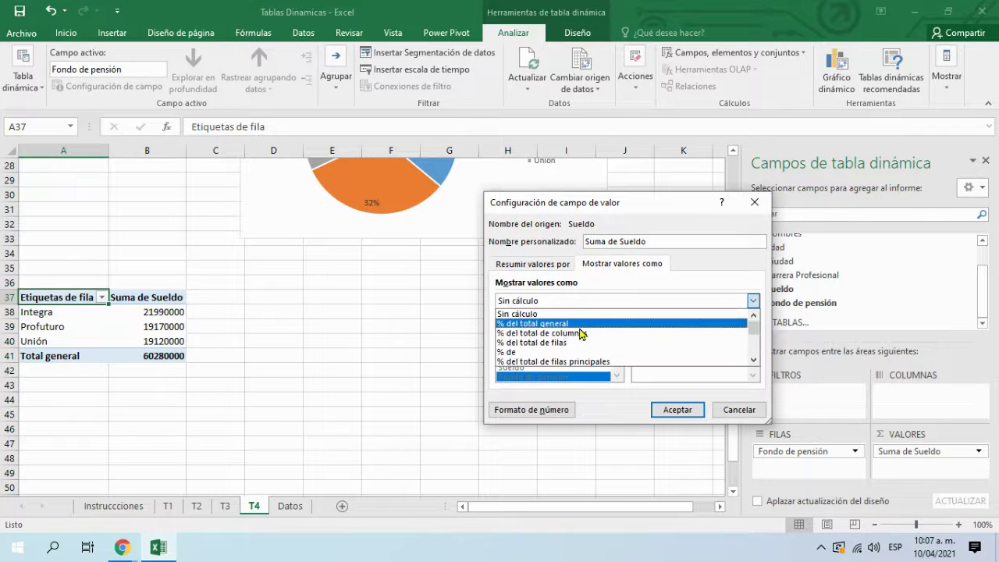
pyautogui.click(583, 324)
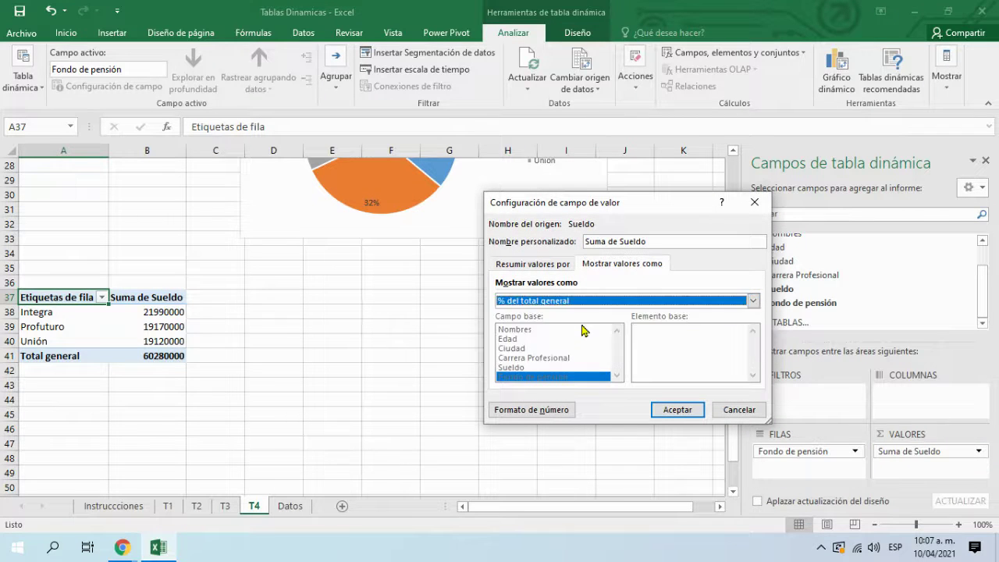
pyautogui.click(677, 413)
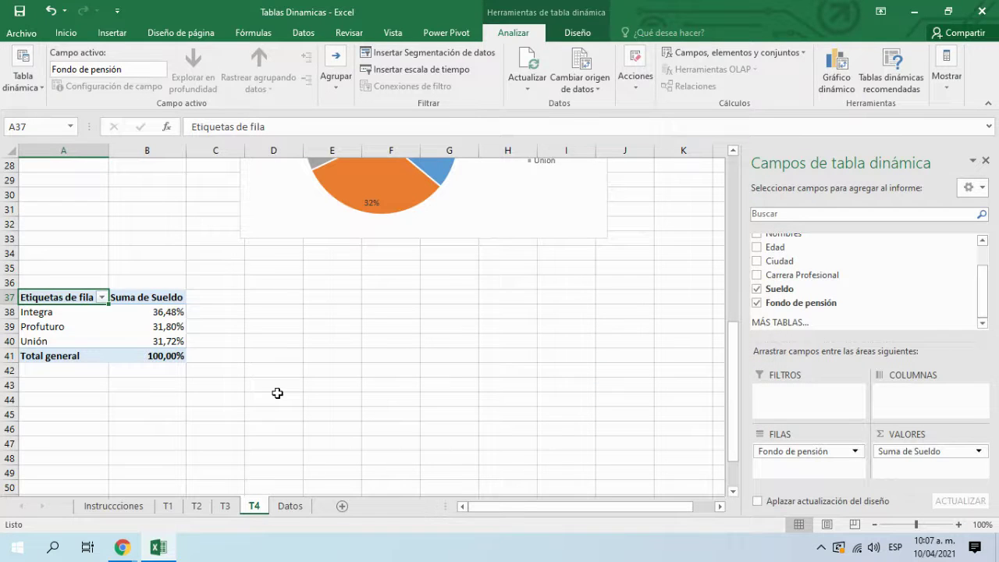
# Step: Remove both decimals from the salary percentages in B38:B41
pyautogui.moveTo(127, 310); pyautogui.dragTo(156, 355)
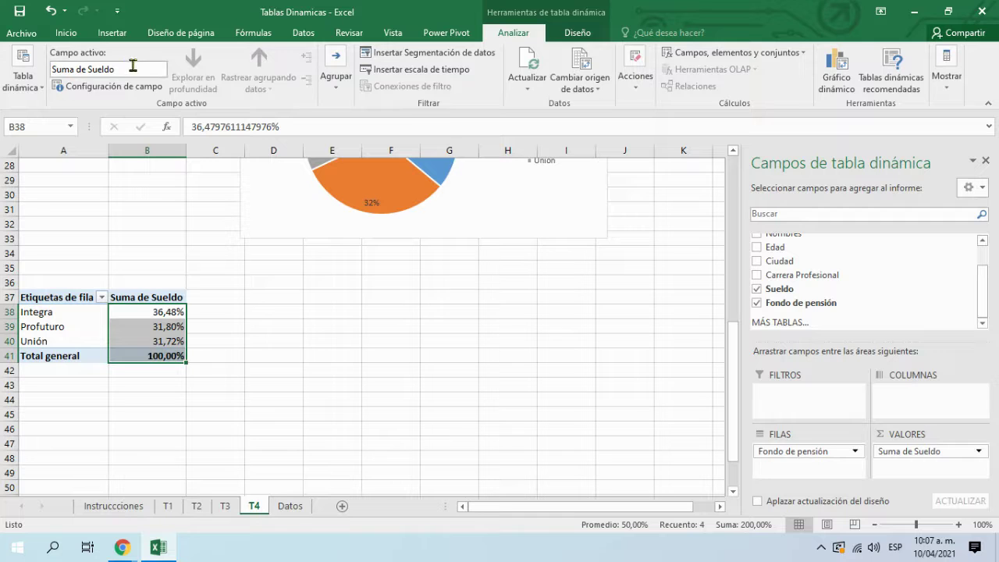
pyautogui.click(72, 35)
pyautogui.click(513, 81)
pyautogui.click(512, 81)
pyautogui.click(335, 326)
# Step: Add Ciudad as columns: Arequipa 28%, Lima 25%, Puno 6%, Tacna 41%
pyautogui.scroll(3, 223, 341)
pyautogui.click(98, 224)
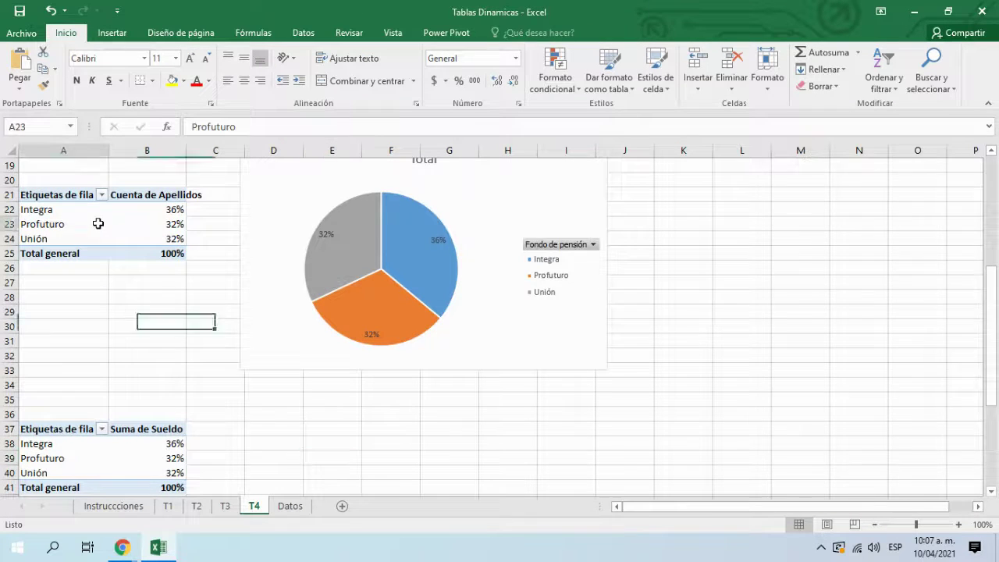
pyautogui.scroll(-2, 121, 373)
pyautogui.scroll(2, 122, 408)
pyautogui.scroll(-1, 123, 405)
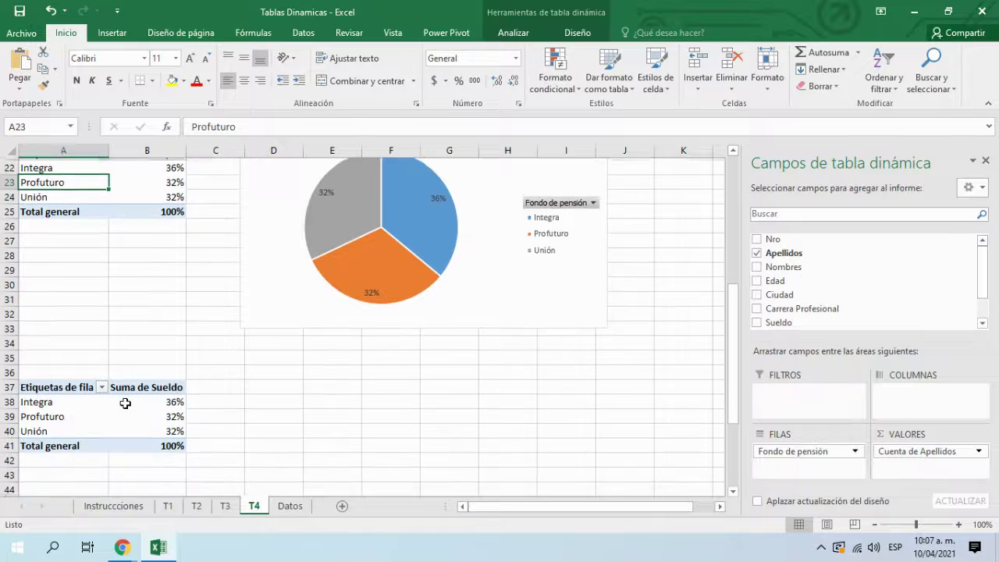
pyautogui.click(162, 405)
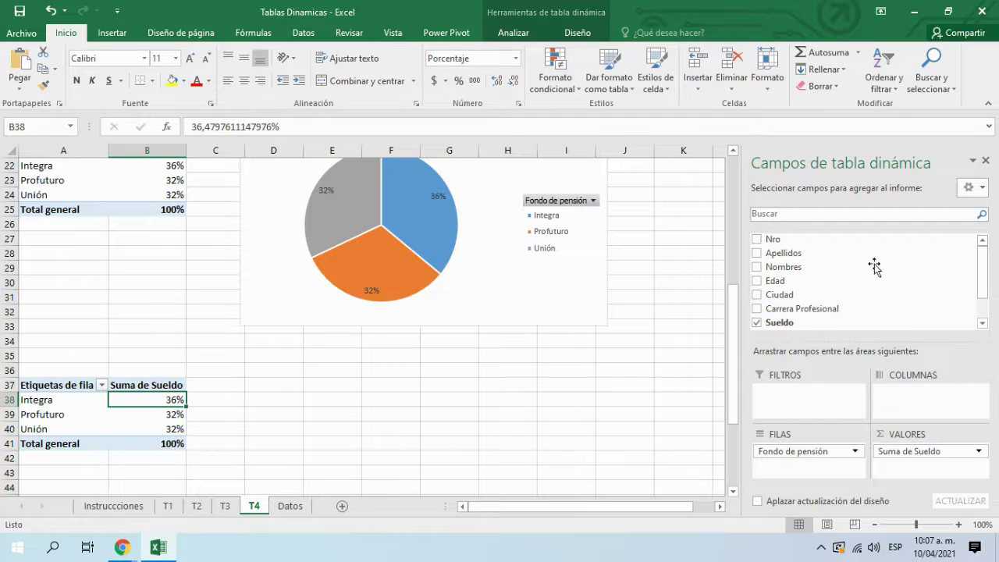
pyautogui.click(757, 295)
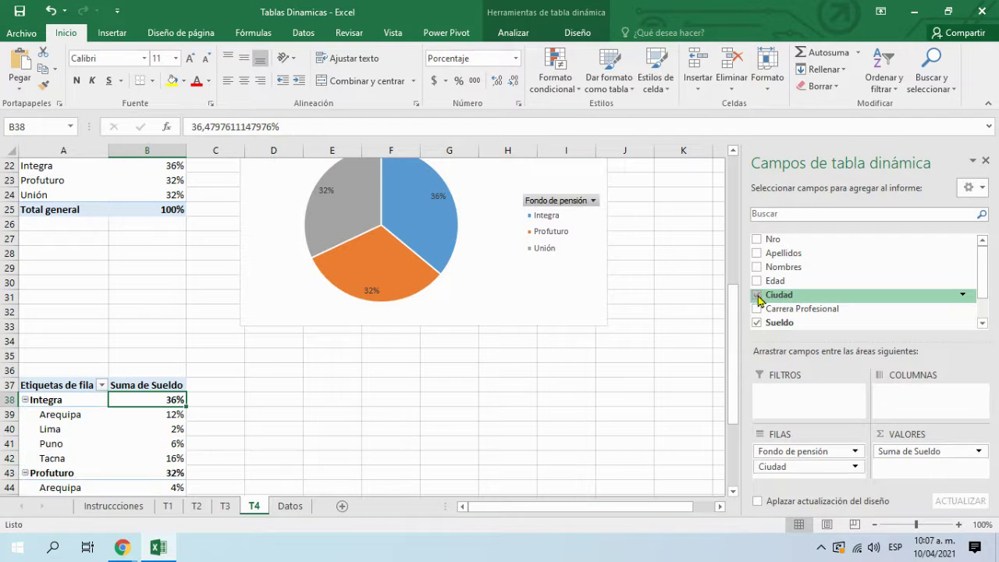
pyautogui.moveTo(789, 467); pyautogui.dragTo(921, 405)
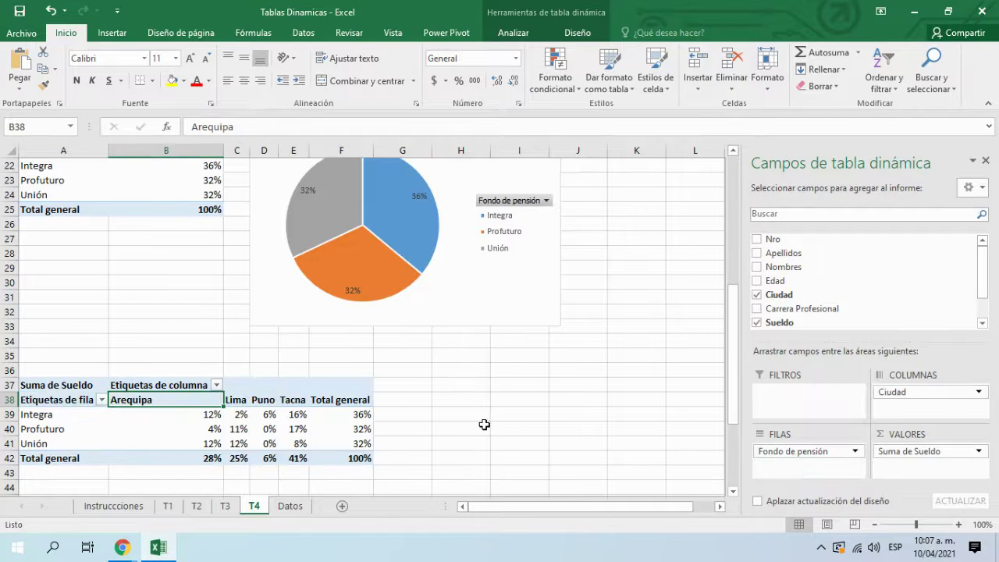
pyautogui.click(538, 425)
pyautogui.scroll(-1, 148, 430)
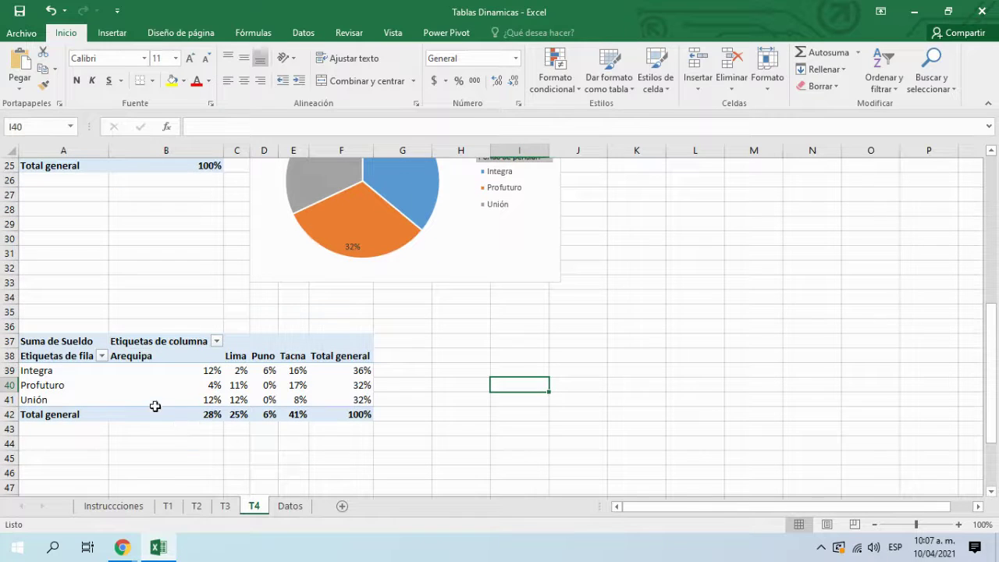
pyautogui.click(184, 398)
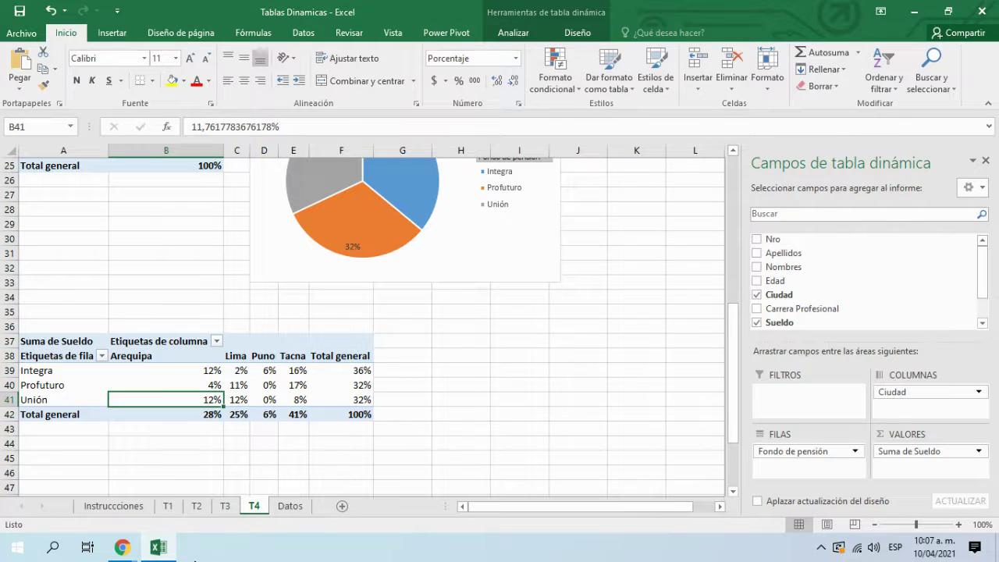
pyautogui.click(131, 507)
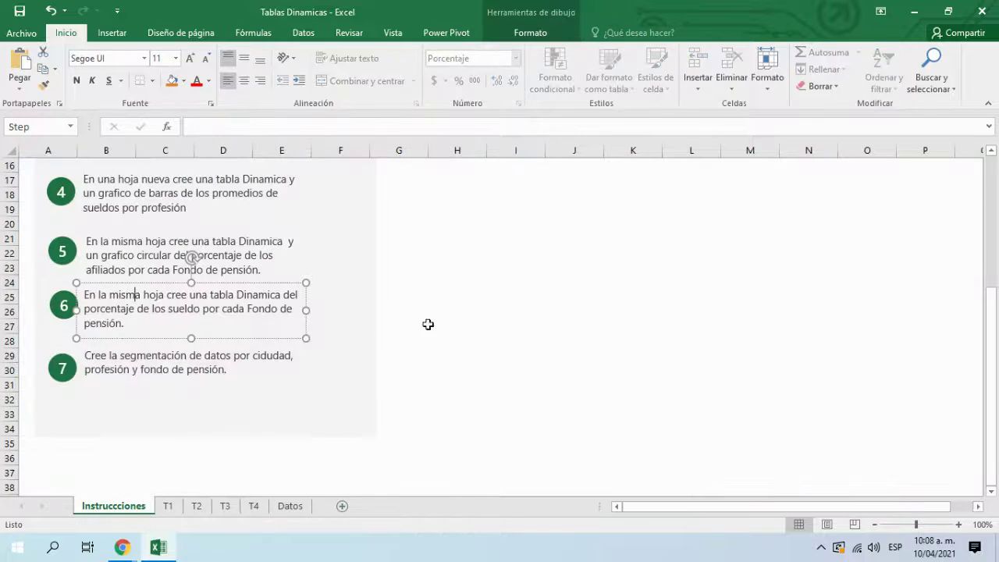
pyautogui.click(697, 400)
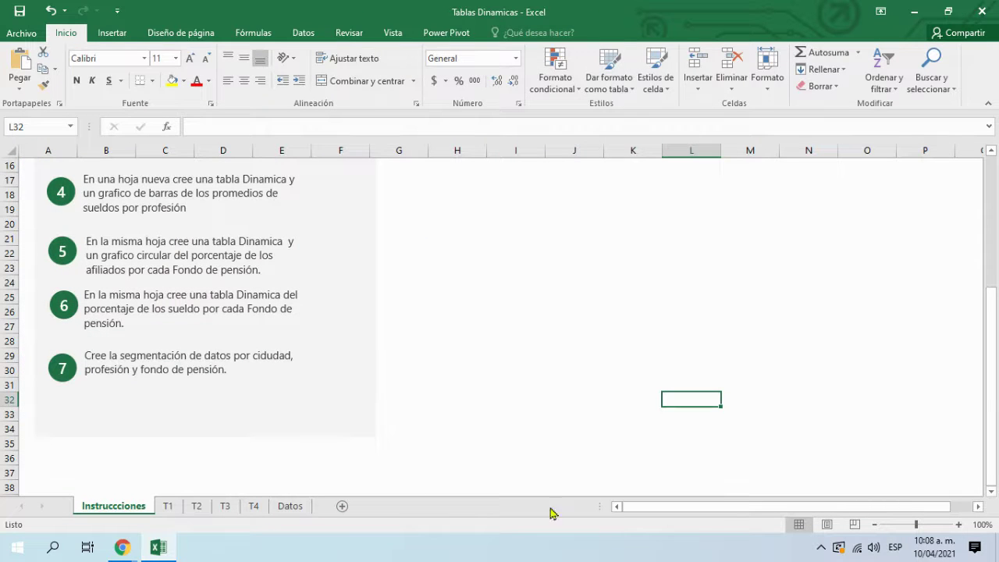
pyautogui.click(253, 508)
pyautogui.scroll(1, 169, 341)
pyautogui.scroll(-3, 205, 400)
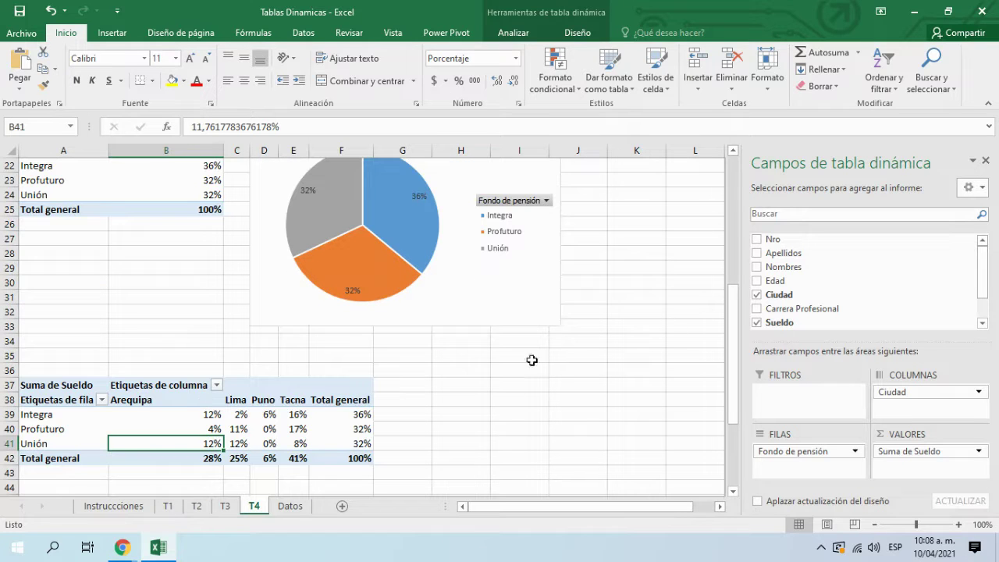
pyautogui.scroll(-1, 504, 414)
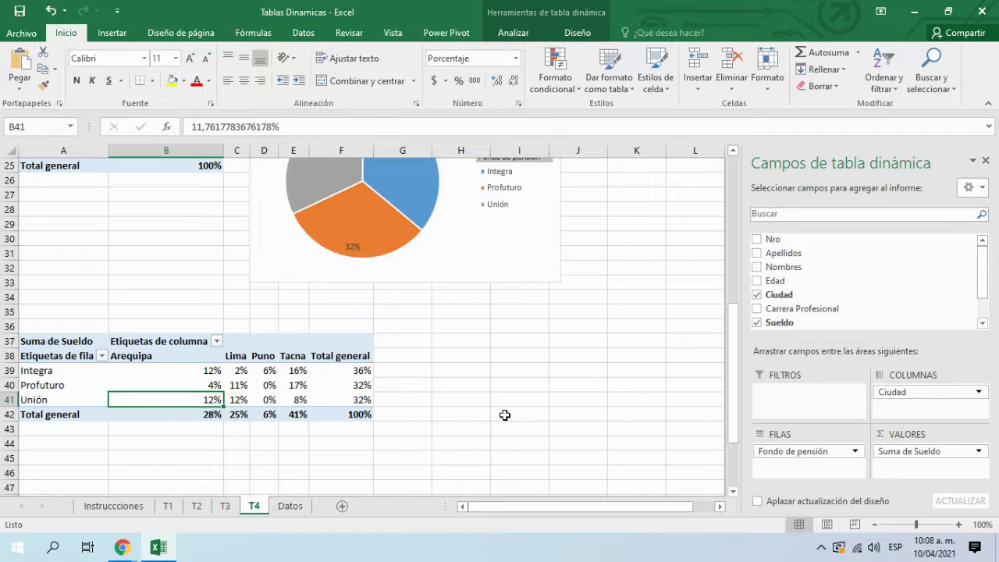
# Step: Check the step 7 instruction on the Instrucciones sheet, then return to T4
pyautogui.click(99, 507)
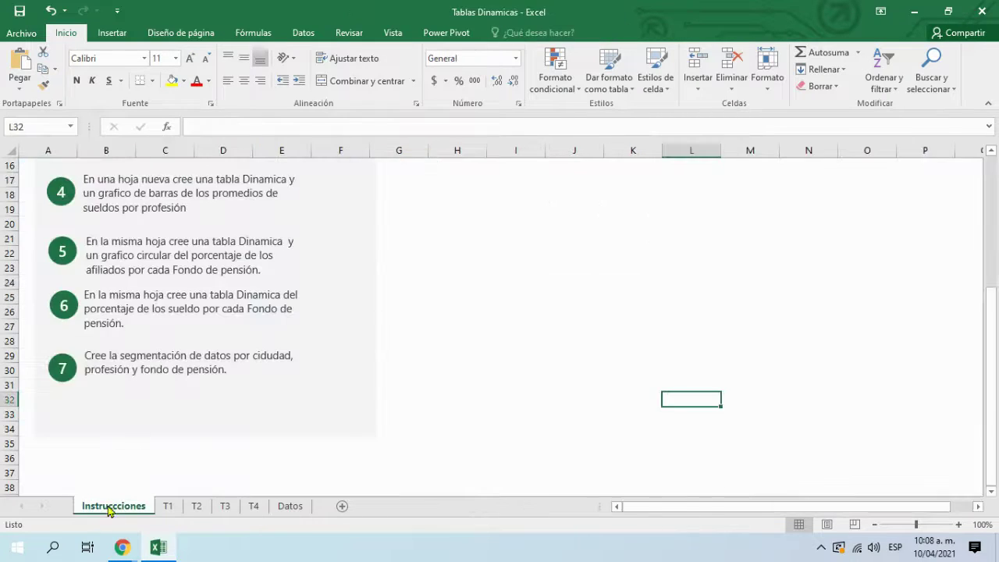
pyautogui.click(144, 357)
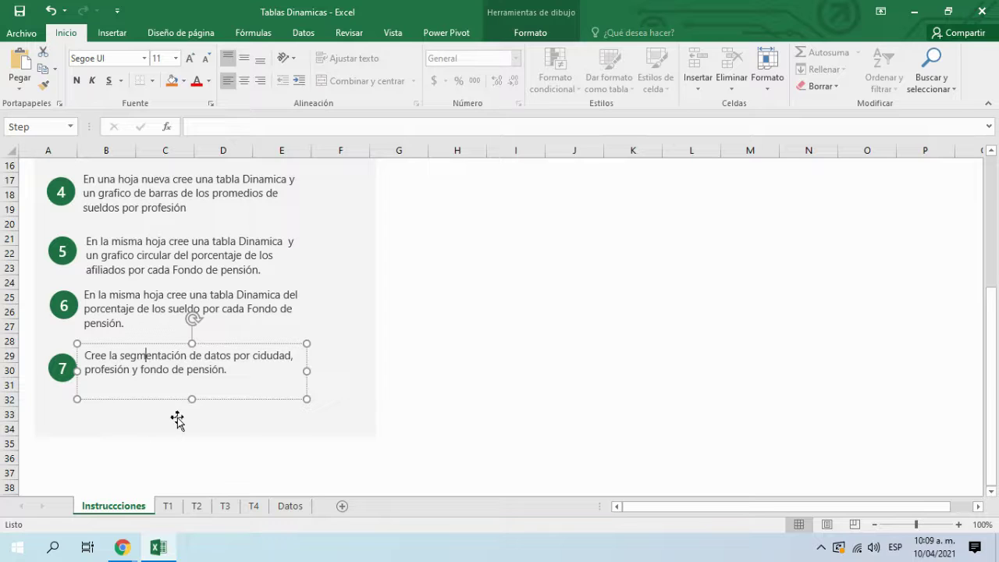
pyautogui.click(254, 506)
# Step: Review the T4 sheet and close the PivotTable Fields pane
pyautogui.scroll(6, 473, 424)
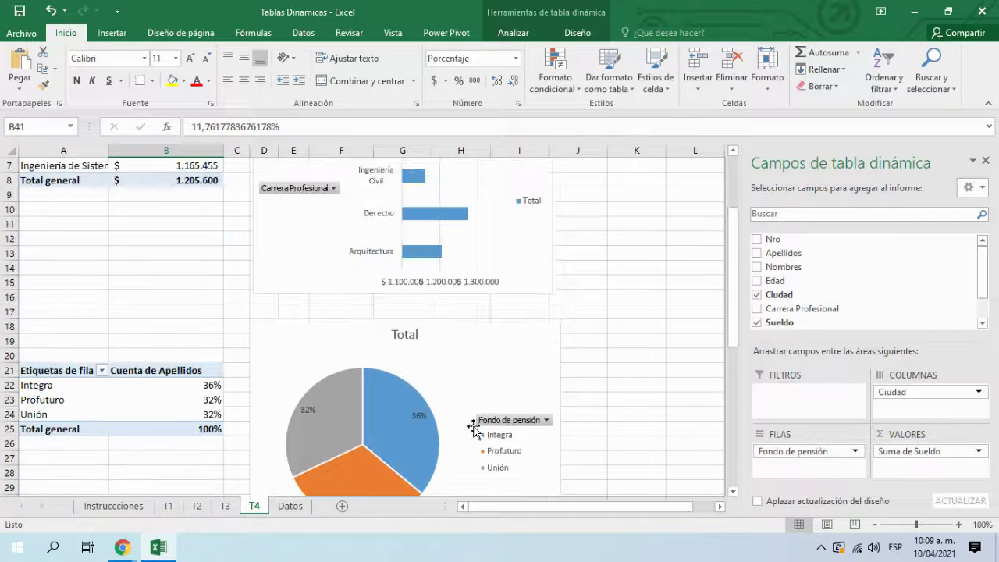
pyautogui.scroll(2, 476, 431)
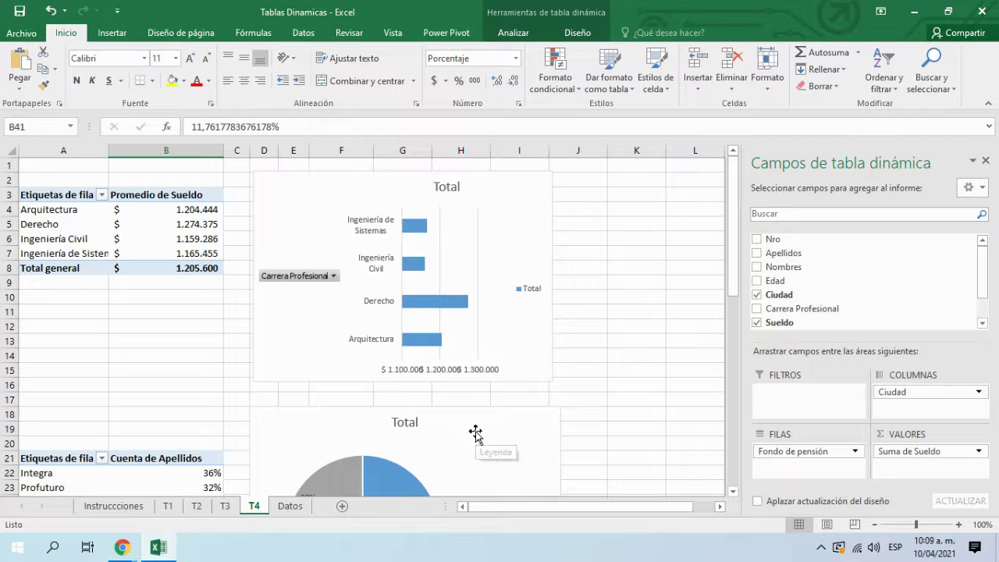
pyautogui.scroll(-8, 476, 437)
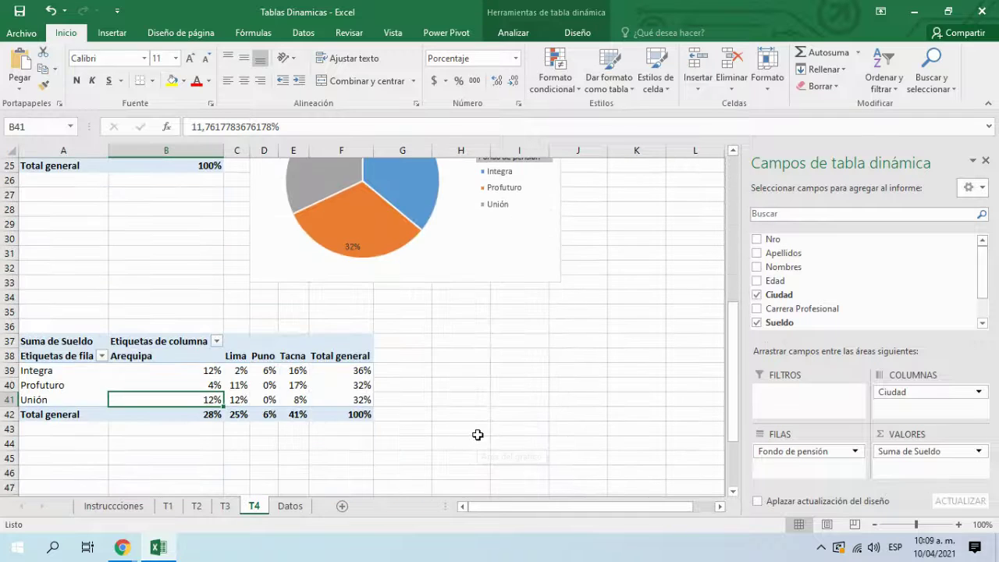
pyautogui.scroll(3, 394, 434)
pyautogui.scroll(5, 151, 423)
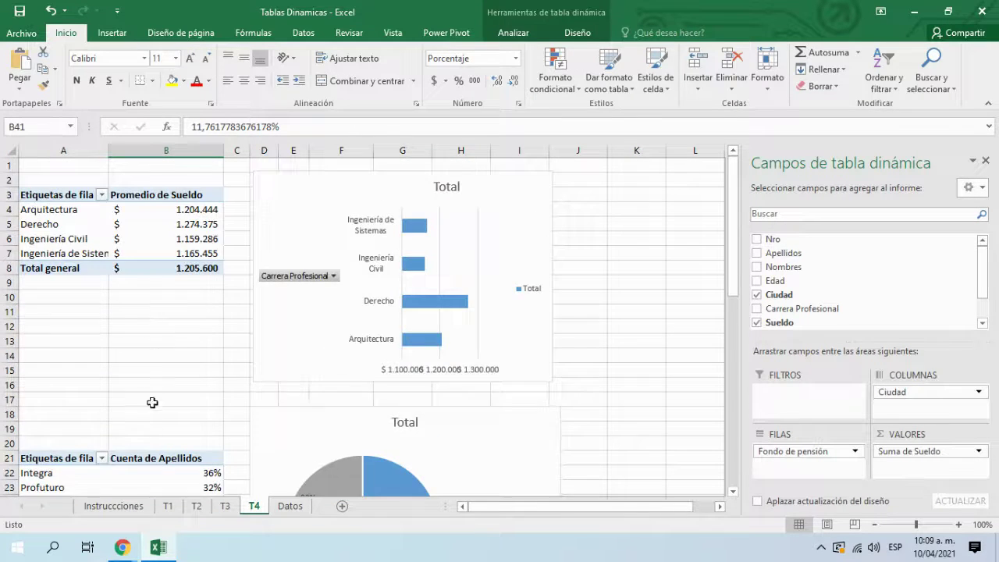
pyautogui.scroll(-4, 160, 437)
pyautogui.scroll(-5, 178, 495)
pyautogui.scroll(8, 178, 489)
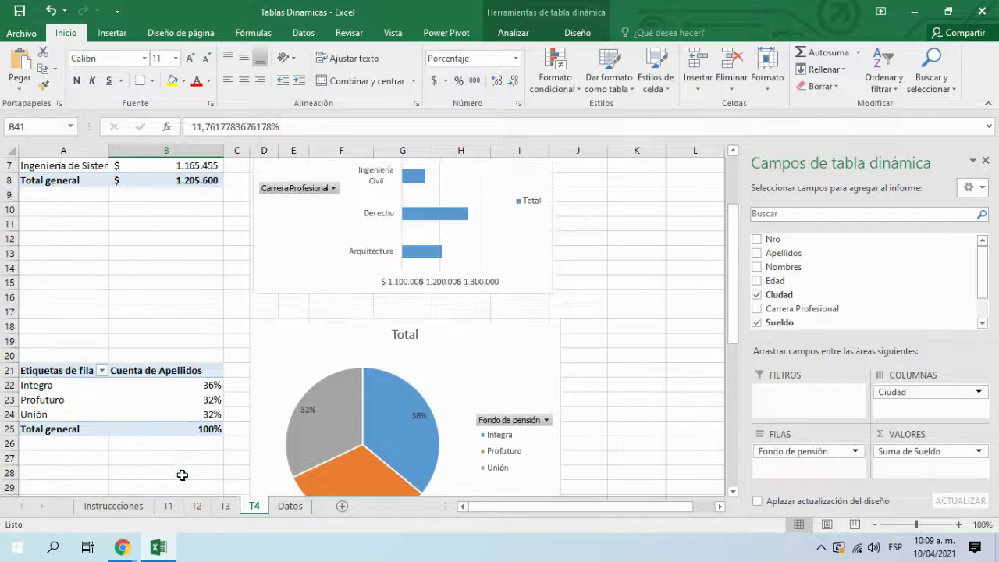
pyautogui.scroll(2, 182, 475)
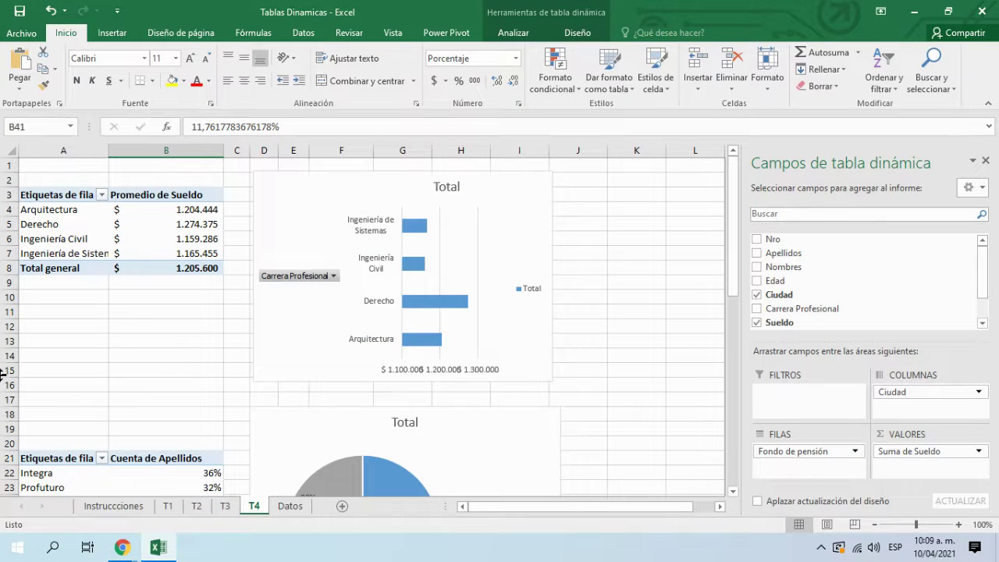
pyautogui.scroll(-2, 216, 335)
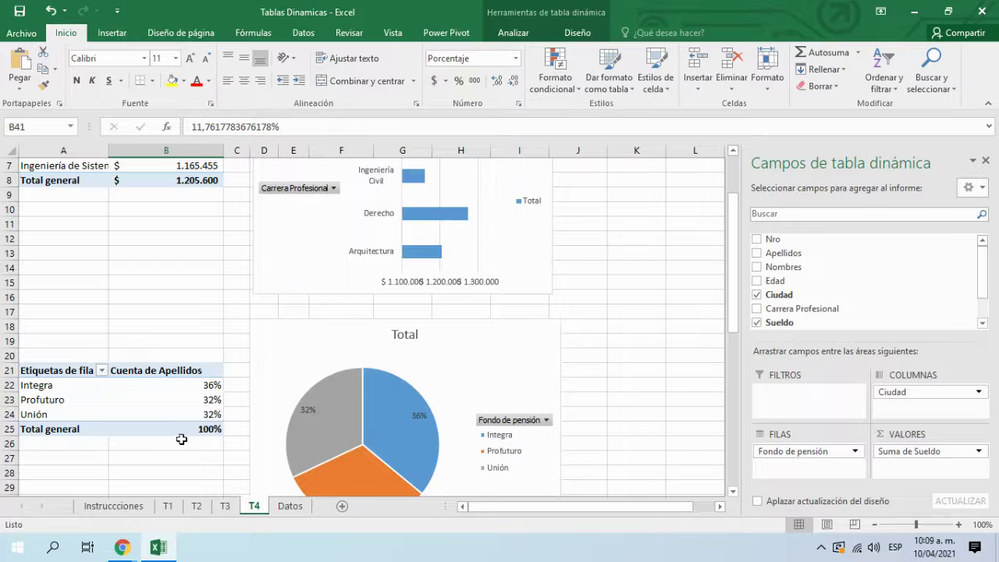
pyautogui.scroll(-2, 371, 385)
pyautogui.scroll(-1, 370, 385)
pyautogui.scroll(3, 368, 384)
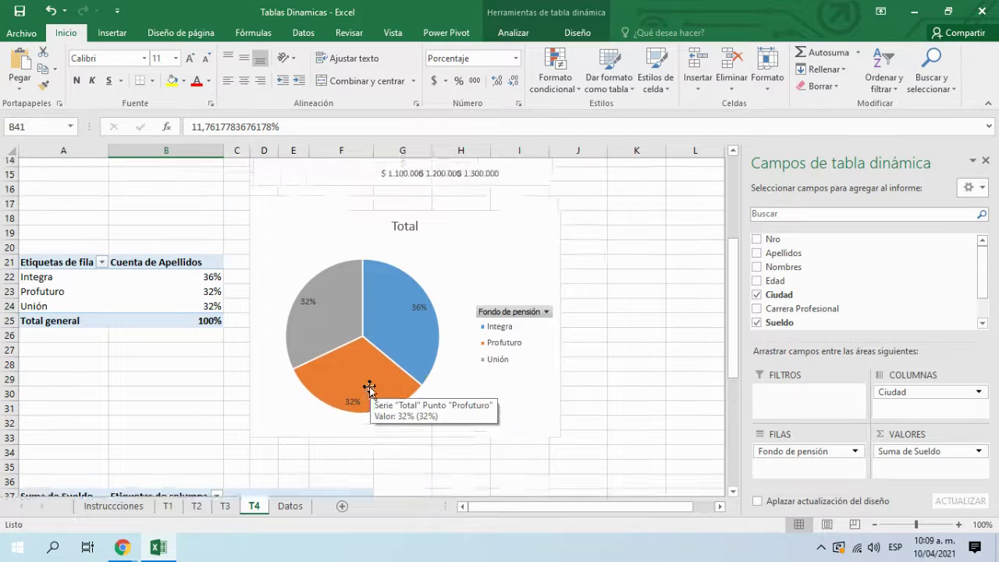
pyautogui.scroll(2, 116, 265)
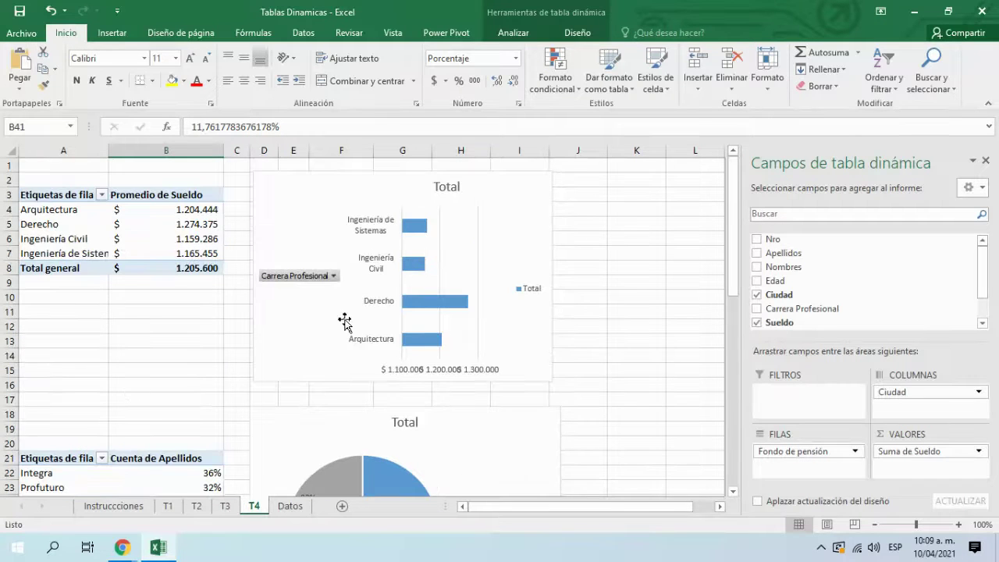
pyautogui.scroll(-4, 374, 383)
pyautogui.scroll(-3, 399, 445)
pyautogui.scroll(6, 223, 430)
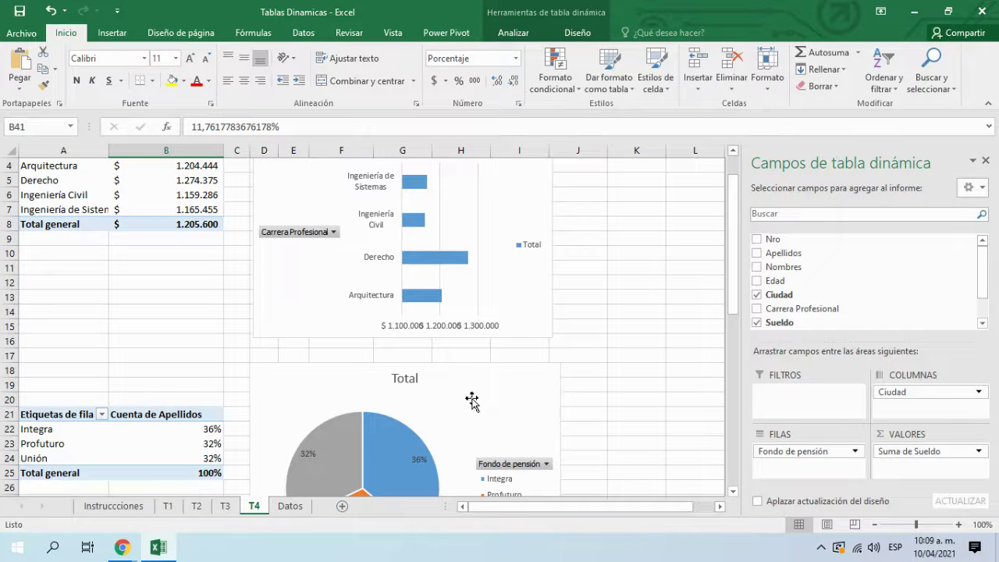
pyautogui.scroll(1, 239, 361)
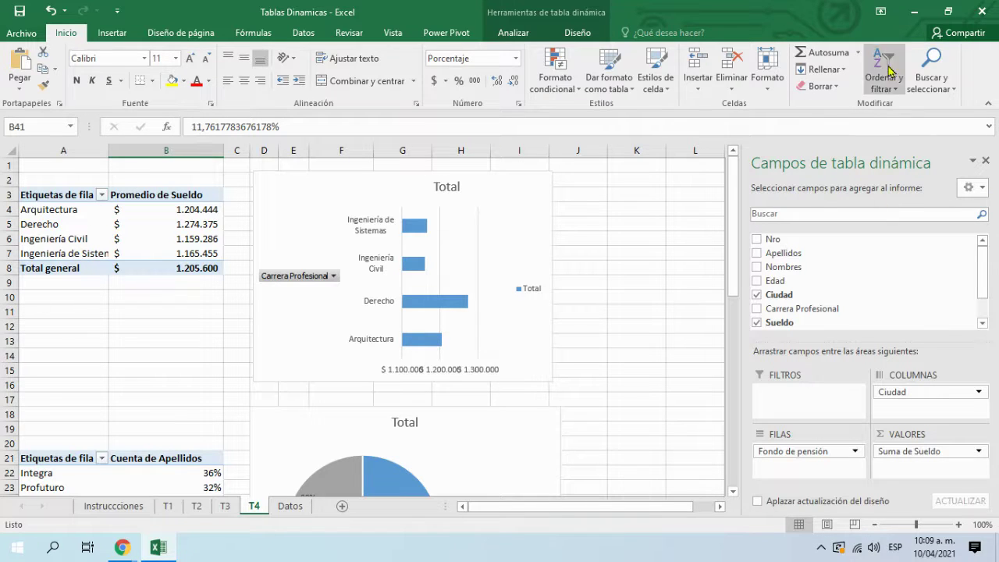
pyautogui.click(986, 161)
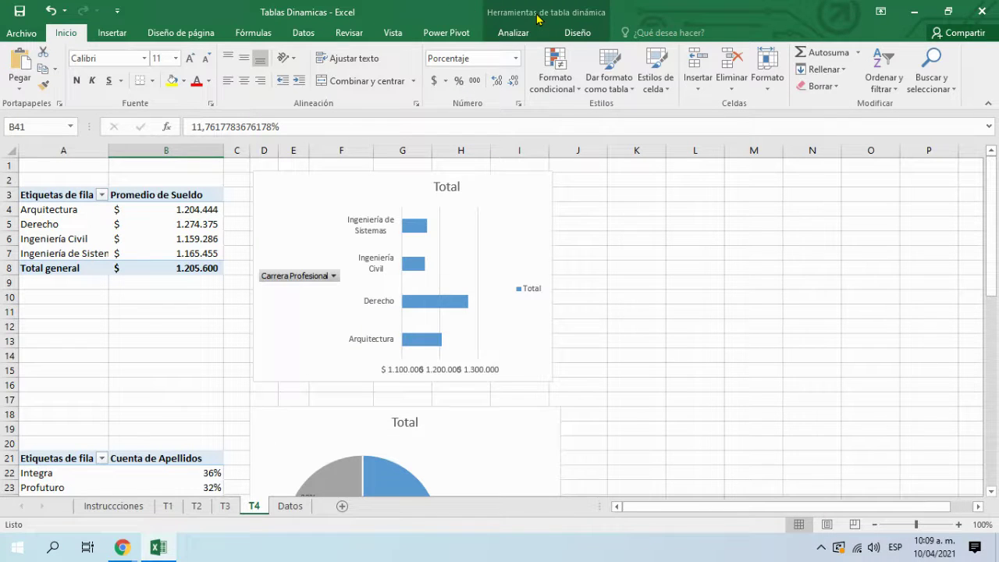
# Step: Bring up the Analizar commands under Herramientas de tabla dinámica
pyautogui.scroll(-10, 226, 302)
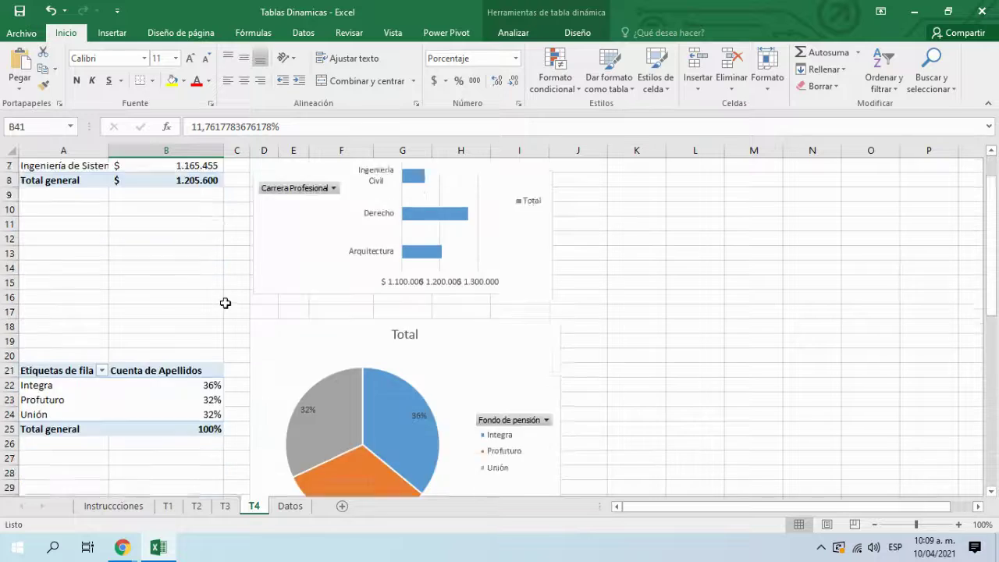
pyautogui.scroll(5, 214, 394)
pyautogui.scroll(5, 214, 393)
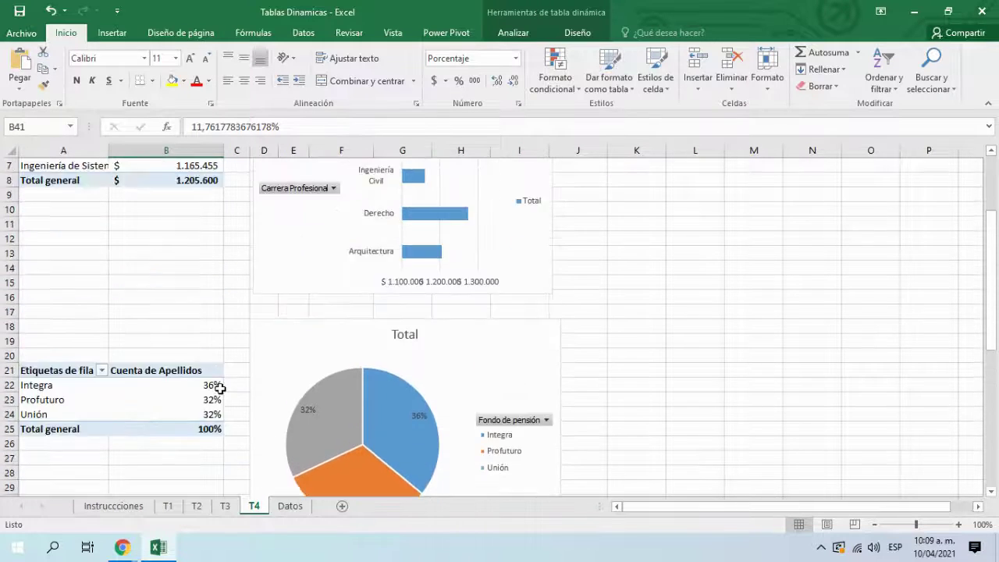
pyautogui.scroll(-8, 206, 412)
pyautogui.scroll(8, 206, 412)
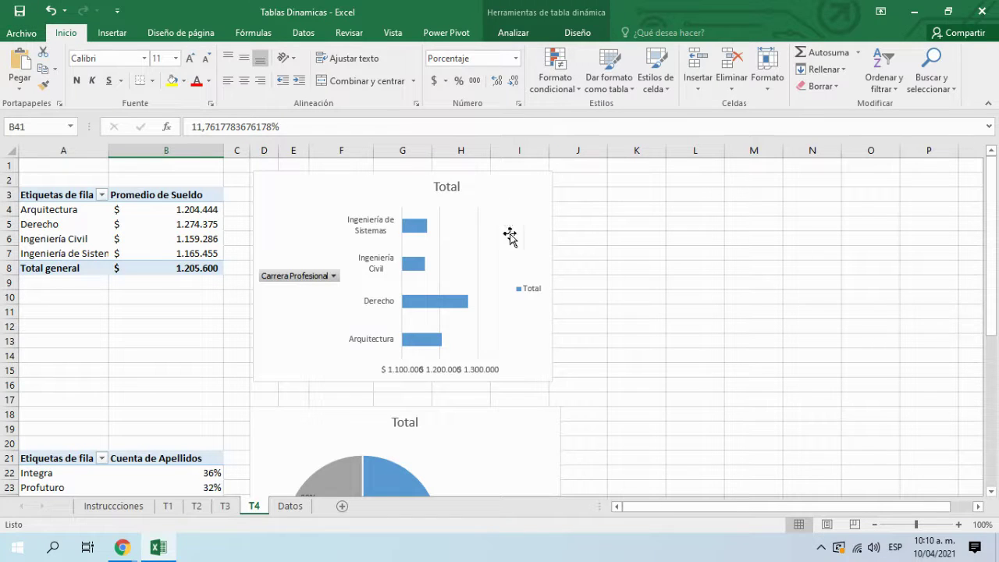
pyautogui.click(560, 10)
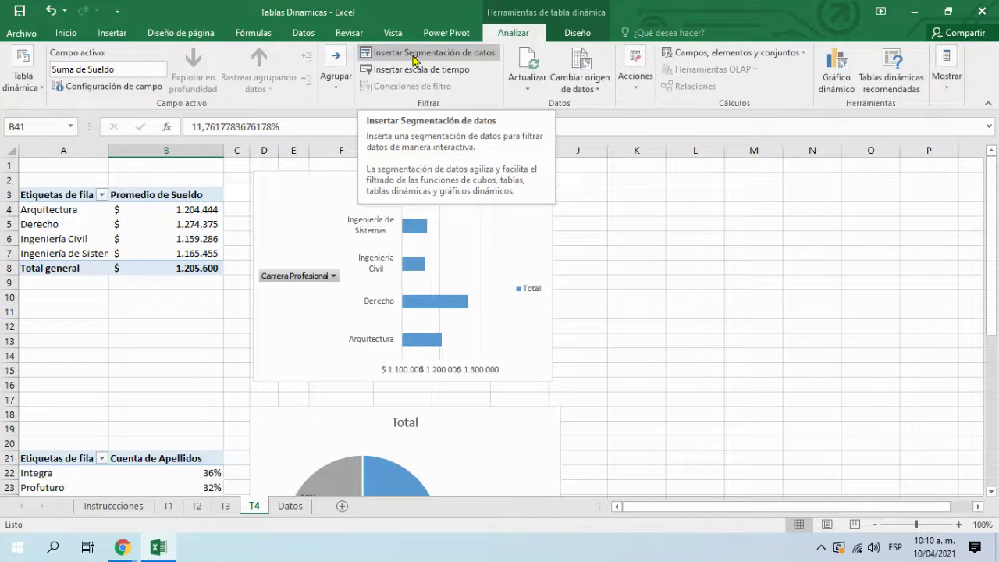
# Step: Insert slicers for Carrera Profesional, Ciudad and Fondo de pensión on the T4 pivot table
pyautogui.click(413, 59)
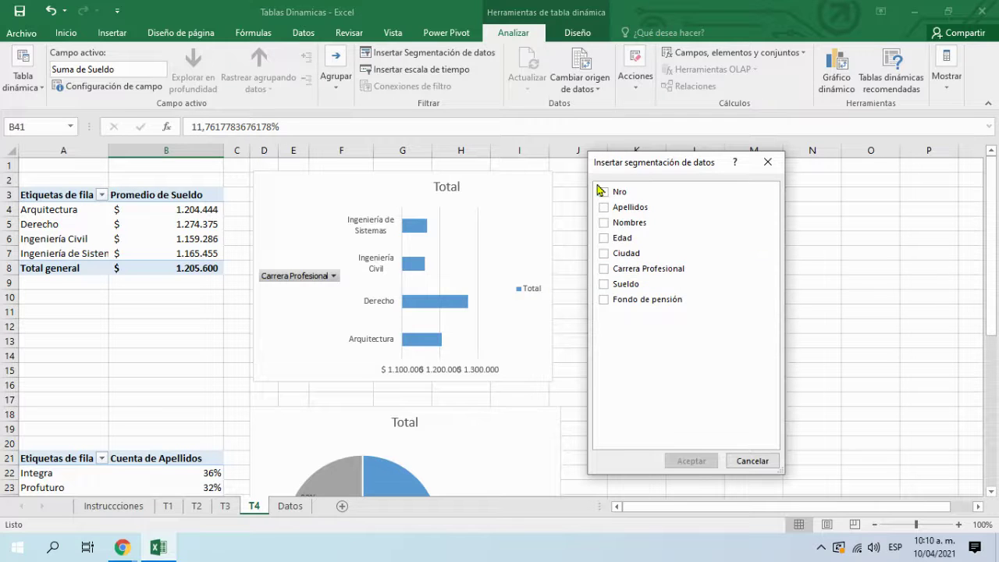
pyautogui.click(604, 269)
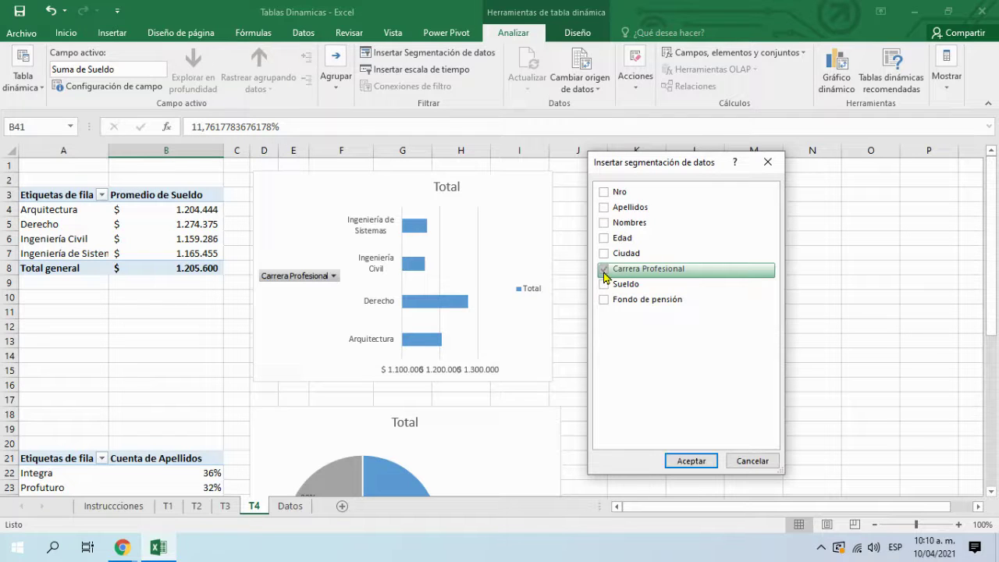
pyautogui.click(604, 253)
pyautogui.click(606, 300)
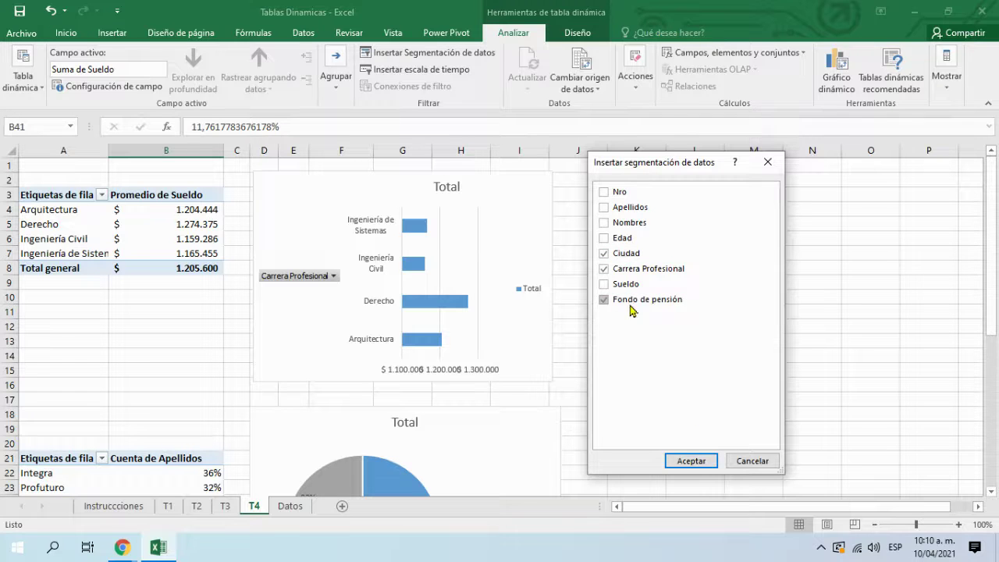
pyautogui.click(702, 459)
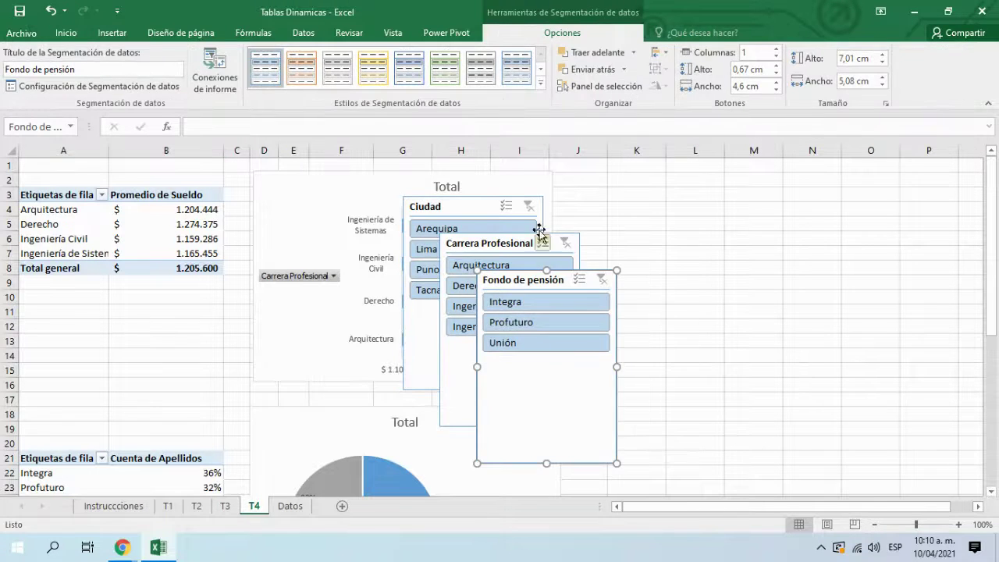
# Step: Spread the Ciudad, Fondo de pensión and Carrera Profesional slicers across columns J–O, shortening Ciudad
pyautogui.moveTo(481, 200); pyautogui.dragTo(628, 169)
pyautogui.click(522, 281)
pyautogui.moveTo(522, 281); pyautogui.dragTo(620, 386)
pyautogui.moveTo(501, 243); pyautogui.dragTo(759, 179)
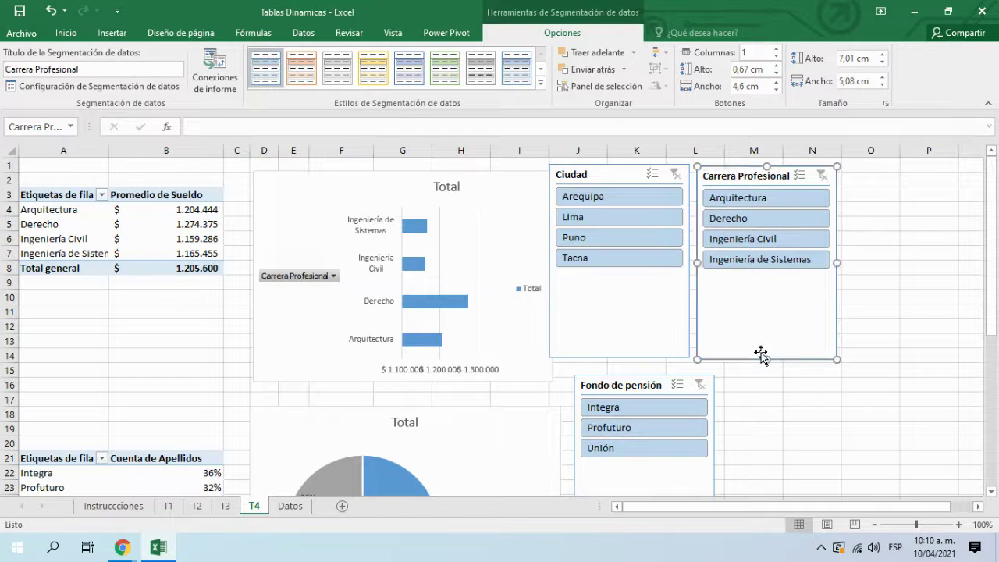
pyautogui.click(629, 345)
pyautogui.moveTo(631, 352); pyautogui.dragTo(625, 300)
pyautogui.moveTo(629, 173); pyautogui.dragTo(636, 177)
pyautogui.moveTo(747, 178); pyautogui.dragTo(778, 175)
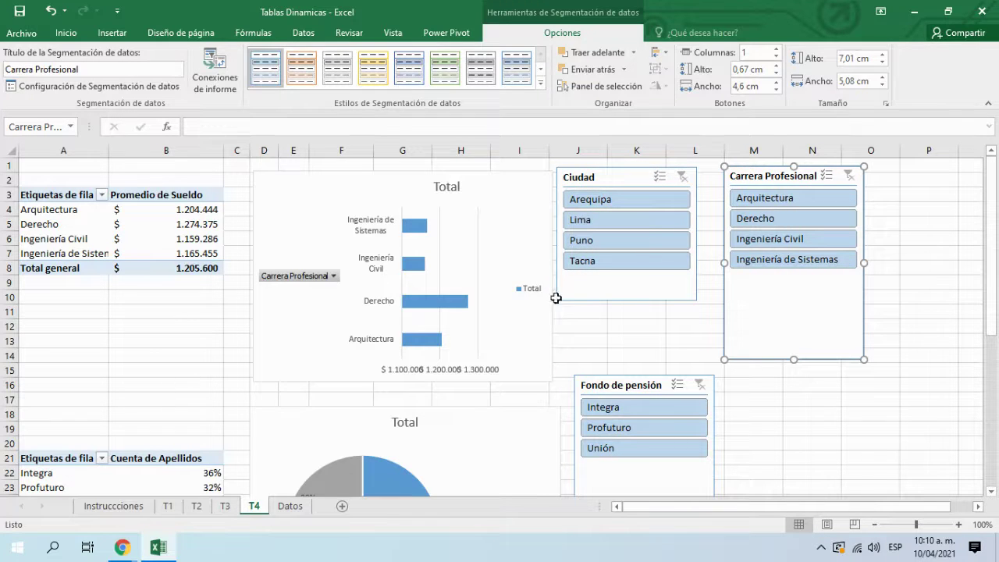
pyautogui.click(691, 326)
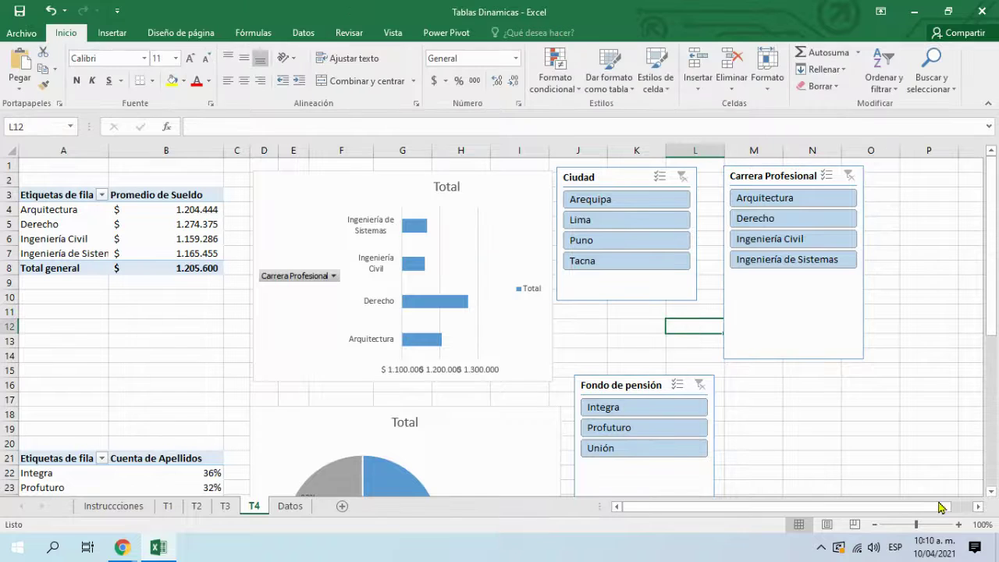
# Step: Undo back past the slicers, keeping the cities as columns in the lower pivot table
pyautogui.click(50, 11)
pyautogui.click(50, 11)
pyautogui.click(50, 11)
pyautogui.click(50, 11)
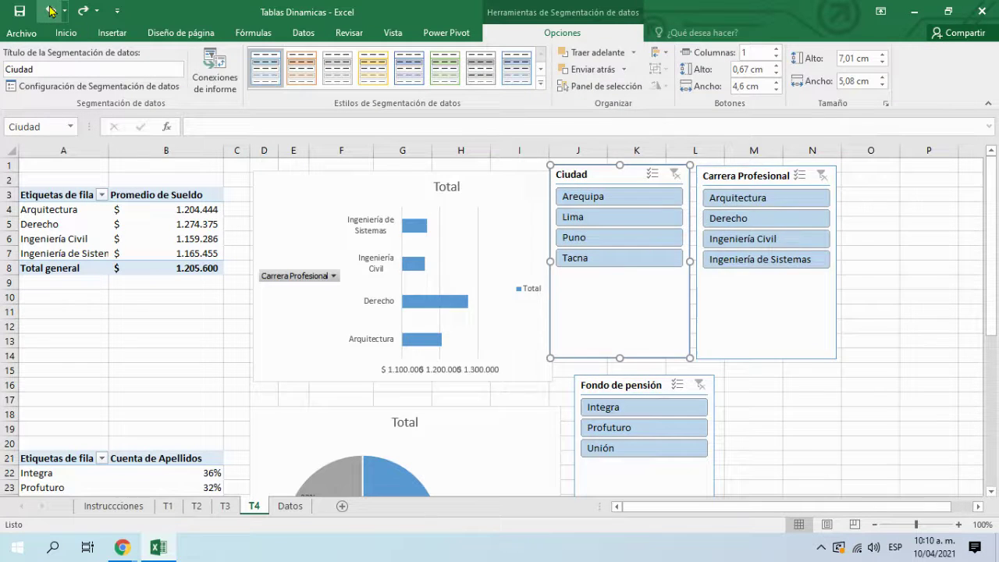
pyautogui.click(50, 11)
pyautogui.click(50, 11)
pyautogui.click(50, 11)
pyautogui.click(50, 11)
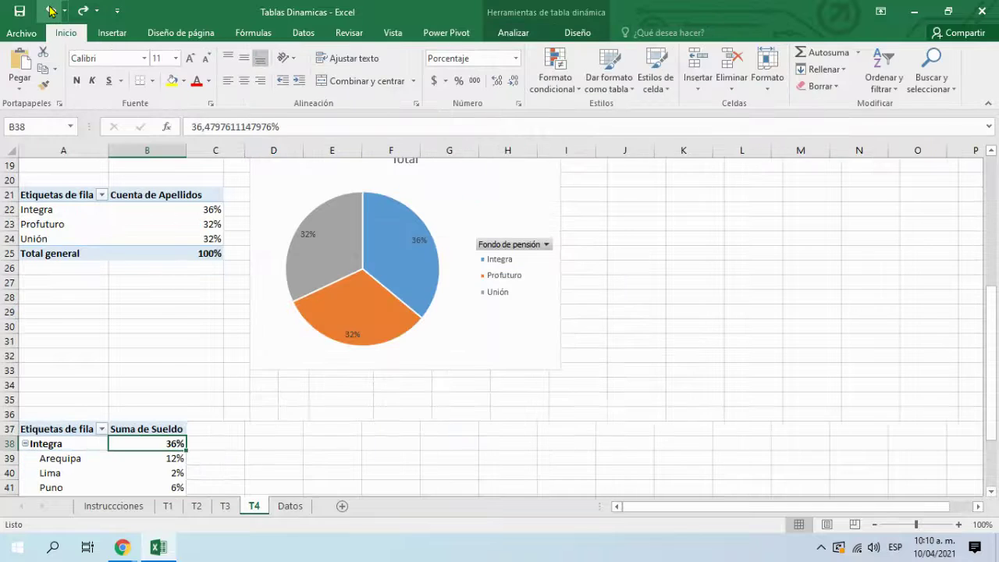
pyautogui.hotkey('ctrl', 'z')
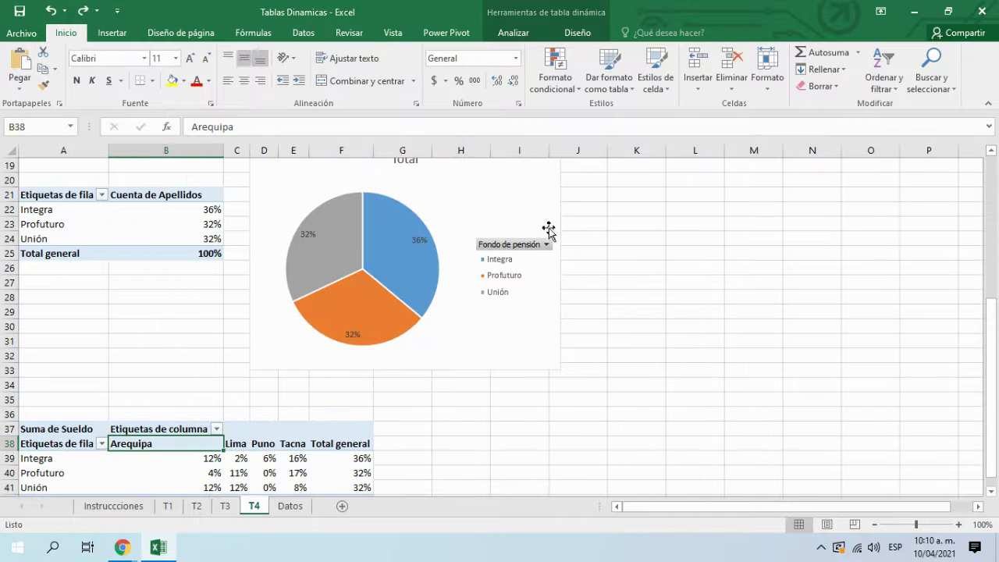
# Step: Zoom the sheet in and show the Analizar commands for the pivot table
pyautogui.scroll(6, 709, 348)
pyautogui.click(959, 524)
pyautogui.click(958, 524)
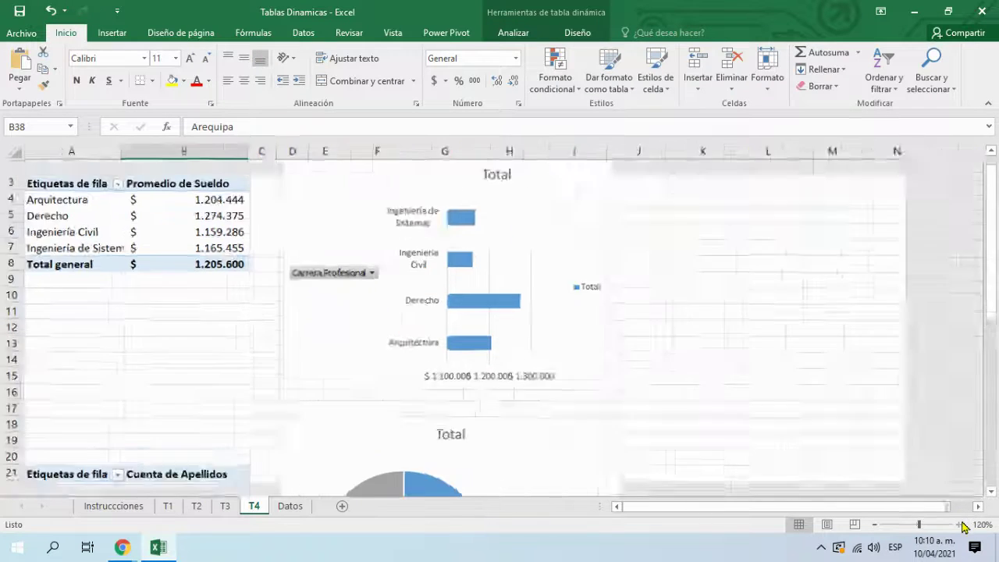
pyautogui.click(959, 524)
pyautogui.scroll(1, 733, 285)
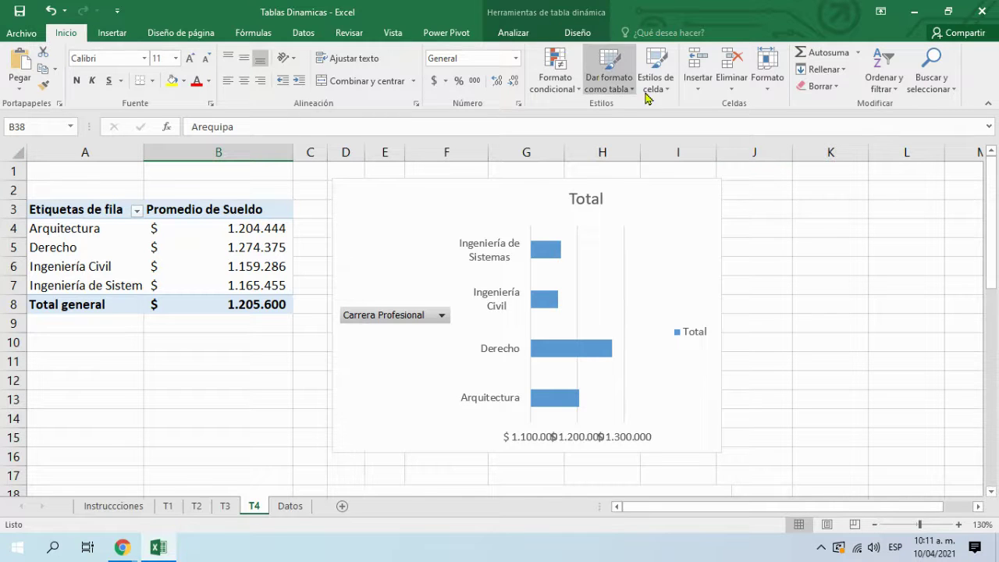
pyautogui.click(537, 11)
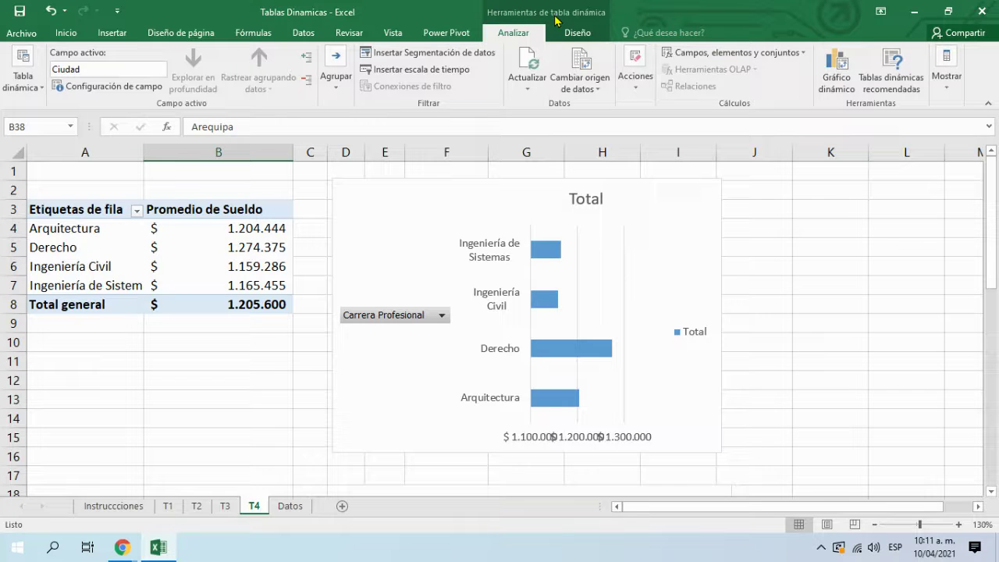
# Step: Try inserting a Ciudad slicer, then undo the inserted slicers
pyautogui.click(431, 56)
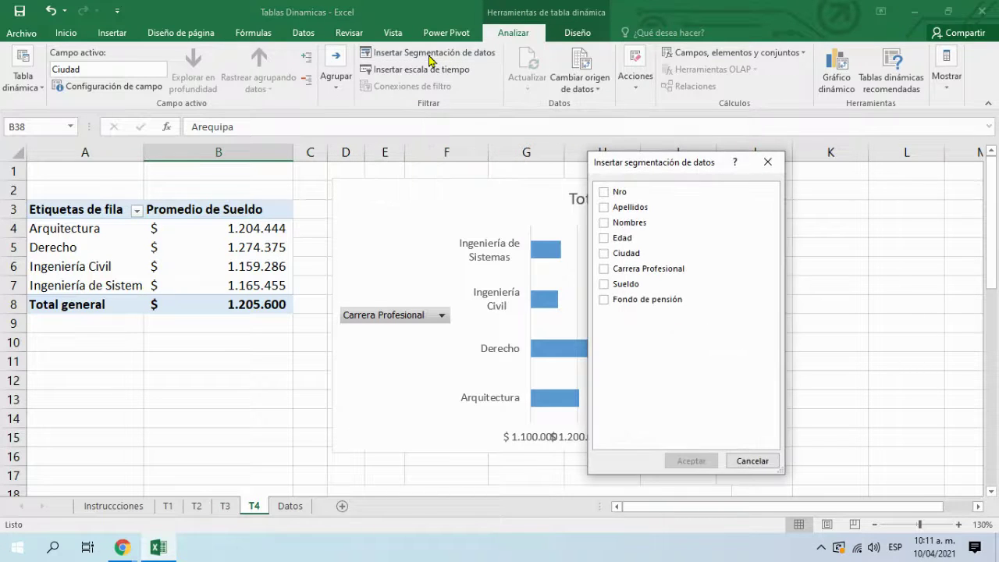
pyautogui.click(605, 254)
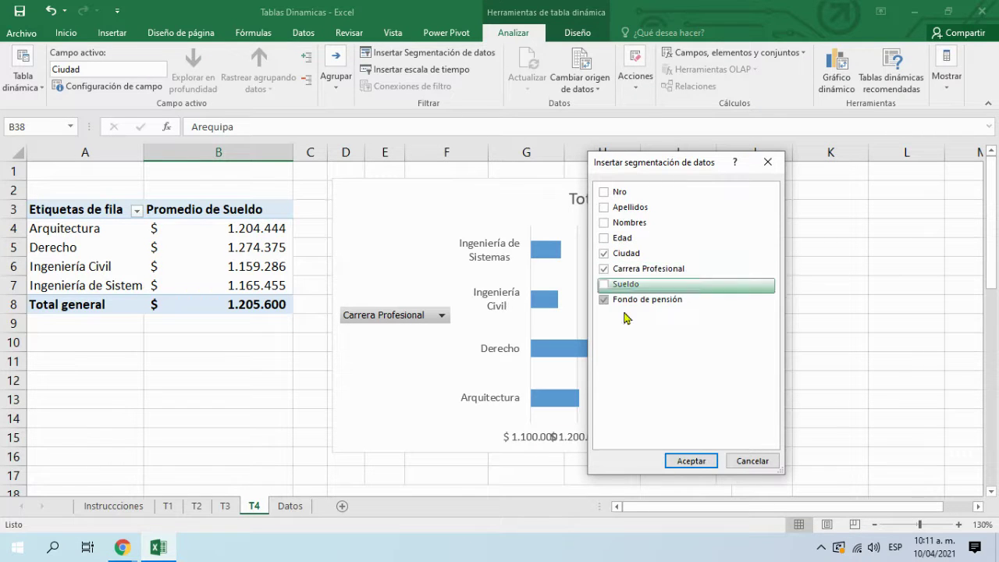
pyautogui.click(692, 462)
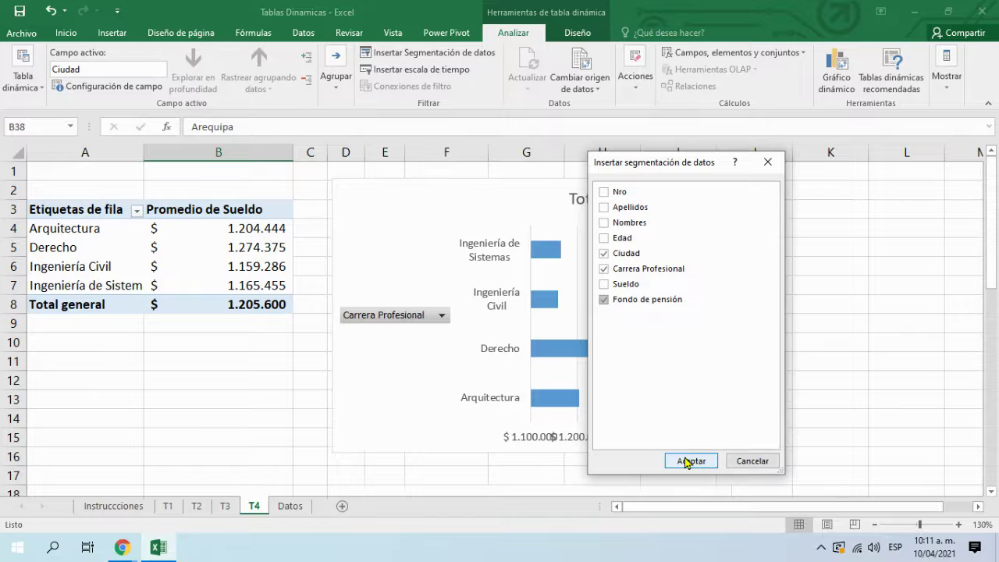
pyautogui.click(687, 461)
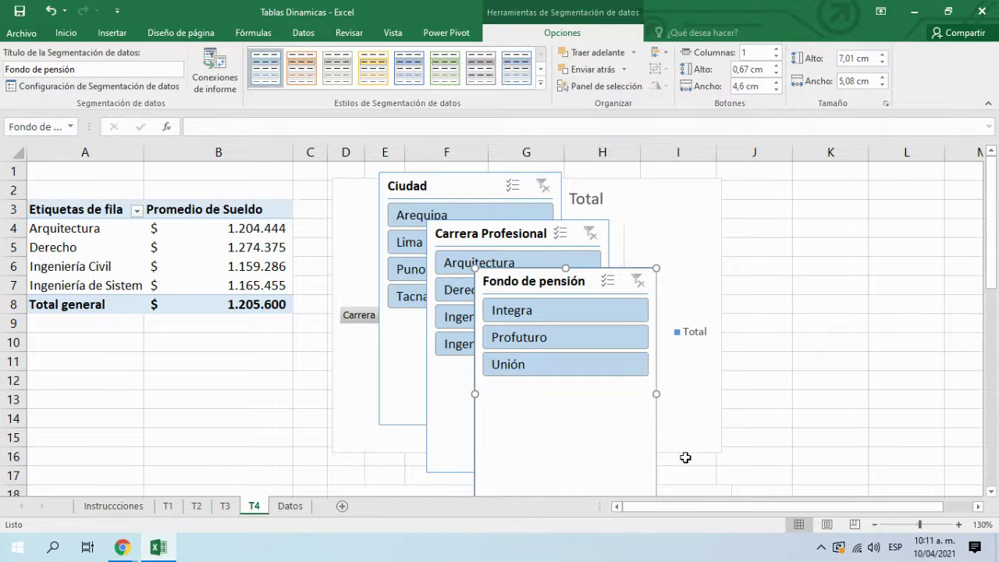
pyautogui.click(51, 11)
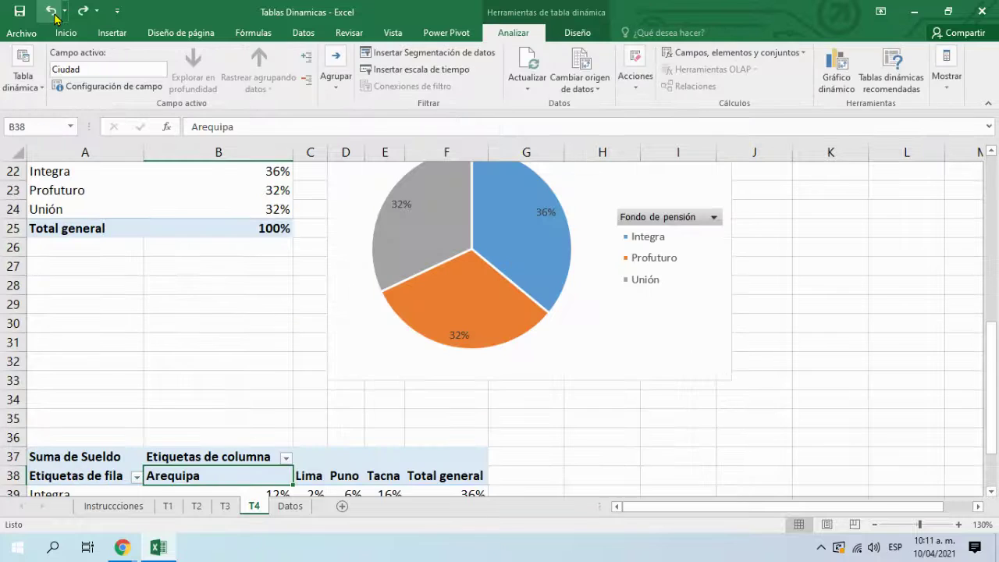
# Step: From a cell inside the salary pivot, insert Ciudad, Carrera Profesional and Fondo de pensión slicers
pyautogui.scroll(-3, 238, 221)
pyautogui.scroll(6, 297, 265)
pyautogui.scroll(4, 297, 264)
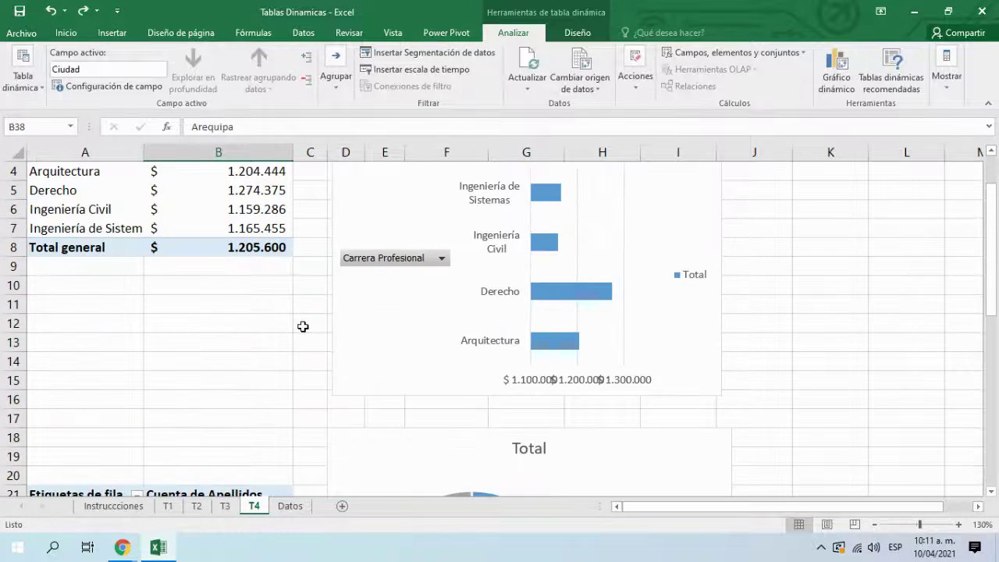
pyautogui.click(158, 252)
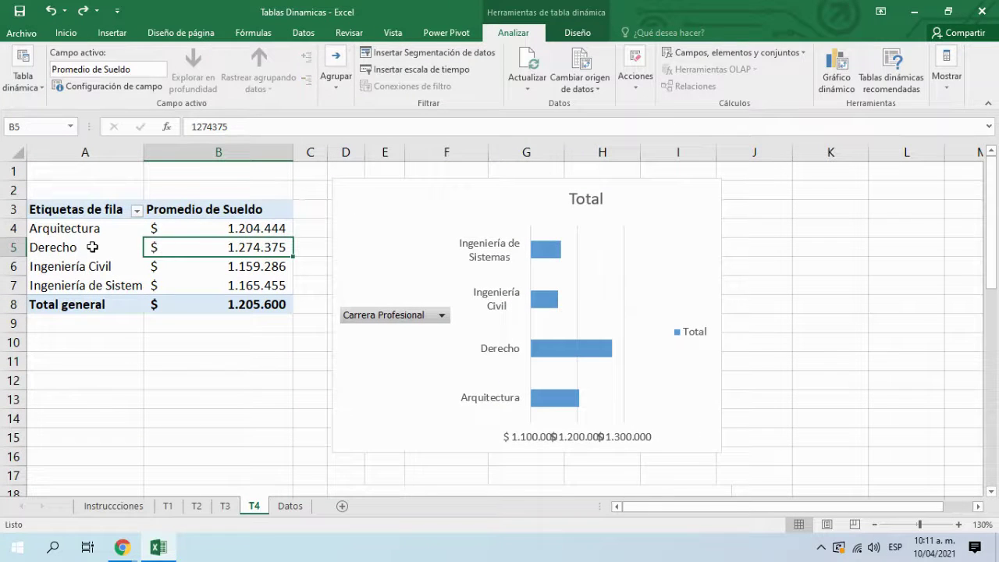
pyautogui.press('Left')
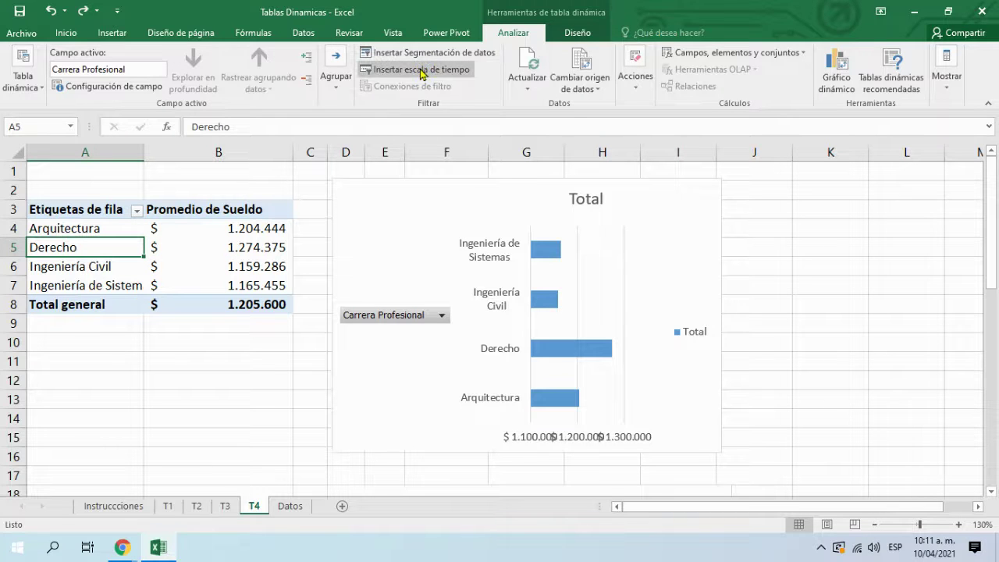
pyautogui.click(166, 367)
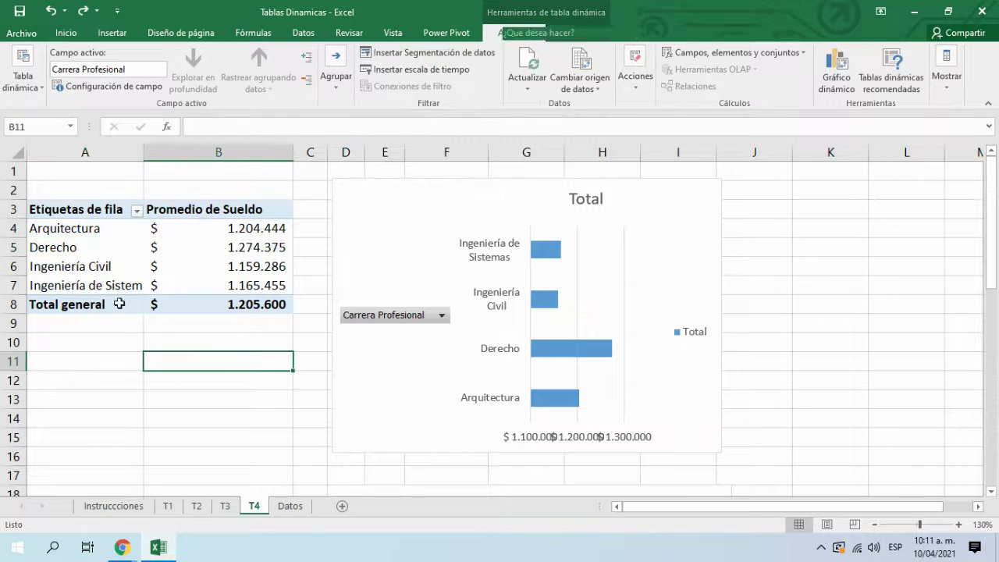
pyautogui.click(107, 266)
pyautogui.click(406, 55)
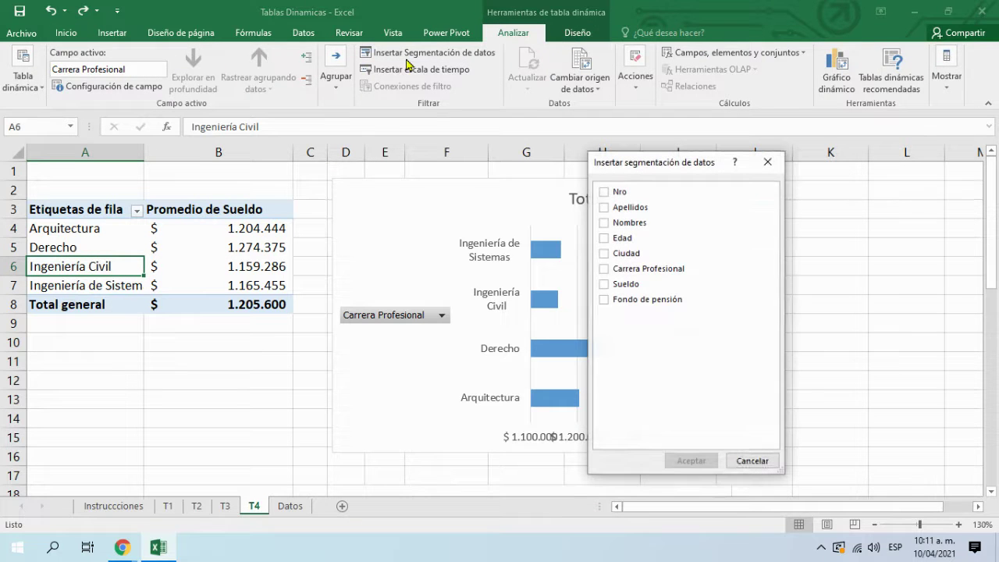
pyautogui.click(603, 258)
pyautogui.click(604, 269)
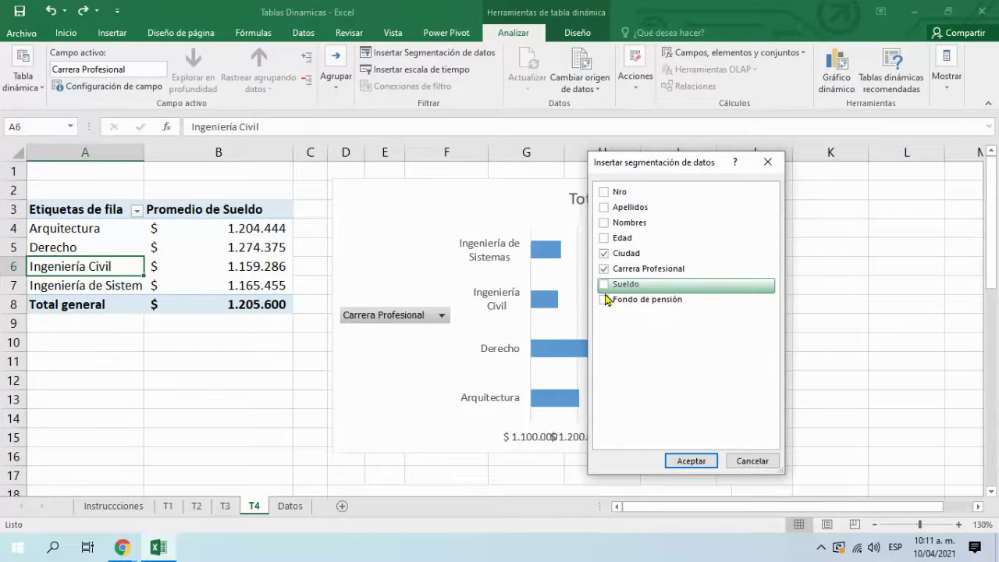
pyautogui.click(691, 461)
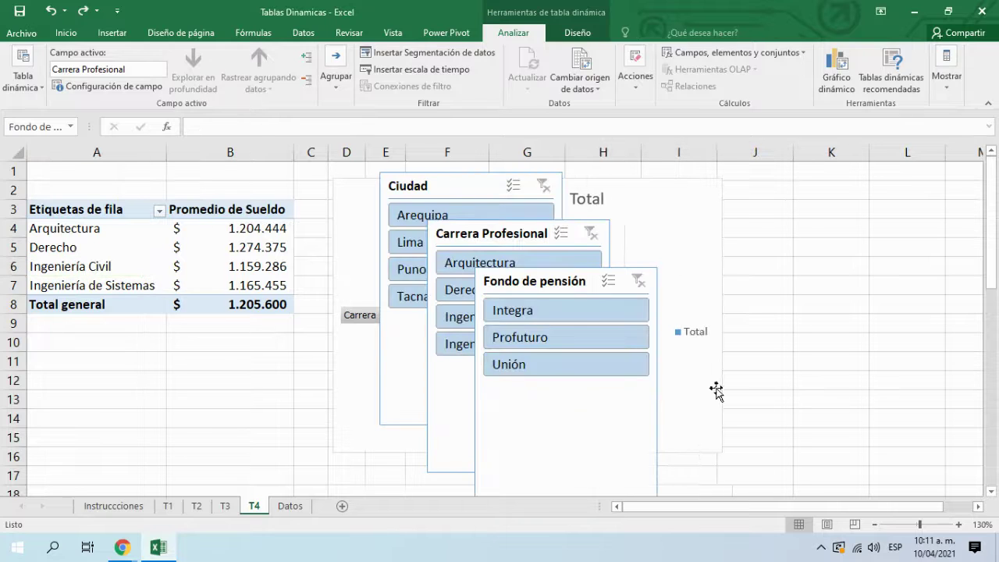
# Step: Move Fondo de pensión and Carrera Profesional slicers beside the chart and style Carrera Profesional yellow
pyautogui.moveTo(564, 290); pyautogui.dragTo(853, 216)
pyautogui.moveTo(554, 240); pyautogui.dragTo(845, 344)
pyautogui.click(373, 68)
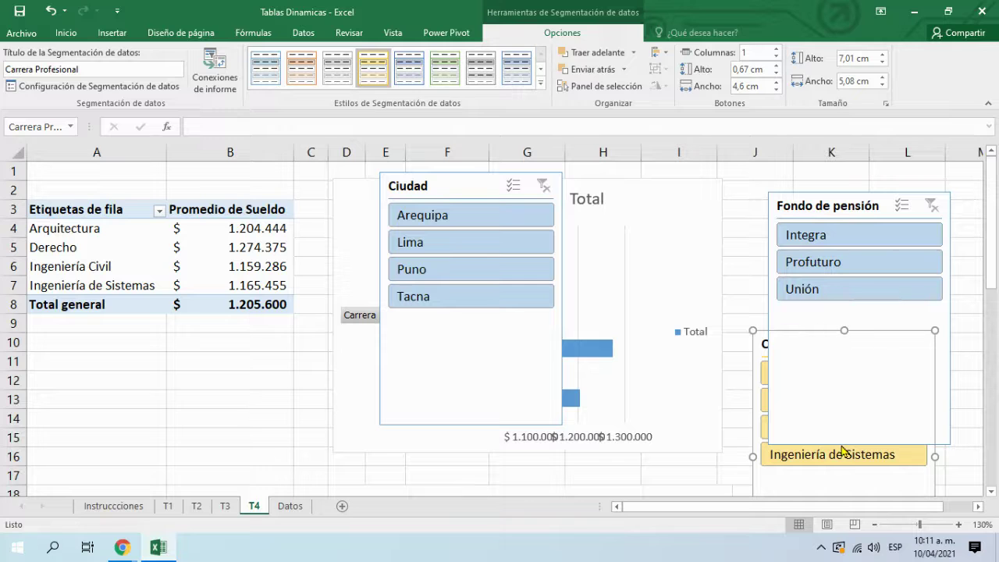
pyautogui.moveTo(990, 238); pyautogui.dragTo(990, 292)
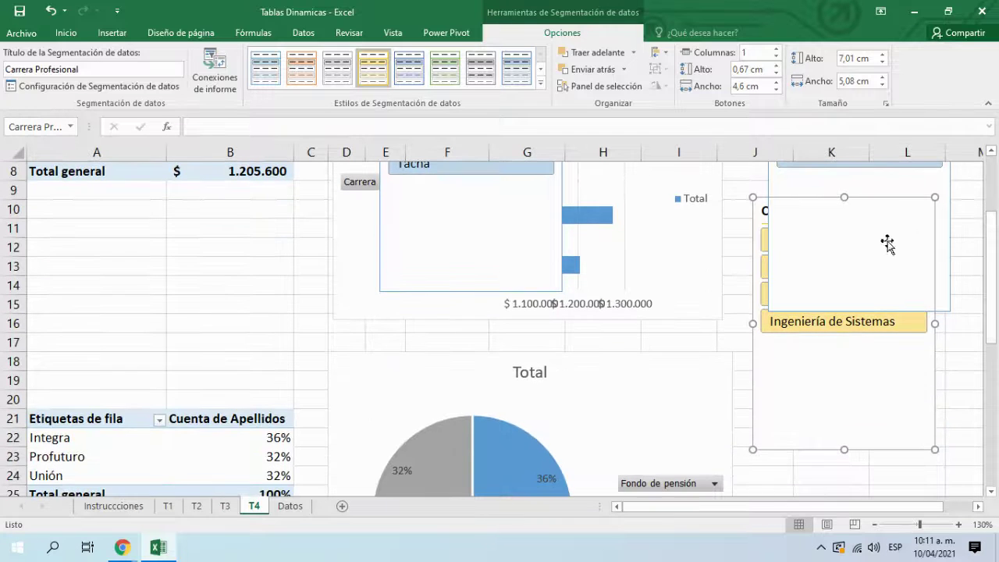
pyautogui.moveTo(847, 197); pyautogui.dragTo(905, 330)
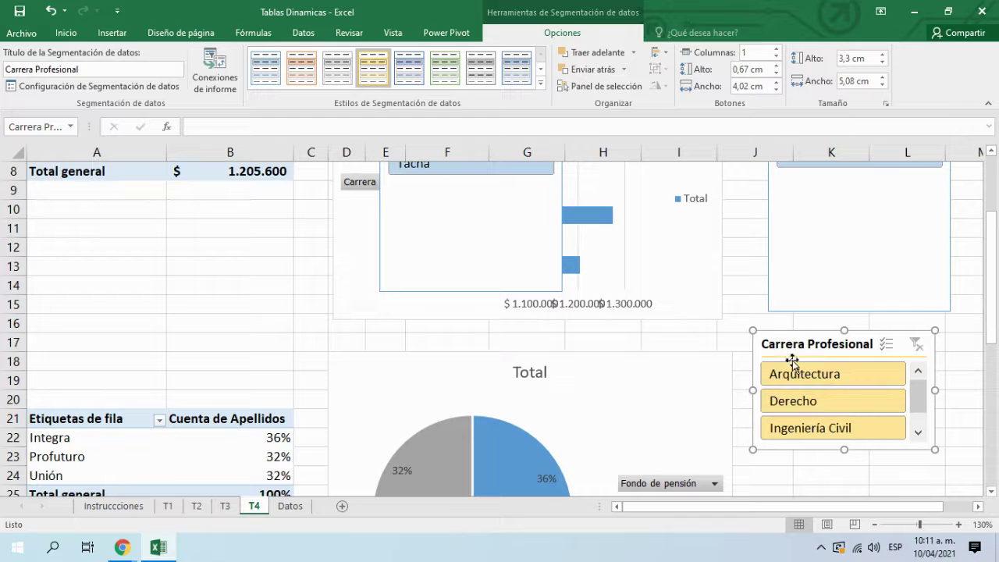
pyautogui.moveTo(757, 507); pyautogui.dragTo(781, 507)
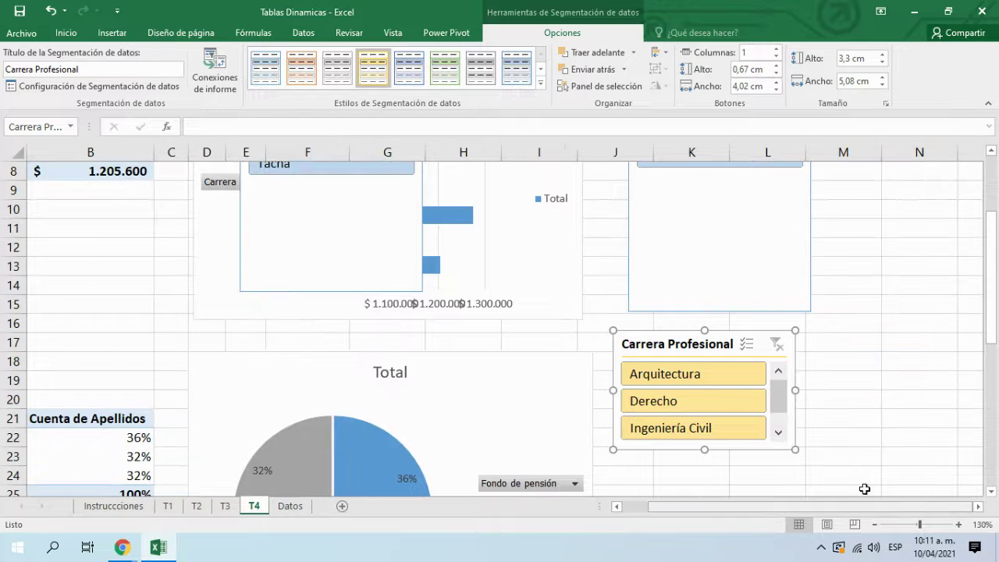
pyautogui.click(969, 357)
# Step: Shorten the Fondo de pensión slicer and give it a green style
pyautogui.scroll(2, 858, 351)
pyautogui.moveTo(758, 348); pyautogui.dragTo(727, 341)
pyautogui.moveTo(691, 419); pyautogui.dragTo(699, 296)
pyautogui.click(568, 31)
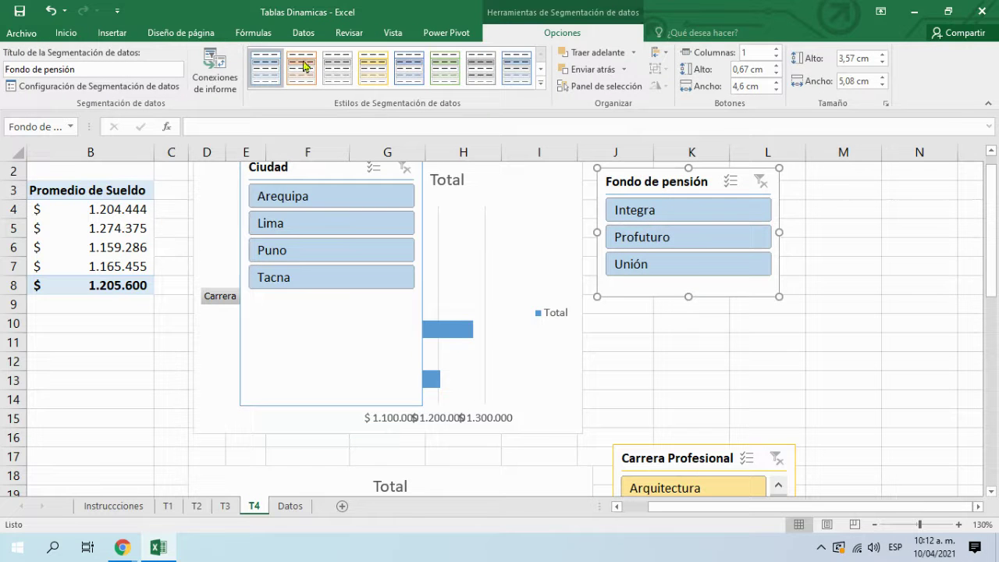
pyautogui.click(445, 68)
# Step: Move the Ciudad slicer below Fondo de pensión, shorten it, and place Carrera Profesional beneath
pyautogui.click(392, 205)
pyautogui.moveTo(332, 172); pyautogui.dragTo(691, 320)
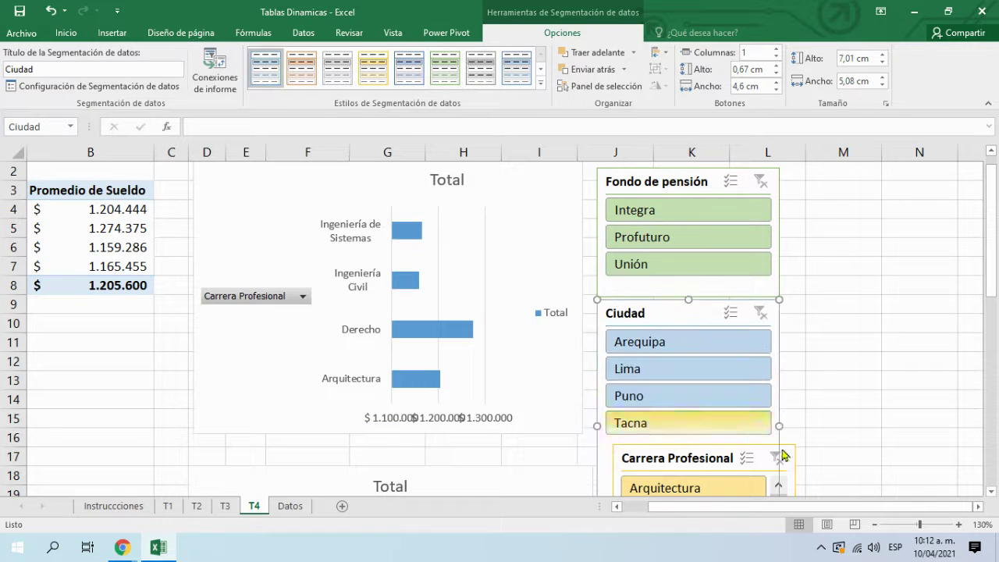
pyautogui.click(936, 398)
pyautogui.scroll(-3, 937, 394)
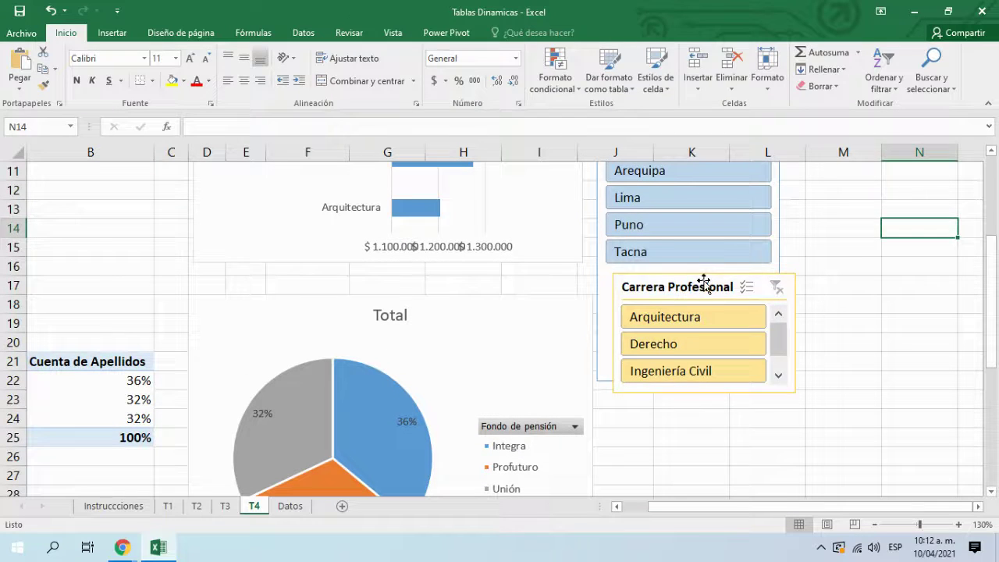
pyautogui.moveTo(703, 280); pyautogui.dragTo(703, 462)
pyautogui.click(687, 379)
pyautogui.moveTo(687, 379); pyautogui.dragTo(685, 280)
pyautogui.moveTo(700, 466); pyautogui.dragTo(693, 298)
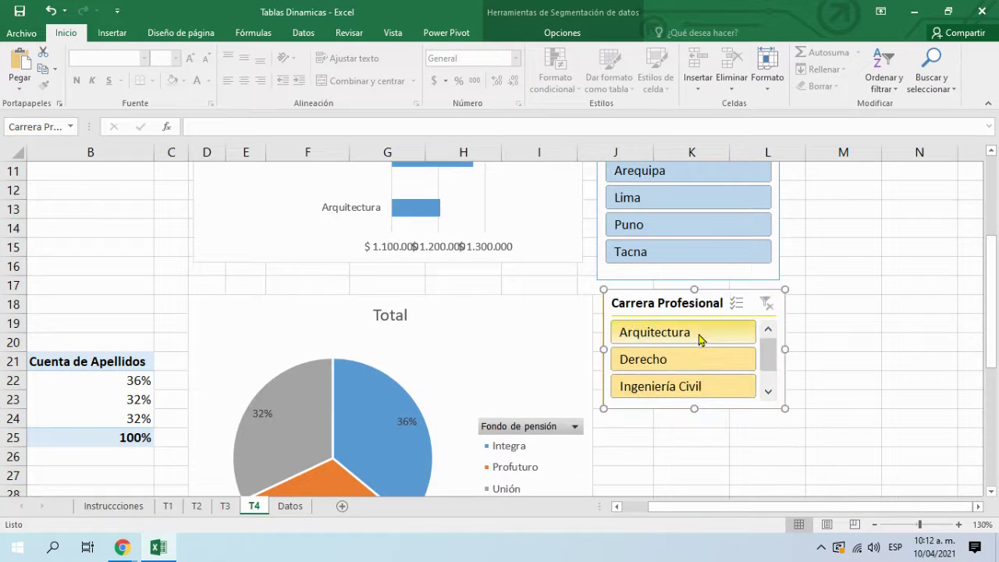
pyautogui.moveTo(992, 328); pyautogui.dragTo(991, 248)
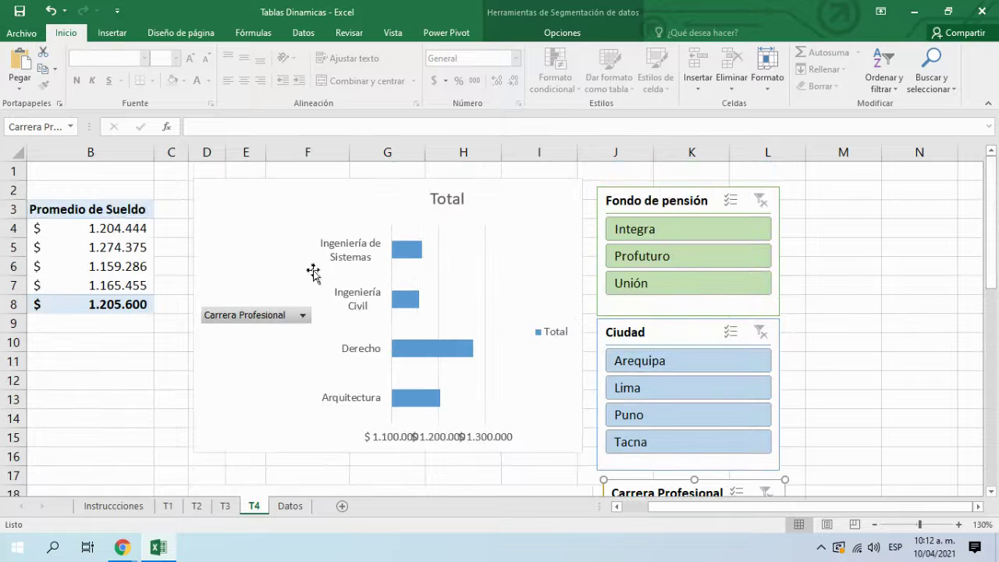
pyautogui.moveTo(738, 512); pyautogui.dragTo(597, 511)
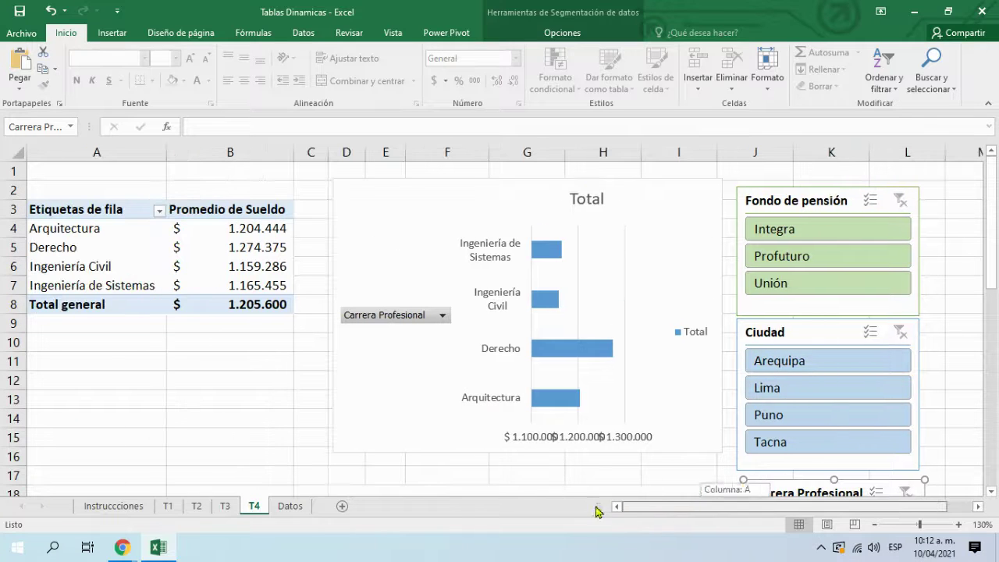
pyautogui.click(81, 234)
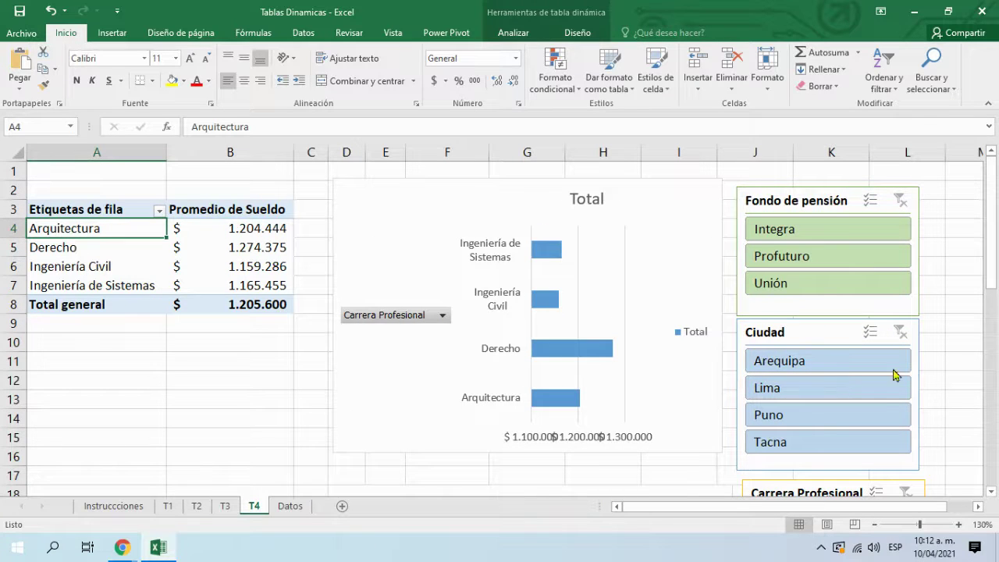
# Step: Put Fondo de pensión above Ciudad, Carrera Profesional at top, and filter to Arquitectura
pyautogui.scroll(-1, 895, 375)
pyautogui.moveTo(849, 434); pyautogui.dragTo(915, 158)
pyautogui.moveTo(821, 169); pyautogui.dragTo(911, 205)
pyautogui.click(967, 285)
pyautogui.moveTo(720, 468); pyautogui.dragTo(702, 189)
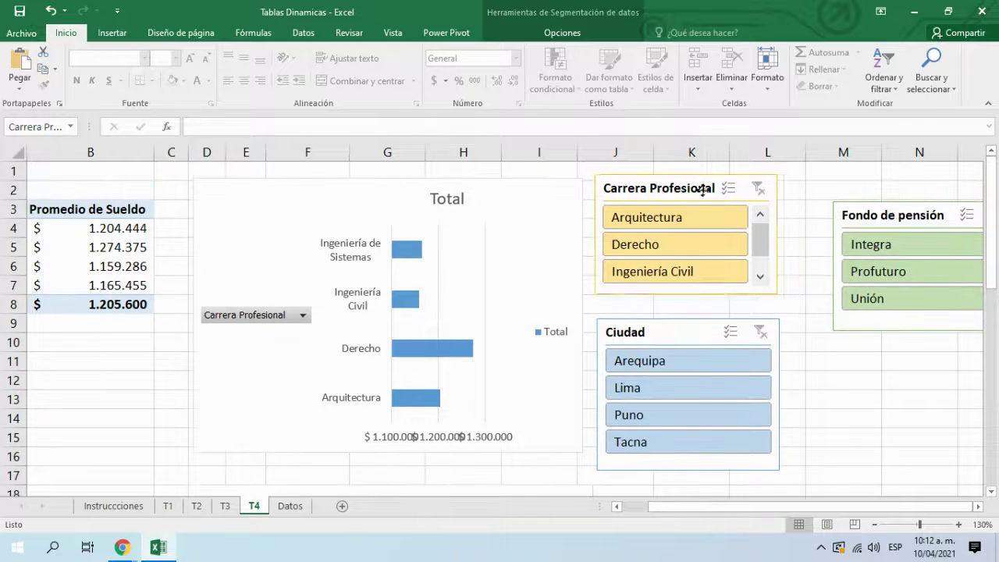
pyautogui.moveTo(780, 506); pyautogui.dragTo(761, 506)
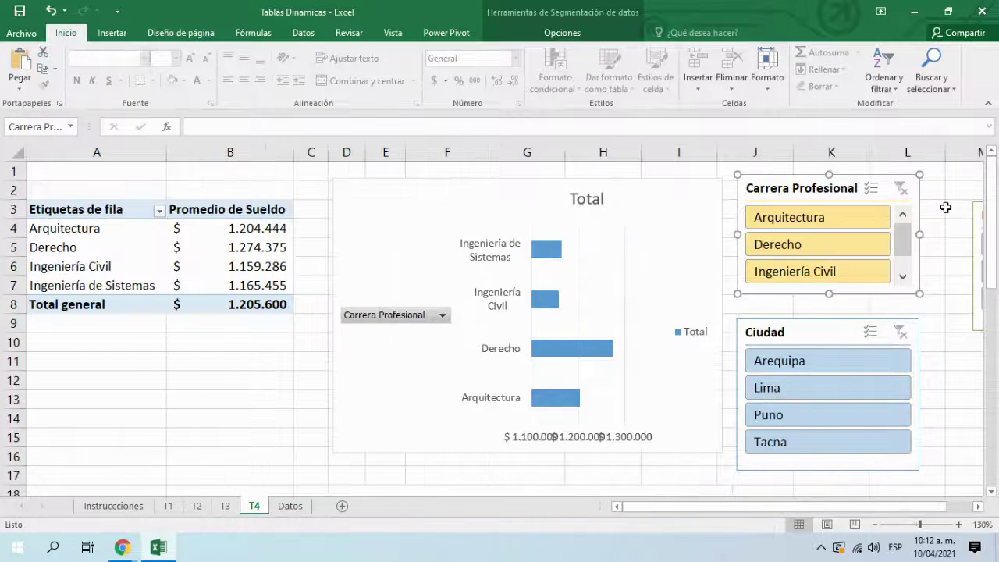
pyautogui.click(806, 226)
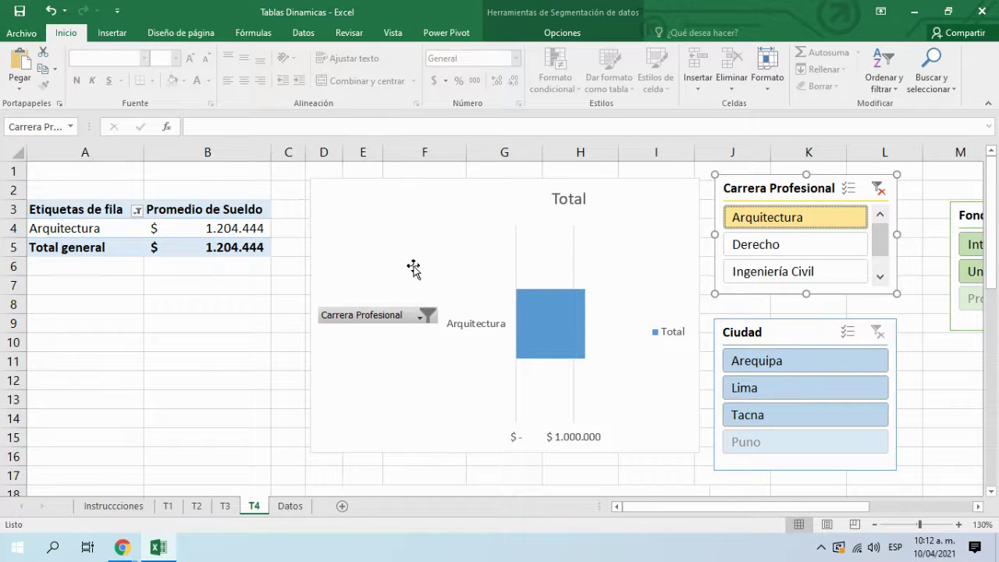
# Step: Multi-select Derecho, Arquitectura and Ingeniería Civil in the Carrera Profesional slicer
pyautogui.moveTo(413, 262); pyautogui.dragTo(402, 259)
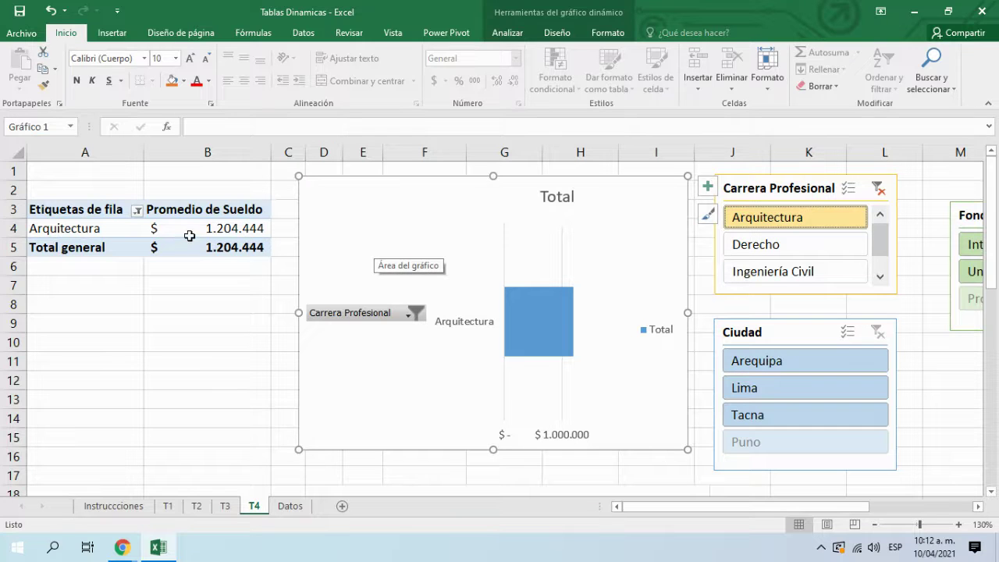
pyautogui.moveTo(194, 225)
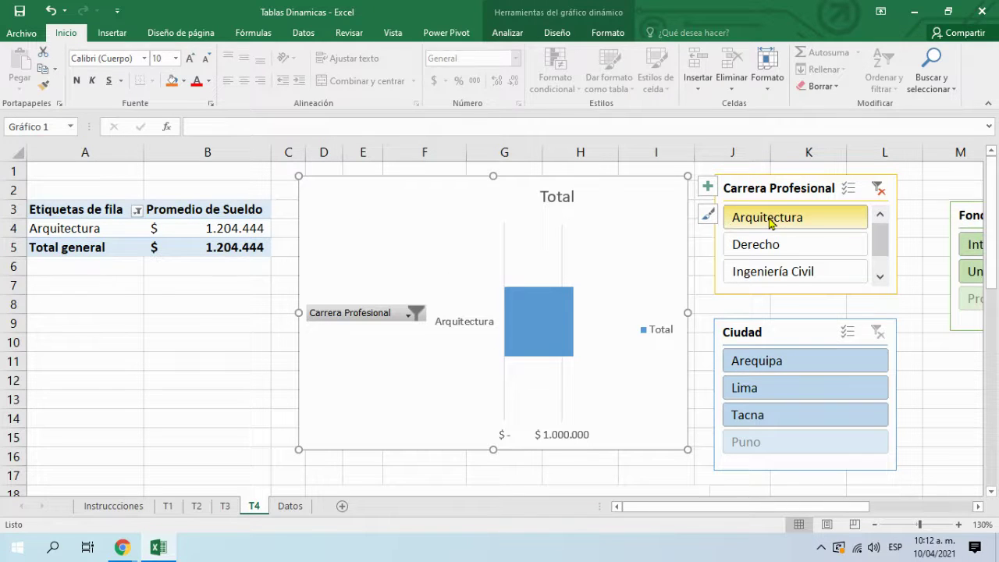
pyautogui.click(799, 246)
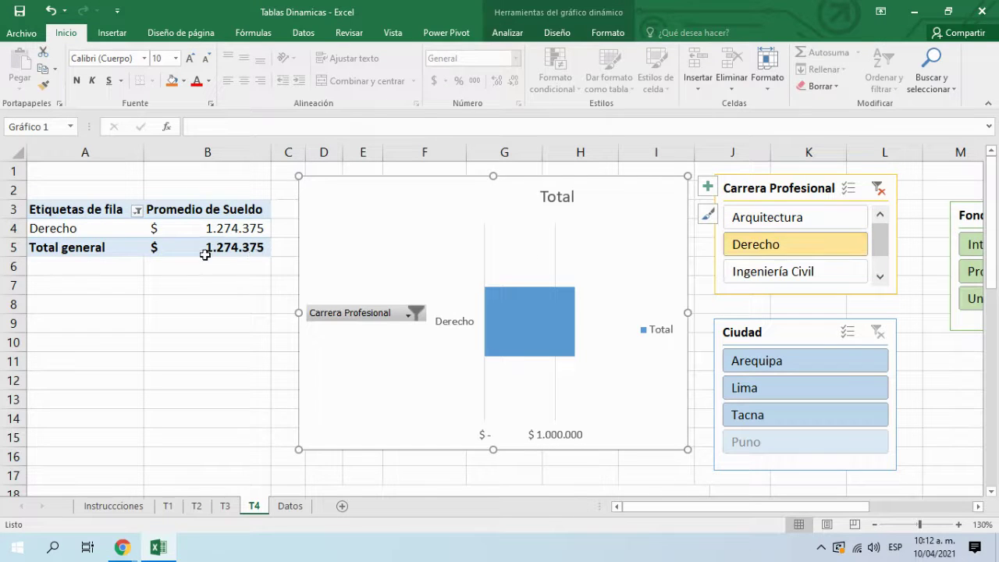
pyautogui.click(852, 194)
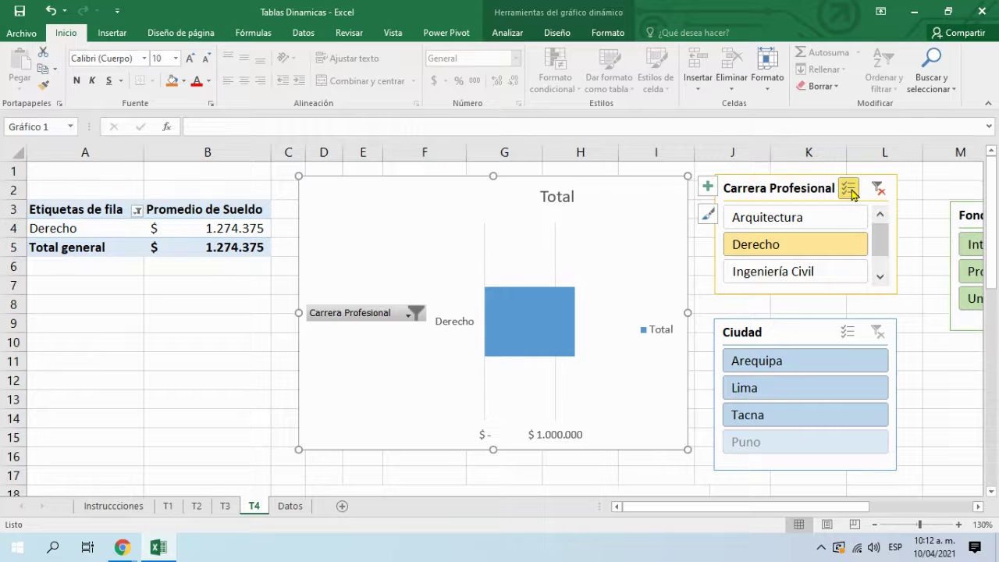
pyautogui.click(767, 220)
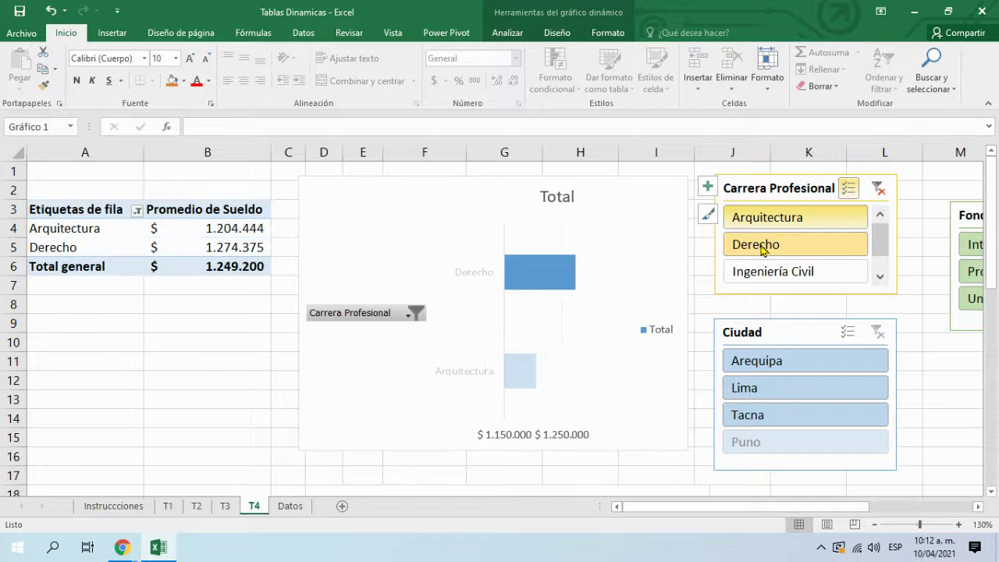
pyautogui.click(801, 270)
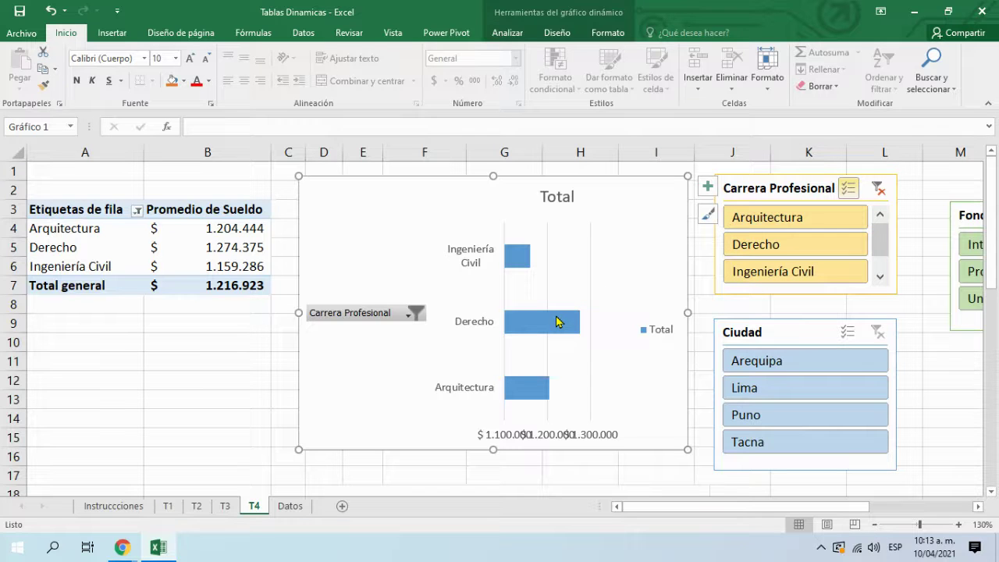
# Step: Tidy the slicer layout and remove Derecho, leaving Arquitectura and Ingeniería Civil
pyautogui.moveTo(557, 320)
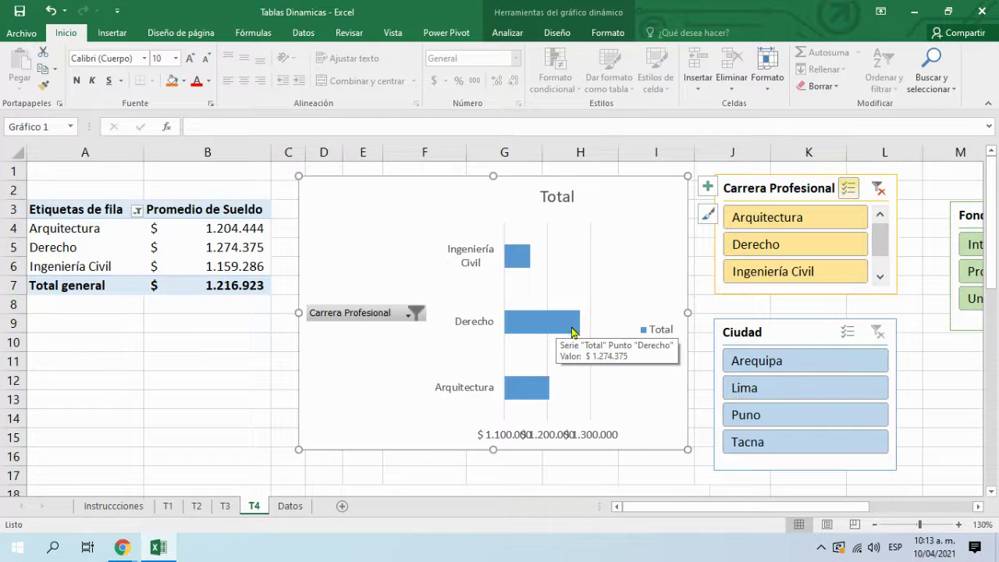
pyautogui.moveTo(796, 507); pyautogui.dragTo(816, 506)
pyautogui.moveTo(892, 205); pyautogui.dragTo(818, 172)
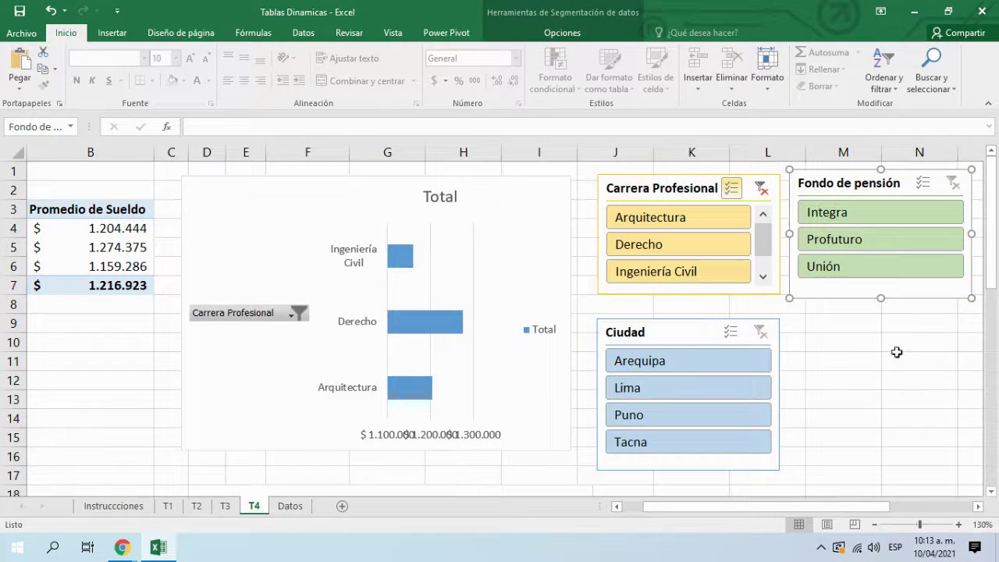
pyautogui.click(904, 380)
pyautogui.moveTo(854, 505); pyautogui.dragTo(707, 509)
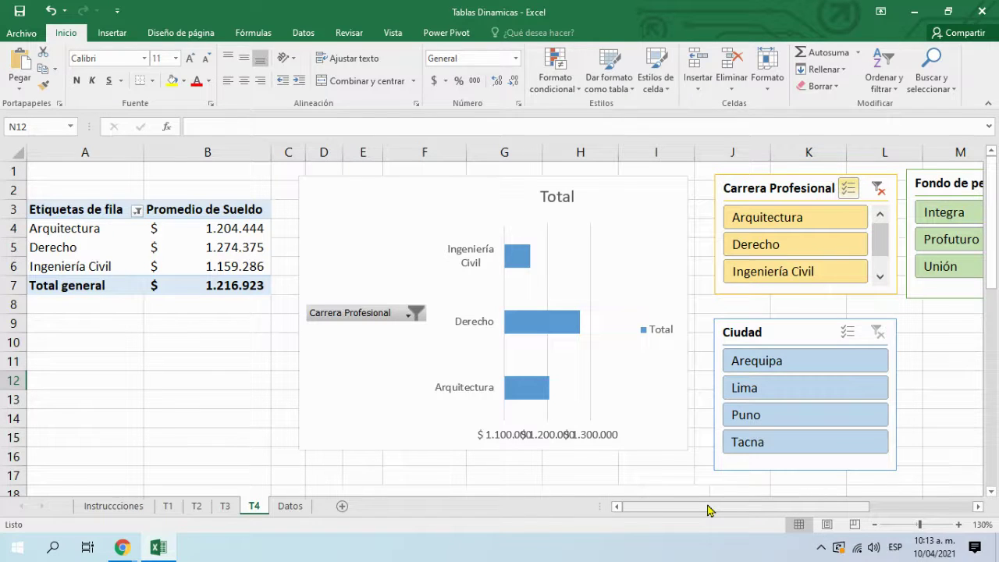
pyautogui.click(794, 248)
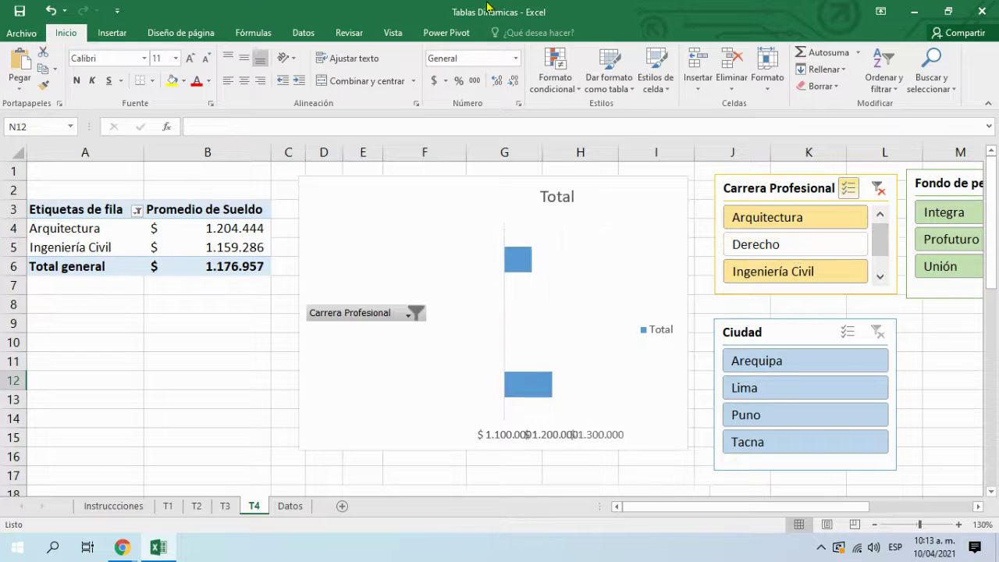
# Step: Apply the orange slicer style to the Carrera Profesional slicer
pyautogui.click(775, 185)
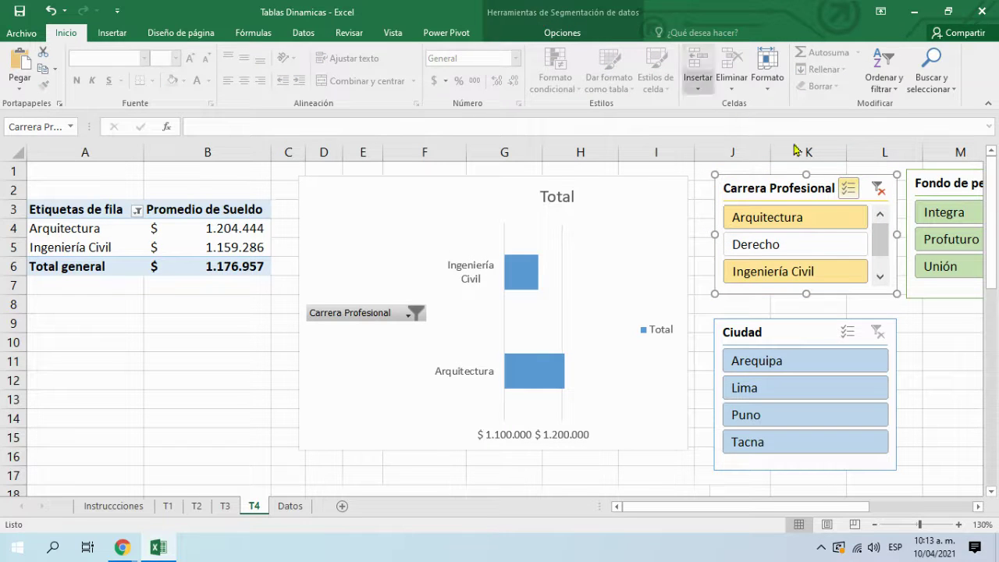
pyautogui.click(519, 18)
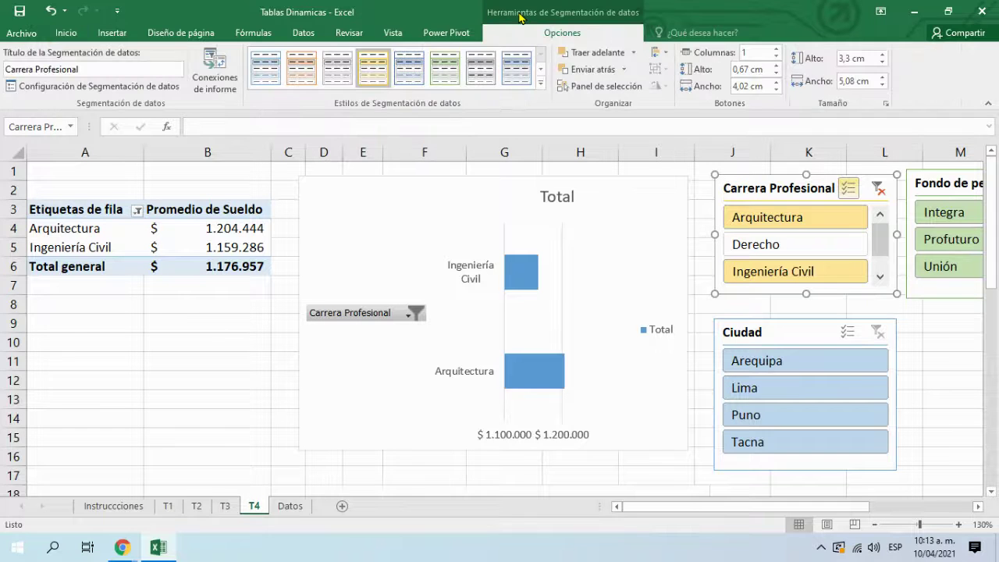
pyautogui.click(316, 72)
# Step: Back in the Meet call, mute the microphone and stop presenting the screen
pyautogui.moveTo(132, 554)
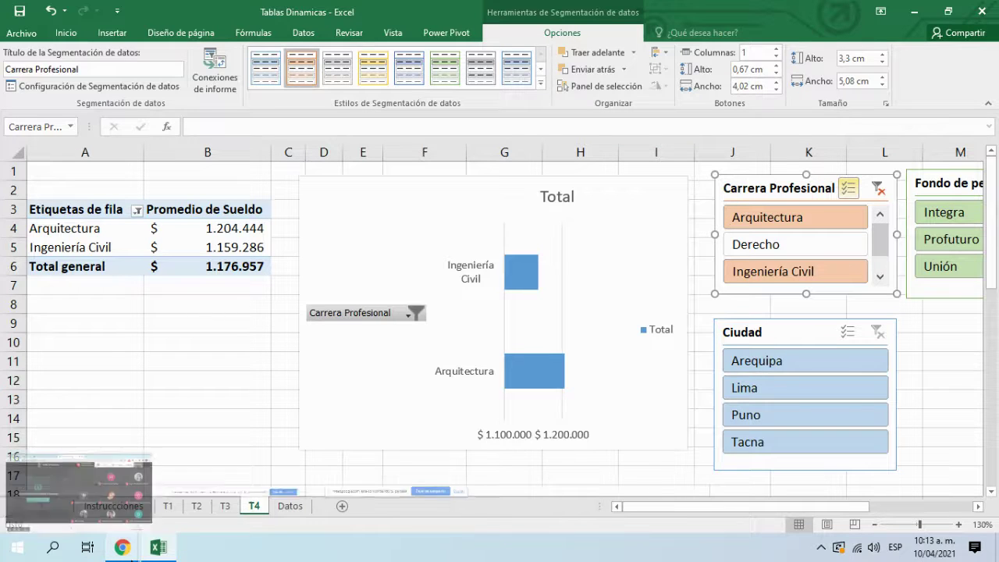
pyautogui.click(117, 491)
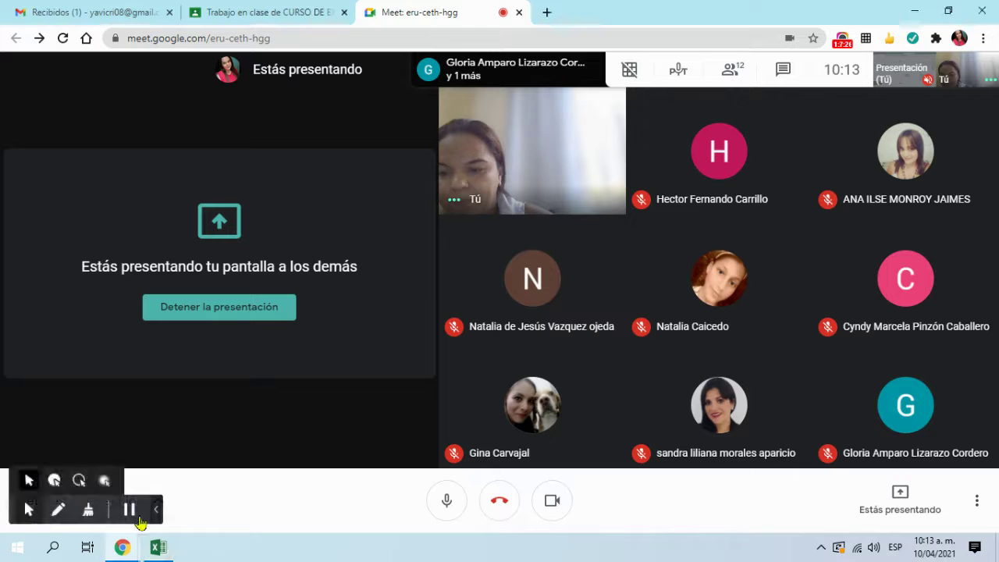
pyautogui.click(457, 503)
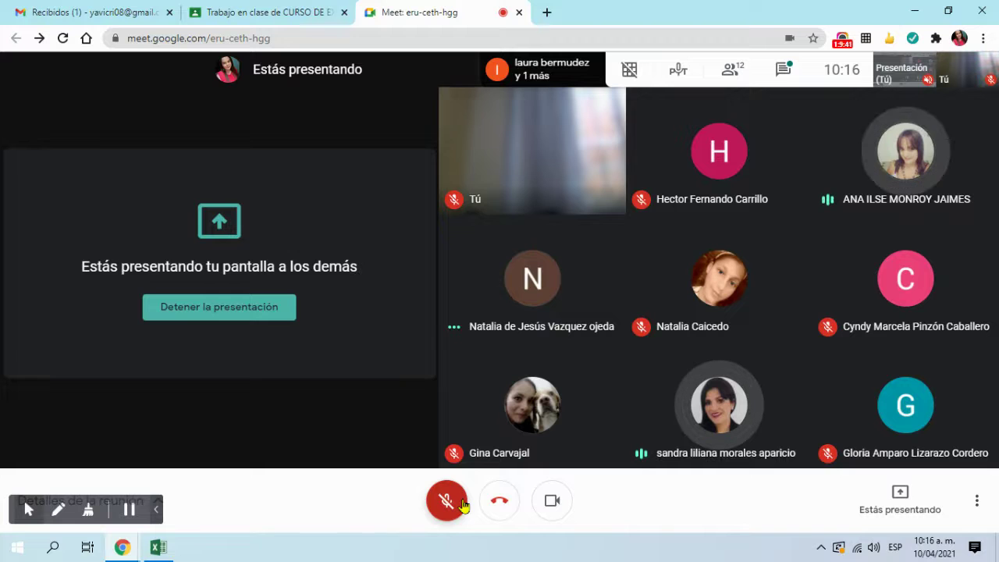
pyautogui.click(263, 307)
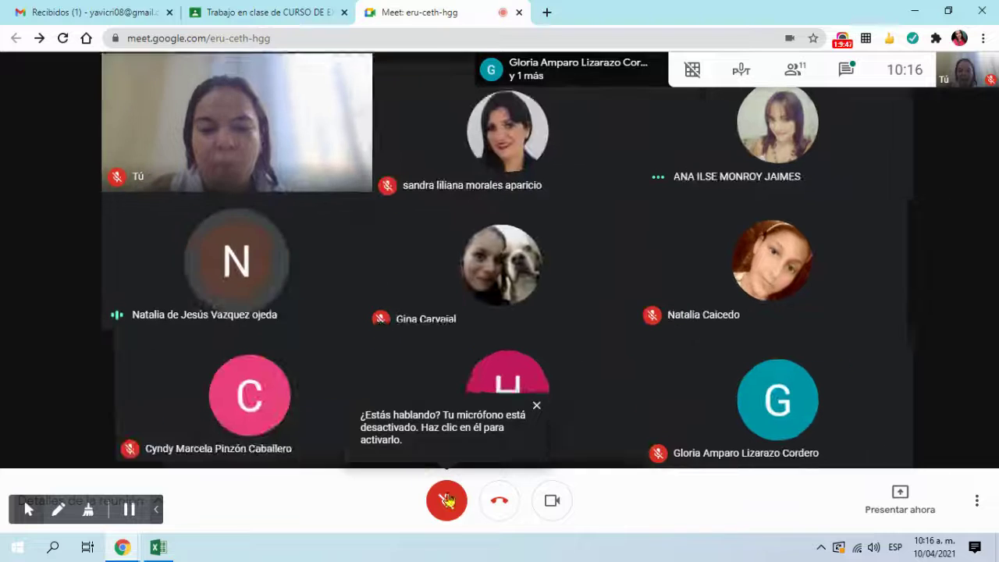
# Step: Unmute the microphone, then bring the Excel workbook back to the front
pyautogui.click(451, 502)
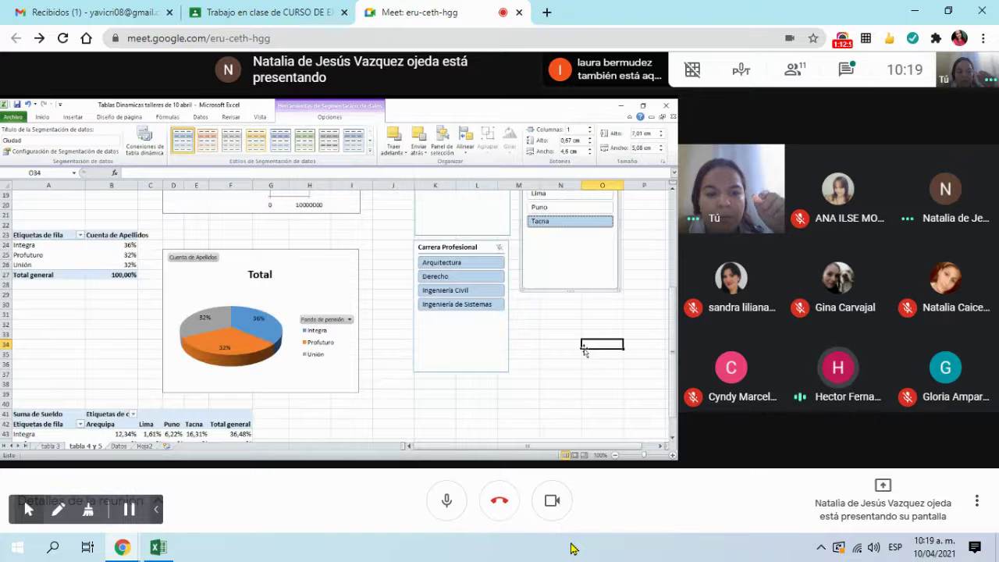
pyautogui.click(159, 548)
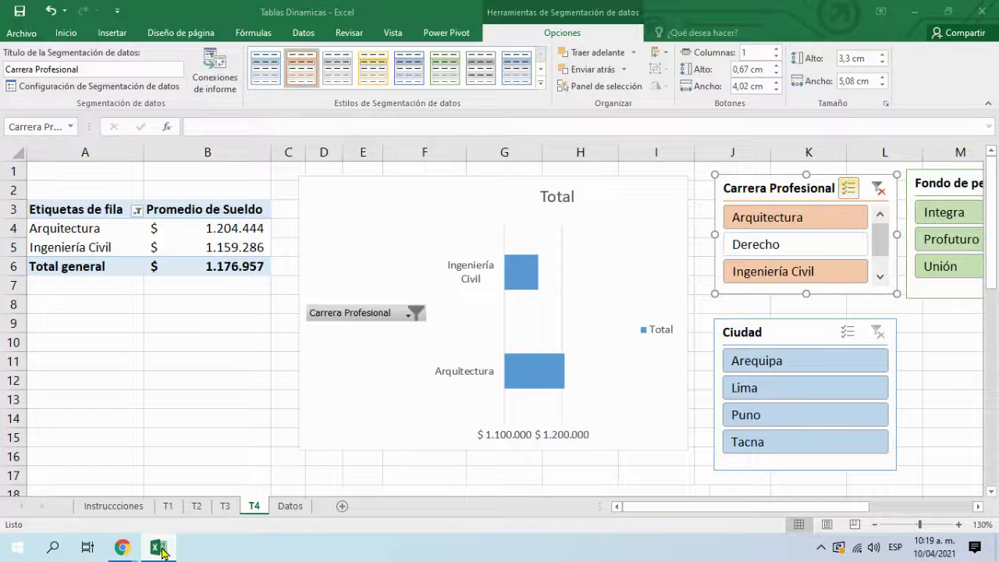
# Step: Delete and restore the Carrera Profesional slicer, then switch to the Meet window
pyautogui.rightClick(776, 293)
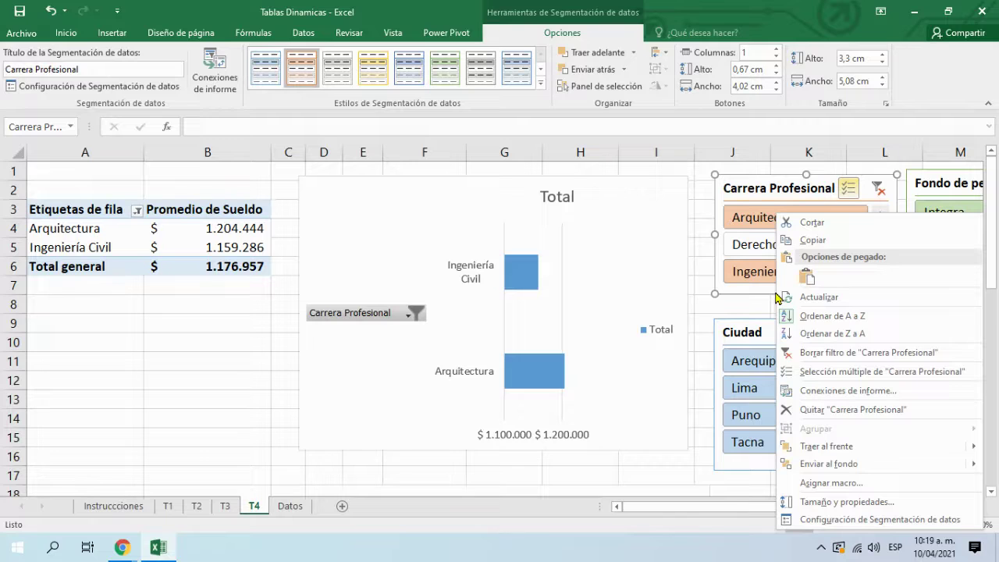
pyautogui.click(886, 417)
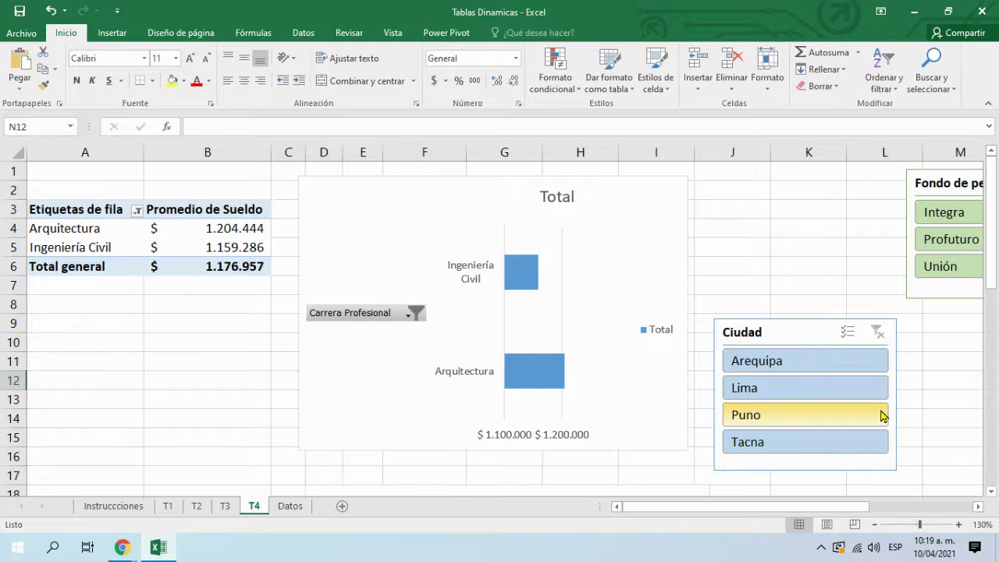
pyautogui.click(51, 11)
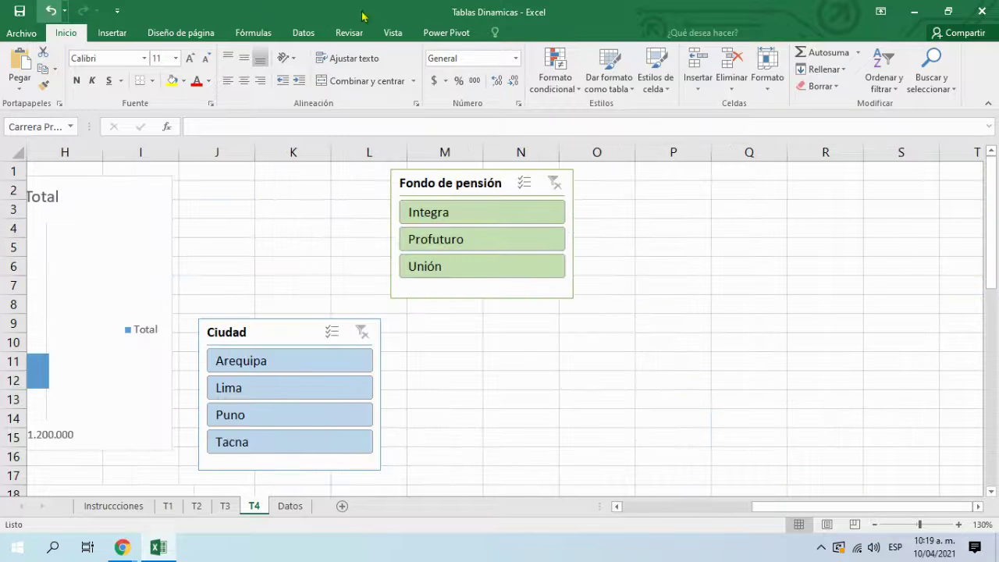
pyautogui.hotkey('alt', 'Tab')
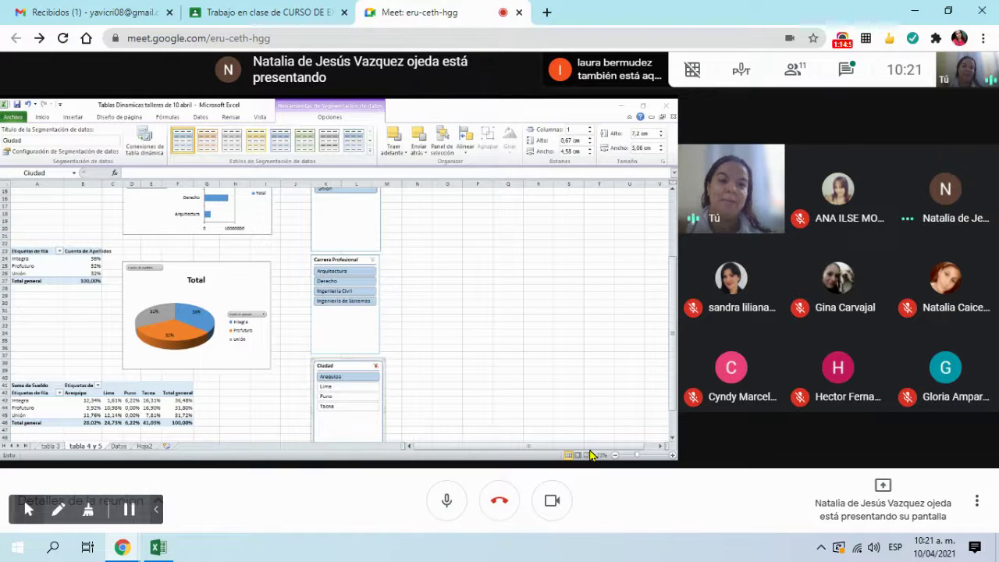
# Step: Show the Meet people list with the 11 participants beside the shared Excel sheet
pyautogui.click(797, 69)
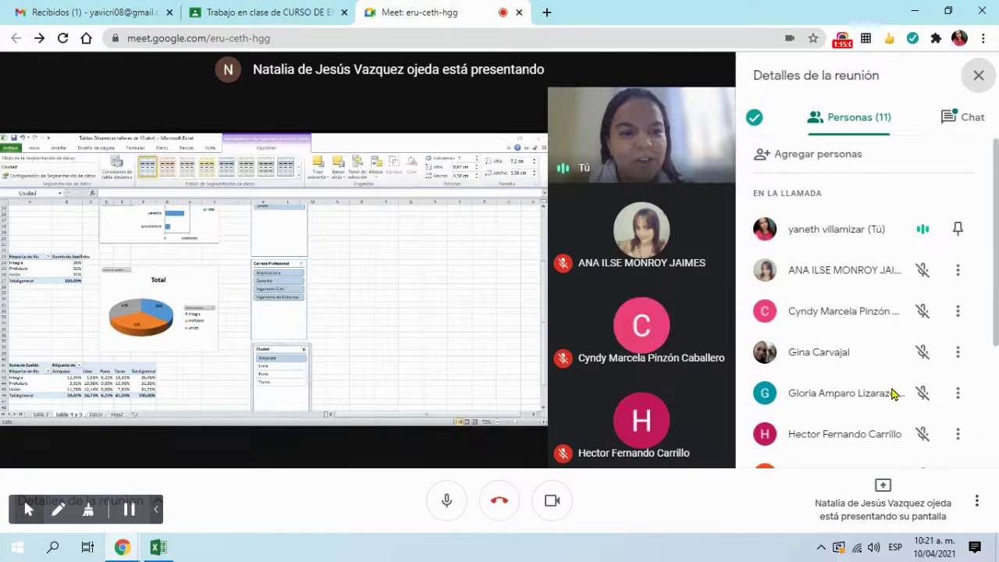
pyautogui.scroll(-2, 893, 394)
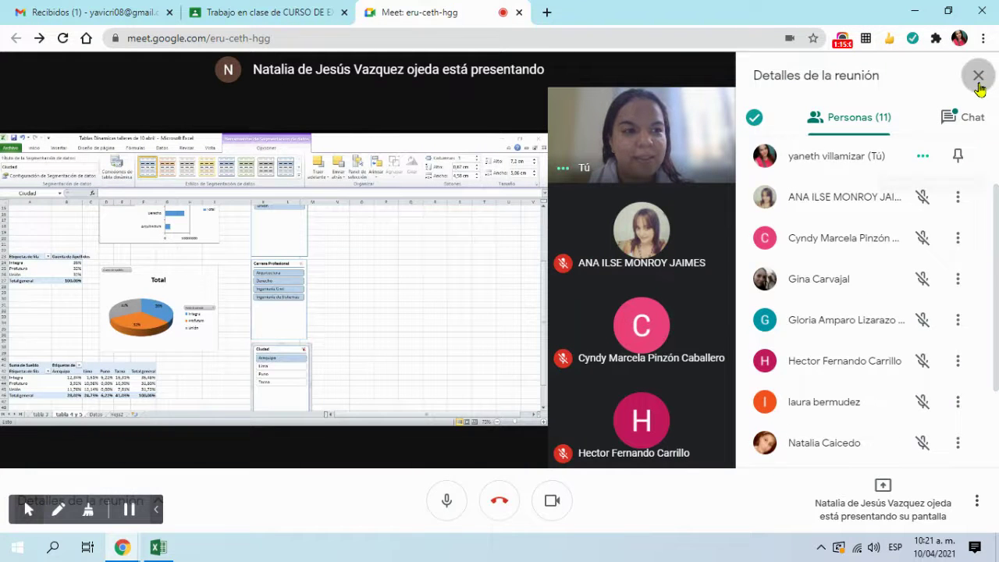
# Step: Close the meeting details panel to return to the participant grid
pyautogui.click(977, 75)
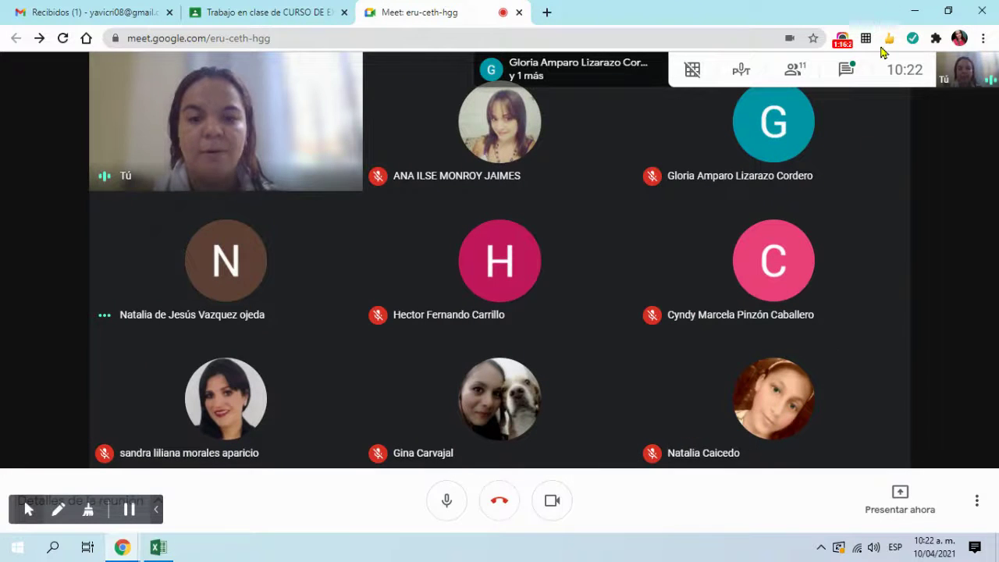
# Step: Present the entire screen to the Meet call
pyautogui.click(899, 496)
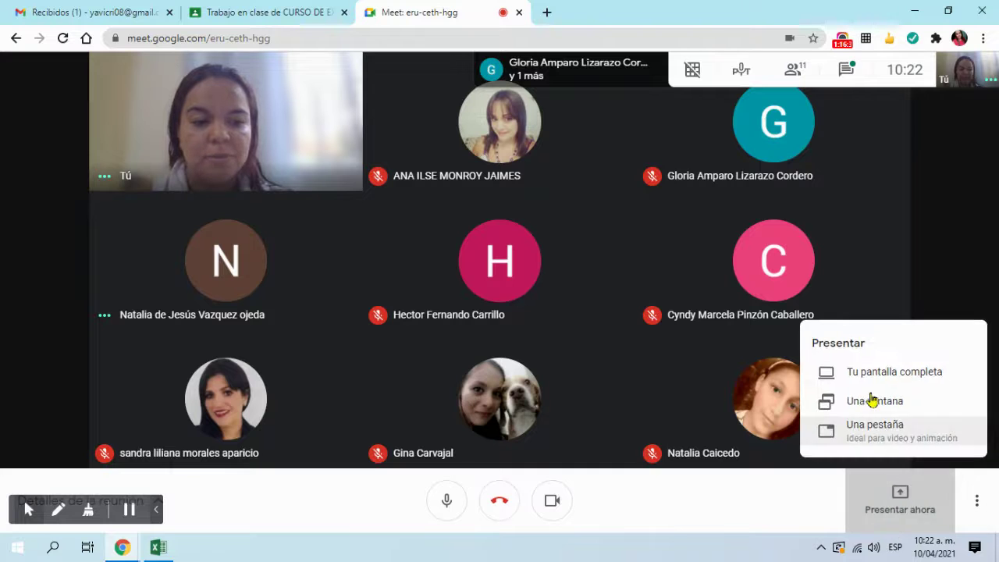
pyautogui.click(875, 376)
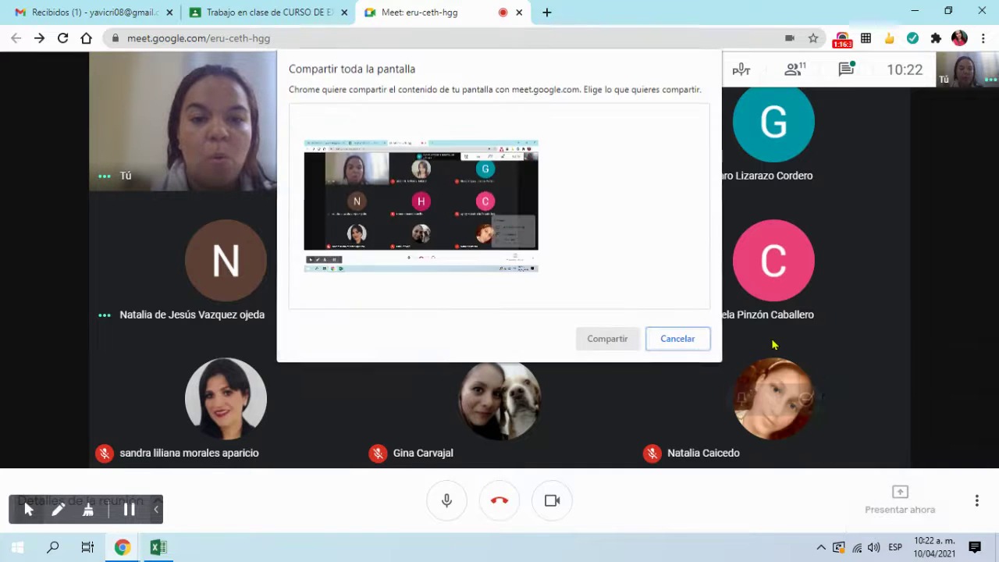
pyautogui.click(421, 207)
pyautogui.click(608, 339)
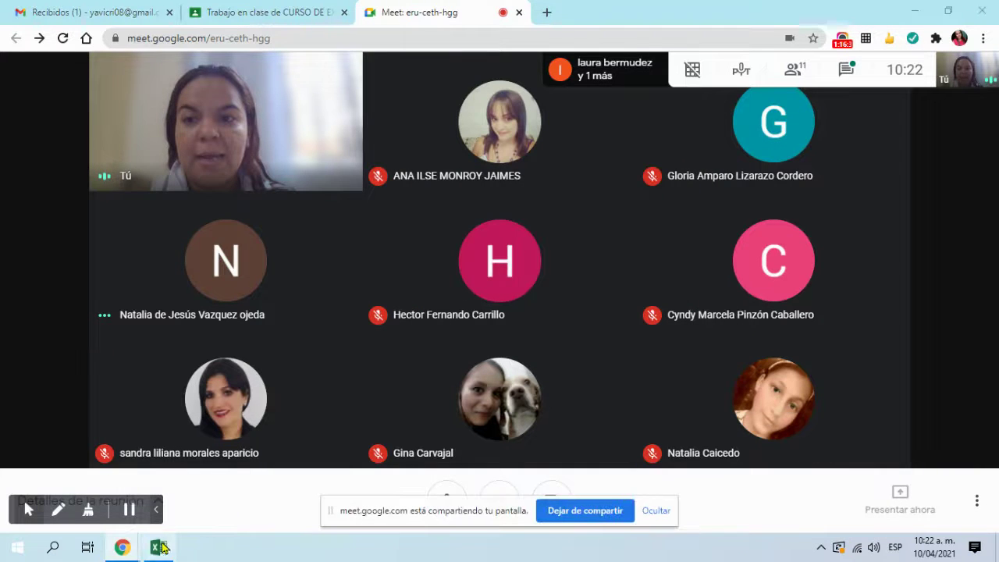
# Step: Bring Excel's T4 sheet with the pivot and slicers to the front, deselecting the slicer
pyautogui.click(160, 548)
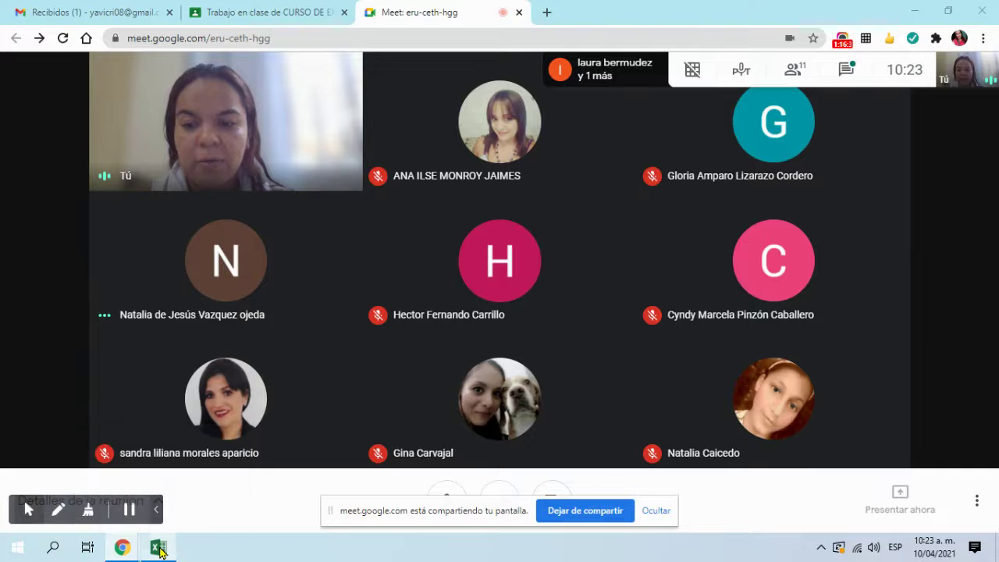
pyautogui.click(159, 549)
pyautogui.click(158, 549)
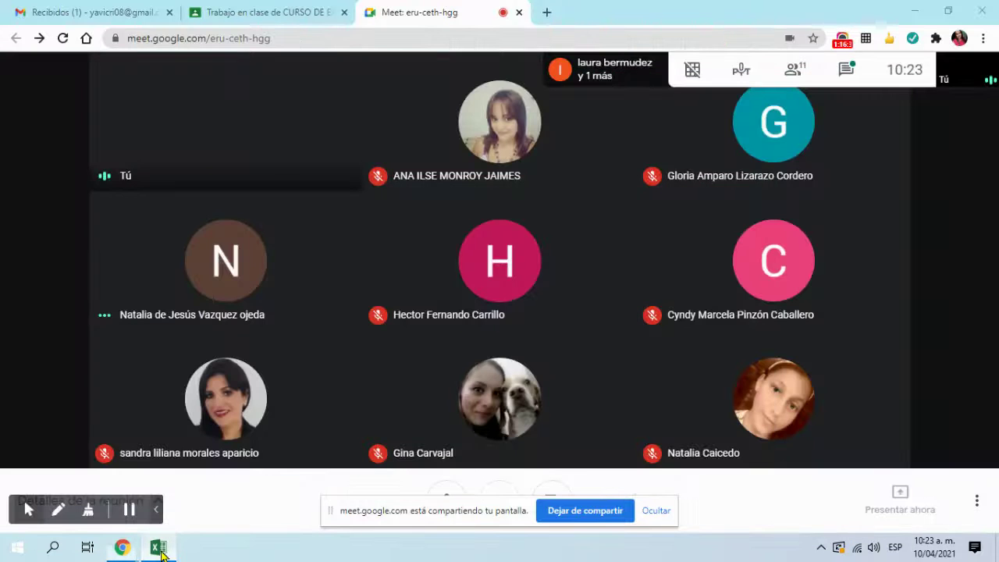
pyautogui.click(159, 548)
pyautogui.click(516, 343)
pyautogui.moveTo(804, 492); pyautogui.dragTo(734, 499)
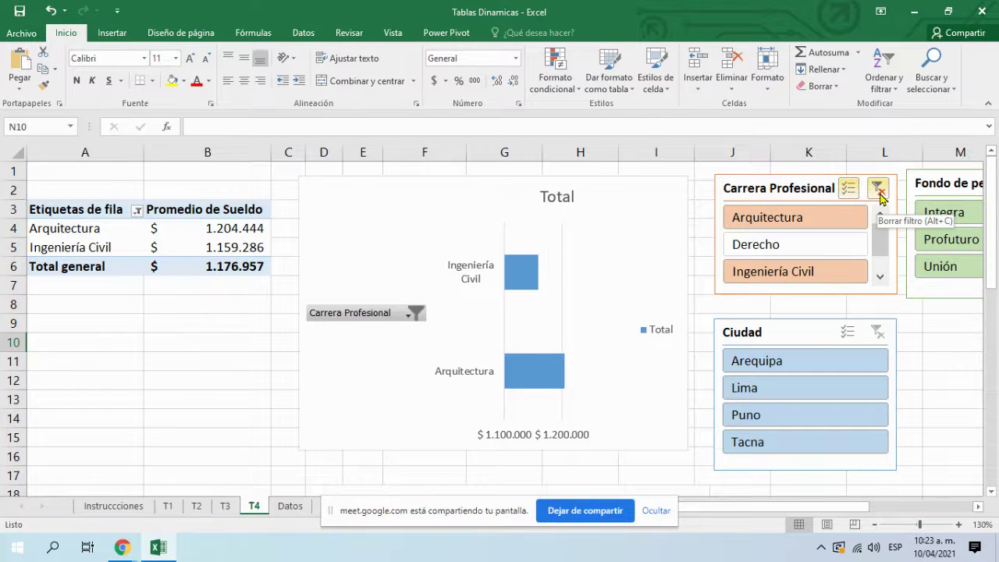
# Step: Clear the Carrera Profesional slicer filter, then stop presenting in Meet
pyautogui.click(878, 190)
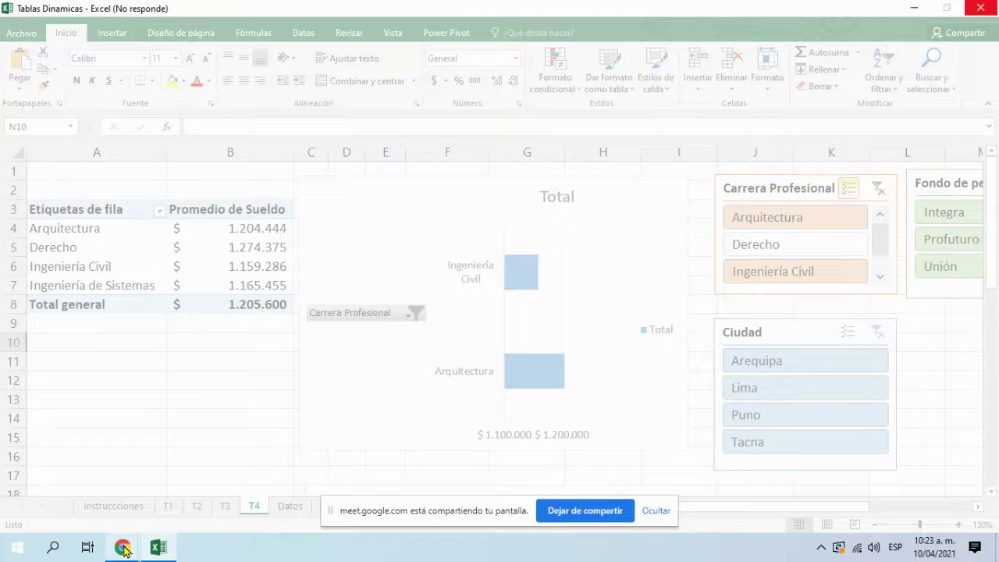
pyautogui.moveTo(123, 549)
pyautogui.click(110, 513)
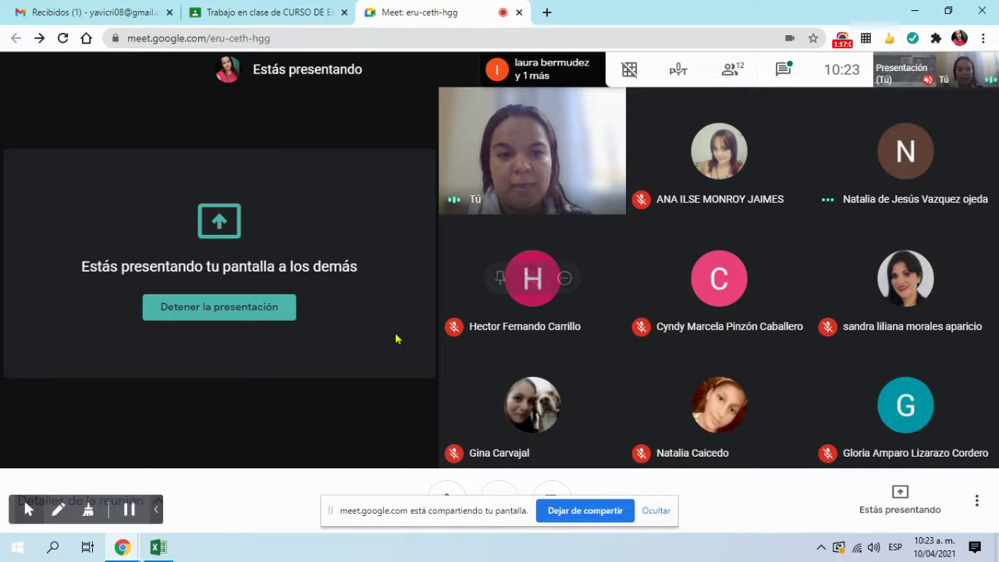
pyautogui.click(262, 312)
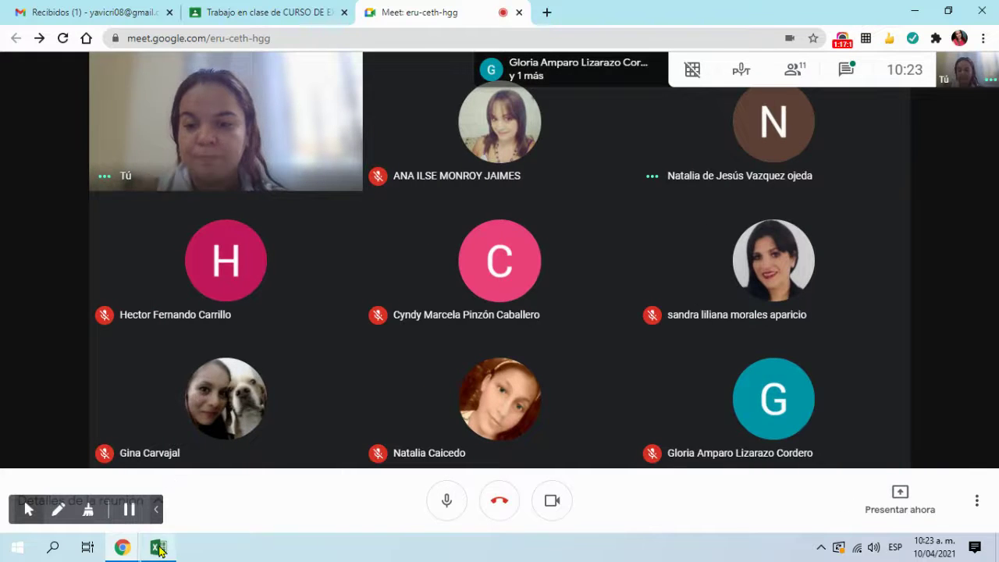
# Step: Minimize the unresponsive Excel window to get back to the call
pyautogui.click(159, 547)
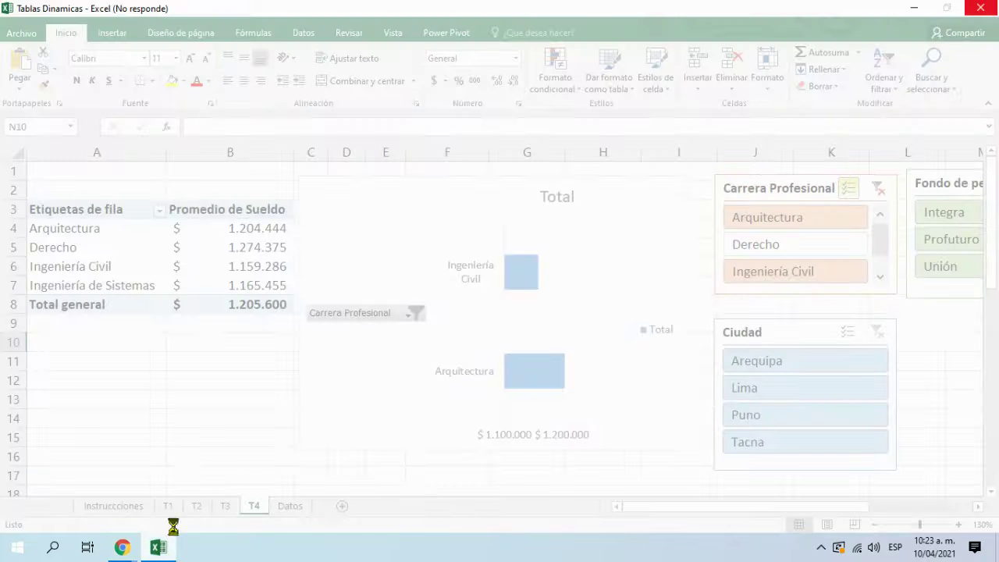
pyautogui.click(914, 9)
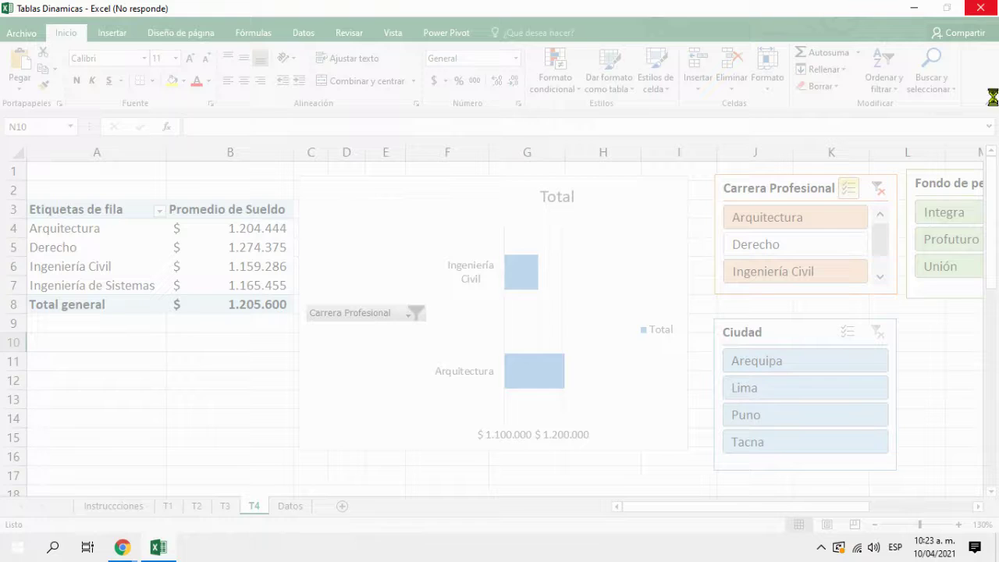
pyautogui.click(902, 7)
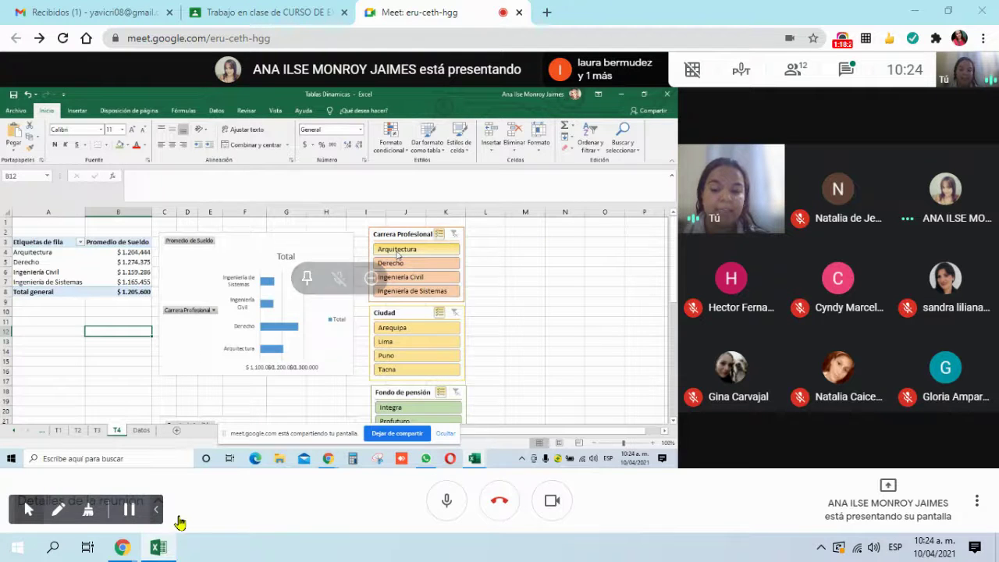
# Step: Bring the local pivot tables workbook forward and clear the Carrera Profesional slicer filter
pyautogui.click(161, 547)
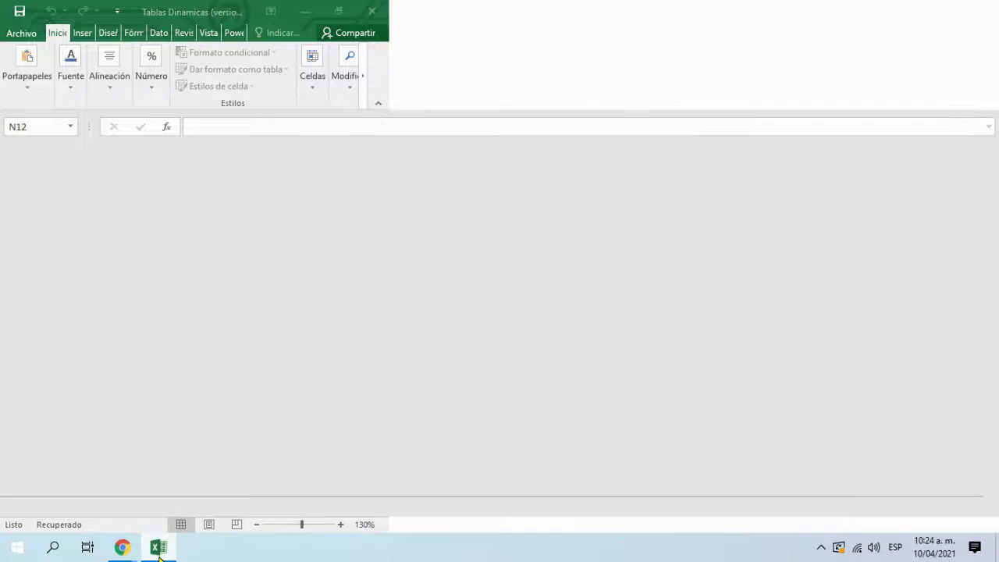
pyautogui.click(163, 547)
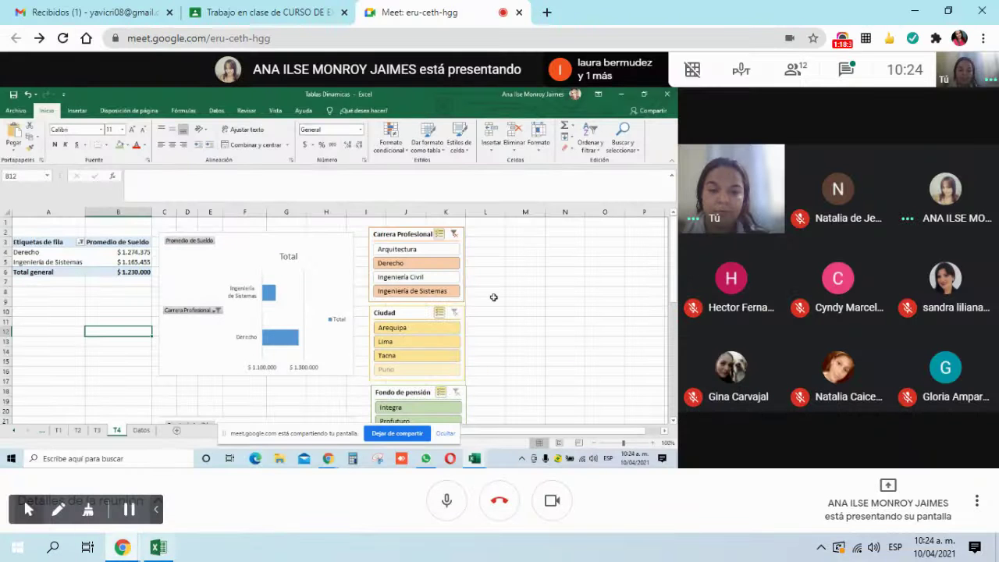
pyautogui.click(150, 549)
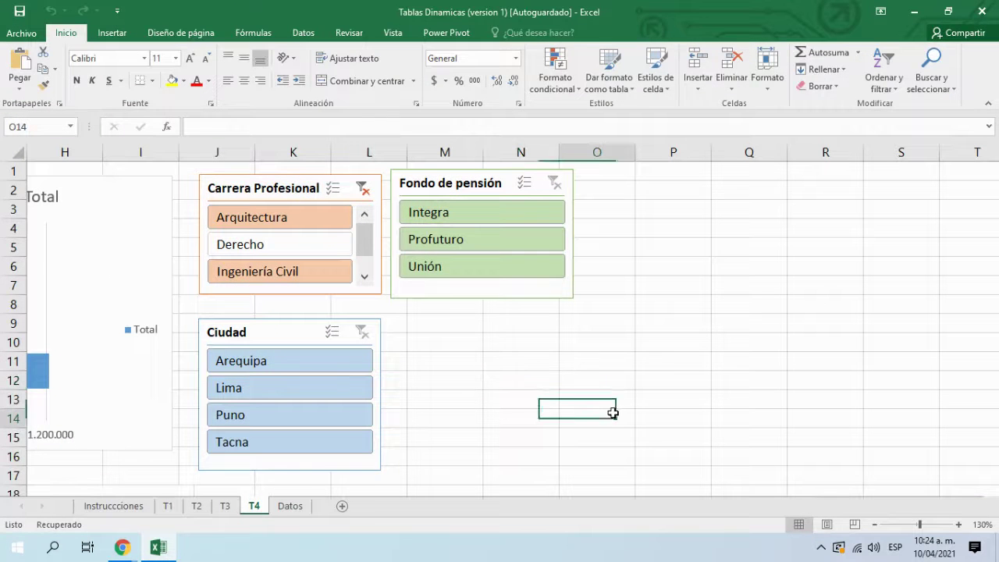
pyautogui.click(363, 197)
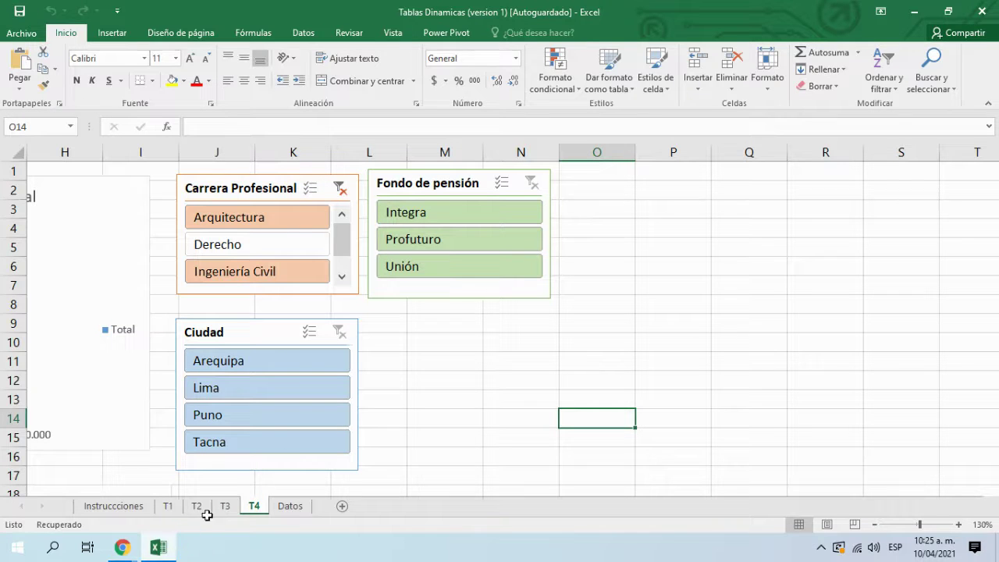
# Step: Minimize Excel and bring the Meet call window back to the front
pyautogui.click(914, 11)
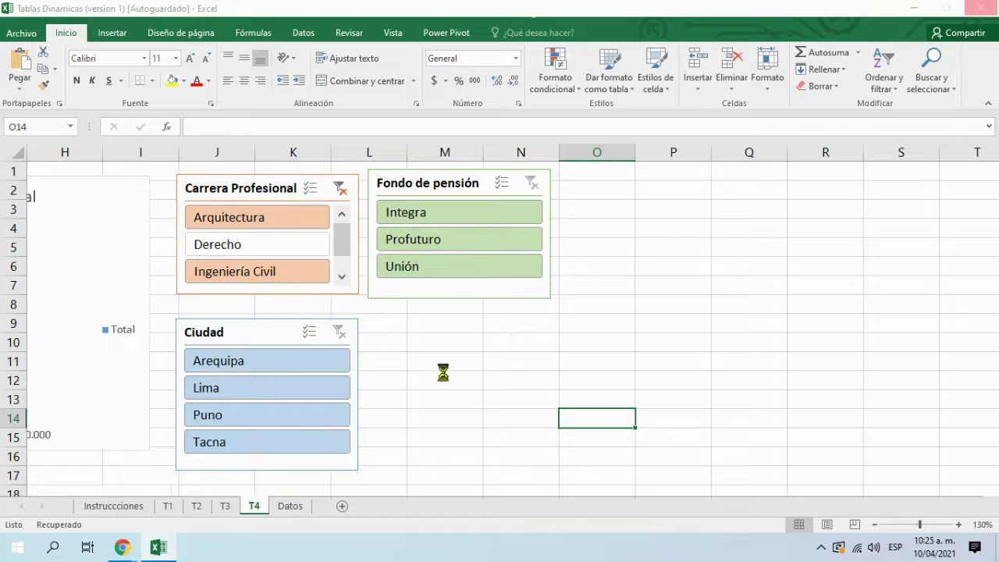
pyautogui.moveTo(123, 547)
pyautogui.click(94, 519)
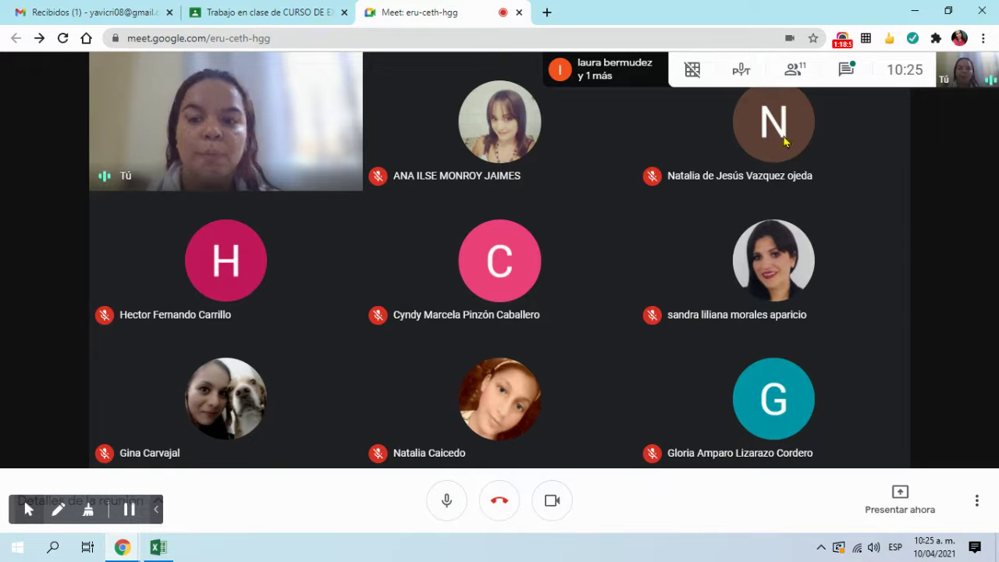
# Step: Open the Meet chat panel, then switch to the relaunched Excel window
pyautogui.click(845, 72)
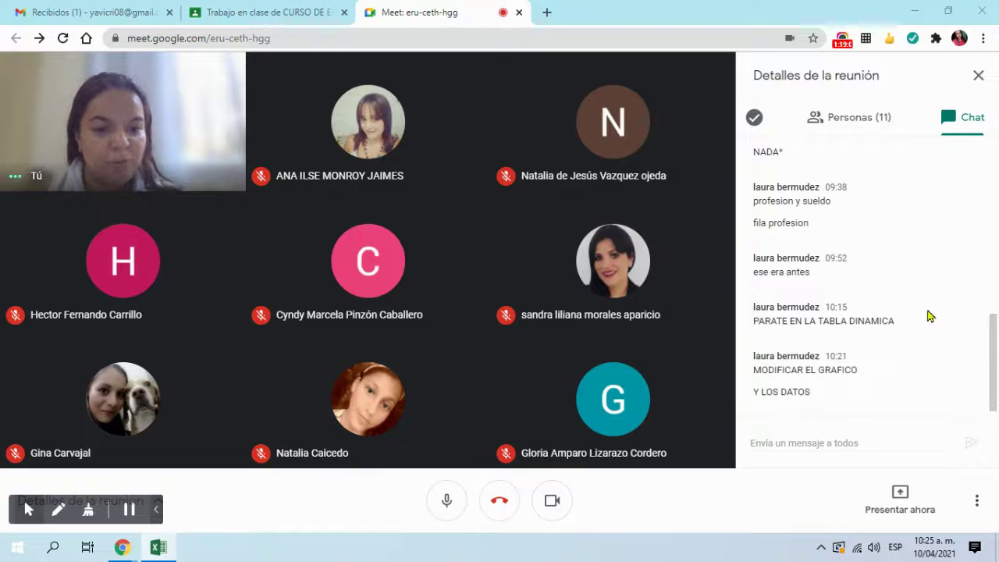
pyautogui.click(158, 548)
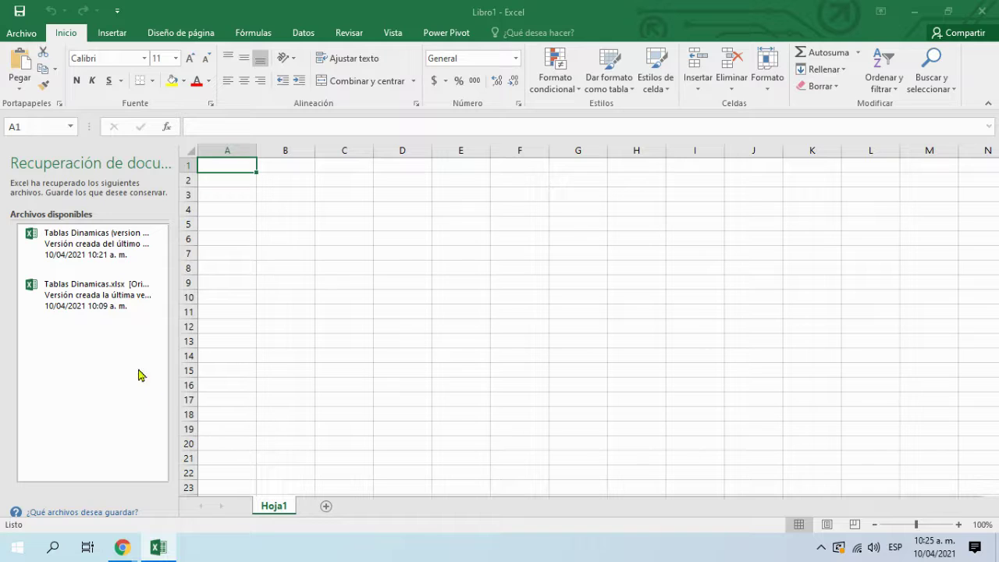
# Step: Open the recovered Tablas Dinamicas workbook and close the document recovery list
pyautogui.click(101, 256)
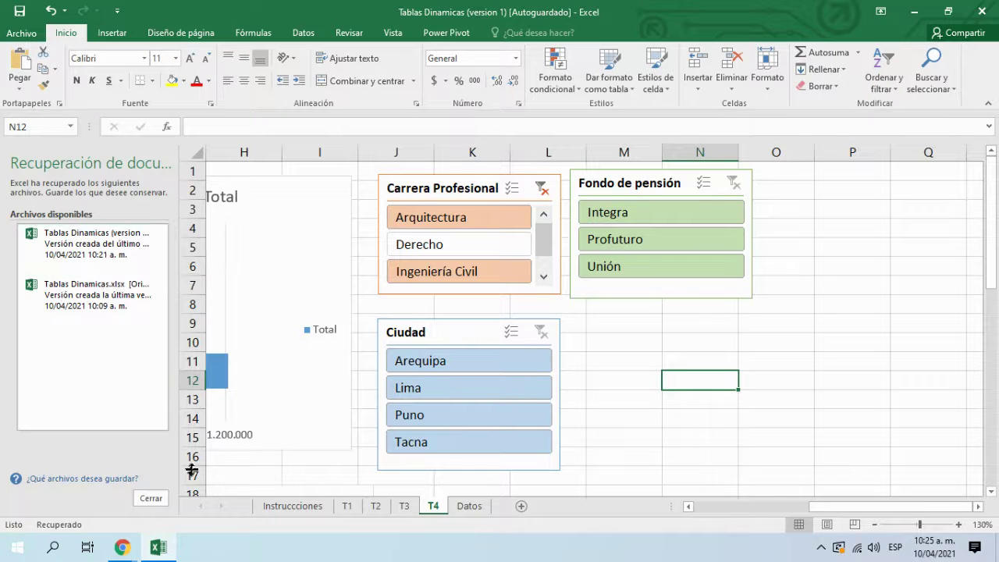
pyautogui.click(152, 497)
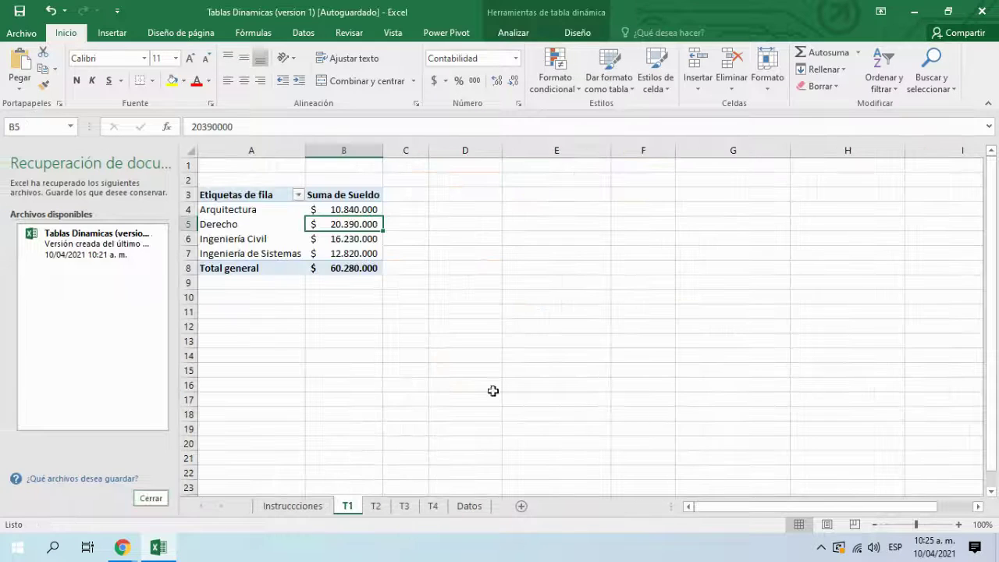
pyautogui.click(159, 506)
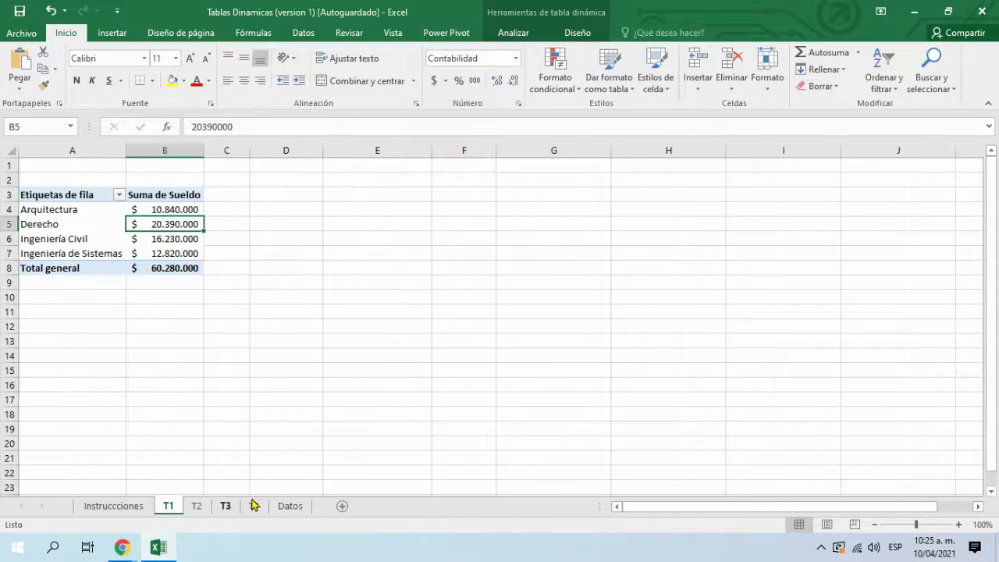
# Step: Go to sheet T4 and move the Carrera Profesional slicer further right
pyautogui.click(293, 511)
pyautogui.click(255, 509)
pyautogui.moveTo(363, 191); pyautogui.dragTo(688, 190)
# Step: Move the Ciudad slicer beneath Fondo de pensión, then minimize Excel
pyautogui.moveTo(300, 346); pyautogui.dragTo(496, 340)
pyautogui.click(791, 401)
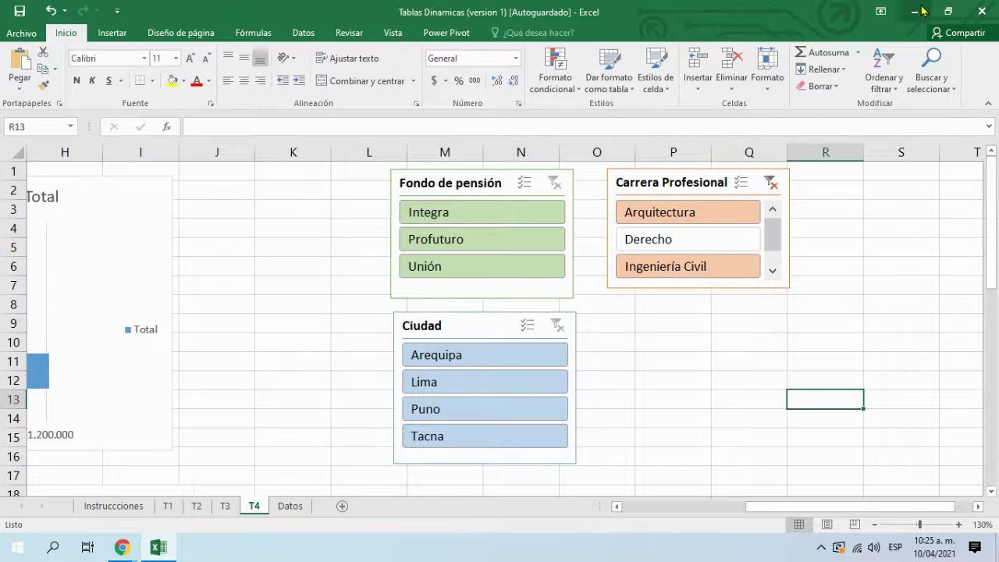
pyautogui.click(916, 11)
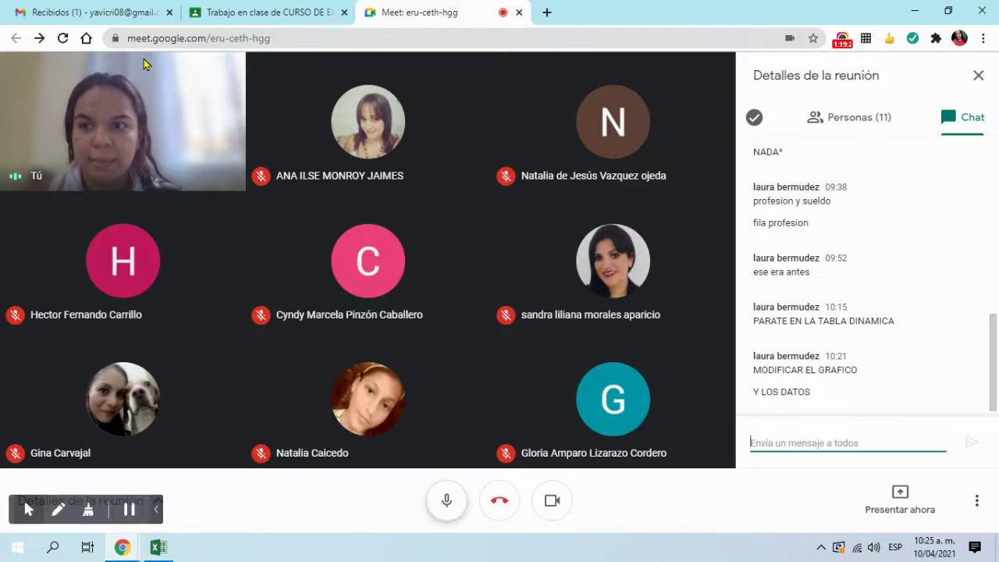
# Step: Present the entire screen in Meet again and bring the Excel workbook back to the front
pyautogui.click(900, 499)
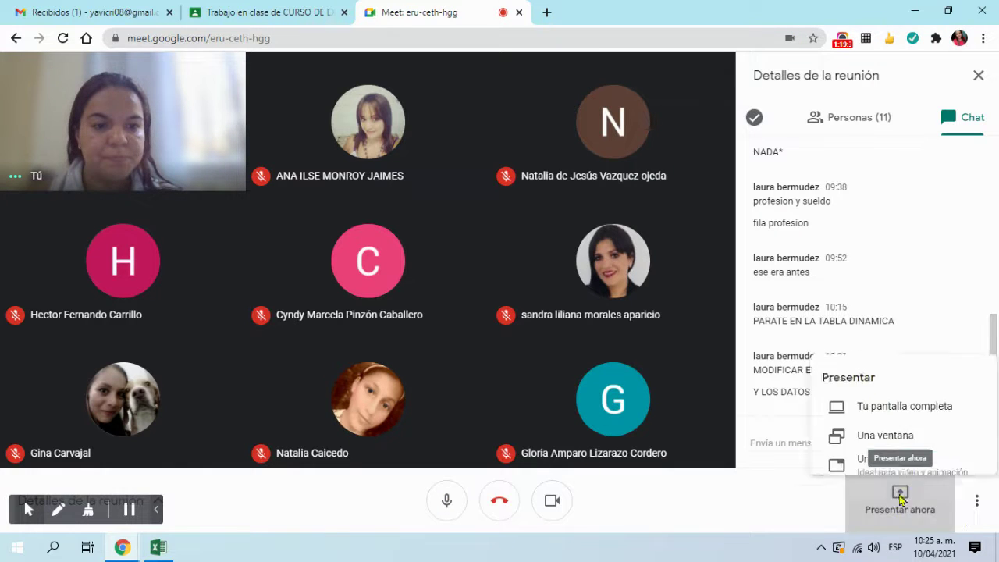
pyautogui.click(897, 383)
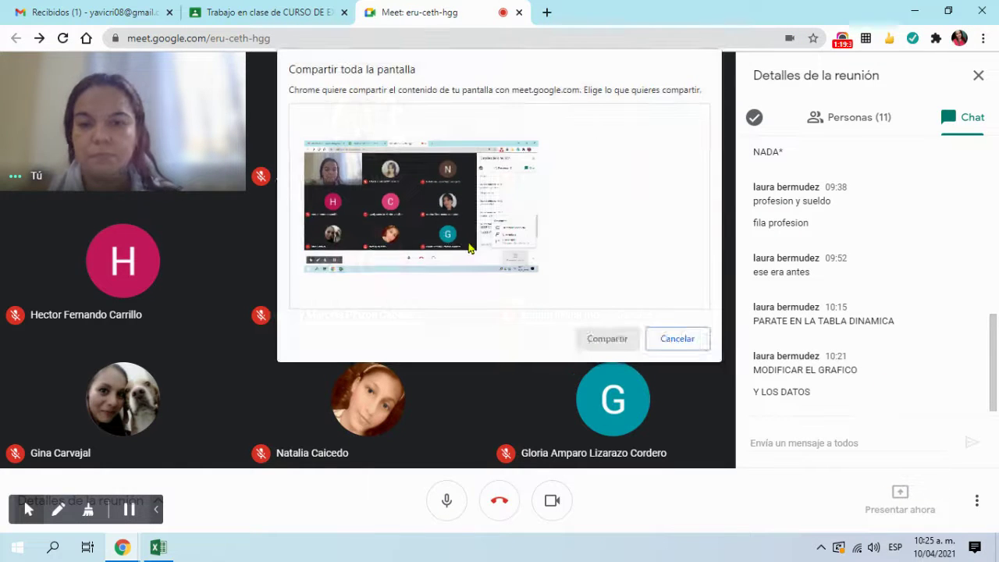
pyautogui.click(470, 248)
pyautogui.click(602, 340)
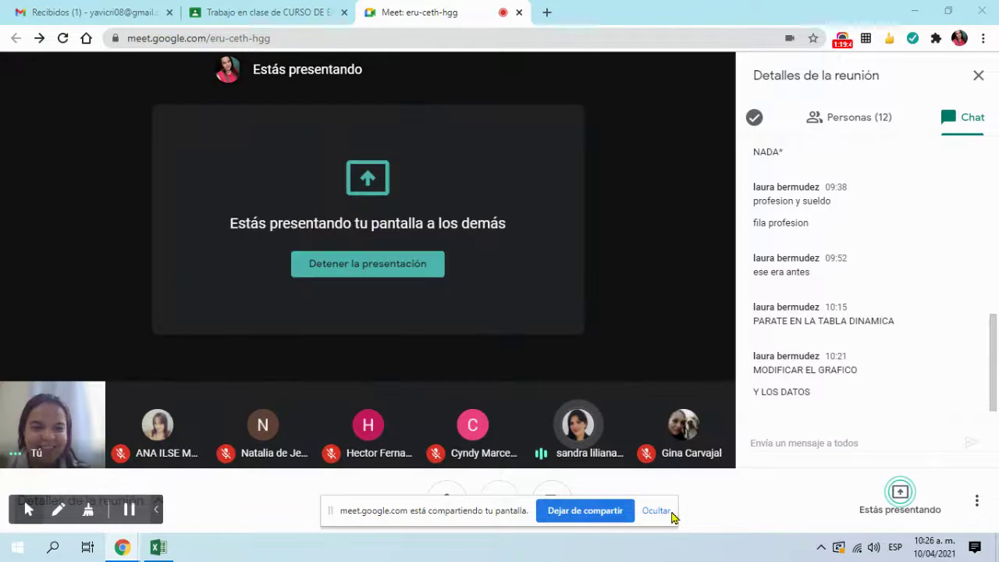
pyautogui.click(663, 512)
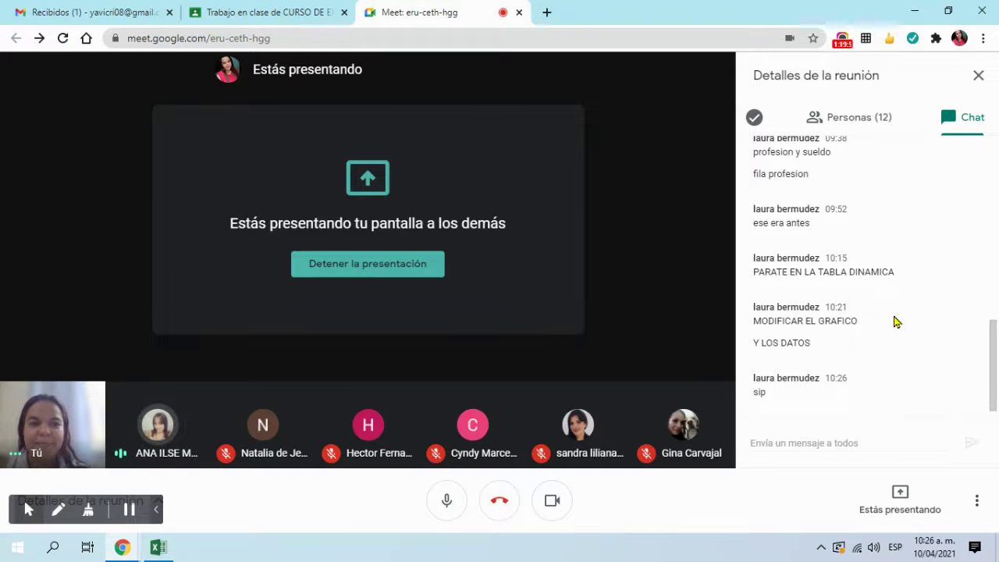
pyautogui.click(156, 547)
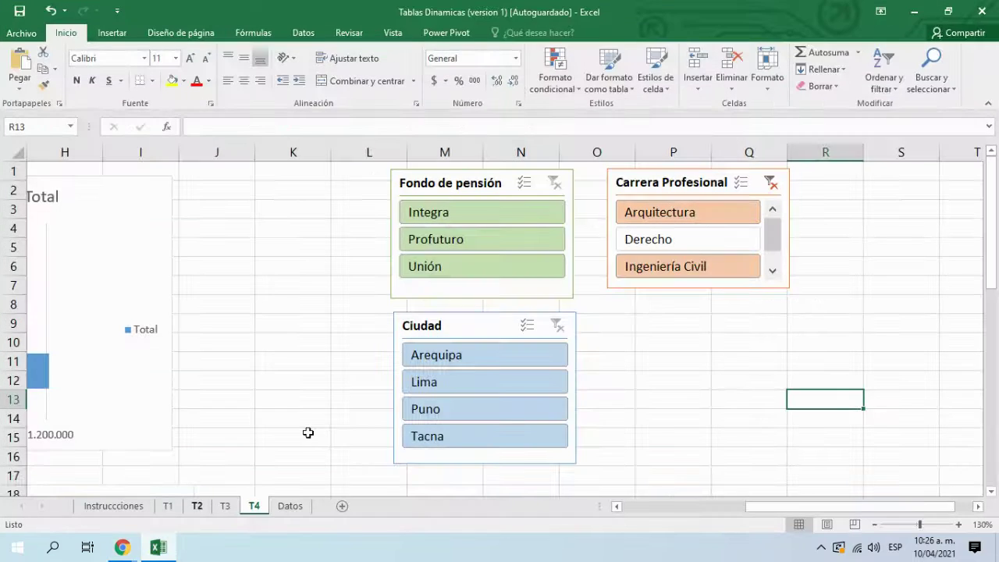
pyautogui.moveTo(749, 512); pyautogui.dragTo(597, 510)
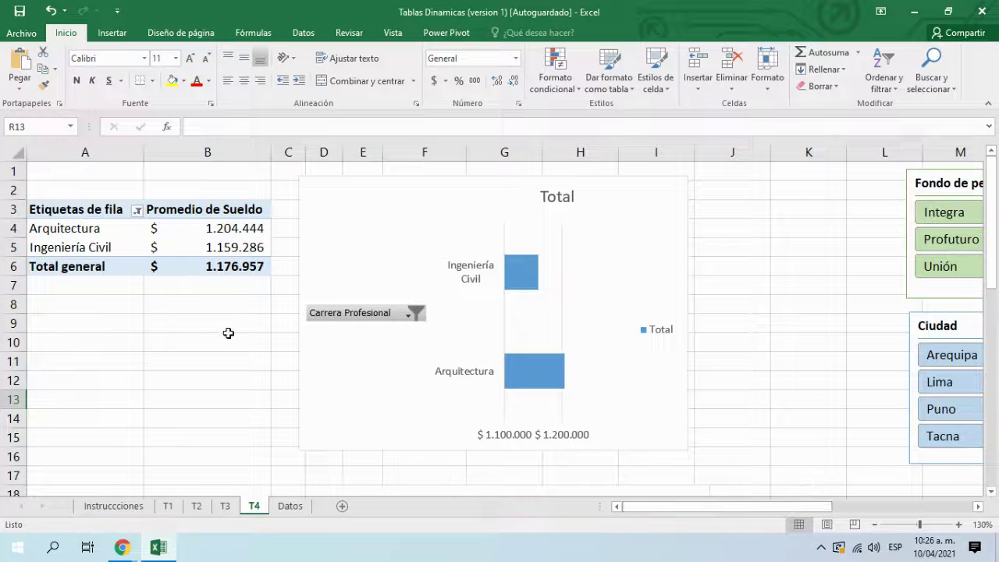
pyautogui.scroll(-3, 228, 334)
pyautogui.scroll(3, 228, 333)
pyautogui.click(164, 545)
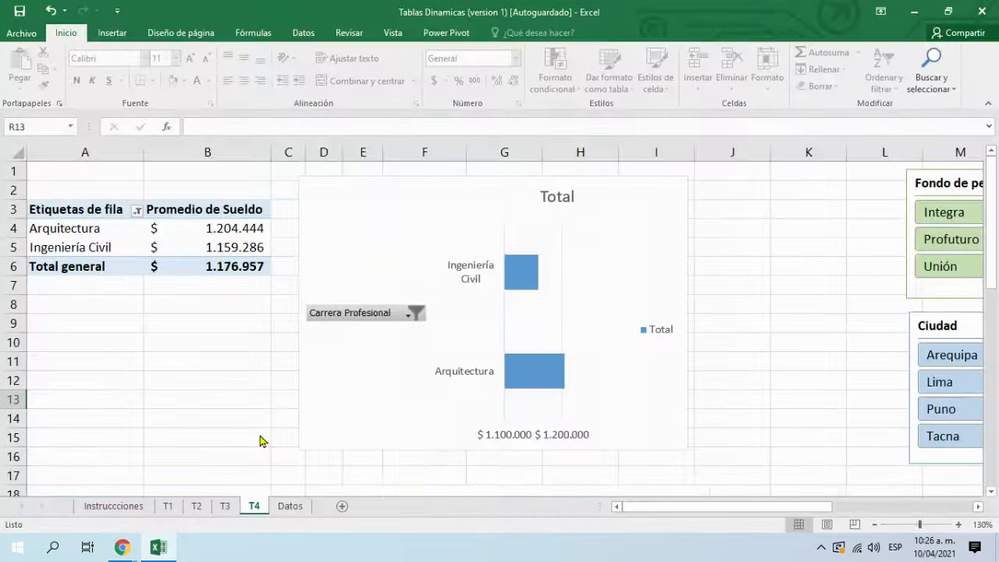
pyautogui.click(162, 546)
pyautogui.moveTo(706, 506); pyautogui.dragTo(648, 505)
pyautogui.scroll(-8, 183, 315)
pyautogui.scroll(-2, 182, 317)
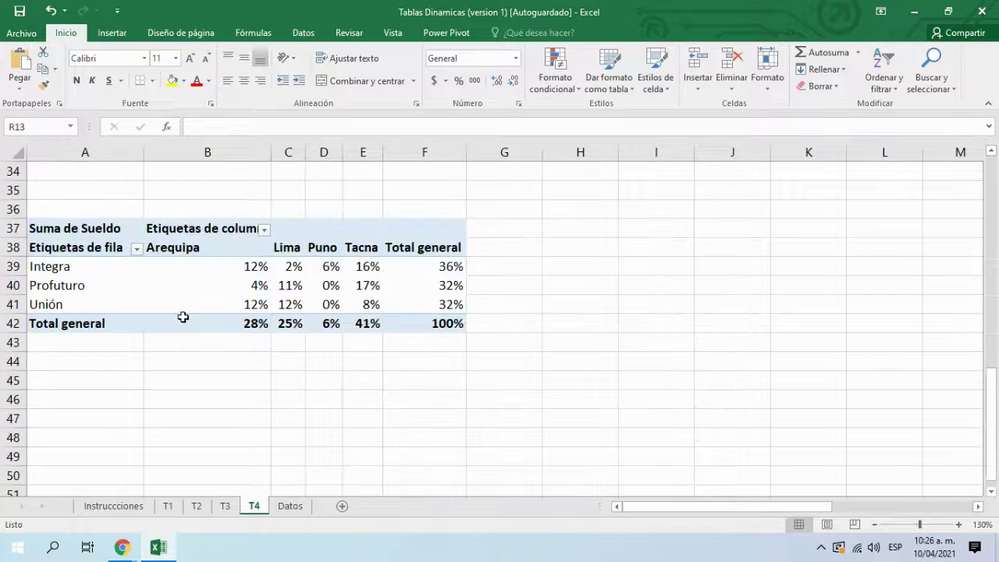
pyautogui.scroll(10, 185, 317)
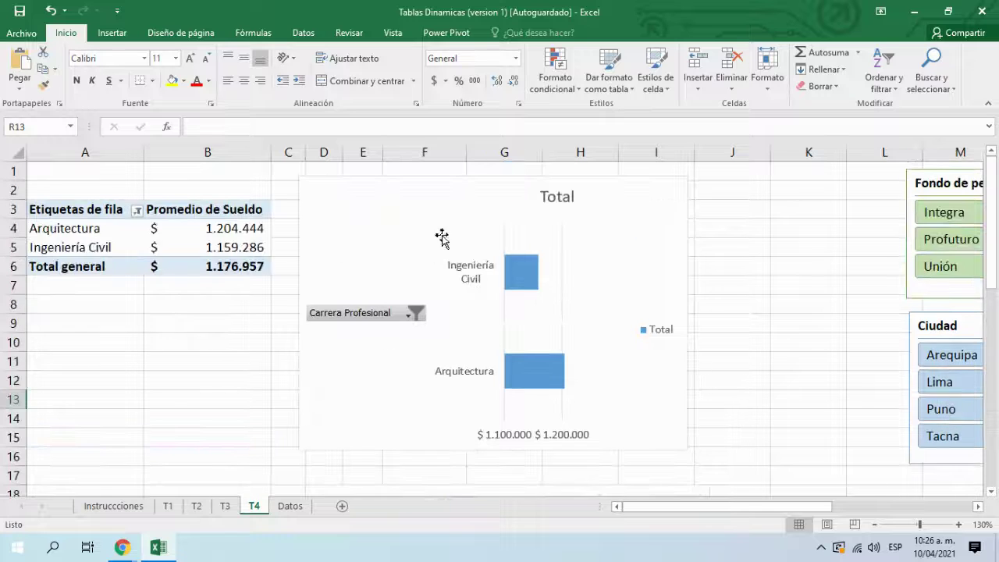
pyautogui.scroll(-7, 455, 336)
pyautogui.scroll(7, 477, 325)
pyautogui.moveTo(760, 509); pyautogui.dragTo(678, 477)
pyautogui.moveTo(678, 506); pyautogui.dragTo(741, 509)
pyautogui.scroll(-3, 156, 234)
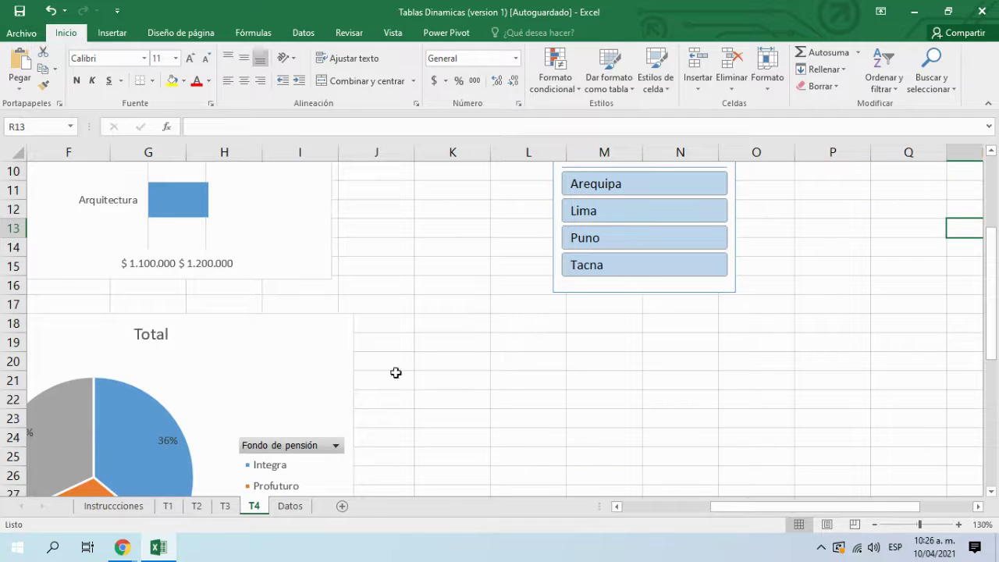
pyautogui.scroll(-6, 407, 350)
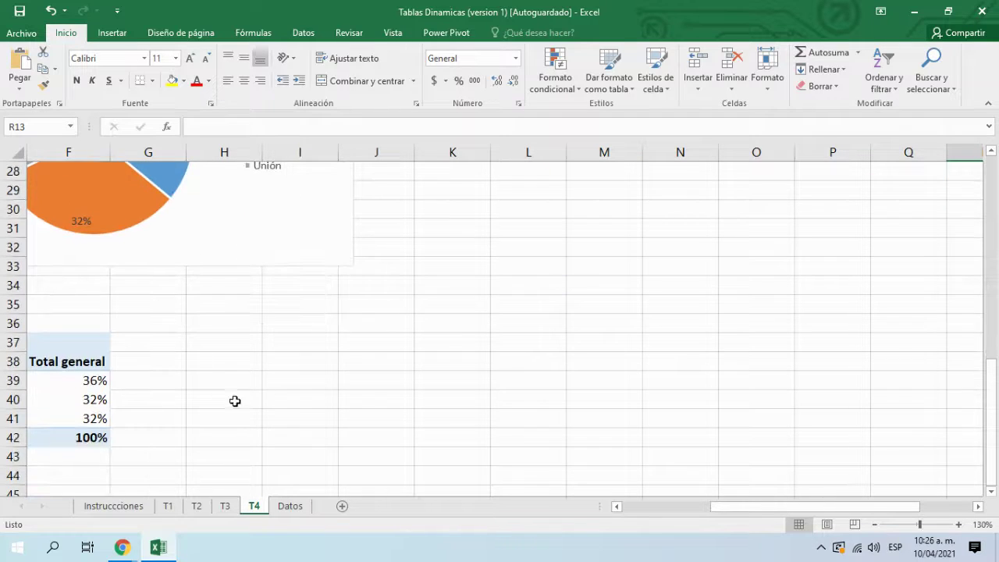
pyautogui.scroll(9, 237, 394)
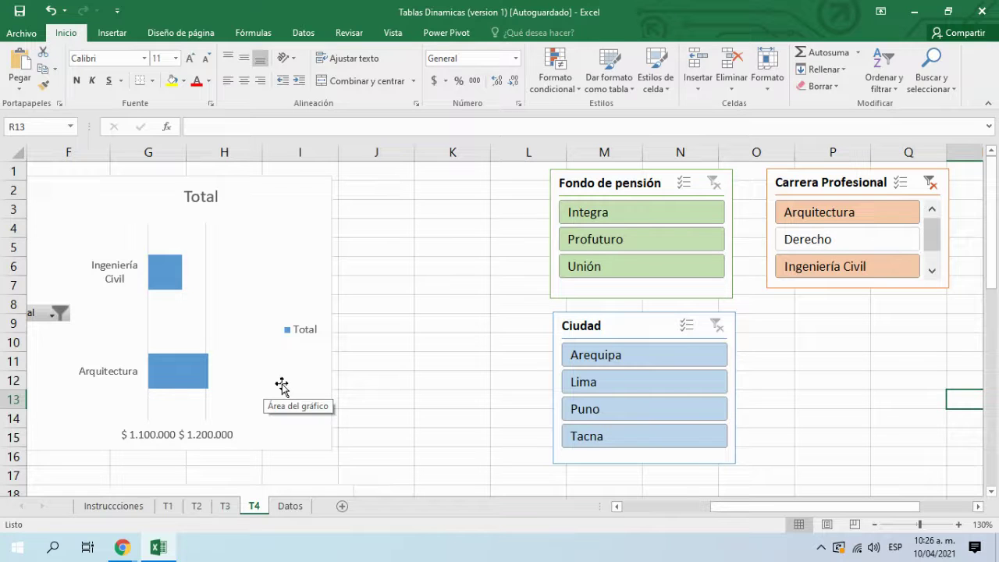
pyautogui.click(822, 349)
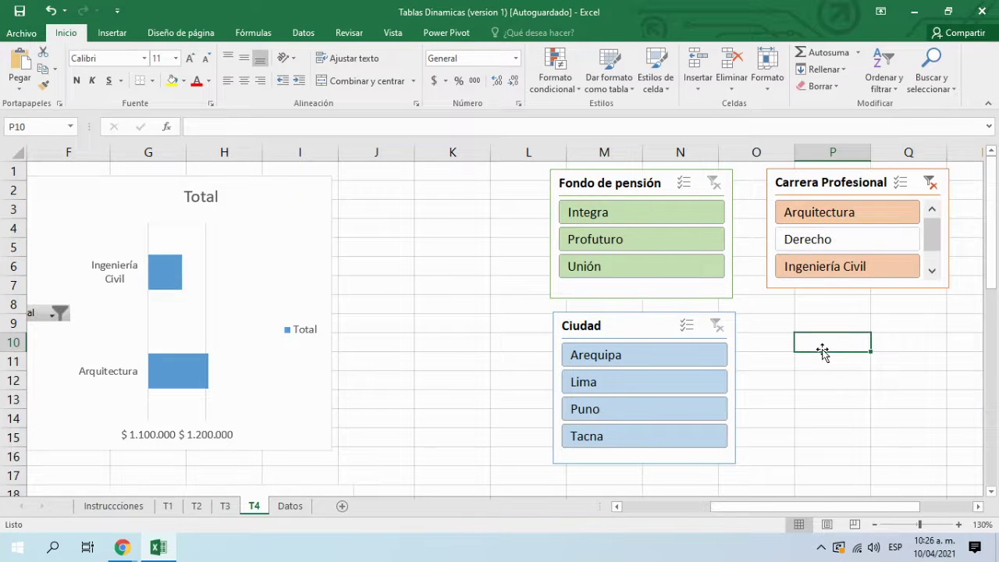
# Step: Connect the Fondo de pensión slicer to TablaDinámica5 and TablaDinámica7 as well
pyautogui.click(636, 184)
pyautogui.rightClick(642, 189)
pyautogui.click(614, 188)
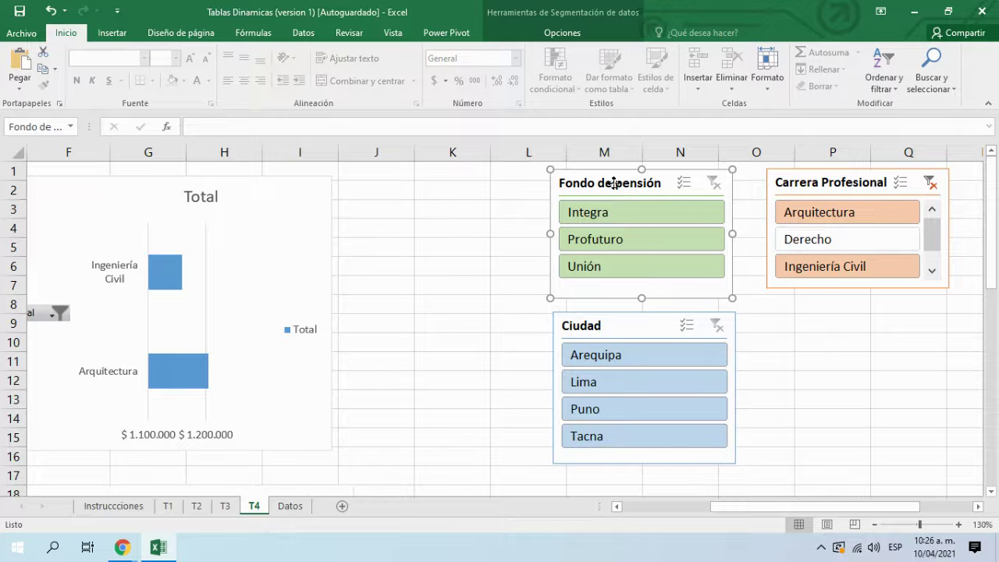
pyautogui.rightClick(615, 184)
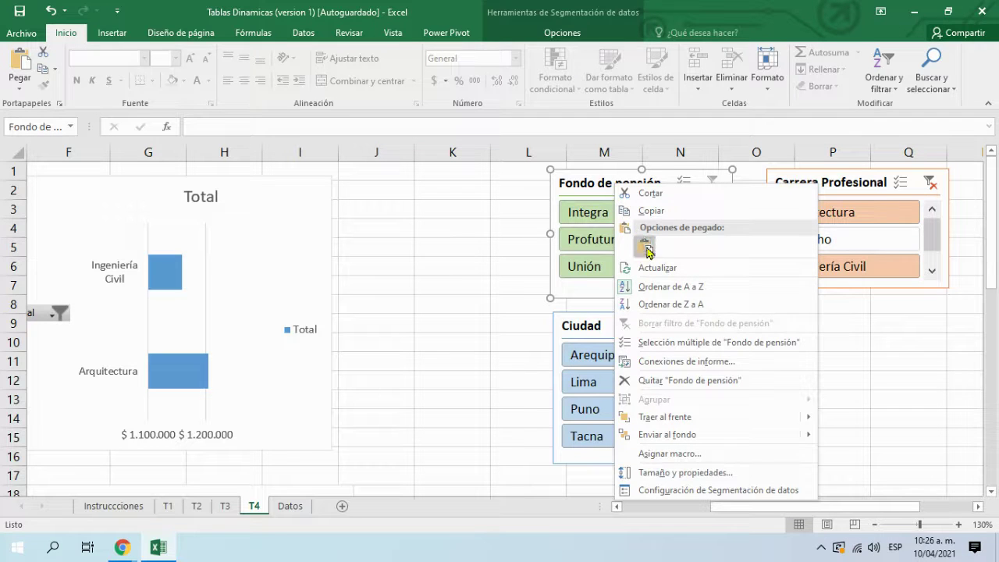
pyautogui.click(697, 362)
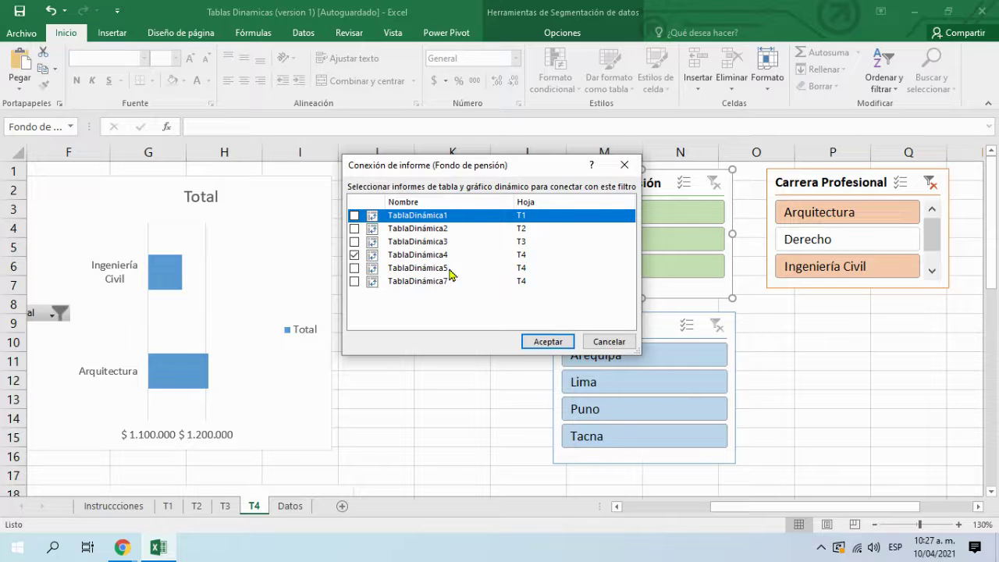
pyautogui.click(353, 268)
pyautogui.click(355, 281)
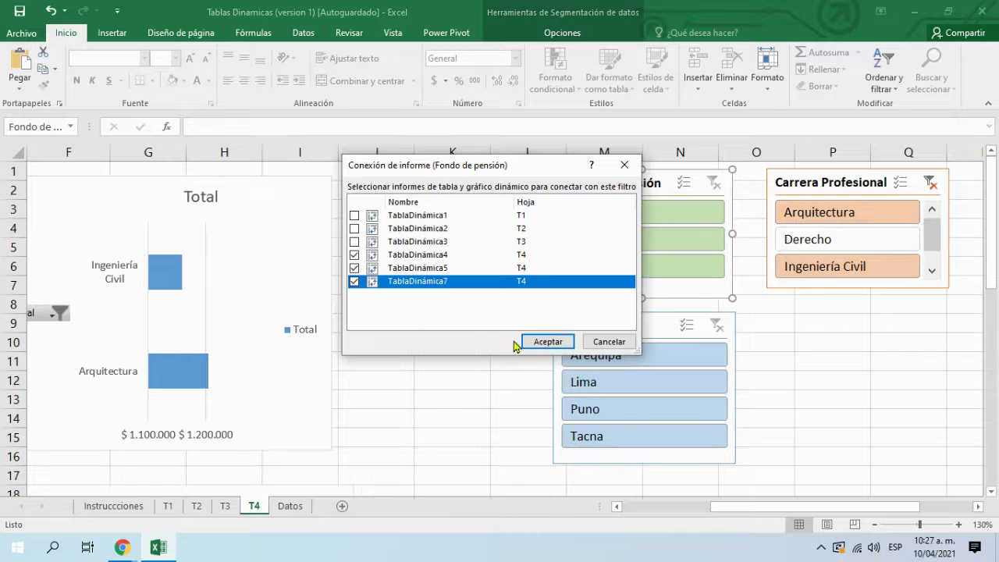
pyautogui.click(538, 341)
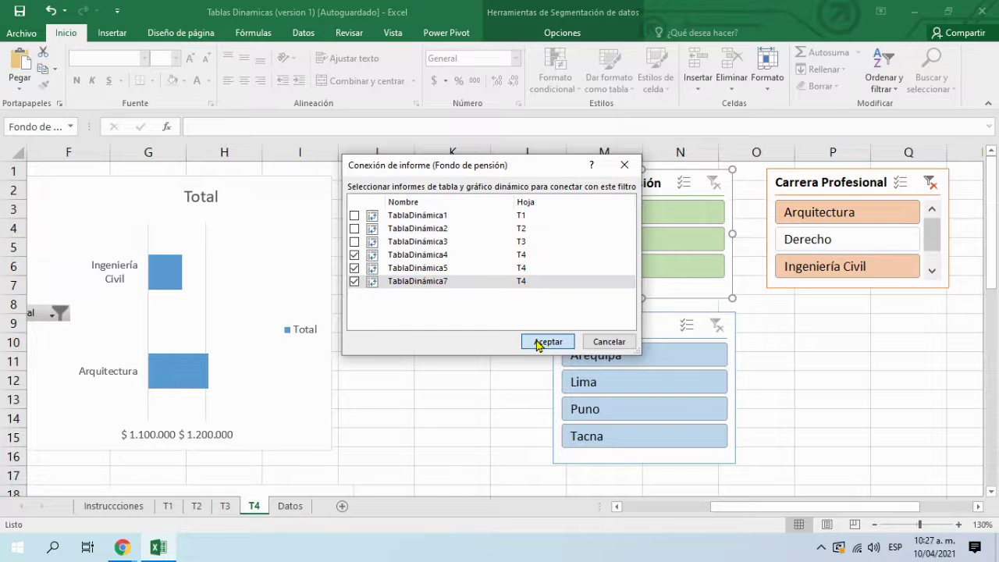
pyautogui.click(799, 341)
# Step: Connect the Ciudad slicer to TablaDinámica5 and TablaDinámica7 as well
pyautogui.click(697, 318)
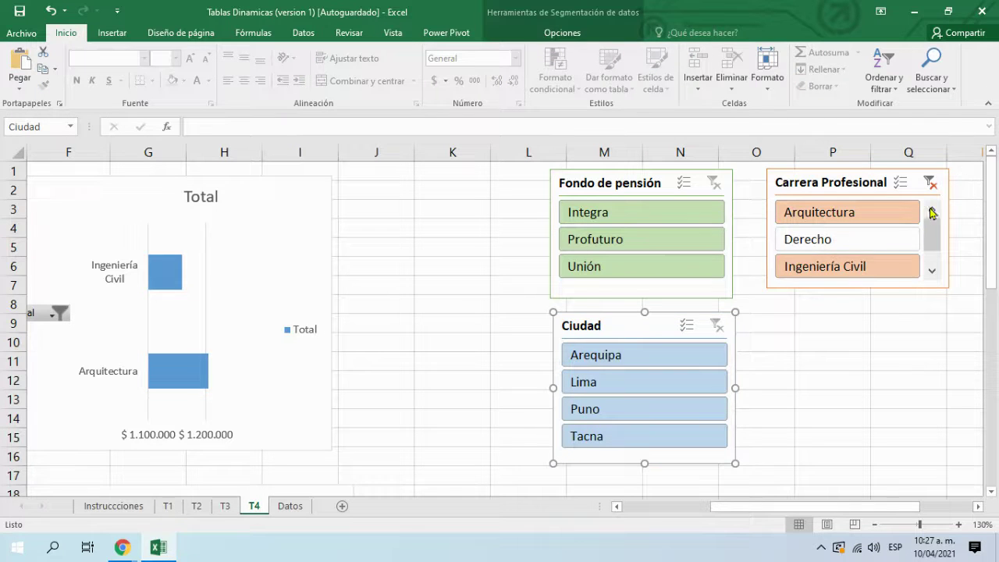
pyautogui.rightClick(644, 323)
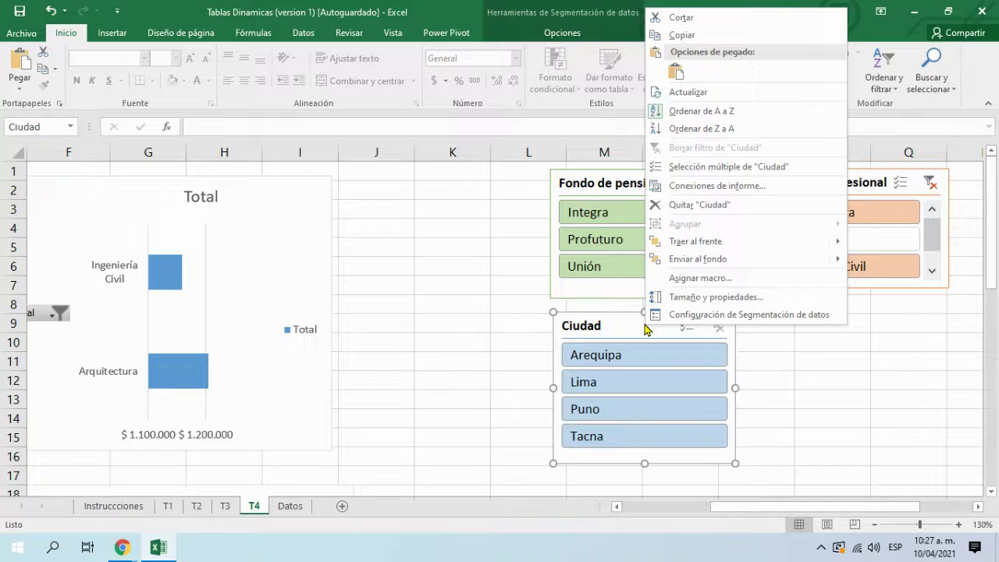
pyautogui.click(701, 191)
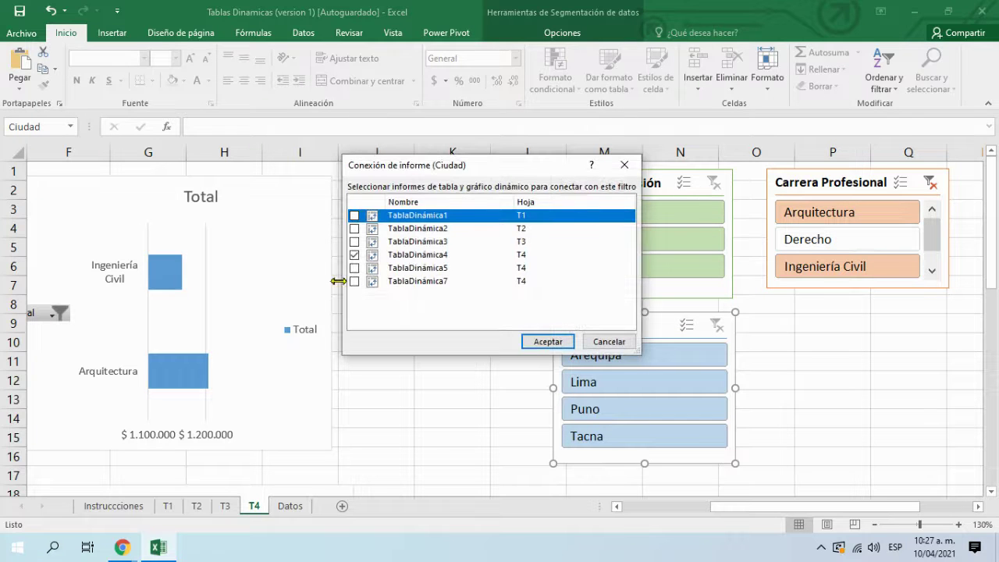
pyautogui.click(354, 268)
pyautogui.click(354, 281)
pyautogui.click(556, 342)
# Step: Connect the Carrera Profesional slicer to TablaDinámica5 and TablaDinámica7 as well
pyautogui.click(807, 181)
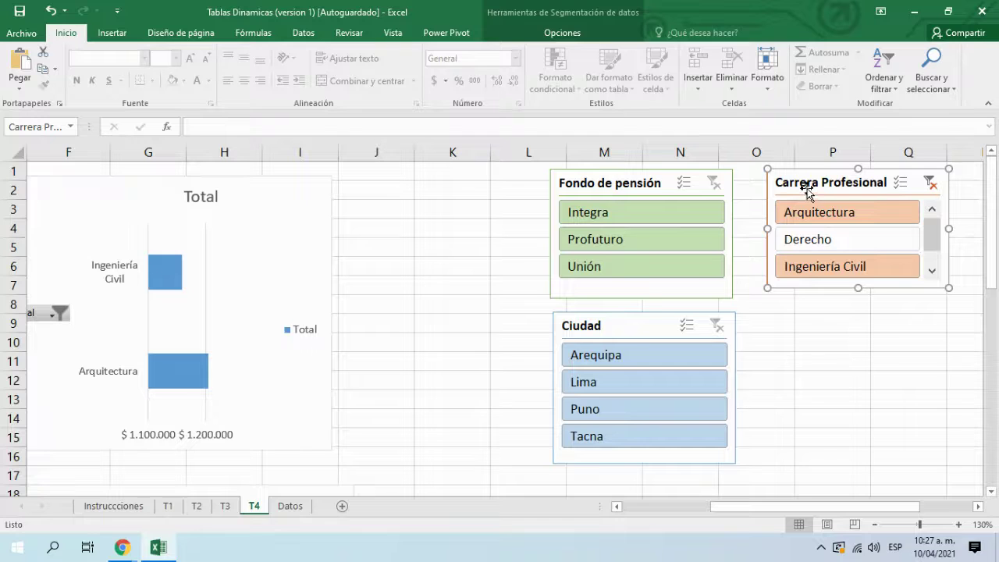
pyautogui.rightClick(808, 191)
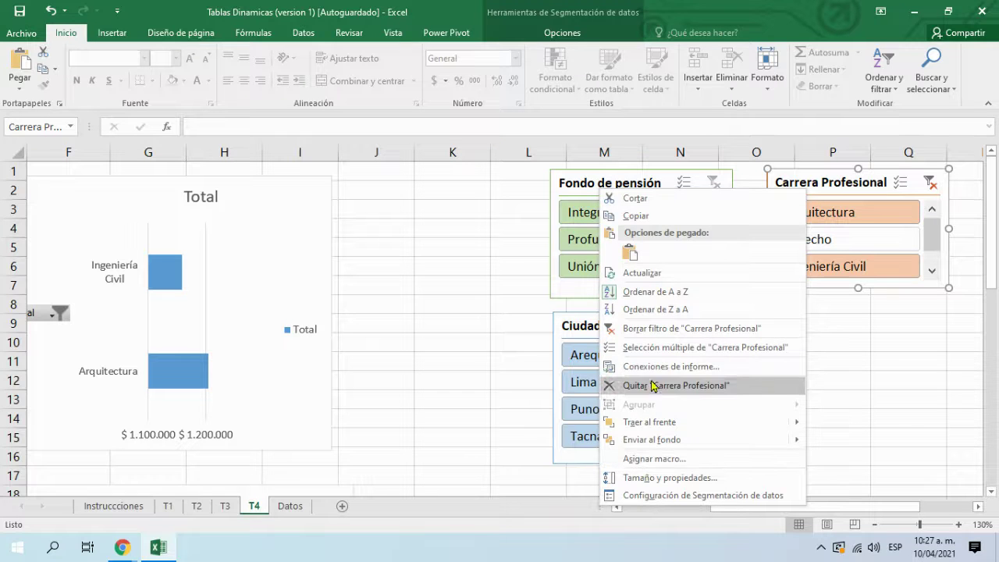
pyautogui.click(678, 368)
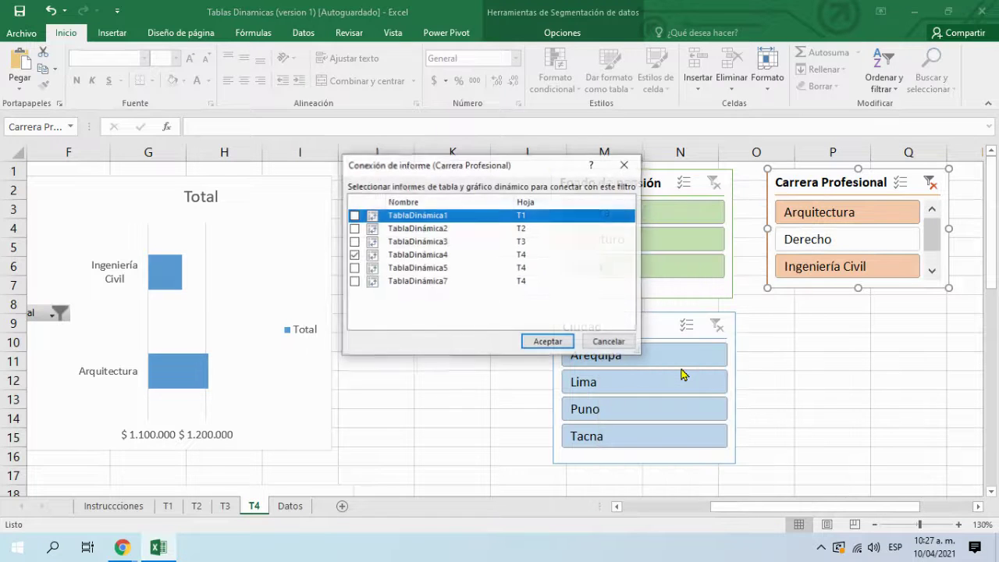
pyautogui.click(353, 268)
pyautogui.click(353, 282)
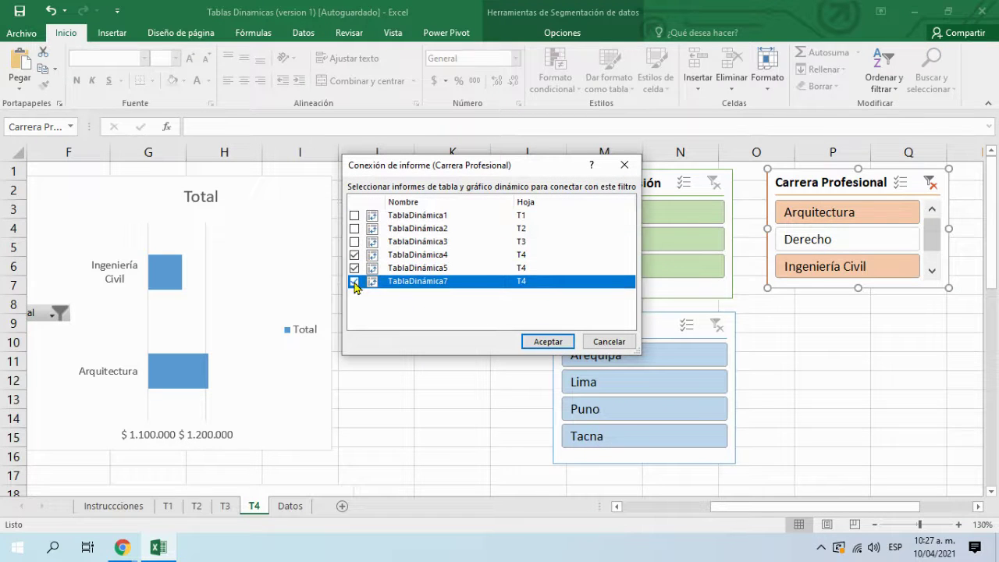
pyautogui.click(549, 342)
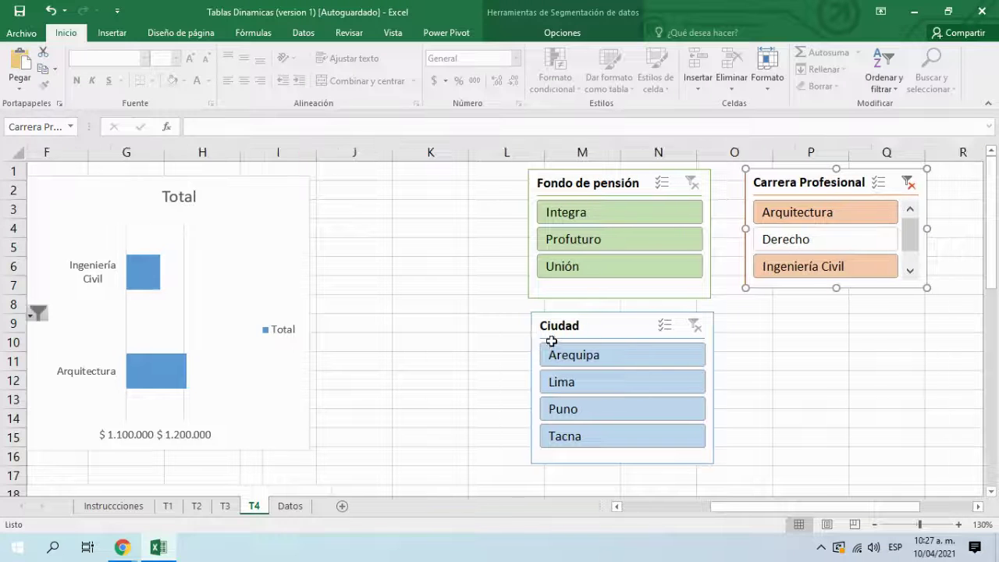
pyautogui.click(842, 367)
pyautogui.moveTo(742, 507); pyautogui.dragTo(546, 506)
# Step: Filter the Ciudad slicer to Lima
pyautogui.scroll(-12, 147, 310)
pyautogui.scroll(12, 148, 310)
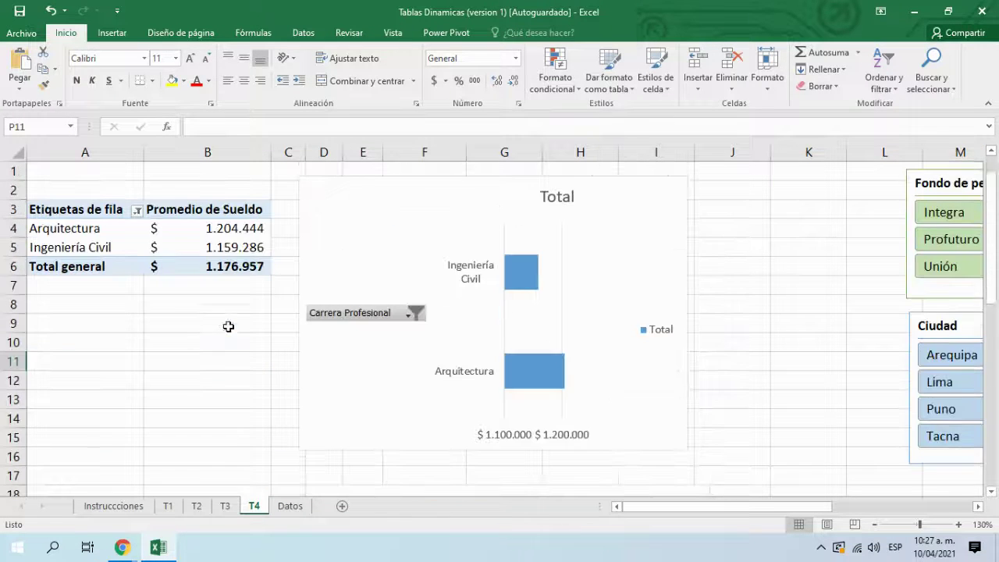
pyautogui.moveTo(680, 506); pyautogui.dragTo(824, 507)
pyautogui.click(378, 382)
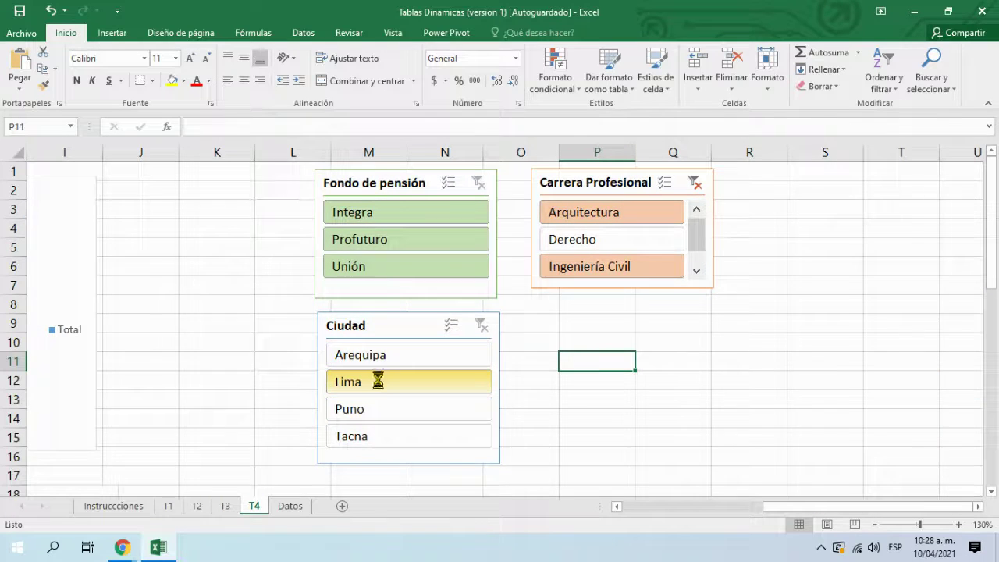
# Step: Zoom out to 80% so both charts show, then filter the Ciudad slicer to Puno
pyautogui.moveTo(802, 508); pyautogui.dragTo(662, 507)
pyautogui.click(874, 524)
pyautogui.click(874, 524)
pyautogui.click(874, 525)
pyautogui.click(874, 525)
pyautogui.click(874, 525)
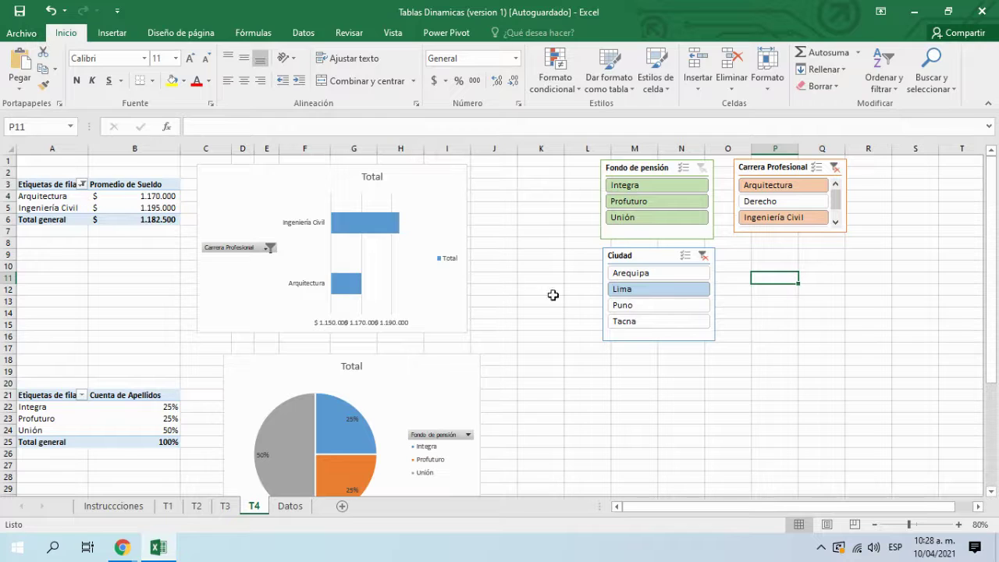
pyautogui.click(641, 305)
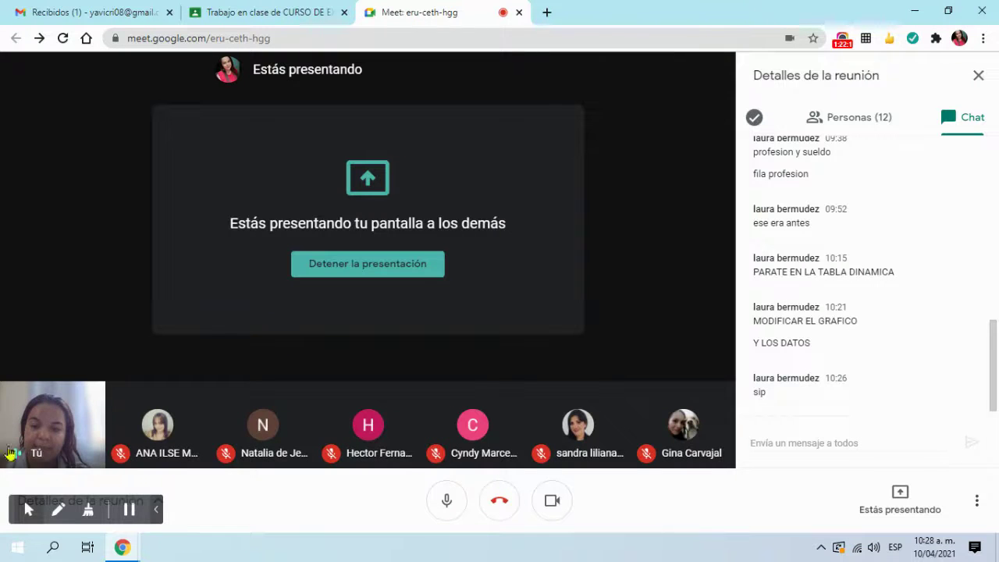
# Step: Relaunch Excel and reopen the Tablas Dinamicas workbook from the recent files list on sheet T4
pyautogui.press('super')
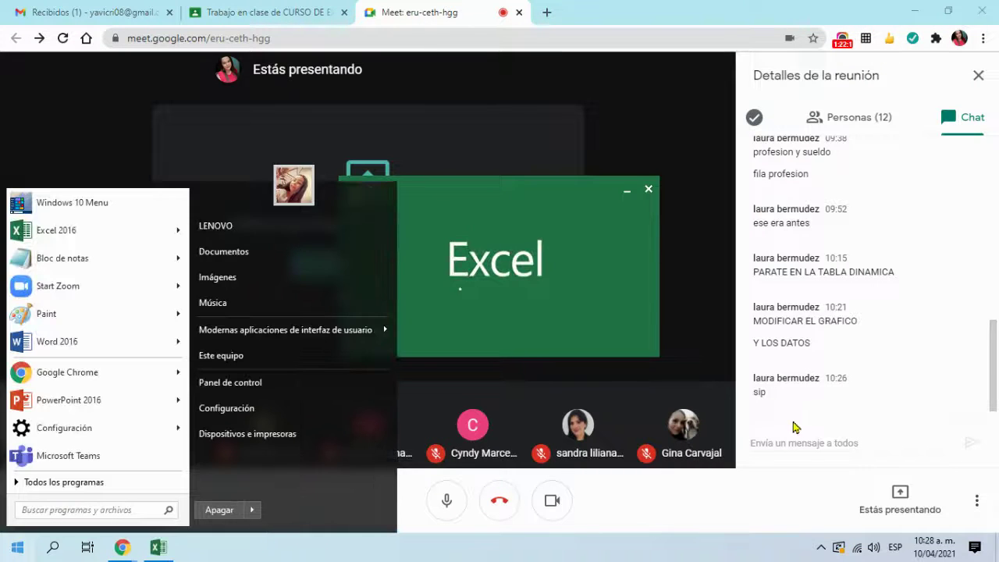
pyautogui.click(569, 557)
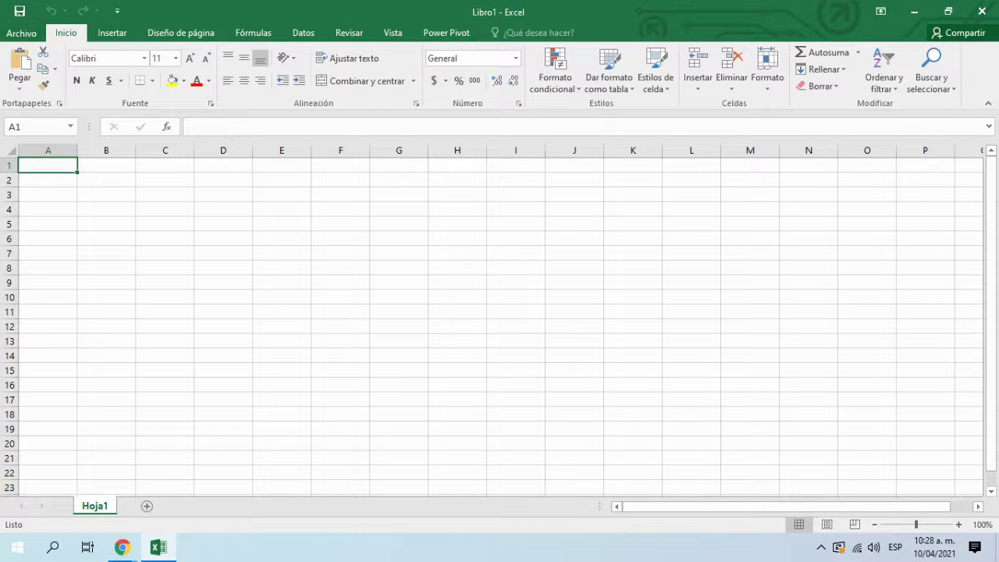
pyautogui.click(22, 33)
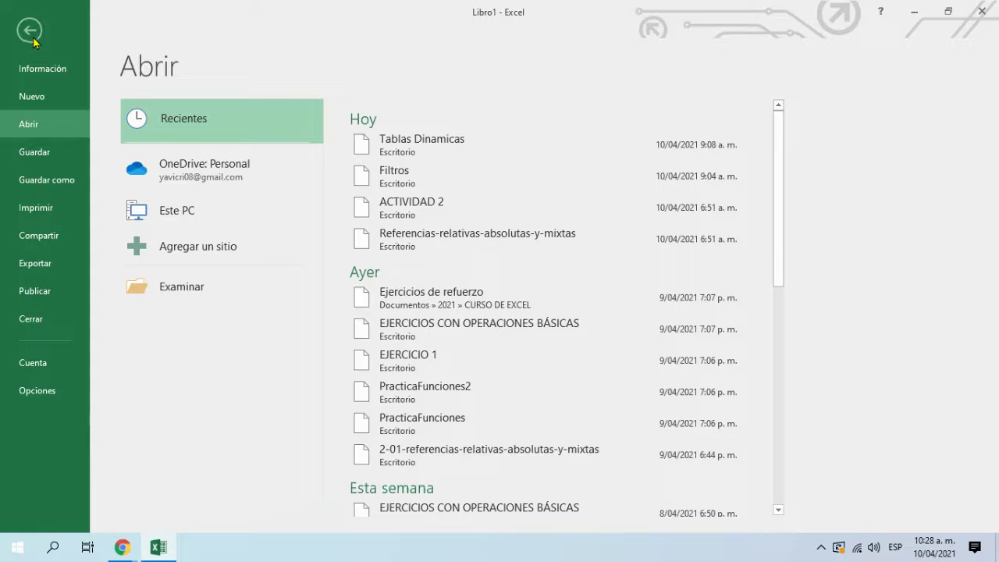
pyautogui.click(443, 155)
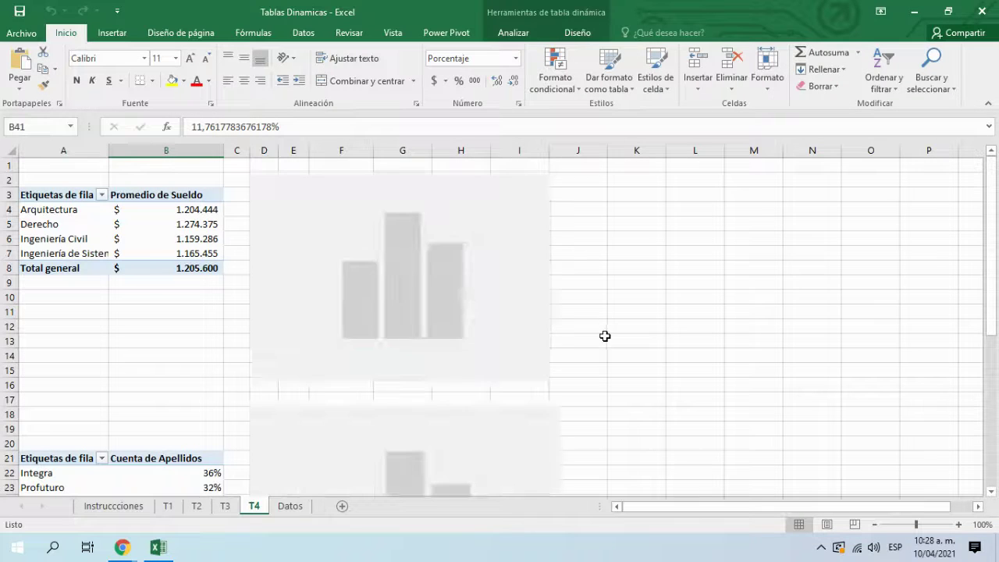
pyautogui.scroll(-10, 598, 336)
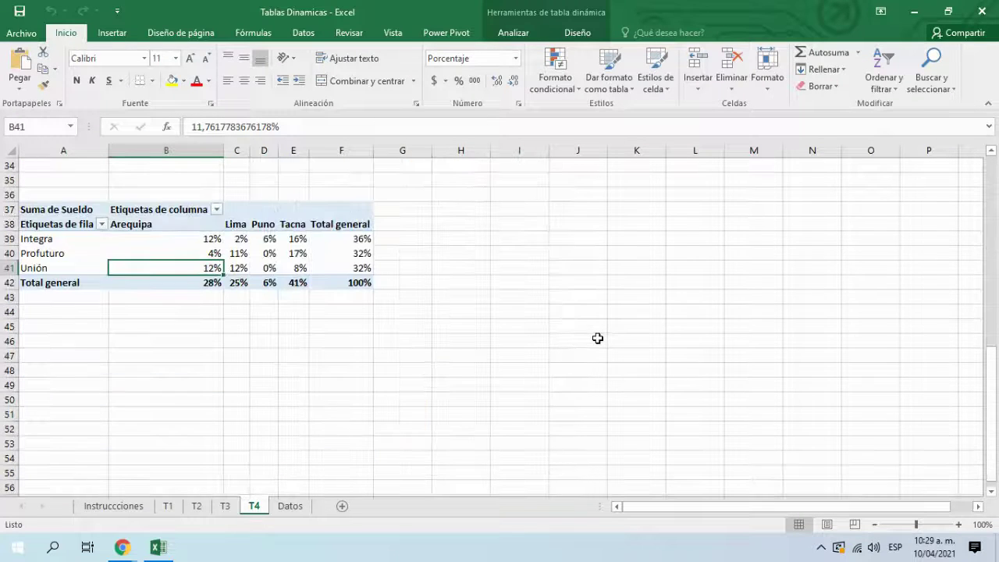
pyautogui.scroll(6, 598, 338)
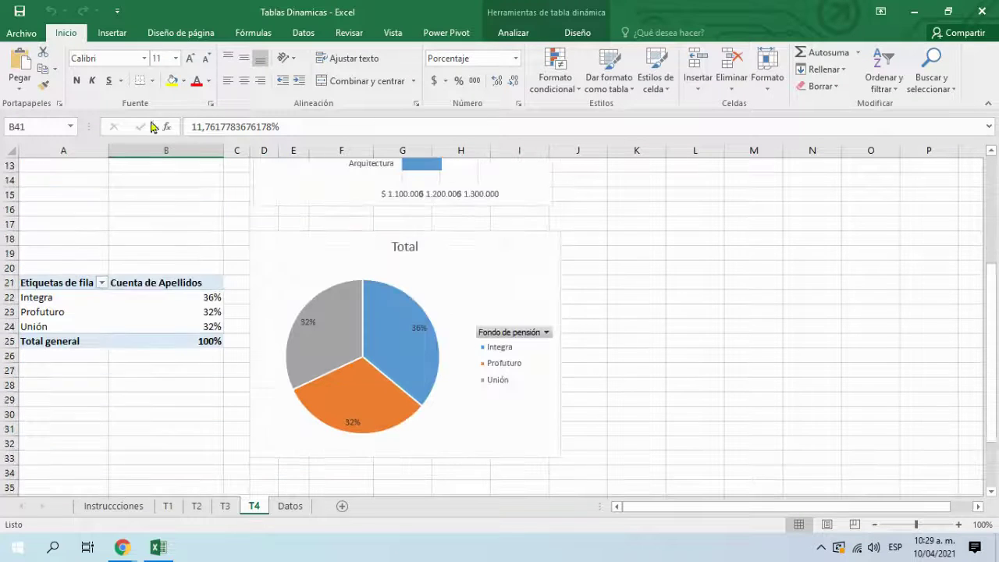
# Step: Open the 'Hoy, 10:20 a. m. (autoguardar)' version of Tablas Dinamicas from Administrar libro
pyautogui.click(24, 36)
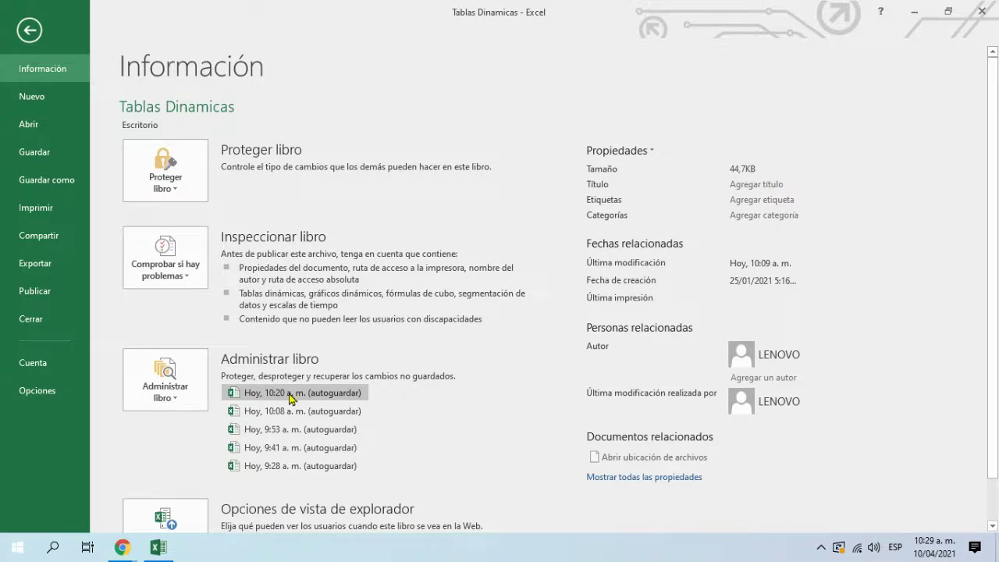
pyautogui.click(275, 396)
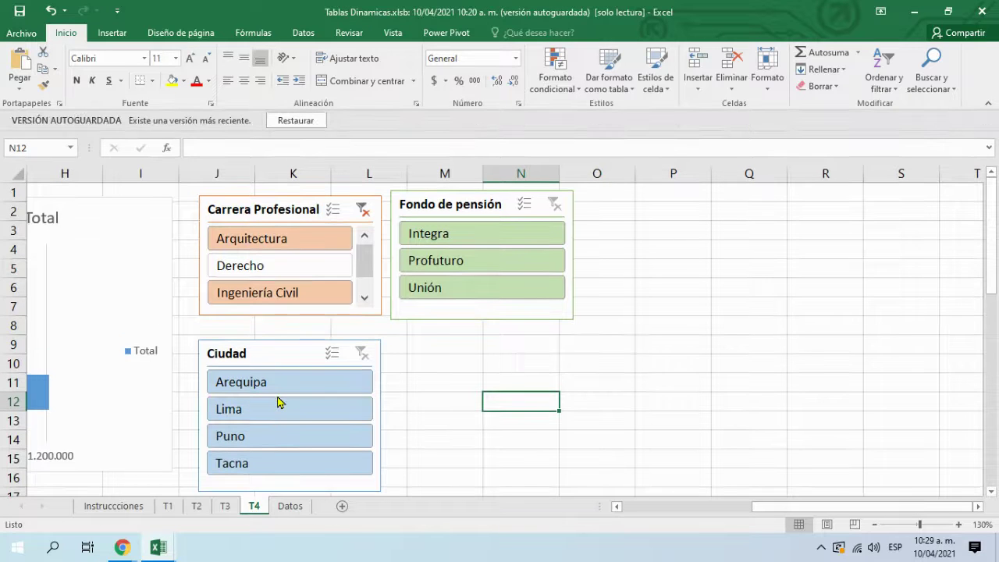
# Step: Move the Ciudad slicer to the right of Fondo de pensión, around columns O–Q
pyautogui.click(574, 360)
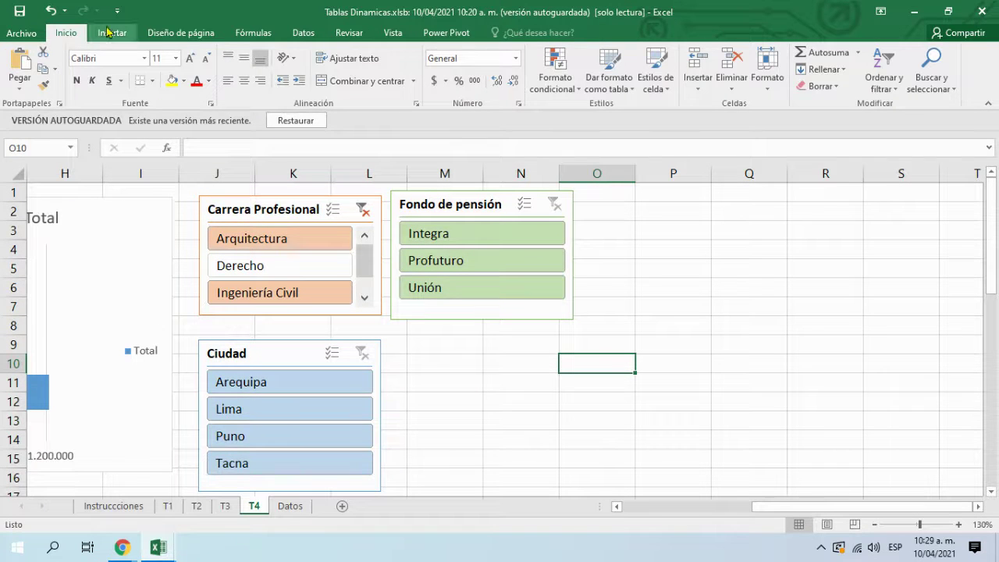
pyautogui.moveTo(291, 357); pyautogui.dragTo(719, 189)
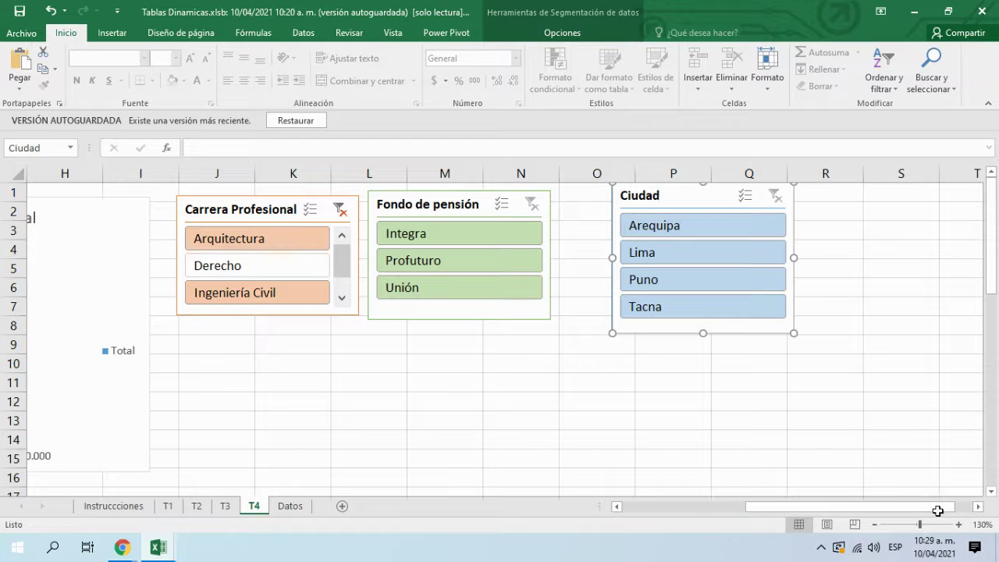
# Step: From the Google Meet window, reopen Tablas Dinamicas from Excel 2016's recent files in the Start menu
pyautogui.hotkey('alt', 'Tab')
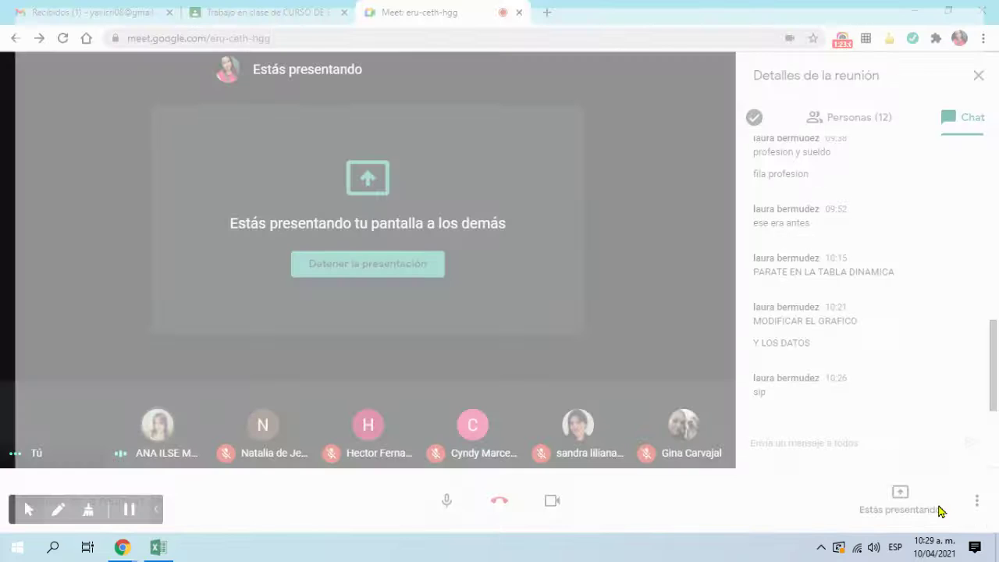
pyautogui.click(17, 546)
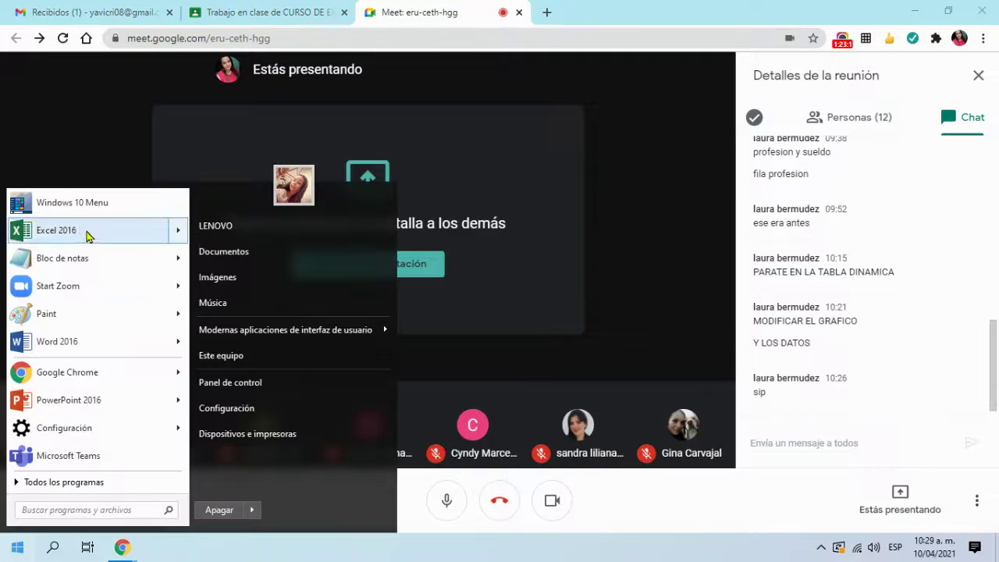
pyautogui.moveTo(106, 238)
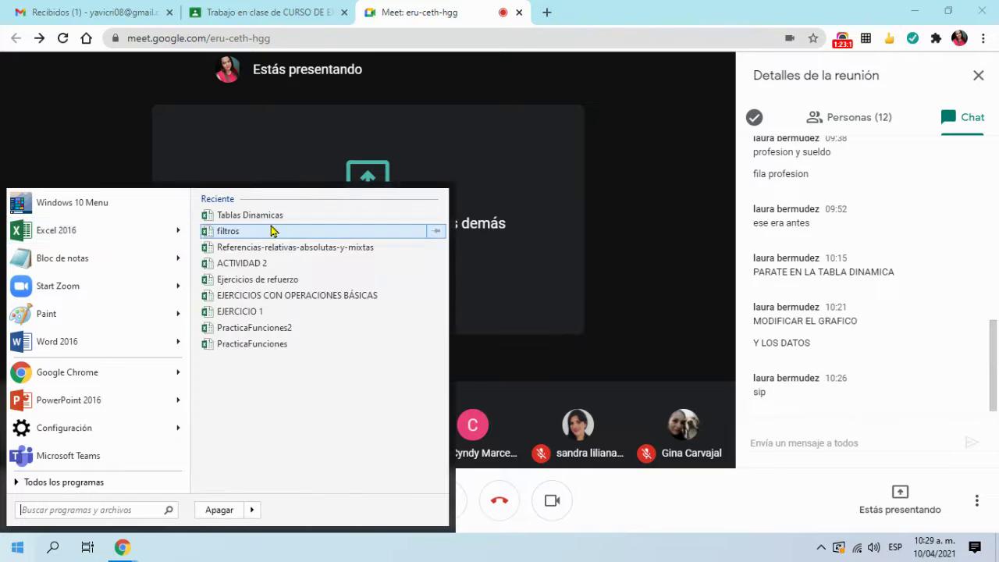
pyautogui.click(292, 217)
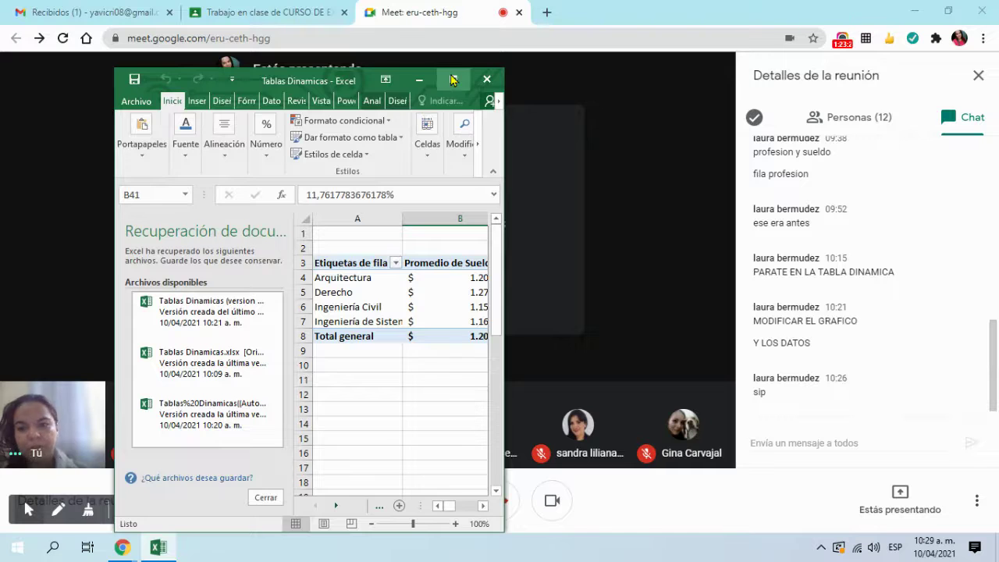
# Step: Maximize Excel and open the recovered Tablas Dinamicas (version 1) from the Document Recovery pane
pyautogui.click(453, 78)
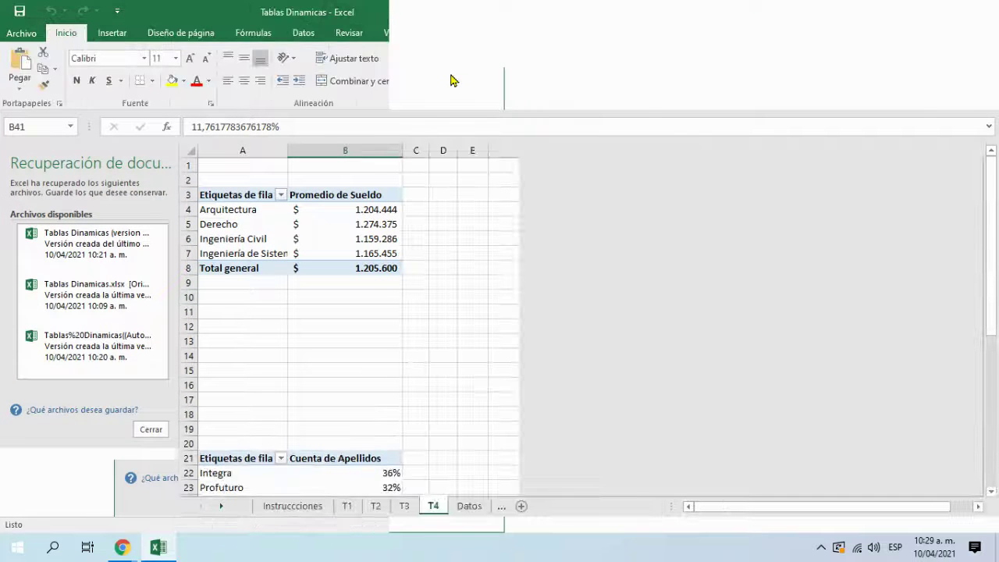
pyautogui.scroll(-1, 353, 363)
pyautogui.scroll(-6, 353, 364)
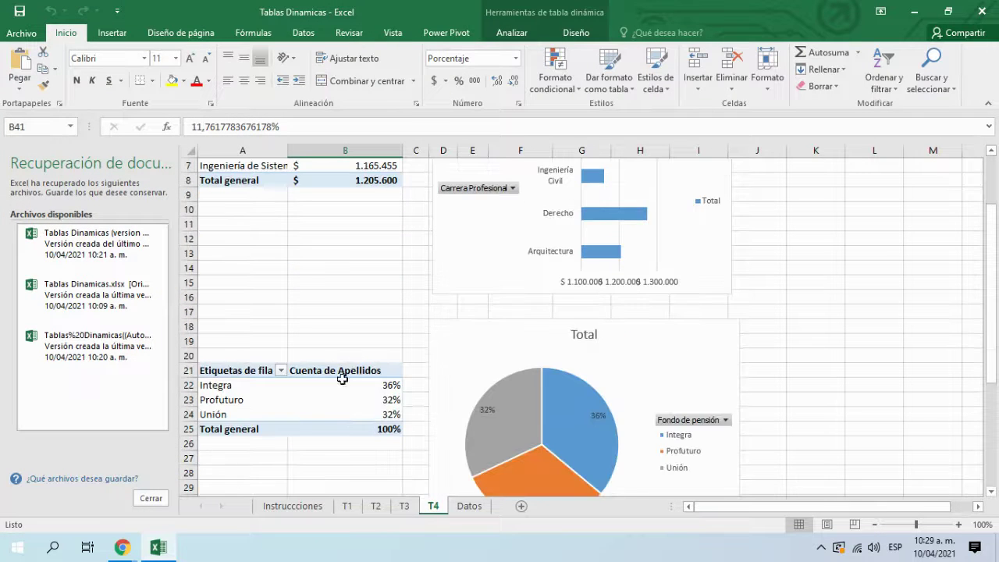
pyautogui.scroll(7, 355, 386)
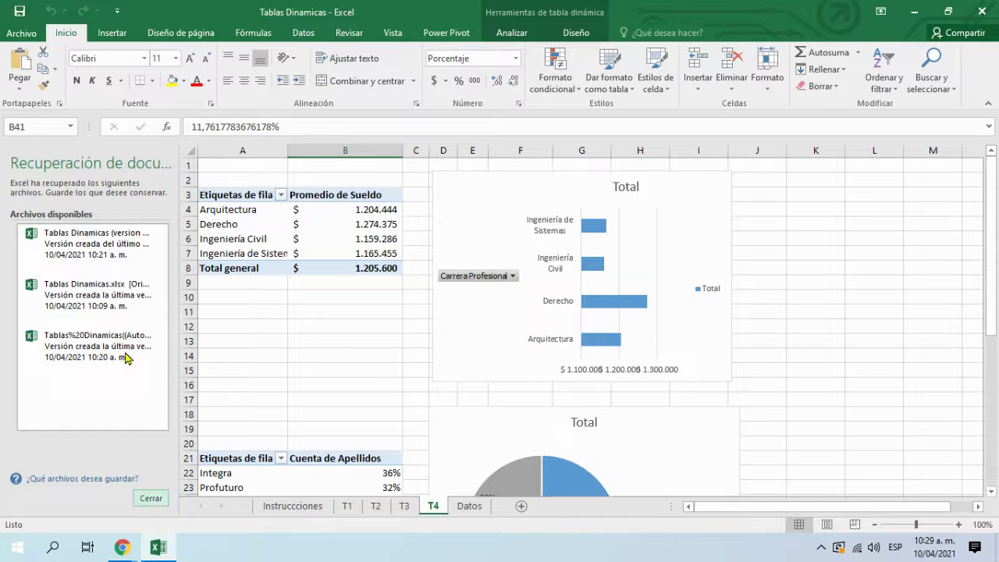
pyautogui.click(115, 240)
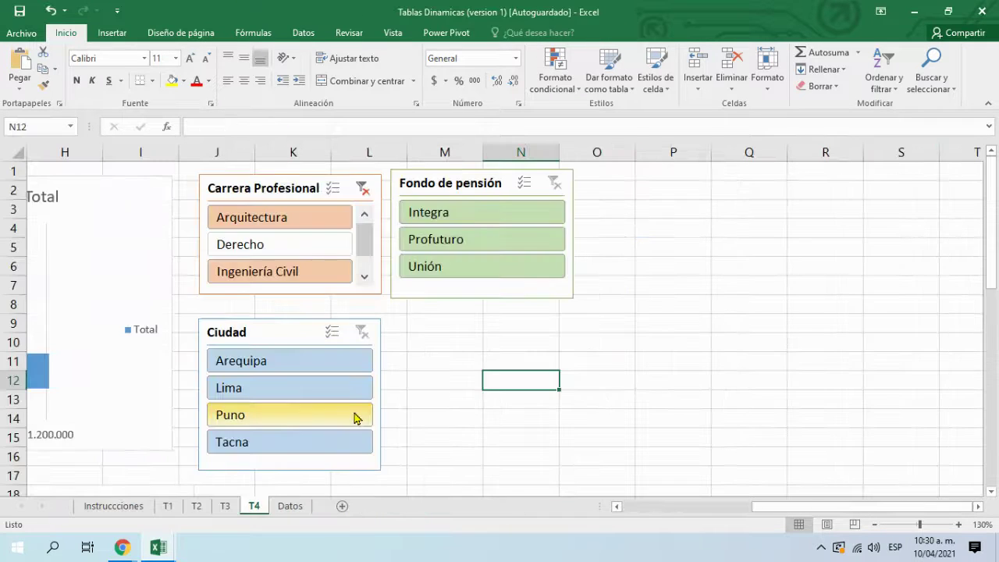
# Step: Shift the Carrera Profesional and Ciudad slicers further right, away from the charts
pyautogui.click(585, 450)
pyautogui.moveTo(306, 187); pyautogui.dragTo(839, 185)
pyautogui.moveTo(377, 335); pyautogui.dragTo(559, 326)
pyautogui.moveTo(788, 507); pyautogui.dragTo(628, 507)
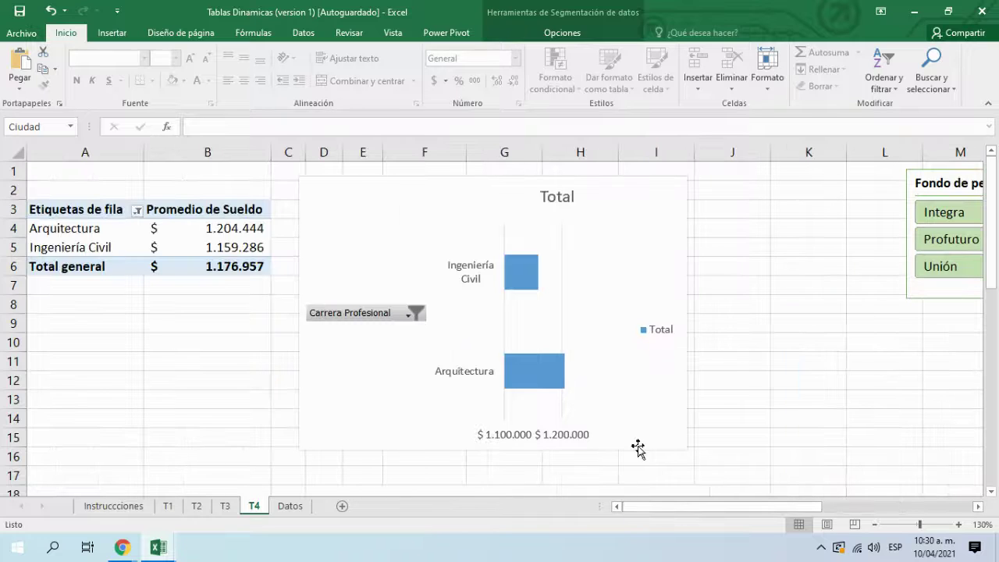
pyautogui.click(737, 396)
# Step: Review the salary bar chart and pension pie chart, then select rows 16 to 19
pyautogui.scroll(-3, 714, 401)
pyautogui.scroll(2, 714, 402)
pyautogui.scroll(1, 714, 402)
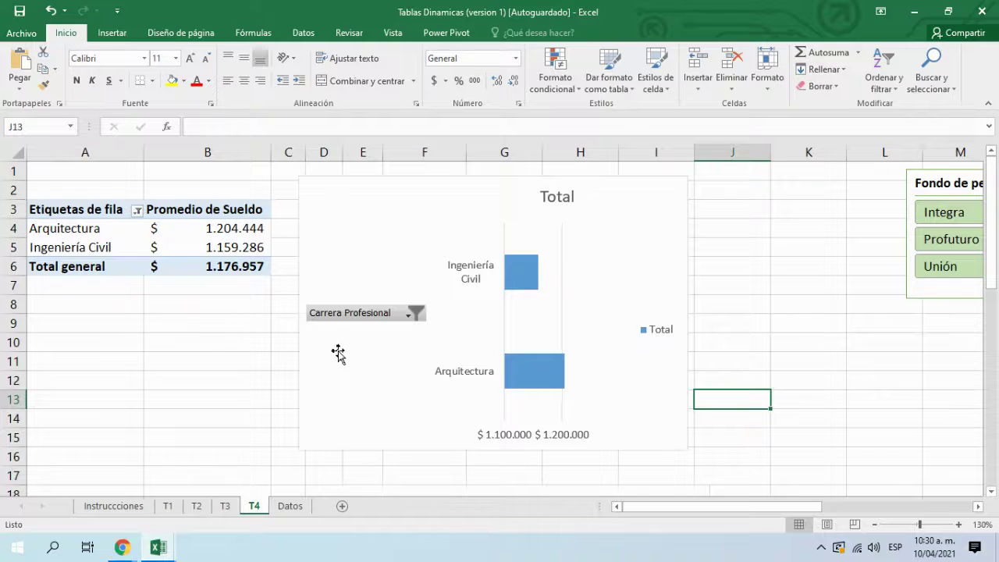
pyautogui.scroll(-3, 338, 353)
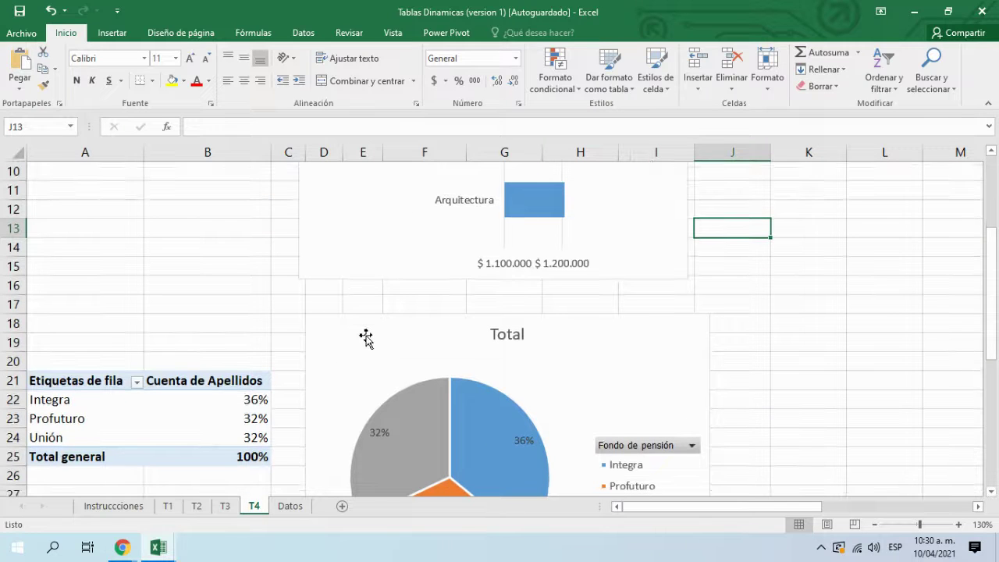
pyautogui.click(366, 337)
pyautogui.click(364, 275)
pyautogui.click(107, 301)
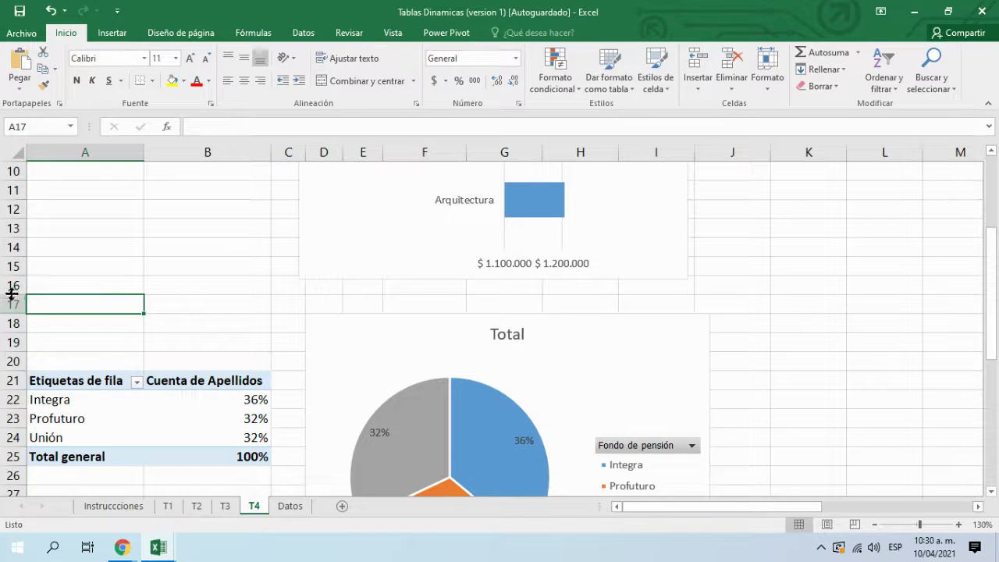
pyautogui.moveTo(6, 285); pyautogui.dragTo(6, 337)
# Step: Insert four blank rows at rows 16–19 and check the bar chart's placement
pyautogui.rightClick(6, 341)
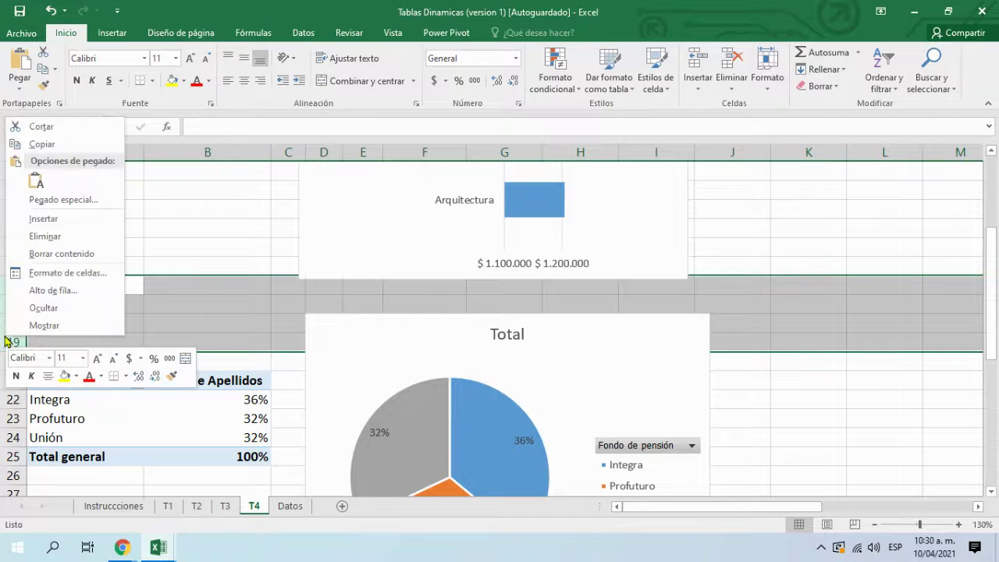
pyautogui.click(49, 221)
pyautogui.scroll(3, 144, 312)
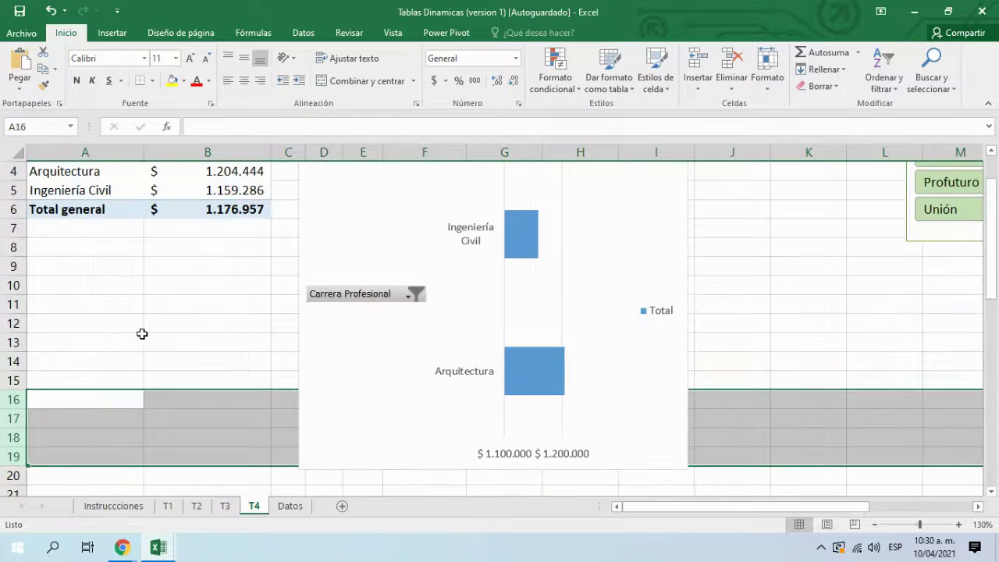
pyautogui.click(437, 210)
pyautogui.scroll(-5, 598, 406)
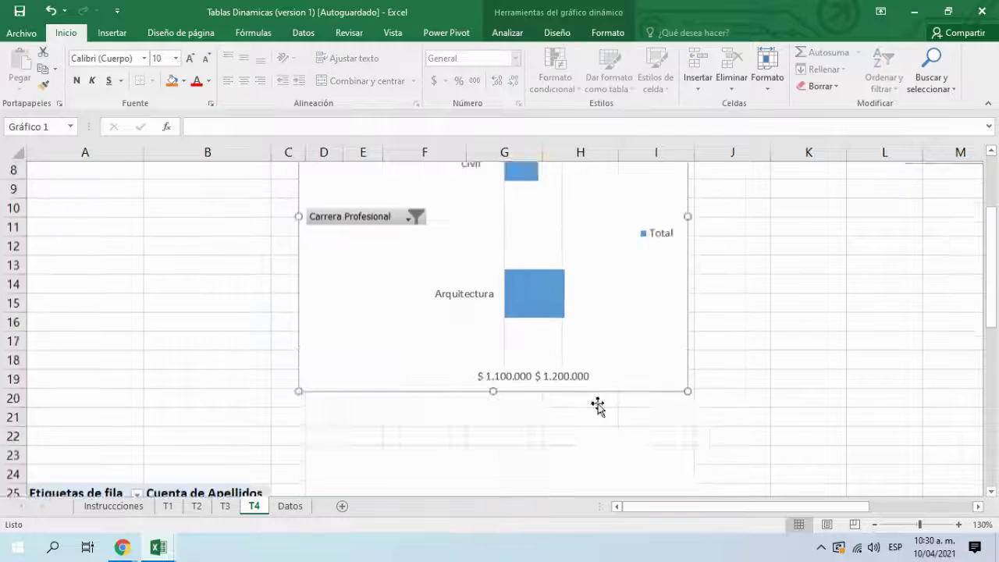
pyautogui.scroll(5, 492, 235)
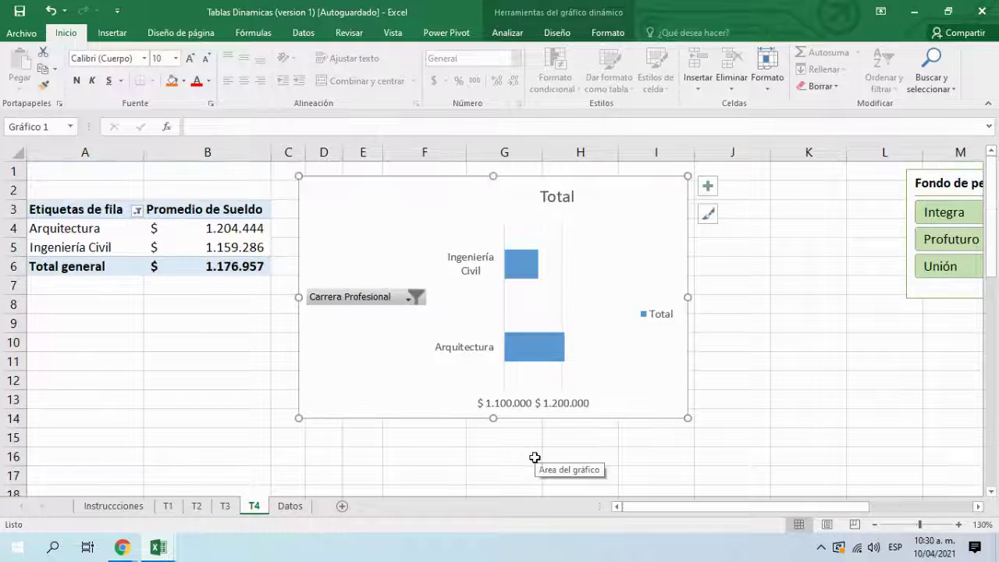
pyautogui.click(507, 478)
pyautogui.scroll(-4, 327, 429)
pyautogui.scroll(-5, 286, 411)
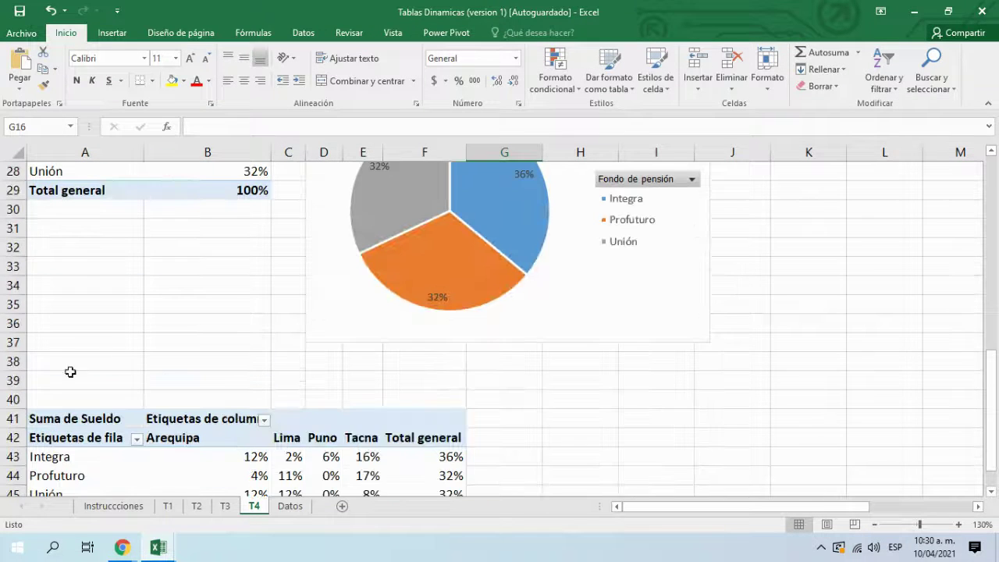
# Step: Insert six blank rows at rows 35–40, then select and drag the pie chart upward
pyautogui.moveTo(12, 398); pyautogui.dragTo(11, 304)
pyautogui.rightClick(12, 309)
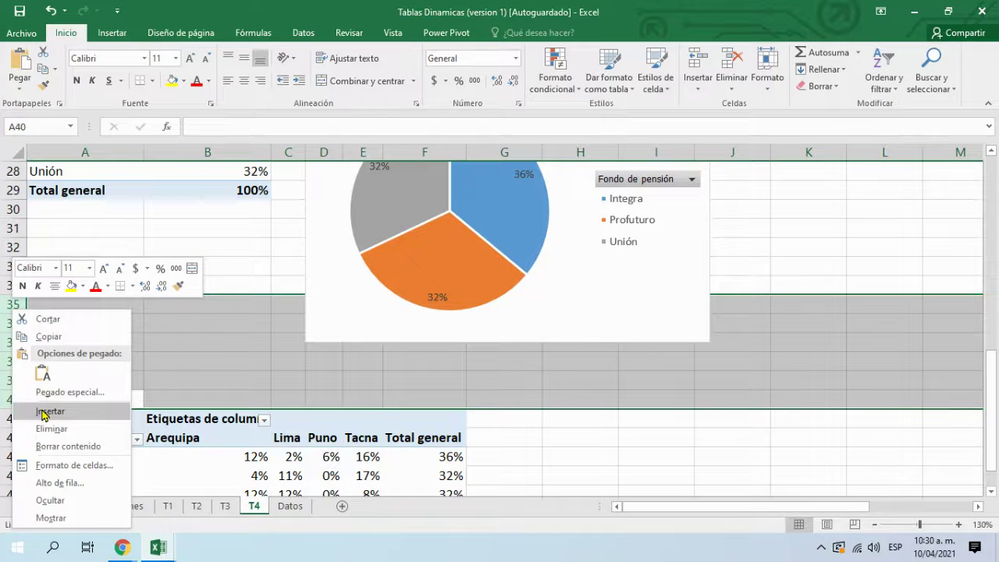
pyautogui.click(47, 411)
pyautogui.scroll(-2, 83, 388)
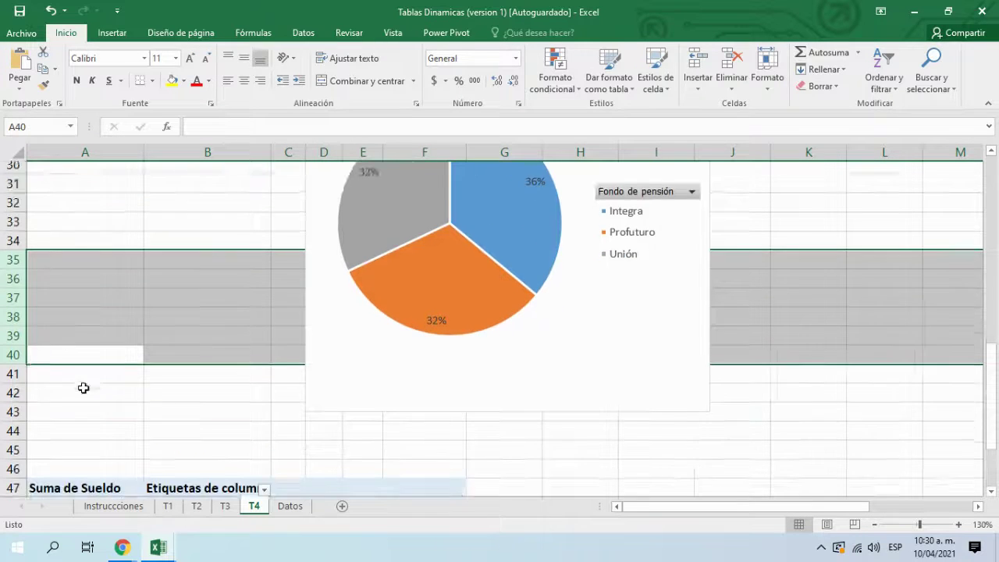
pyautogui.click(205, 381)
pyautogui.scroll(2, 635, 397)
pyautogui.click(535, 449)
pyautogui.moveTo(508, 454); pyautogui.dragTo(528, 352)
# Step: Move the pie chart slightly up and to the right beside the pension-fund table
pyautogui.scroll(4, 601, 406)
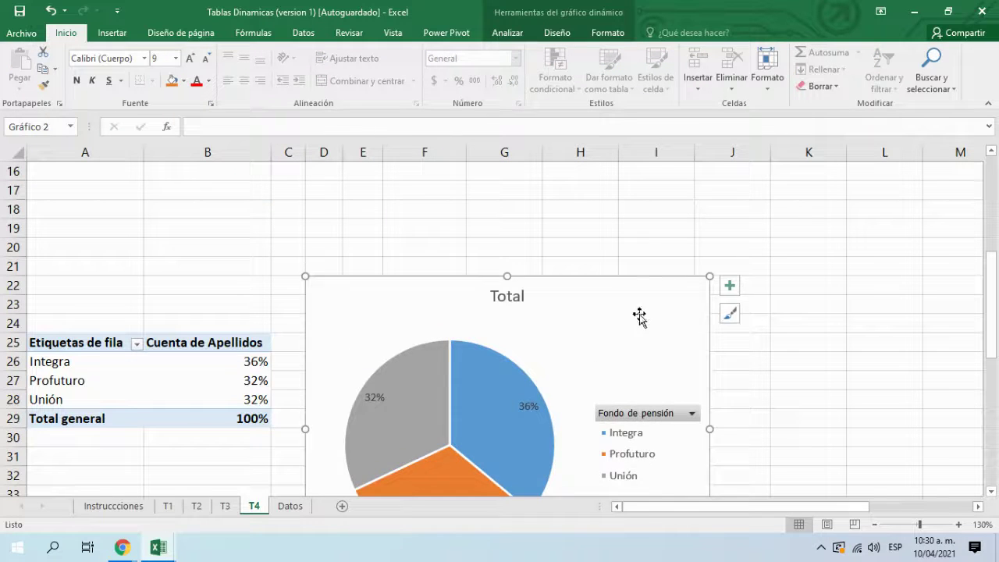
pyautogui.moveTo(578, 324); pyautogui.dragTo(600, 311)
pyautogui.scroll(4, 623, 312)
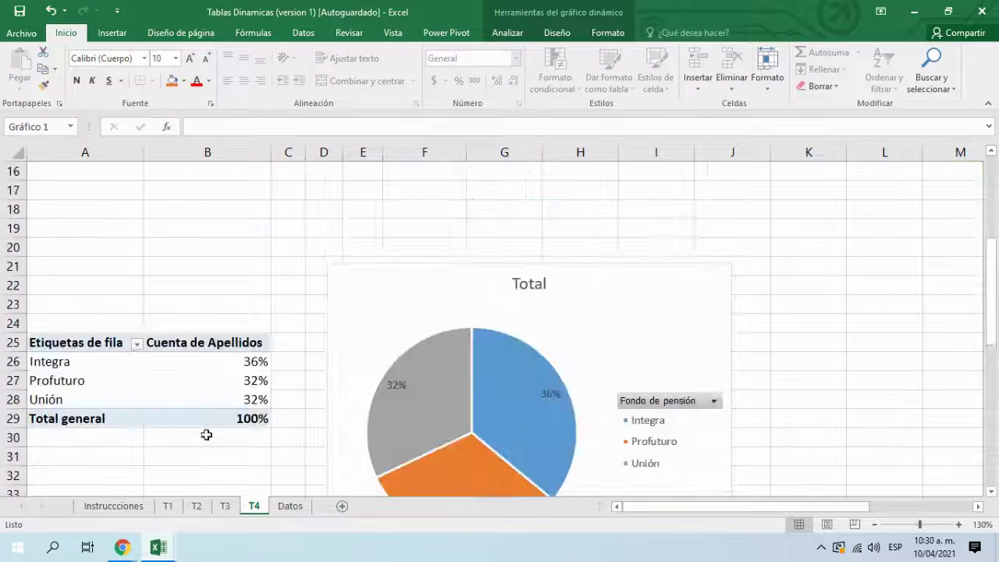
pyautogui.scroll(-4, 206, 445)
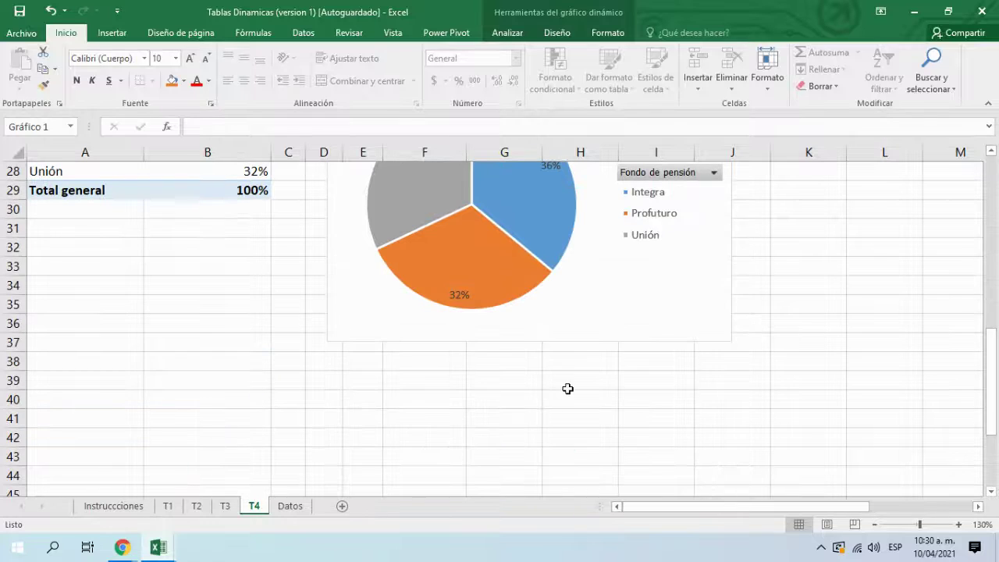
pyautogui.click(572, 381)
pyautogui.scroll(-4, 539, 387)
pyautogui.scroll(5, 452, 365)
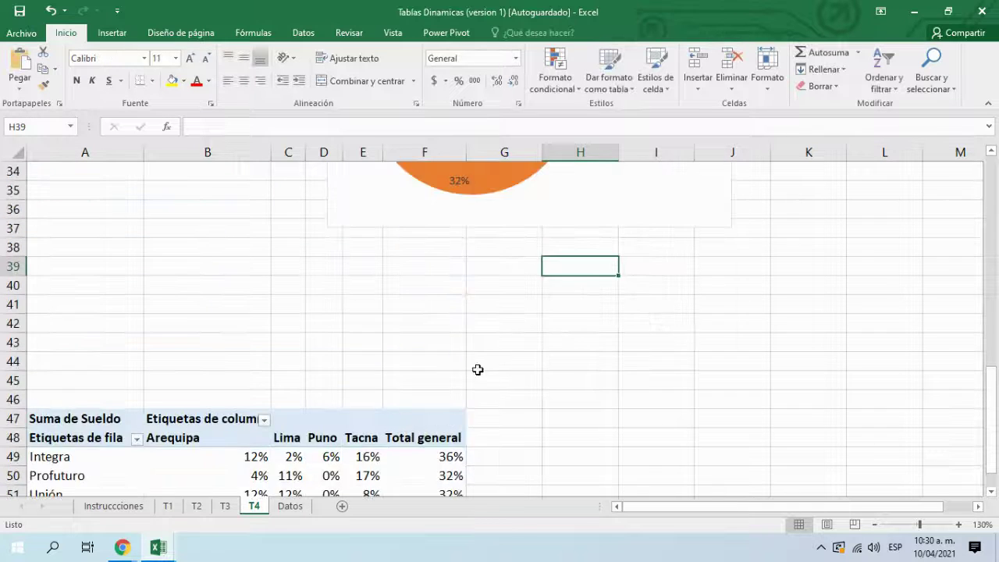
# Step: Shrink the pie chart from its lower-right corner and deselect it
pyautogui.click(634, 389)
pyautogui.moveTo(729, 395); pyautogui.dragTo(700, 364)
pyautogui.click(803, 428)
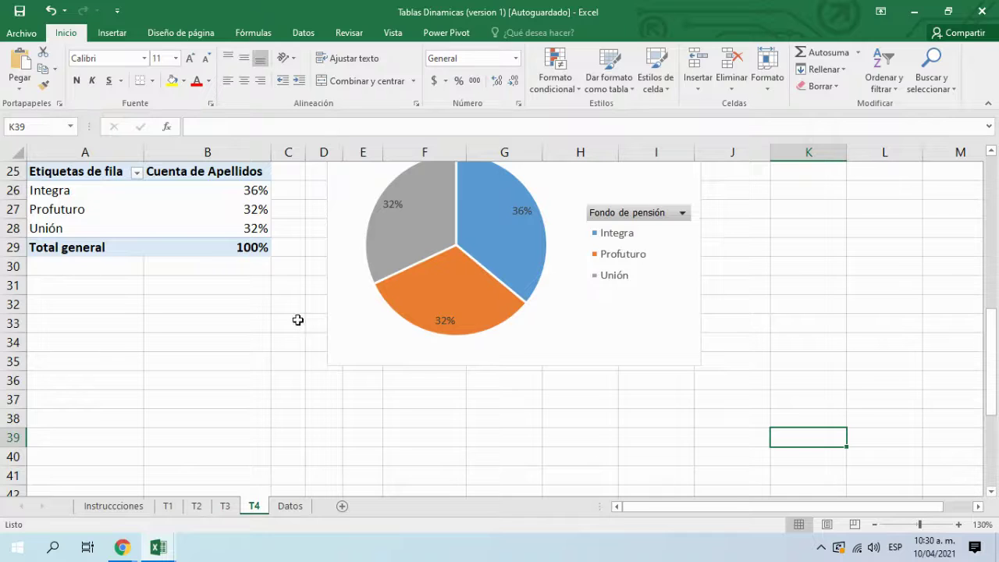
pyautogui.click(297, 320)
pyautogui.scroll(7, 301, 343)
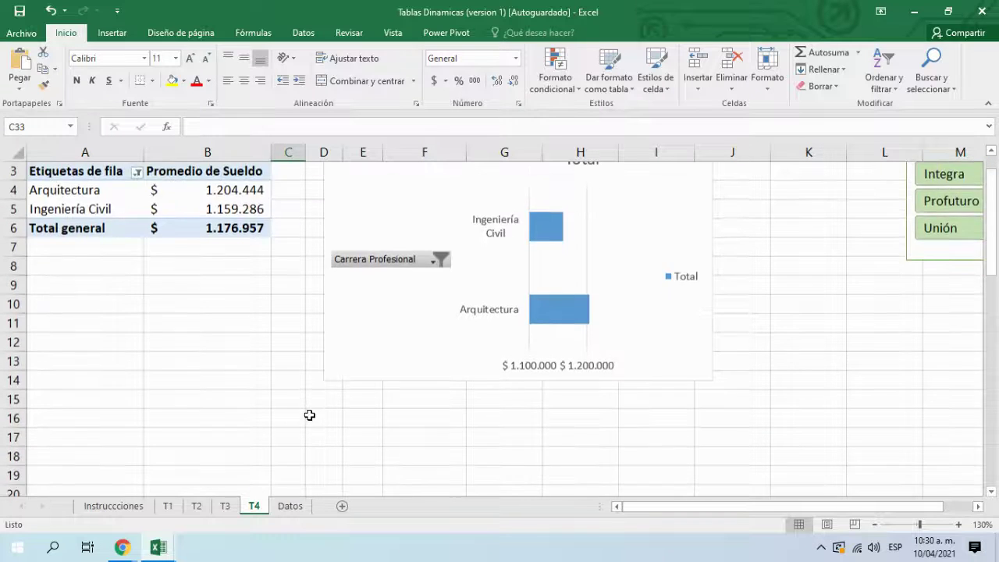
pyautogui.scroll(-8, 309, 415)
pyautogui.scroll(3, 312, 418)
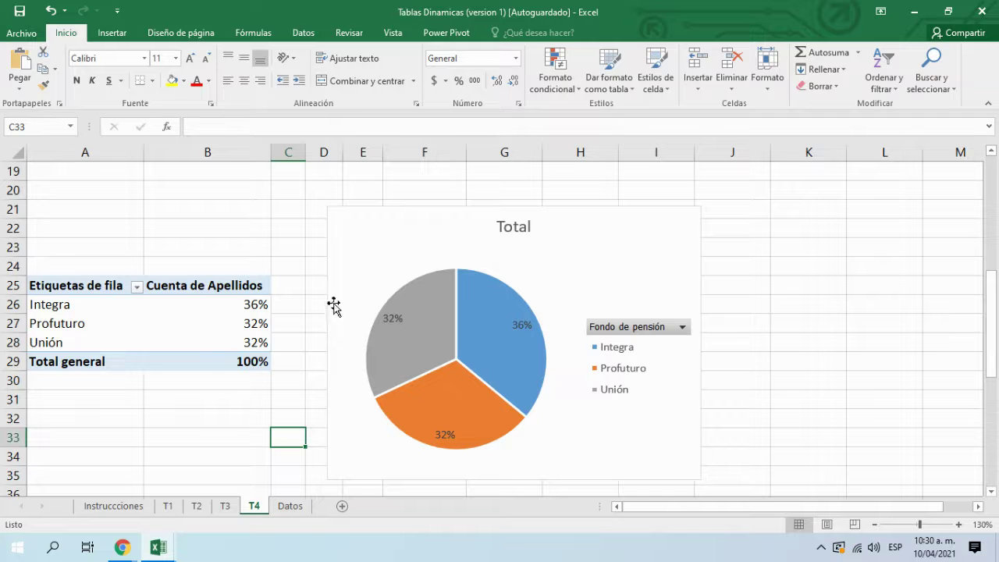
pyautogui.click(221, 400)
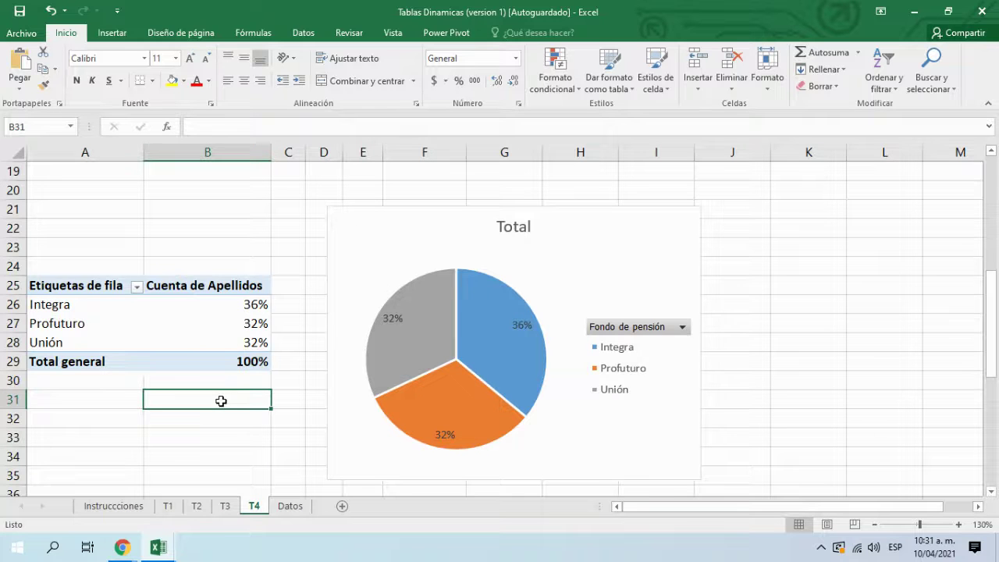
pyautogui.scroll(2, 202, 325)
pyautogui.click(204, 286)
pyautogui.scroll(4, 216, 277)
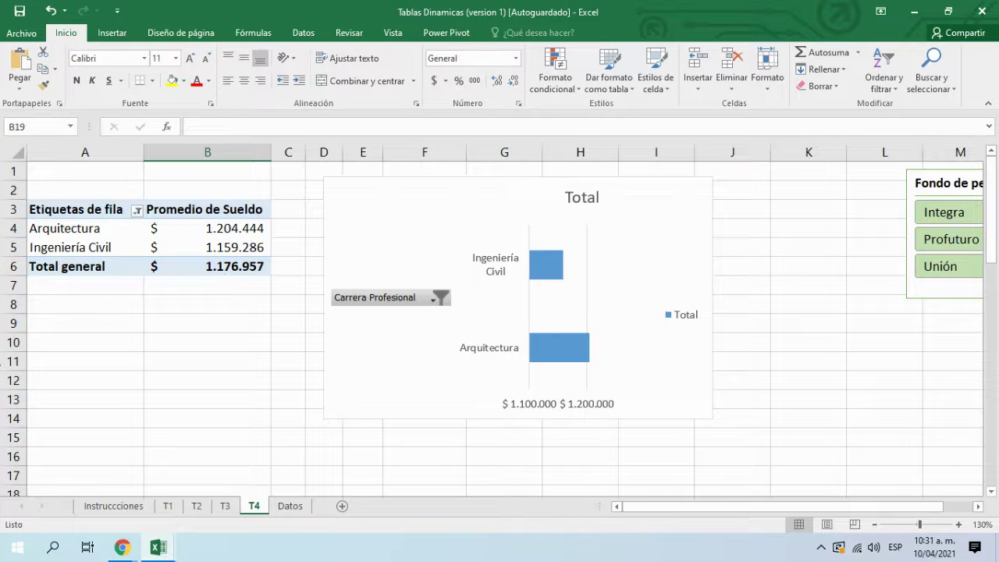
# Step: Shrink the average-salary bar chart to end above row 14, then view the workbook's Información page
pyautogui.click(383, 383)
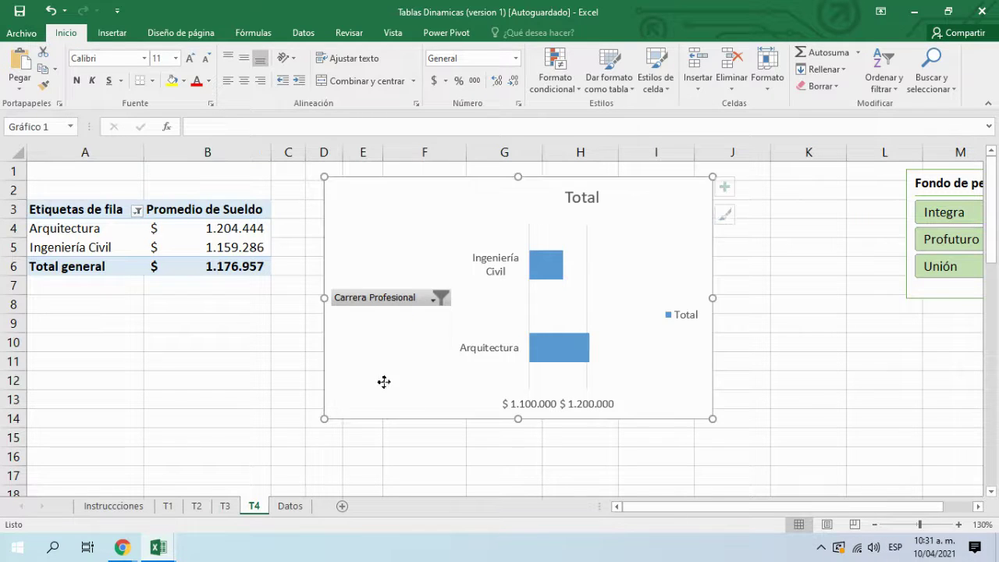
pyautogui.moveTo(709, 417); pyautogui.dragTo(697, 408)
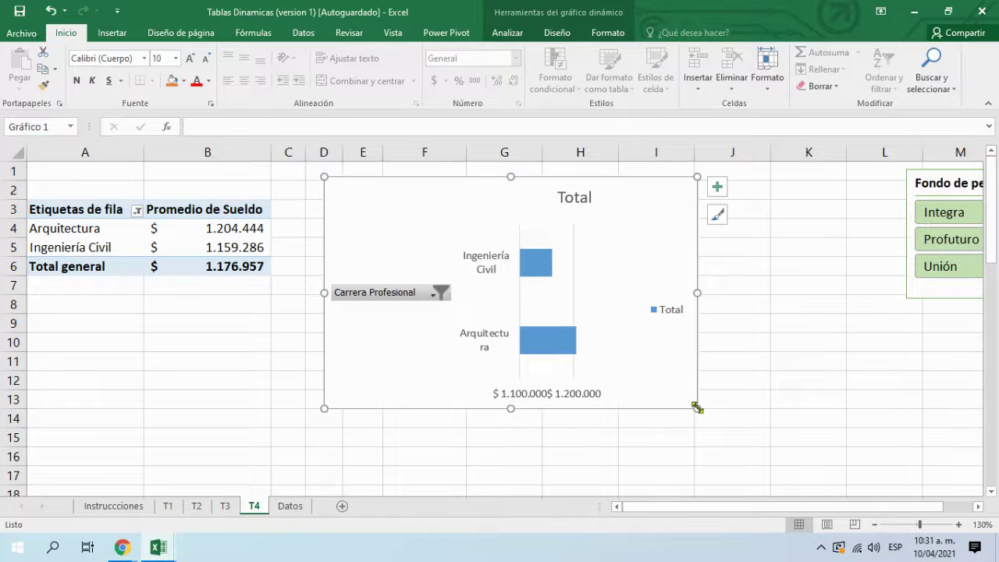
pyautogui.click(761, 414)
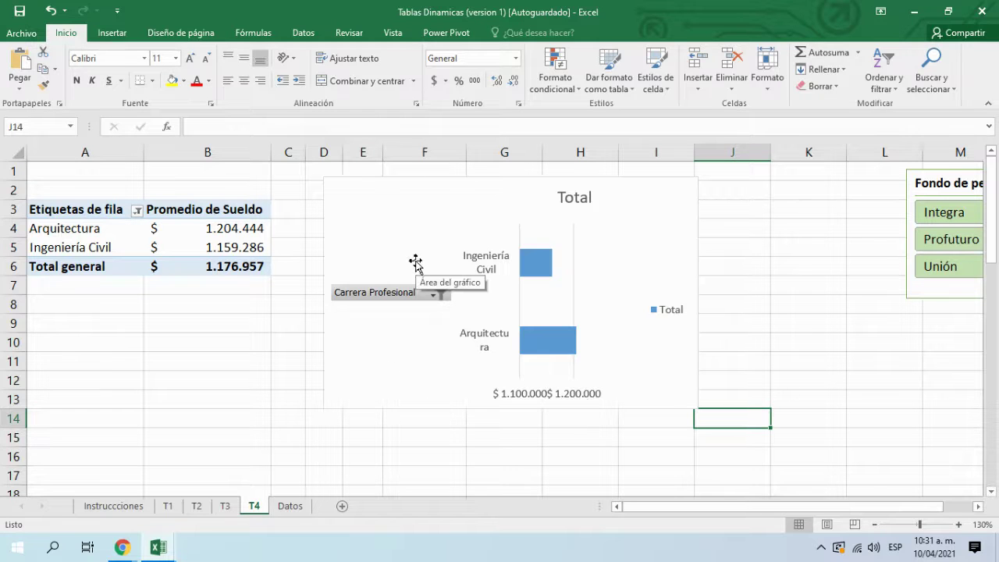
pyautogui.click(24, 37)
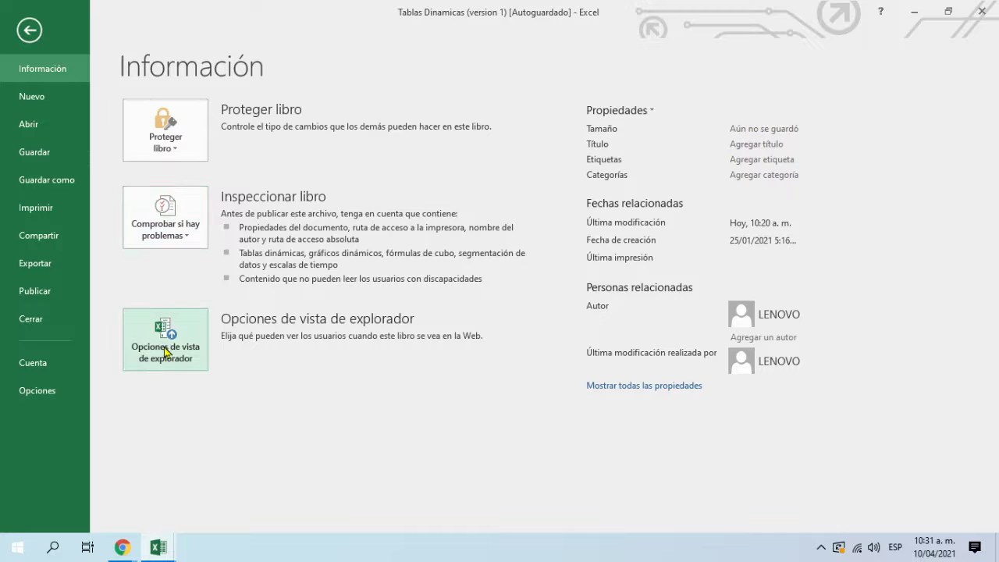
pyautogui.click(35, 127)
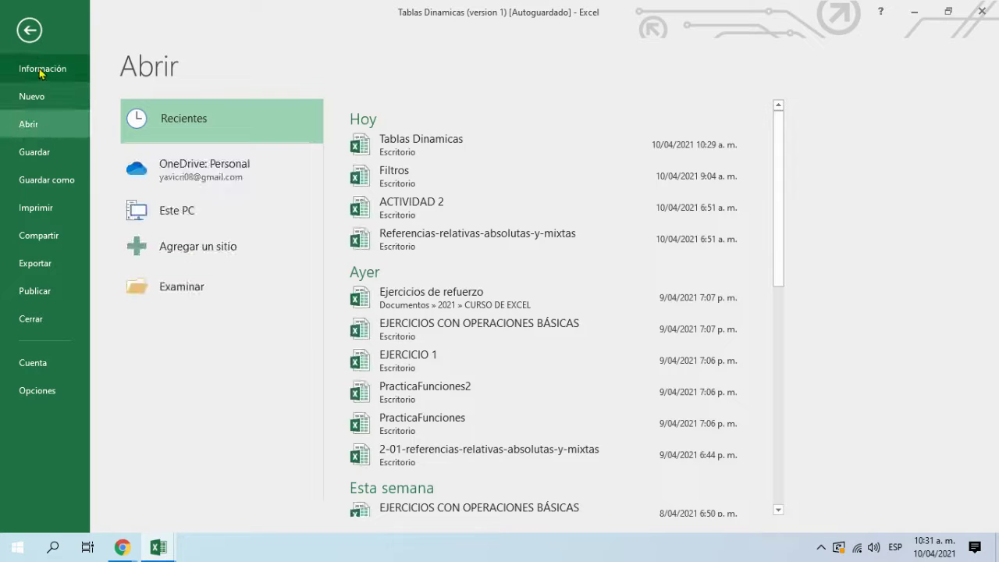
pyautogui.click(35, 39)
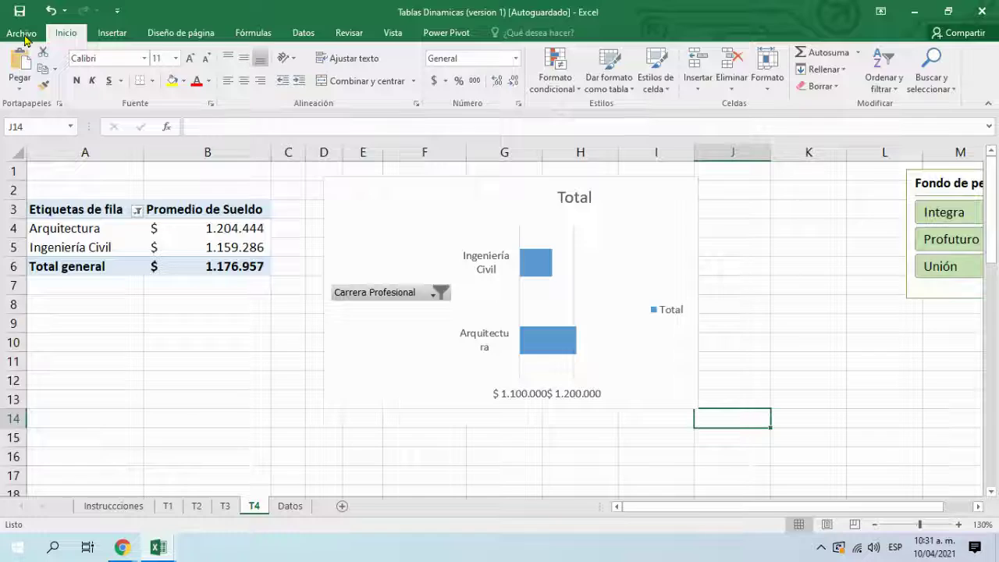
pyautogui.click(26, 36)
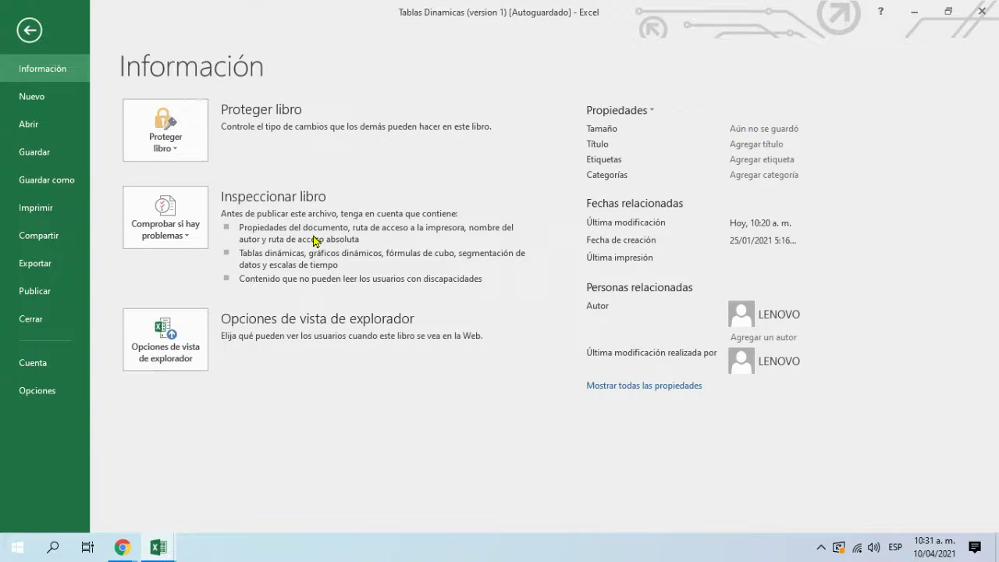
pyautogui.click(38, 98)
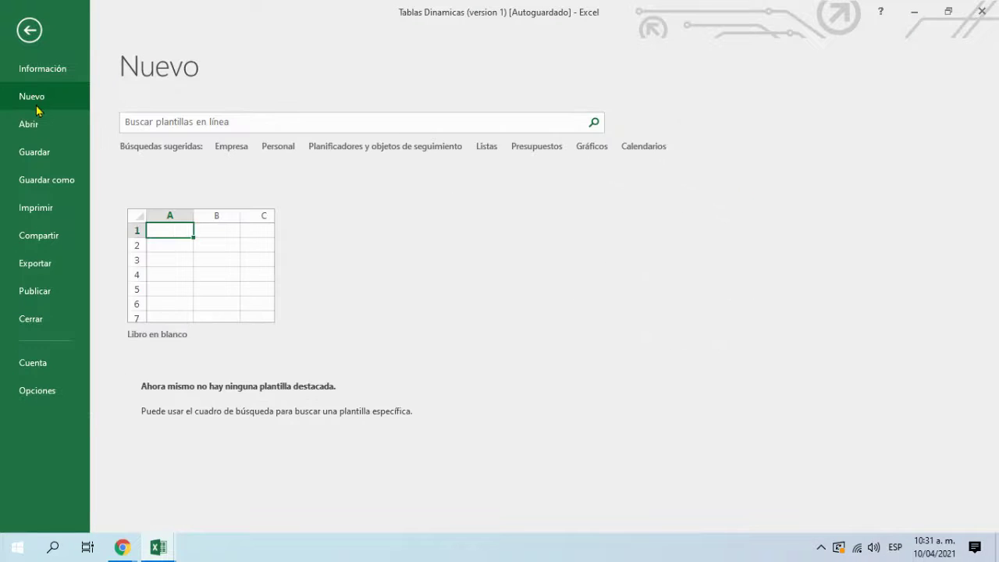
pyautogui.click(43, 124)
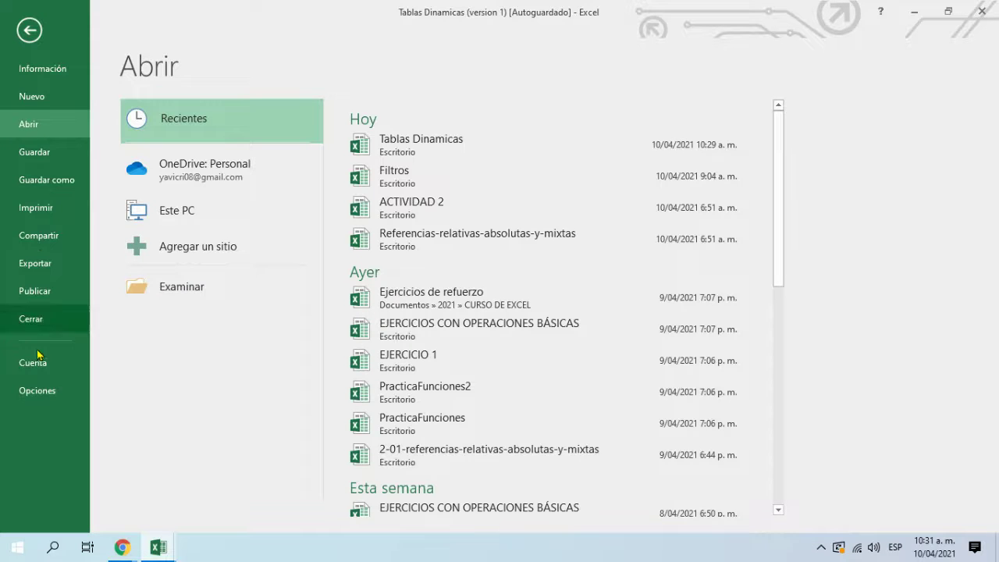
pyautogui.click(45, 392)
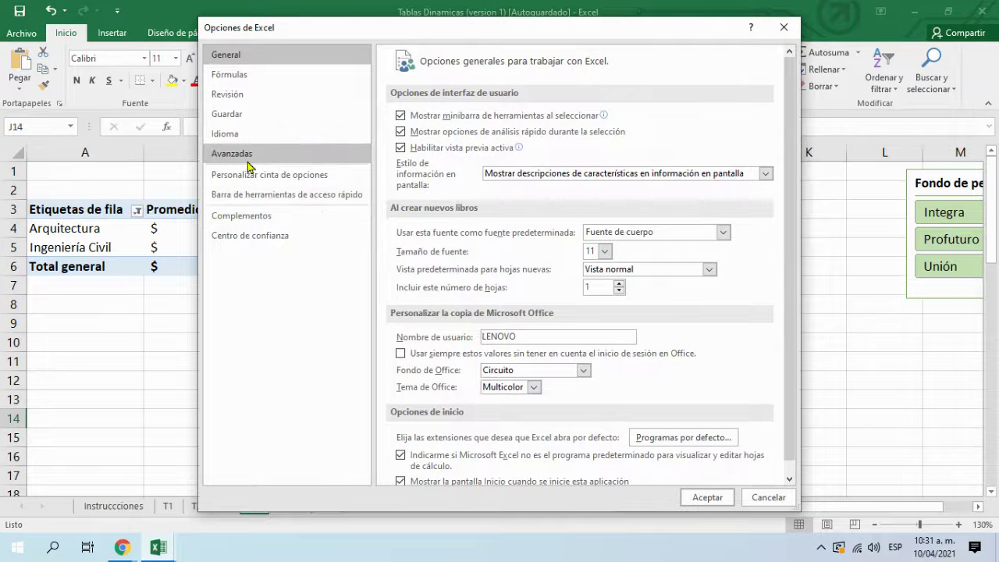
pyautogui.click(783, 26)
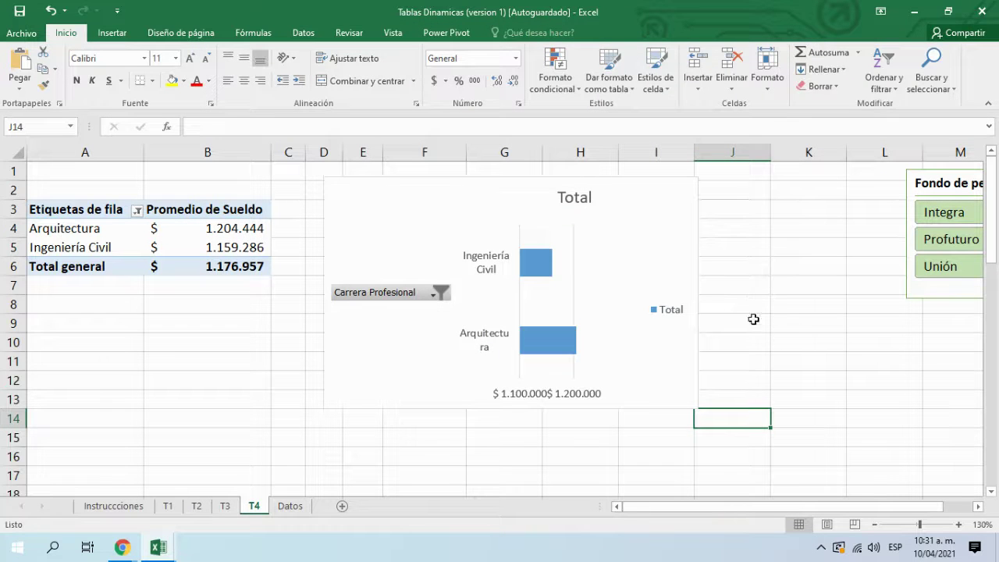
pyautogui.click(804, 346)
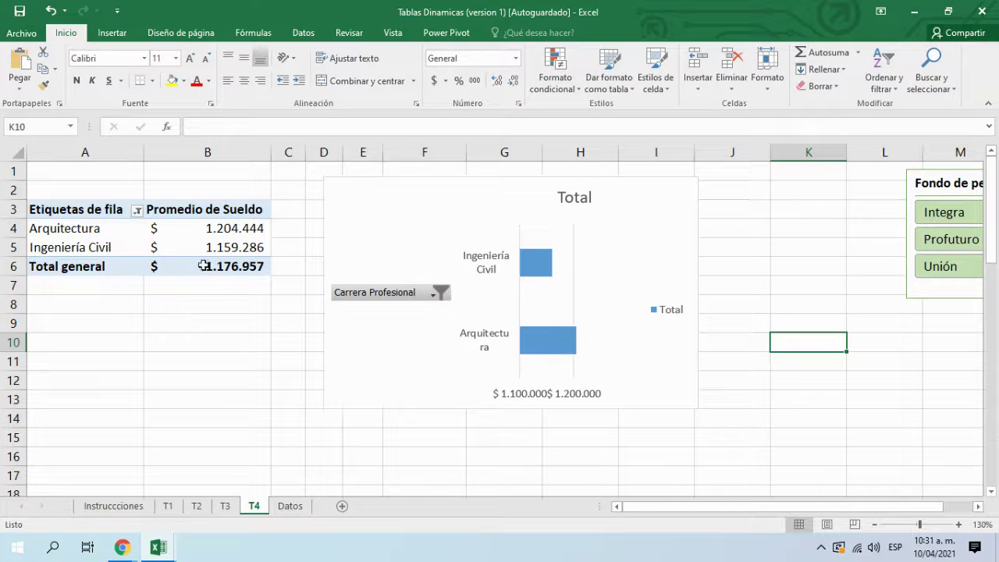
pyautogui.moveTo(749, 507); pyautogui.dragTo(706, 513)
# Step: Connect the Fondo de pensión slicer to TablaDinámica5 and TablaDinámica7 via Conexiones de informe
pyautogui.click(837, 178)
pyautogui.rightClick(838, 178)
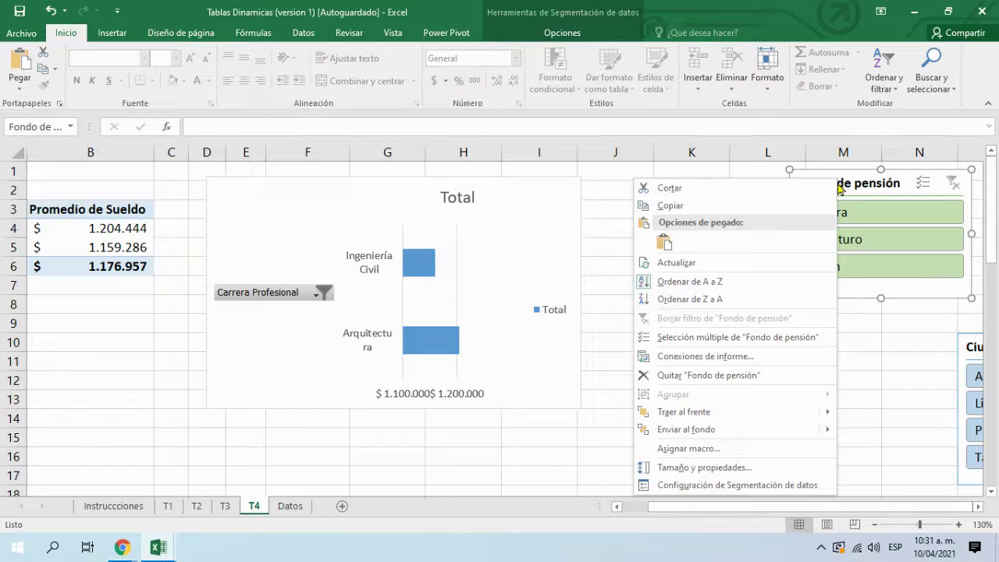
pyautogui.click(726, 360)
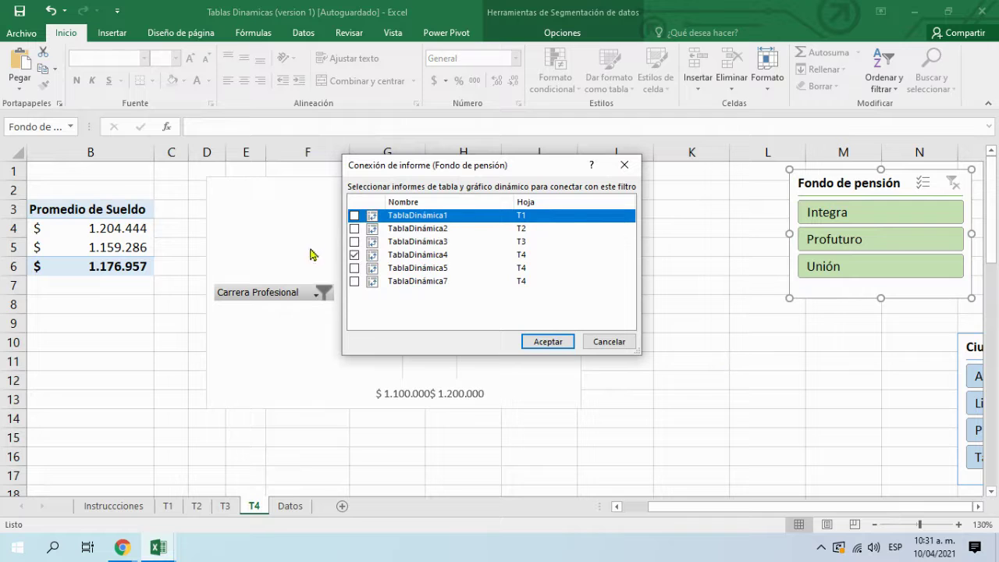
pyautogui.click(353, 268)
pyautogui.click(353, 281)
pyautogui.click(546, 341)
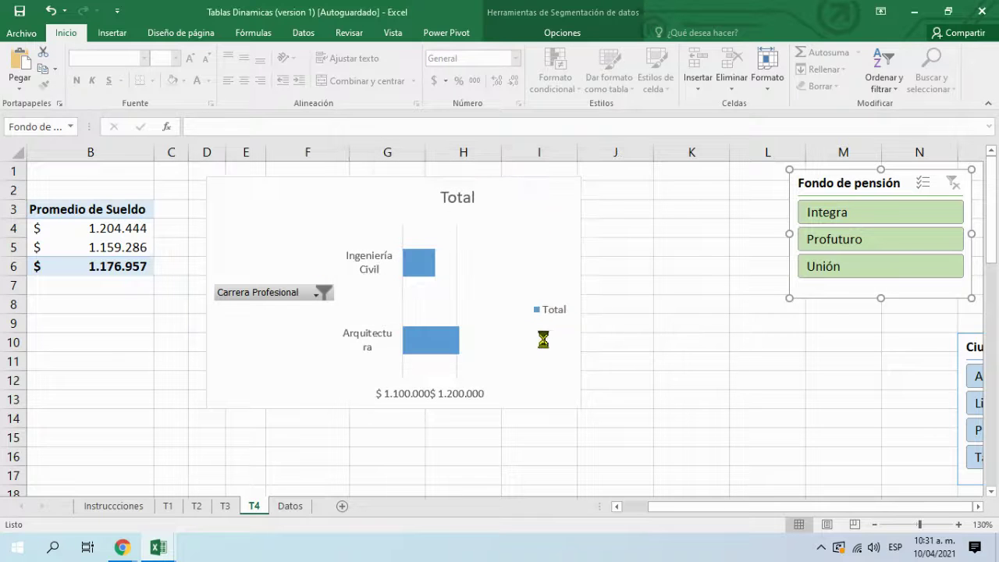
pyautogui.moveTo(976, 506); pyautogui.dragTo(976, 506)
# Step: Connect the Carrera Profesional slicer to TablaDinámica5 and TablaDinámica7
pyautogui.click(783, 189)
pyautogui.rightClick(783, 189)
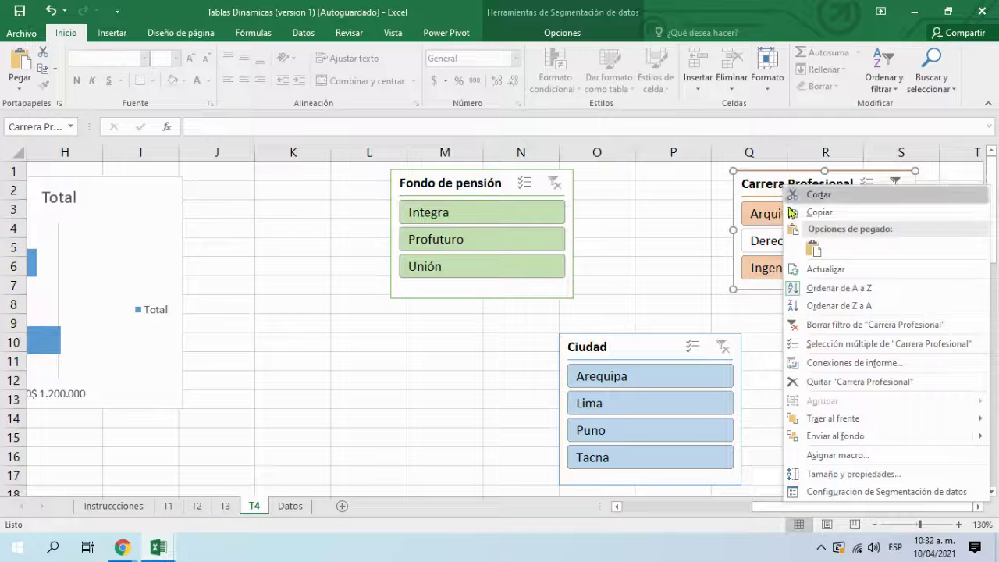
pyautogui.click(848, 364)
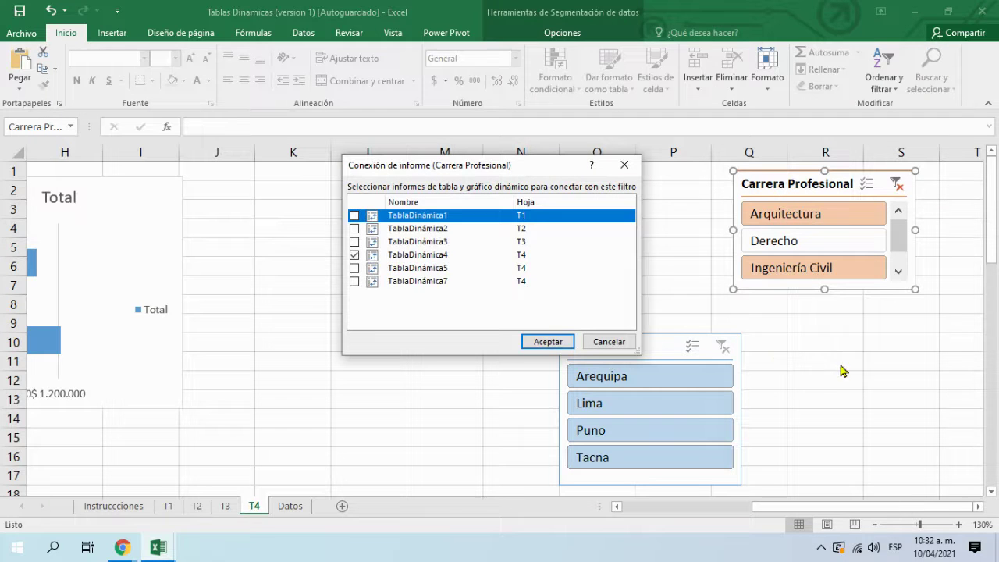
pyautogui.click(355, 268)
pyautogui.click(356, 281)
pyautogui.click(564, 344)
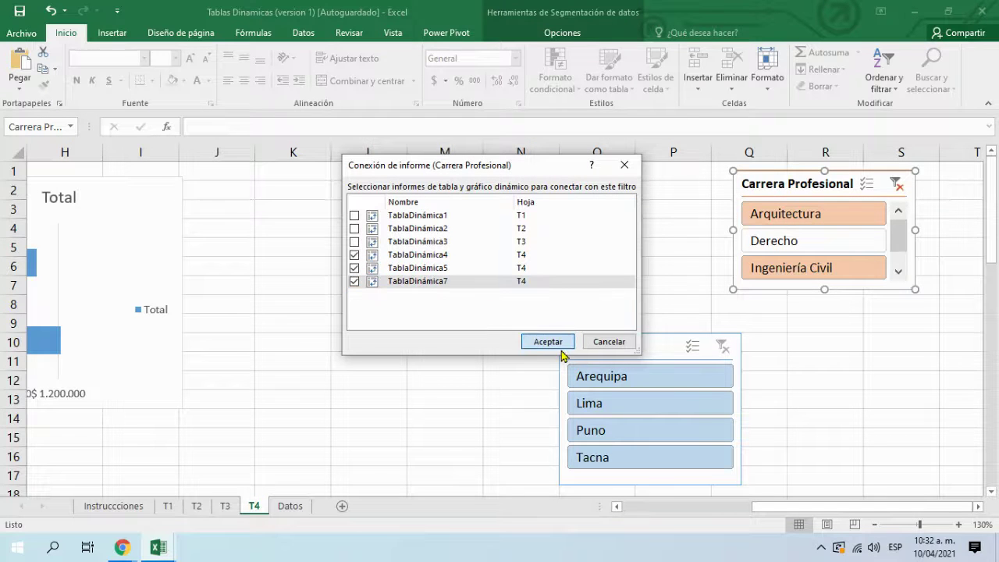
# Step: Connect the Ciudad slicer to TablaDinámica5 and TablaDinámica7, then filter it to Lima
pyautogui.click(609, 348)
pyautogui.rightClick(609, 345)
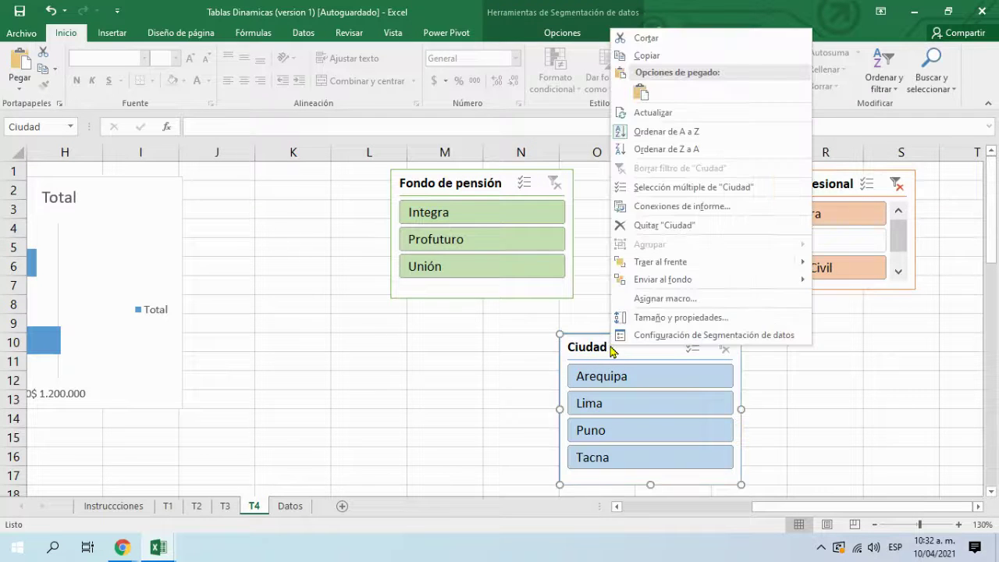
pyautogui.click(662, 207)
pyautogui.click(355, 268)
pyautogui.click(355, 281)
pyautogui.click(544, 341)
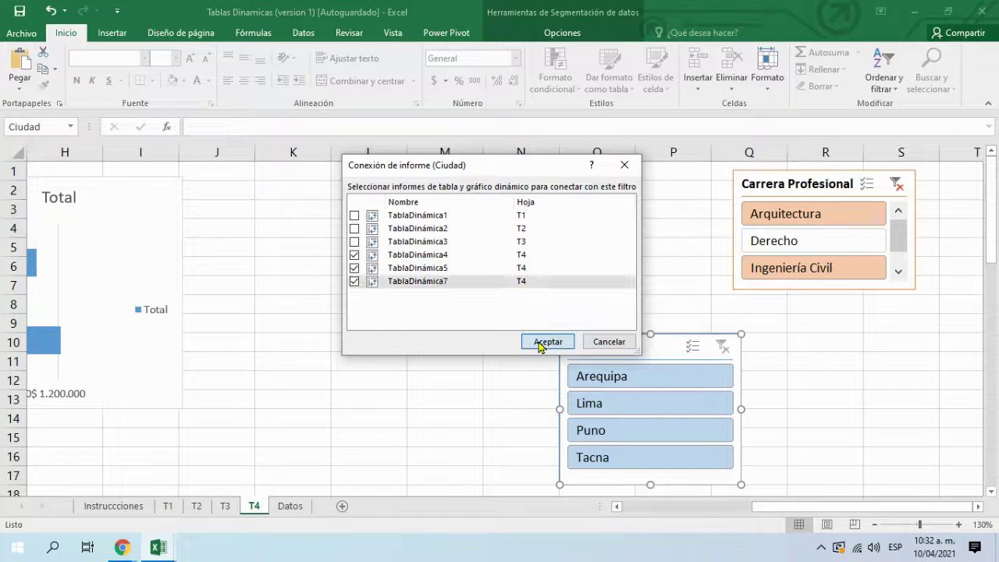
pyautogui.click(414, 383)
pyautogui.click(585, 402)
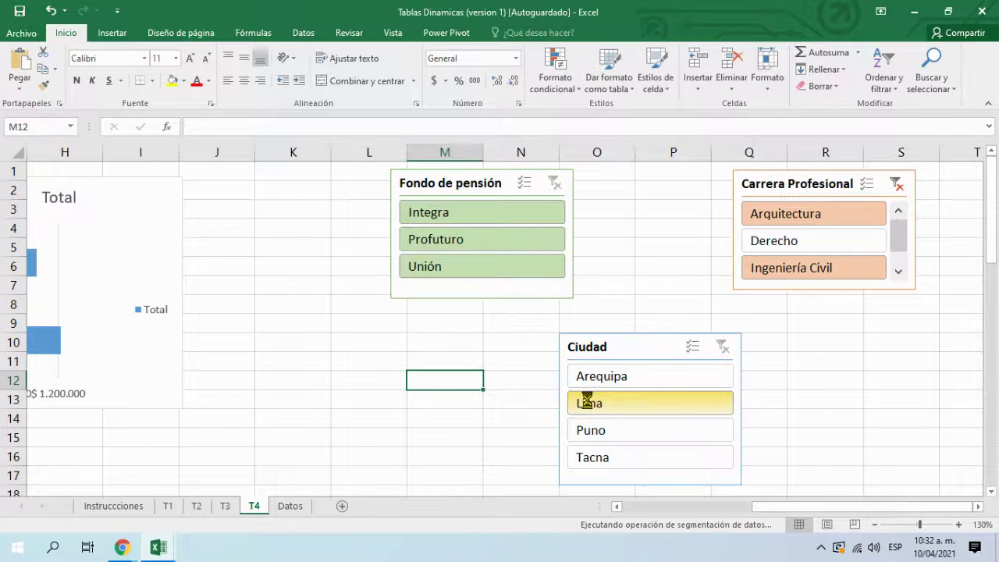
pyautogui.moveTo(780, 511); pyautogui.dragTo(541, 513)
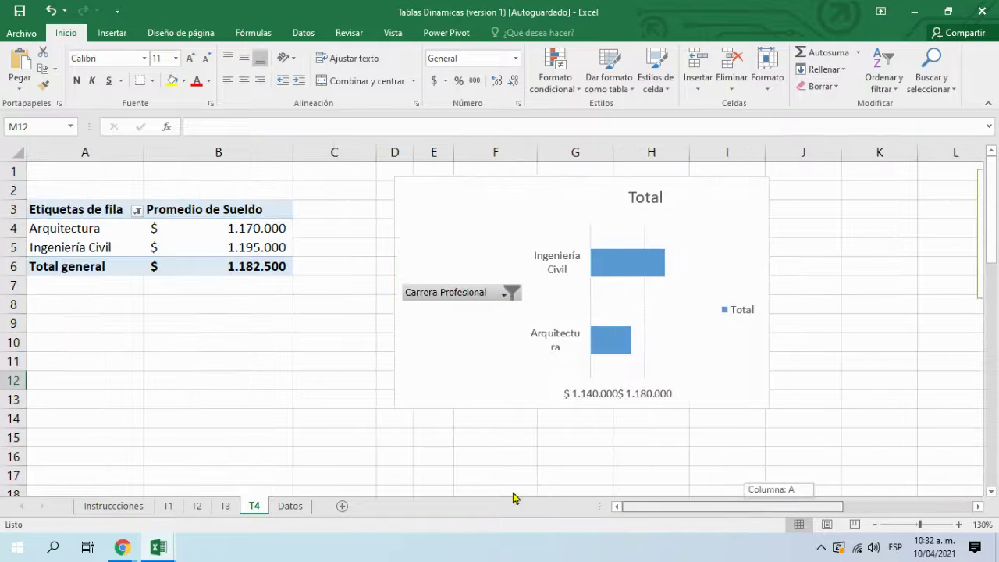
pyautogui.scroll(-6, 515, 328)
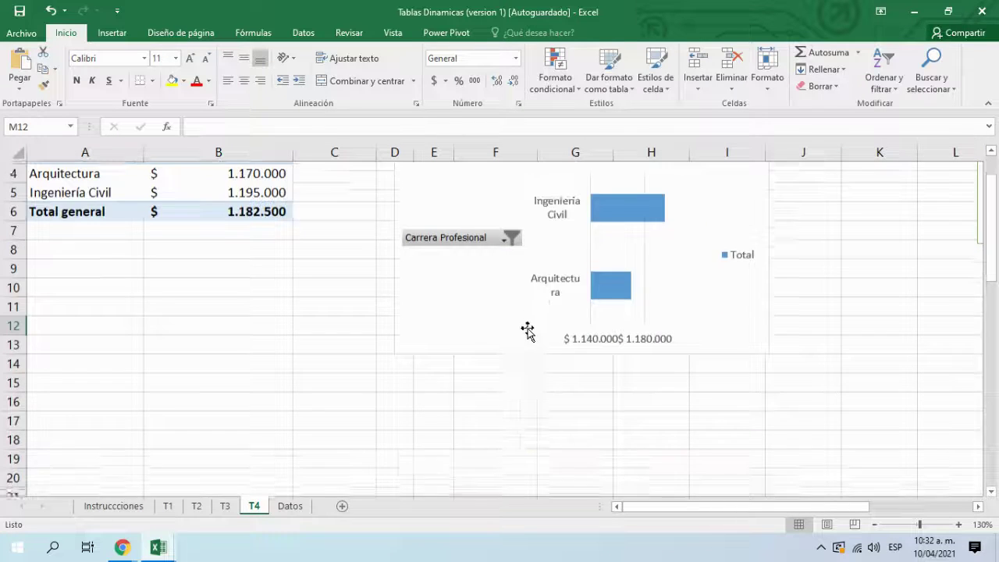
pyautogui.scroll(-2, 429, 336)
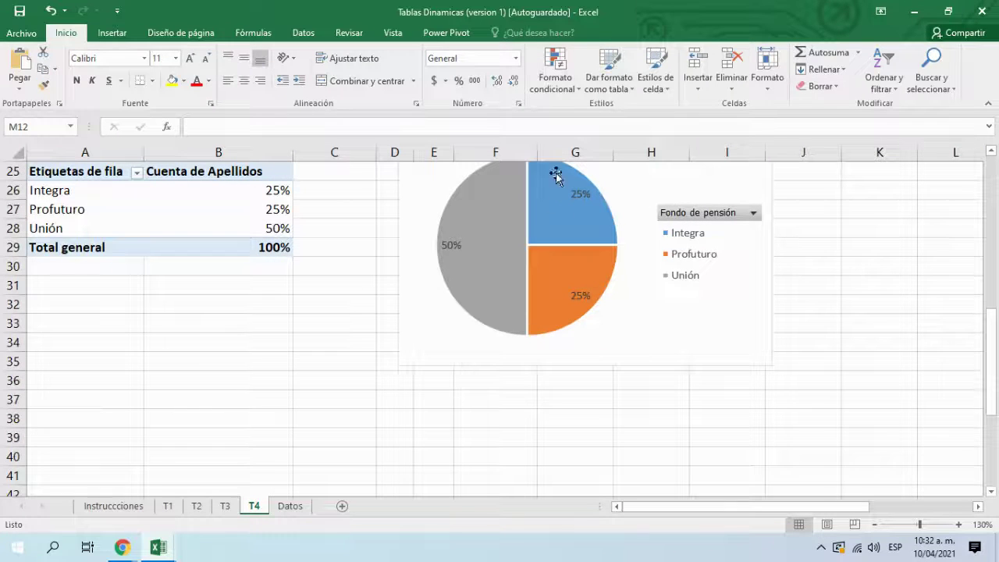
pyautogui.scroll(-5, 398, 366)
pyautogui.scroll(2, 225, 361)
pyautogui.scroll(-2, 213, 366)
pyautogui.click(194, 332)
pyautogui.scroll(6, 241, 345)
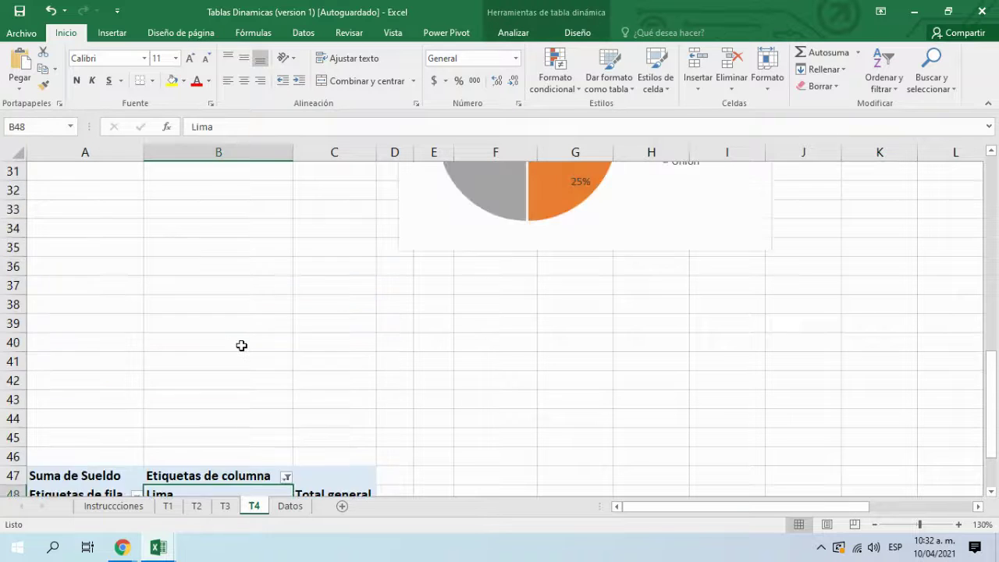
pyautogui.scroll(7, 335, 314)
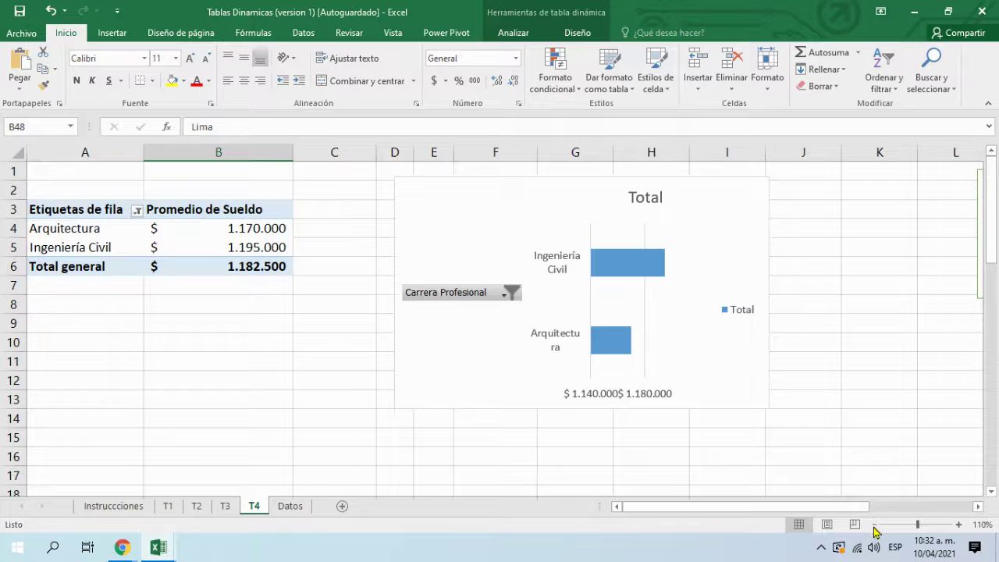
# Step: Zoom out to 70% and filter the Ciudad slicer to Puno, checking both T4 charts update
pyautogui.click(874, 525)
pyautogui.click(874, 524)
pyautogui.click(874, 525)
pyautogui.click(874, 525)
pyautogui.click(638, 295)
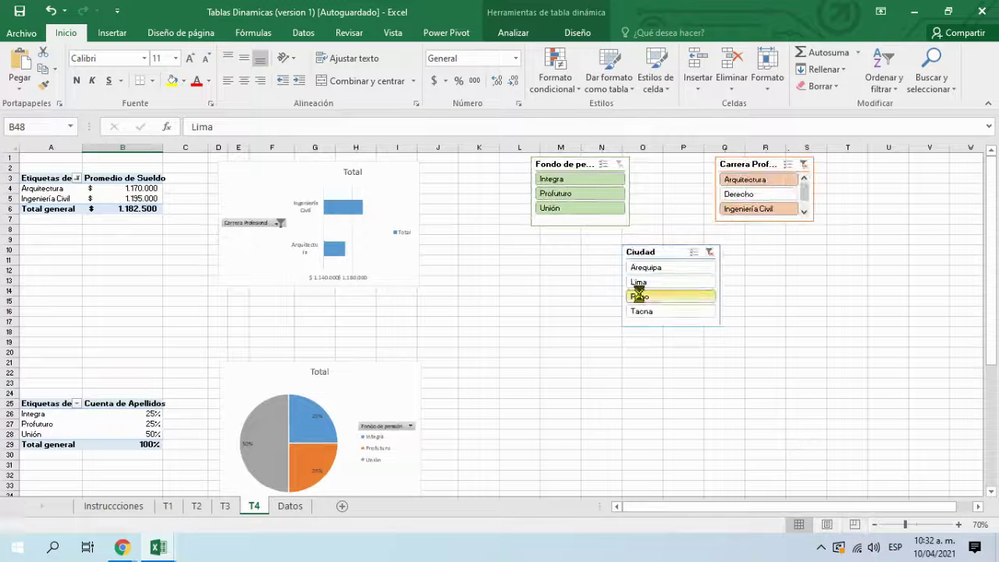
pyautogui.scroll(-4, 608, 332)
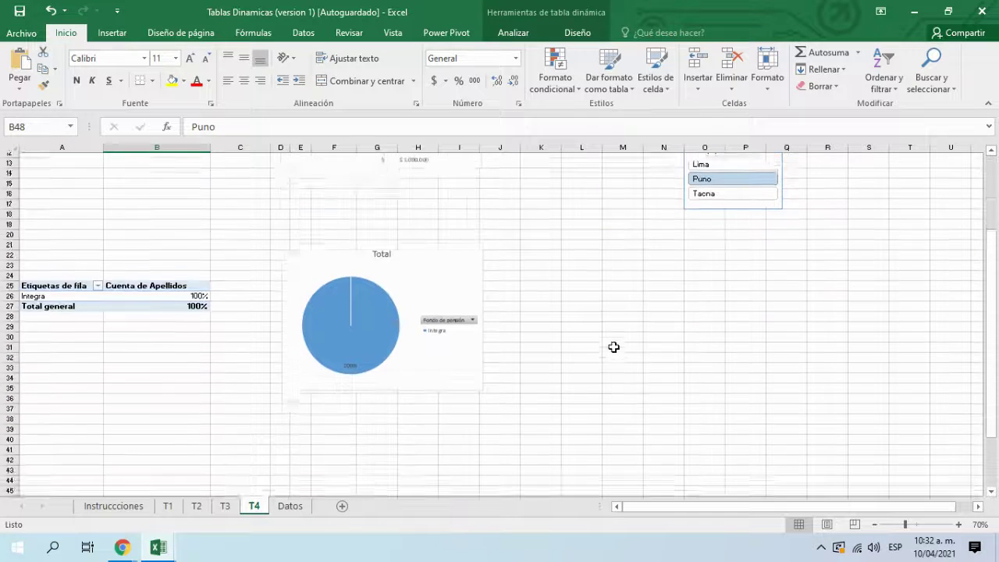
pyautogui.scroll(4, 613, 346)
pyautogui.scroll(-2, 593, 343)
pyautogui.scroll(2, 590, 344)
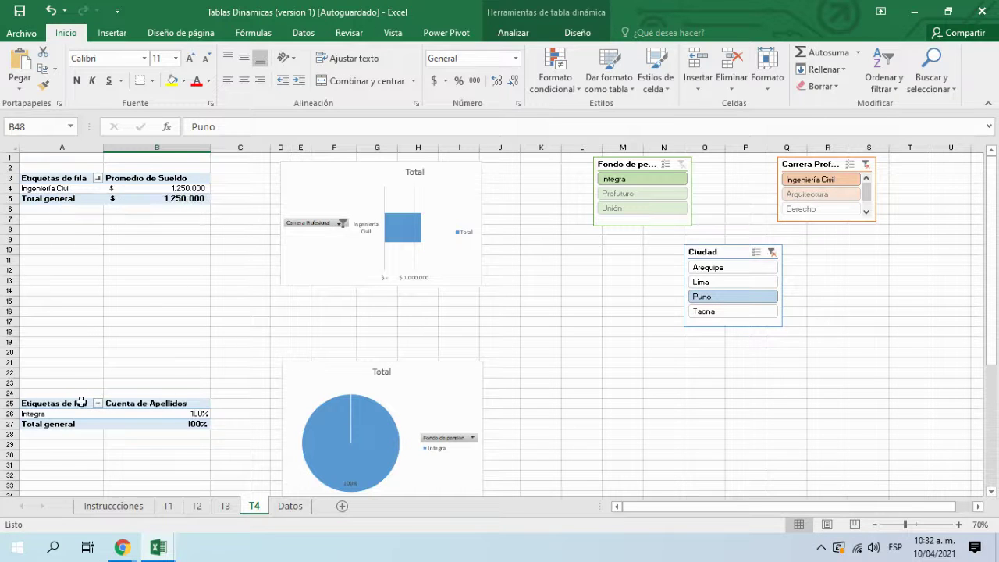
pyautogui.scroll(-2, 181, 409)
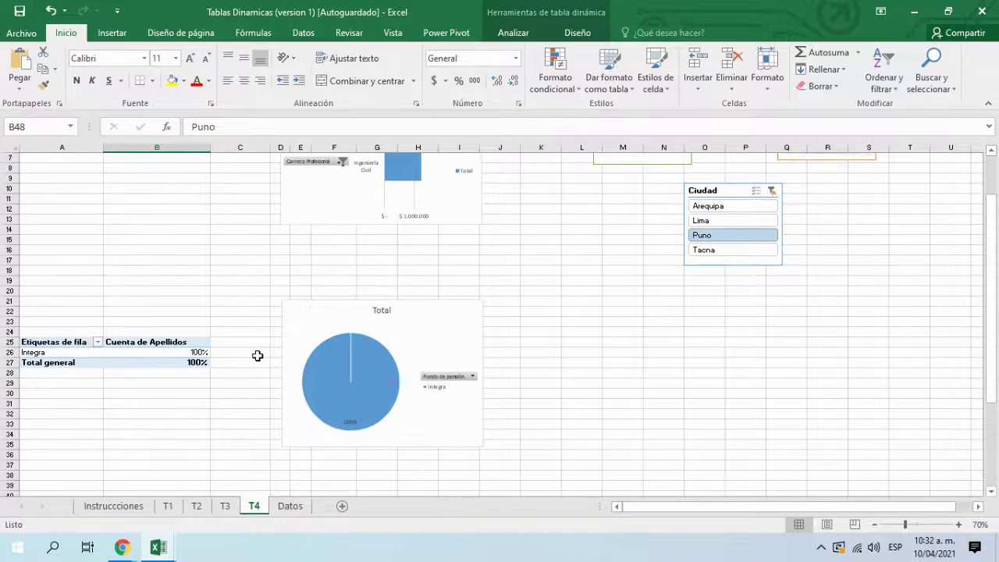
pyautogui.scroll(-7, 258, 355)
pyautogui.scroll(8, 492, 403)
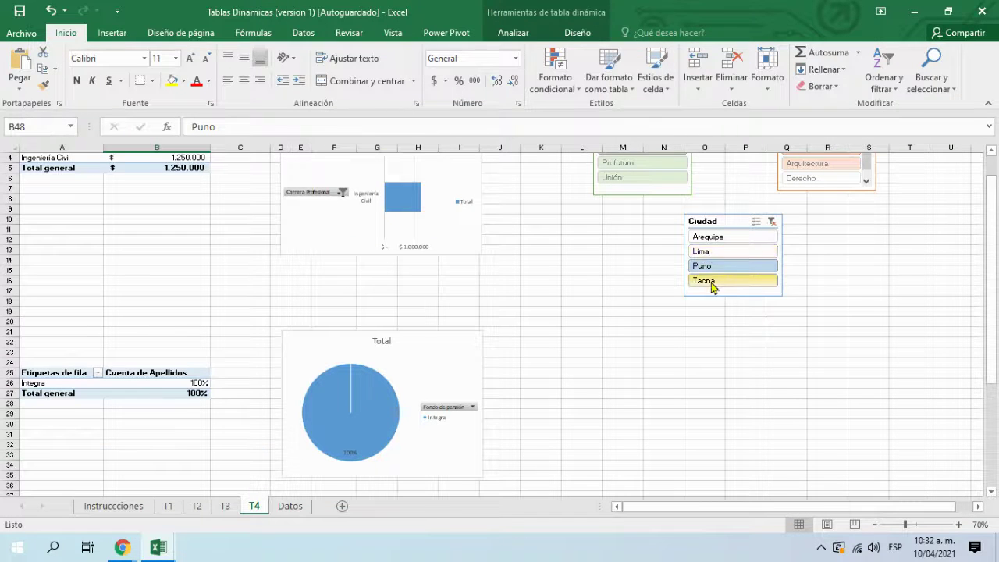
# Step: Switch the Ciudad slicer to Tacna and check the 1.186.667 average and 58/8/33 pension split
pyautogui.click(711, 283)
pyautogui.scroll(1, 494, 306)
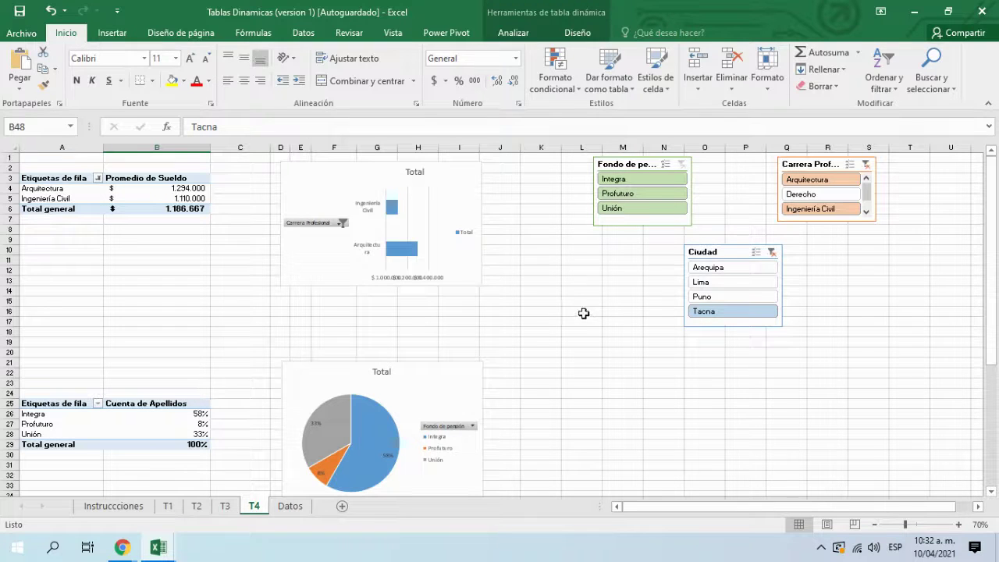
pyautogui.moveTo(69, 188); pyautogui.dragTo(134, 197)
pyautogui.click(133, 310)
pyautogui.moveTo(49, 405); pyautogui.dragTo(63, 415)
pyautogui.scroll(-5, 292, 418)
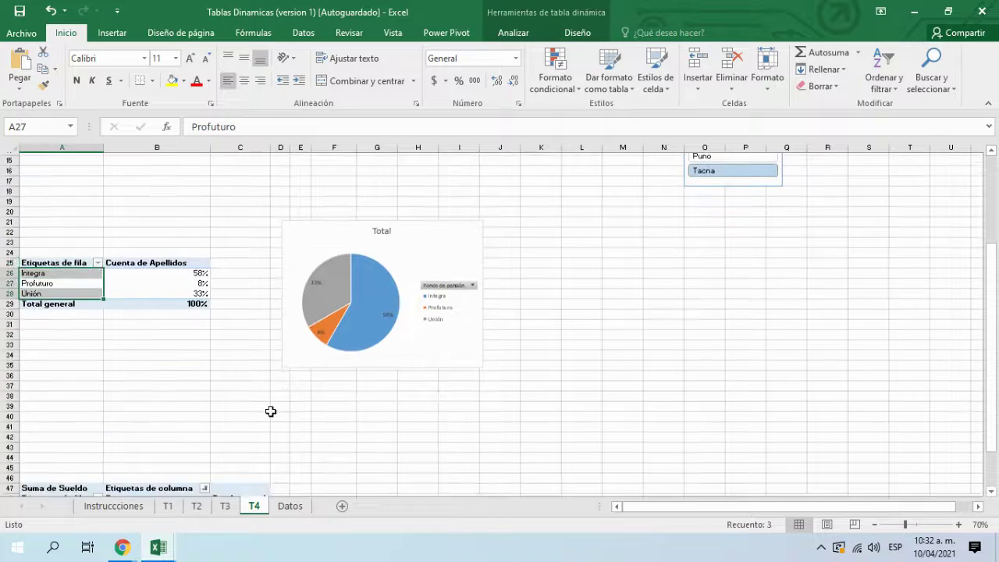
pyautogui.scroll(-4, 270, 411)
pyautogui.moveTo(51, 382); pyautogui.dragTo(279, 383)
pyautogui.click(417, 394)
pyautogui.scroll(3, 418, 398)
pyautogui.scroll(6, 418, 398)
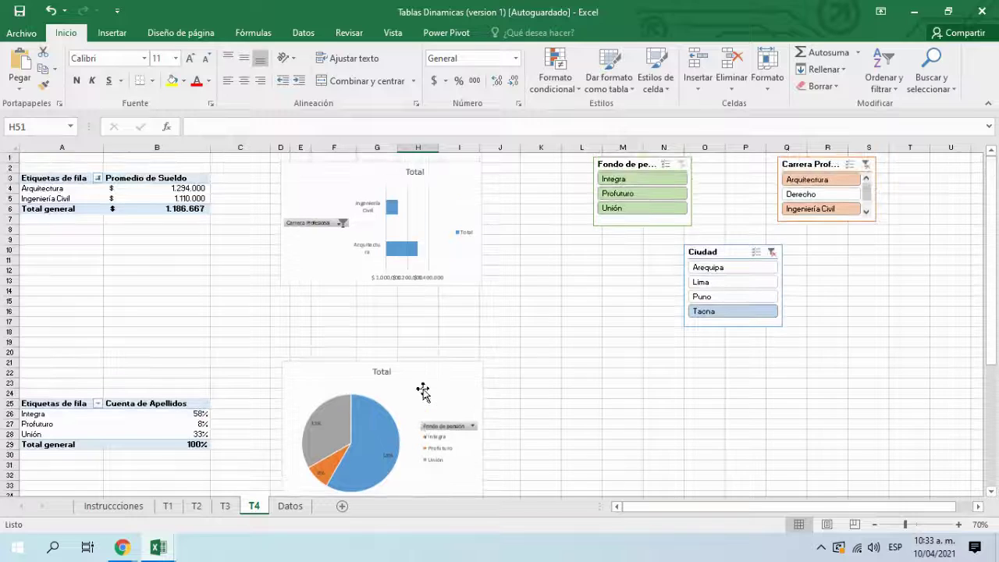
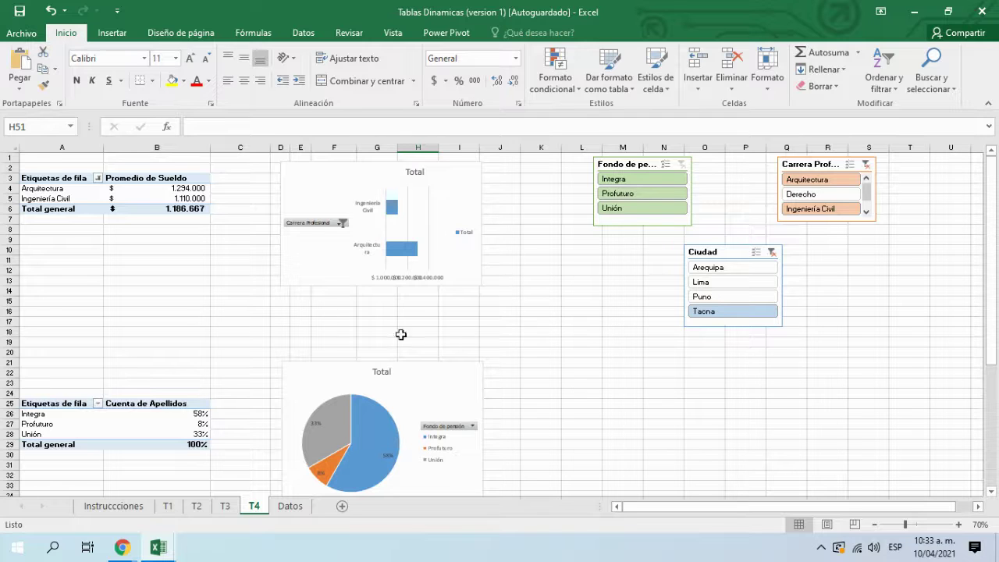
# Step: Try Derecho and Ingeniería Civil in Carrera Profesional, ending on Arquitectura (1.294.000 average, Integra 60%/Unión 40%)
pyautogui.click(807, 195)
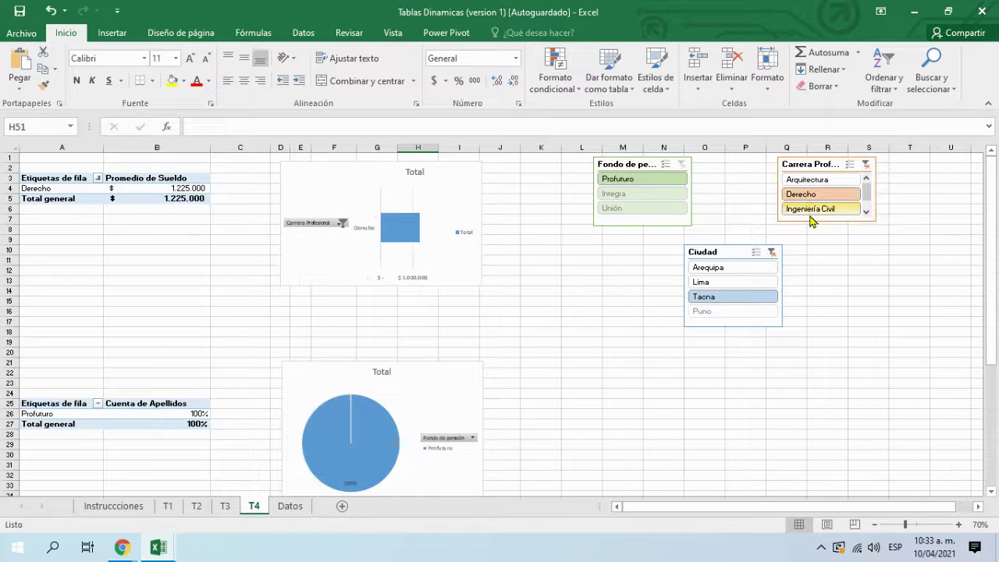
pyautogui.click(810, 211)
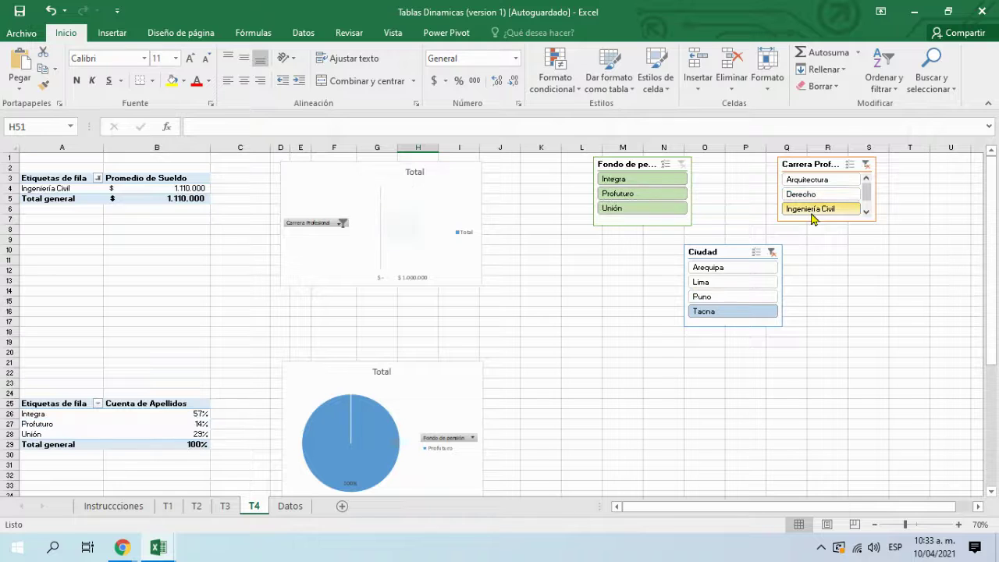
pyautogui.click(864, 164)
pyautogui.click(815, 193)
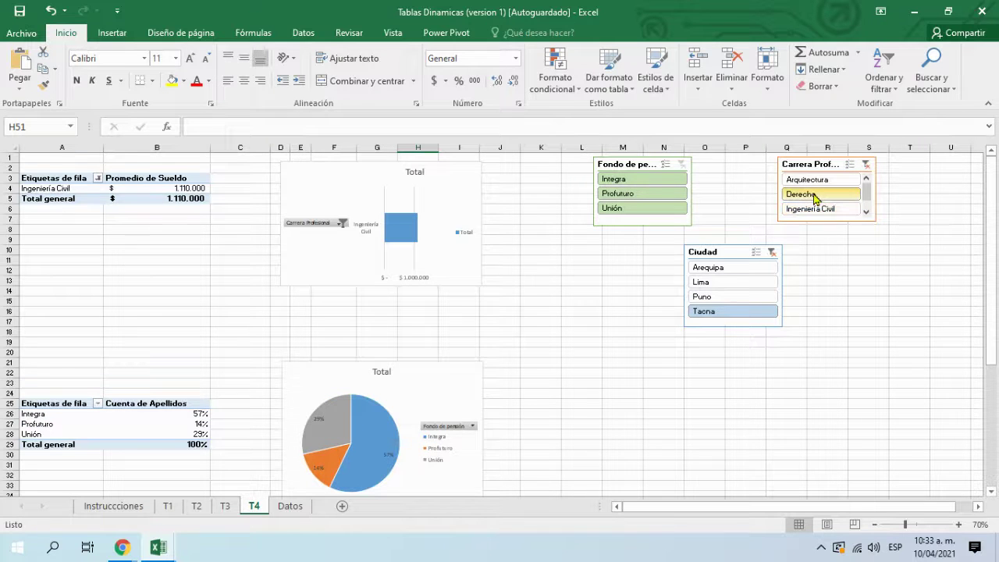
pyautogui.click(812, 180)
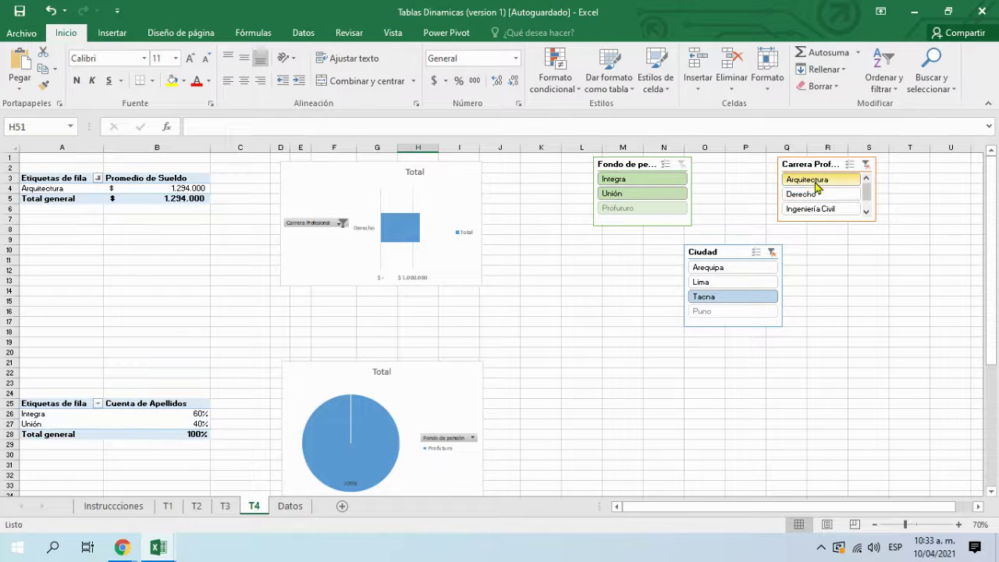
# Step: Place the Ciudad slicer between Fondo de pensión and Carrera Profesional, then clear its city filter
pyautogui.moveTo(729, 248); pyautogui.dragTo(733, 164)
pyautogui.moveTo(801, 166); pyautogui.dragTo(834, 167)
pyautogui.moveTo(743, 166); pyautogui.dragTo(756, 160)
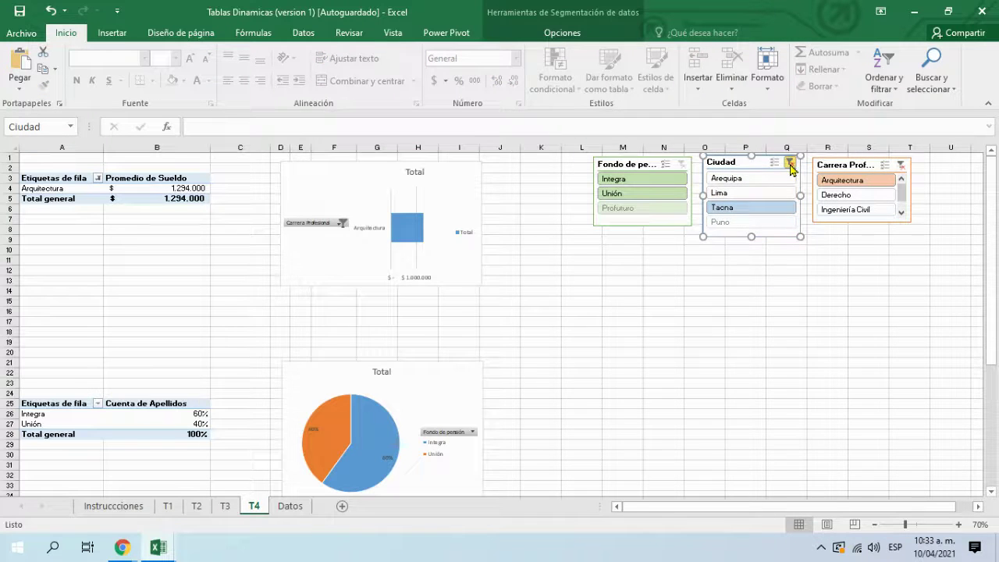
pyautogui.click(790, 163)
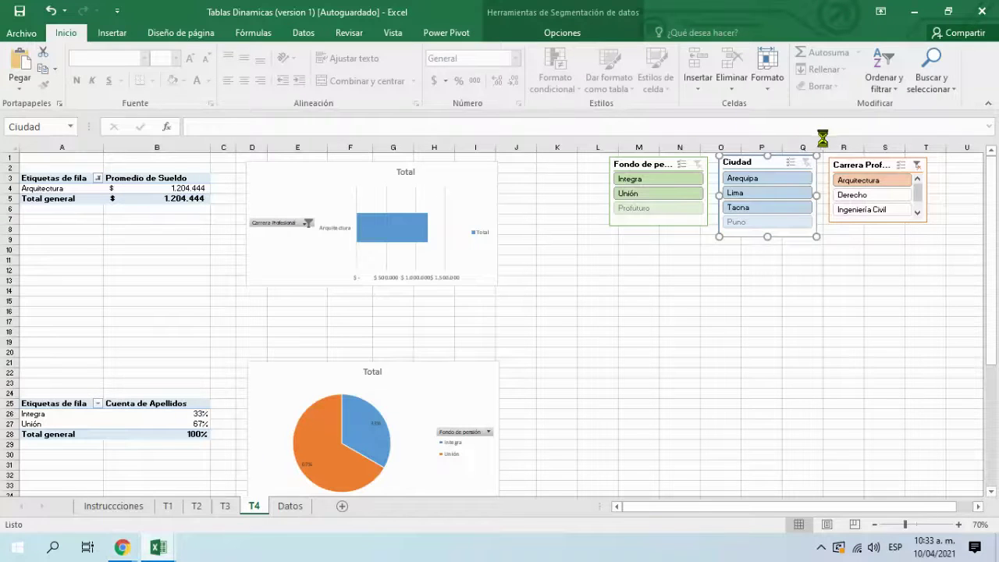
# Step: Return to Google Meet, stop presenting the screen, and bring up the screen recorder's controls
pyautogui.moveTo(117, 548)
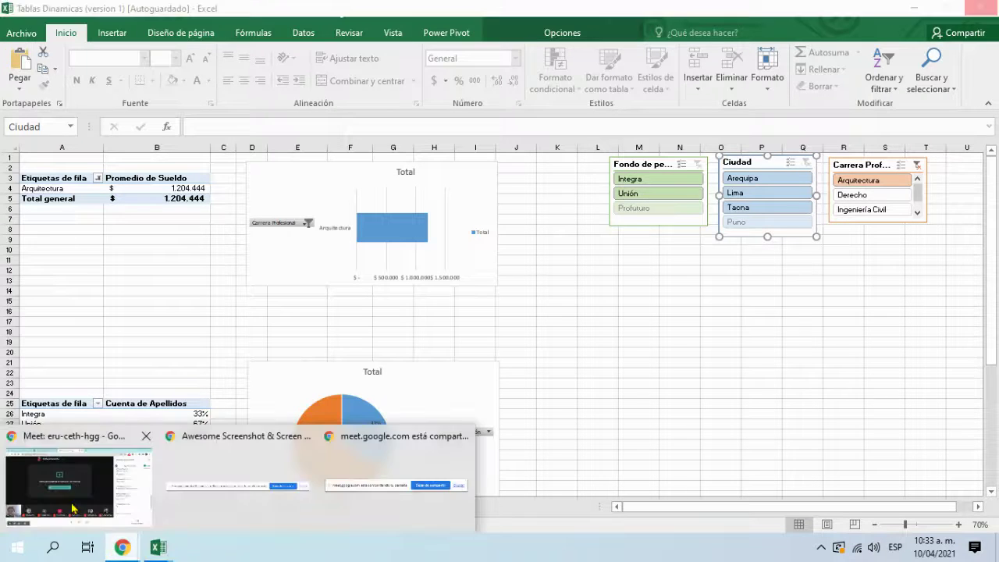
pyautogui.click(116, 455)
pyautogui.click(388, 266)
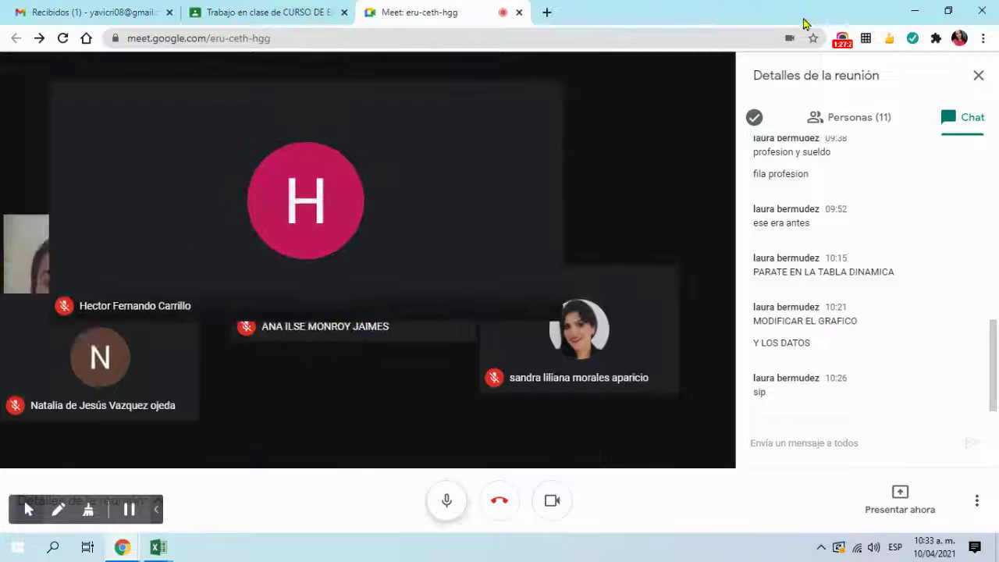
pyautogui.click(843, 41)
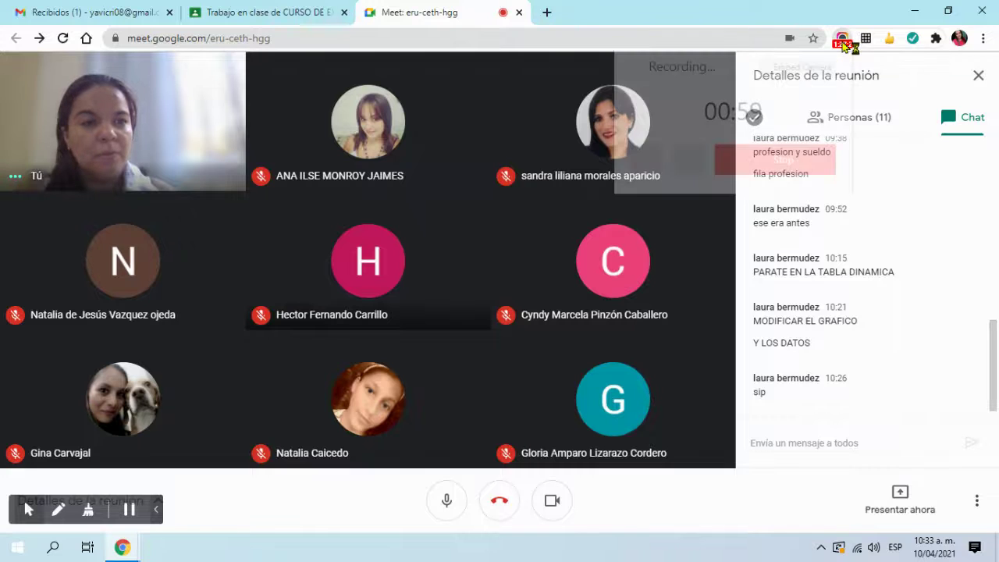